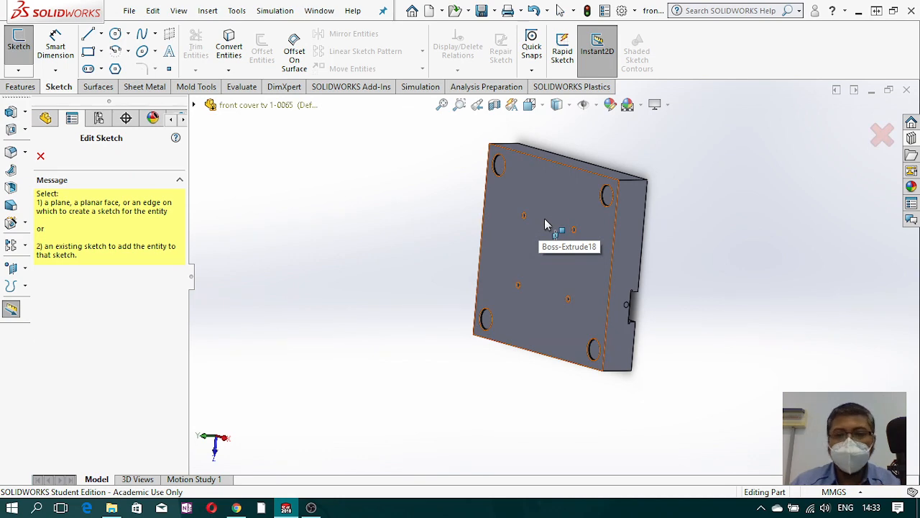
# Step: Start a sketch on the outer face of the plate and show the model in wireframe
pyautogui.click(545, 221)
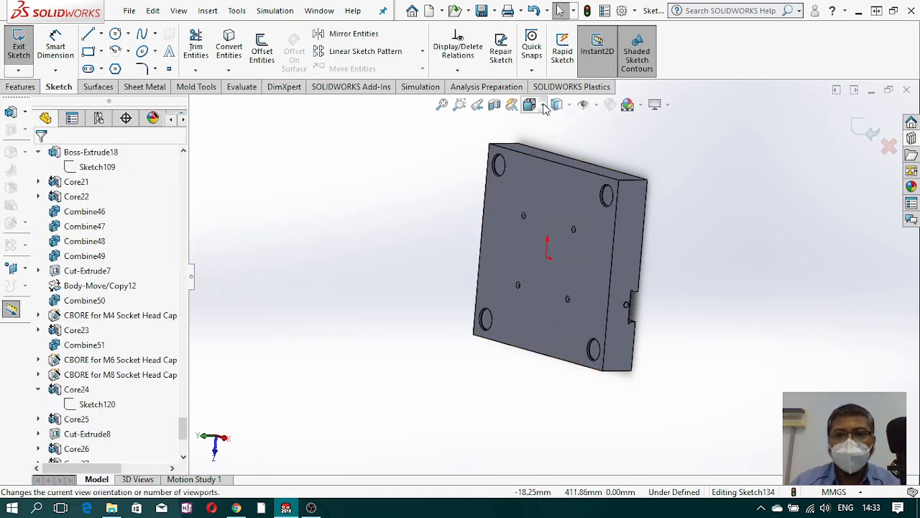
pyautogui.click(529, 104)
pyautogui.click(607, 181)
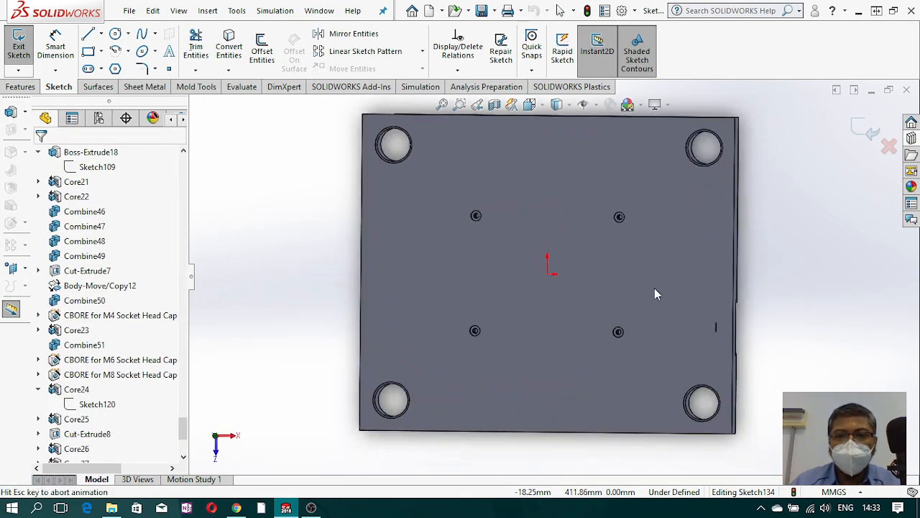
pyautogui.click(557, 104)
pyautogui.click(559, 200)
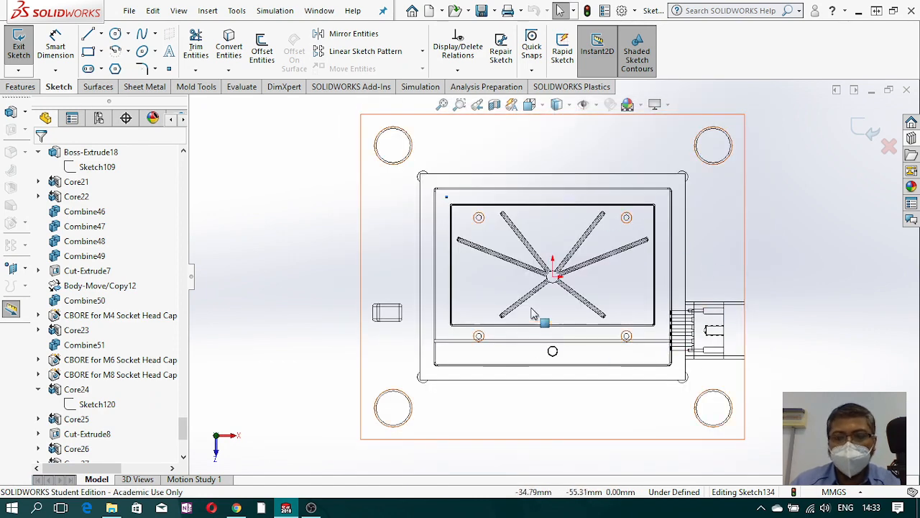
# Step: Sketch a circle about 50.7 mm in diameter, centred on the origin where the runners meet
pyautogui.scroll(-5, 596, 231)
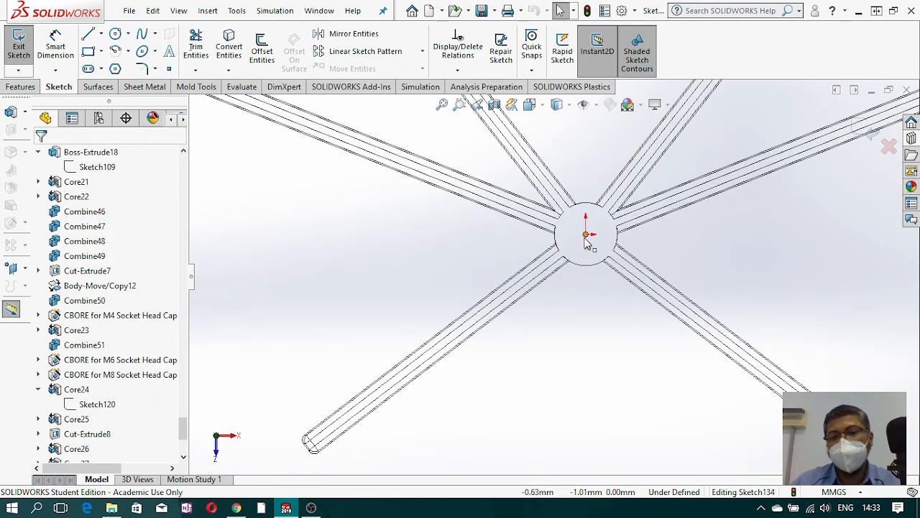
pyautogui.scroll(5, 586, 242)
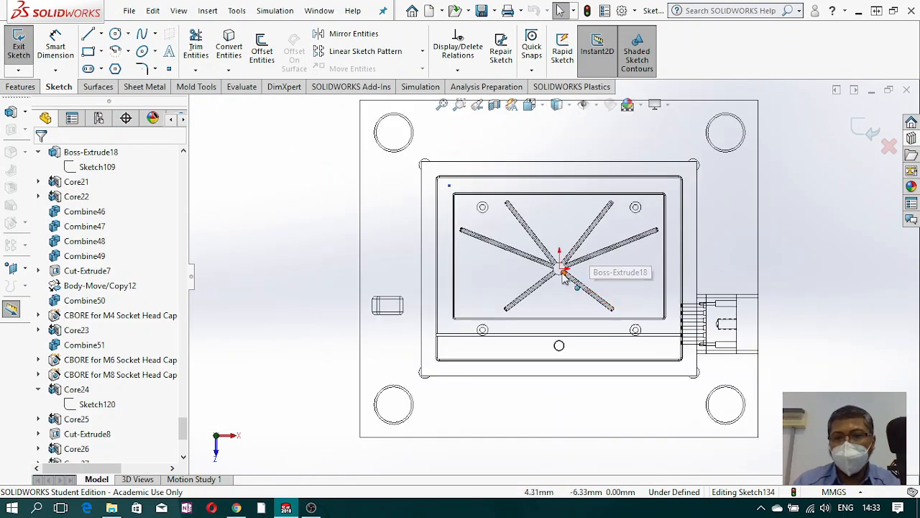
pyautogui.scroll(-5, 554, 263)
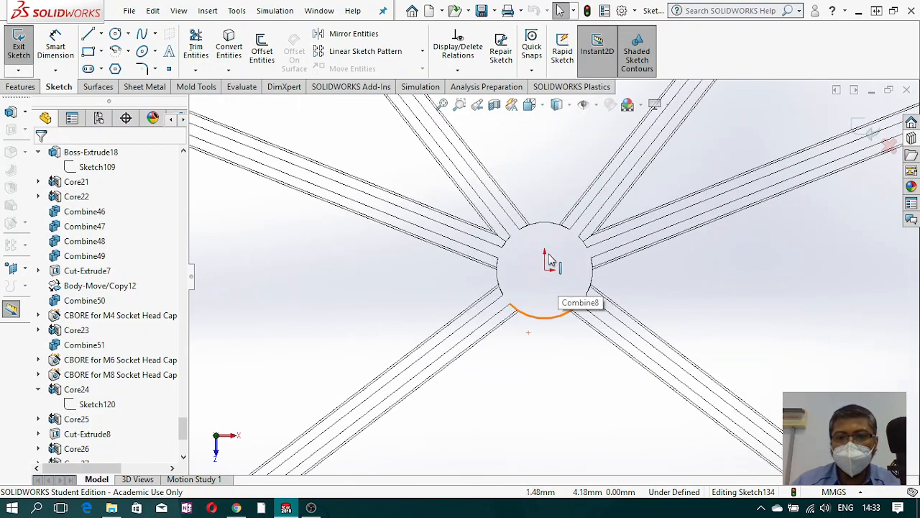
pyautogui.scroll(2, 539, 320)
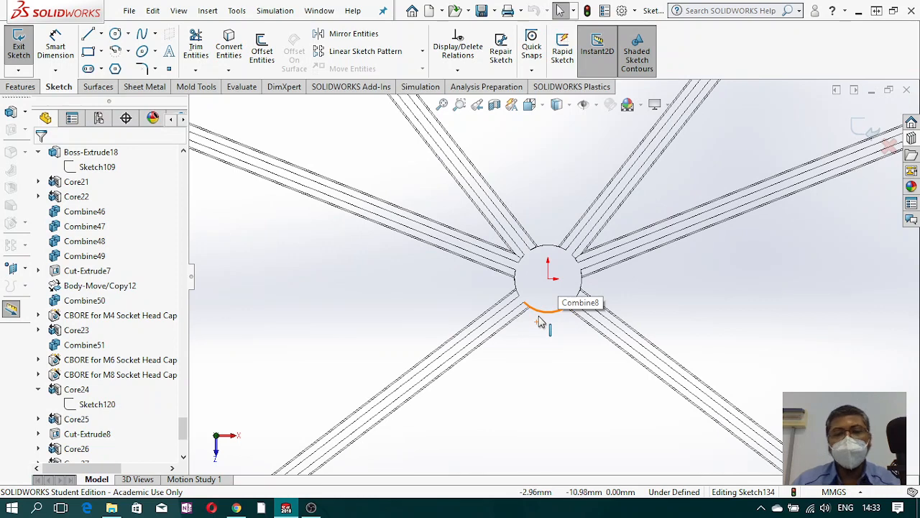
pyautogui.scroll(5, 503, 252)
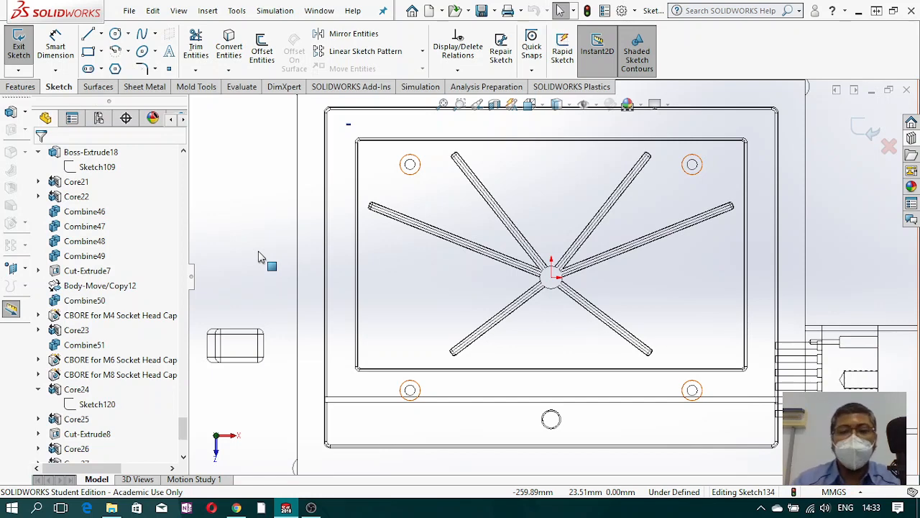
pyautogui.click(114, 35)
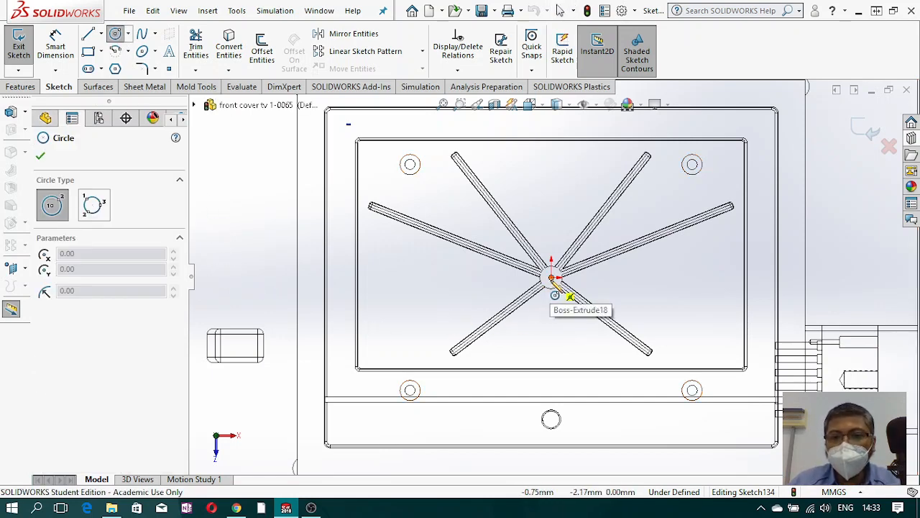
pyautogui.click(551, 277)
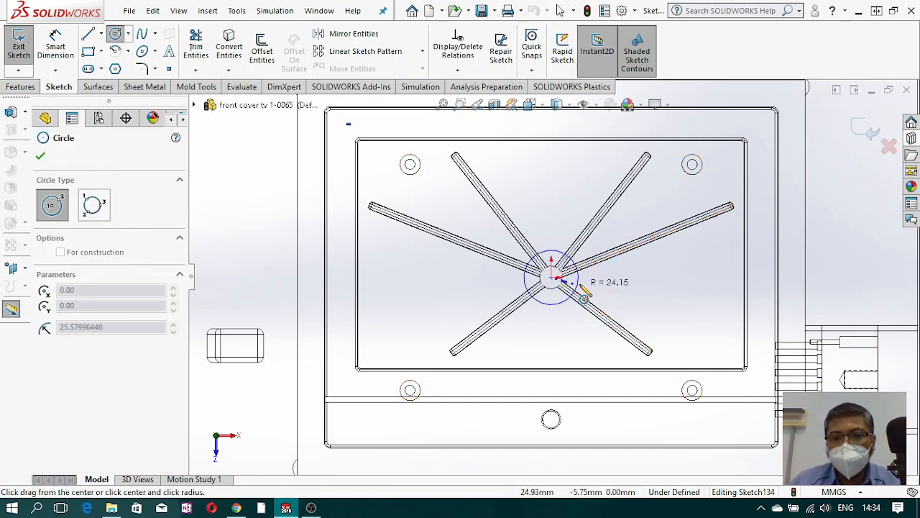
pyautogui.click(579, 288)
pyautogui.press('Escape')
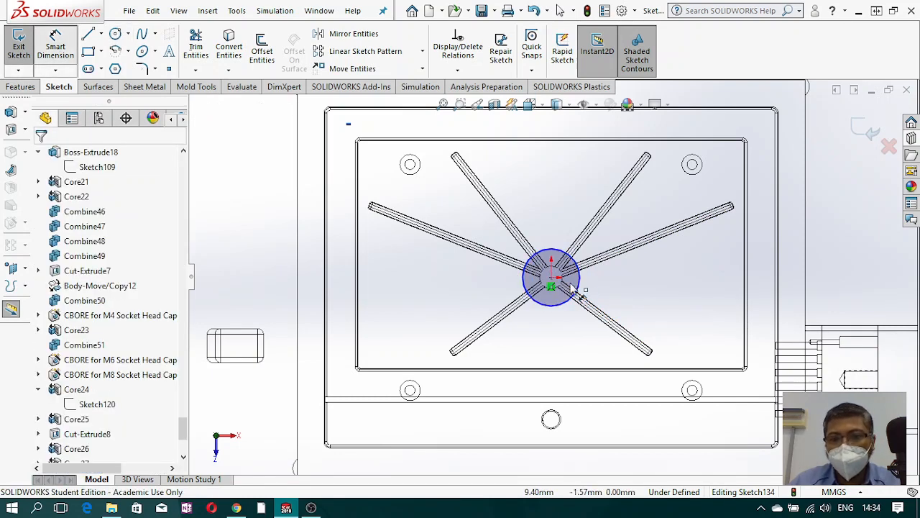
# Step: Dimension the circle's diameter to 20 mm and finish the sketch
pyautogui.click(578, 286)
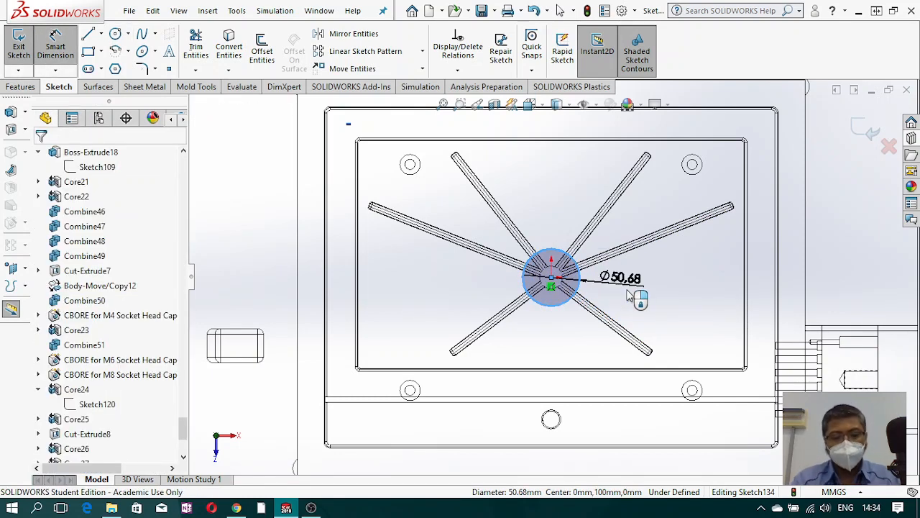
pyautogui.click(630, 296)
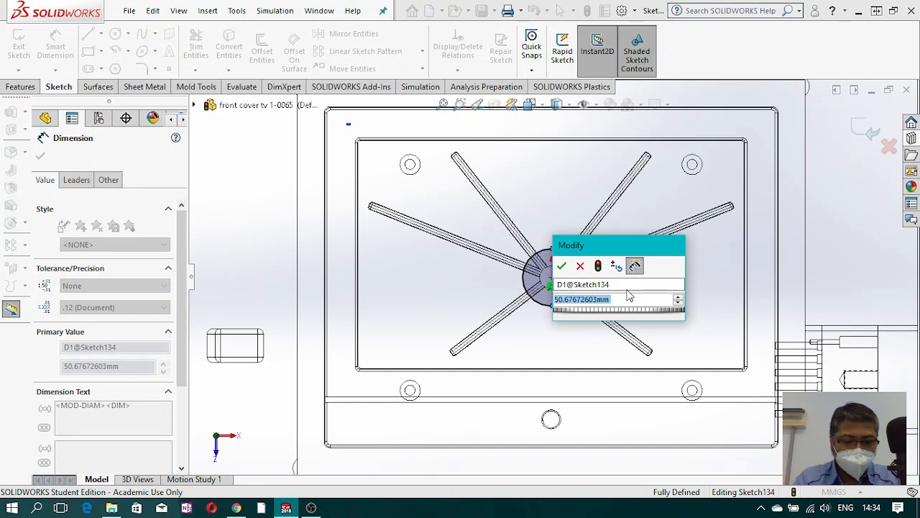
pyautogui.write('20')
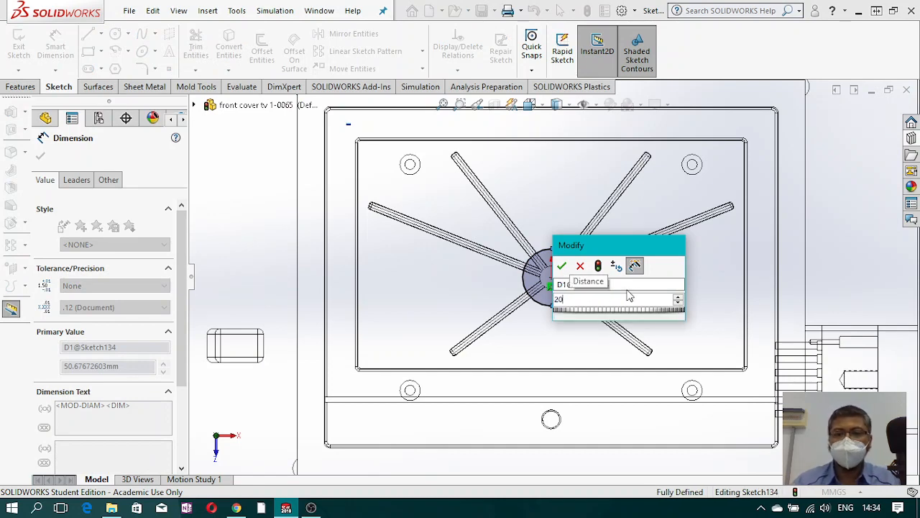
pyautogui.press('Escape')
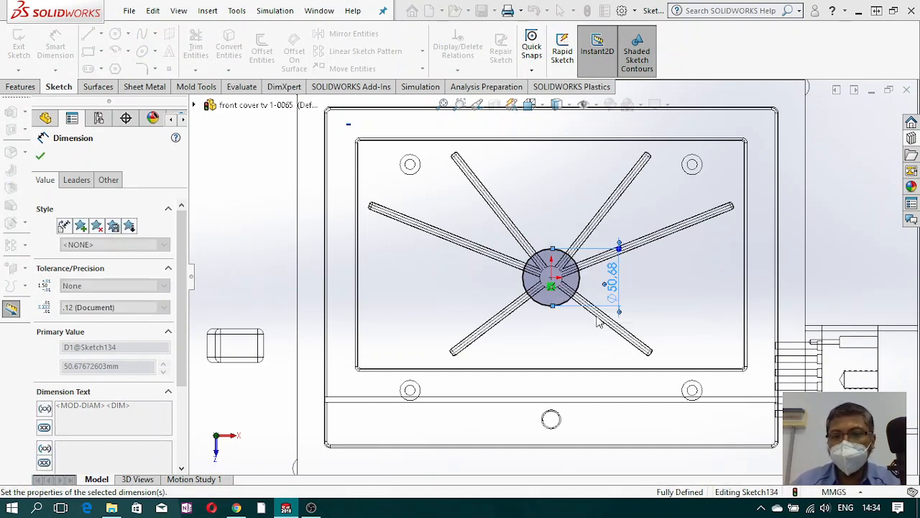
pyautogui.scroll(-4, 596, 287)
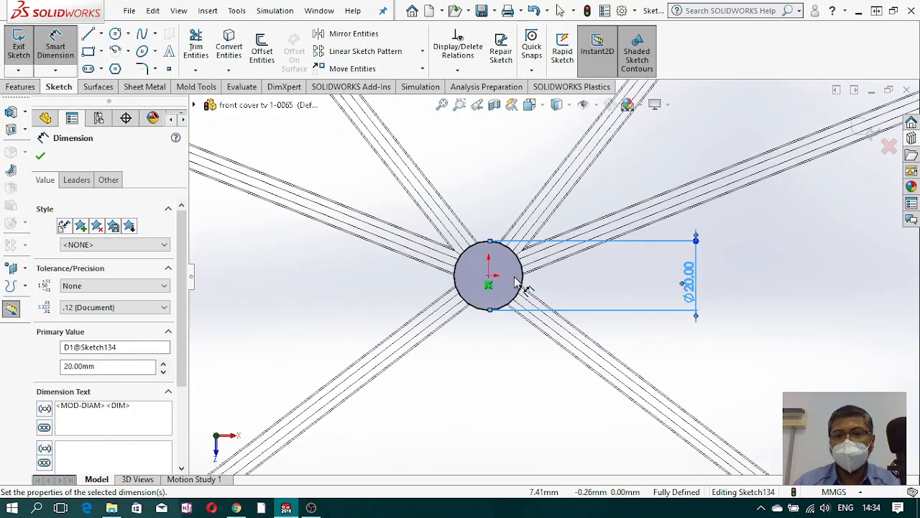
pyautogui.scroll(1, 514, 282)
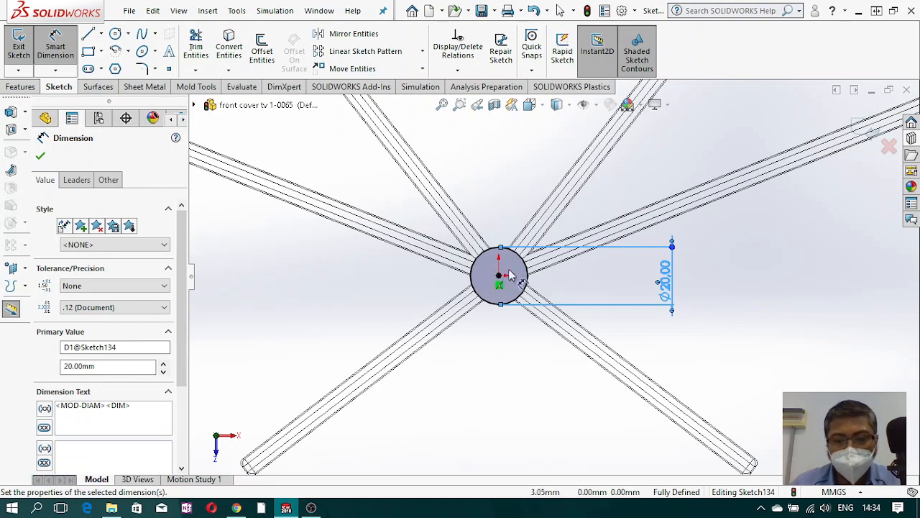
pyautogui.scroll(5, 519, 296)
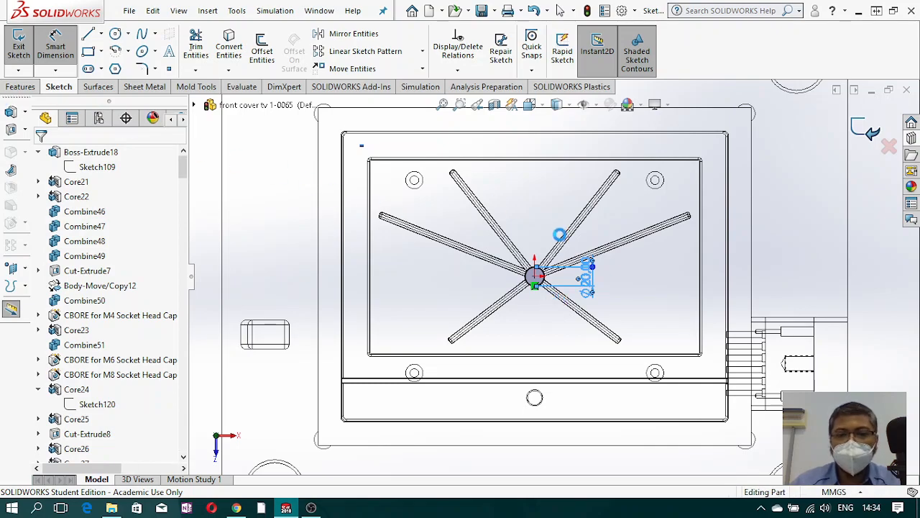
# Step: Return the model to shaded display with edges
pyautogui.moveTo(576, 300); pyautogui.dragTo(606, 215, button='middle')
pyautogui.scroll(5, 594, 251)
pyautogui.moveTo(594, 251); pyautogui.dragTo(592, 261, button='middle')
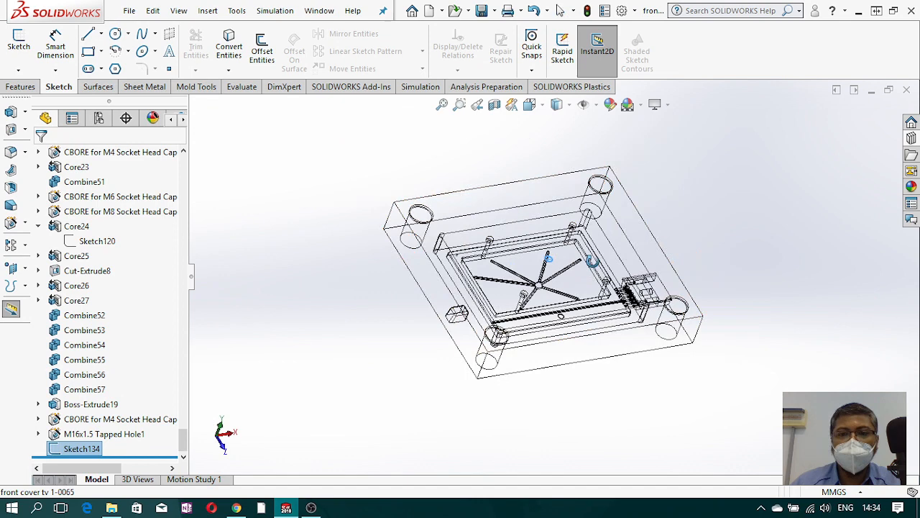
pyautogui.click(558, 104)
pyautogui.click(560, 127)
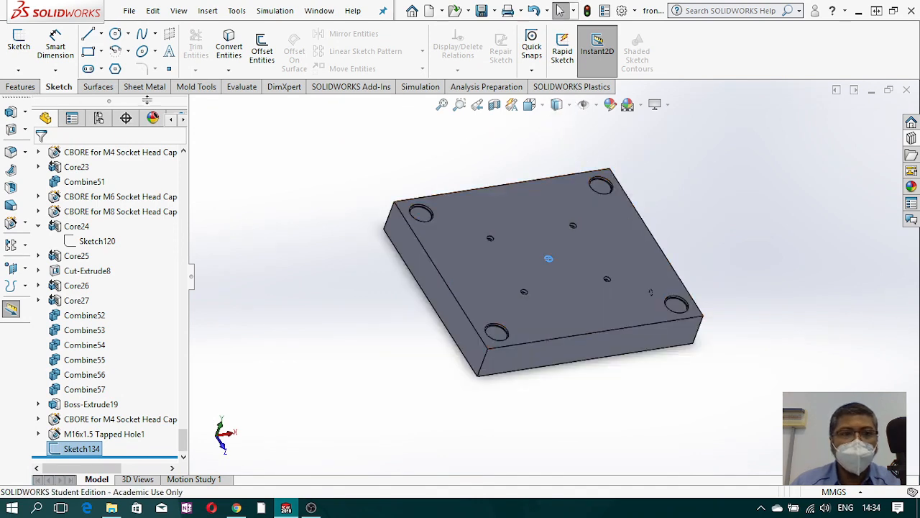
# Step: Create a Core from the circle sketch in the plate body, with blind depths of 430 mm and 2 mm and capped ends
pyautogui.click(212, 90)
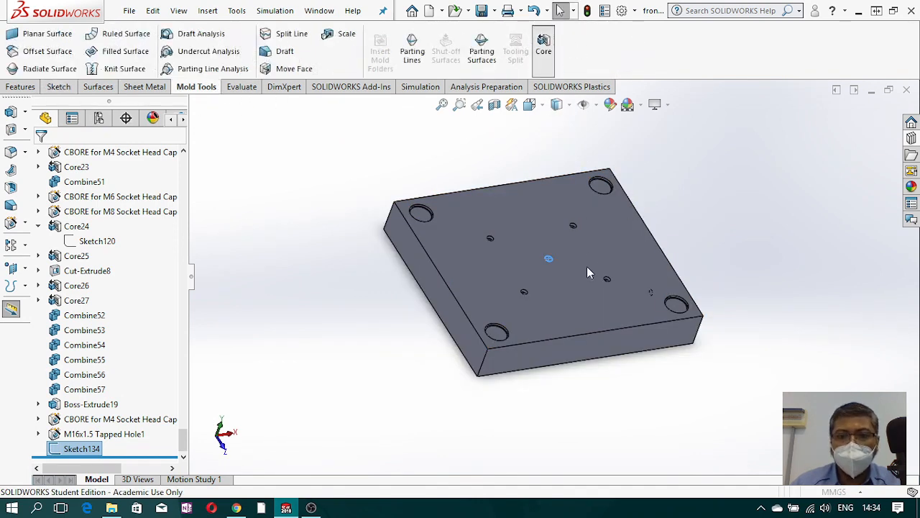
pyautogui.moveTo(543, 270); pyautogui.dragTo(474, 366)
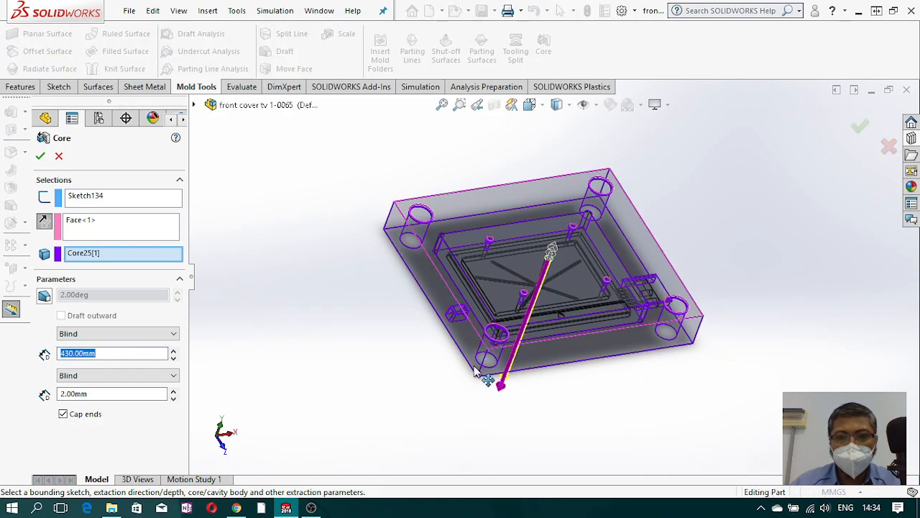
pyautogui.moveTo(511, 381); pyautogui.dragTo(549, 289, button='middle')
pyautogui.scroll(-3, 581, 280)
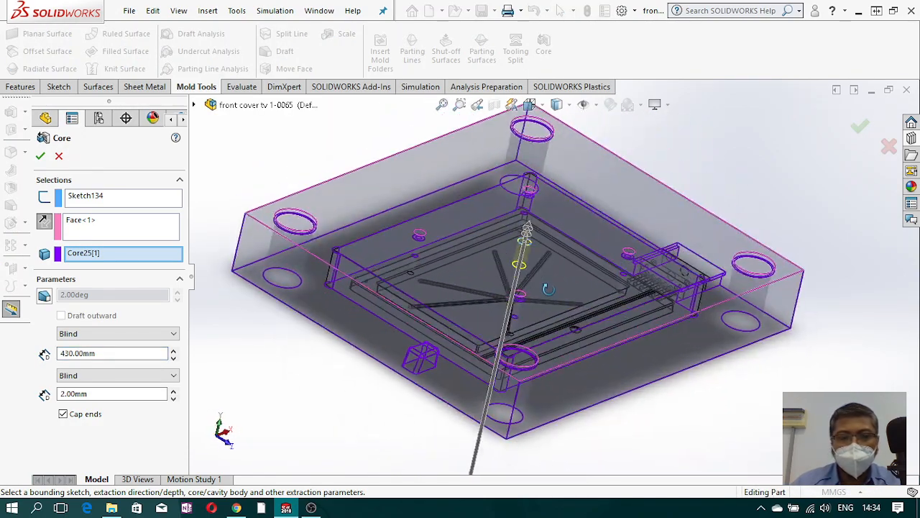
pyautogui.scroll(2, 548, 289)
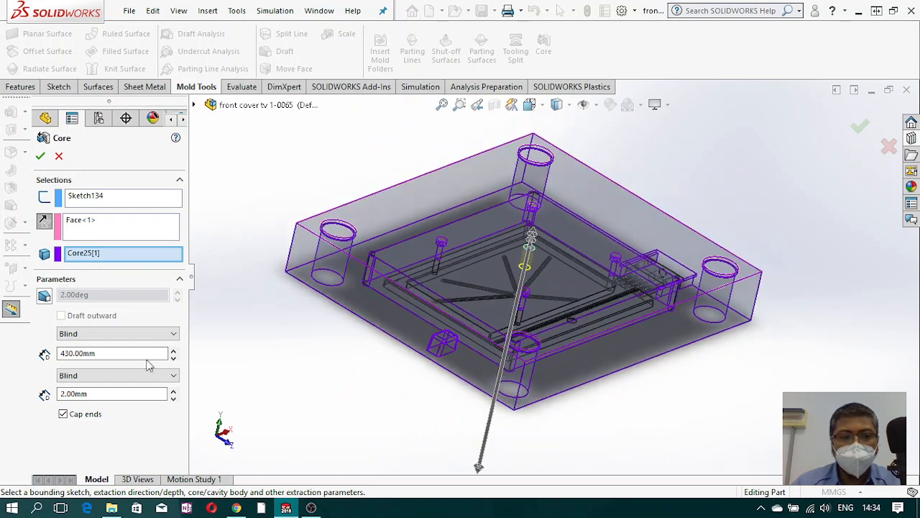
pyautogui.click(40, 157)
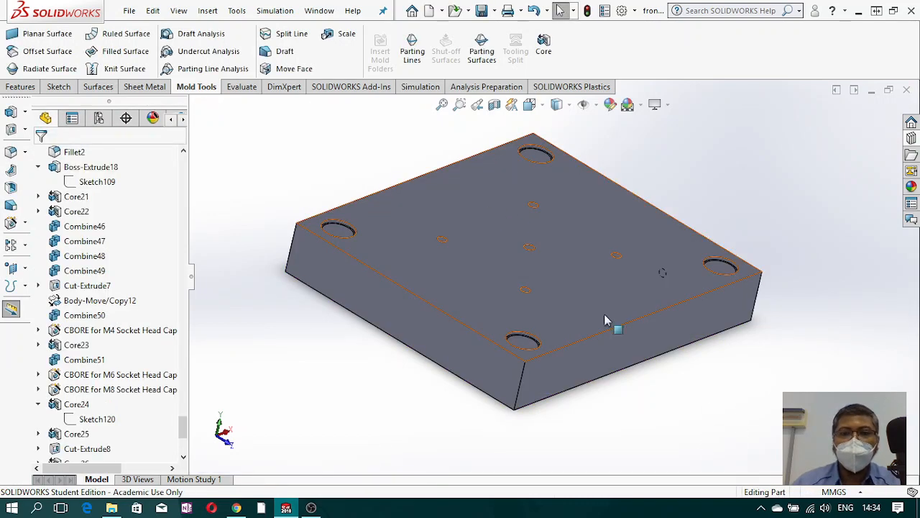
# Step: Hide the outer plate body to expose the mold block beneath it
pyautogui.rightClick(630, 222)
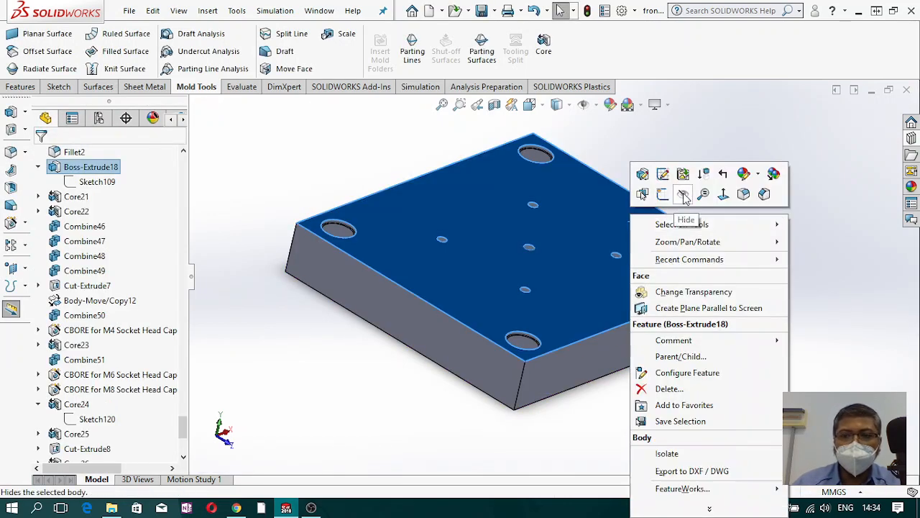
pyautogui.click(684, 195)
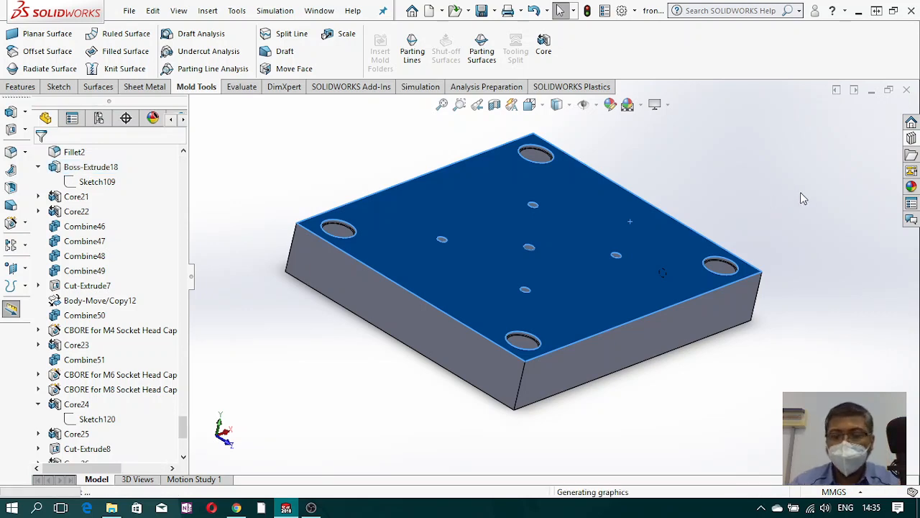
pyautogui.scroll(-4, 529, 294)
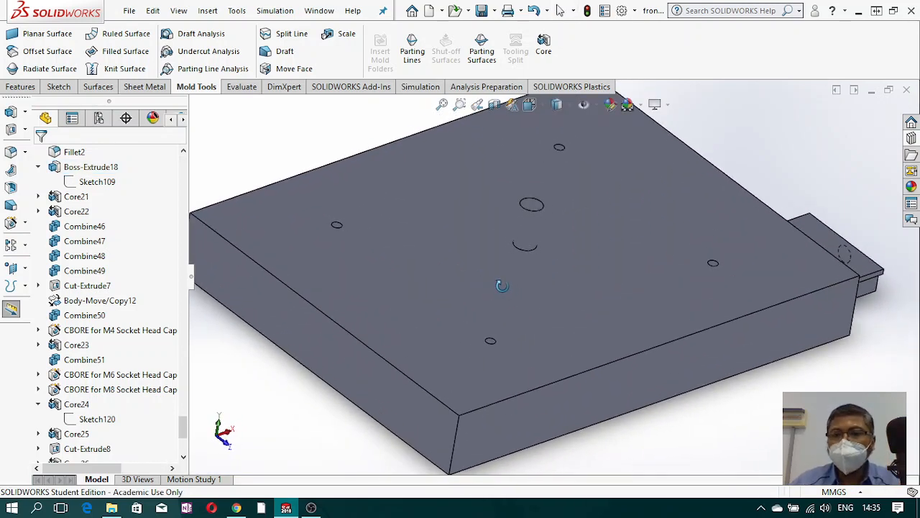
# Step: Sketch on the top face of the exposed block, converting the central cylinder's upper circular edge into sketch geometry, and finish the sketch
pyautogui.click(59, 86)
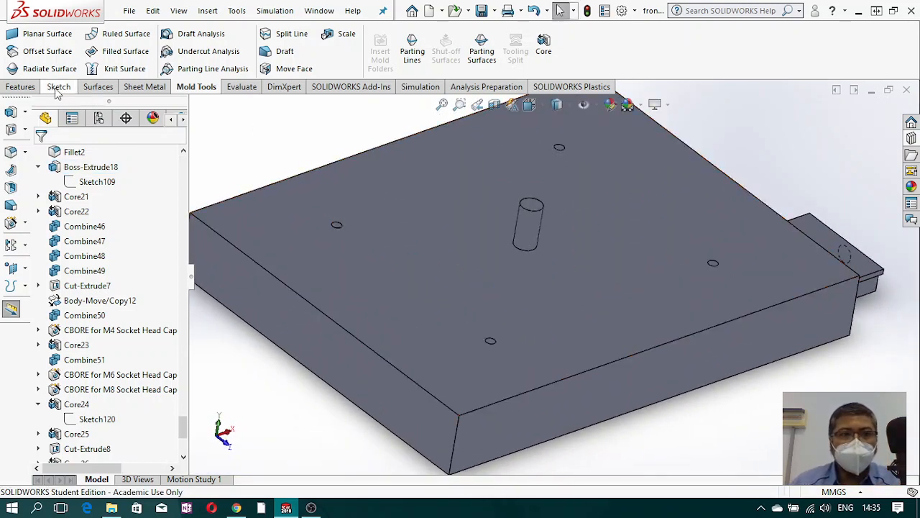
pyautogui.click(19, 47)
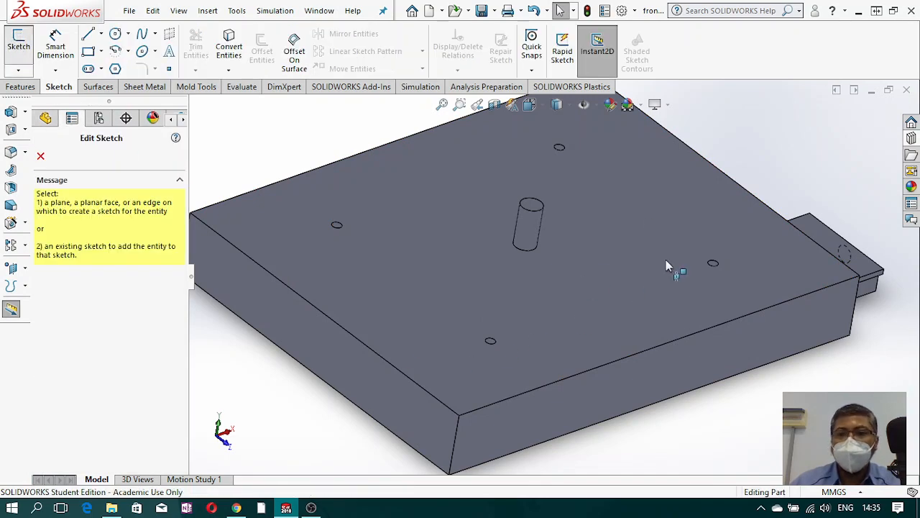
pyautogui.click(396, 278)
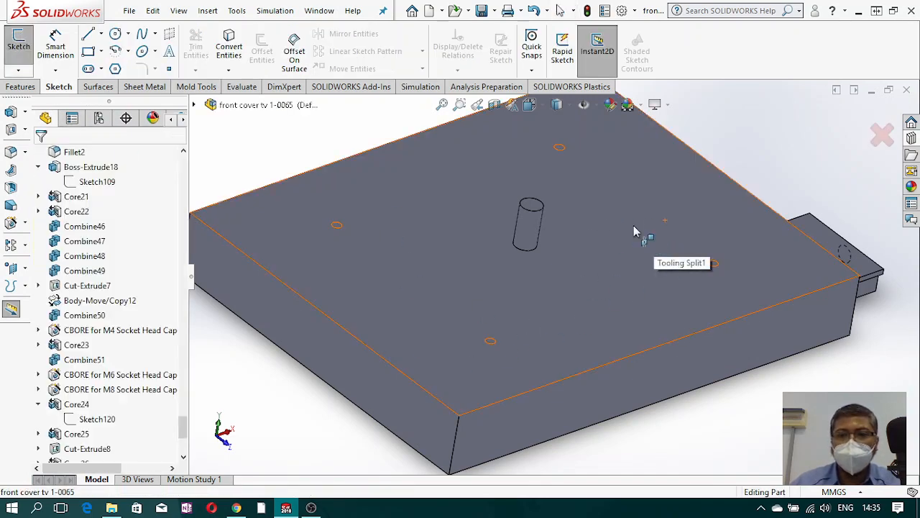
pyautogui.click(228, 45)
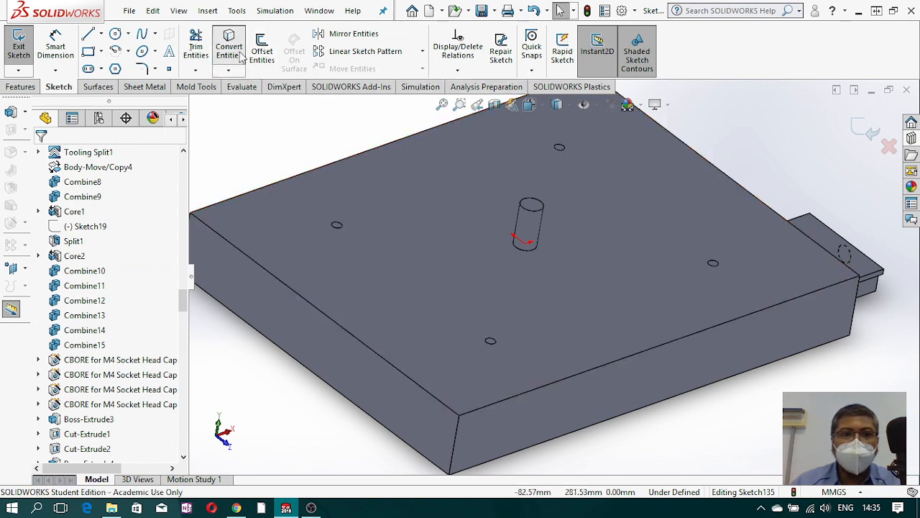
pyautogui.click(535, 215)
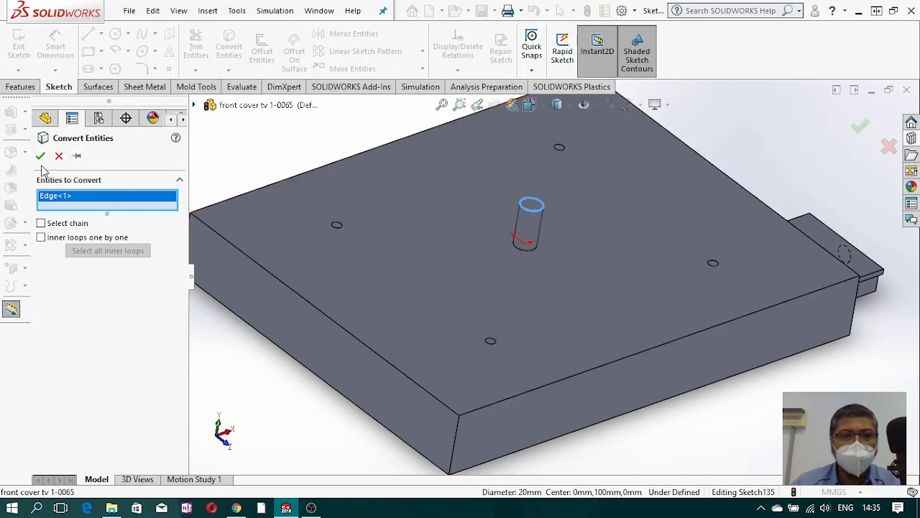
pyautogui.click(40, 156)
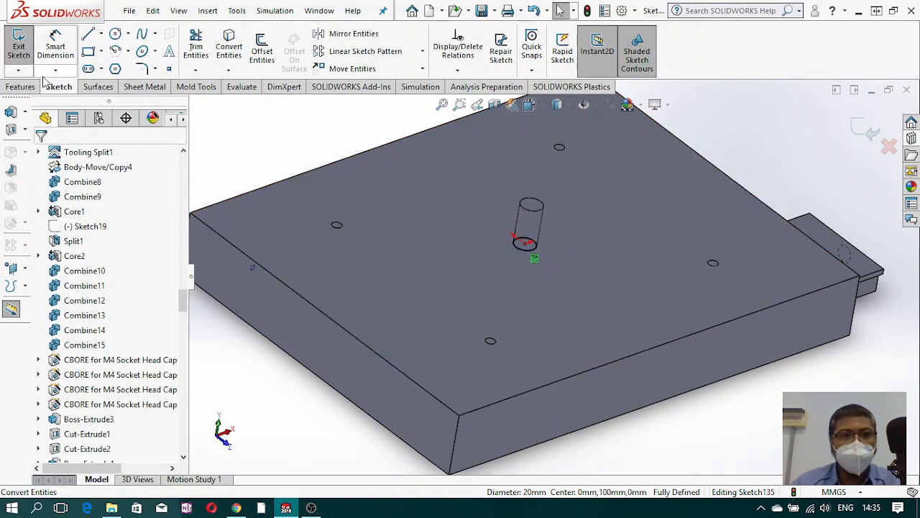
pyautogui.click(861, 129)
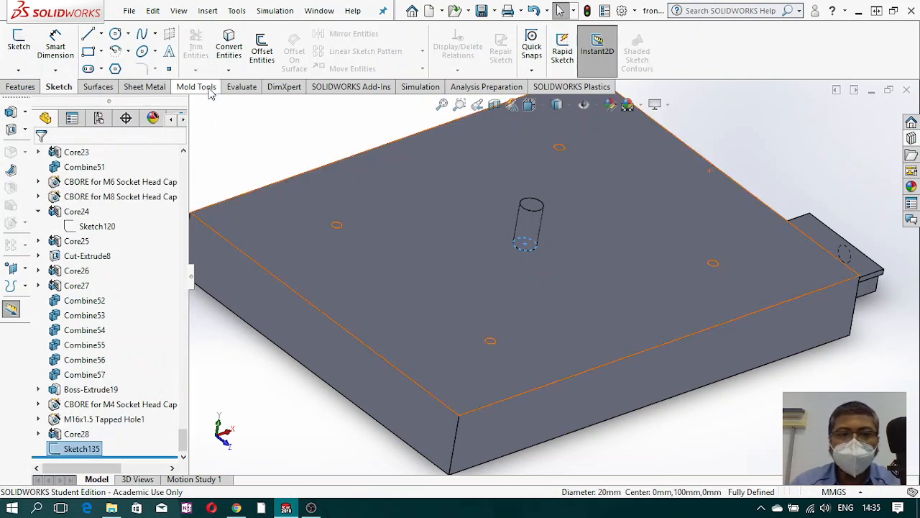
# Step: Create a Core from the converted circle in the exposed mold block, with blind depths of about 387 mm and 2 mm and capped ends
pyautogui.click(208, 90)
pyautogui.click(543, 46)
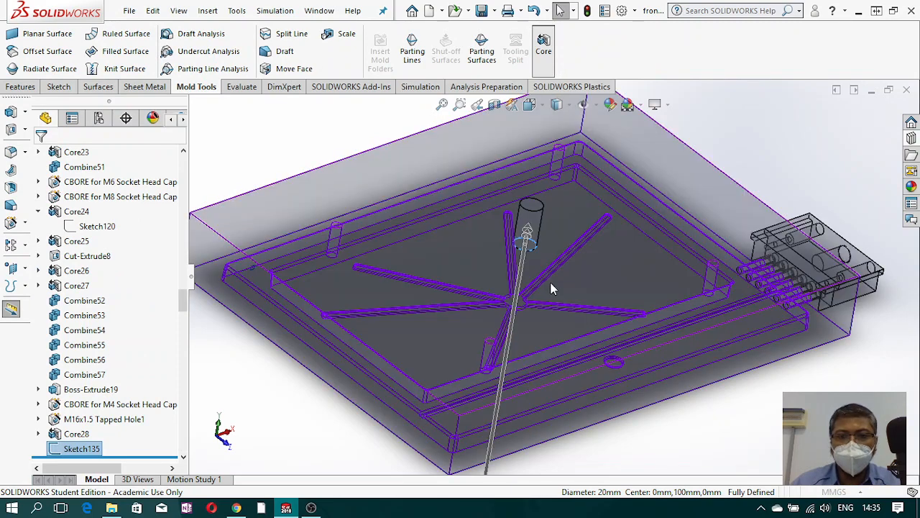
pyautogui.scroll(8, 554, 293)
pyautogui.scroll(-3, 540, 352)
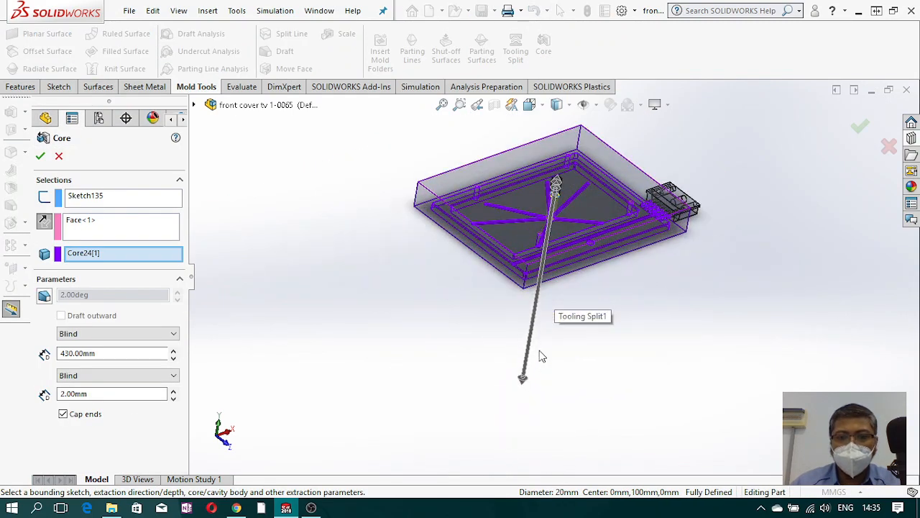
pyautogui.moveTo(522, 381); pyautogui.dragTo(513, 355)
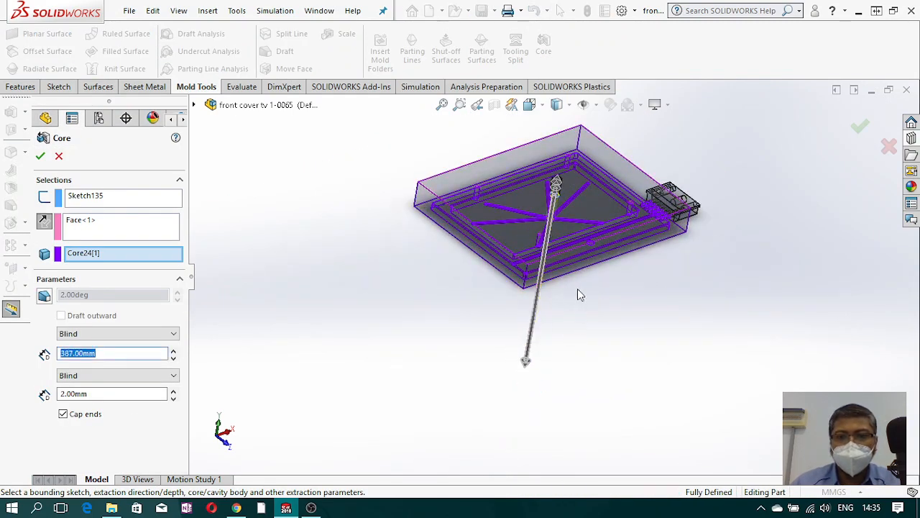
pyautogui.moveTo(575, 248); pyautogui.dragTo(557, 234, button='middle')
pyautogui.scroll(-4, 552, 228)
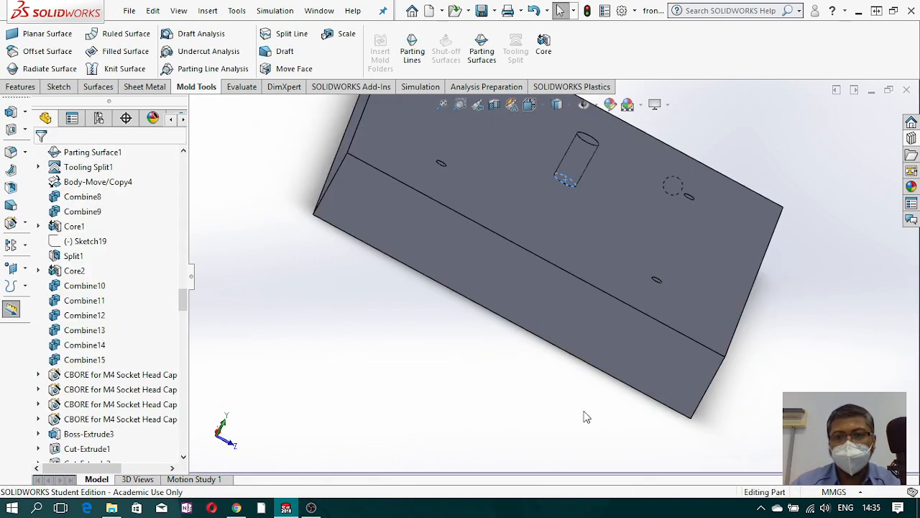
# Step: Hide the mold block body to expose the two stacked central core cylinders
pyautogui.scroll(5, 634, 388)
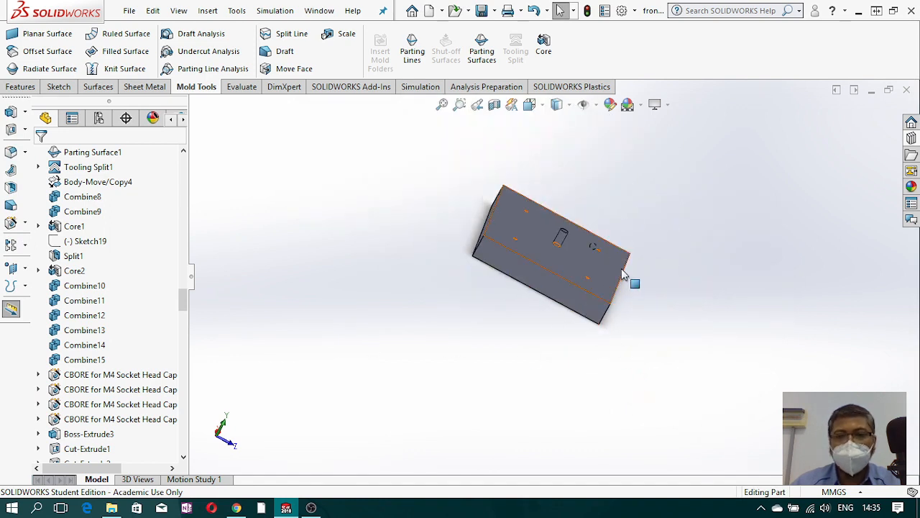
pyautogui.rightClick(599, 260)
pyautogui.click(653, 195)
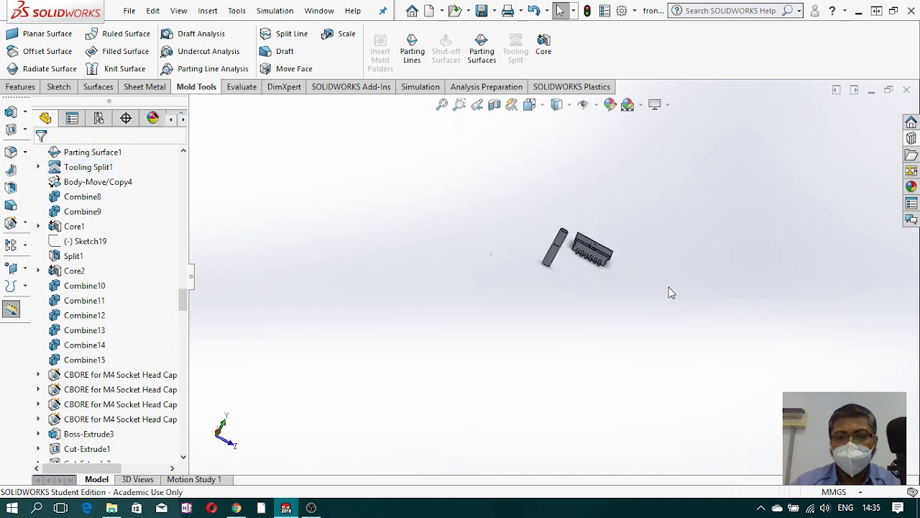
pyautogui.moveTo(606, 257); pyautogui.dragTo(576, 319, button='middle')
pyautogui.scroll(-6, 553, 277)
pyautogui.moveTo(546, 269); pyautogui.dragTo(456, 403, button='middle')
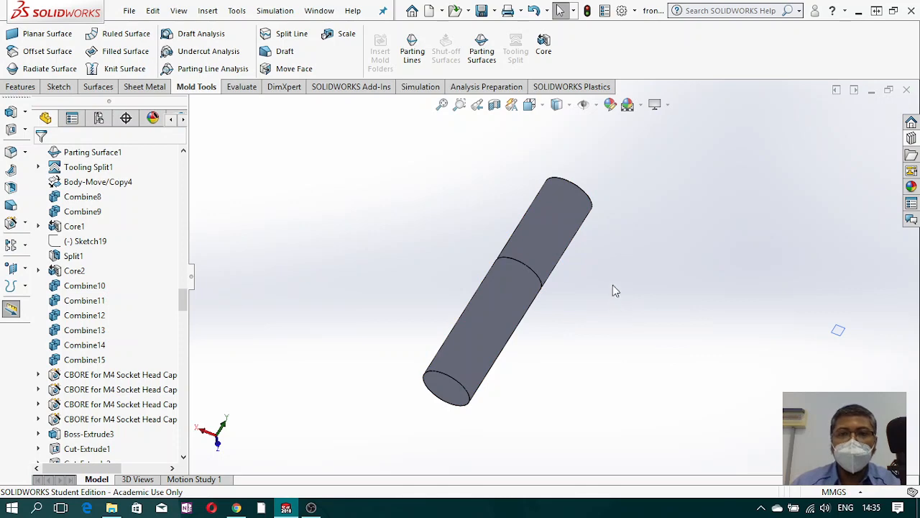
# Step: Combine the two central core cylinders into a single body with the Add operation
pyautogui.scroll(4, 415, 241)
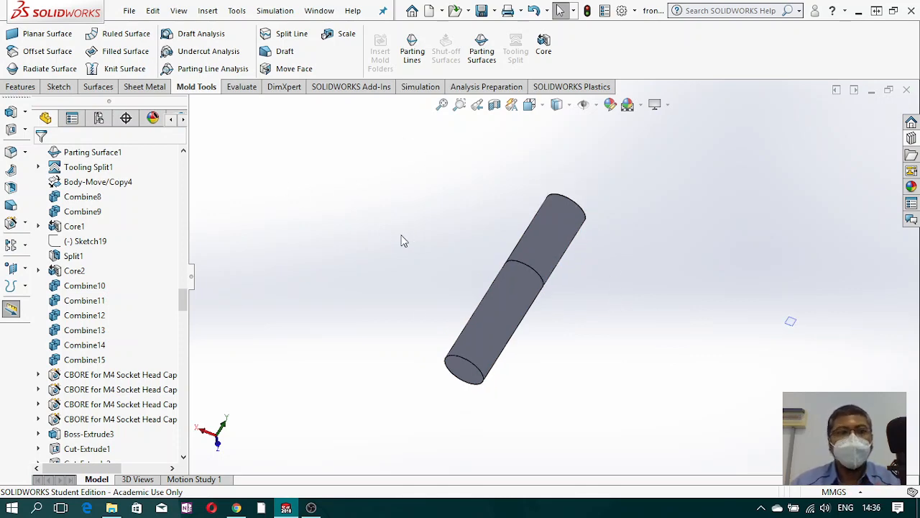
pyautogui.click(29, 87)
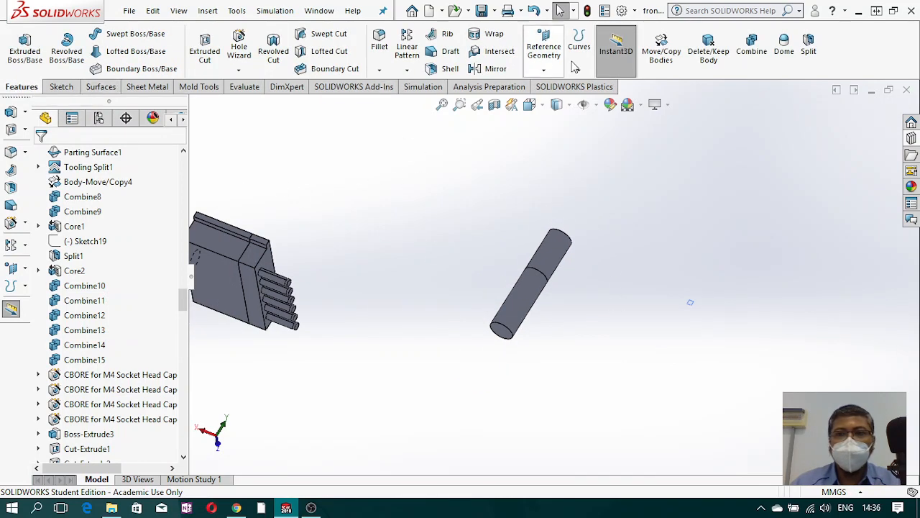
pyautogui.click(752, 48)
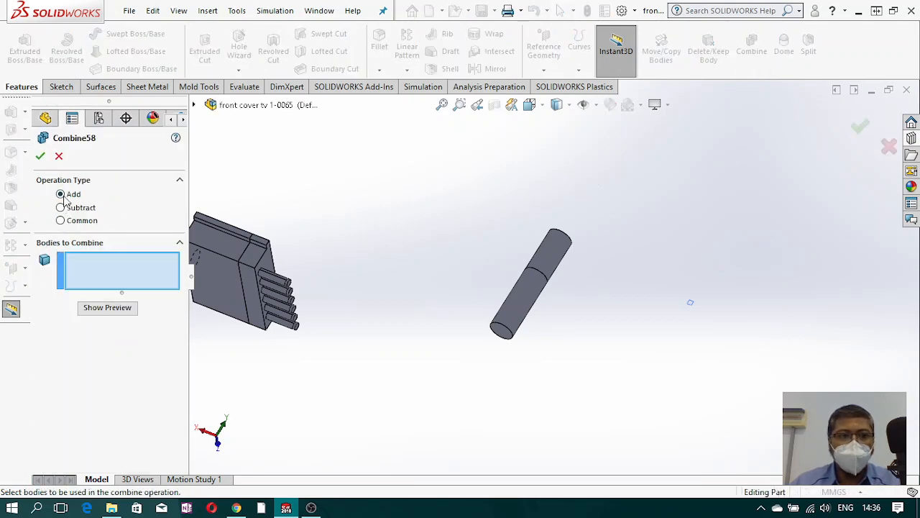
pyautogui.click(554, 252)
pyautogui.click(514, 312)
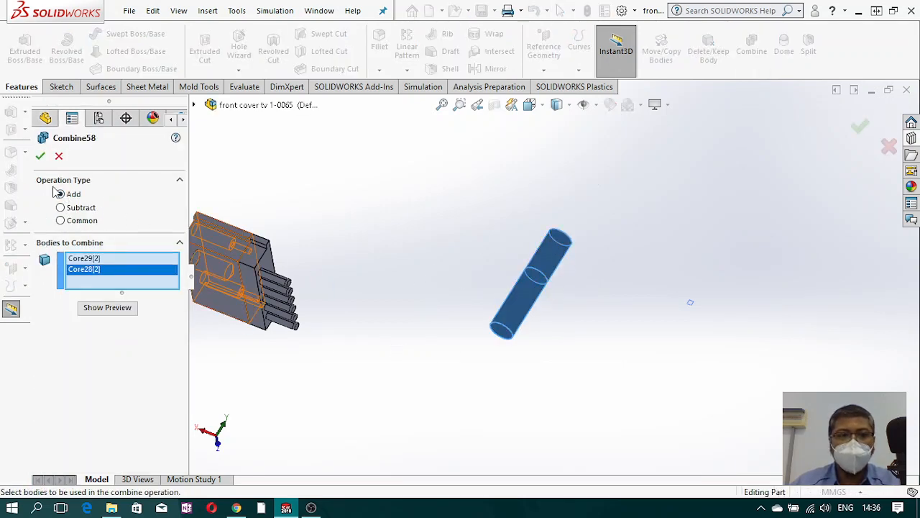
pyautogui.click(40, 157)
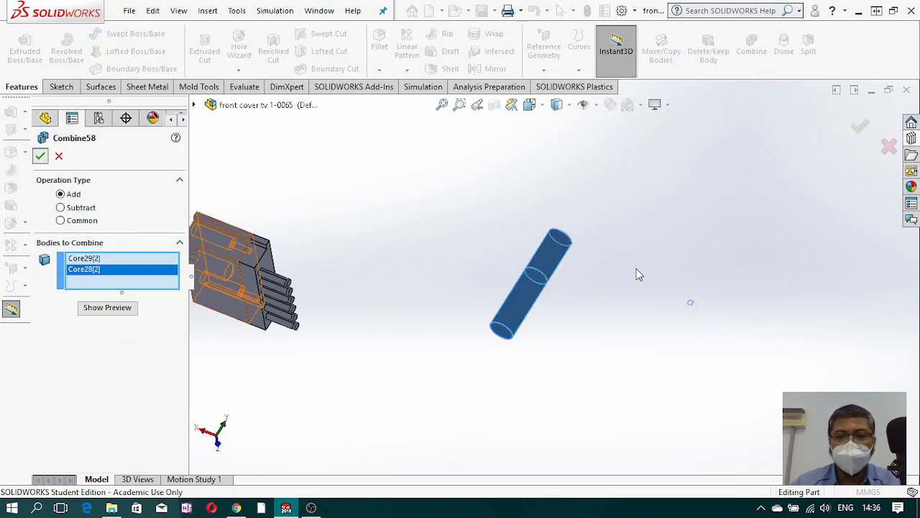
# Step: Show the hidden mold block Core29[1] and the outer plate Core28[1] again
pyautogui.moveTo(541, 249); pyautogui.dragTo(518, 348, button='middle')
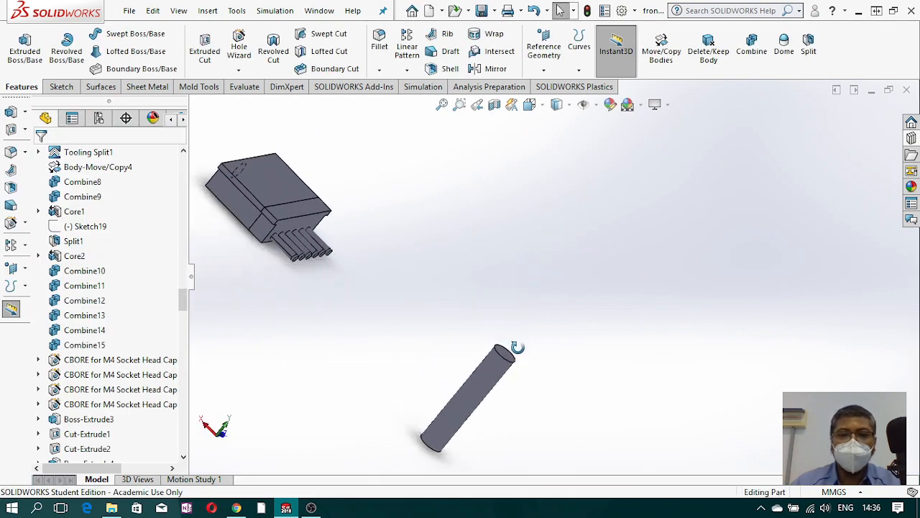
pyautogui.scroll(9, 524, 332)
pyautogui.moveTo(186, 301); pyautogui.dragTo(185, 249)
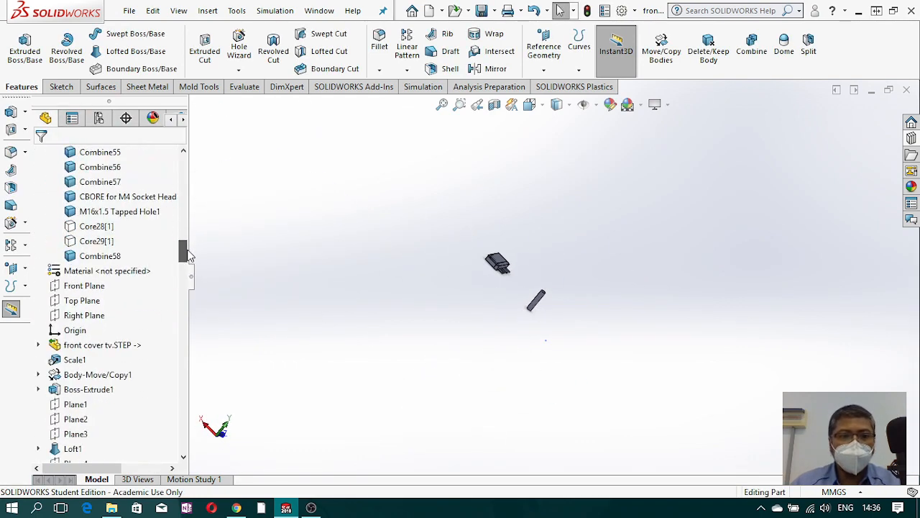
pyautogui.click(108, 243)
pyautogui.click(119, 220)
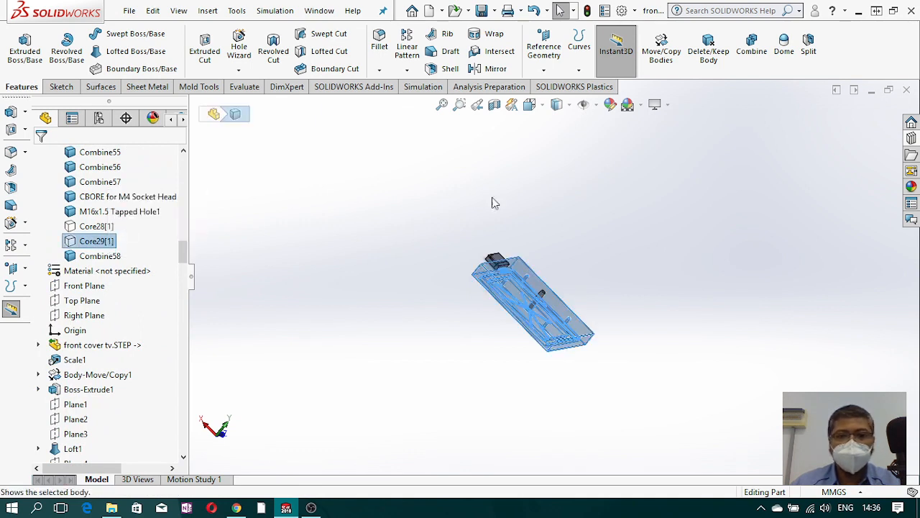
pyautogui.click(550, 186)
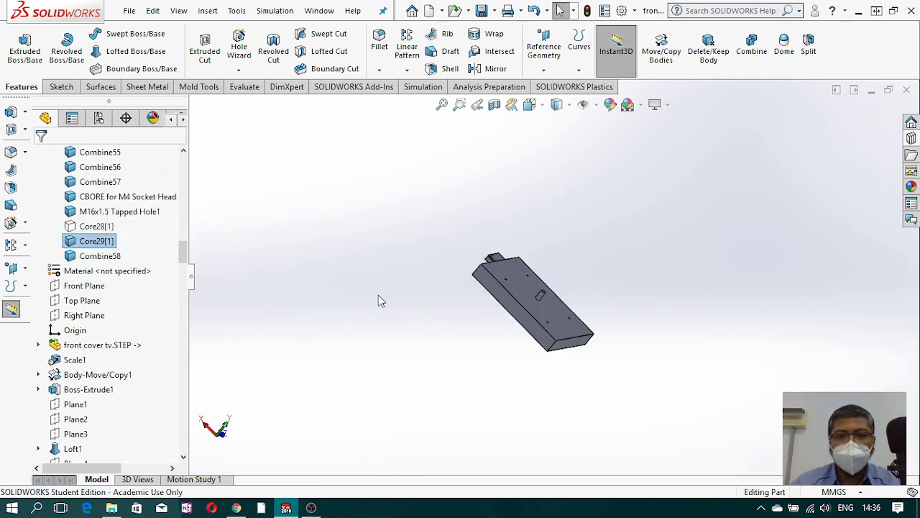
pyautogui.click(99, 226)
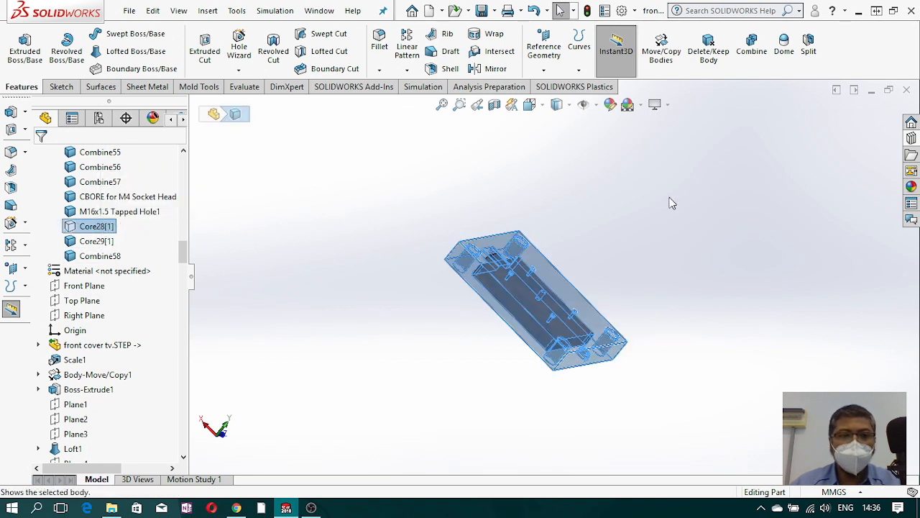
pyautogui.click(662, 269)
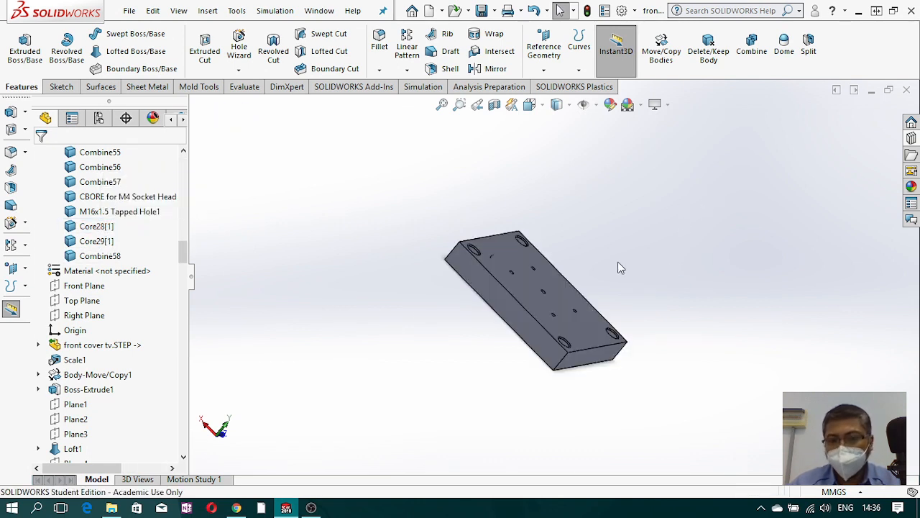
# Step: Start a sketch on the plate's top face and draw a circle about 91 mm in diameter, concentric with the central cylinder
pyautogui.moveTo(608, 275); pyautogui.dragTo(562, 311, button='middle')
pyautogui.scroll(-7, 561, 311)
pyautogui.moveTo(528, 268); pyautogui.dragTo(550, 244, button='middle')
pyautogui.scroll(5, 564, 252)
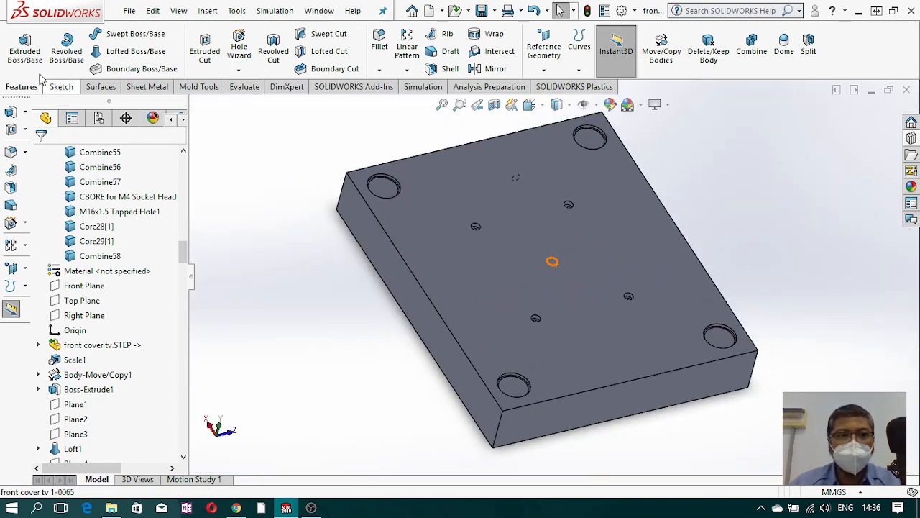
pyautogui.click(61, 86)
pyautogui.click(18, 47)
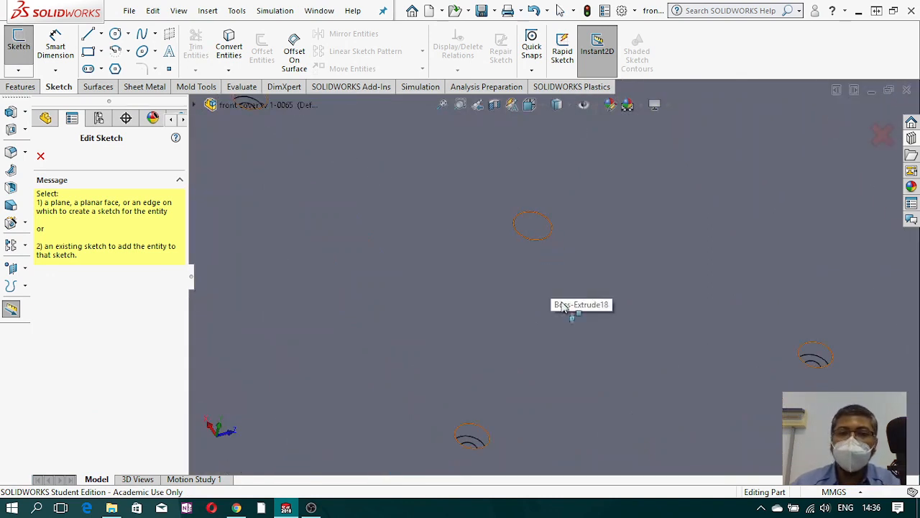
pyautogui.click(531, 226)
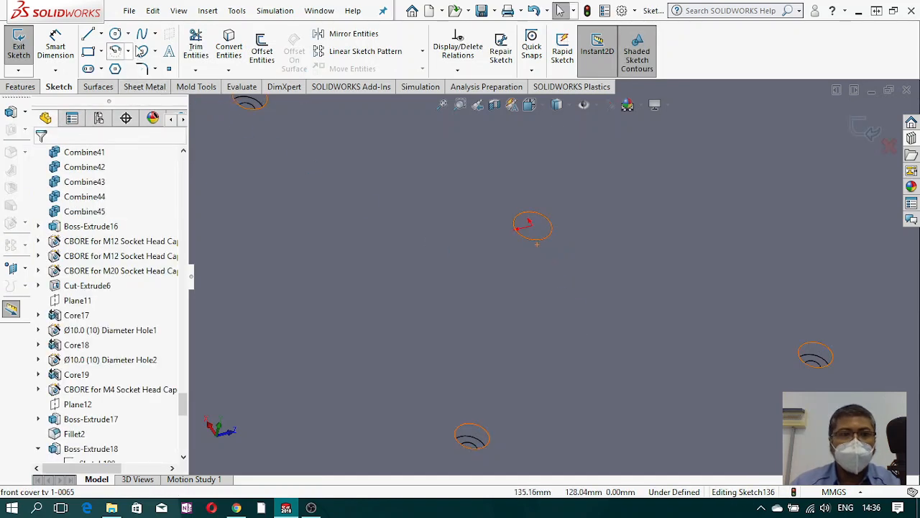
pyautogui.click(261, 49)
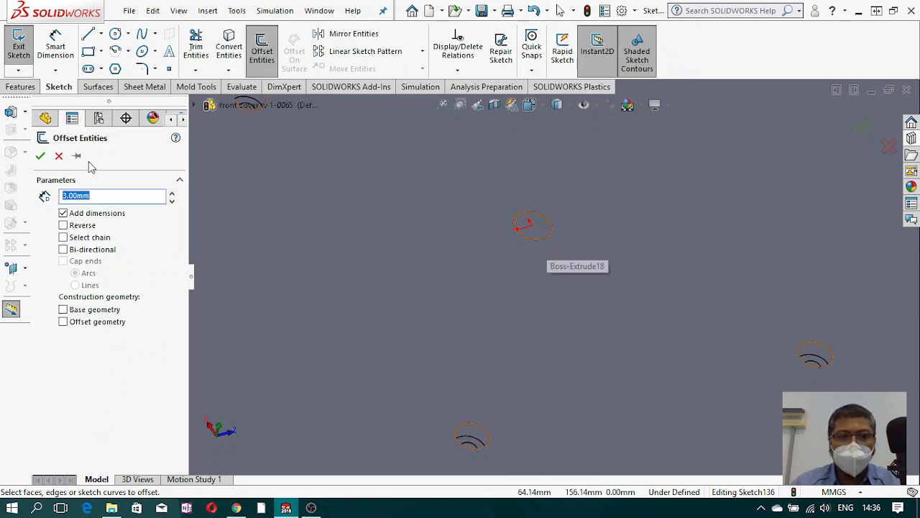
pyautogui.click(59, 156)
pyautogui.click(115, 34)
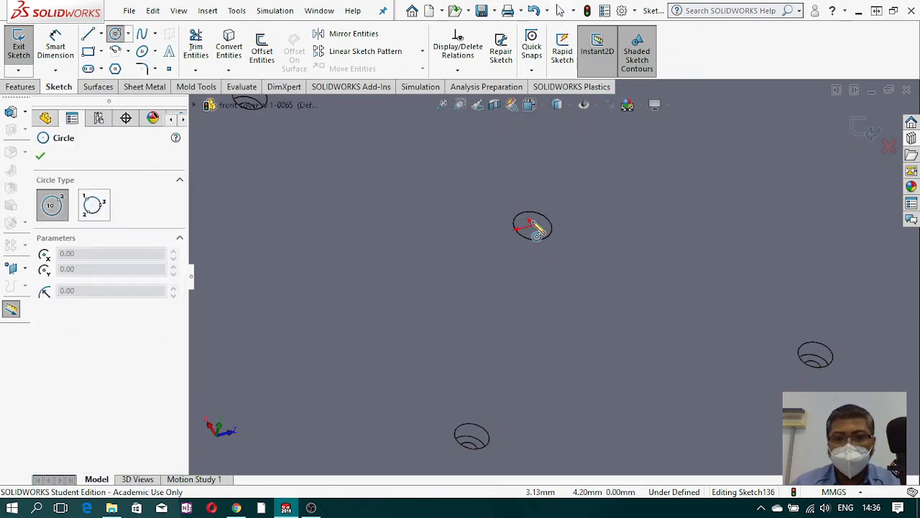
pyautogui.click(532, 226)
pyautogui.click(599, 192)
# Step: Dimension the new circle's diameter at 40 mm
pyautogui.click(55, 47)
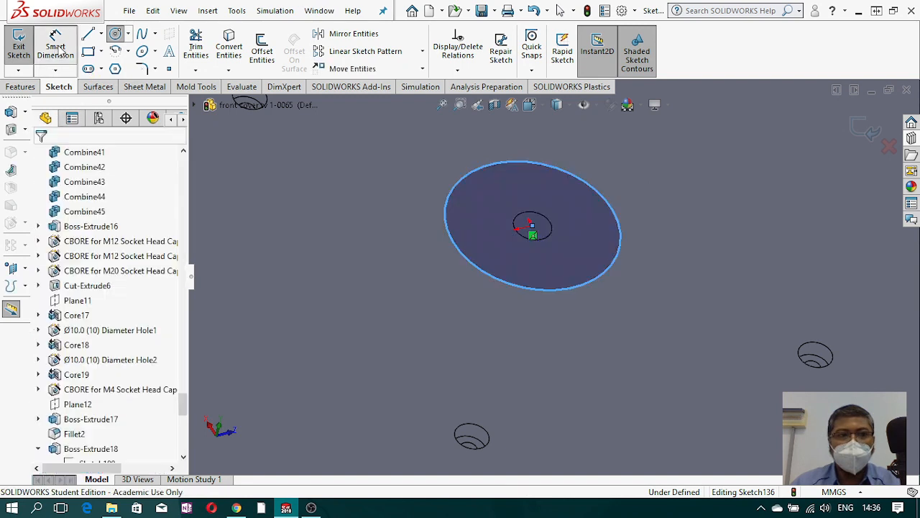
pyautogui.click(454, 245)
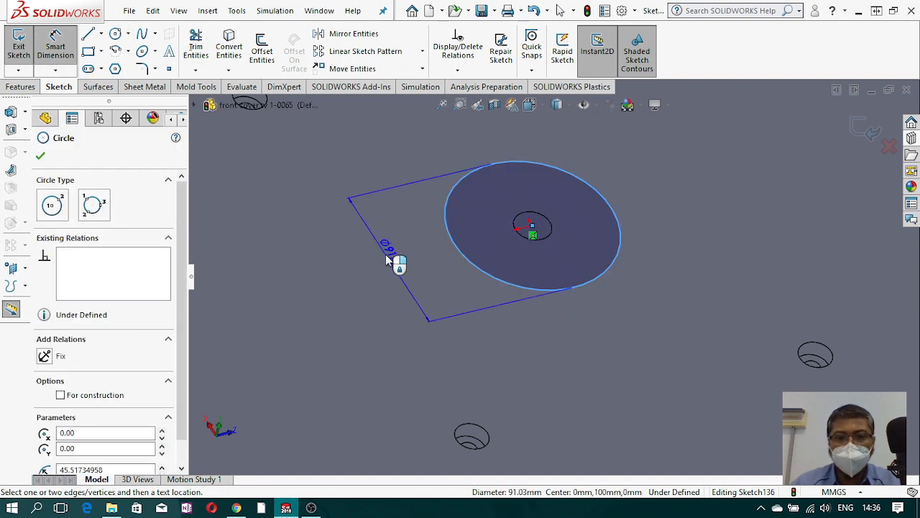
pyautogui.click(386, 253)
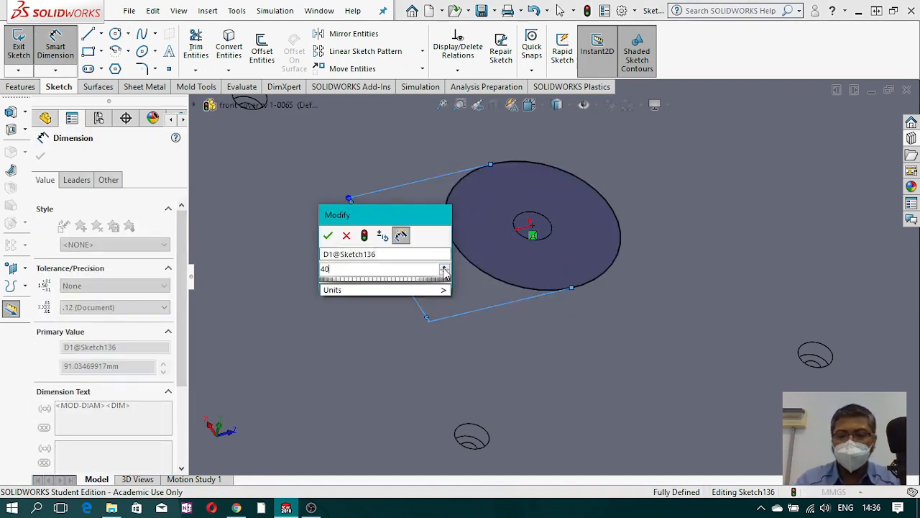
pyautogui.press('Return')
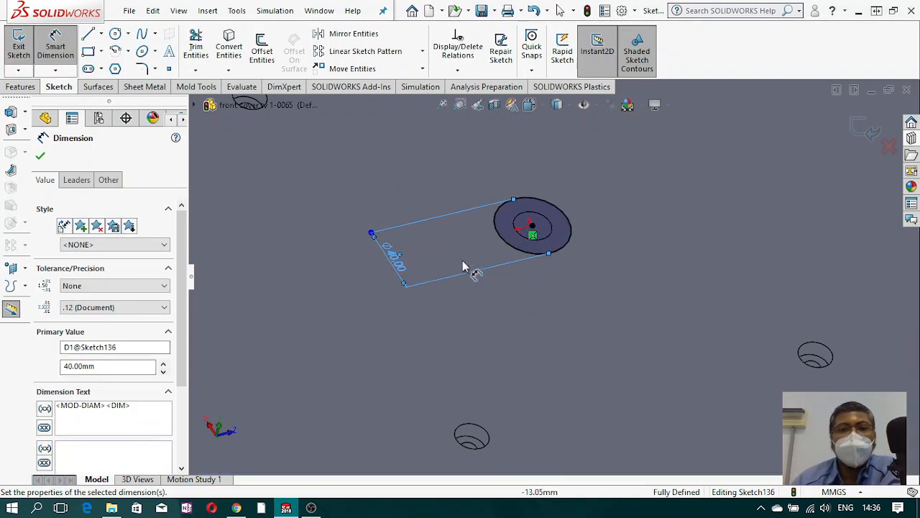
pyautogui.press('Escape')
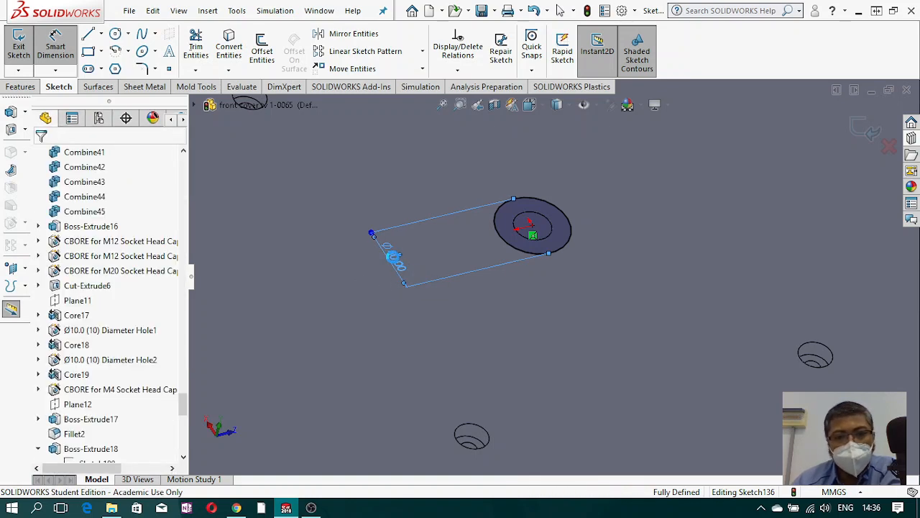
# Step: Change the circle's diameter to 44 mm
pyautogui.doubleClick(391, 258)
pyautogui.write('44')
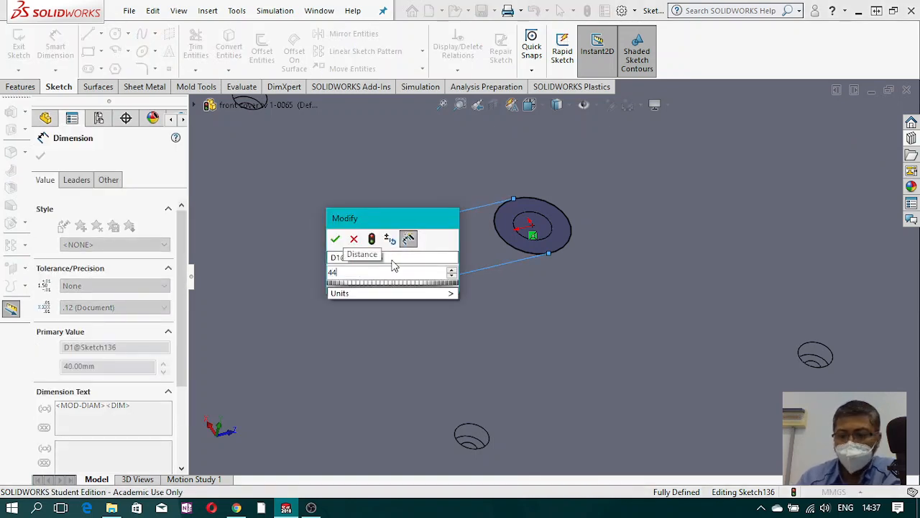
pyautogui.press('Escape')
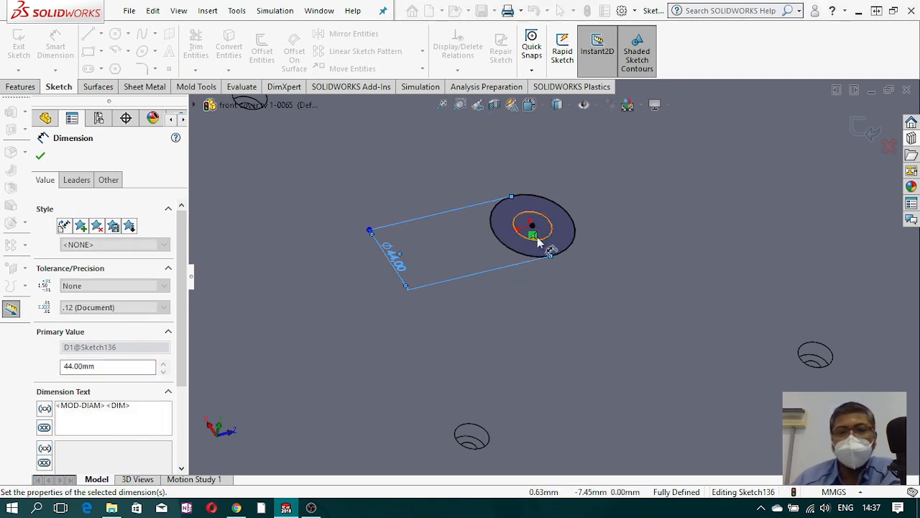
# Step: Extrude the 44 mm circle as a blind boss 10 mm high above the plate's top face
pyautogui.click(22, 87)
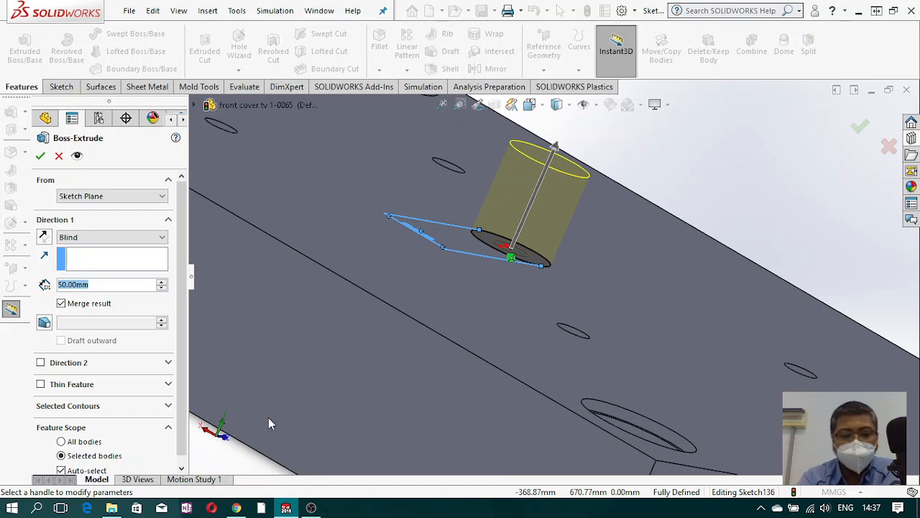
pyautogui.write('10')
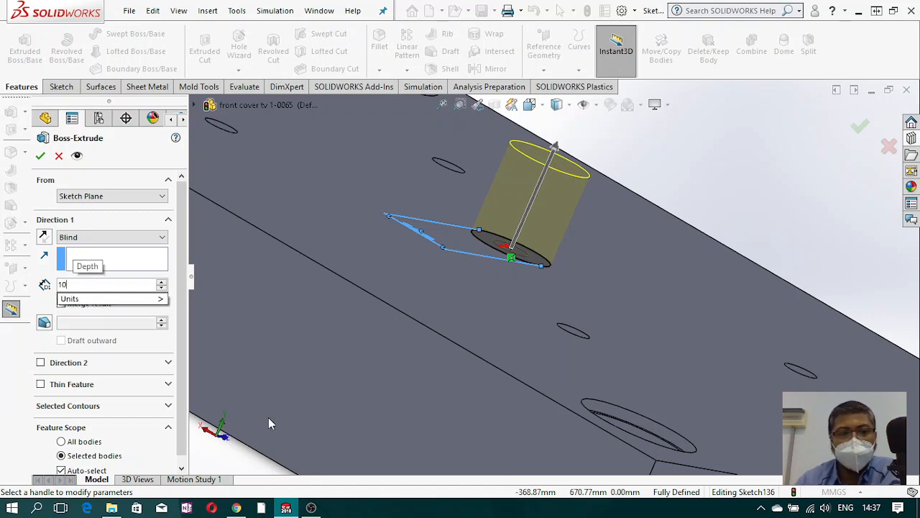
pyautogui.press('Return')
pyautogui.scroll(5, 575, 292)
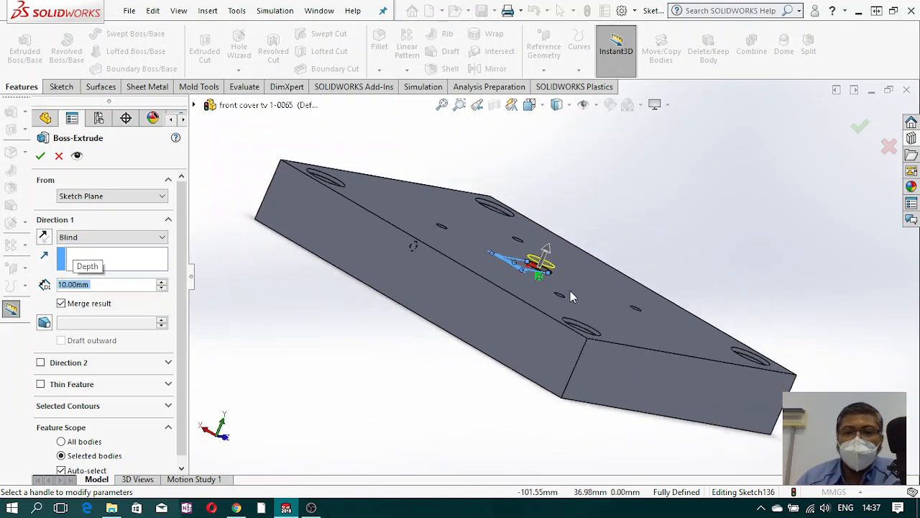
pyautogui.moveTo(570, 291); pyautogui.dragTo(561, 309, button='middle')
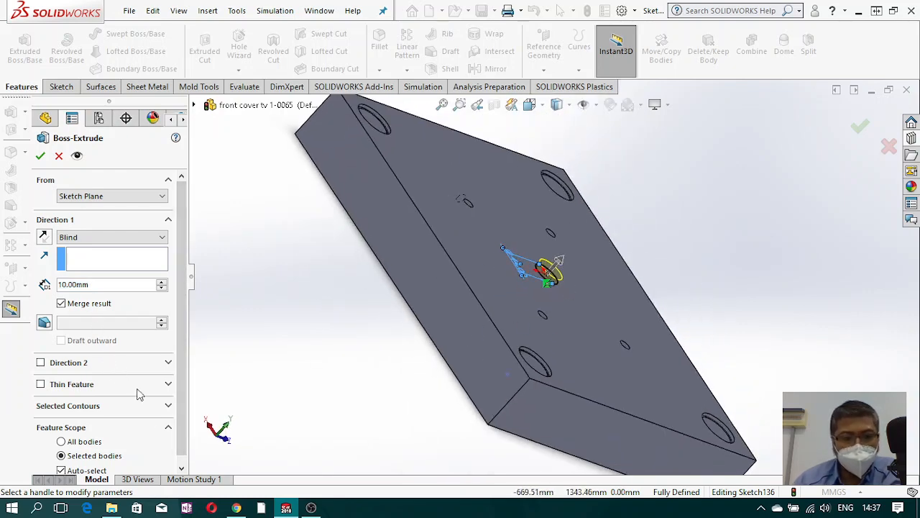
# Step: Turn off automatic body selection, merge the boss only with the central core body Combine58, and finish the extrusion
pyautogui.scroll(-1, 144, 403)
pyautogui.click(61, 462)
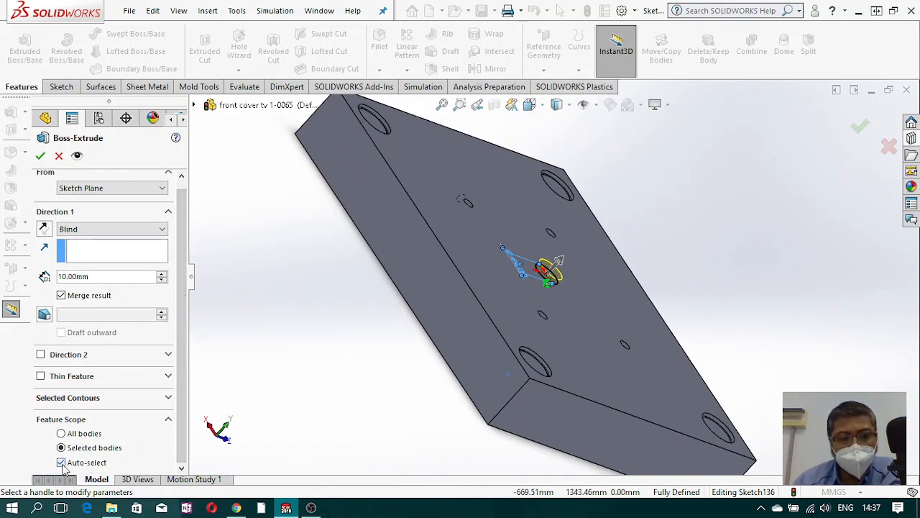
pyautogui.moveTo(418, 343); pyautogui.dragTo(514, 321, button='middle')
pyautogui.scroll(-6, 514, 323)
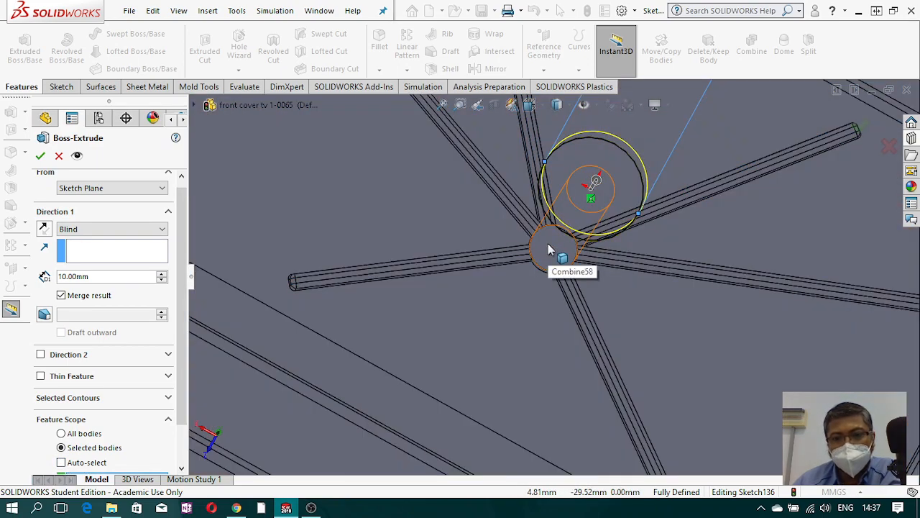
pyautogui.click(547, 243)
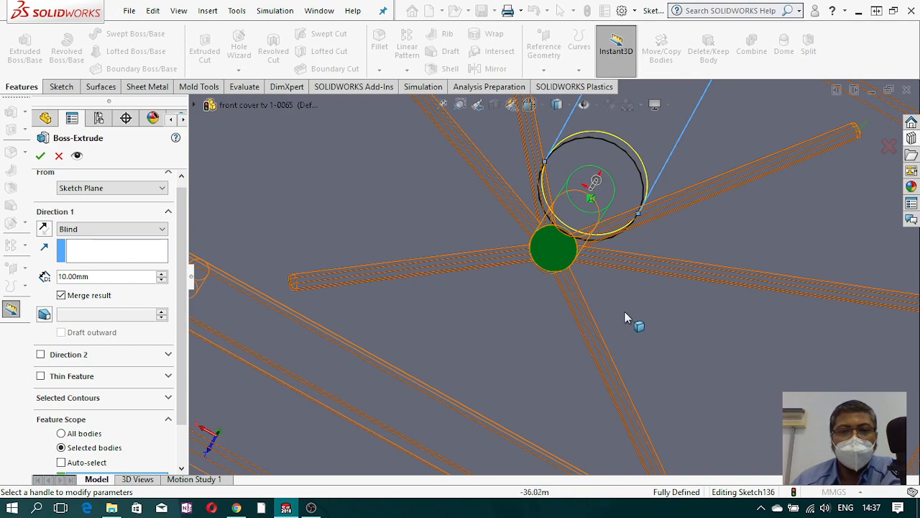
pyautogui.scroll(5, 553, 265)
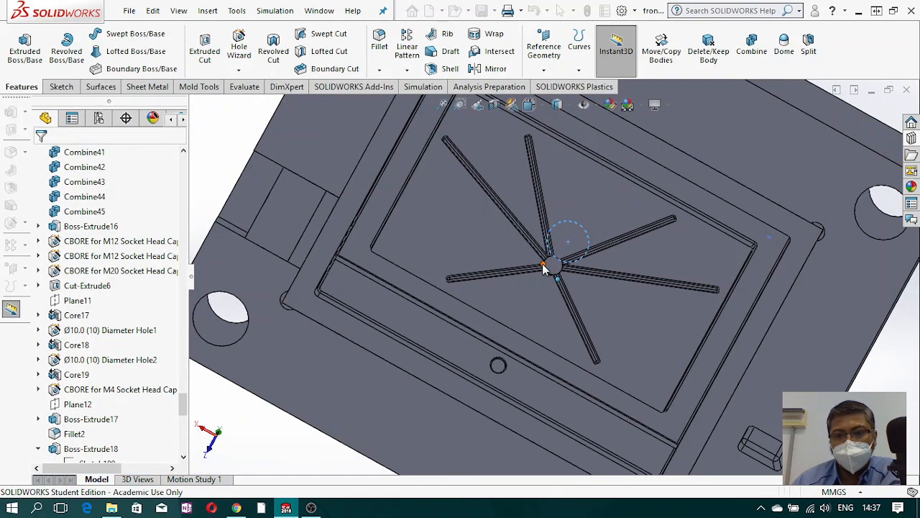
# Step: Start the Hole Wizard and place two hole points on the boss's top face, on opposite sides of its centre
pyautogui.scroll(5, 545, 270)
pyautogui.moveTo(604, 262)
pyautogui.mouseDown(button='middle')
pyautogui.moveTo(513, 255)
pyautogui.moveTo(598, 282)
pyautogui.mouseUp(button='middle')
pyautogui.scroll(-5, 557, 257)
pyautogui.scroll(4, 509, 224)
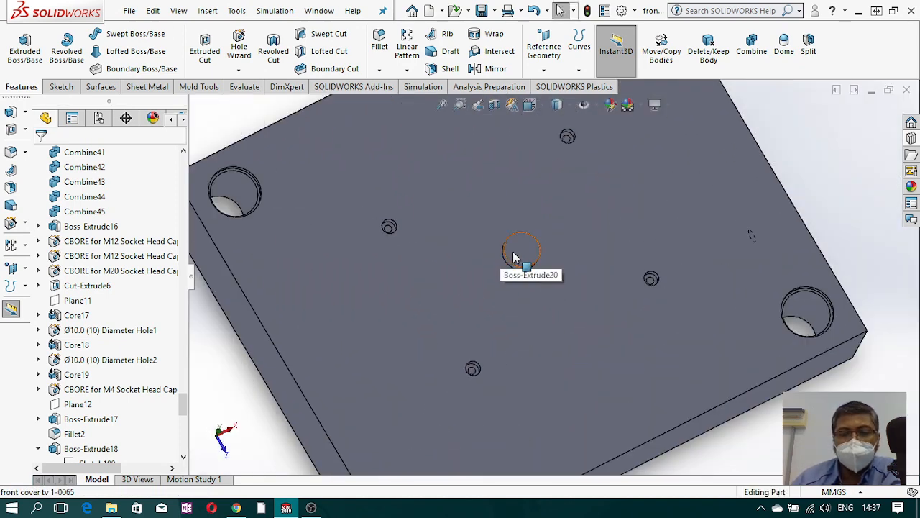
pyautogui.scroll(4, 562, 230)
pyautogui.click(239, 47)
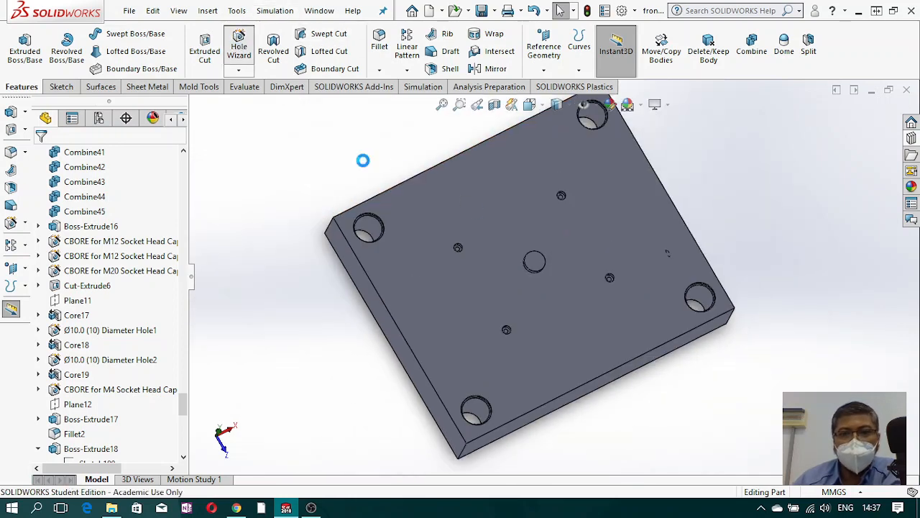
pyautogui.scroll(-6, 541, 259)
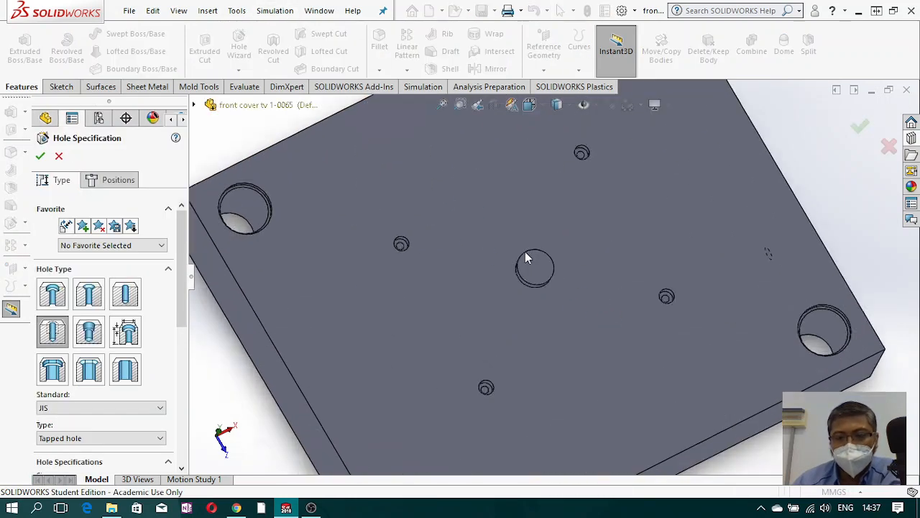
pyautogui.click(121, 181)
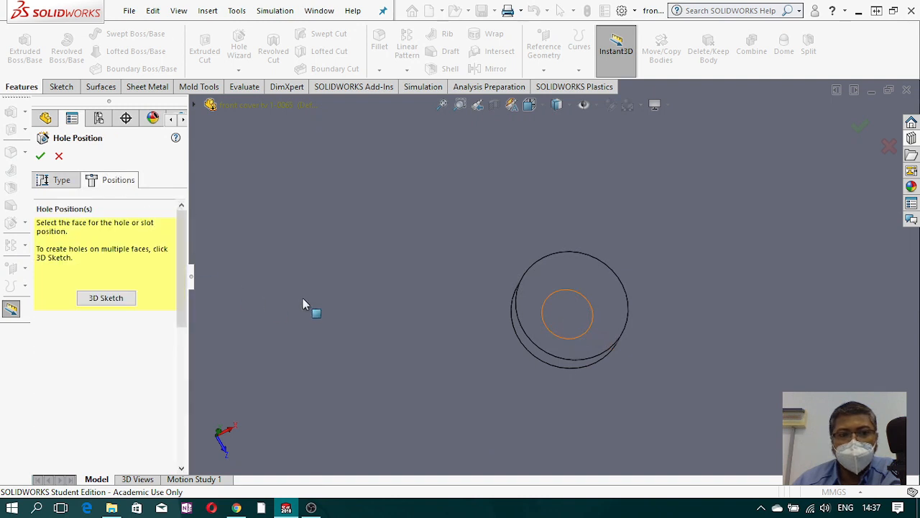
pyautogui.click(552, 288)
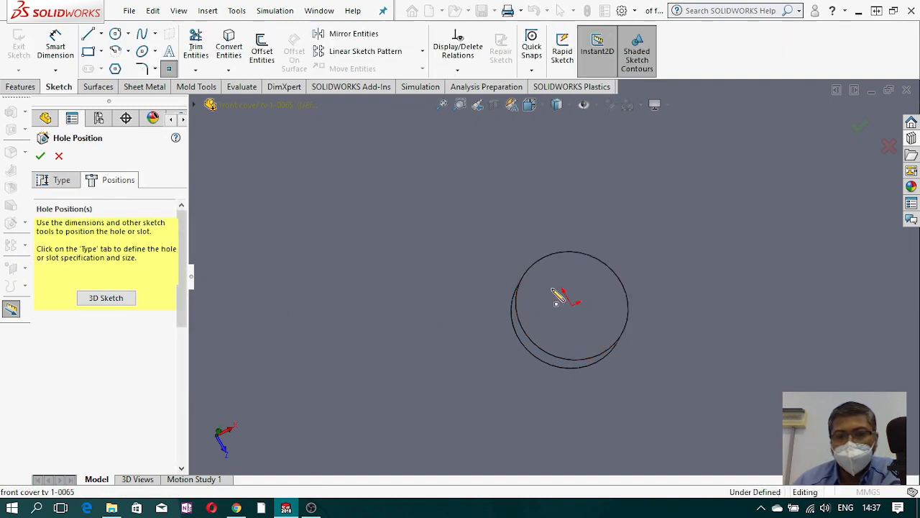
pyautogui.click(538, 323)
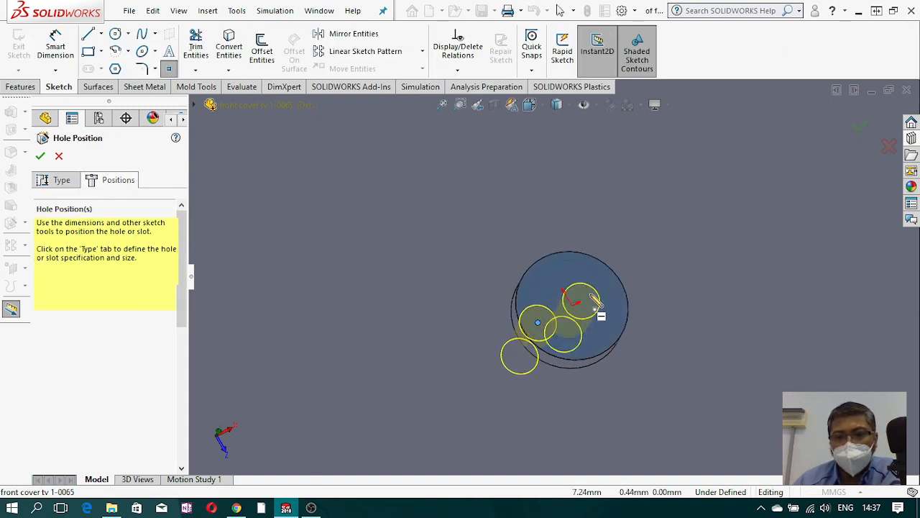
pyautogui.click(604, 290)
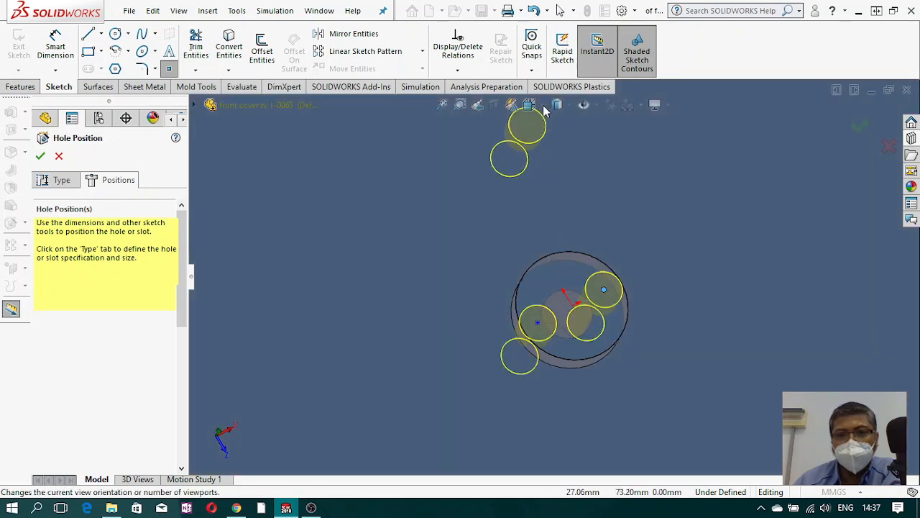
# Step: Select both hole points and the origin and align them horizontally
pyautogui.click(544, 106)
pyautogui.click(606, 182)
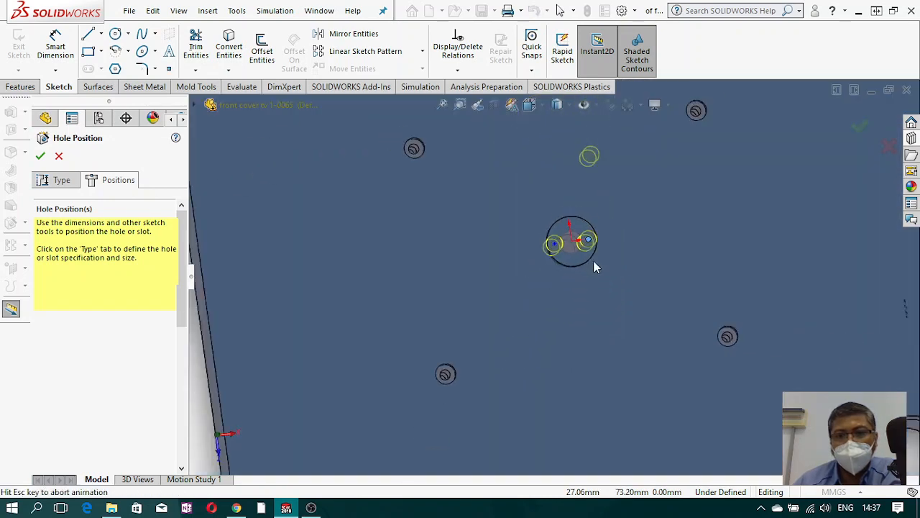
pyautogui.scroll(-5, 546, 299)
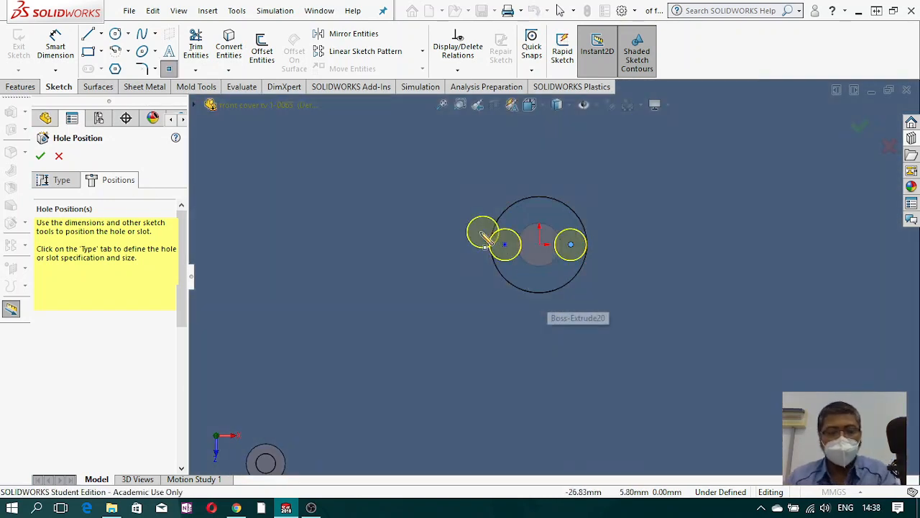
pyautogui.click(505, 246)
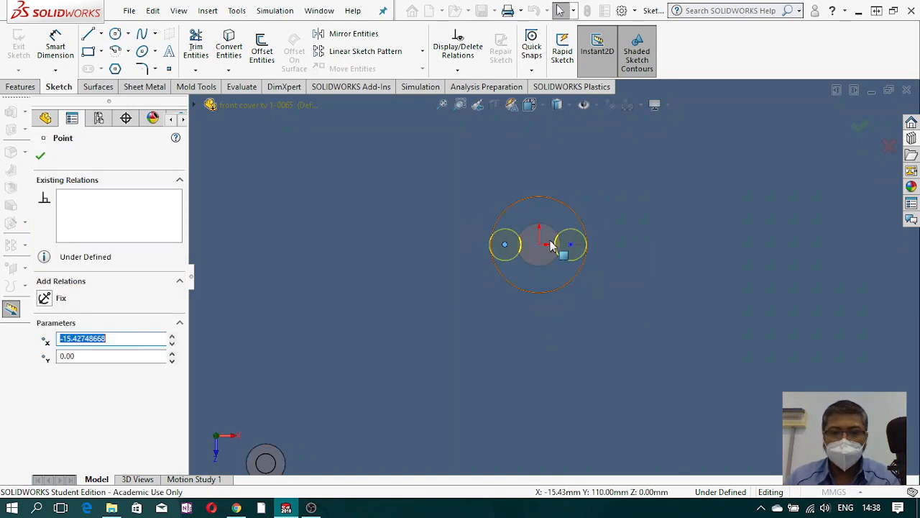
pyautogui.click(540, 245)
pyautogui.keyDown('ctrl'); pyautogui.click(571, 245); pyautogui.keyUp('ctrl')
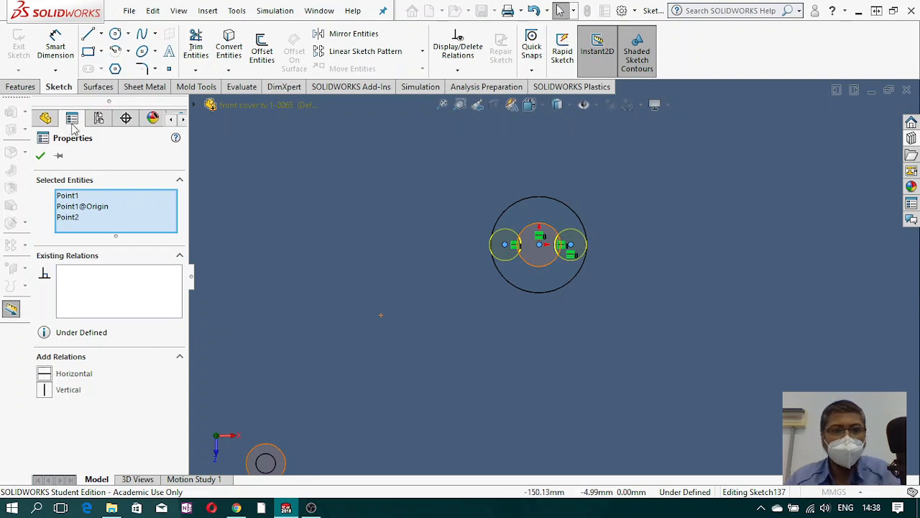
# Step: Dimension the hole point on the negative X side at 15 mm from the origin
pyautogui.click(54, 44)
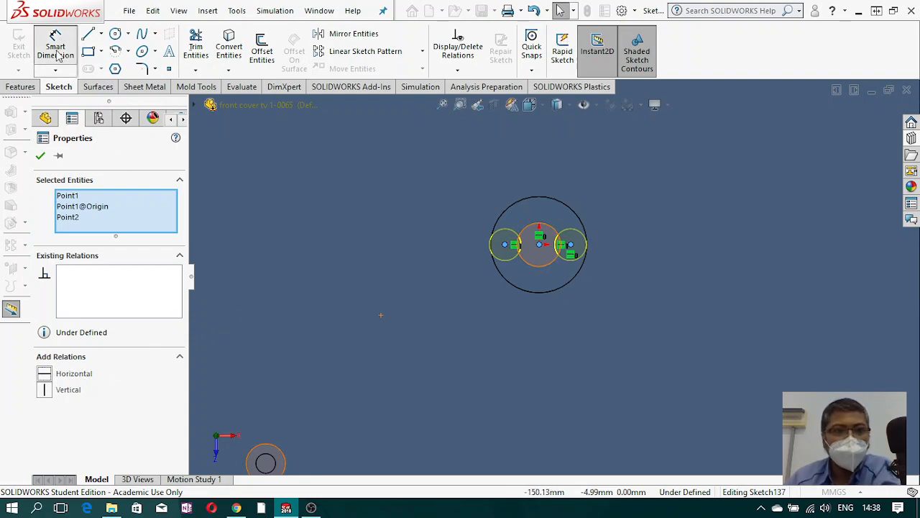
pyautogui.click(505, 247)
pyautogui.click(539, 245)
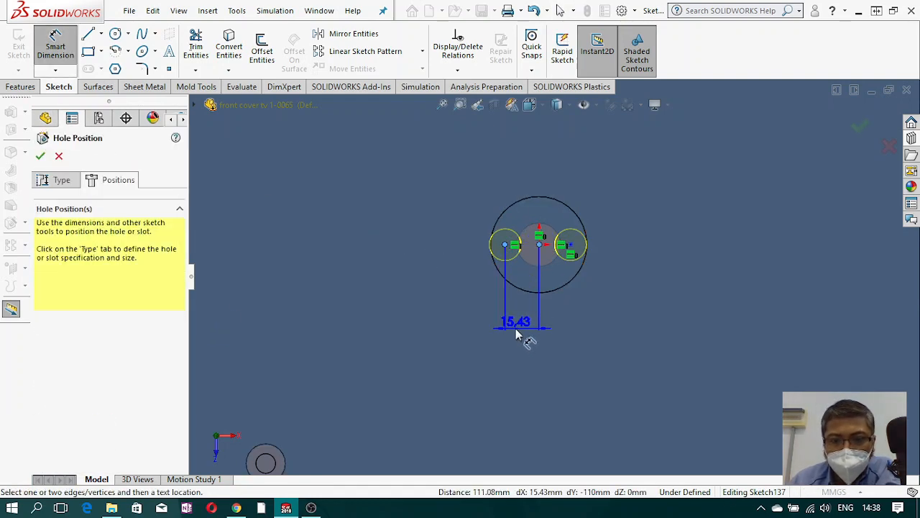
pyautogui.click(517, 335)
pyautogui.write('15')
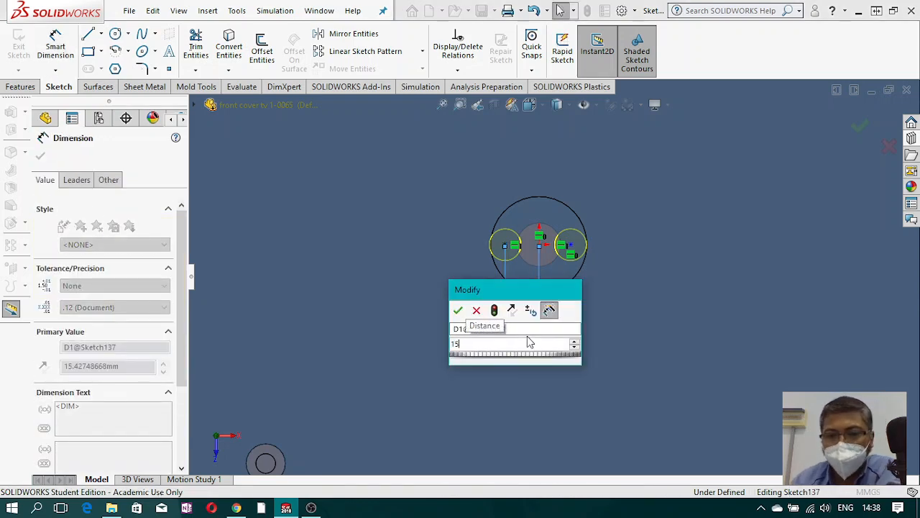
pyautogui.press('Escape')
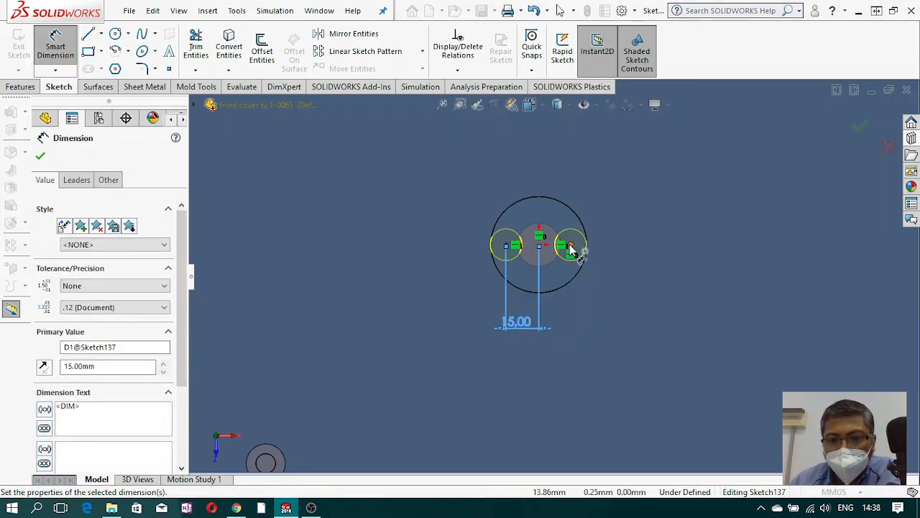
# Step: Dimension the hole point on the positive X side at 16 mm from the origin
pyautogui.click(540, 246)
pyautogui.click(540, 246)
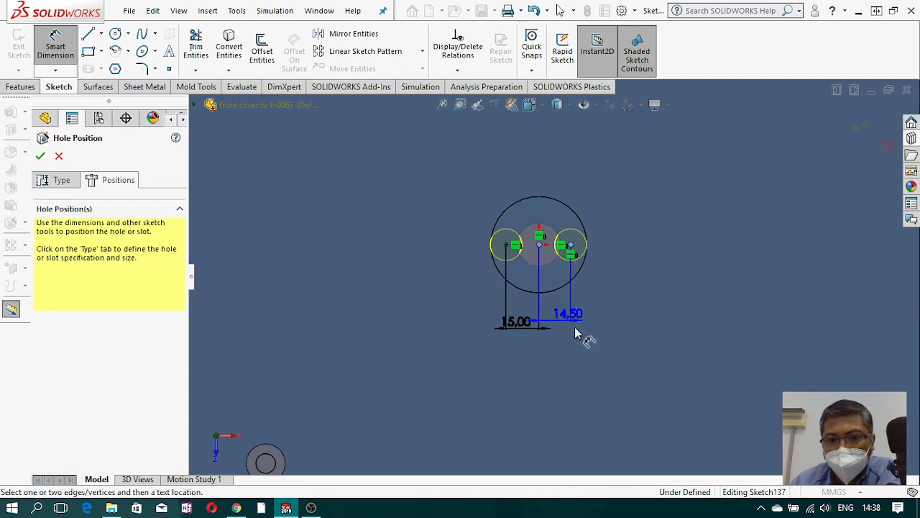
pyautogui.click(581, 336)
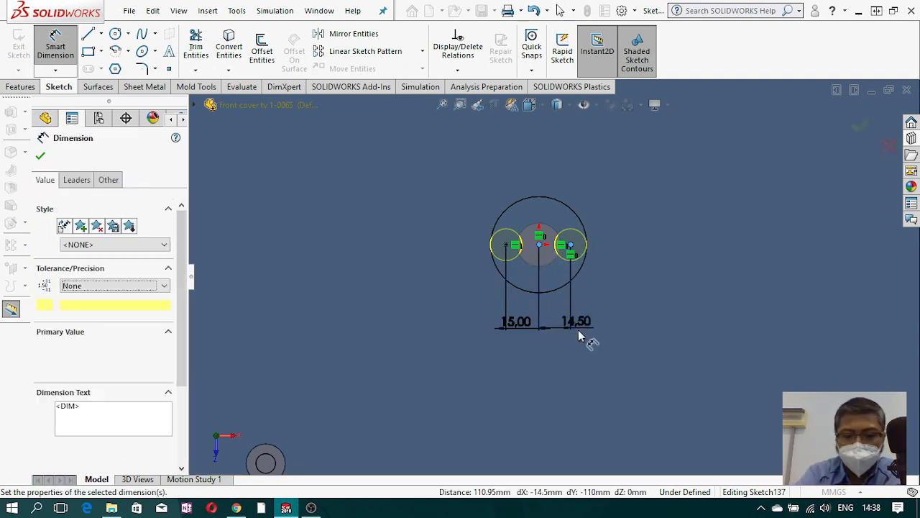
pyautogui.write('16')
pyautogui.press('Escape')
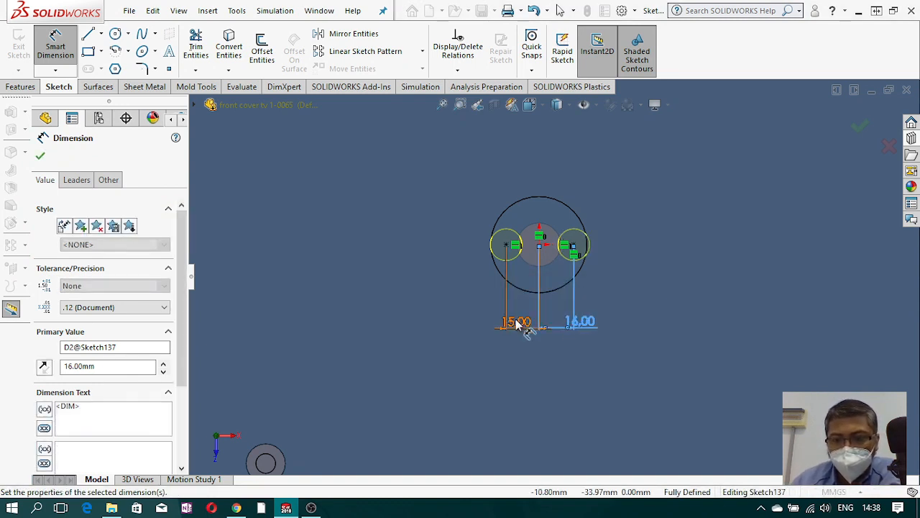
pyautogui.press('Escape')
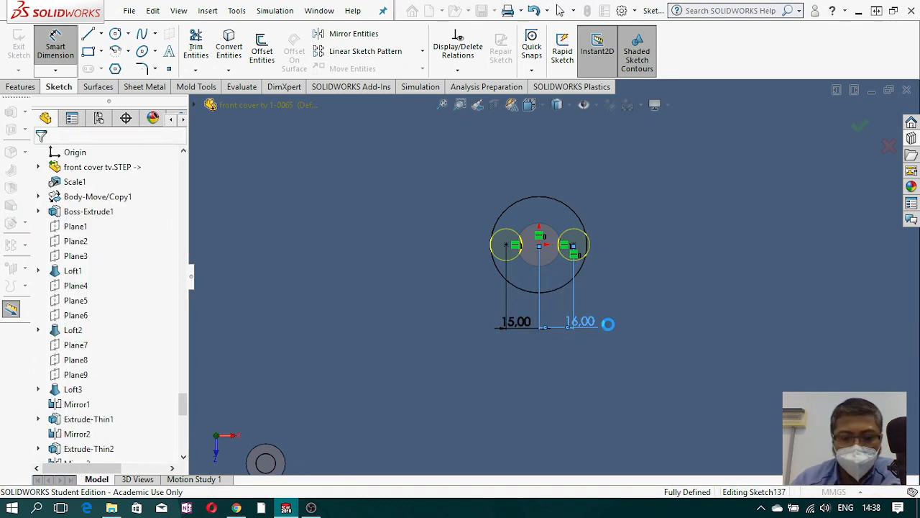
# Step: Change the positive X hole point's distance from the origin to 15 mm and finish positioning the holes
pyautogui.click(608, 324)
pyautogui.write('15')
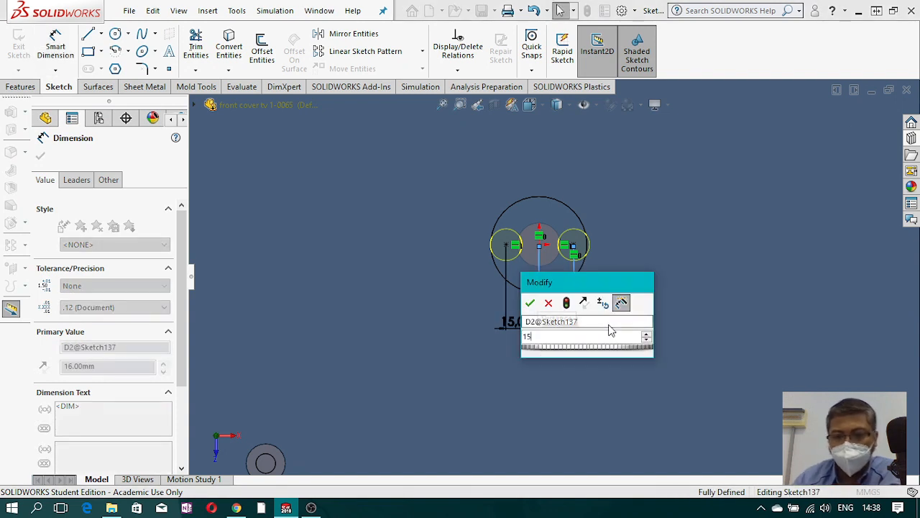
pyautogui.press('Escape')
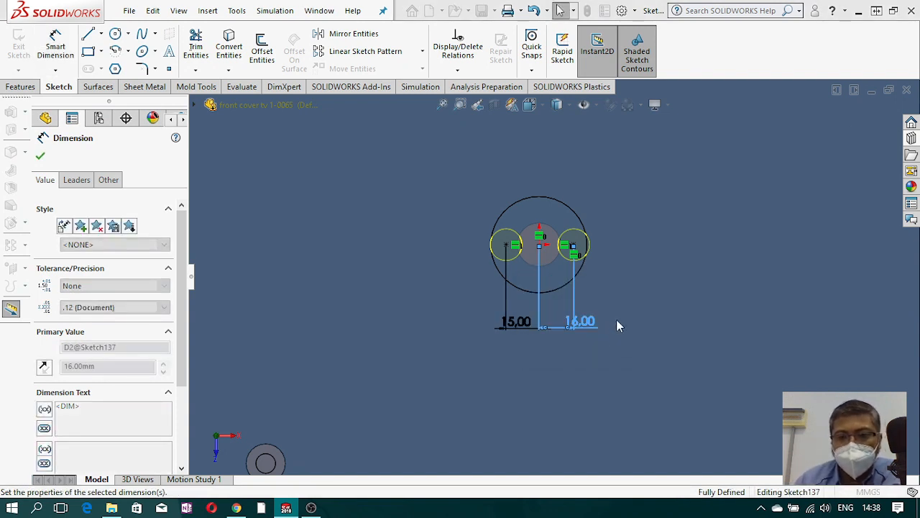
pyautogui.scroll(4, 619, 332)
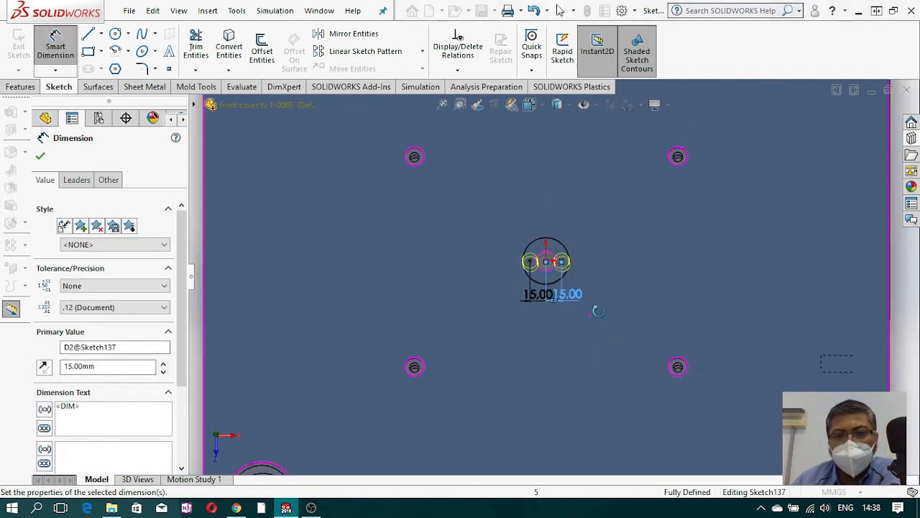
pyautogui.moveTo(596, 309)
pyautogui.mouseDown(button='middle')
pyautogui.moveTo(598, 178)
pyautogui.moveTo(679, 214)
pyautogui.mouseUp(button='middle')
pyautogui.scroll(-4, 550, 307)
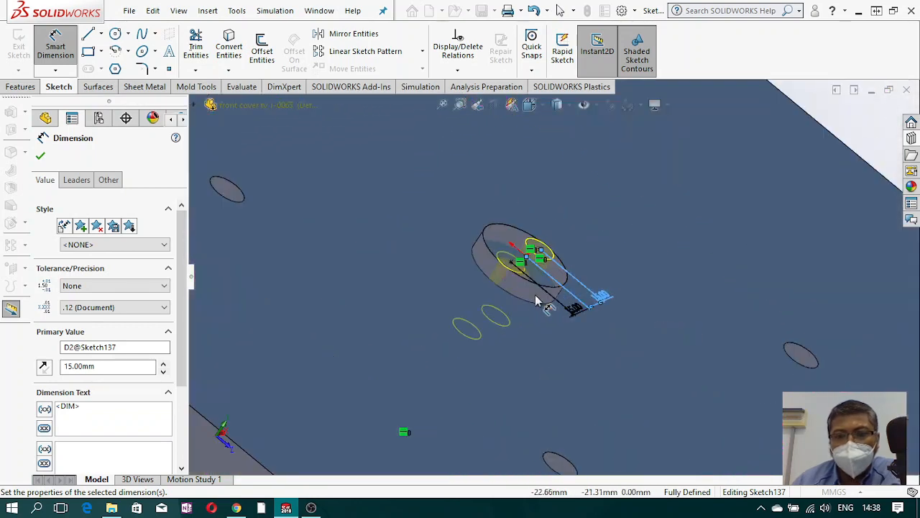
pyautogui.click(40, 156)
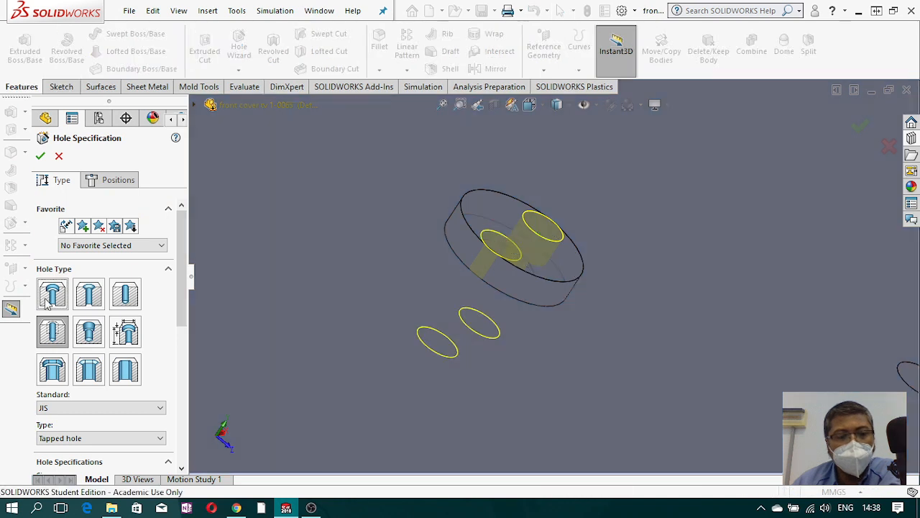
# Step: Configure the two holes as JIS counterbores for Hex Socket Head Cap JIS B 1176 screws, size M4
pyautogui.moveTo(180, 325); pyautogui.dragTo(180, 374)
pyautogui.click(160, 339)
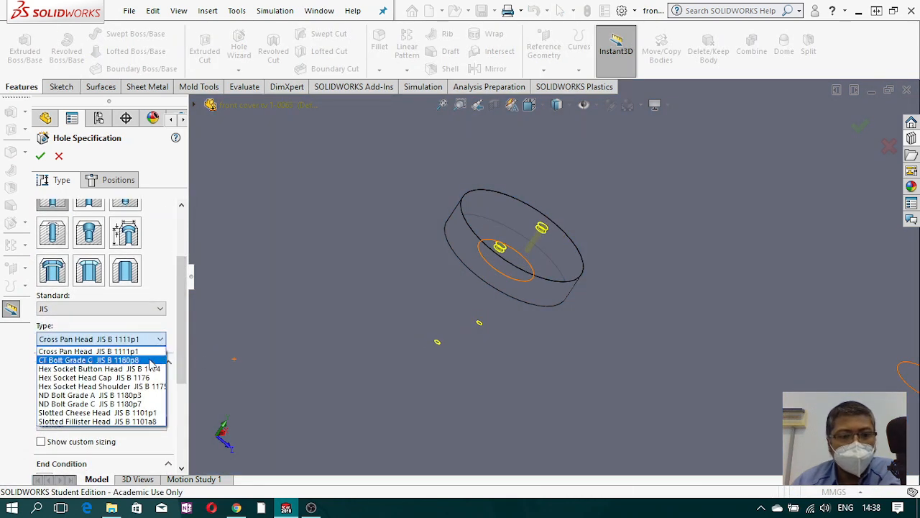
pyautogui.click(140, 381)
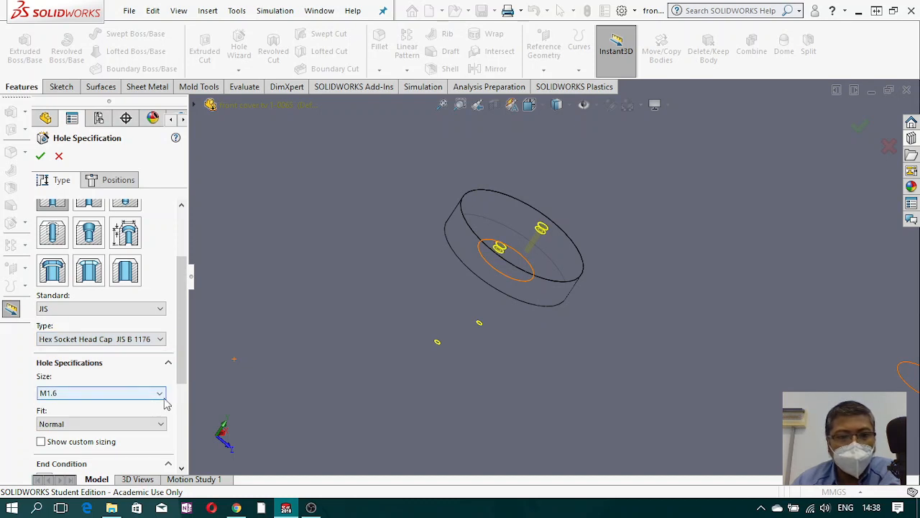
pyautogui.click(160, 397)
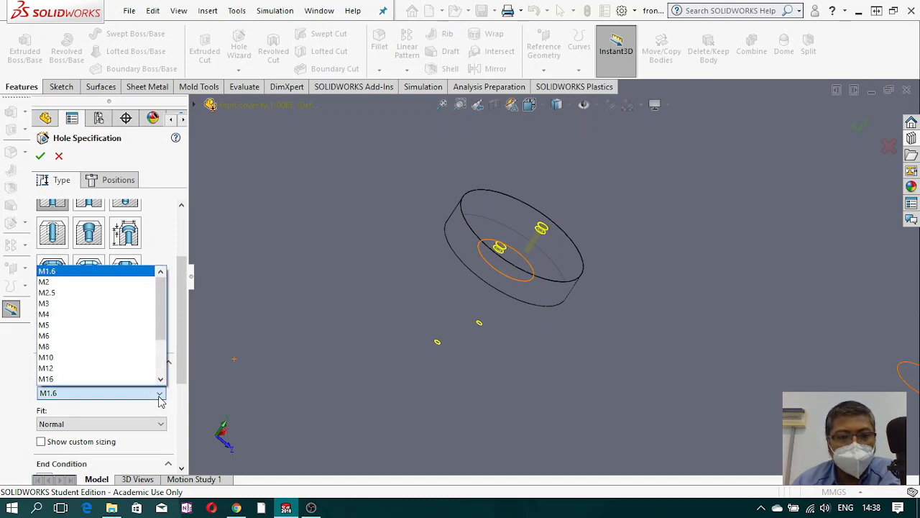
pyautogui.click(122, 314)
# Step: Try screw size M6 for the counterbored holes and return the size to M4
pyautogui.moveTo(506, 287); pyautogui.dragTo(395, 373, button='middle')
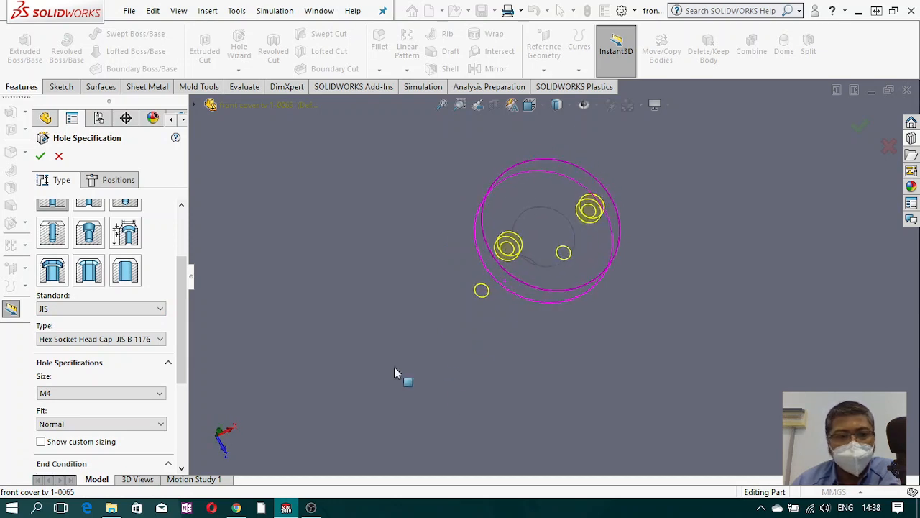
pyautogui.click(160, 393)
pyautogui.click(106, 292)
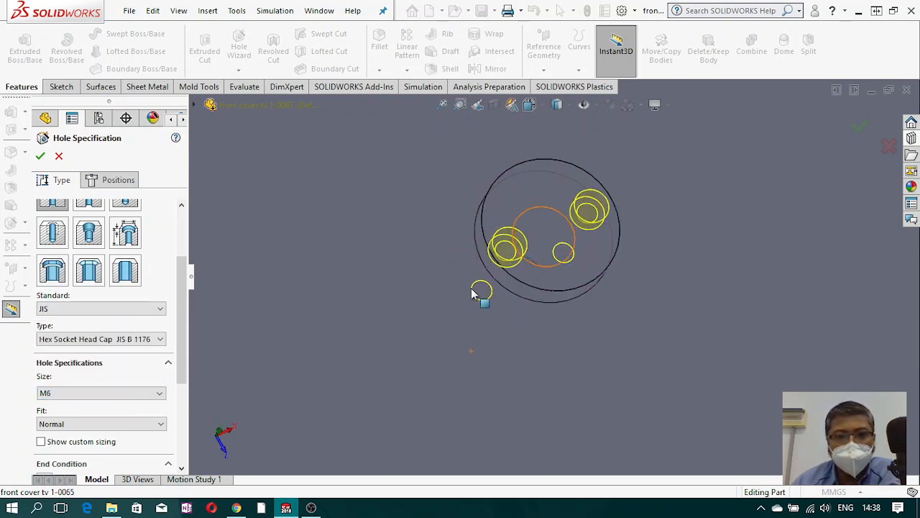
pyautogui.moveTo(481, 293); pyautogui.dragTo(464, 303, button='middle')
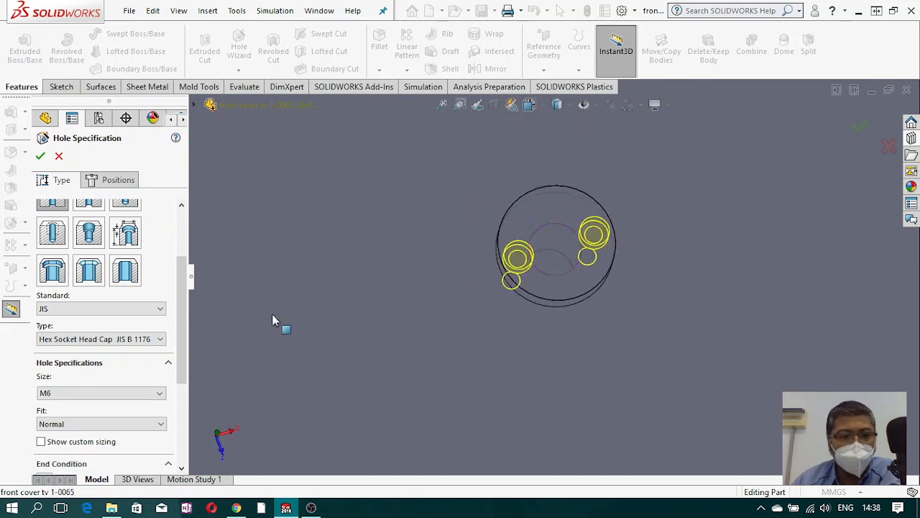
pyautogui.click(154, 392)
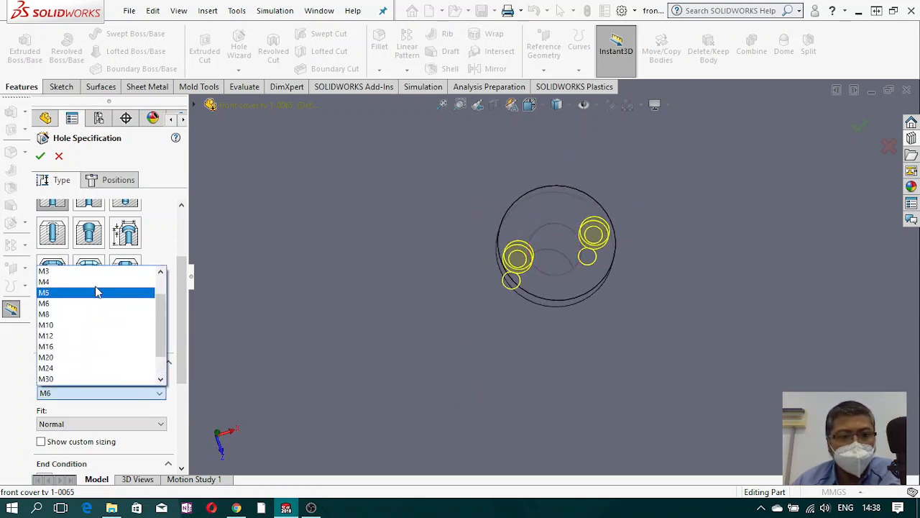
pyautogui.click(96, 282)
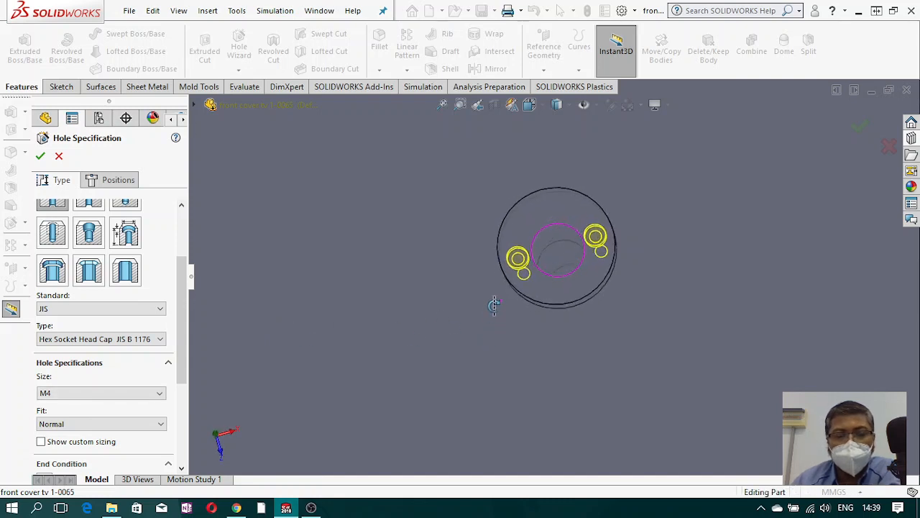
# Step: Enable custom sizing for the holes and set the counterbore diameter to 10 mm
pyautogui.scroll(-3, 167, 363)
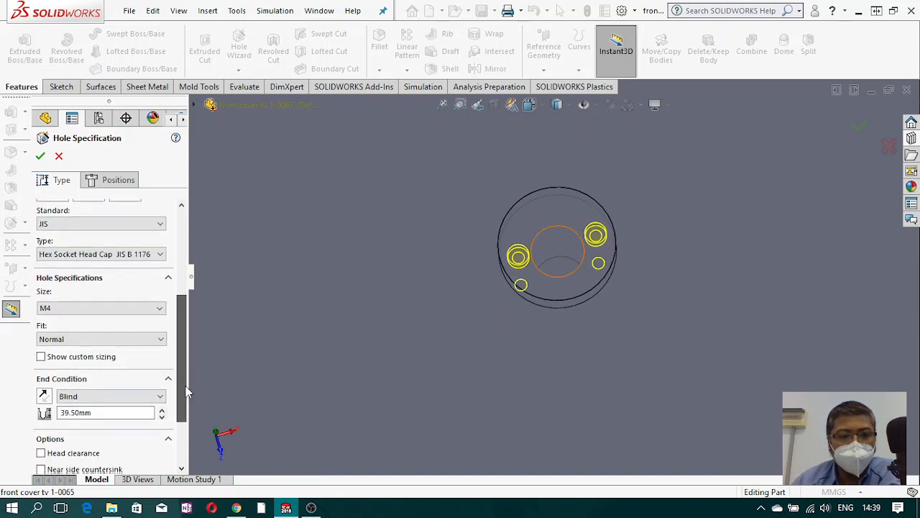
pyautogui.click(41, 335)
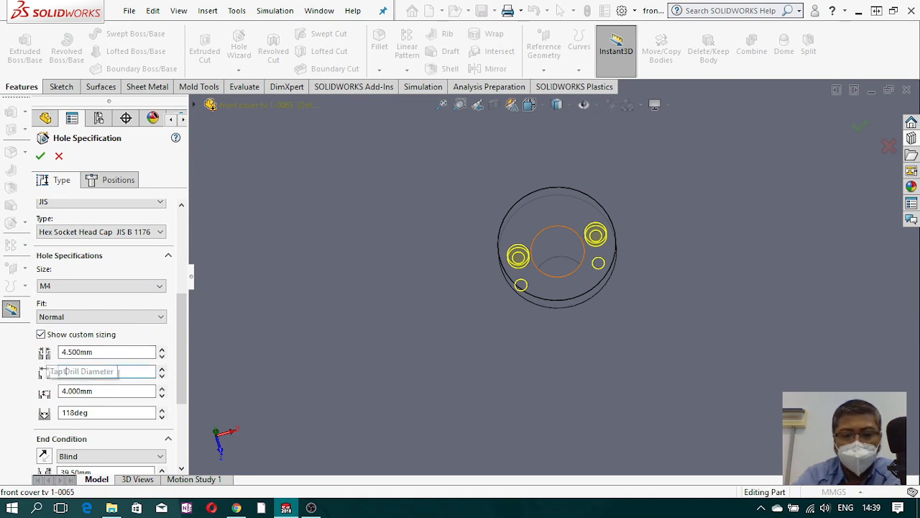
pyautogui.press('Return')
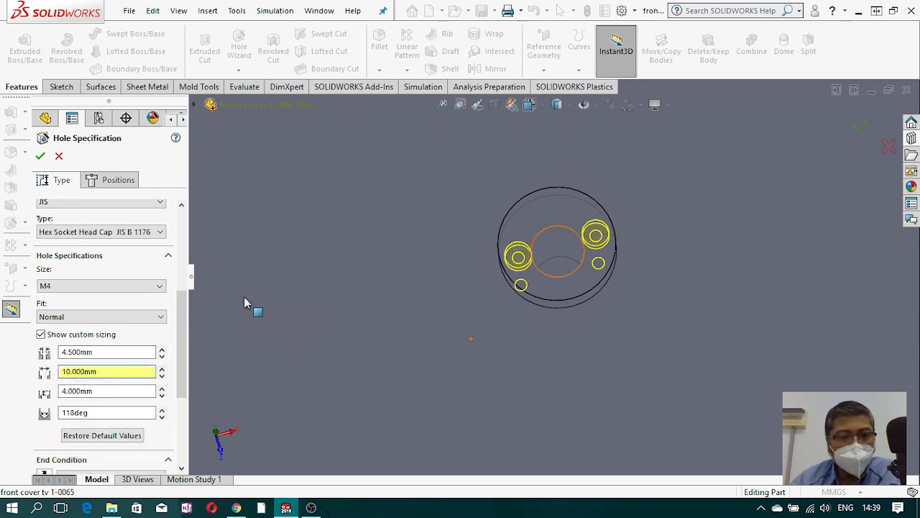
# Step: Add a 1 mm head clearance to the holes and set their blind depth to 20 mm
pyautogui.scroll(-5, 143, 359)
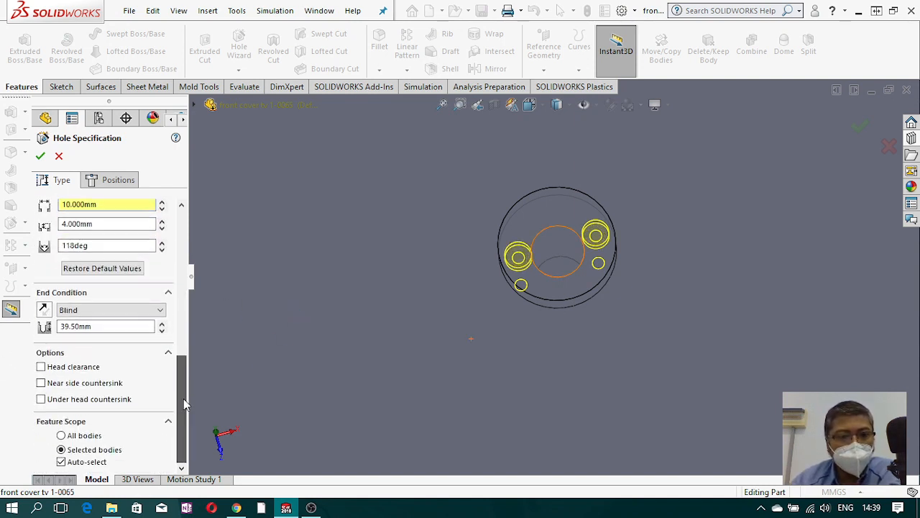
pyautogui.click(41, 368)
pyautogui.write('1')
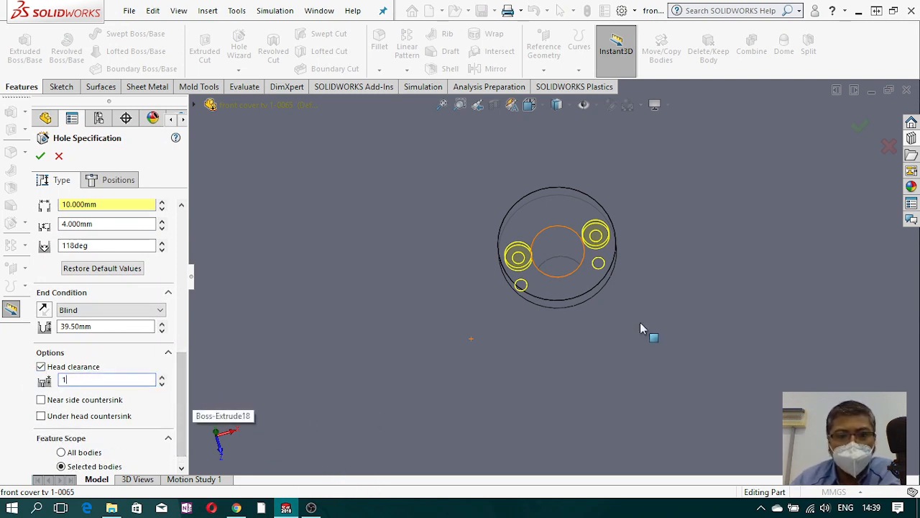
pyautogui.moveTo(643, 328); pyautogui.dragTo(689, 230, button='middle')
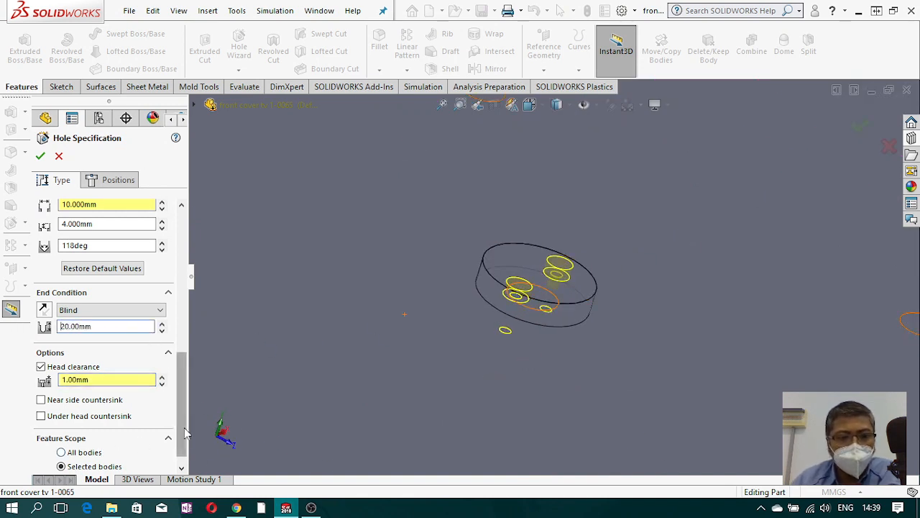
# Step: Limit the holes' feature scope to the disc boss and the mold plate body, and create the holes
pyautogui.scroll(-1, 94, 460)
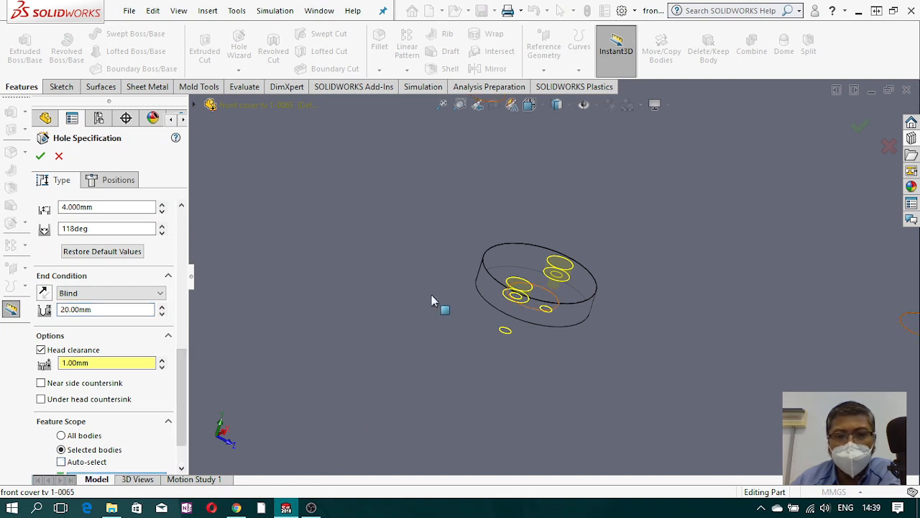
pyautogui.click(516, 255)
pyautogui.click(393, 264)
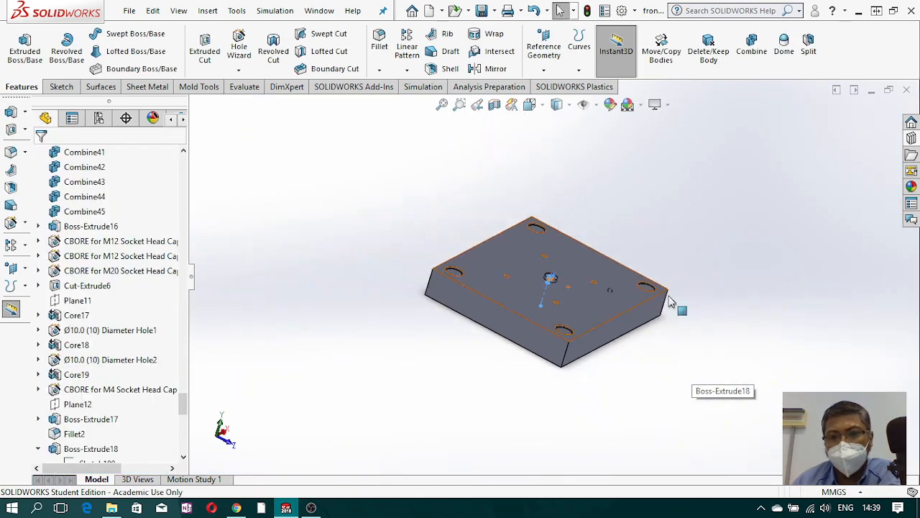
# Step: Examine the counterbored disc boss and the round junction of the radial grooves on the mold's cavity side
pyautogui.scroll(-10, 593, 292)
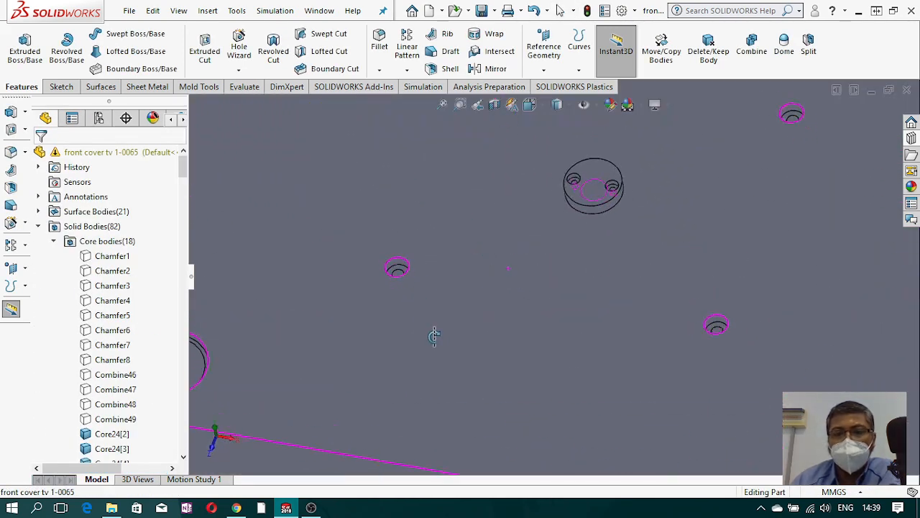
pyautogui.scroll(10, 571, 230)
pyautogui.moveTo(582, 237)
pyautogui.mouseDown(button='middle')
pyautogui.moveTo(655, 203)
pyautogui.moveTo(681, 162)
pyautogui.moveTo(596, 230)
pyautogui.mouseUp(button='middle')
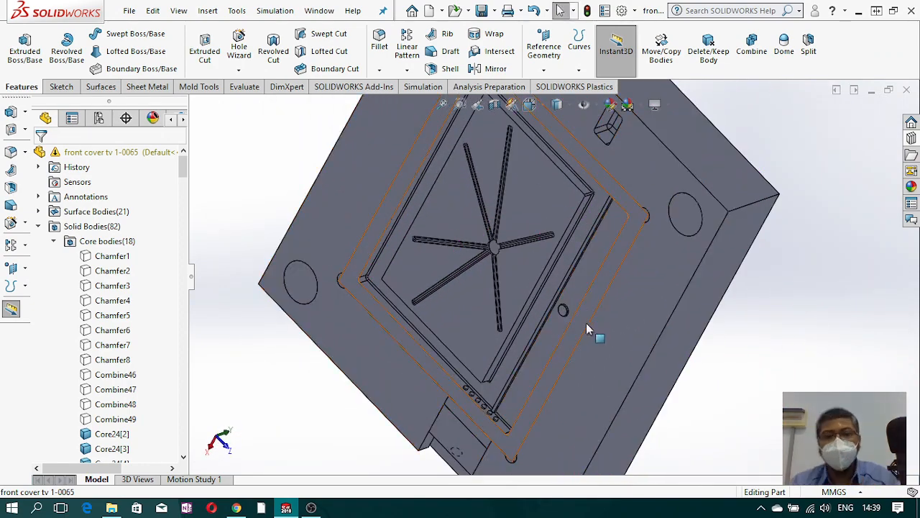
pyautogui.moveTo(523, 260)
pyautogui.mouseDown(button='middle')
pyautogui.moveTo(499, 241)
pyautogui.moveTo(531, 253)
pyautogui.mouseUp(button='middle')
pyautogui.scroll(-4, 515, 253)
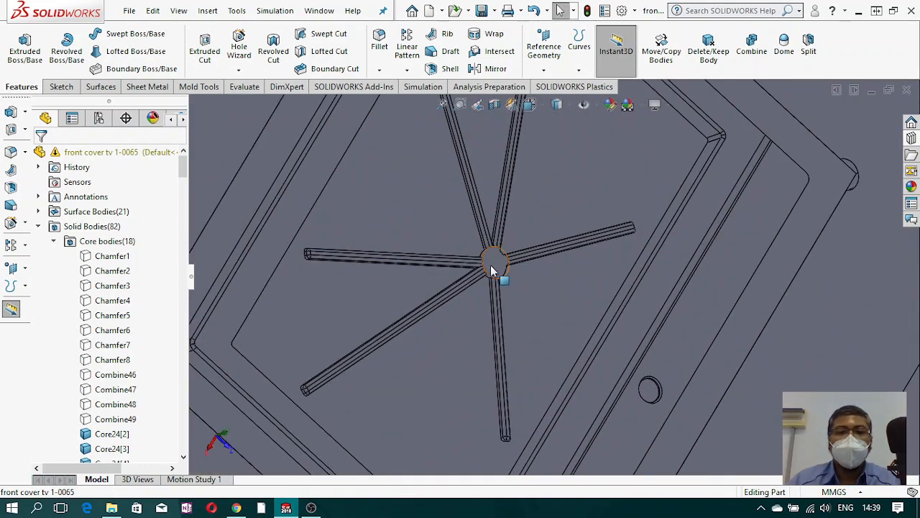
pyautogui.scroll(6, 561, 294)
pyautogui.scroll(-6, 557, 273)
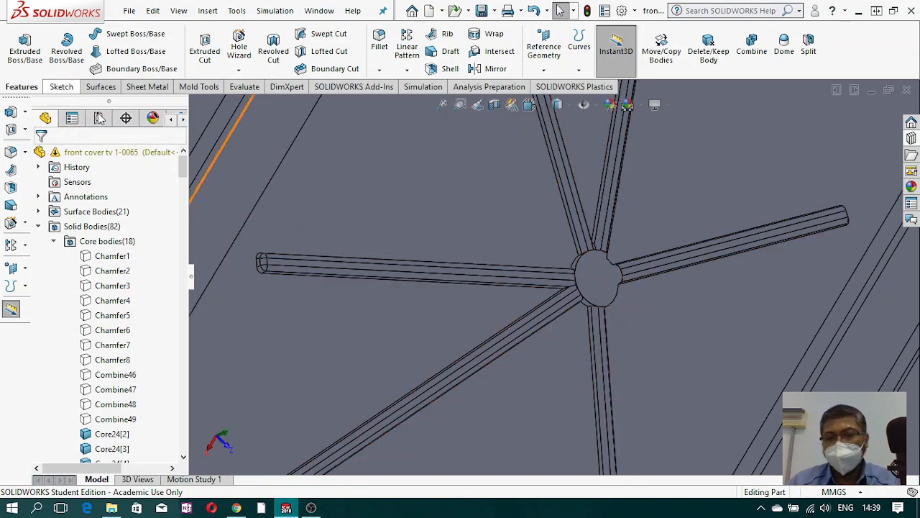
pyautogui.press('f')
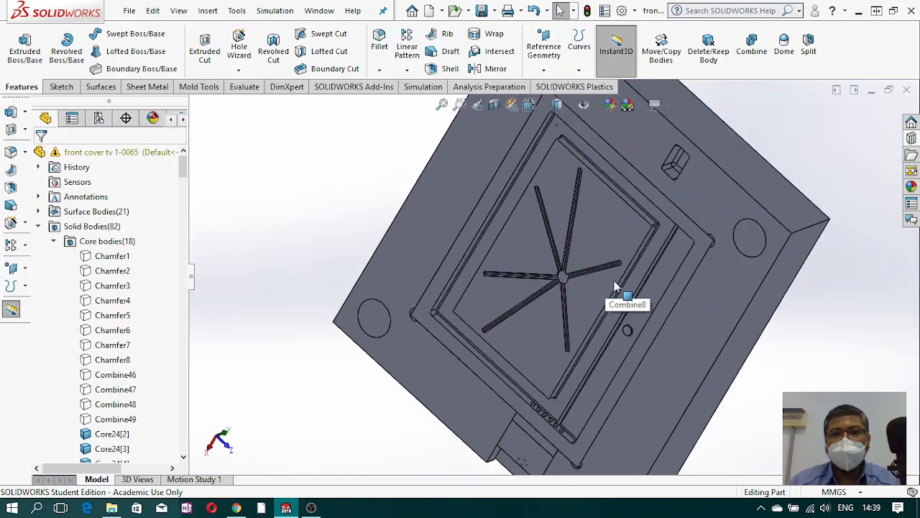
# Step: Start a sketch on the Right Plane and show the mold from the right in wireframe
pyautogui.moveTo(183, 173); pyautogui.dragTo(182, 253)
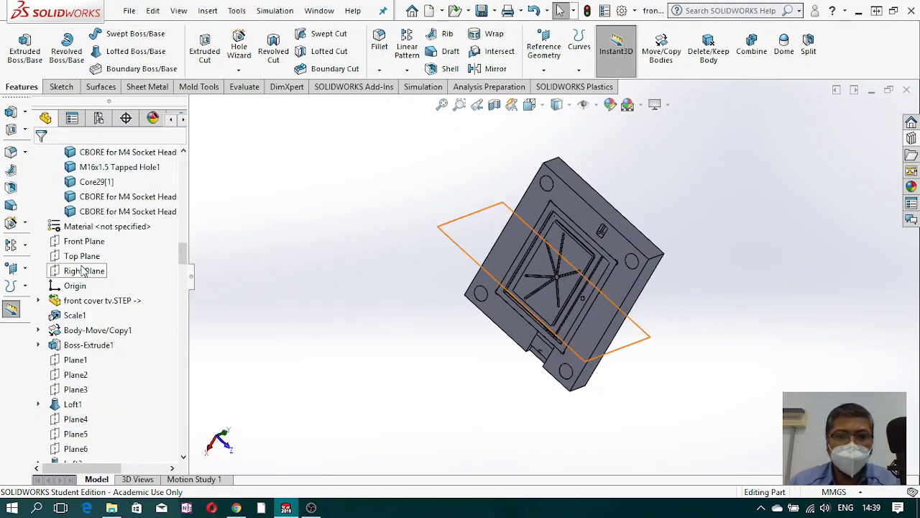
pyautogui.click(84, 271)
pyautogui.click(61, 86)
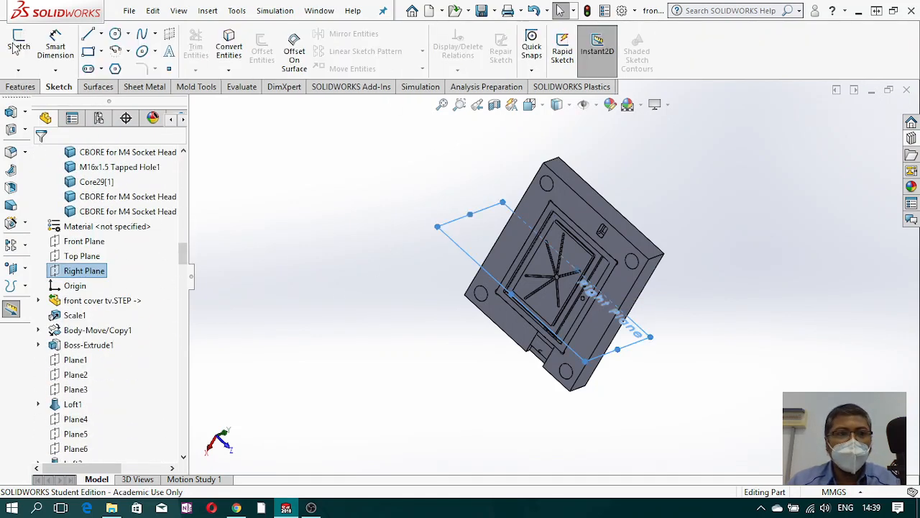
pyautogui.click(18, 48)
pyautogui.click(543, 106)
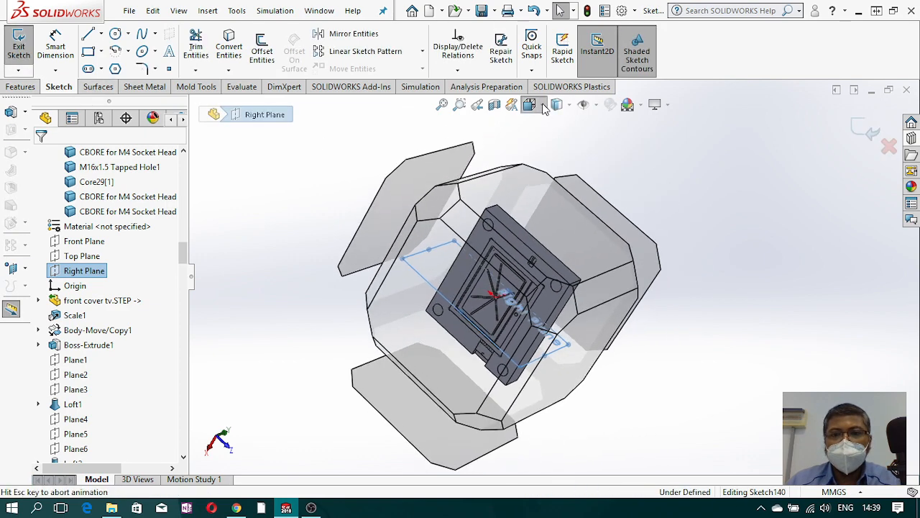
pyautogui.click(608, 185)
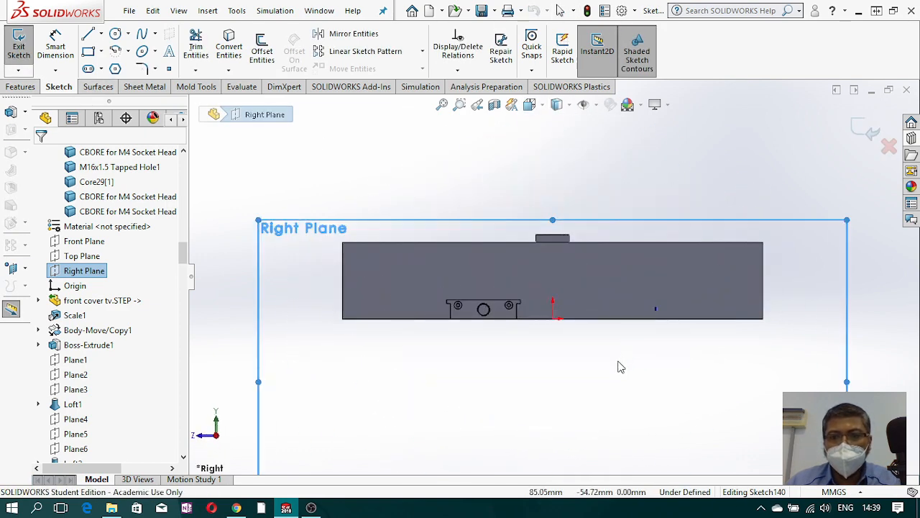
pyautogui.click(568, 106)
pyautogui.click(557, 193)
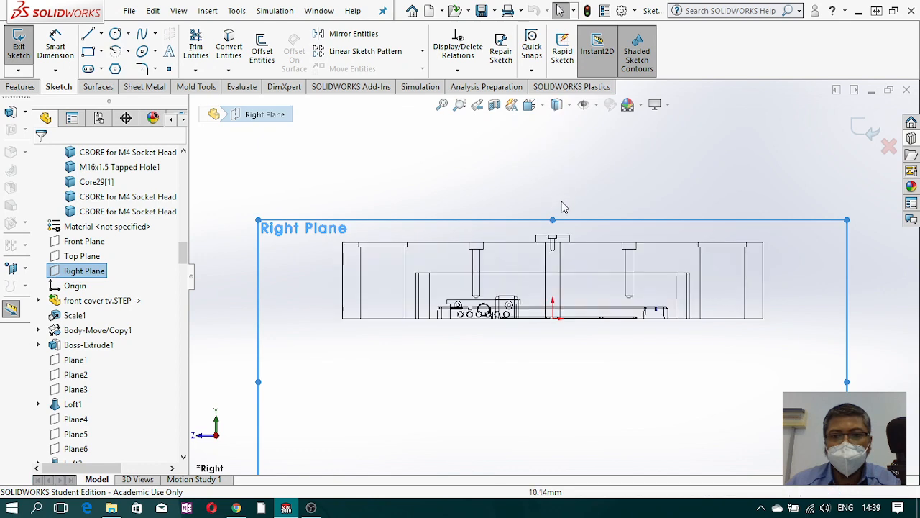
# Step: Sketch a closed right triangle from the origin, about 160 mm tall and 25 mm wide along the mold's bottom edge
pyautogui.scroll(-4, 578, 338)
pyautogui.scroll(-3, 578, 338)
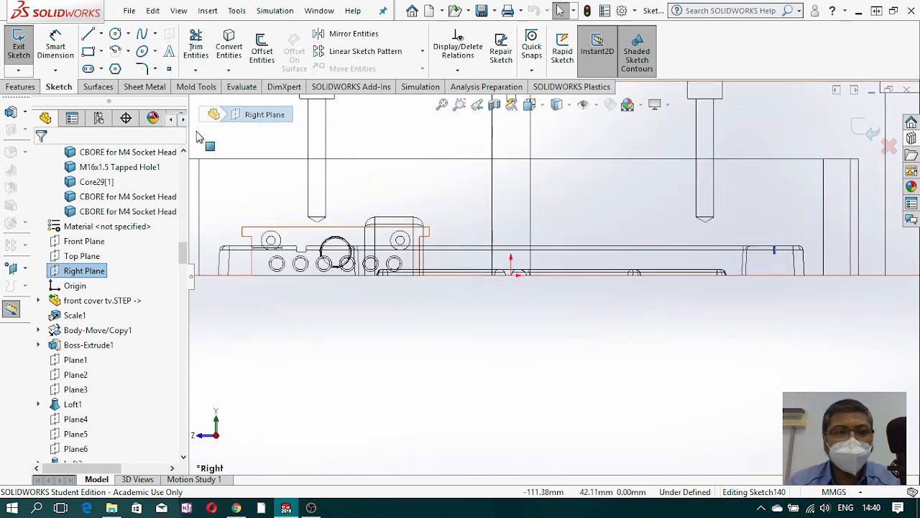
pyautogui.press('l')
pyautogui.scroll(-4, 516, 302)
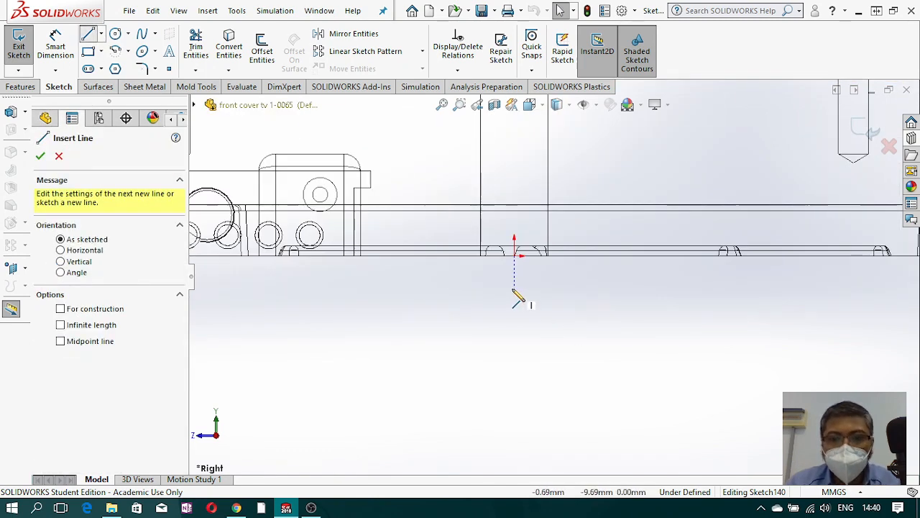
pyautogui.click(525, 232)
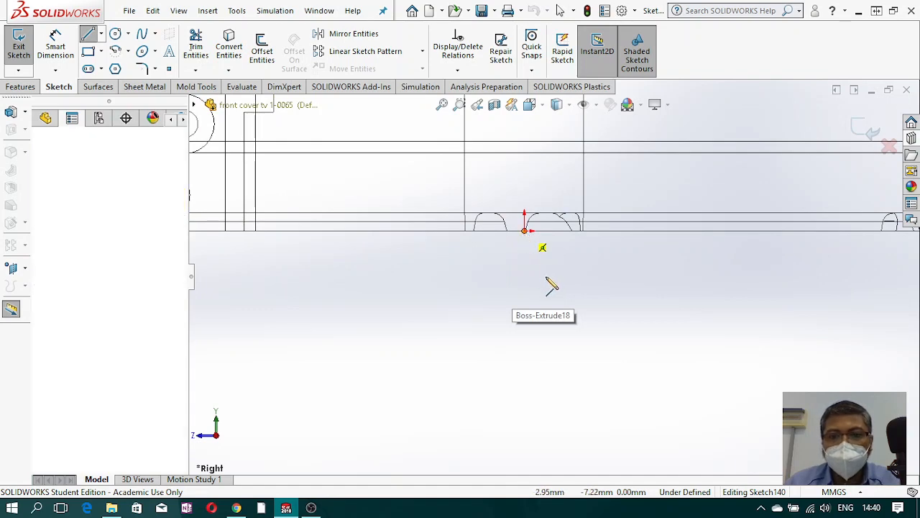
pyautogui.scroll(5, 555, 277)
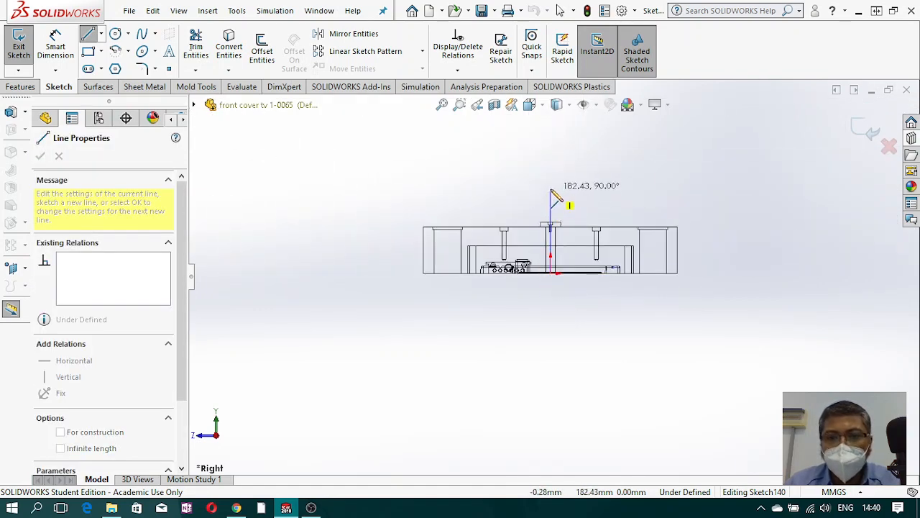
pyautogui.click(550, 200)
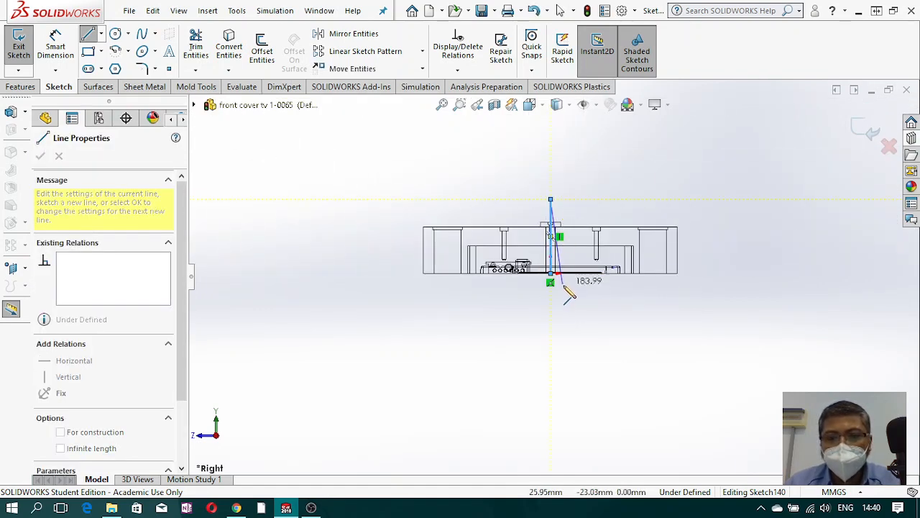
pyautogui.scroll(-5, 546, 266)
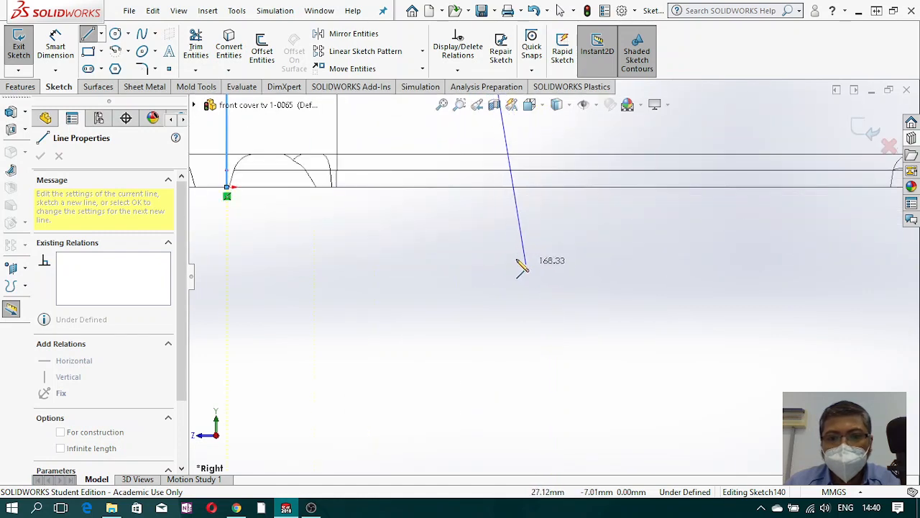
pyautogui.click(227, 187)
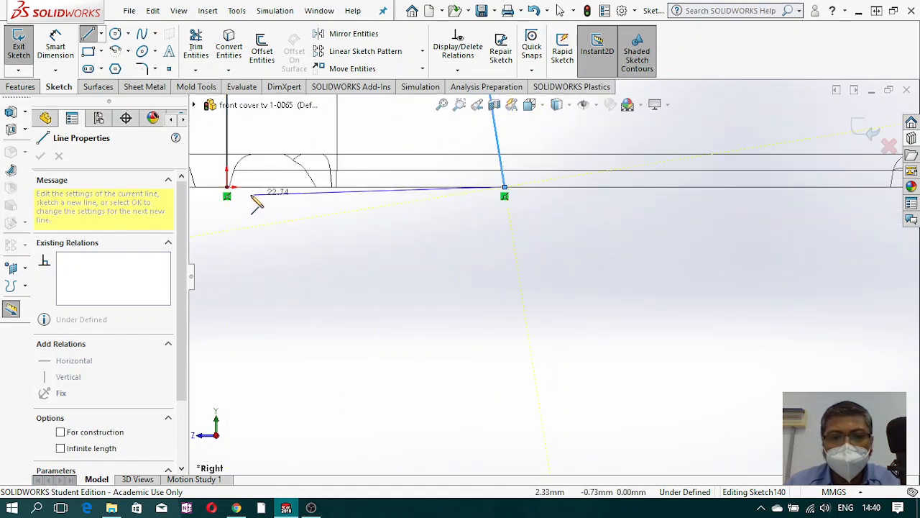
pyautogui.scroll(6, 527, 268)
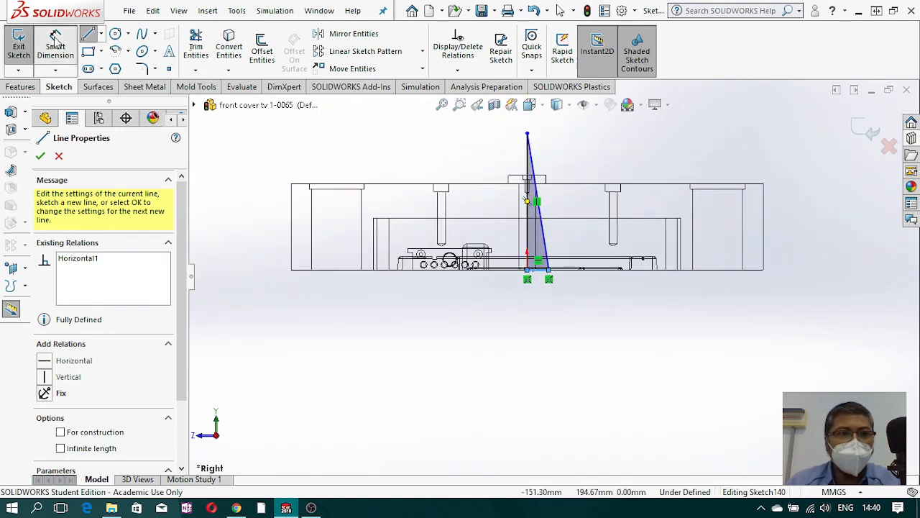
# Step: Dimension the angle between the triangle's vertical and slanted lines and set it to 5°
pyautogui.press('Escape')
pyautogui.scroll(-7, 527, 193)
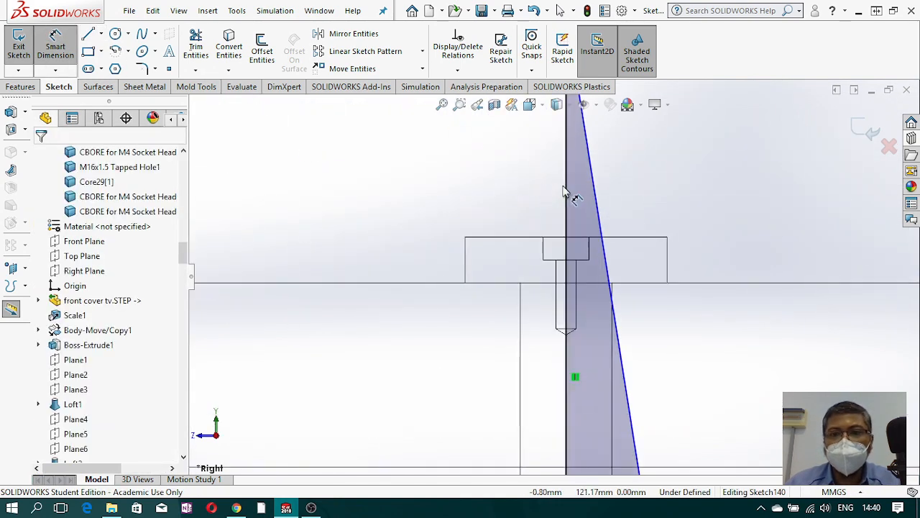
pyautogui.click(588, 201)
pyautogui.click(598, 205)
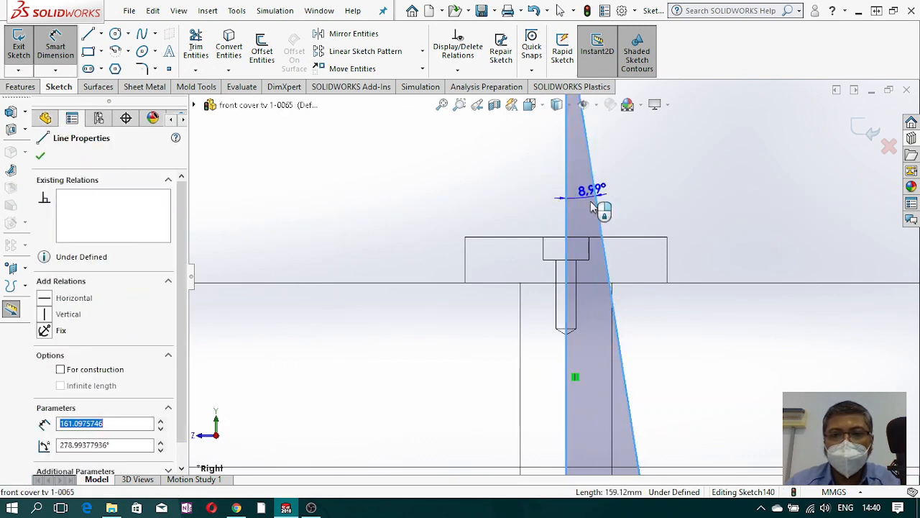
pyautogui.click(585, 212)
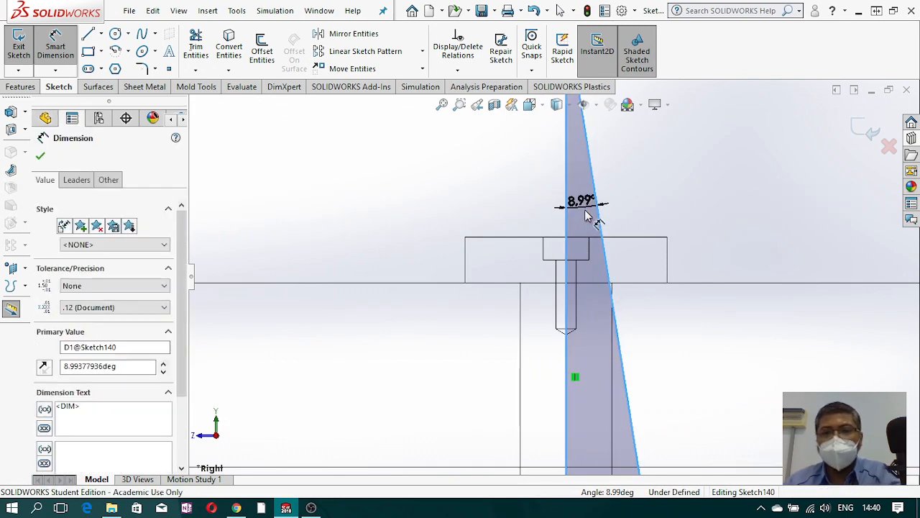
pyautogui.write('5')
pyautogui.press('Return')
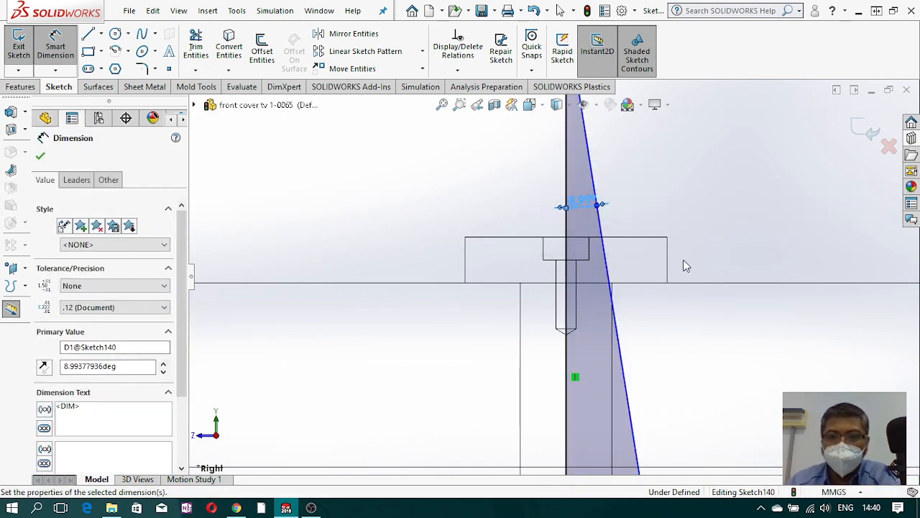
pyautogui.scroll(6, 662, 267)
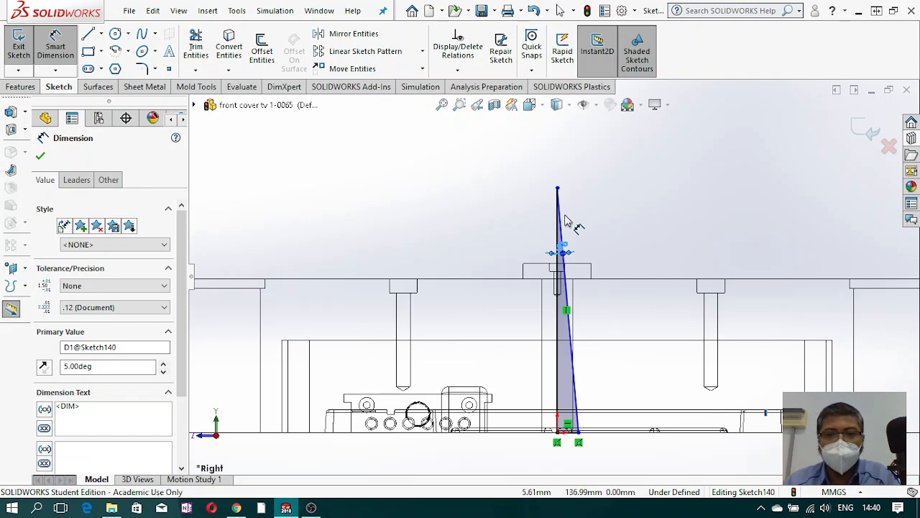
pyautogui.press('Escape')
pyautogui.scroll(-4, 567, 218)
pyautogui.scroll(5, 554, 244)
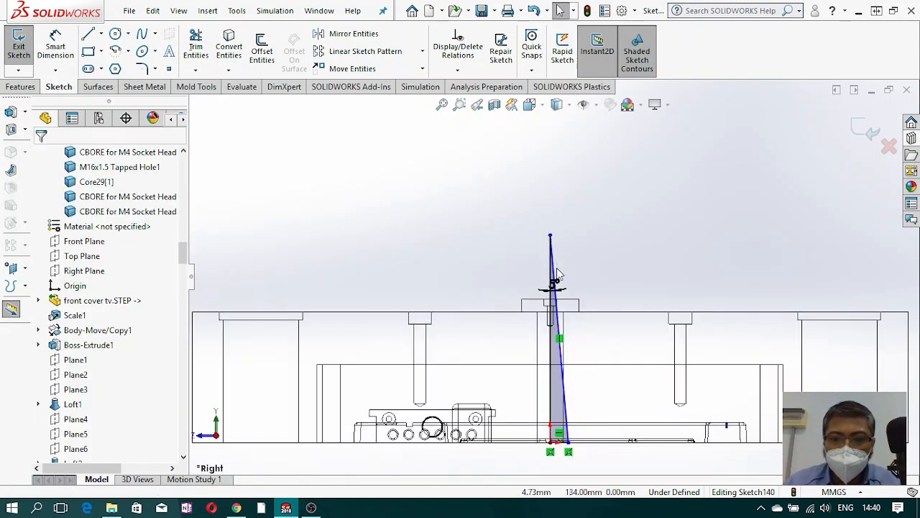
# Step: Sketch a horizontal line about 22 mm long across the triangle below its apex, above the disc boss
pyautogui.scroll(-5, 558, 272)
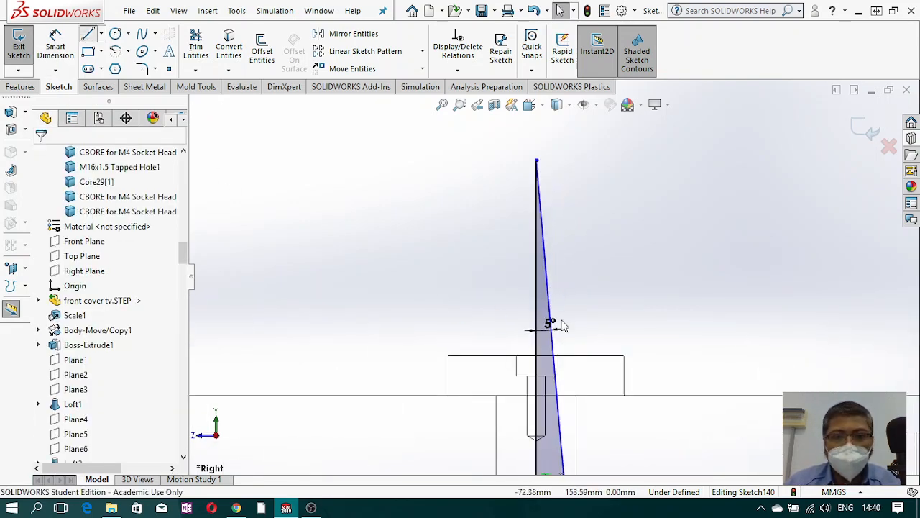
pyautogui.press('l')
pyautogui.click(506, 238)
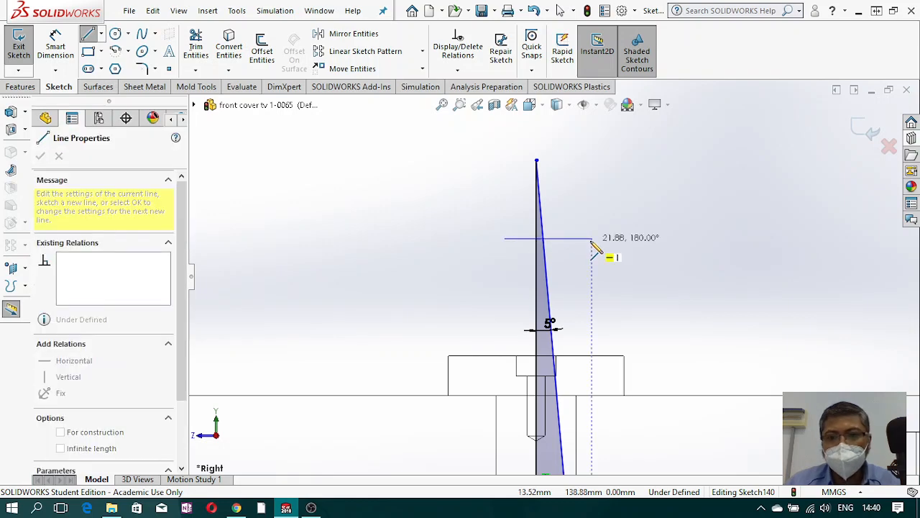
pyautogui.click(591, 238)
pyautogui.press('Escape')
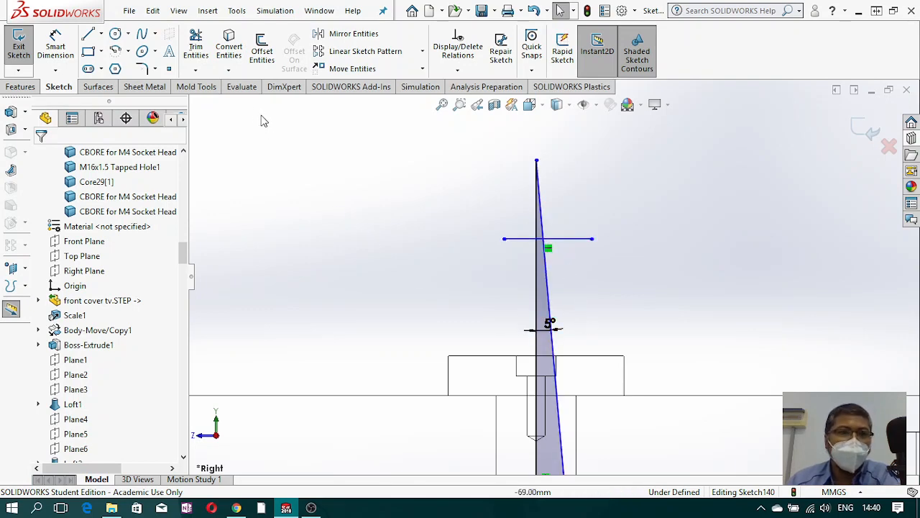
# Step: Trim away the triangle's tip above the horizontal line and the line's overhanging ends to leave a closed tapered profile
pyautogui.click(208, 47)
pyautogui.click(538, 226)
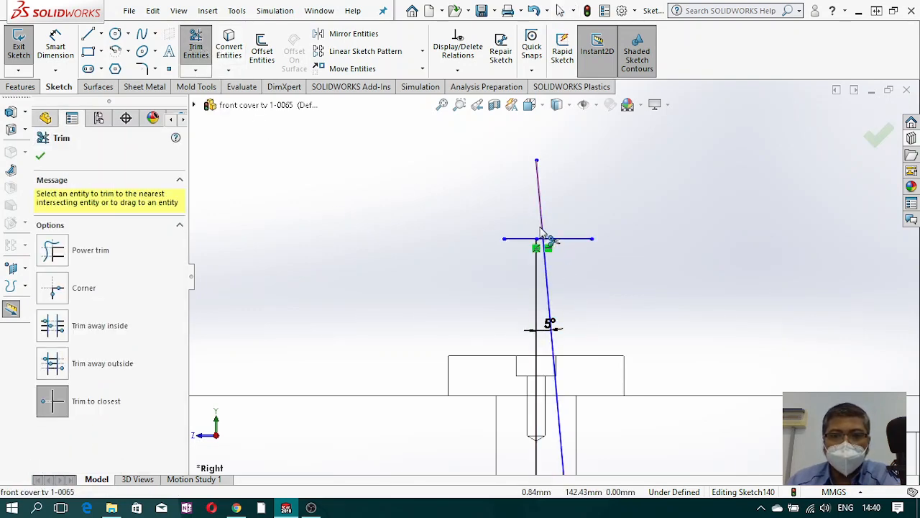
pyautogui.click(568, 240)
pyautogui.click(519, 238)
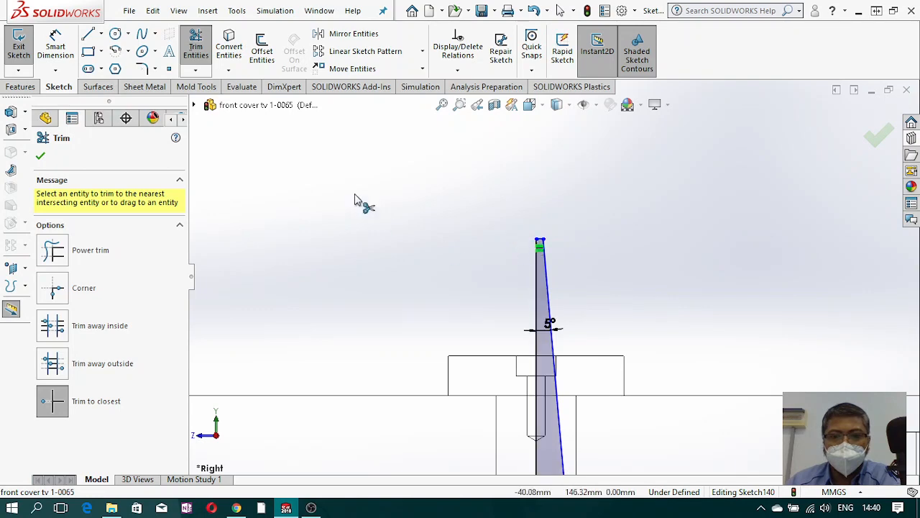
# Step: Dimension the short top edge of the tapered profile as 1.56 mm
pyautogui.click(68, 46)
pyautogui.scroll(-3, 507, 252)
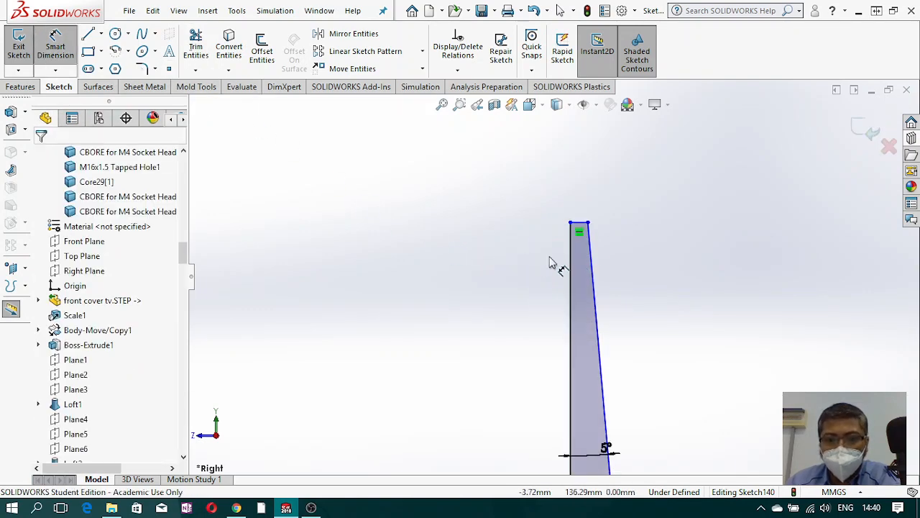
pyautogui.scroll(-3, 593, 220)
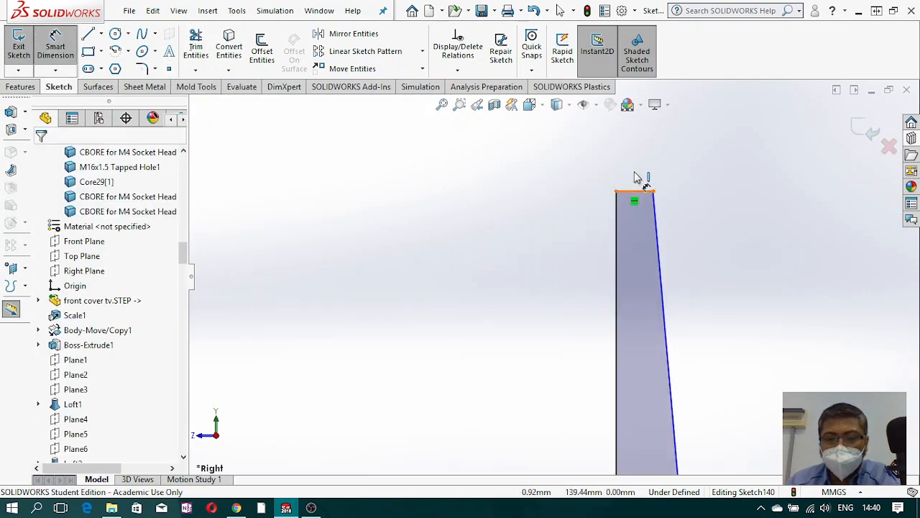
pyautogui.click(635, 180)
pyautogui.click(636, 167)
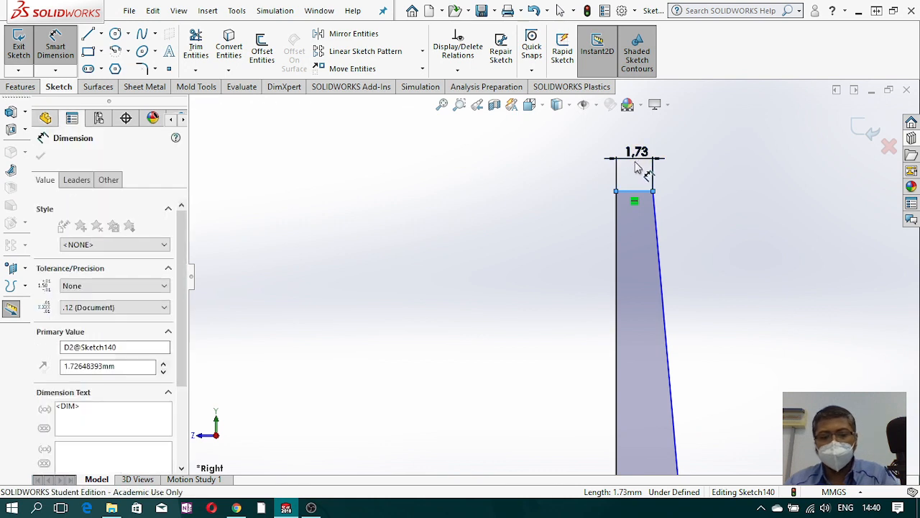
pyautogui.write('1.56')
pyautogui.press('Escape')
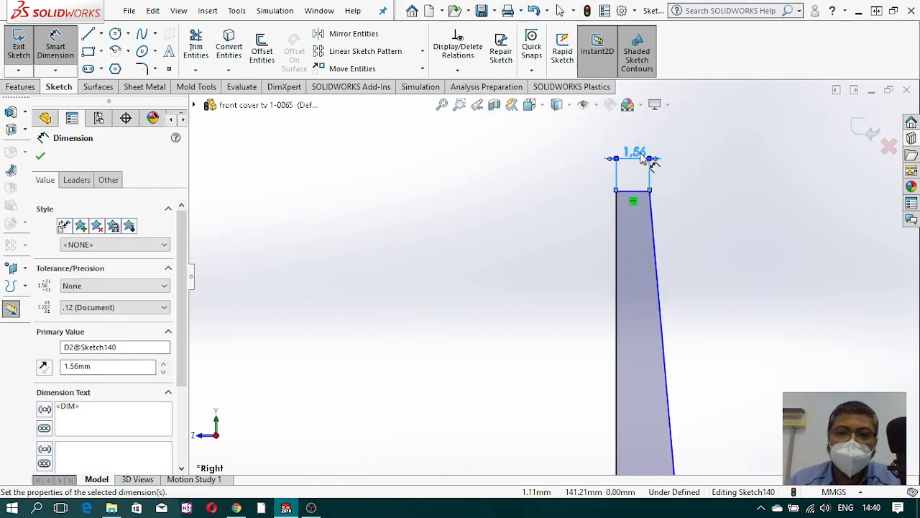
# Step: Set the width of the tapered profile's top edge to 1.50 mm
pyautogui.doubleClick(631, 152)
pyautogui.write('1.')
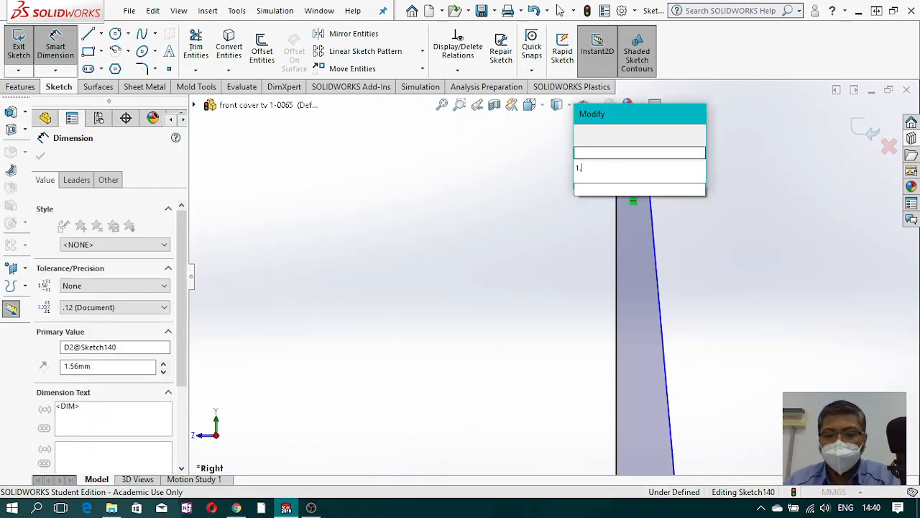
pyautogui.write('56')
pyautogui.press('Return')
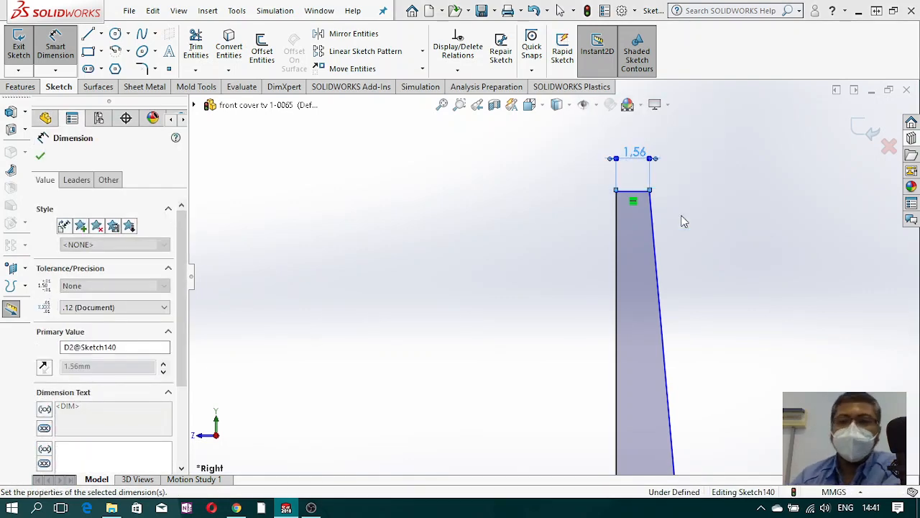
pyautogui.scroll(3, 642, 231)
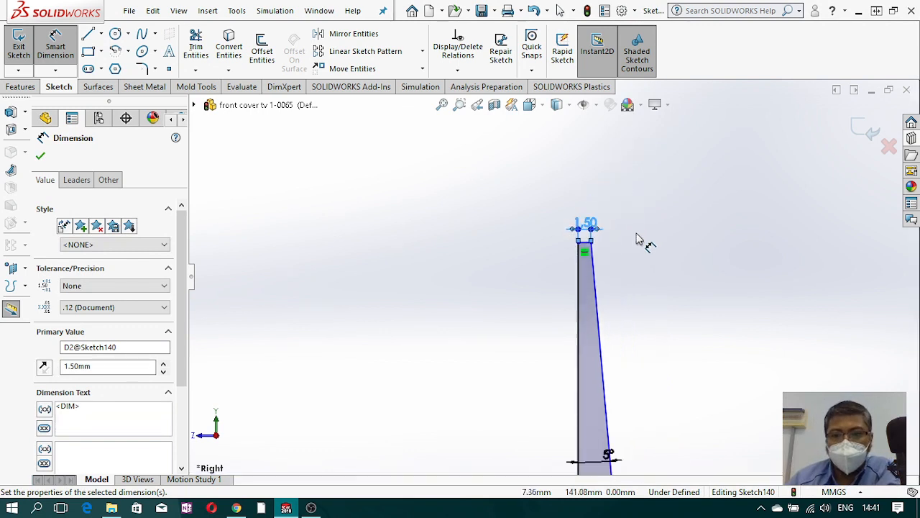
pyautogui.scroll(3, 583, 334)
pyautogui.scroll(2, 555, 413)
pyautogui.scroll(-2, 584, 375)
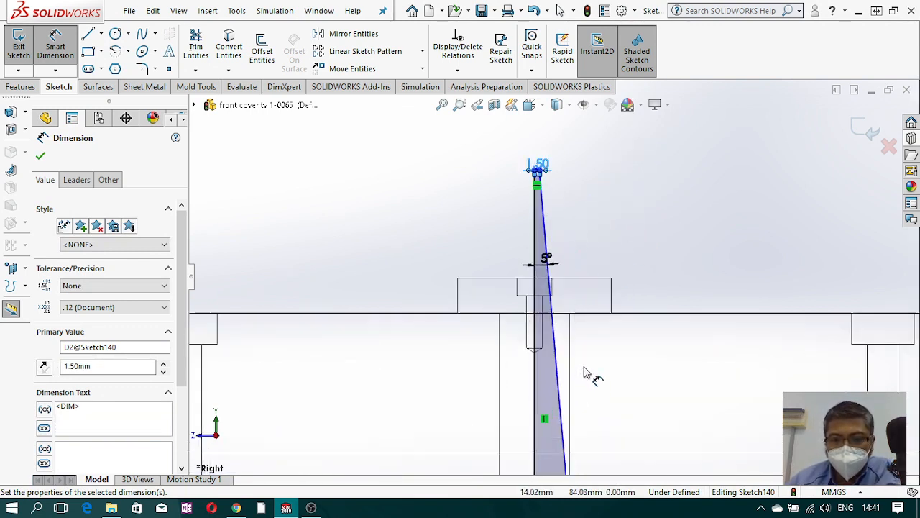
pyautogui.press('Escape')
# Step: Move the profile's top edge down until it sits just below the disc boss's top face, within the counterbore depth
pyautogui.scroll(-3, 545, 194)
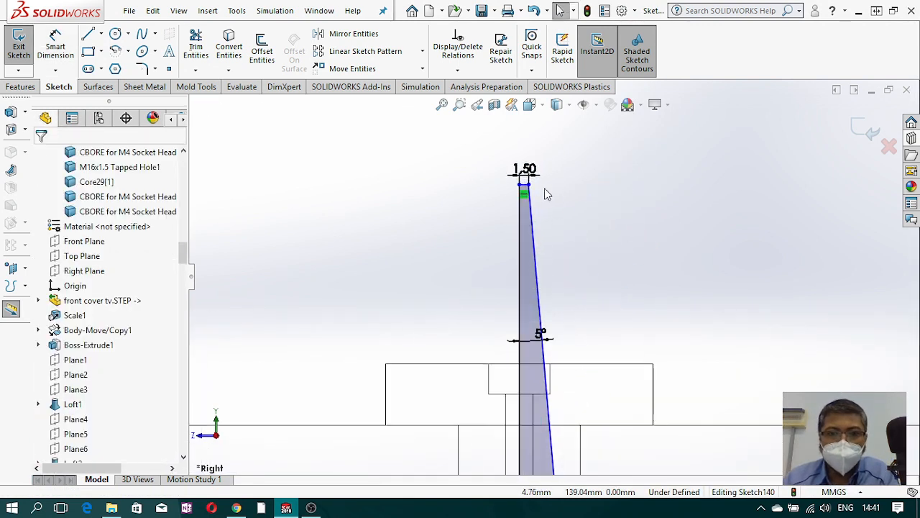
pyautogui.scroll(-2, 518, 209)
pyautogui.scroll(2, 508, 252)
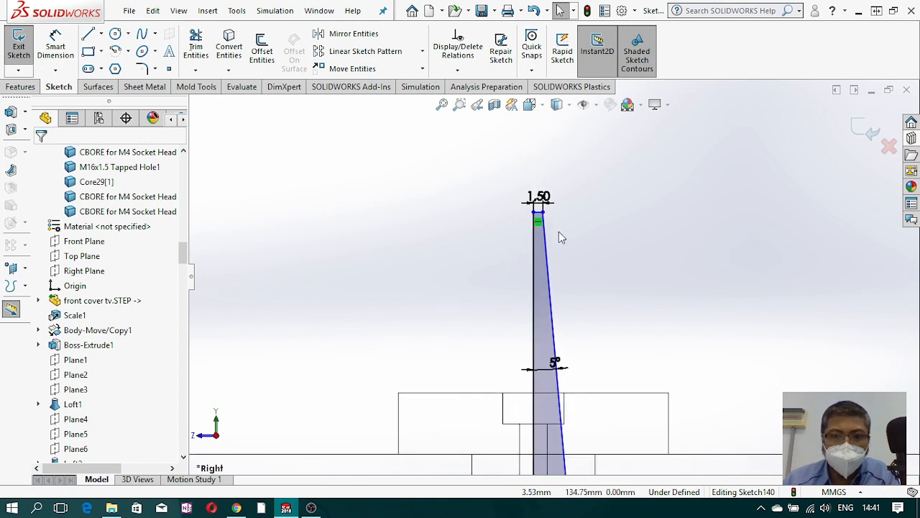
pyautogui.scroll(-2, 538, 219)
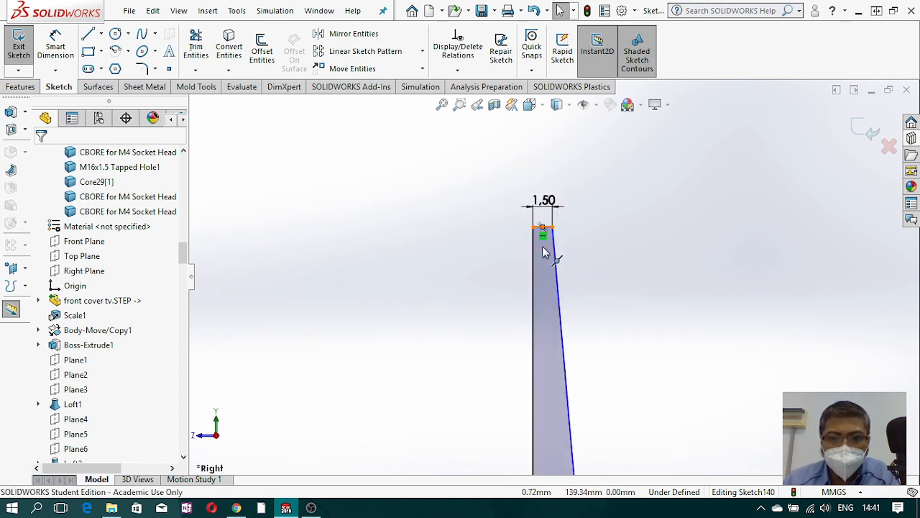
pyautogui.click(543, 227)
pyautogui.moveTo(537, 351); pyautogui.dragTo(543, 456)
pyautogui.scroll(4, 541, 404)
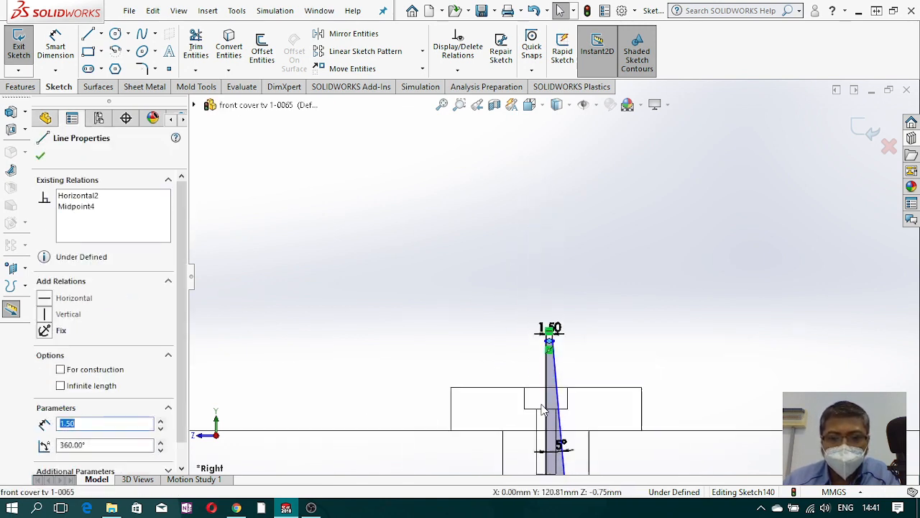
pyautogui.scroll(-4, 537, 390)
pyautogui.scroll(-2, 539, 402)
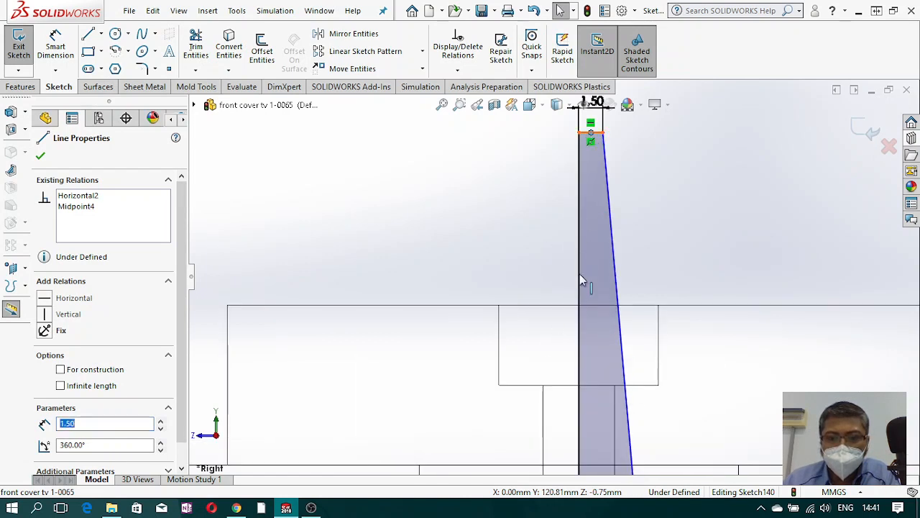
pyautogui.moveTo(590, 136); pyautogui.dragTo(590, 332)
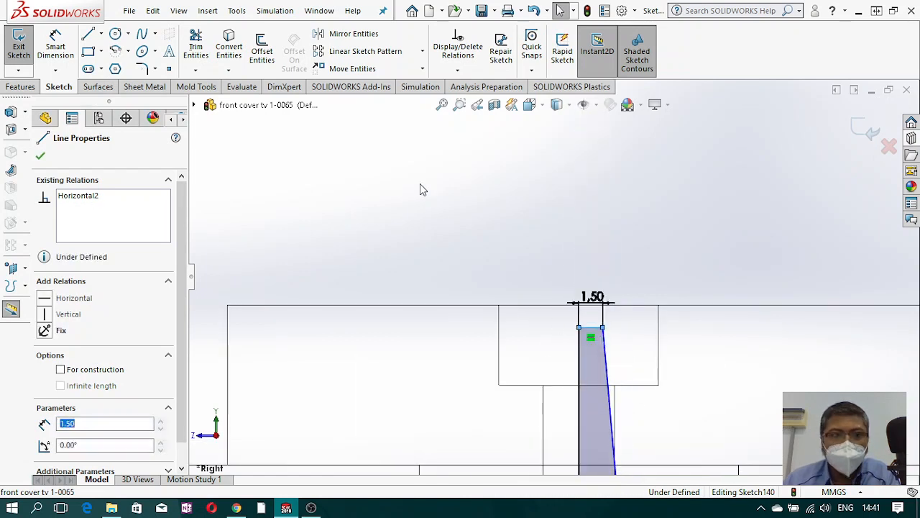
# Step: Dimension the profile's top edge 3 mm below the top face of the disc boss
pyautogui.click(55, 47)
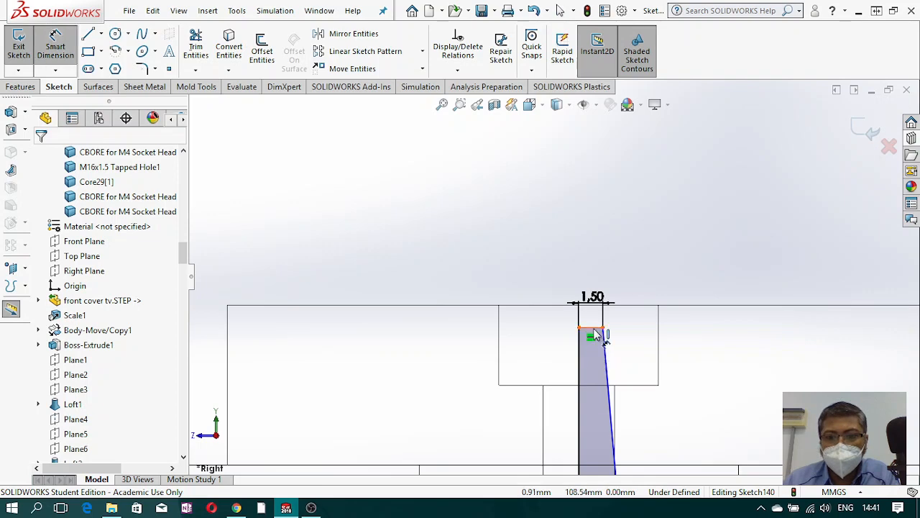
pyautogui.click(597, 328)
pyautogui.click(678, 305)
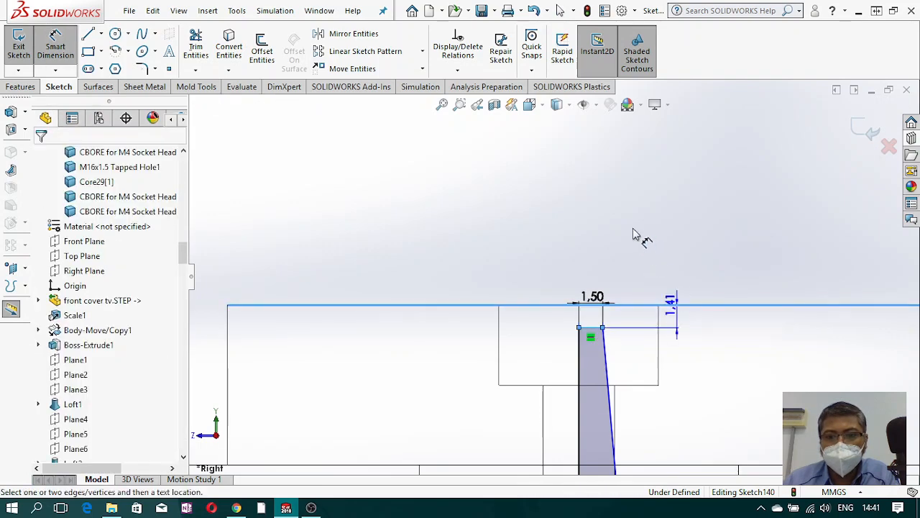
pyautogui.click(627, 225)
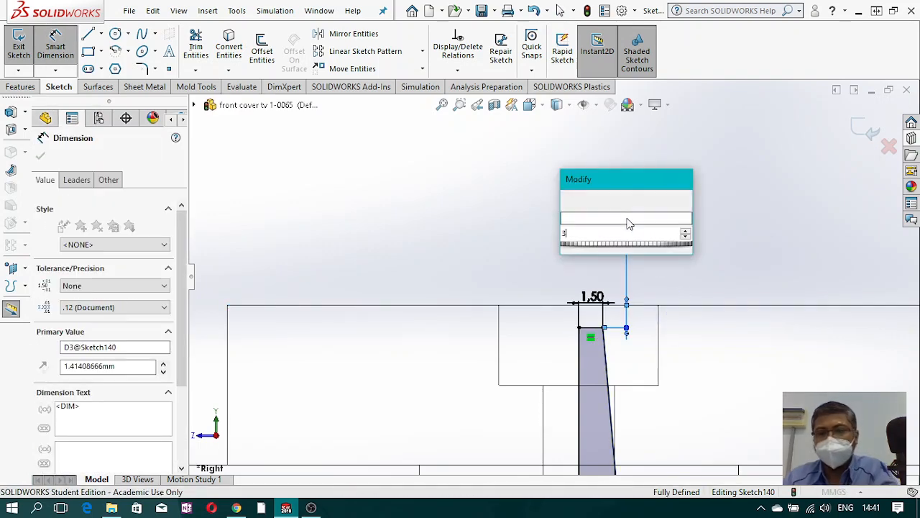
pyautogui.press('Return')
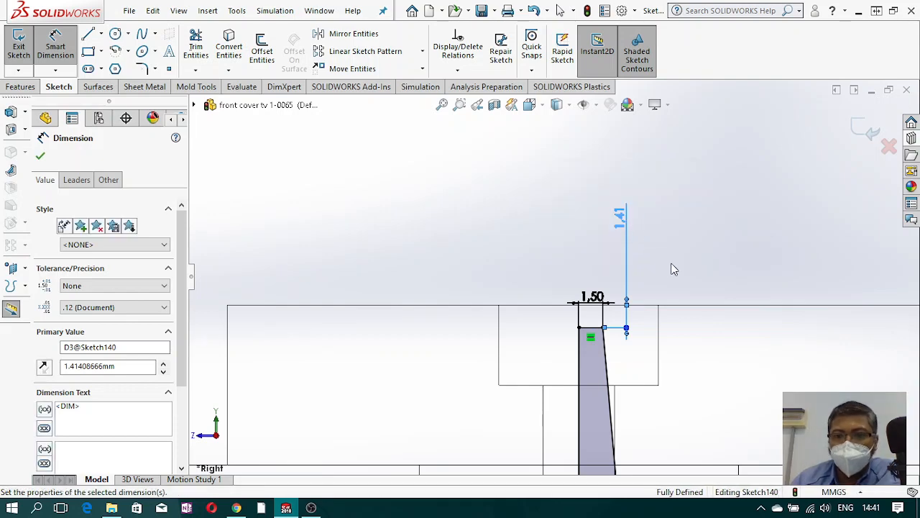
pyautogui.scroll(5, 655, 349)
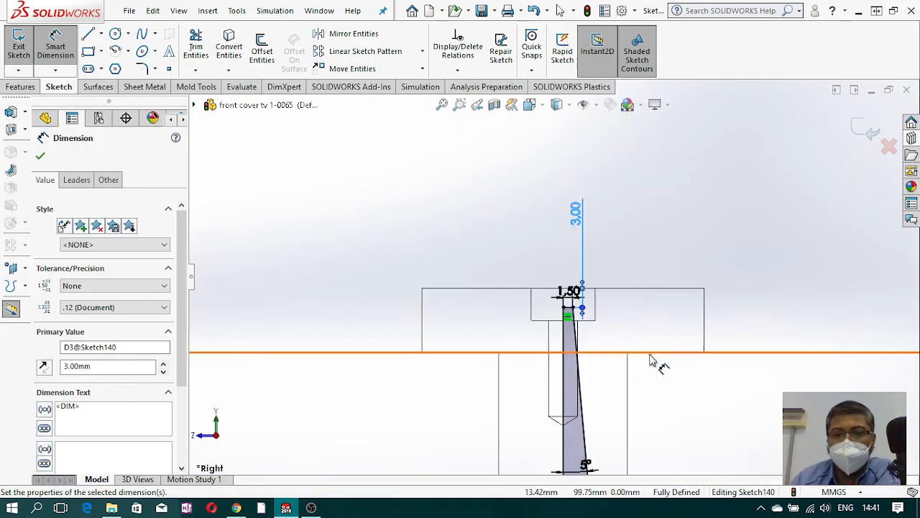
pyautogui.scroll(6, 622, 397)
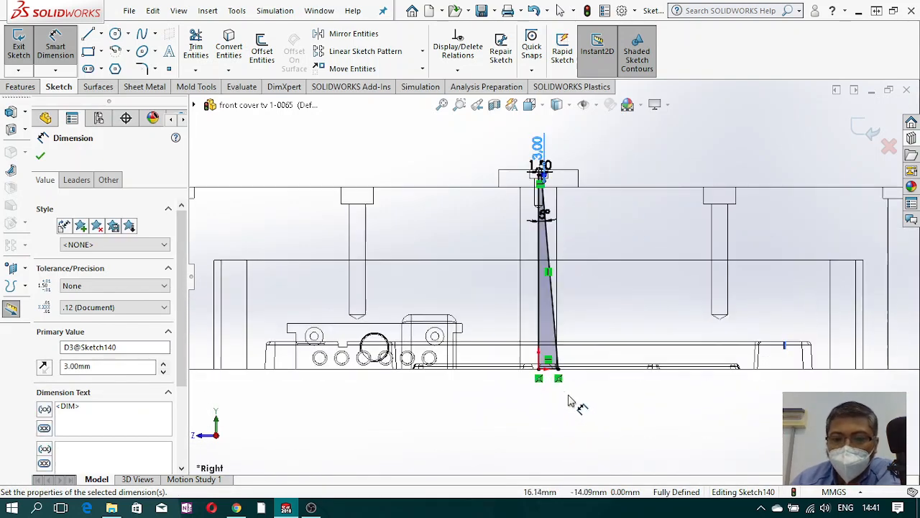
# Step: Set the taper angle of the profile's slanted side to 2.5 degrees
pyautogui.scroll(-6, 568, 401)
pyautogui.scroll(4, 651, 299)
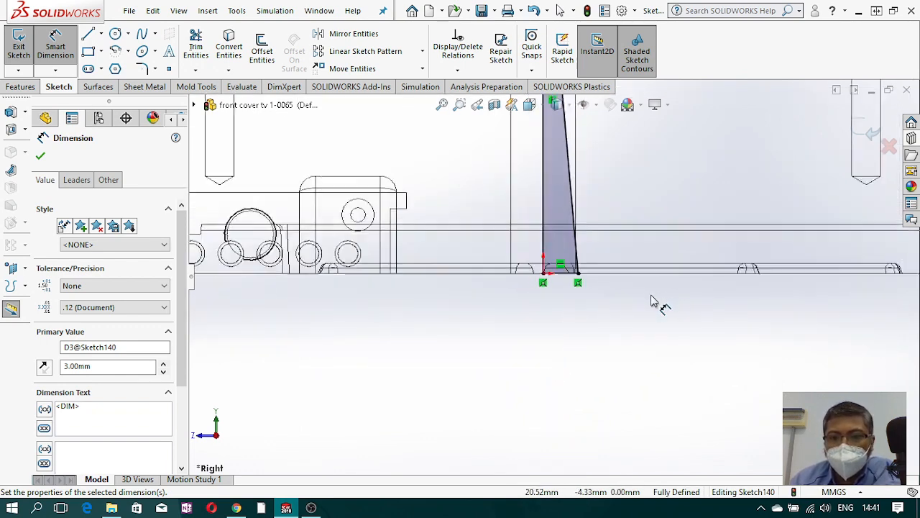
pyautogui.scroll(3, 599, 287)
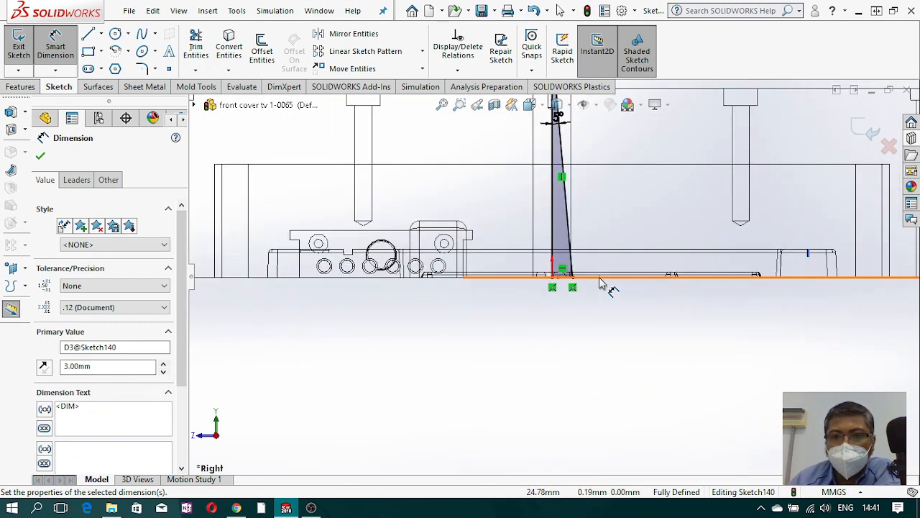
pyautogui.scroll(-6, 567, 215)
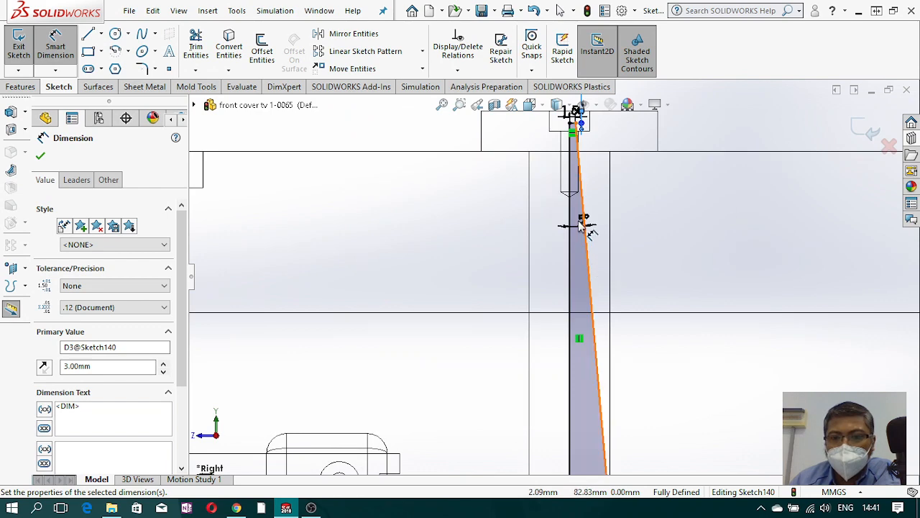
pyautogui.doubleClick(582, 226)
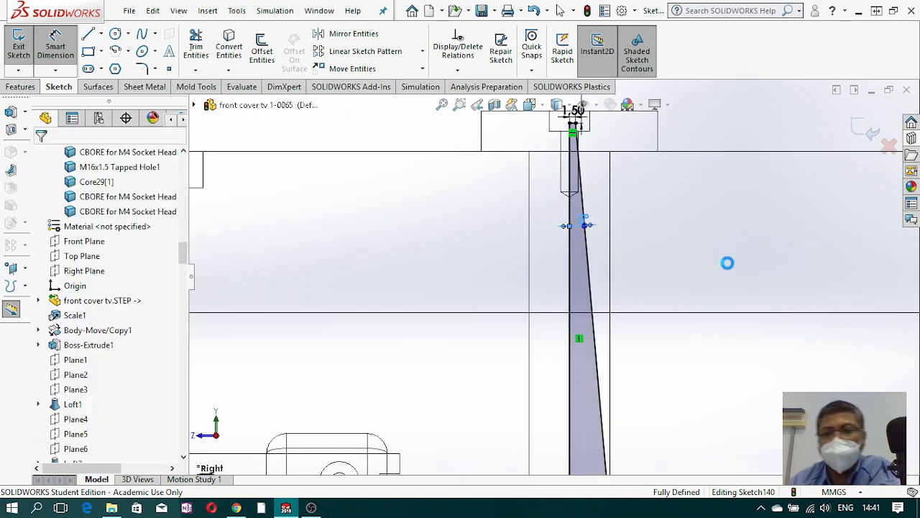
pyautogui.write('2.5')
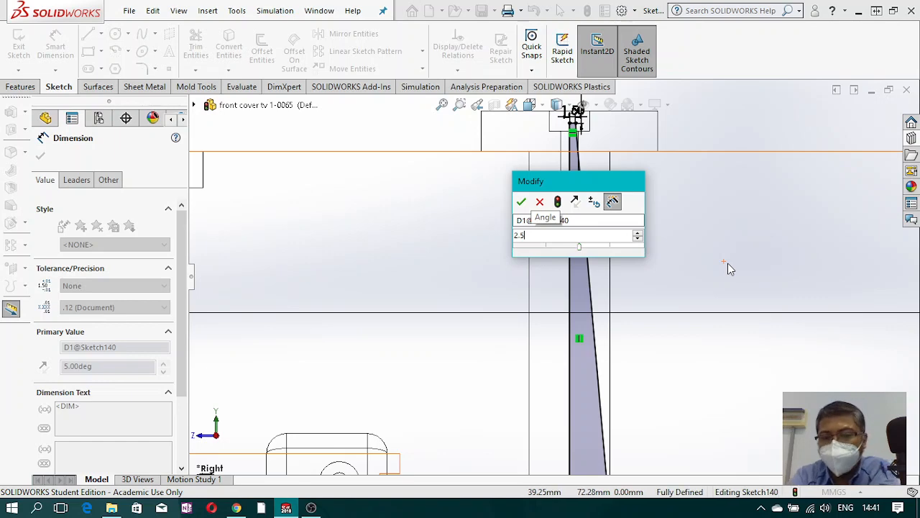
pyautogui.press('Return')
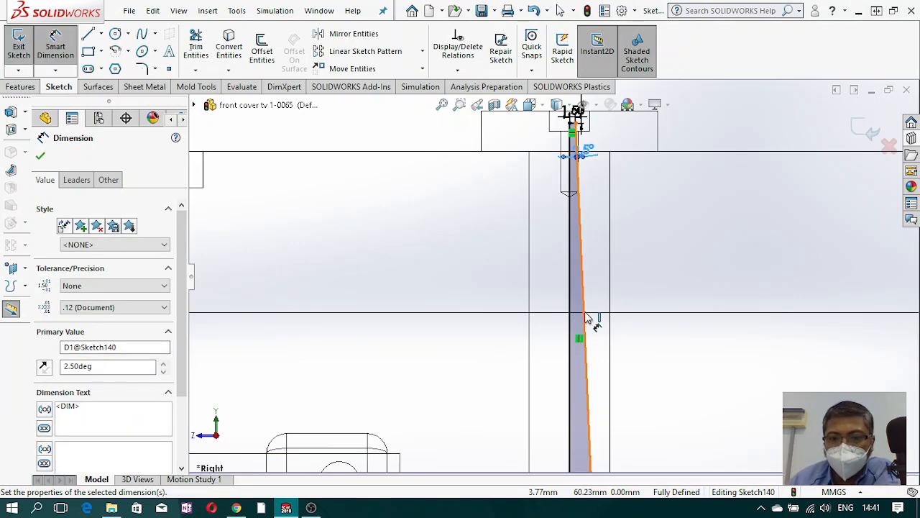
# Step: Examine the tapered profile from several angles, checking its base against the runner hub and its top inside the disc boss
pyautogui.scroll(3, 587, 359)
pyautogui.scroll(-5, 583, 374)
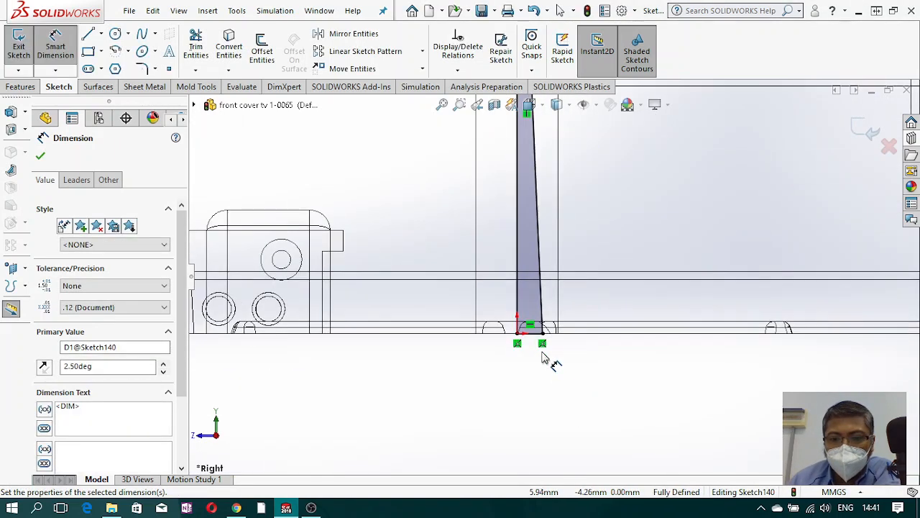
pyautogui.scroll(-2, 536, 329)
pyautogui.moveTo(539, 339)
pyautogui.mouseDown(button='middle')
pyautogui.moveTo(558, 335)
pyautogui.moveTo(565, 318)
pyautogui.mouseUp(button='middle')
pyautogui.scroll(7, 565, 318)
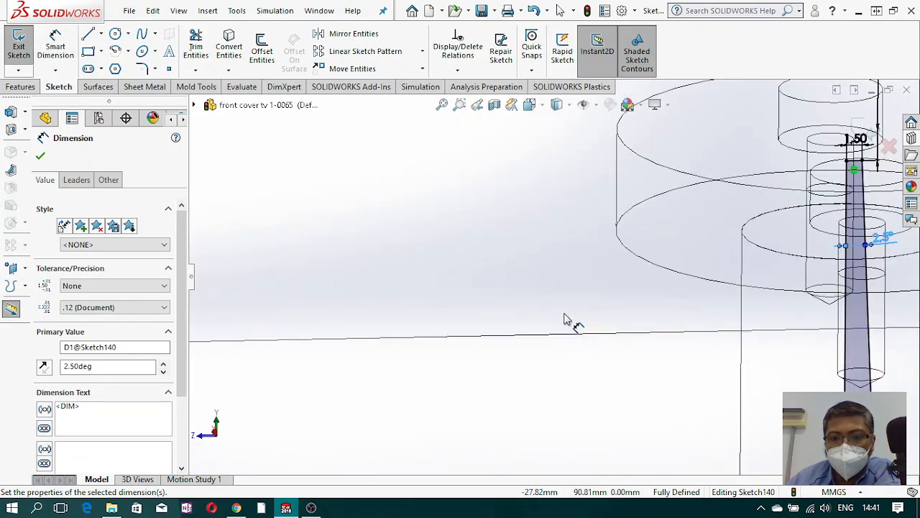
pyautogui.scroll(6, 638, 353)
pyautogui.moveTo(630, 379); pyautogui.dragTo(618, 341, button='middle')
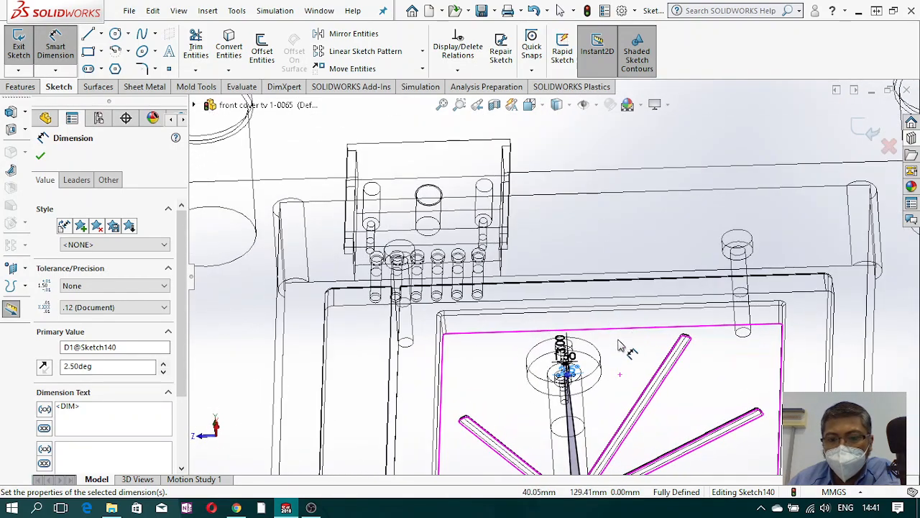
pyautogui.scroll(4, 596, 453)
pyautogui.scroll(1, 608, 462)
pyautogui.scroll(-8, 555, 323)
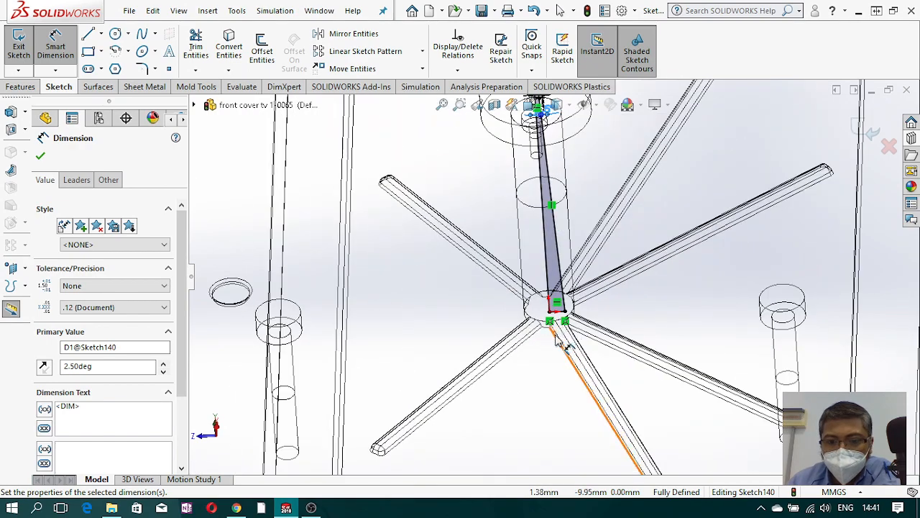
pyautogui.scroll(-3, 568, 320)
pyautogui.scroll(10, 576, 306)
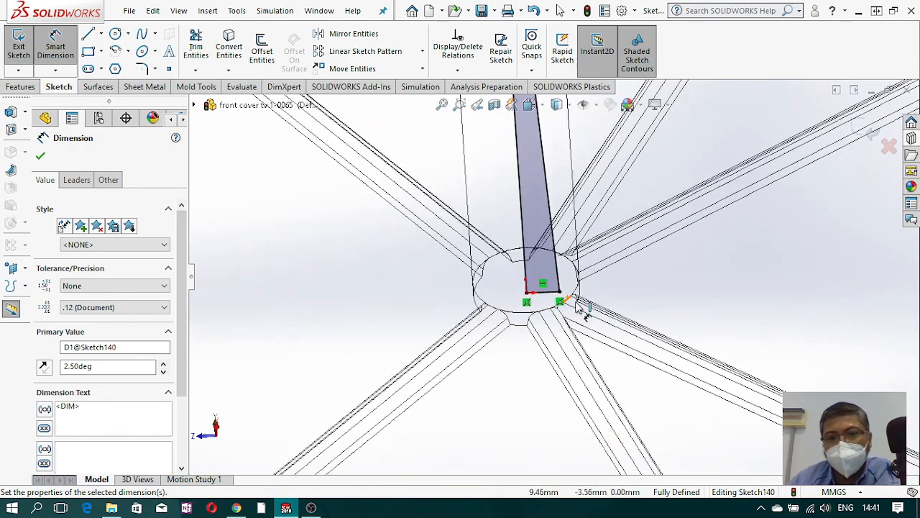
pyautogui.moveTo(515, 374)
pyautogui.mouseDown(button='middle')
pyautogui.moveTo(515, 320)
pyautogui.moveTo(532, 374)
pyautogui.mouseUp(button='middle')
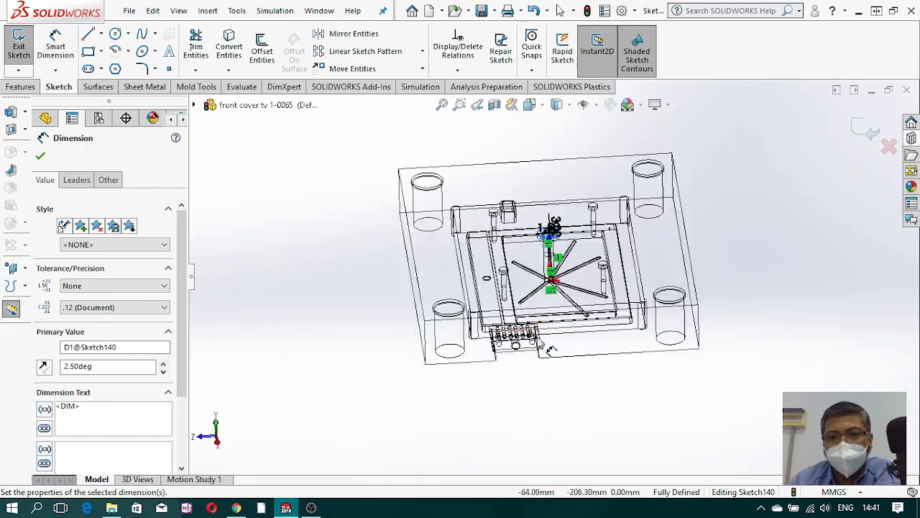
pyautogui.scroll(-8, 568, 287)
pyautogui.scroll(-5, 582, 273)
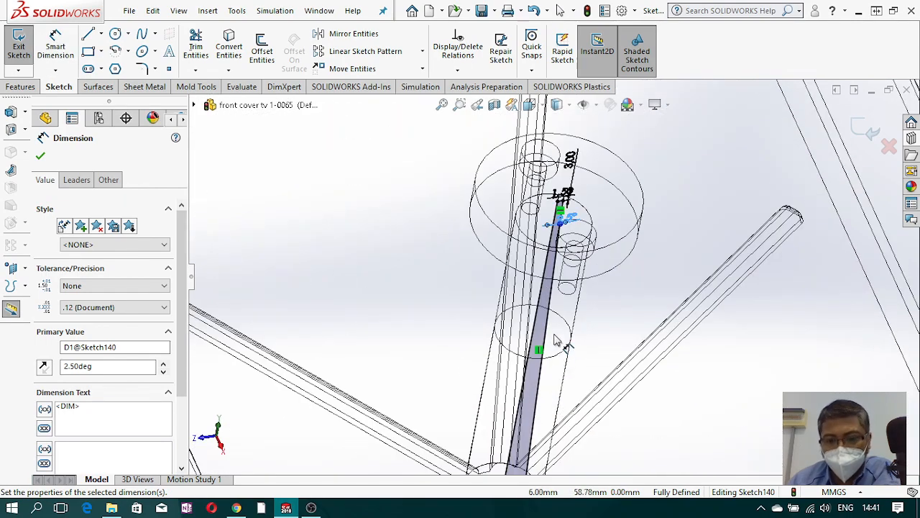
pyautogui.scroll(3, 553, 403)
pyautogui.moveTo(545, 430); pyautogui.dragTo(528, 340, button='middle')
pyautogui.scroll(5, 528, 340)
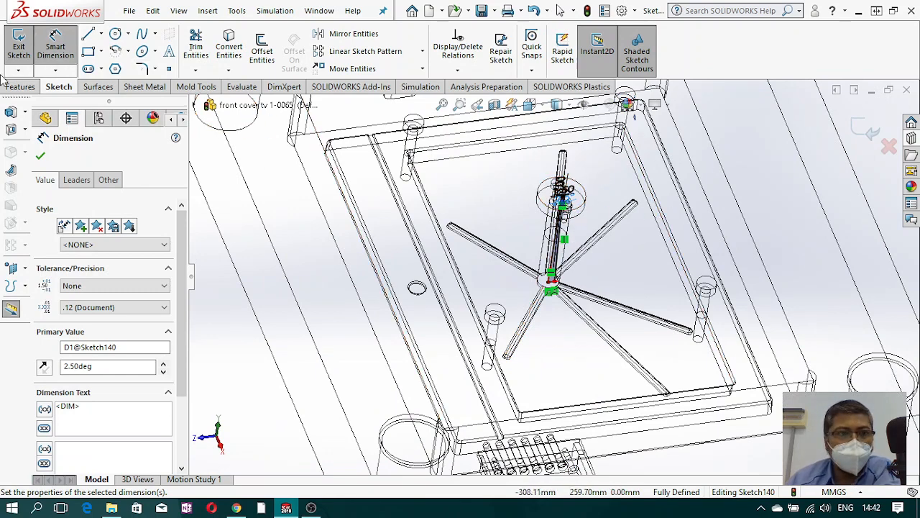
# Step: Set up a 360-degree Revolved Boss/Base of the tapered profile about its straight vertical line
pyautogui.click(22, 87)
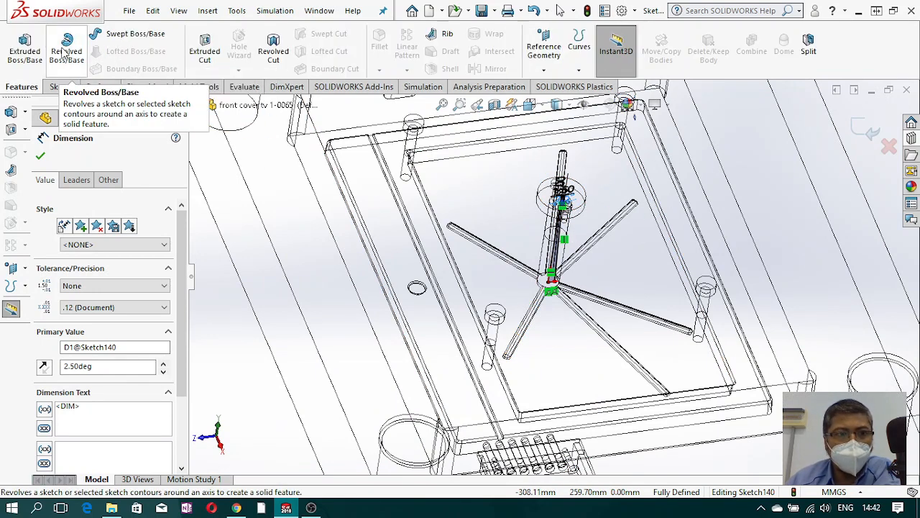
pyautogui.click(65, 53)
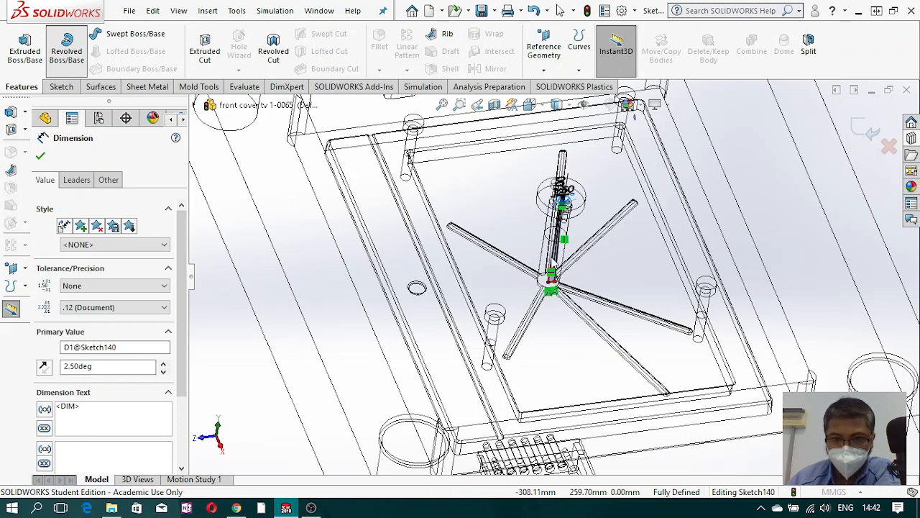
pyautogui.scroll(-5, 551, 273)
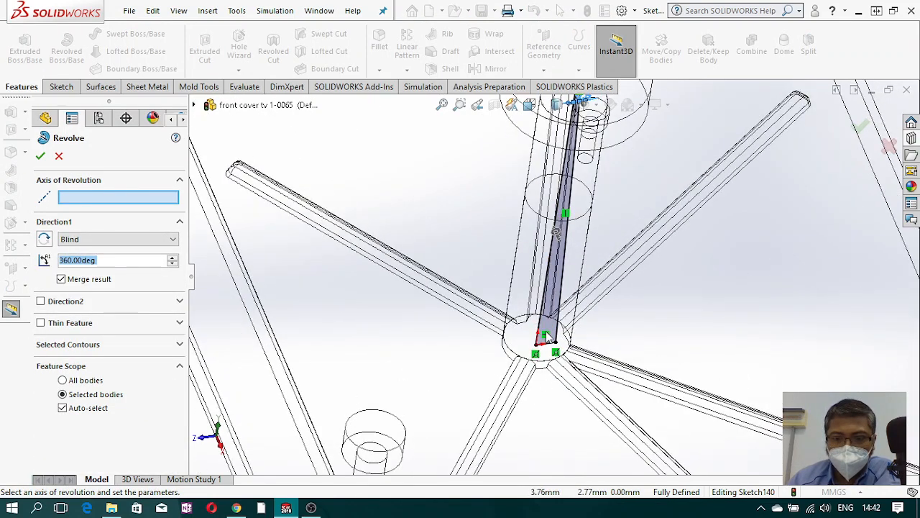
pyautogui.click(543, 322)
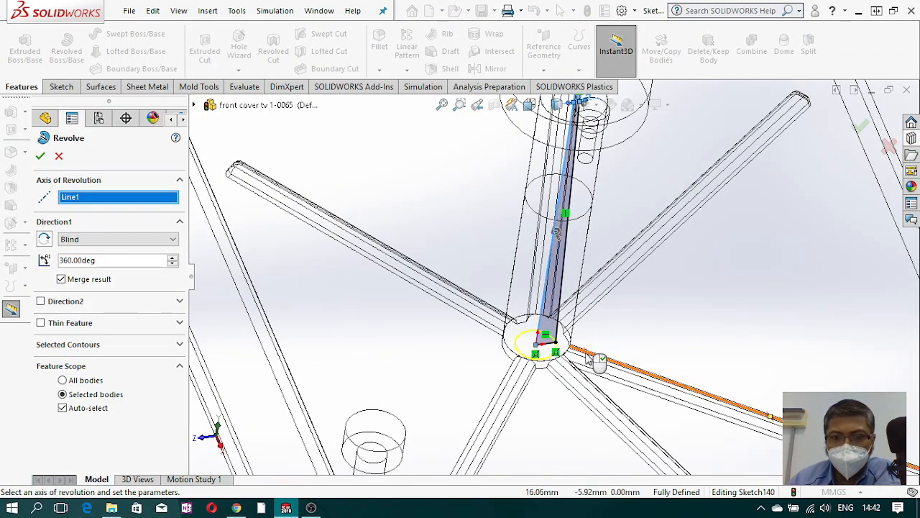
pyautogui.scroll(4, 554, 390)
pyautogui.scroll(3, 555, 389)
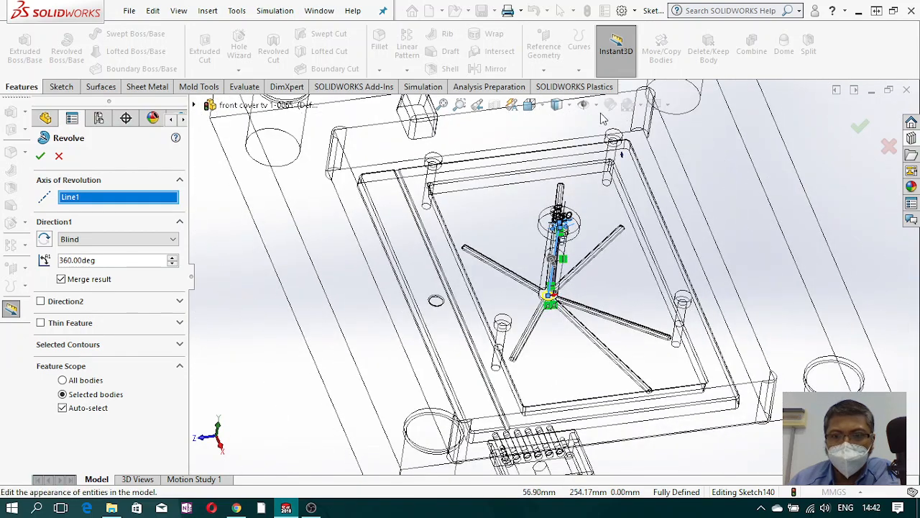
# Step: Display the model shaded with edges, and create the revolve as a separate body without merging the result
pyautogui.click(567, 105)
pyautogui.click(559, 123)
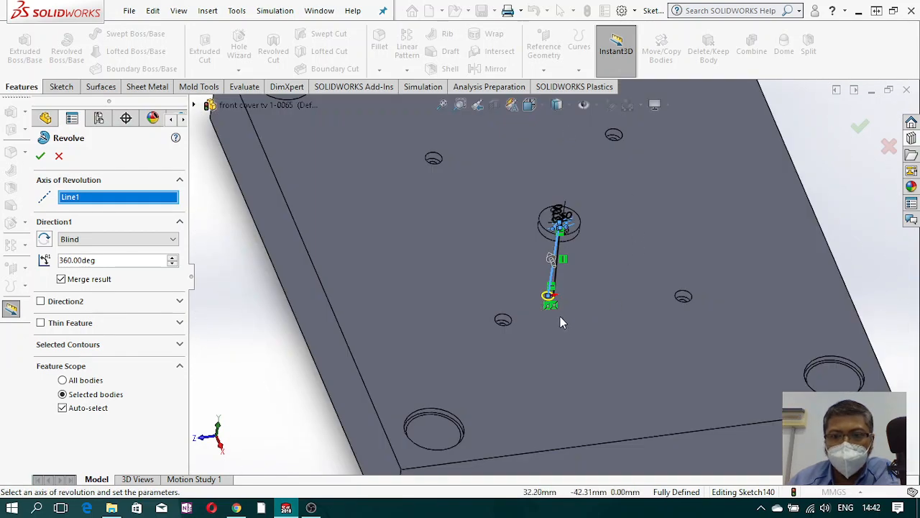
pyautogui.scroll(-3, 560, 318)
pyautogui.scroll(4, 600, 307)
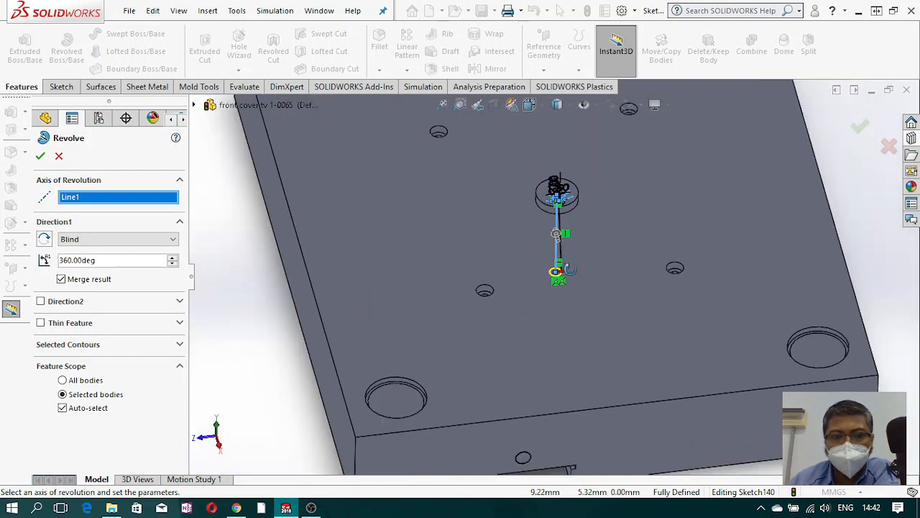
pyautogui.moveTo(569, 269); pyautogui.dragTo(591, 272, button='middle')
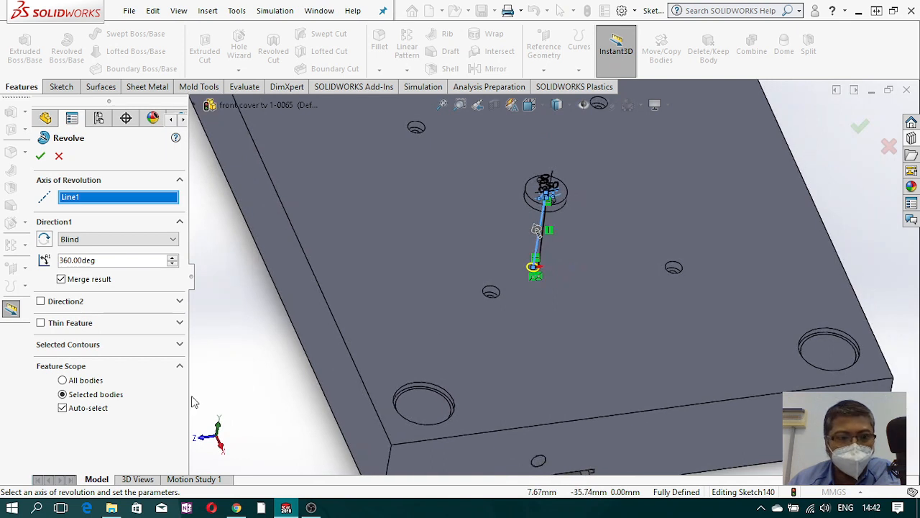
pyautogui.click(62, 280)
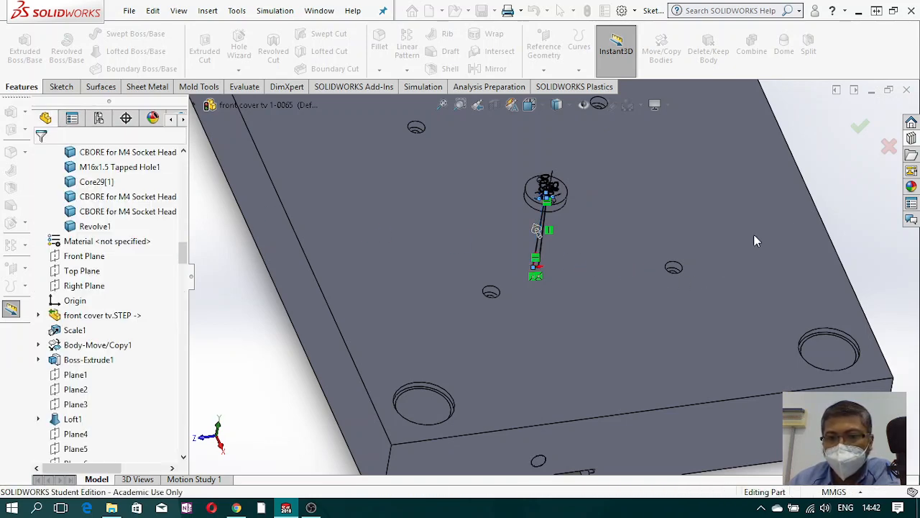
# Step: Hide the central core block with the radial runner grooves and the large mold plate around it
pyautogui.press('f')
pyautogui.scroll(-5, 590, 266)
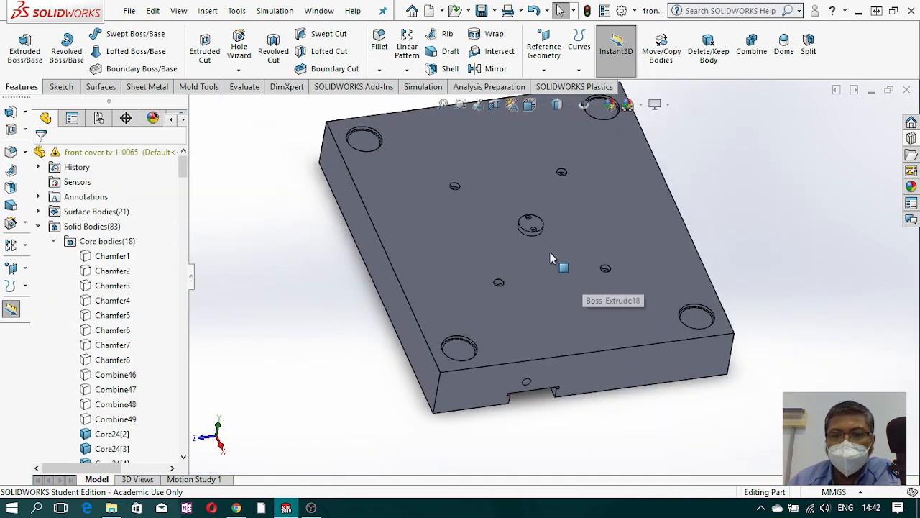
pyautogui.moveTo(529, 220); pyautogui.dragTo(596, 102, button='middle')
pyautogui.moveTo(503, 302); pyautogui.dragTo(559, 227, button='middle')
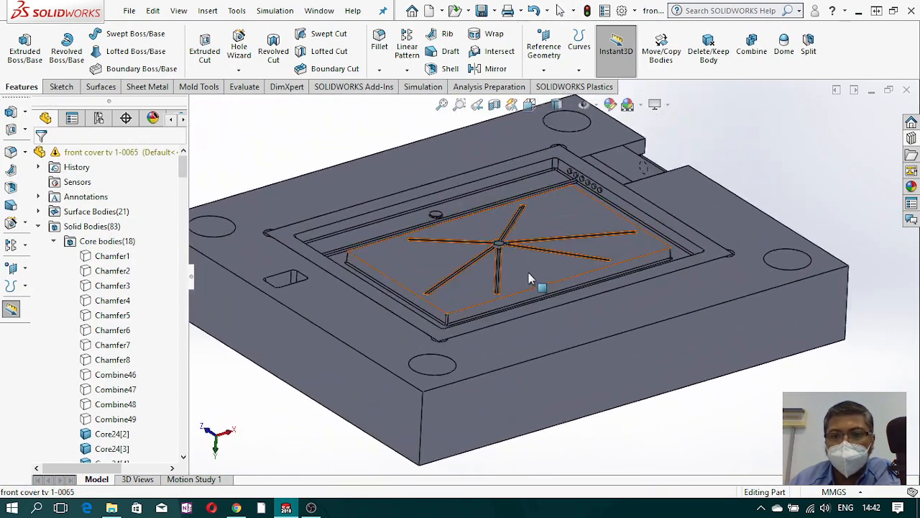
pyautogui.rightClick(529, 267)
pyautogui.press('Escape')
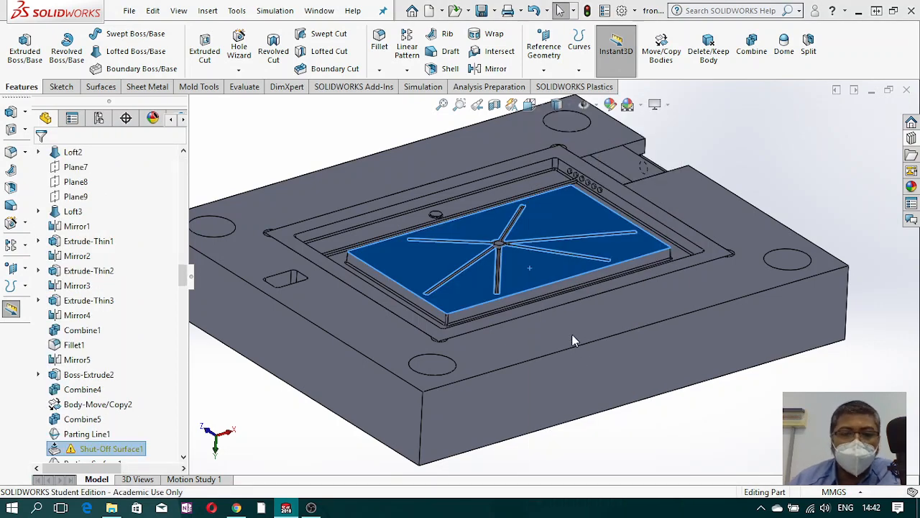
pyautogui.rightClick(572, 334)
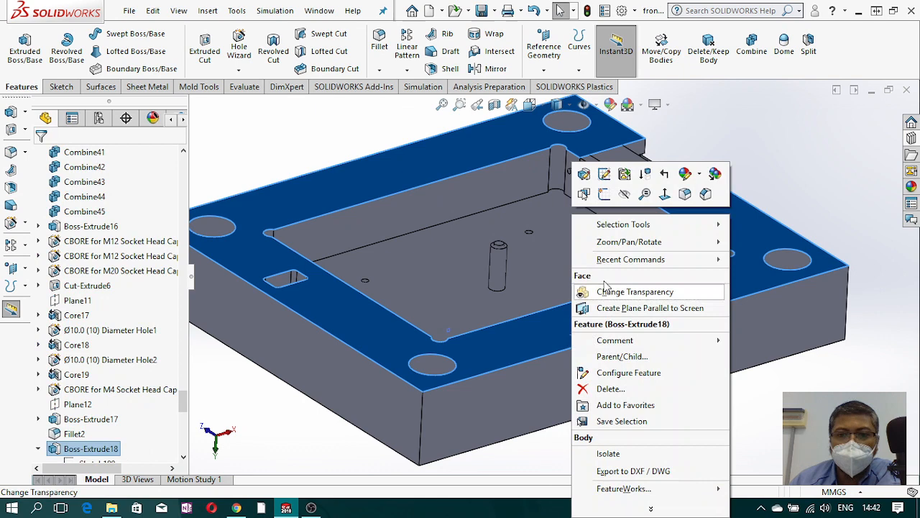
pyautogui.click(623, 196)
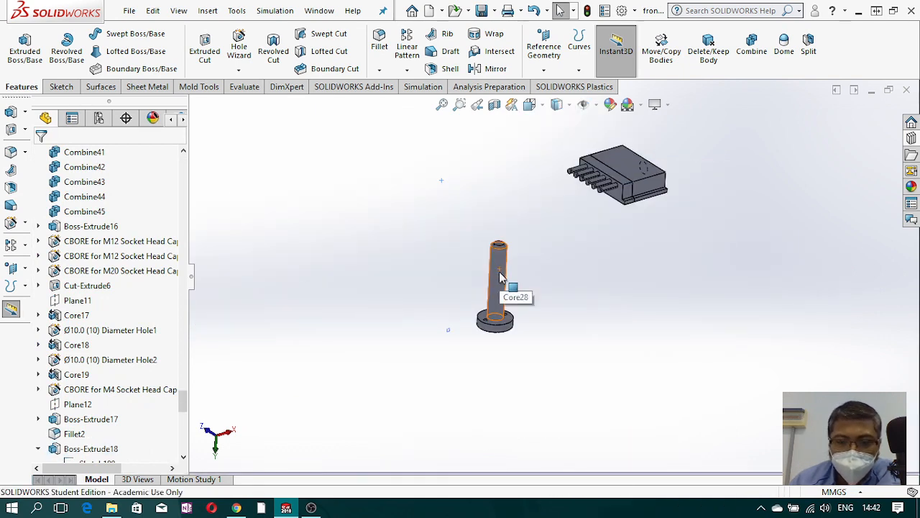
# Step: Hide the flanged sprue bushing body, leaving the tapered revolved body shown
pyautogui.rightClick(501, 276)
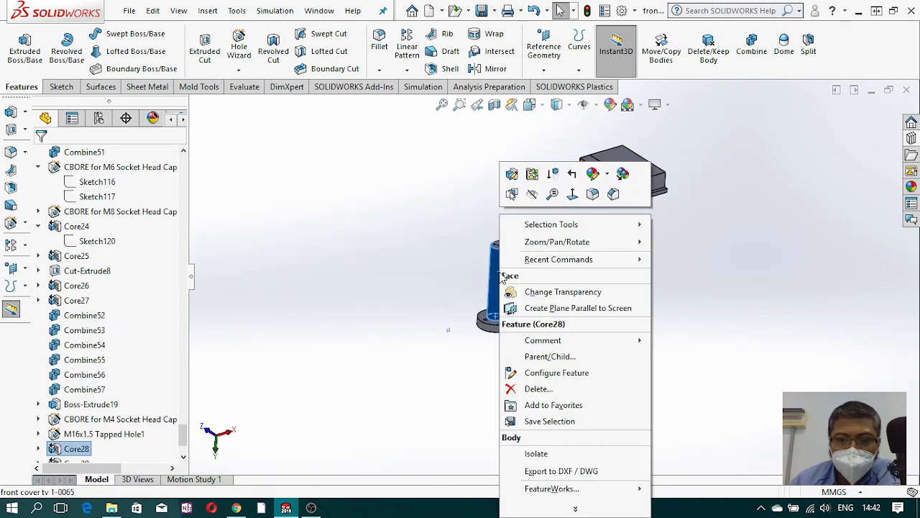
pyautogui.click(781, 340)
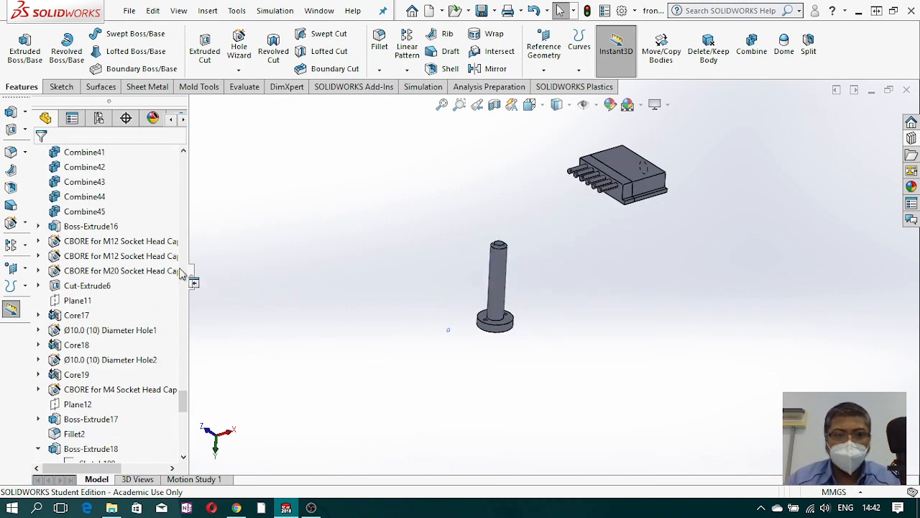
pyautogui.moveTo(185, 396); pyautogui.dragTo(197, 250)
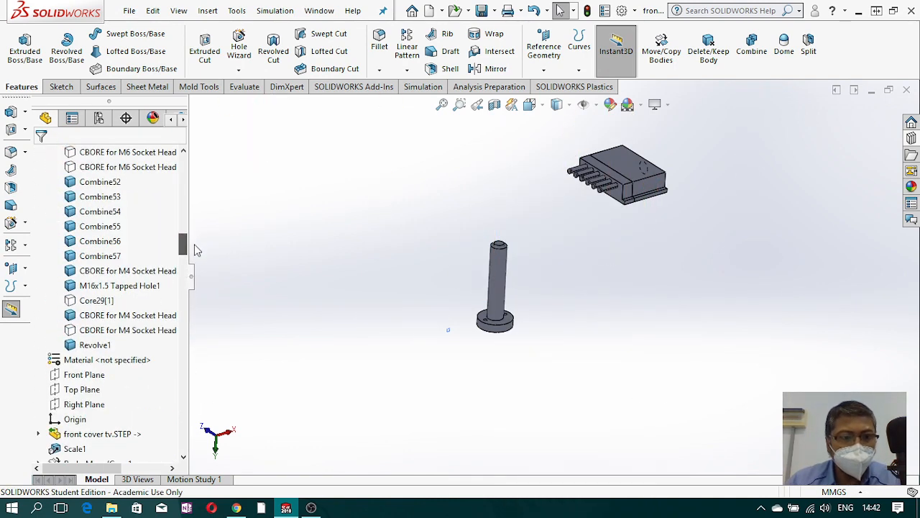
pyautogui.click(103, 318)
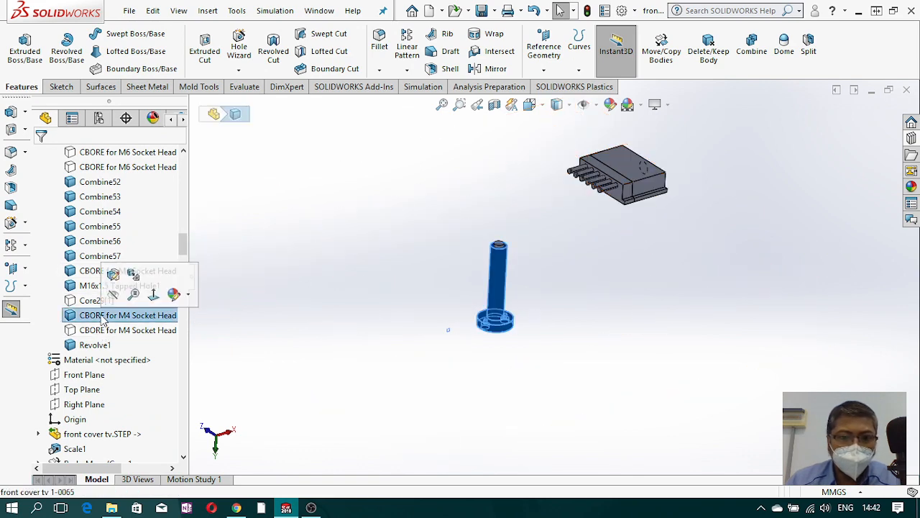
pyautogui.click(597, 293)
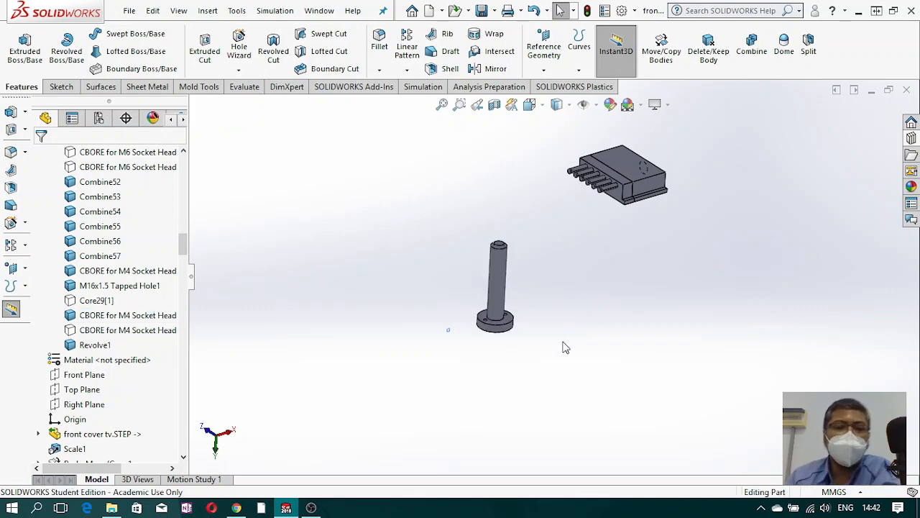
pyautogui.rightClick(113, 319)
pyautogui.click(298, 290)
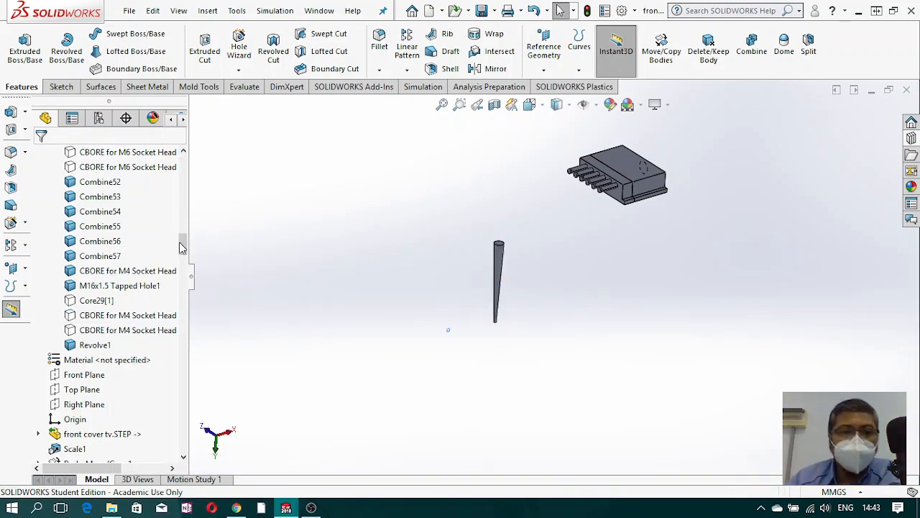
# Step: Show the hidden radial runner body Combine4 above the tapered sprue
pyautogui.moveTo(182, 248); pyautogui.dragTo(182, 161)
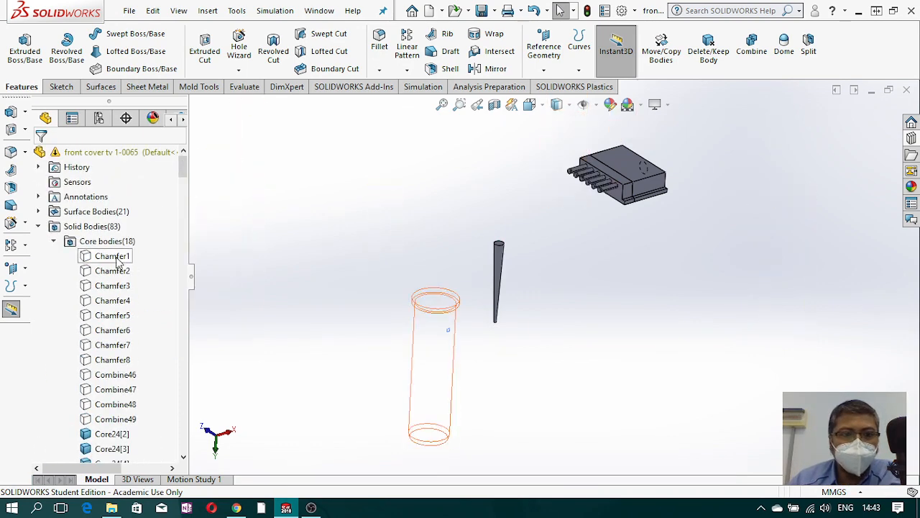
pyautogui.click(53, 241)
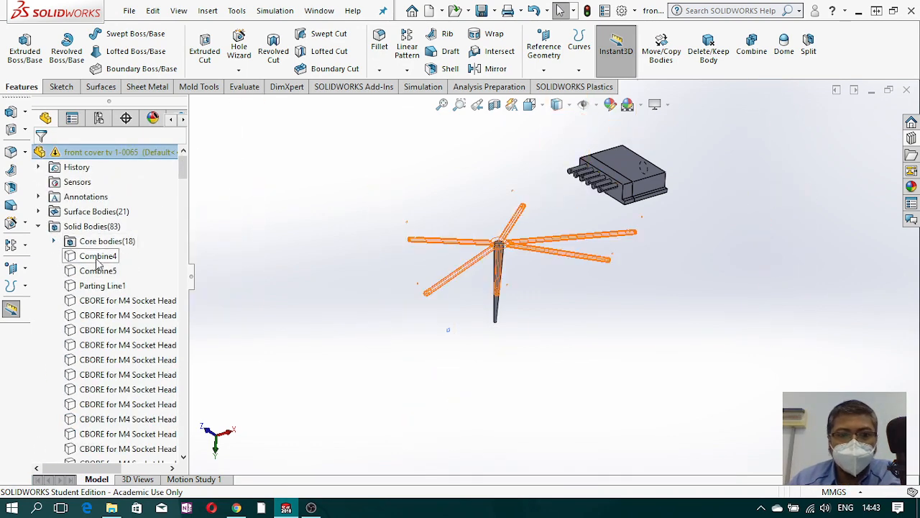
pyautogui.click(98, 259)
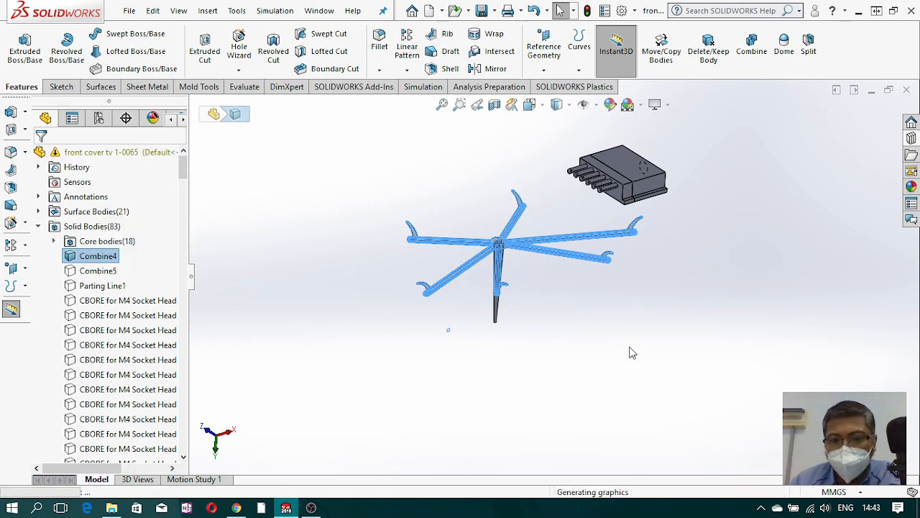
pyautogui.moveTo(515, 350); pyautogui.dragTo(552, 318, button='middle')
pyautogui.scroll(-5, 494, 257)
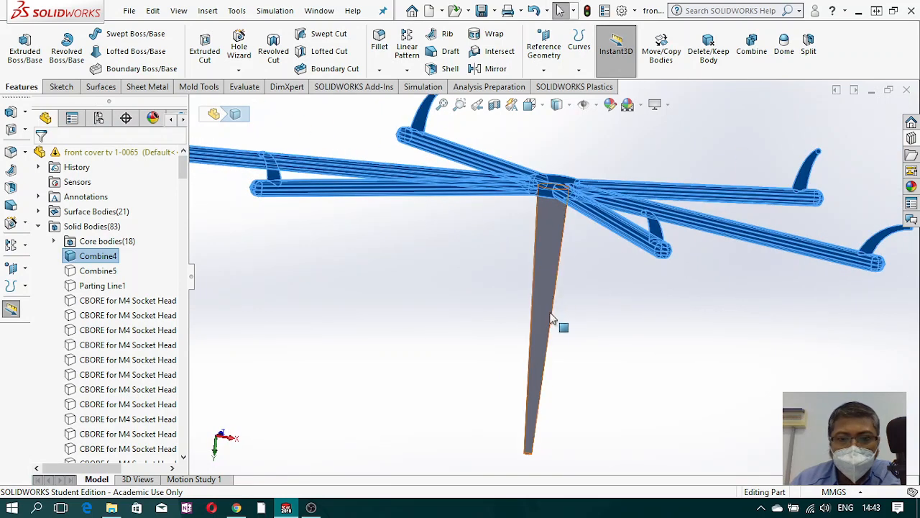
# Step: Inspect in wireframe display how the tapered sprue meets the runner hub
pyautogui.click(556, 104)
pyautogui.click(557, 188)
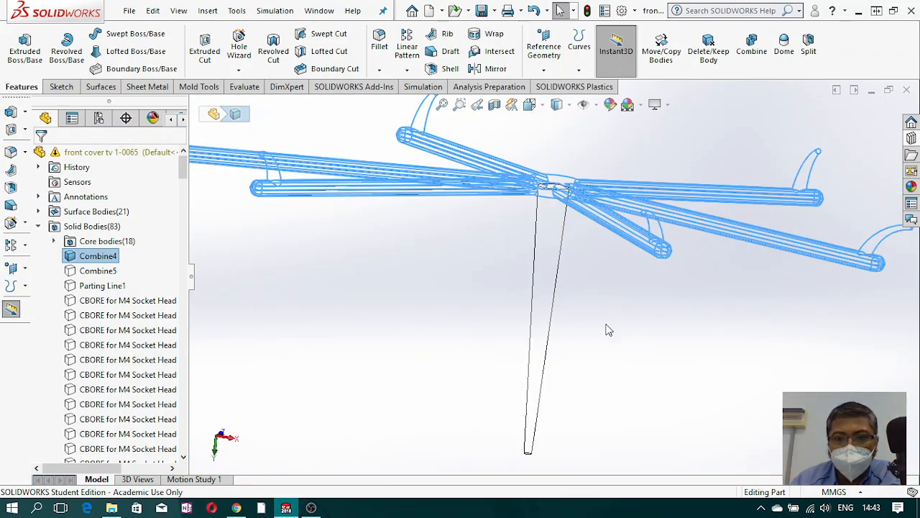
pyautogui.moveTo(606, 327); pyautogui.dragTo(612, 381, button='middle')
pyautogui.scroll(5, 570, 350)
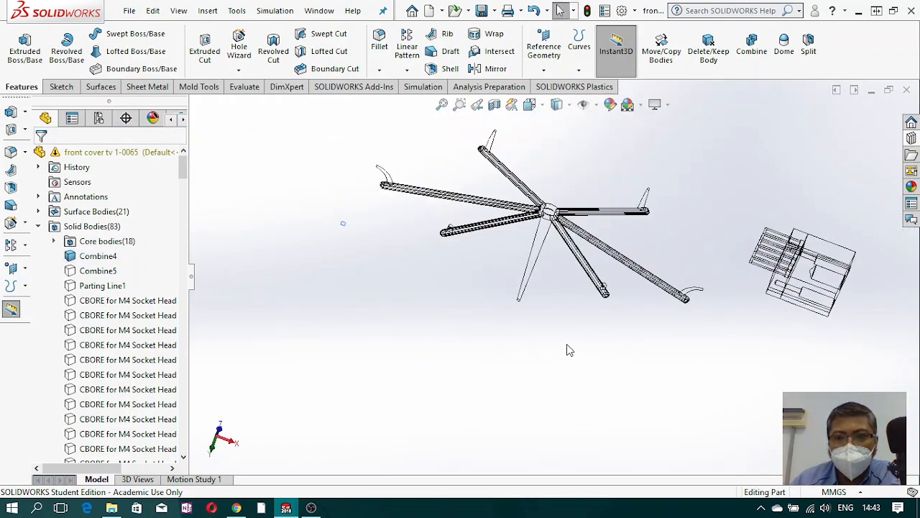
# Step: Hide the tapered sprue body Revolve1, leaving the radial runners shown
pyautogui.moveTo(184, 166); pyautogui.dragTo(197, 238)
pyautogui.rightClick(95, 300)
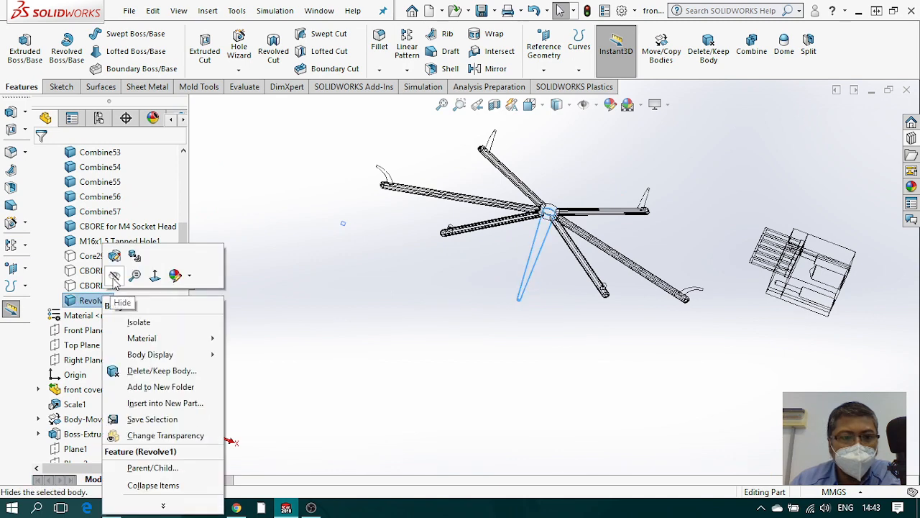
pyautogui.click(426, 301)
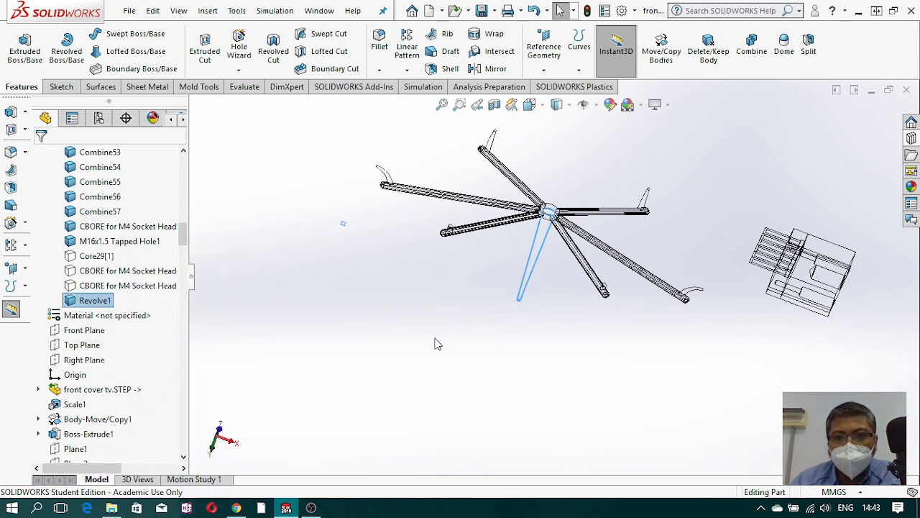
pyautogui.moveTo(539, 359); pyautogui.dragTo(518, 273, button='middle')
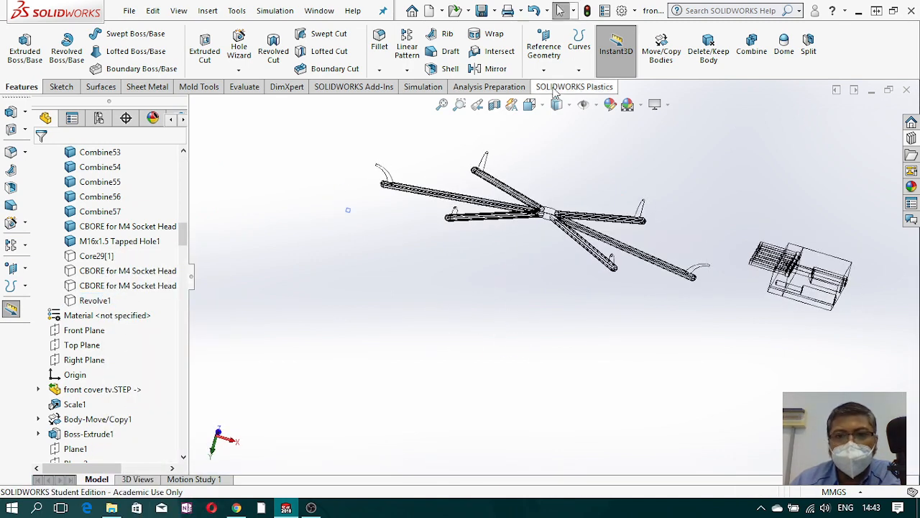
# Step: Display the model shaded with edges and show the tapered sprue body Revolve1 again
pyautogui.click(567, 106)
pyautogui.click(559, 123)
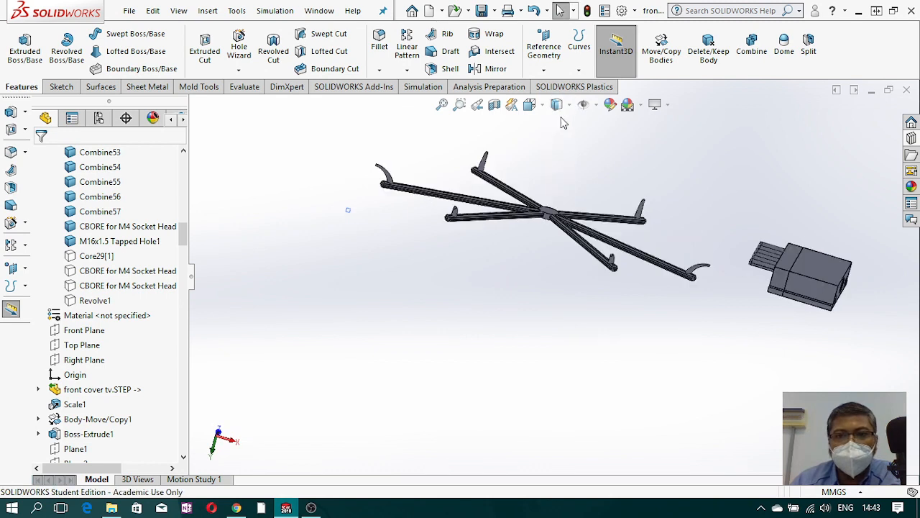
pyautogui.click(94, 300)
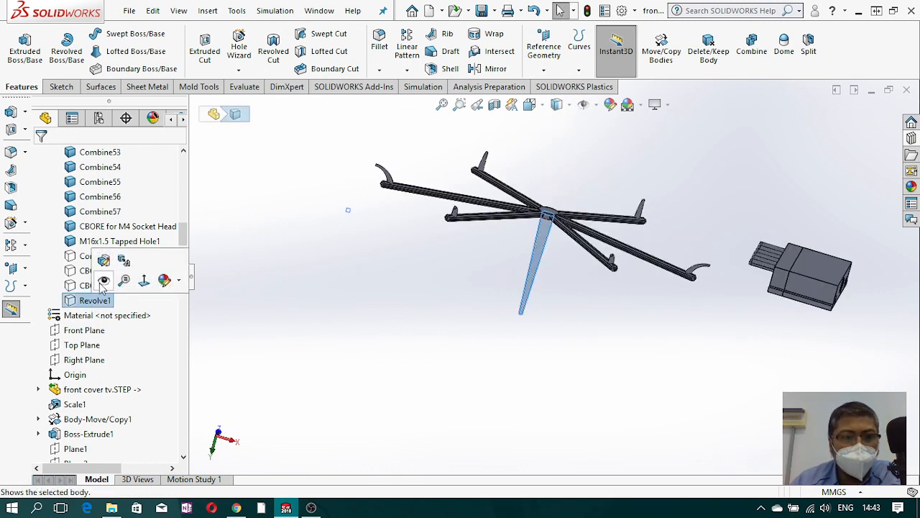
pyautogui.click(108, 282)
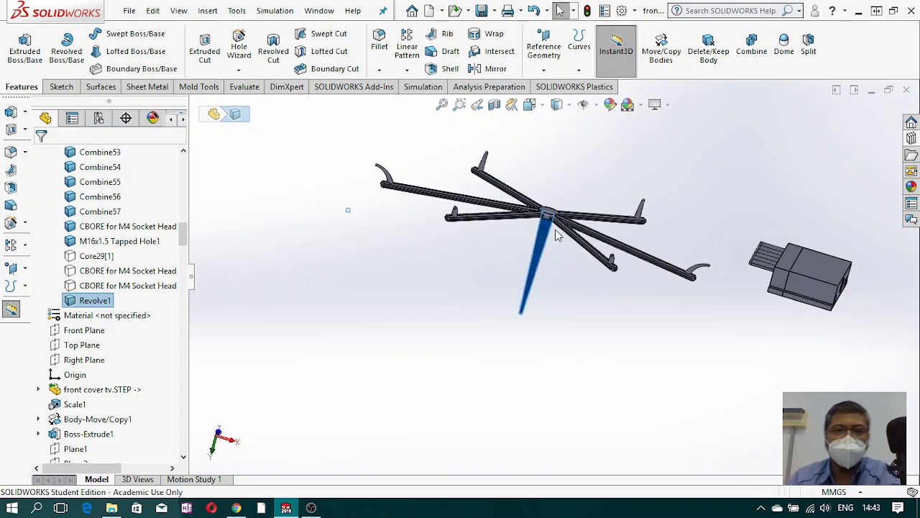
pyautogui.click(616, 160)
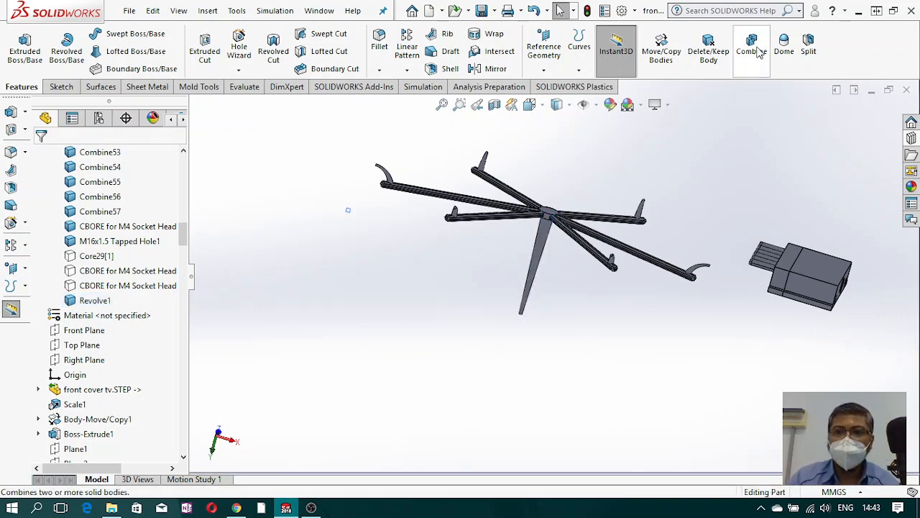
# Step: Combine the original tapered sprue and the radial runner body into one with the Add operation
pyautogui.click(752, 47)
pyautogui.click(538, 248)
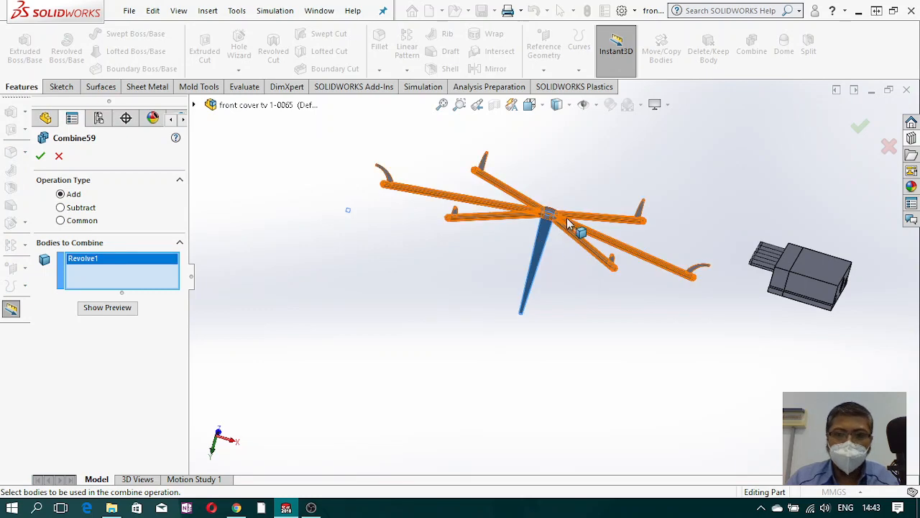
pyautogui.click(578, 237)
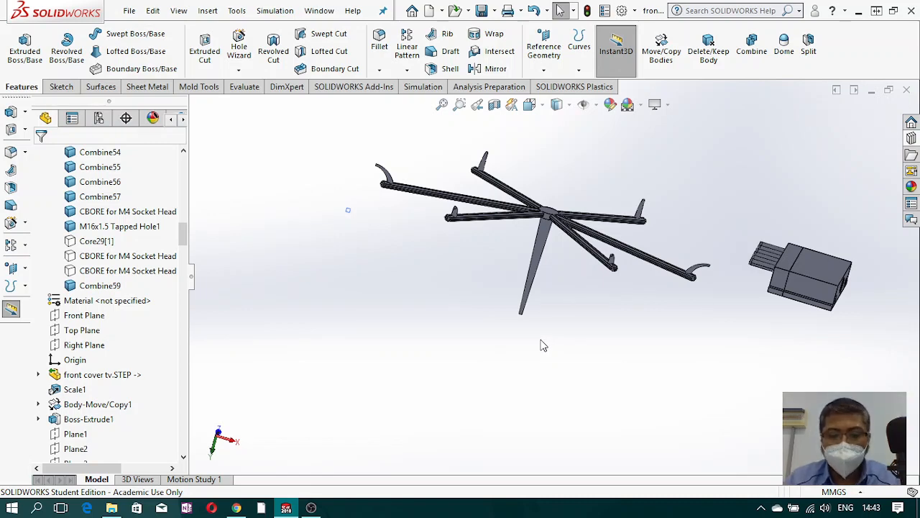
# Step: Undo the combine of the sprue and runners, ignoring the Shut-Off Surface1 error during the rebuild
pyautogui.hotkey('ctrl', 'q')
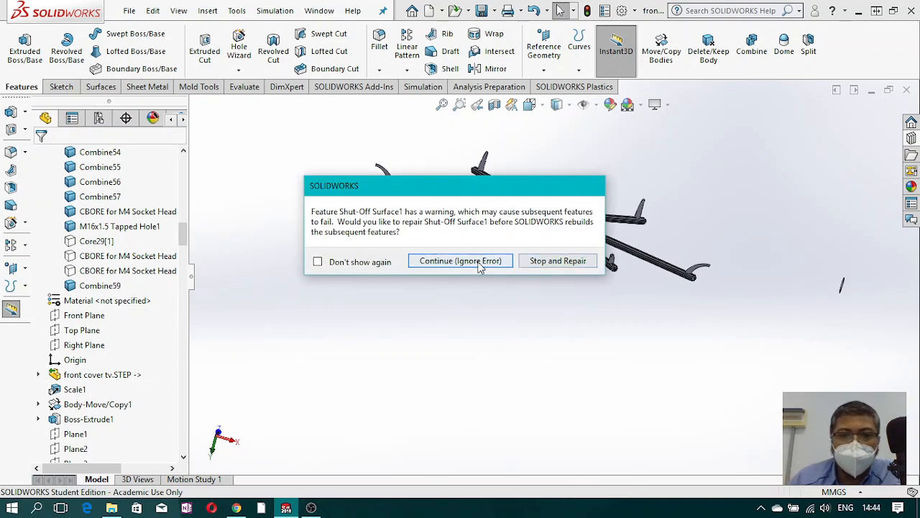
pyautogui.click(460, 259)
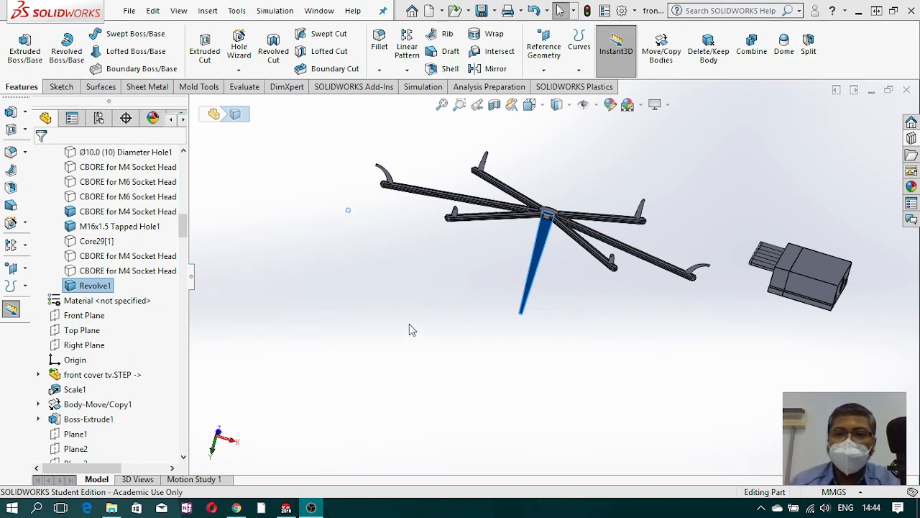
pyautogui.click(174, 299)
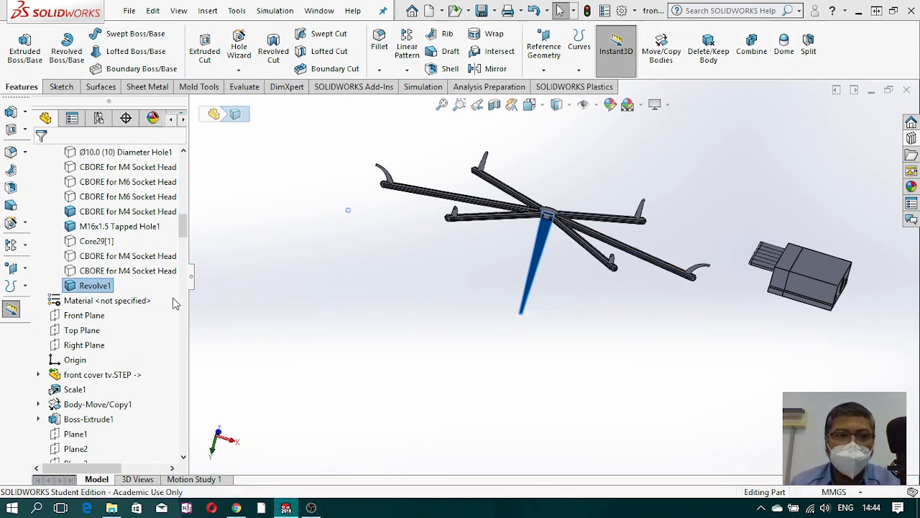
# Step: Make one copy of the tapered sprue body Revolve1 in place, with zero translation
pyautogui.click(107, 288)
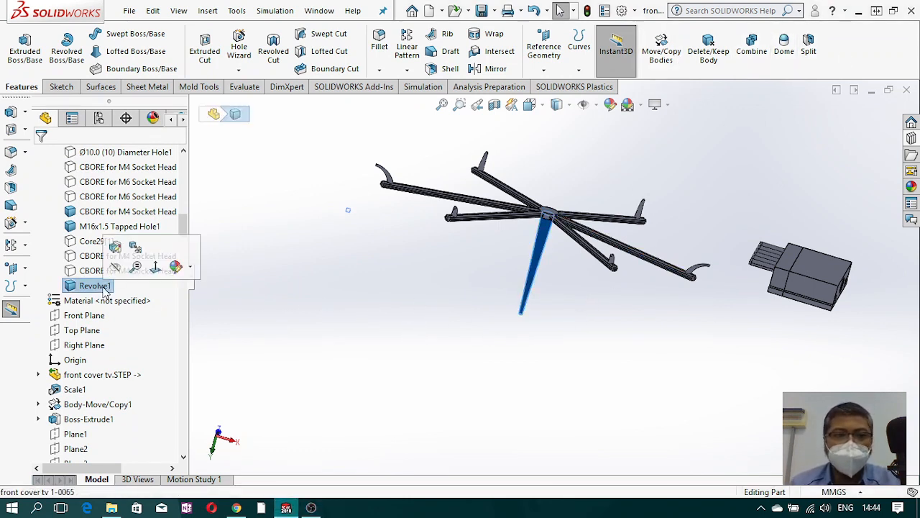
pyautogui.click(661, 47)
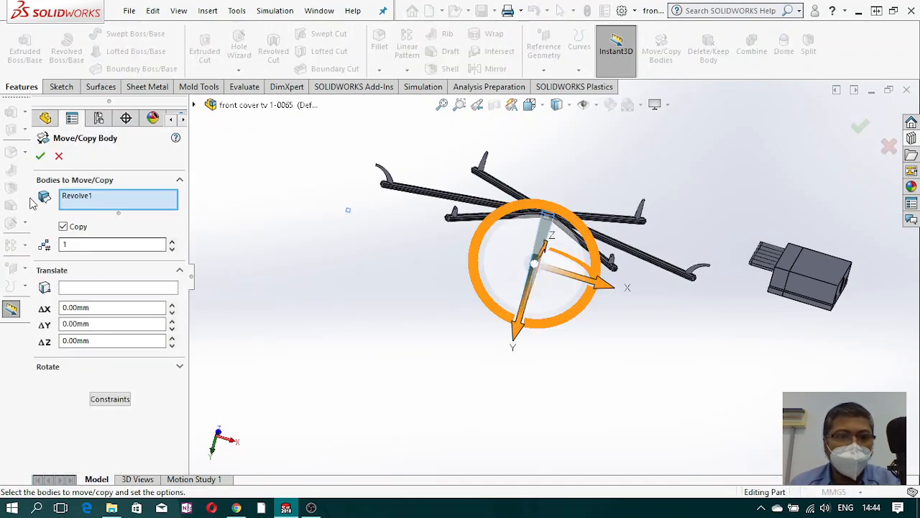
pyautogui.click(41, 155)
pyautogui.click(469, 261)
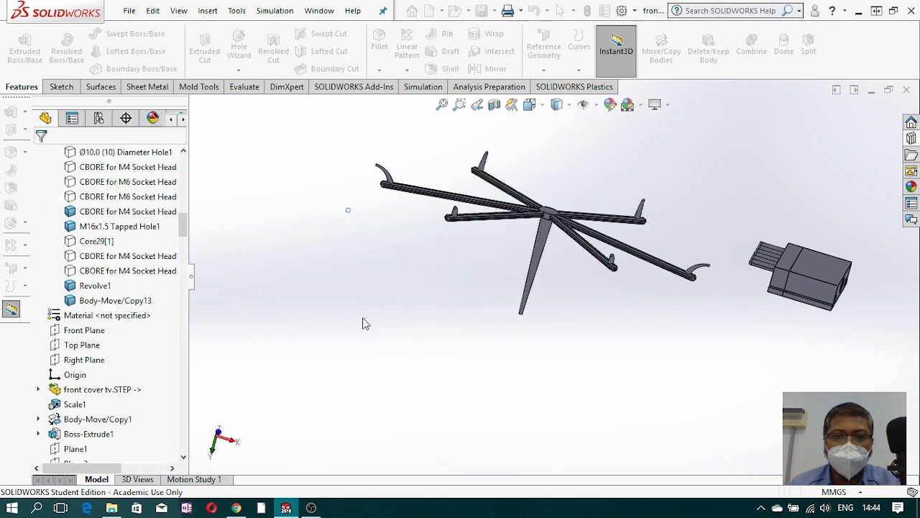
# Step: Hide the original tapered sprue body Revolve1, keeping its copy shown
pyautogui.rightClick(97, 287)
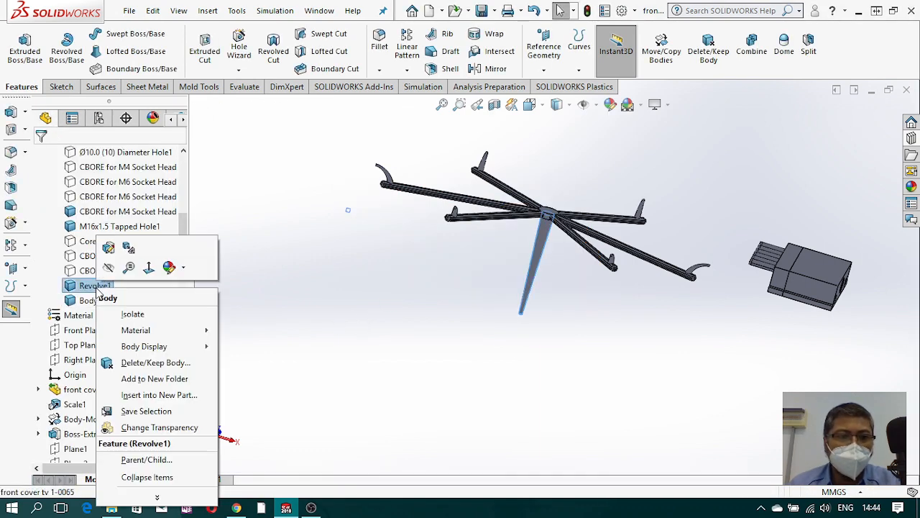
pyautogui.press('Escape')
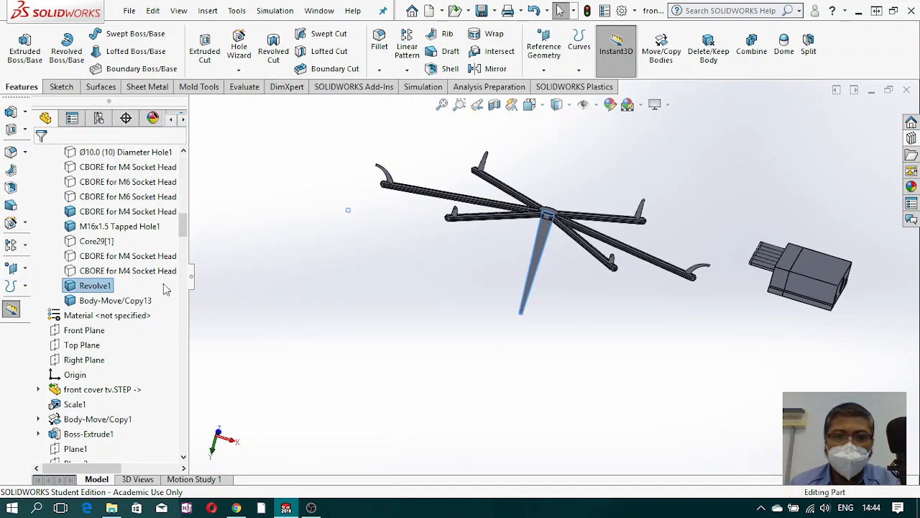
pyautogui.click(656, 148)
# Step: Combine the radial runner body with the copied tapered sprue using the Add operation
pyautogui.click(753, 55)
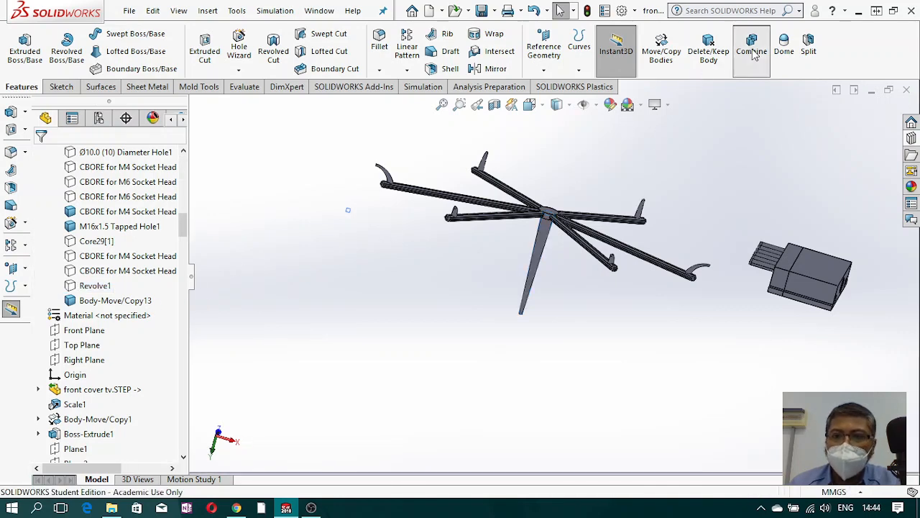
pyautogui.click(597, 231)
pyautogui.click(539, 253)
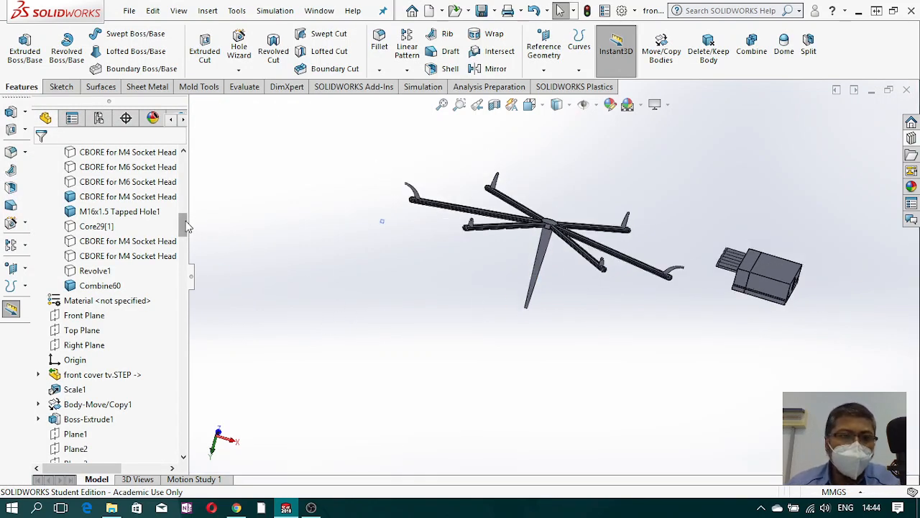
# Step: Show the hidden flanged sprue bushing body around the sprue
pyautogui.moveTo(186, 226)
pyautogui.mouseDown()
pyautogui.moveTo(191, 287)
pyautogui.moveTo(184, 201)
pyautogui.moveTo(181, 223)
pyautogui.mouseUp()
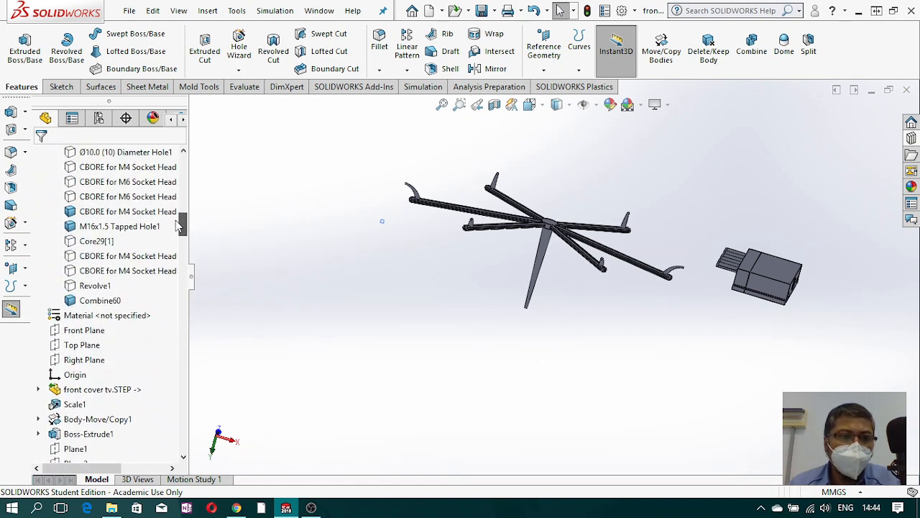
pyautogui.click(122, 254)
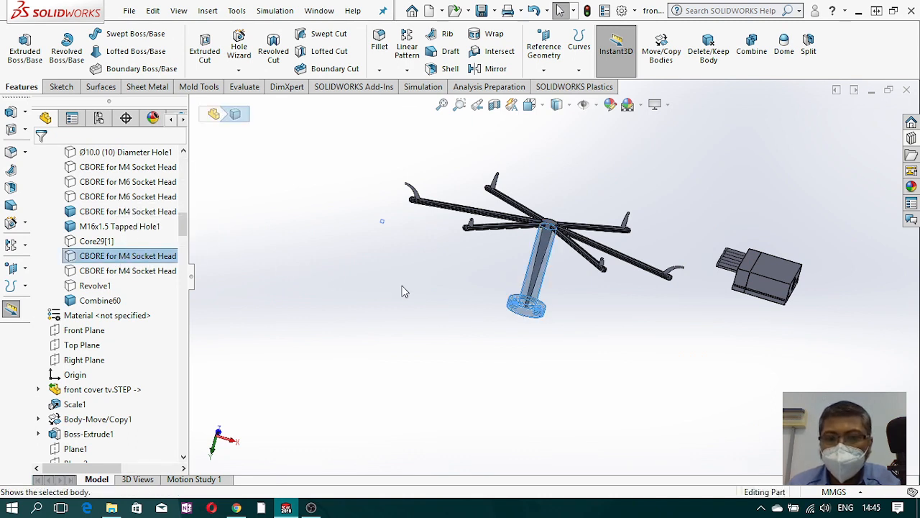
pyautogui.click(433, 329)
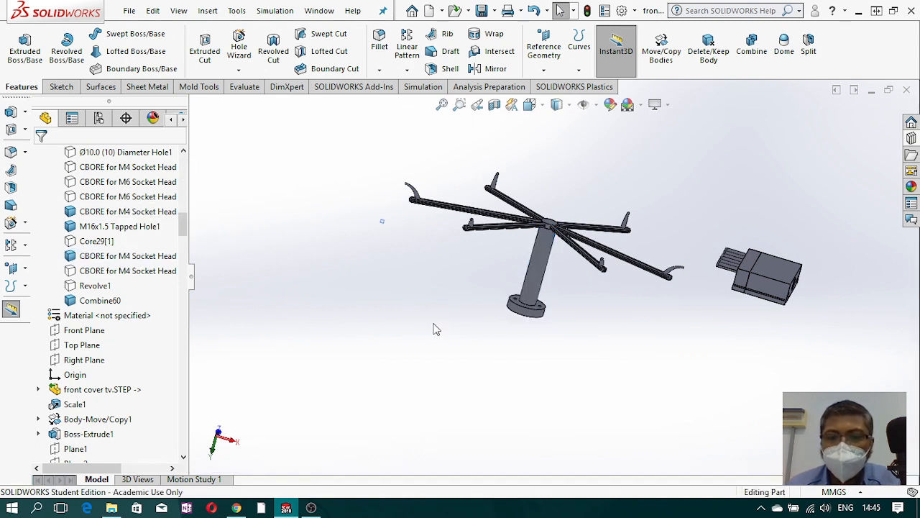
# Step: Subtract the combined sprue and runner body from the flanged sprue bushing with Combine
pyautogui.click(751, 47)
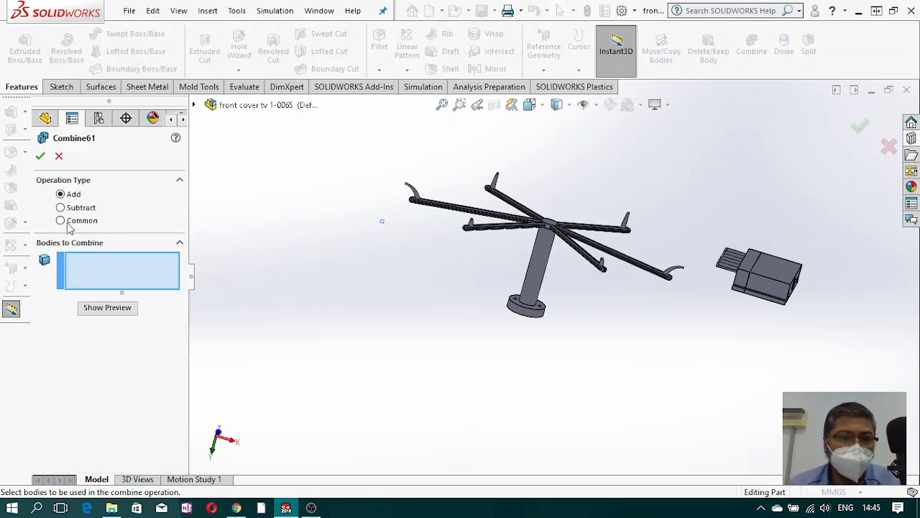
pyautogui.click(72, 208)
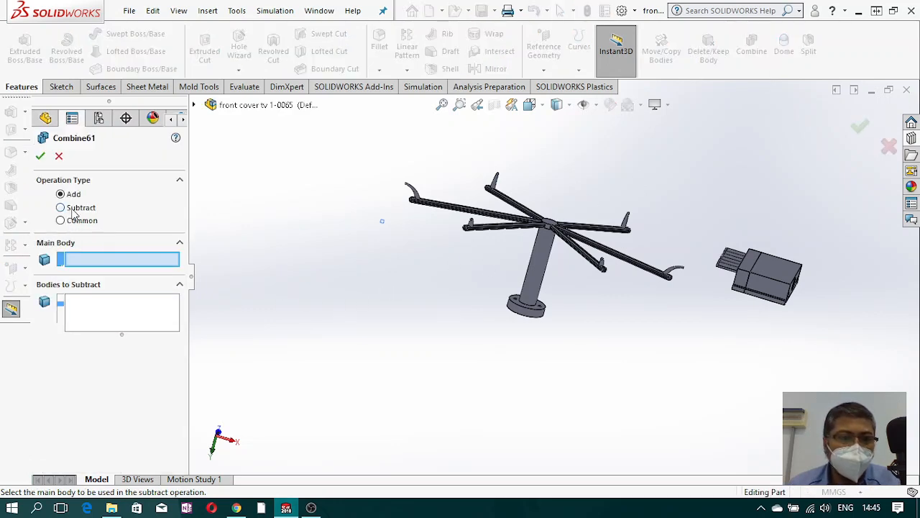
pyautogui.click(541, 256)
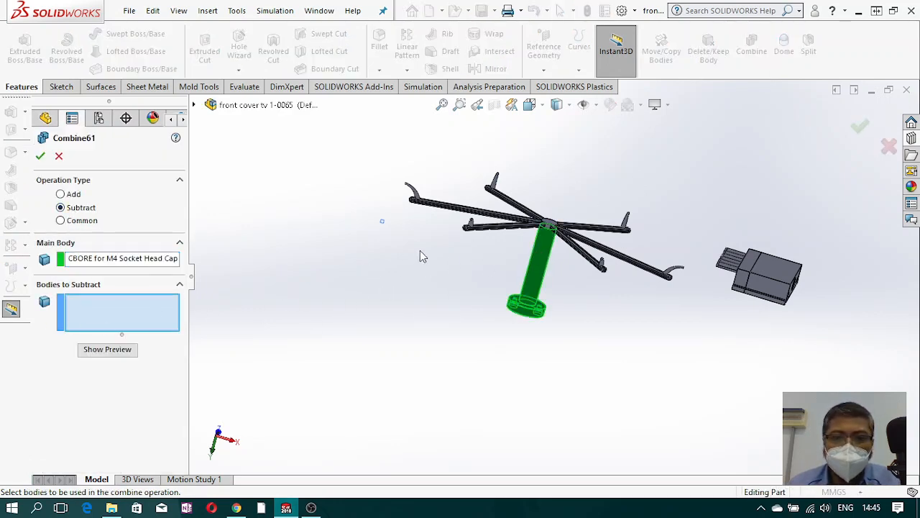
pyautogui.click(446, 207)
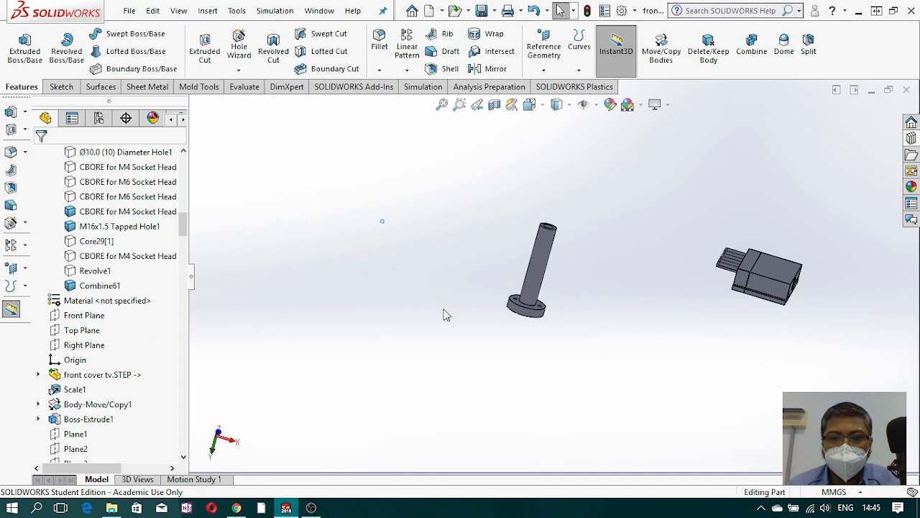
pyautogui.moveTo(605, 278); pyautogui.dragTo(540, 292, button='middle')
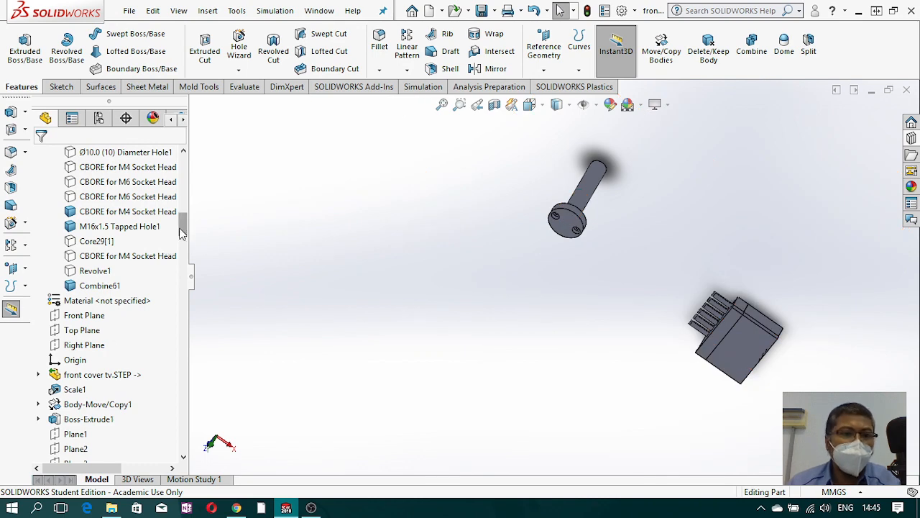
# Step: Hide the flanged sprue bushing body and show the original tapered sprue body Revolve1
pyautogui.rightClick(588, 190)
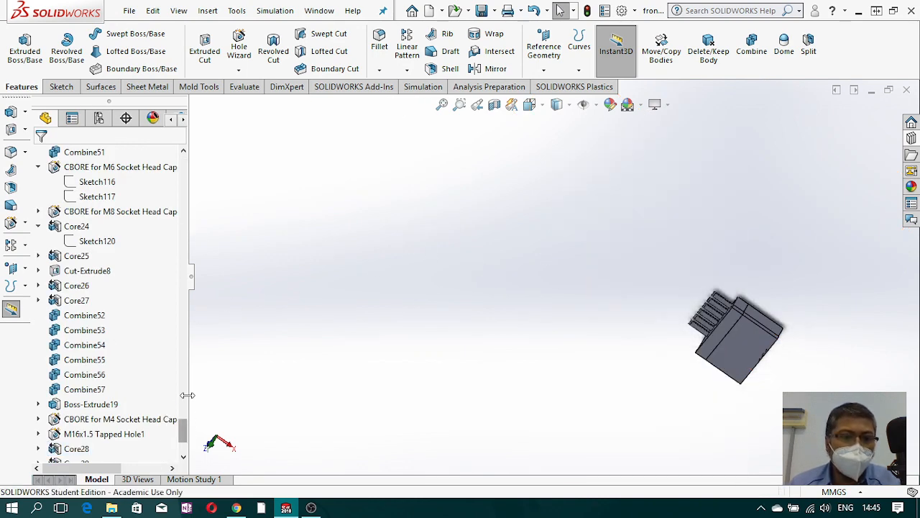
pyautogui.moveTo(182, 428); pyautogui.dragTo(201, 219)
pyautogui.click(108, 287)
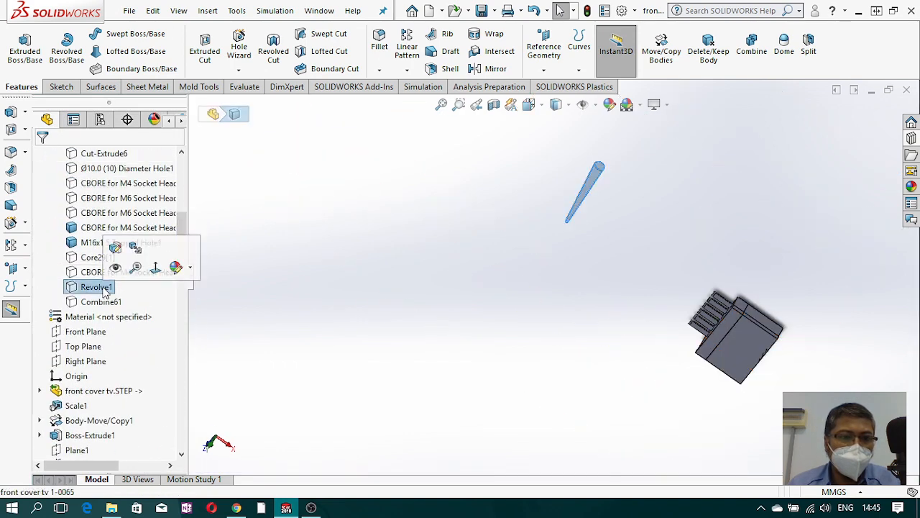
pyautogui.click(124, 271)
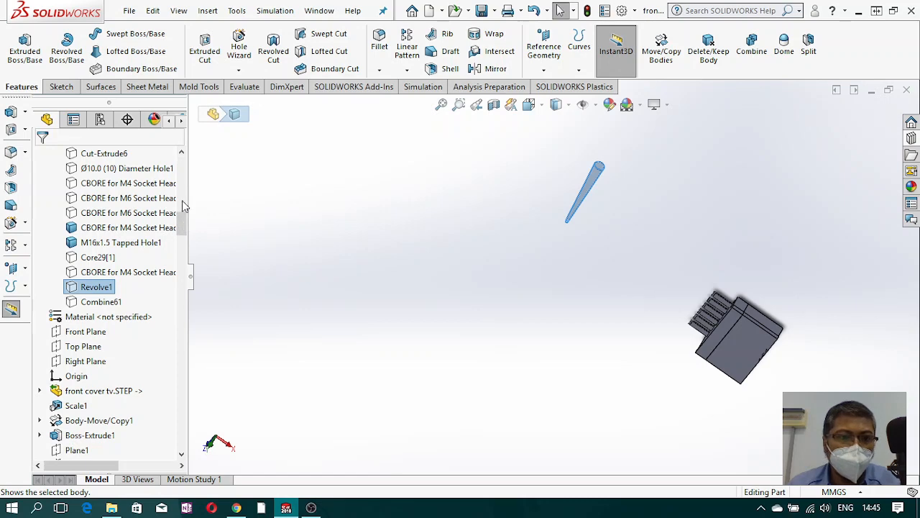
# Step: Show the hidden front cover frame and runner body Combine5 together with the tapered sprue
pyautogui.moveTo(179, 220); pyautogui.dragTo(177, 155)
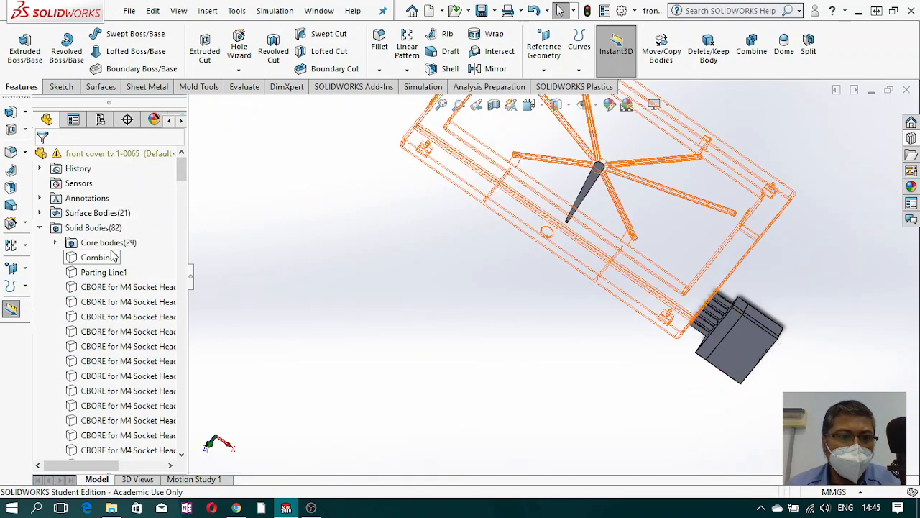
pyautogui.click(57, 244)
pyautogui.click(56, 154)
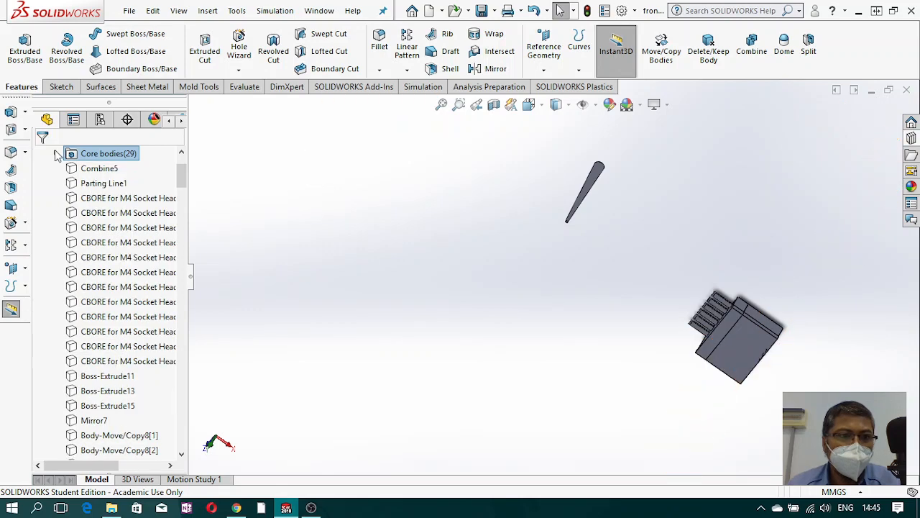
pyautogui.click(104, 169)
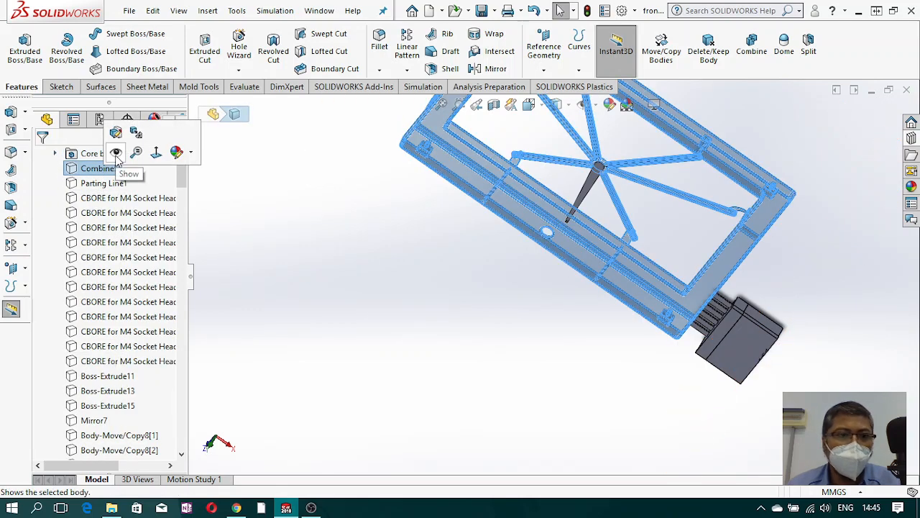
pyautogui.click(480, 323)
pyautogui.scroll(3, 566, 309)
pyautogui.scroll(-6, 565, 309)
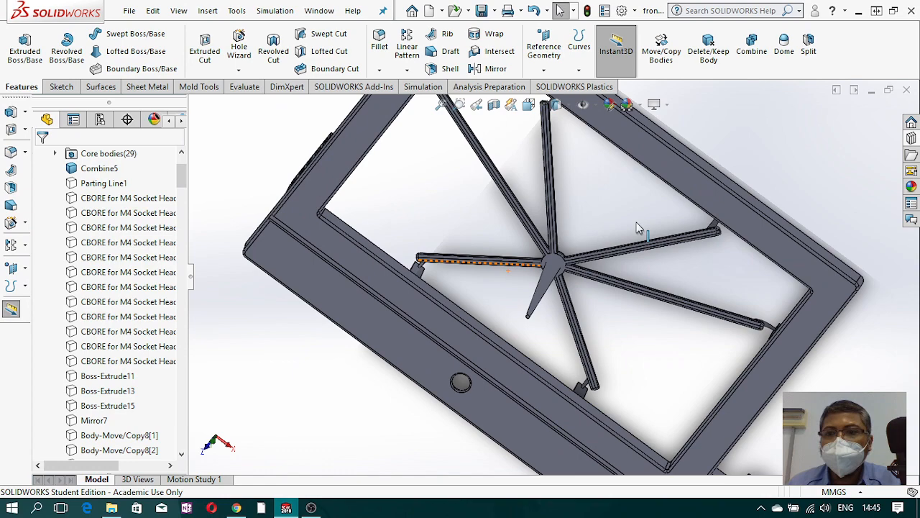
# Step: Combine the tapered sprue Revolve1 with the cover and runner body Combine5 using the Add operation
pyautogui.moveTo(643, 242); pyautogui.dragTo(698, 184, button='middle')
pyautogui.scroll(1, 704, 183)
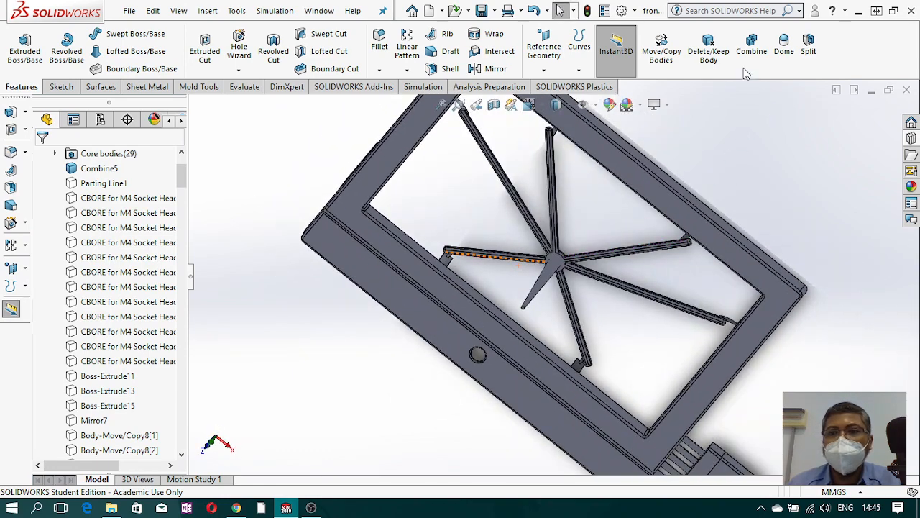
pyautogui.click(751, 45)
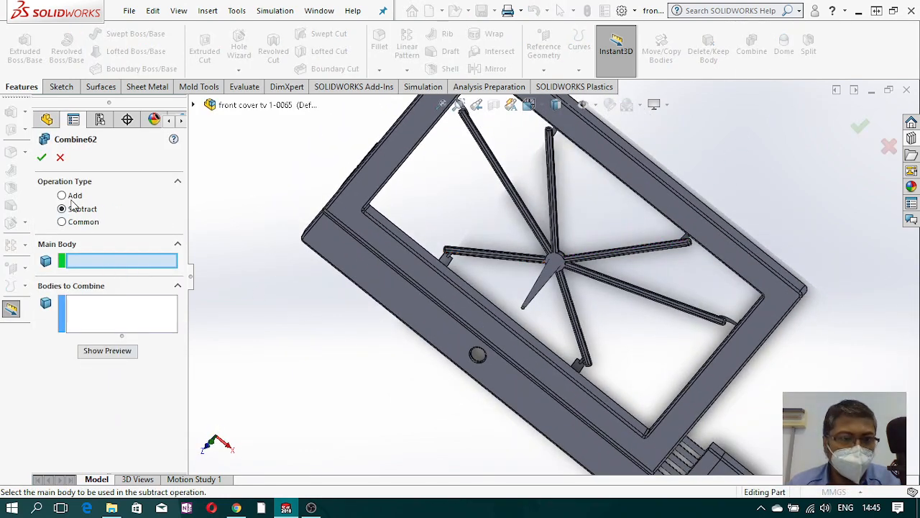
pyautogui.click(71, 197)
pyautogui.click(545, 283)
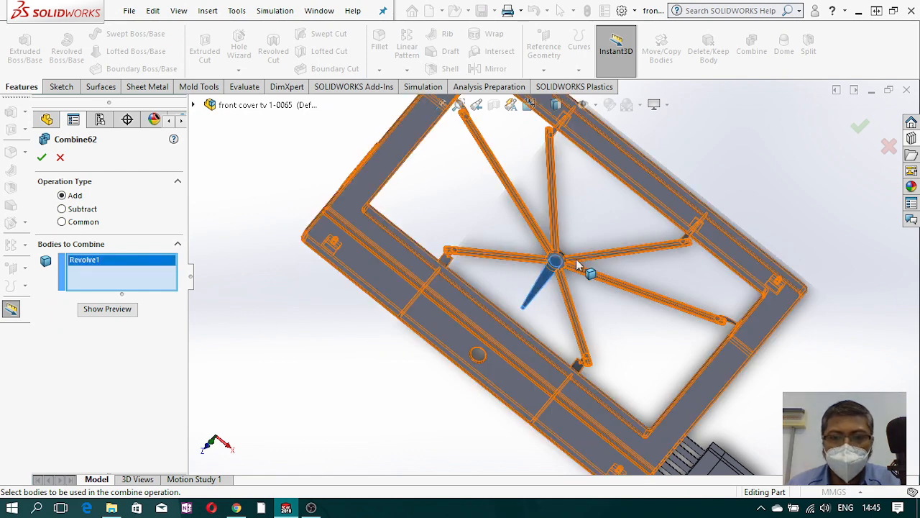
pyautogui.click(579, 264)
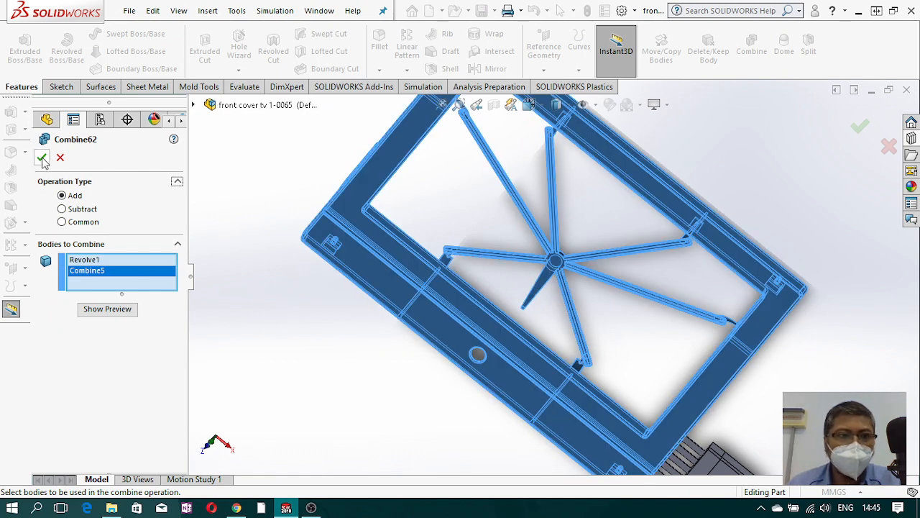
pyautogui.click(42, 158)
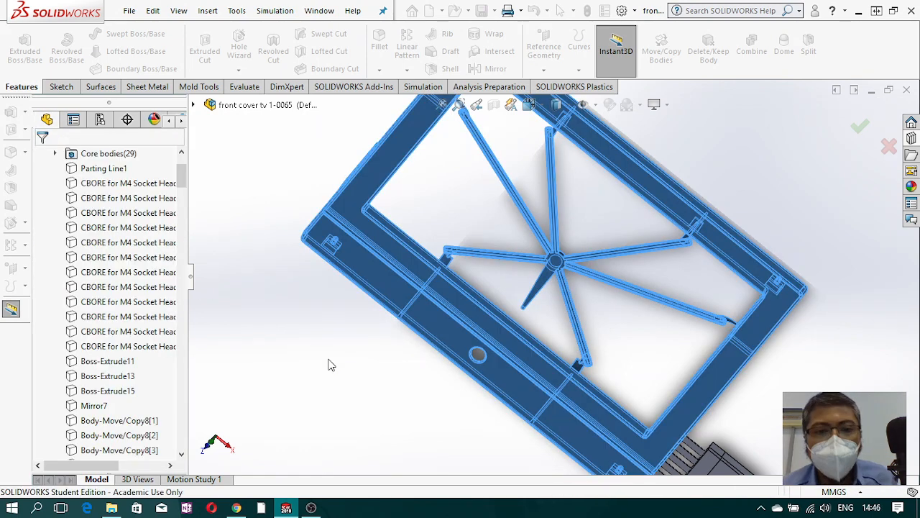
# Step: Examine the joined cover, runner and sprue body from several angles
pyautogui.scroll(5, 737, 184)
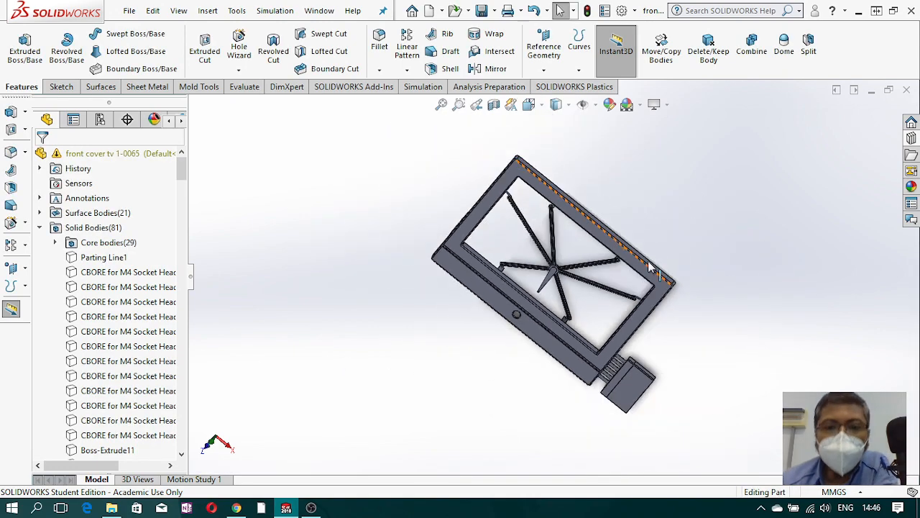
pyautogui.moveTo(618, 267); pyautogui.dragTo(608, 287, button='middle')
pyautogui.scroll(-1, 568, 257)
pyautogui.scroll(-3, 568, 257)
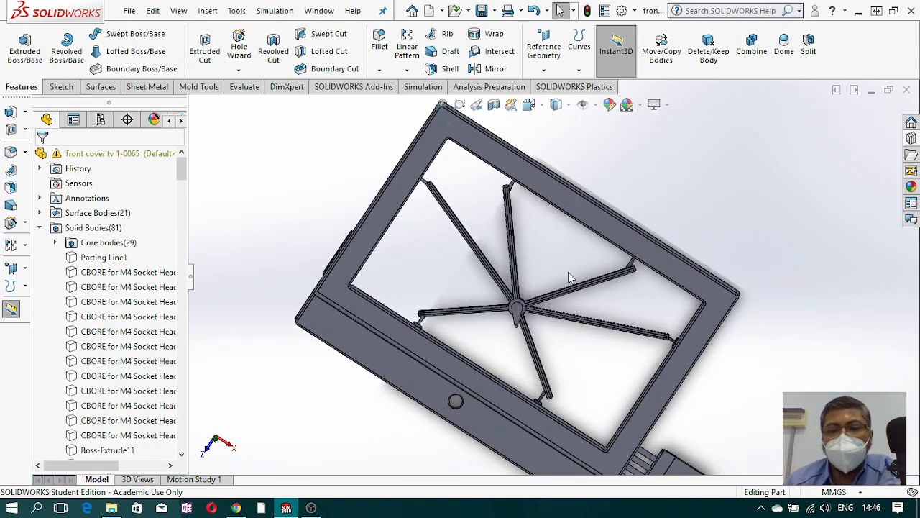
pyautogui.scroll(3, 548, 337)
pyautogui.moveTo(516, 212); pyautogui.dragTo(506, 259, button='middle')
pyautogui.scroll(-3, 505, 255)
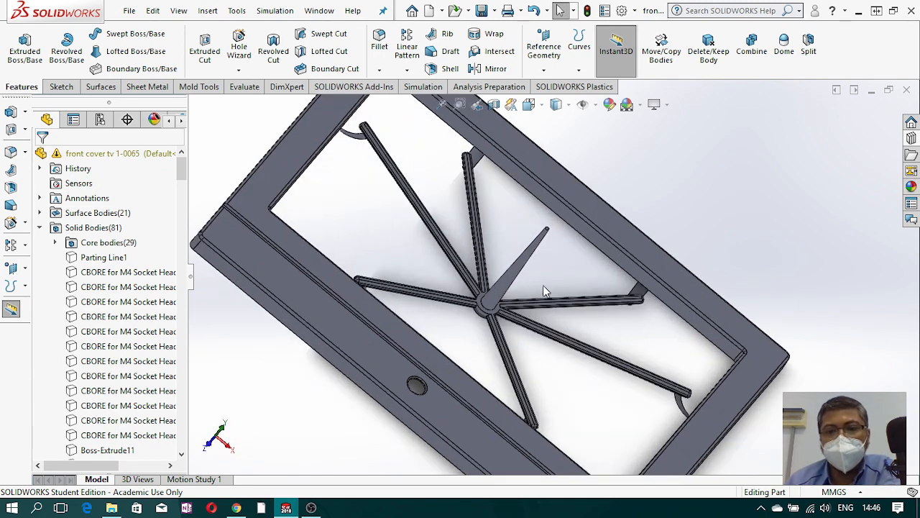
pyautogui.scroll(3, 544, 291)
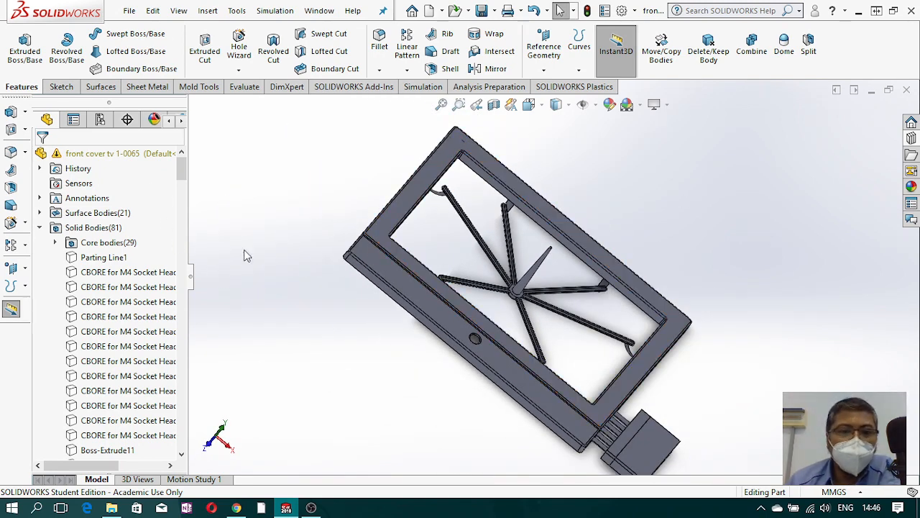
# Step: Hide the joined cover and sprue body Combine62 and show the sprue bushing body Combine61
pyautogui.moveTo(182, 171); pyautogui.dragTo(183, 238)
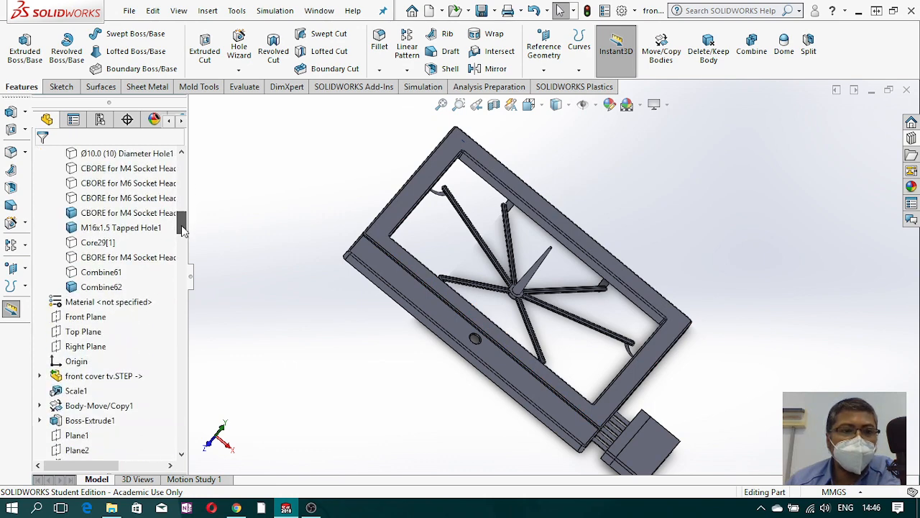
pyautogui.rightClick(108, 287)
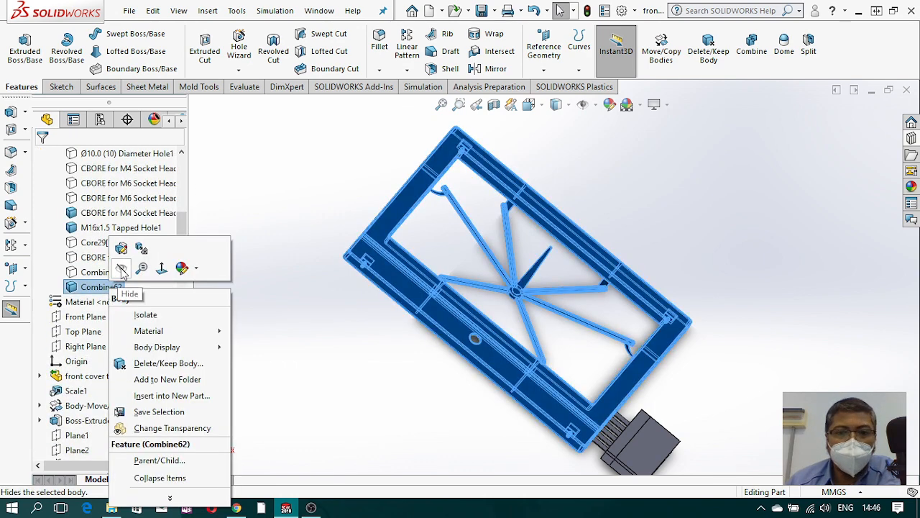
pyautogui.click(121, 269)
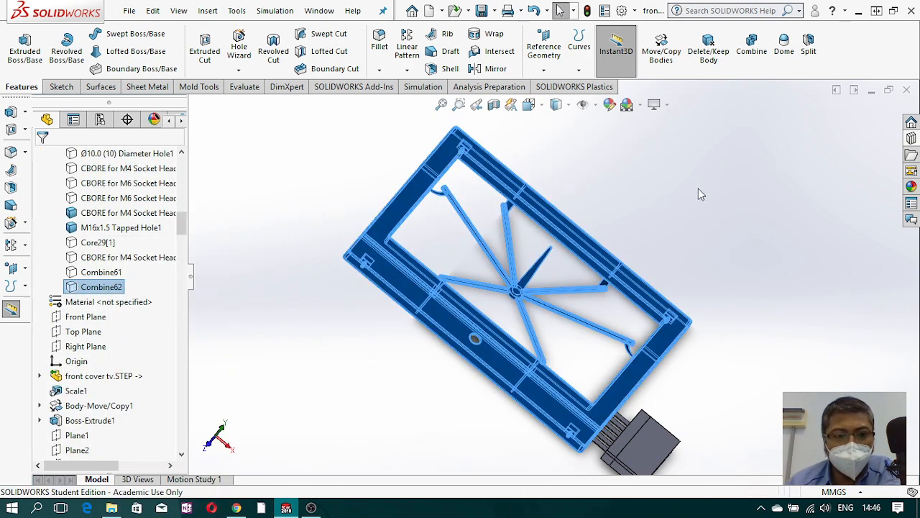
pyautogui.click(102, 276)
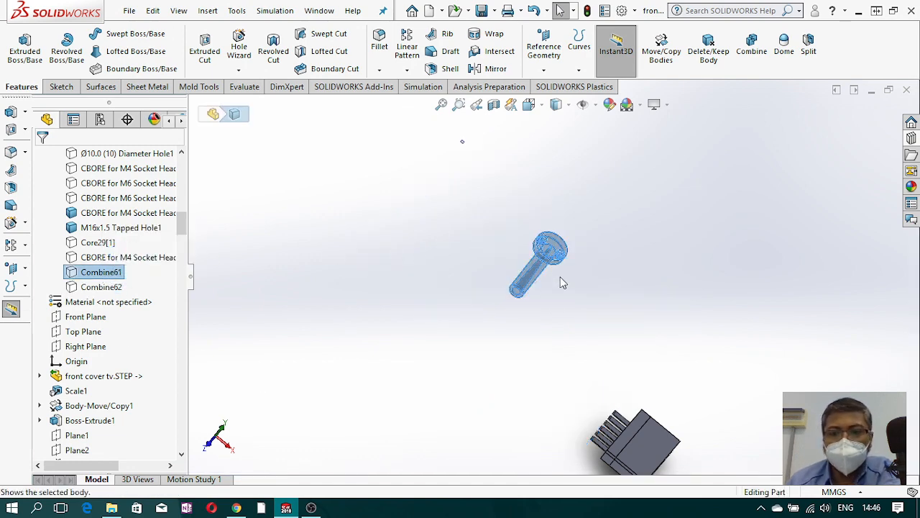
pyautogui.click(583, 267)
pyautogui.moveTo(583, 267); pyautogui.dragTo(586, 233, button='middle')
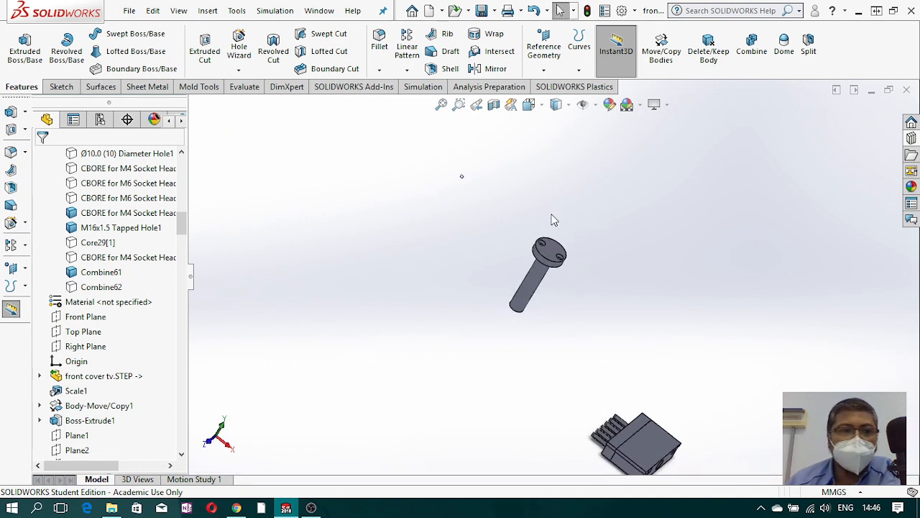
# Step: Start a sketch on the Right Plane and display the model in the Right view as wireframe
pyautogui.click(65, 87)
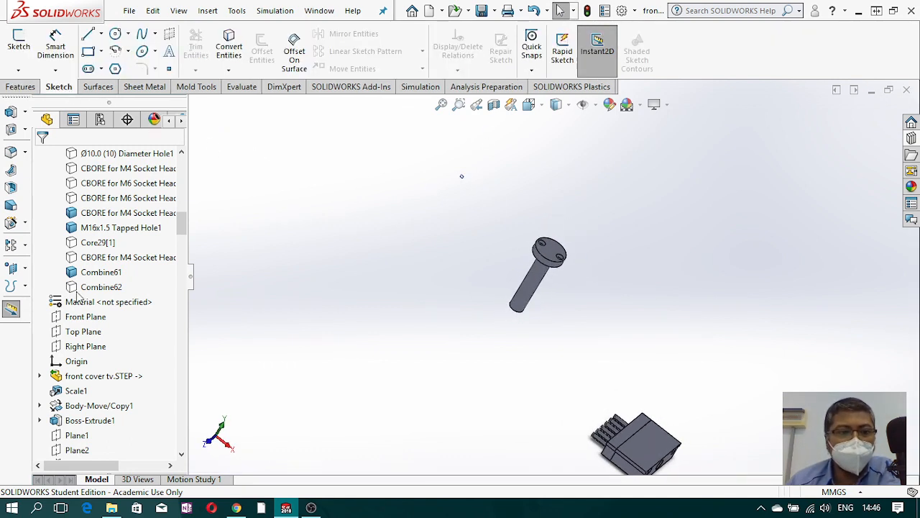
pyautogui.click(87, 350)
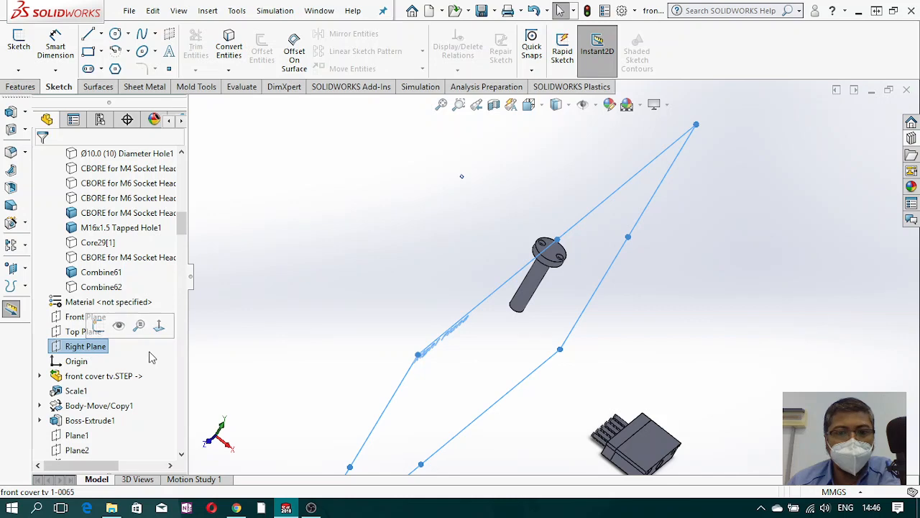
pyautogui.click(20, 45)
pyautogui.click(529, 104)
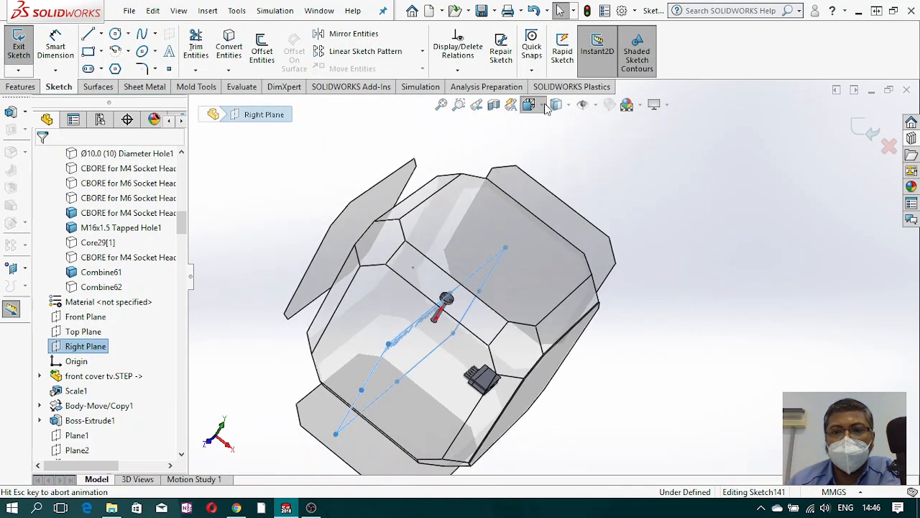
pyautogui.click(604, 181)
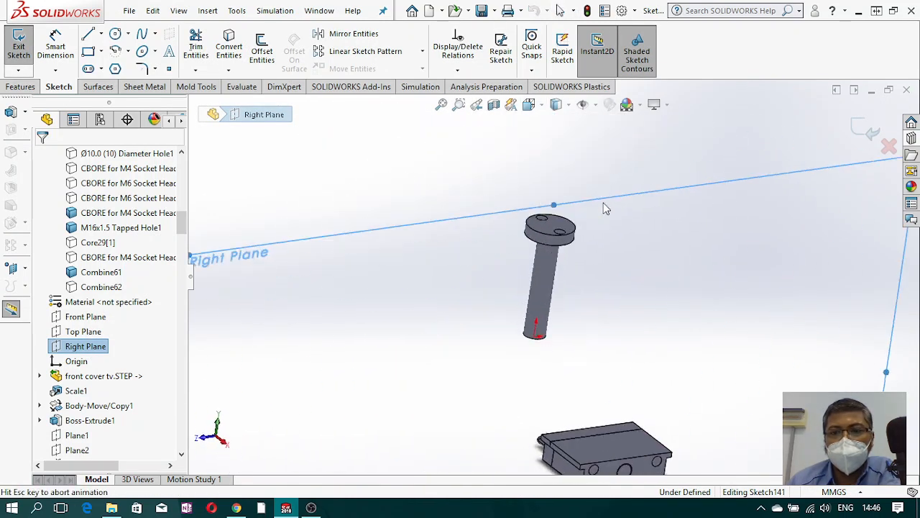
pyautogui.click(570, 108)
pyautogui.click(558, 199)
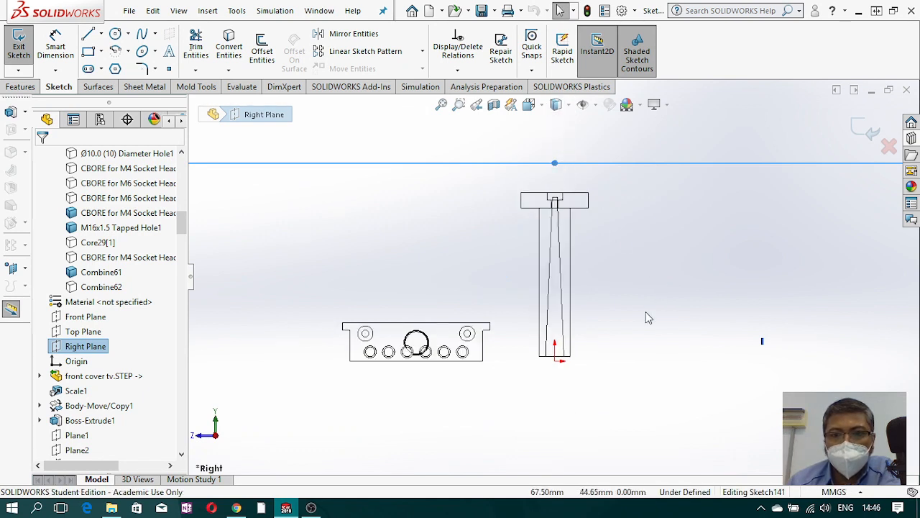
# Step: Sketch a circle of about 41 mm radius centred on the bushing axis above its flange, with its lower edge reaching into the head recess
pyautogui.scroll(-5, 575, 212)
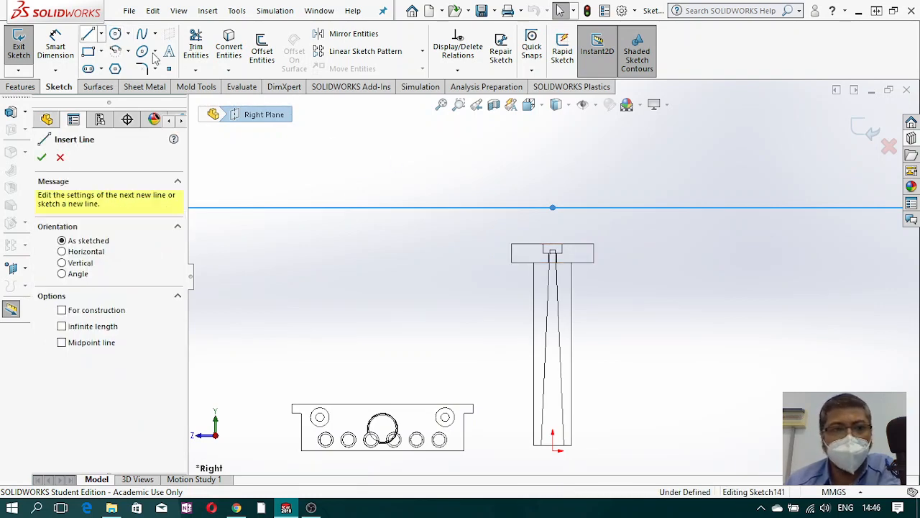
pyautogui.click(115, 34)
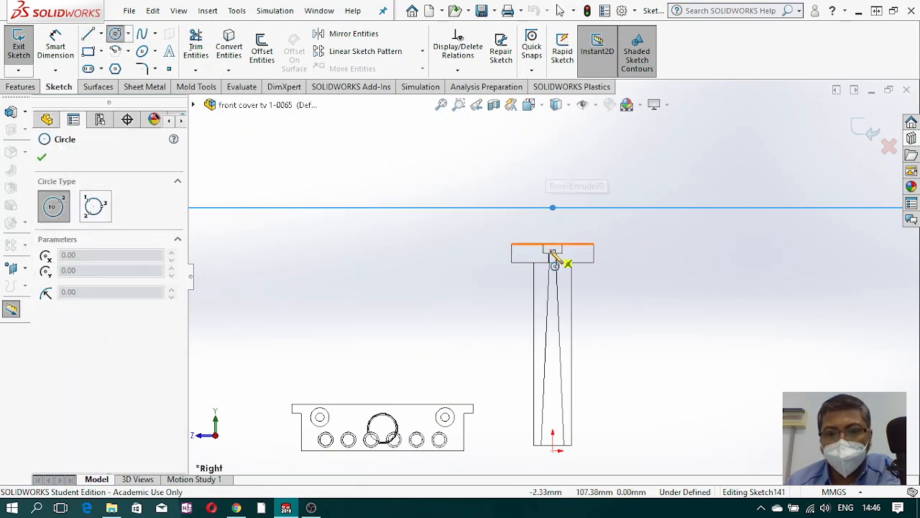
pyautogui.click(553, 171)
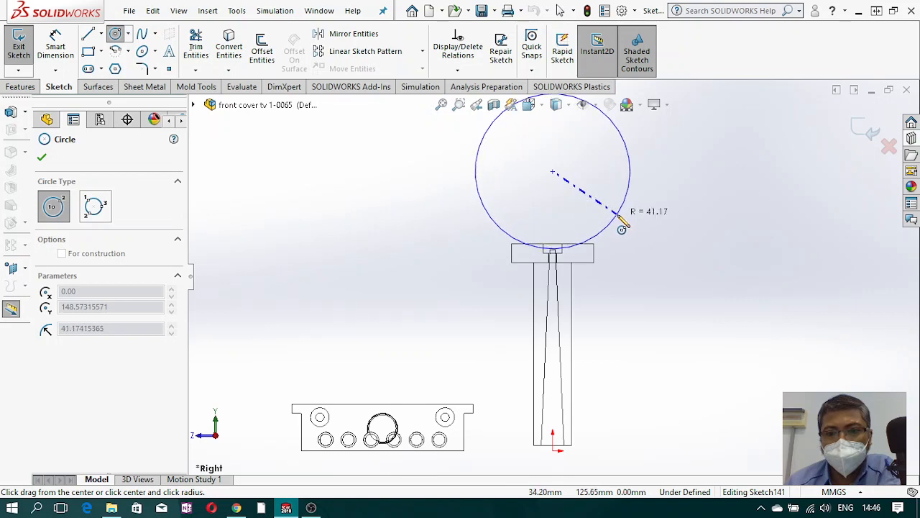
pyautogui.click(622, 224)
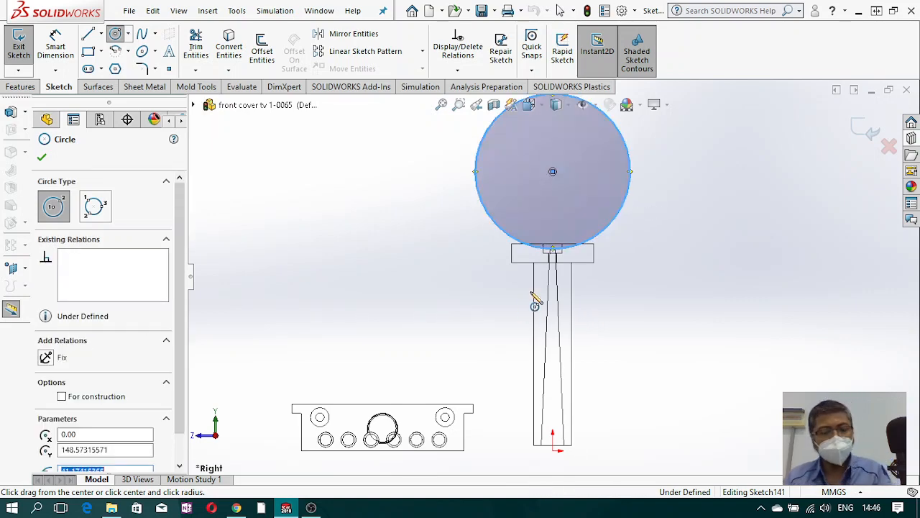
pyautogui.press('Escape')
pyautogui.scroll(-1, 546, 260)
pyautogui.scroll(3, 546, 261)
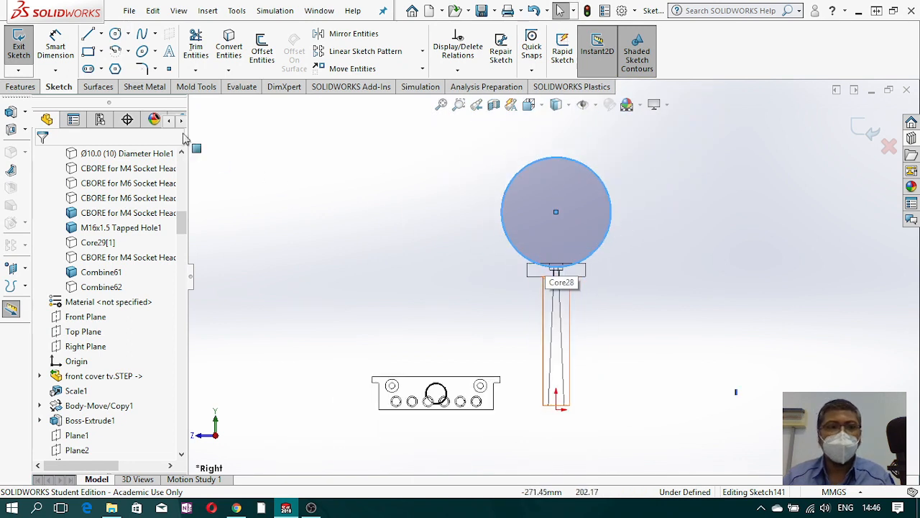
# Step: Draw a vertical diameter line through the circle and trim away the half on the positive Z side
pyautogui.press('l')
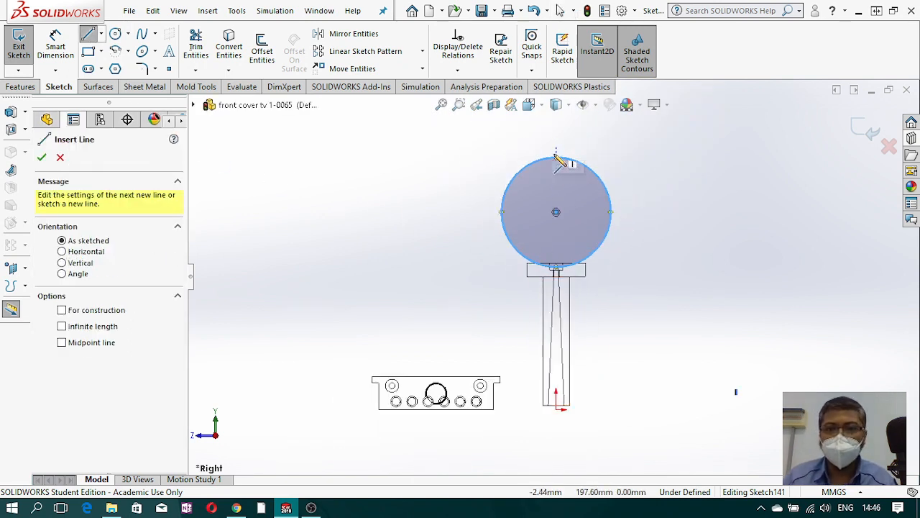
pyautogui.click(556, 158)
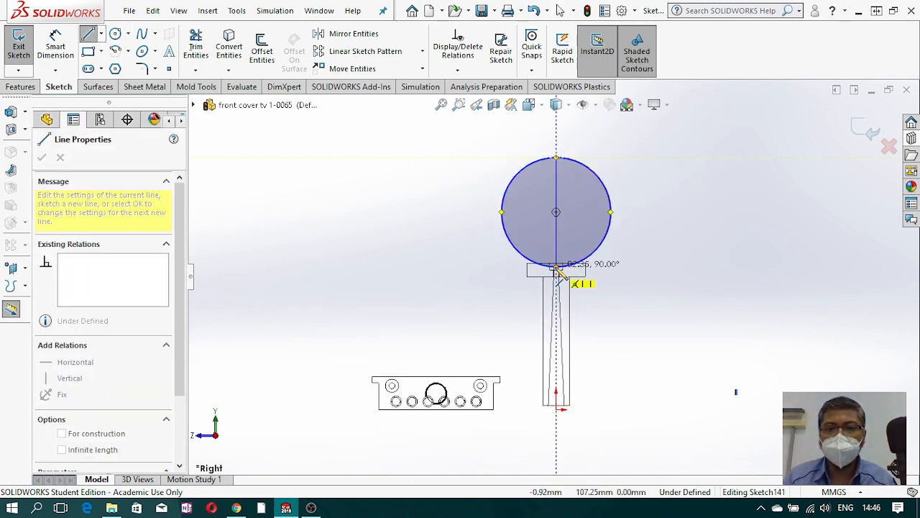
pyautogui.click(555, 266)
pyautogui.press('Escape')
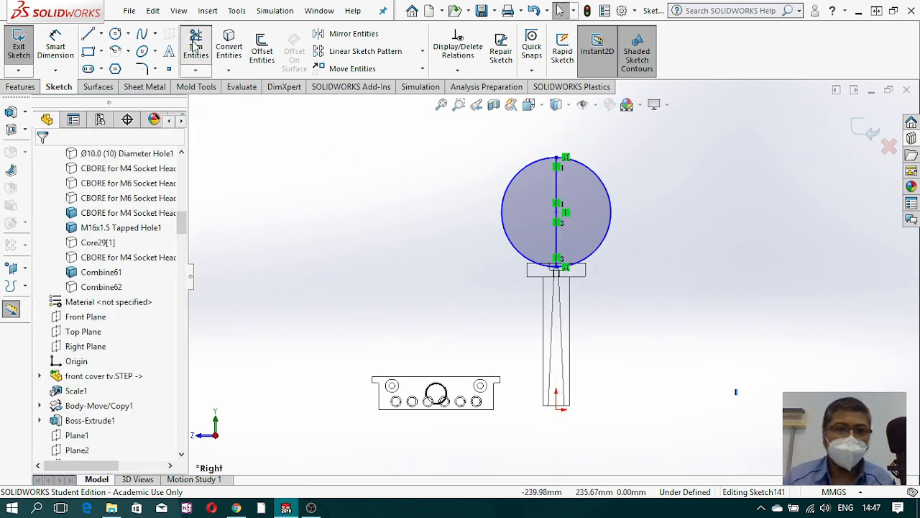
pyautogui.click(196, 47)
pyautogui.click(505, 233)
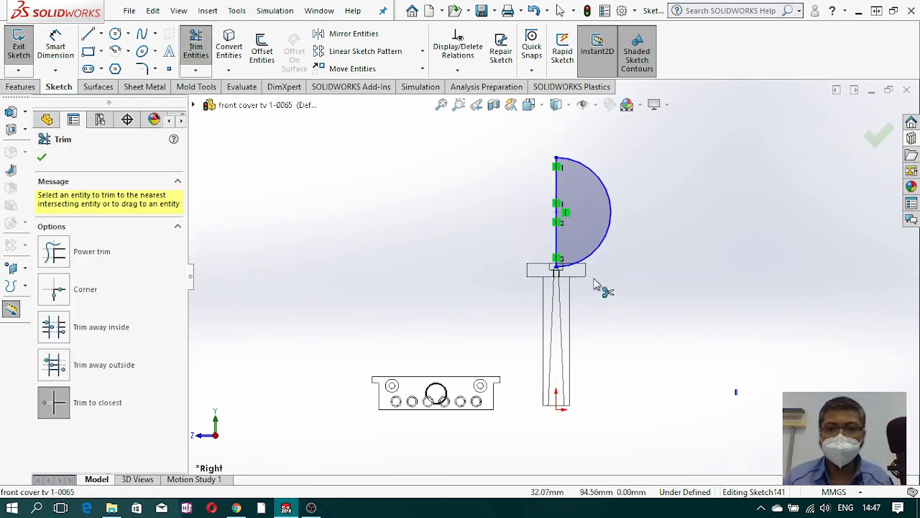
# Step: Make the half-circle's vertical diameter line coincident with the origin at the bottom of the bushing
pyautogui.press('Escape')
pyautogui.click(555, 401)
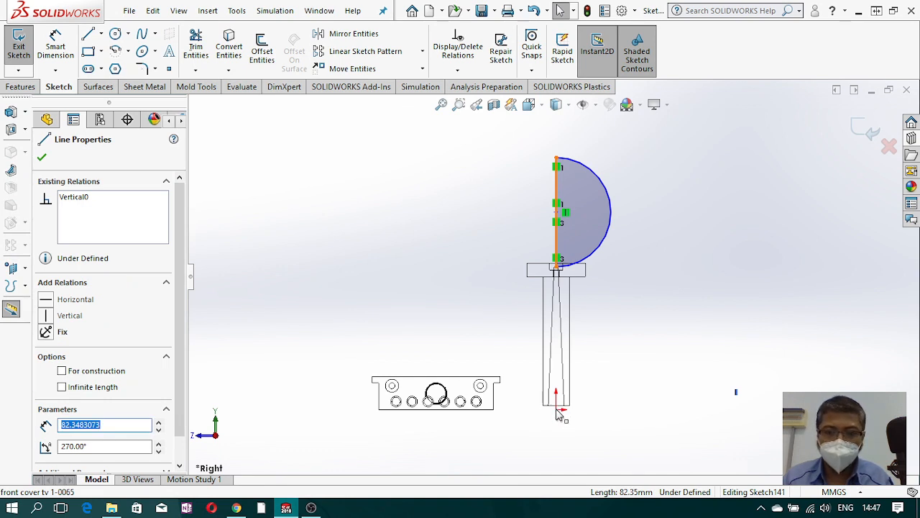
pyautogui.scroll(-3, 560, 414)
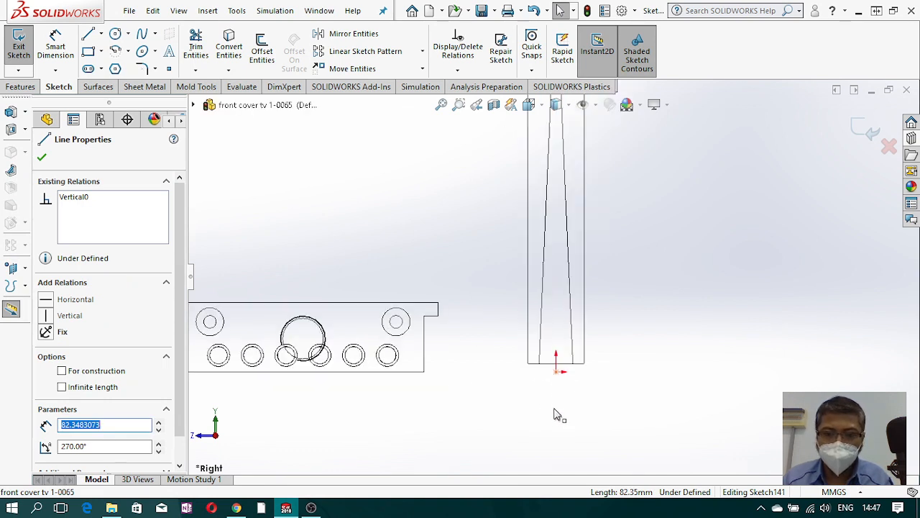
pyautogui.keyDown('ctrl'); pyautogui.click(557, 373); pyautogui.keyUp('ctrl')
pyautogui.click(50, 393)
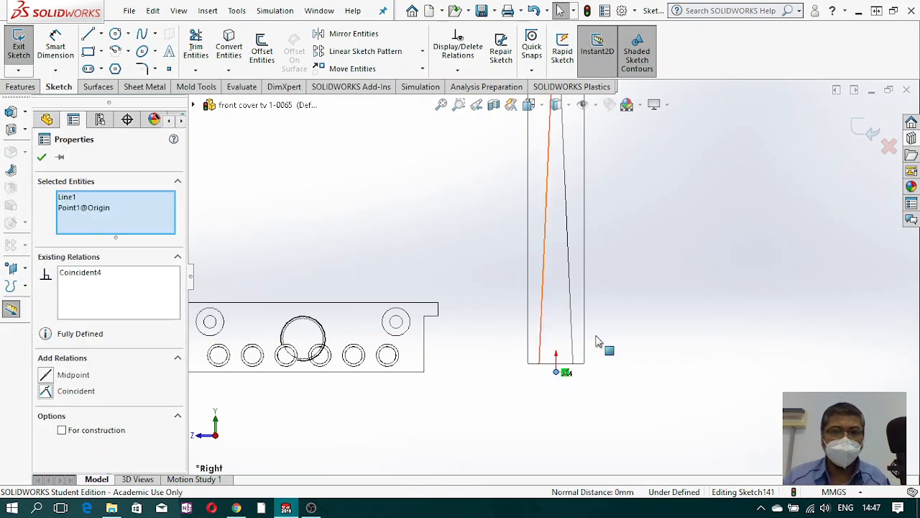
pyautogui.click(596, 350)
# Step: Make the half-circle's arc coincident with the upper corner vertex of the tapered sprue hole in the bushing
pyautogui.scroll(5, 597, 351)
pyautogui.scroll(-3, 556, 229)
pyautogui.scroll(-5, 556, 229)
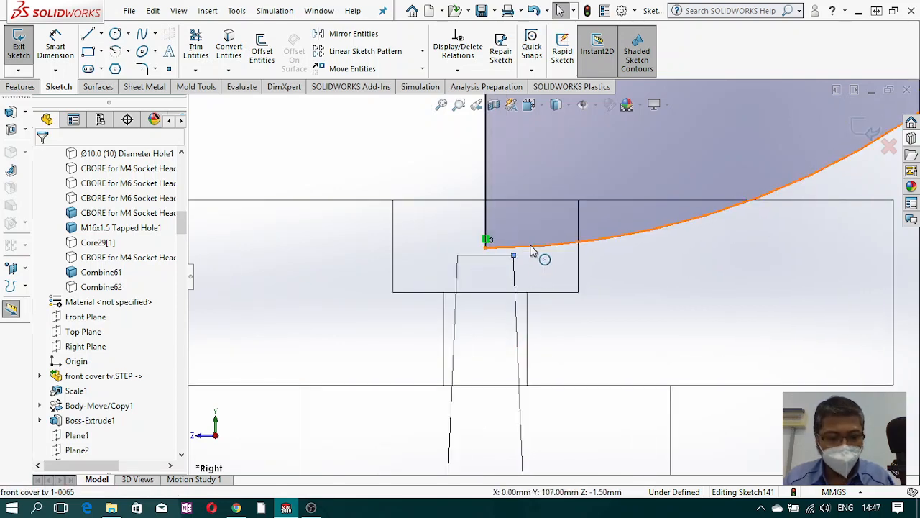
pyautogui.click(532, 250)
pyautogui.keyDown('ctrl'); pyautogui.click(487, 241); pyautogui.keyUp('ctrl')
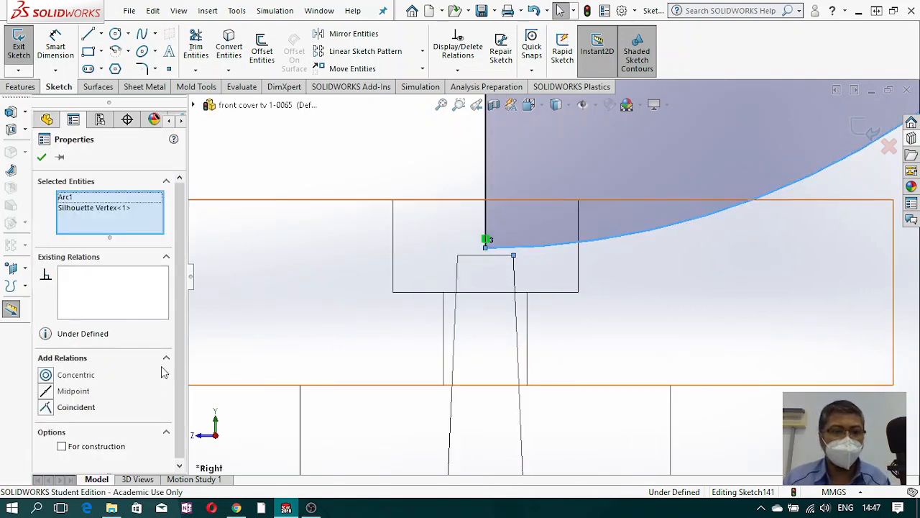
pyautogui.click(49, 412)
pyautogui.scroll(6, 633, 368)
pyautogui.click(640, 279)
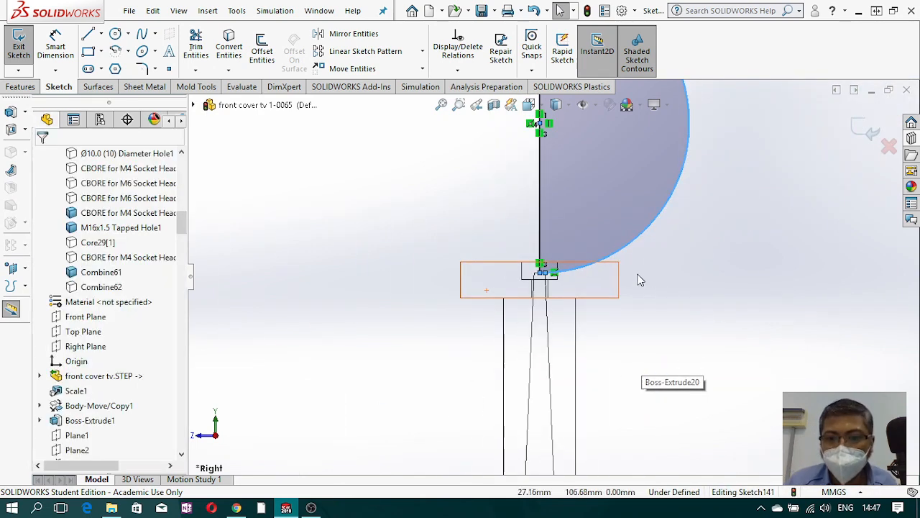
# Step: Dimension the half-circle's arc with a radius of 20 mm
pyautogui.scroll(5, 638, 279)
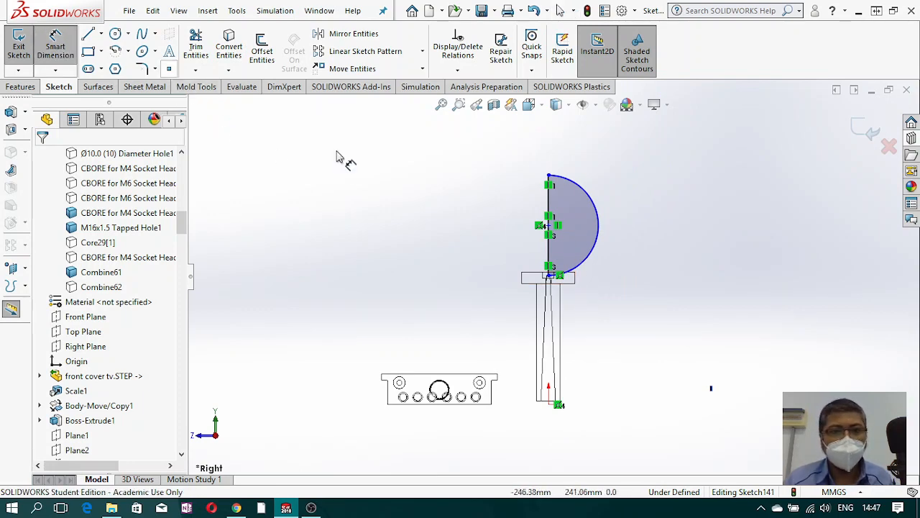
pyautogui.click(594, 248)
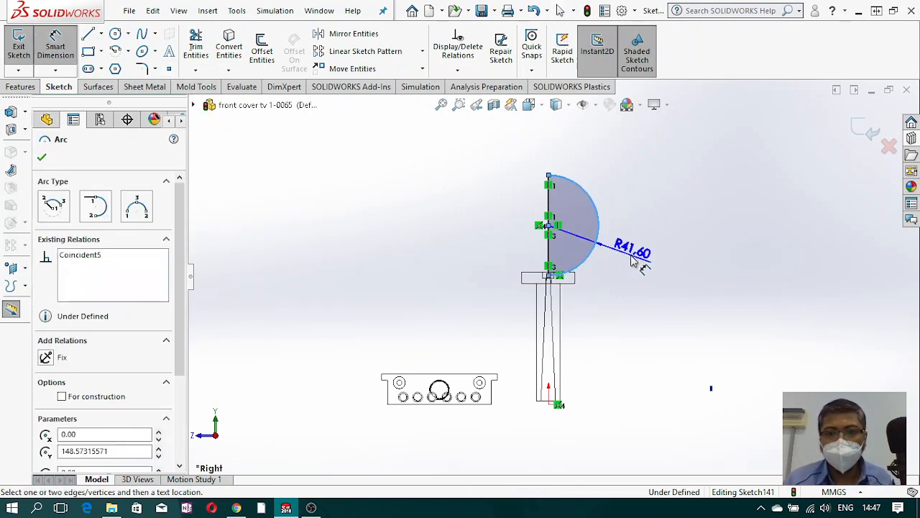
pyautogui.click(635, 252)
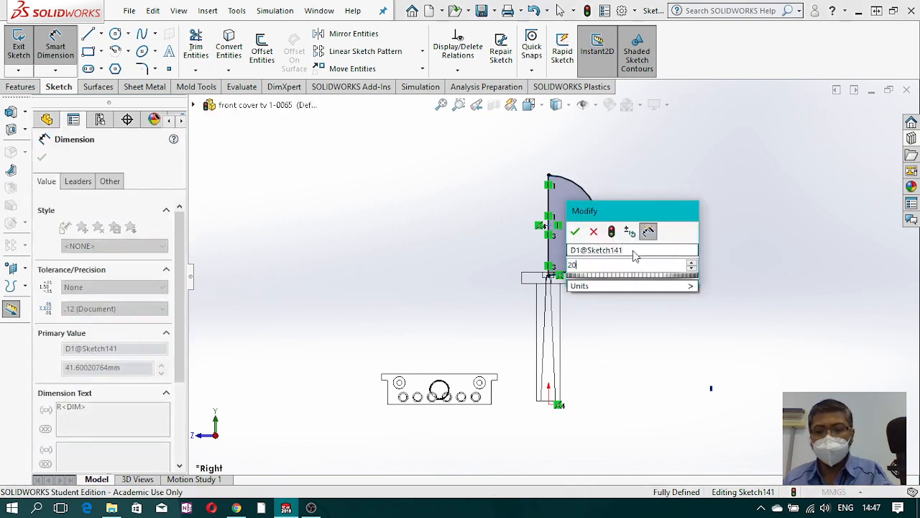
pyautogui.write('20')
pyautogui.press('Escape')
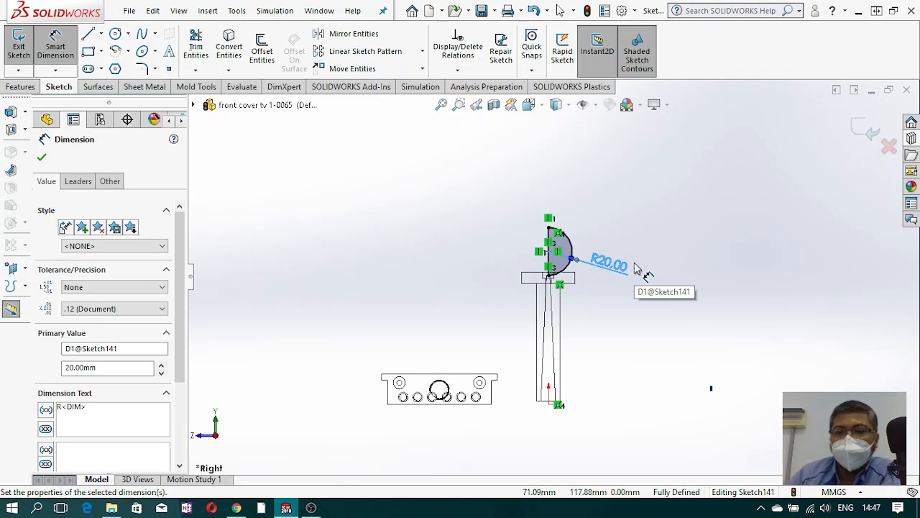
# Step: Set up a 360° revolved cut of the half-circle profile using its vertical diameter line as the axis
pyautogui.scroll(-3, 581, 318)
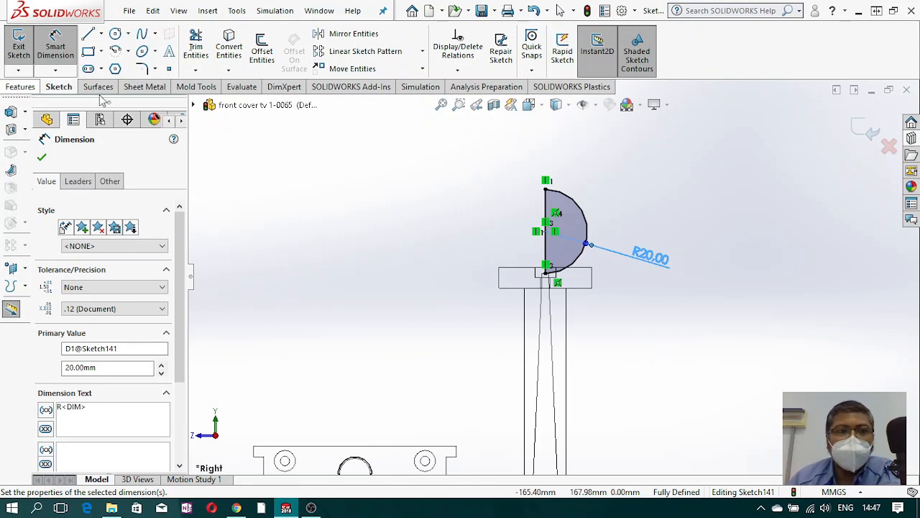
pyautogui.click(21, 87)
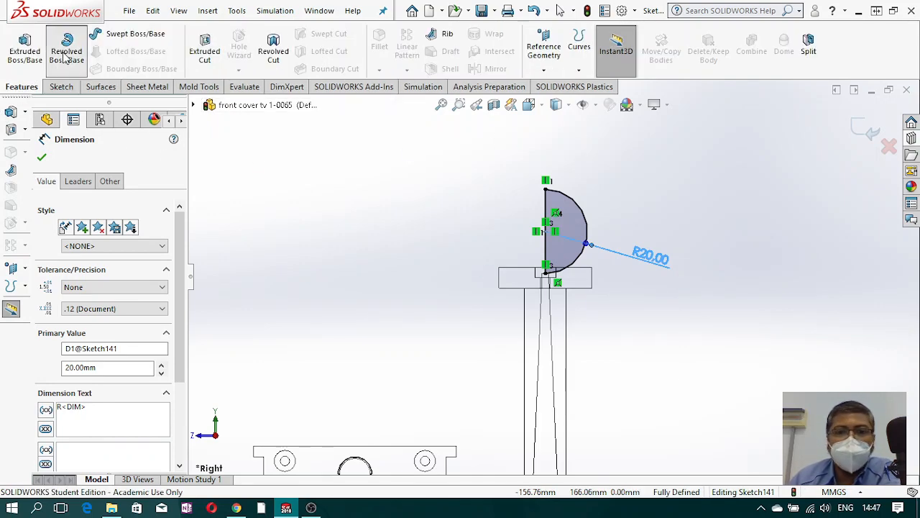
pyautogui.click(66, 58)
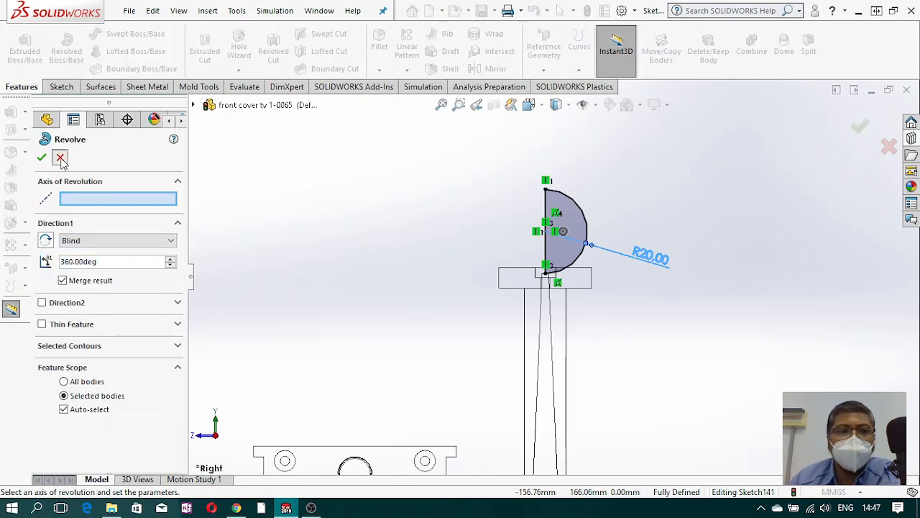
pyautogui.click(60, 156)
pyautogui.click(273, 51)
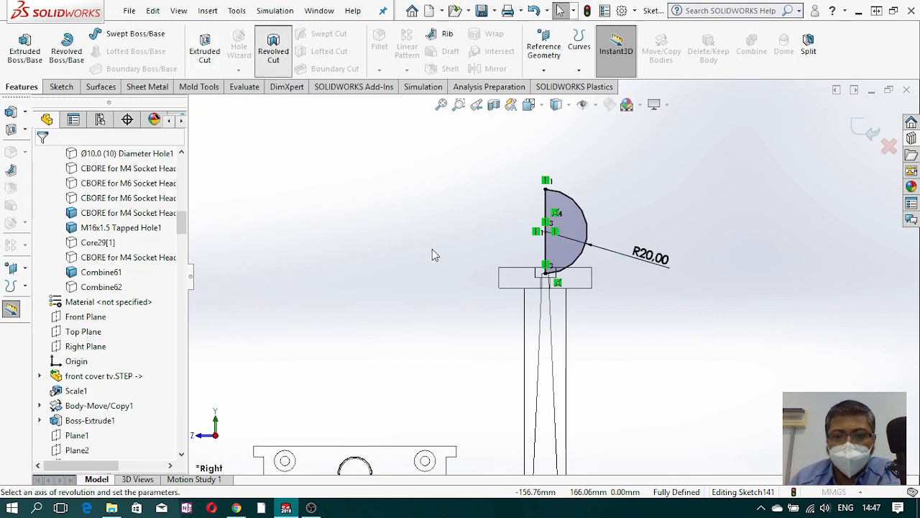
pyautogui.click(548, 248)
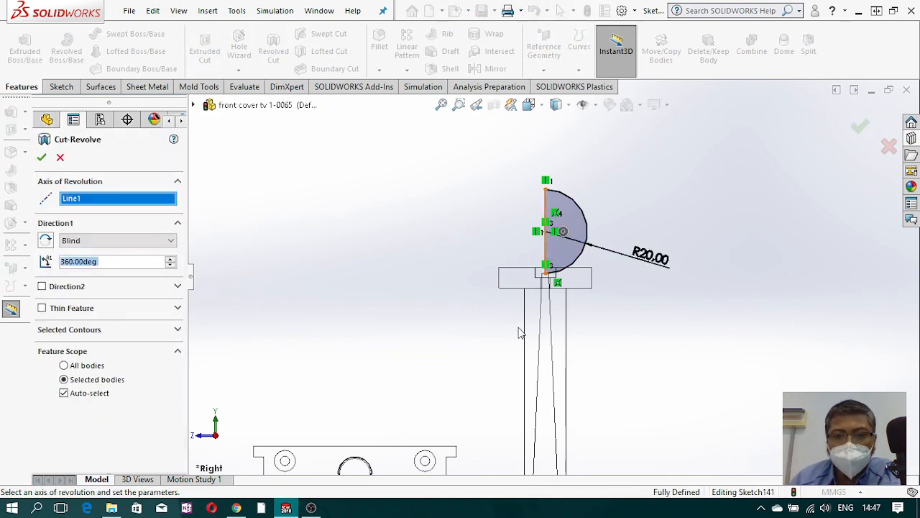
# Step: Shade the model with edges and limit the revolved cut to the sprue bushing body Combine61
pyautogui.moveTo(412, 278); pyautogui.dragTo(468, 273, button='middle')
pyautogui.scroll(5, 438, 273)
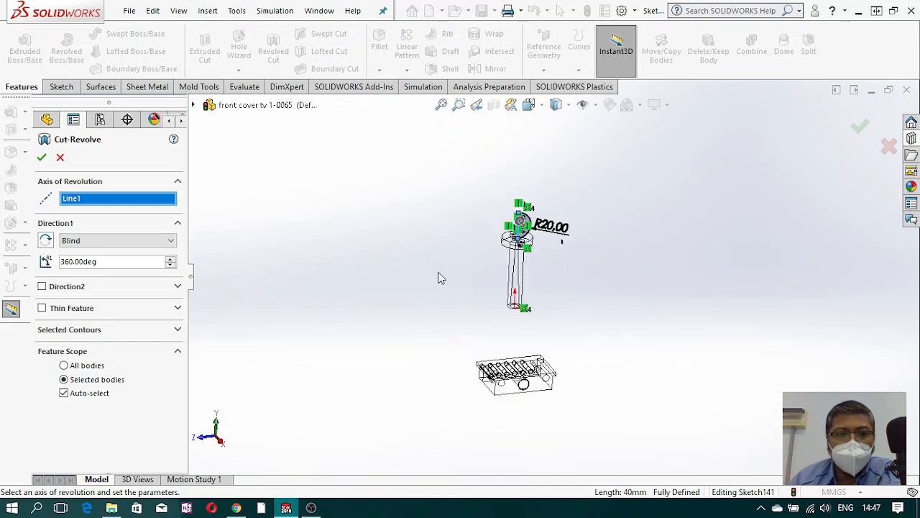
pyautogui.click(557, 105)
pyautogui.click(558, 124)
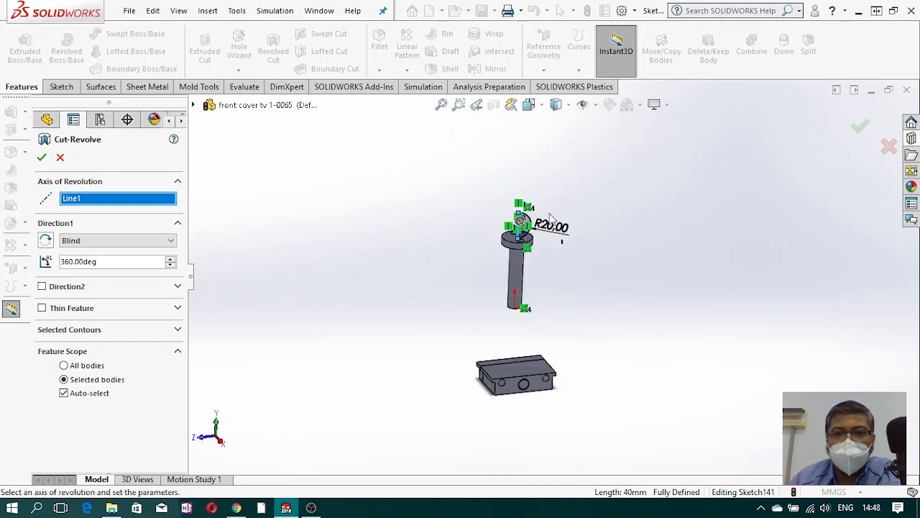
pyautogui.scroll(-4, 515, 258)
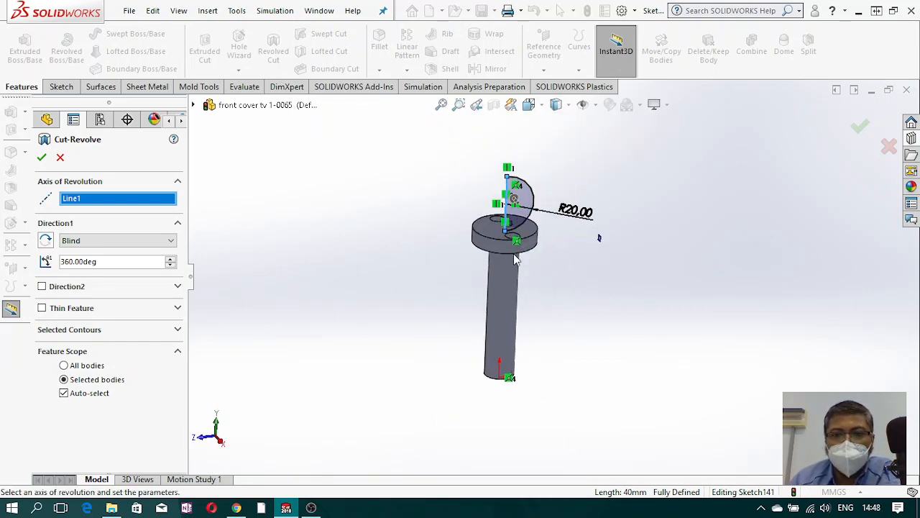
pyautogui.click(63, 393)
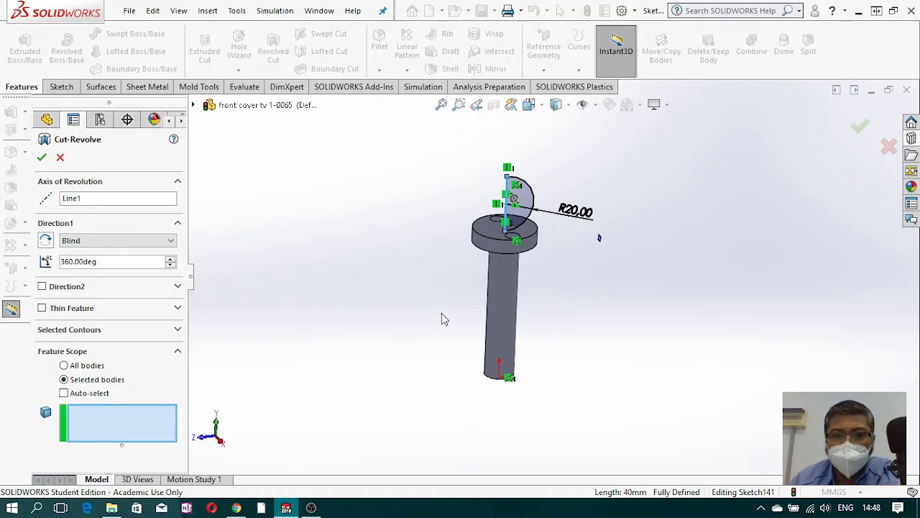
pyautogui.click(499, 280)
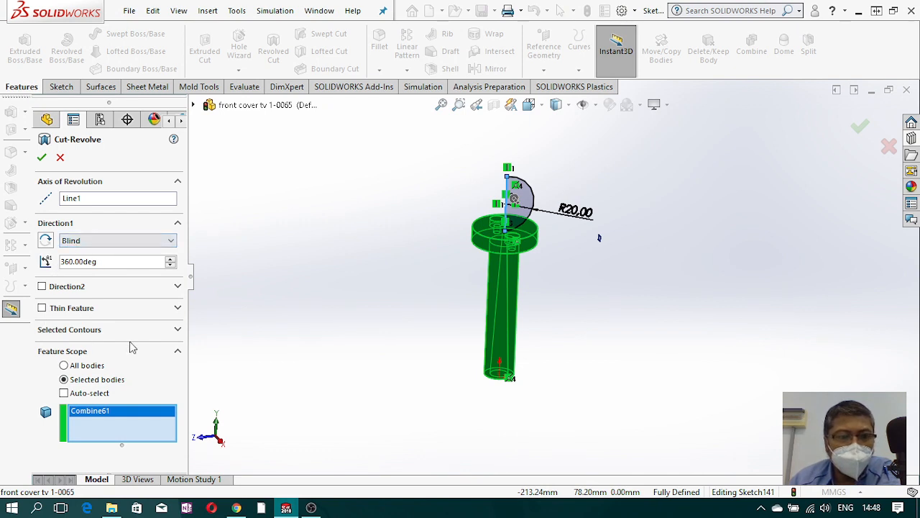
pyautogui.moveTo(445, 267)
pyautogui.mouseDown(button='middle')
pyautogui.moveTo(452, 325)
pyautogui.moveTo(449, 288)
pyautogui.mouseUp(button='middle')
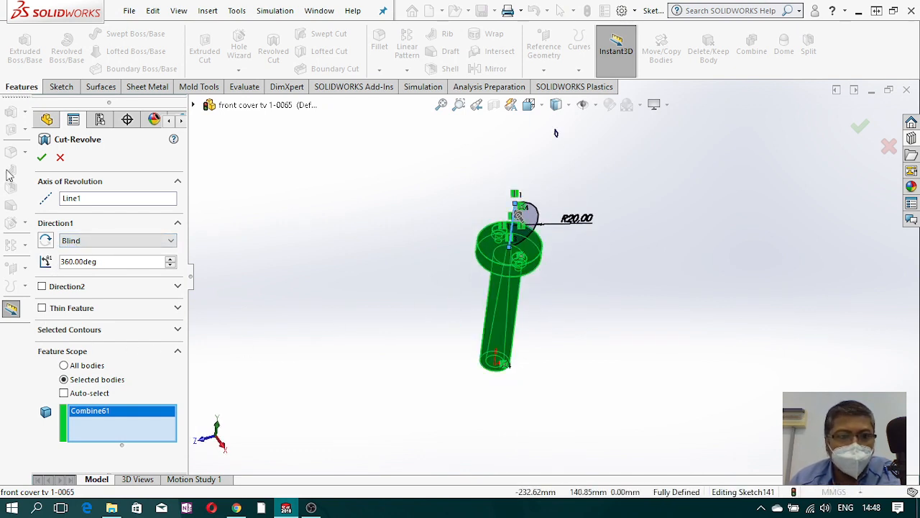
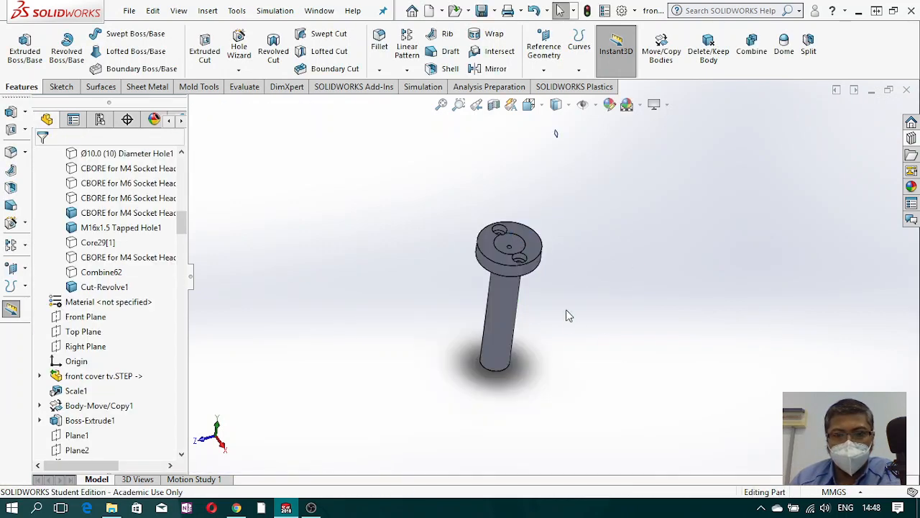
# Step: Examine the spherical recess and the sprue hole in the bushing head from above and at an angle
pyautogui.scroll(-3, 512, 261)
pyautogui.scroll(-2, 496, 231)
pyautogui.moveTo(495, 232); pyautogui.dragTo(504, 269, button='middle')
pyautogui.scroll(-5, 500, 262)
pyautogui.moveTo(527, 232); pyautogui.dragTo(499, 270, button='middle')
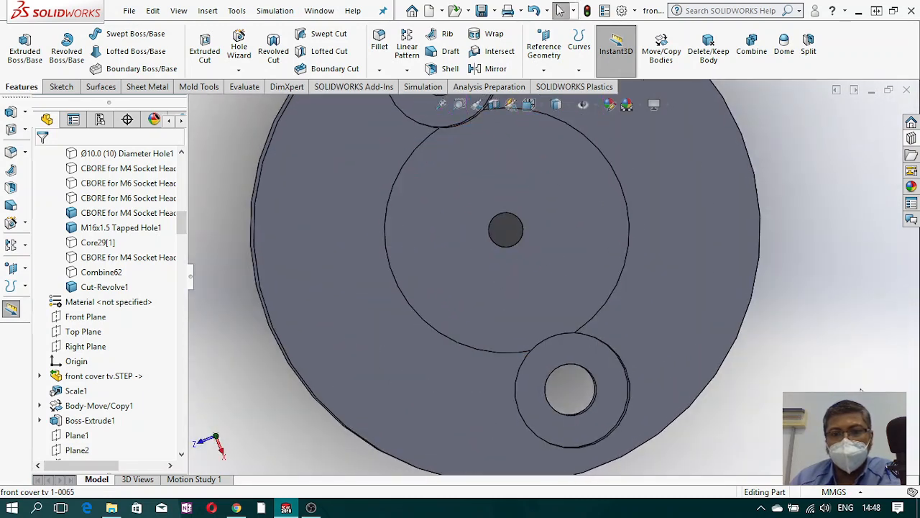
pyautogui.scroll(5, 568, 368)
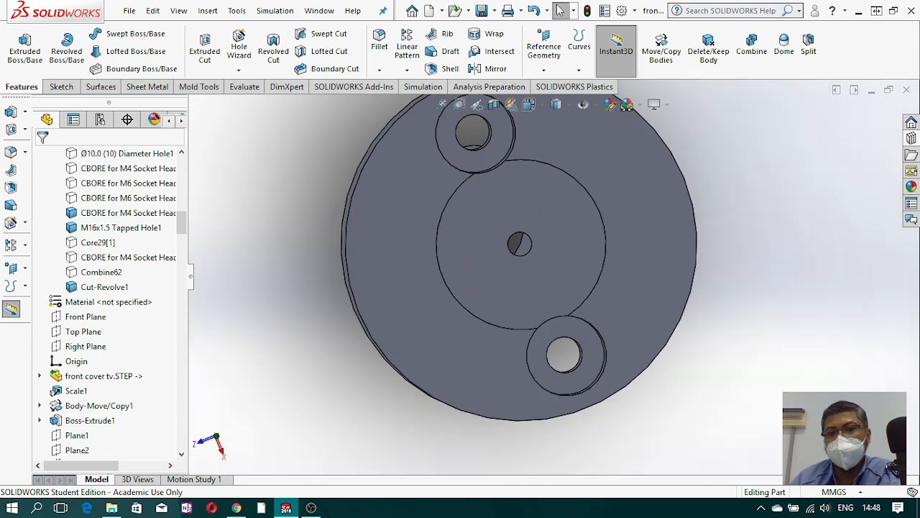
pyautogui.moveTo(567, 368); pyautogui.dragTo(605, 292, button='middle')
pyautogui.scroll(5, 595, 315)
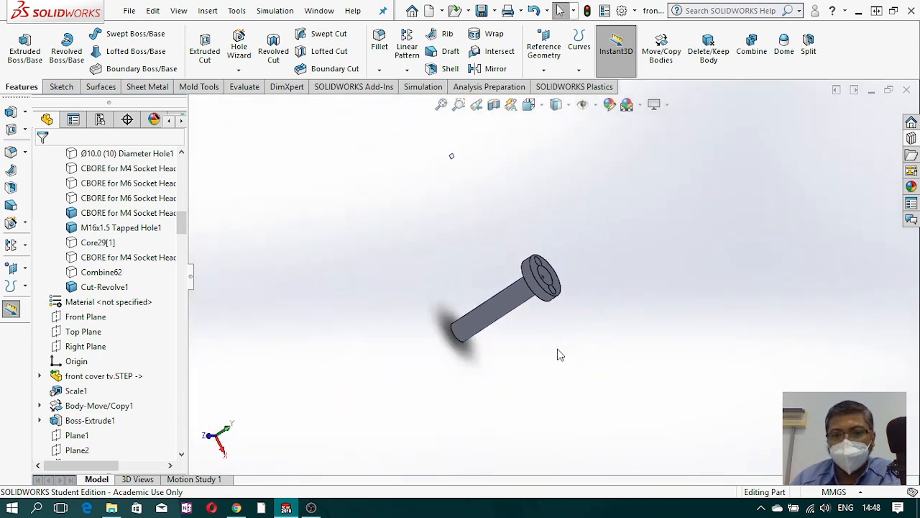
pyautogui.moveTo(558, 352); pyautogui.dragTo(480, 304, button='middle')
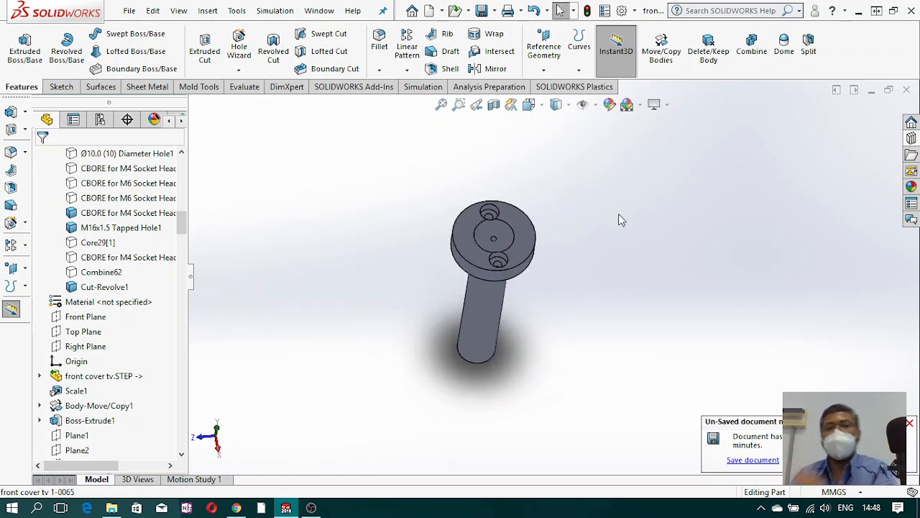
# Step: Show the hidden large plate body that surrounds the sprue bushing, the CBORE for M4 Socket Head body listed above Combine62
pyautogui.scroll(-3, 523, 223)
pyautogui.scroll(3, 523, 223)
pyautogui.scroll(3, 108, 301)
pyautogui.scroll(2, 321, 283)
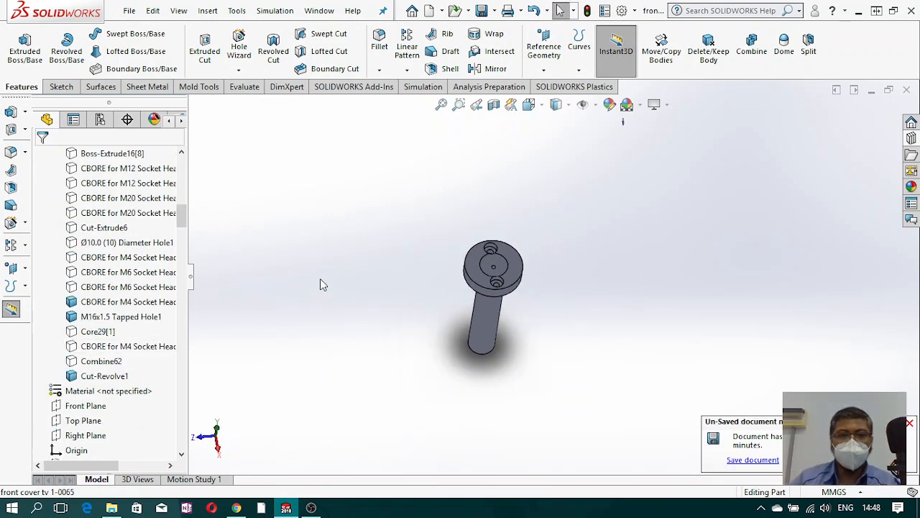
pyautogui.scroll(5, 590, 240)
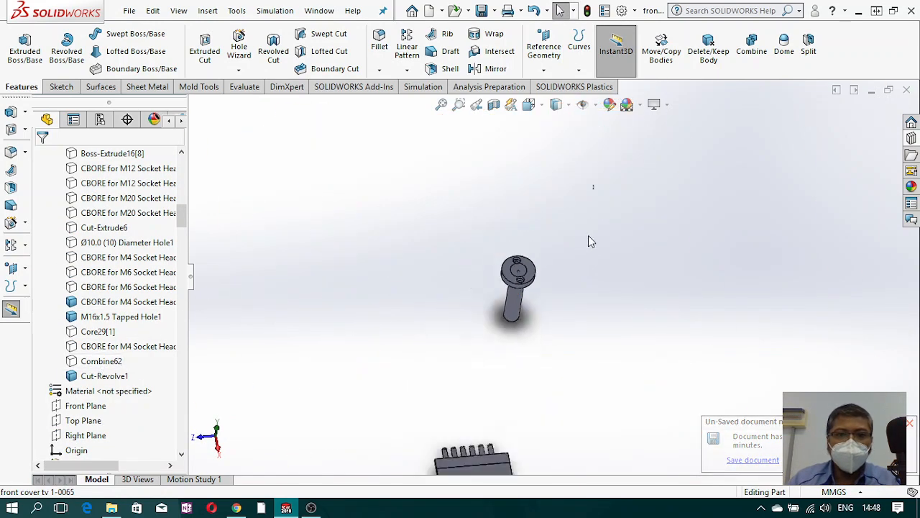
pyautogui.moveTo(556, 273); pyautogui.dragTo(537, 284, button='middle')
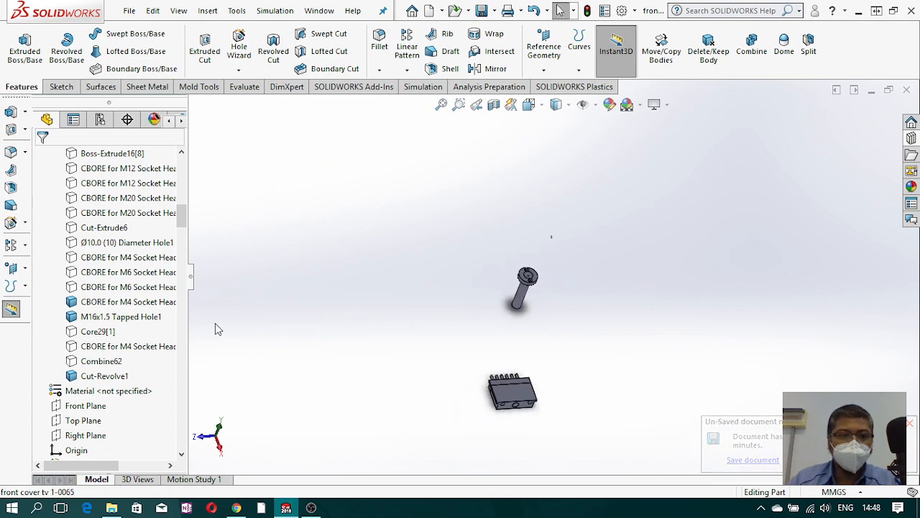
pyautogui.click(128, 347)
pyautogui.click(139, 329)
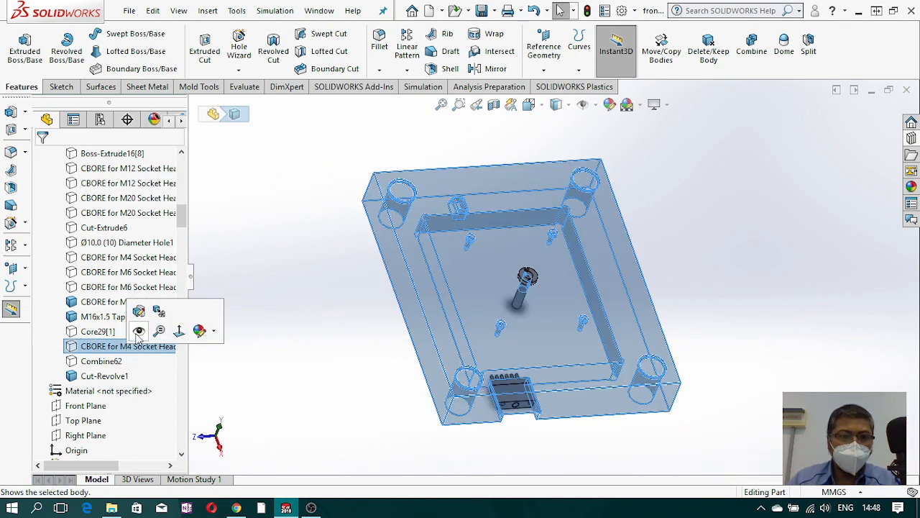
pyautogui.click(751, 266)
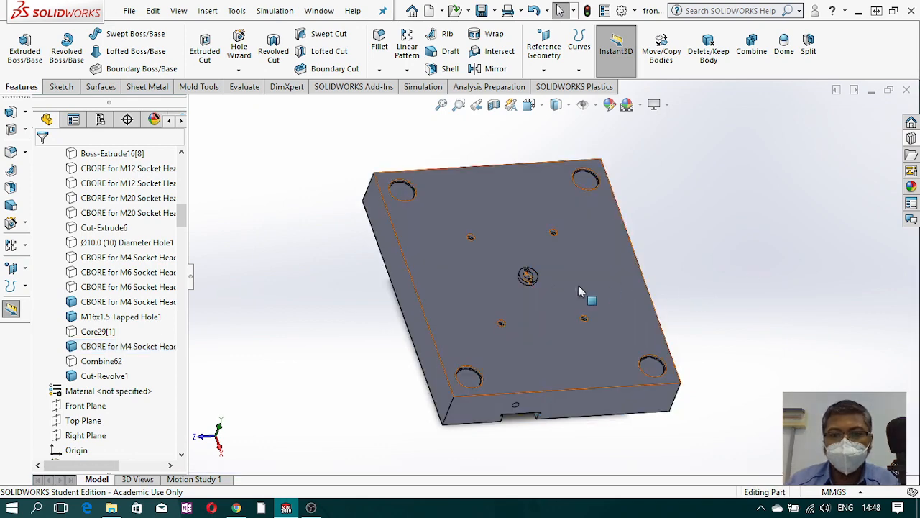
# Step: Start a sketch on the large plate's upper face and display the model in the Top view
pyautogui.click(61, 86)
pyautogui.click(19, 45)
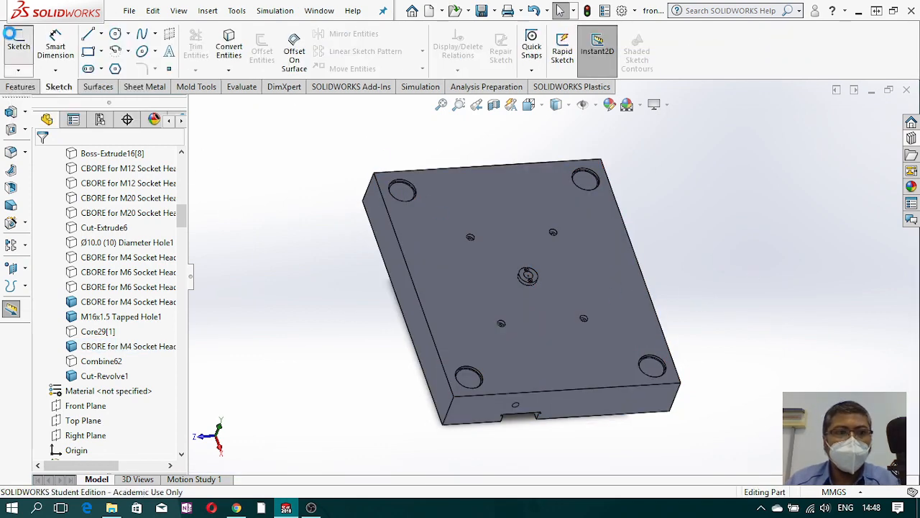
pyautogui.click(452, 277)
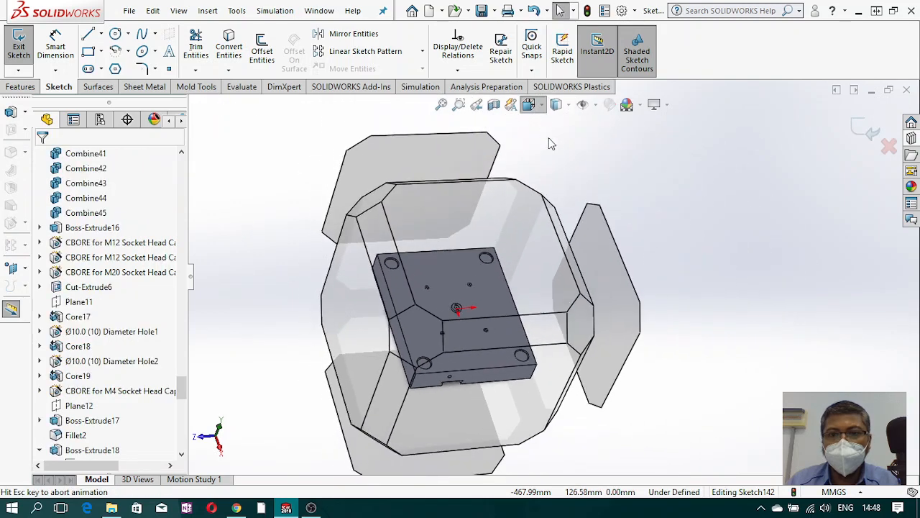
pyautogui.click(606, 179)
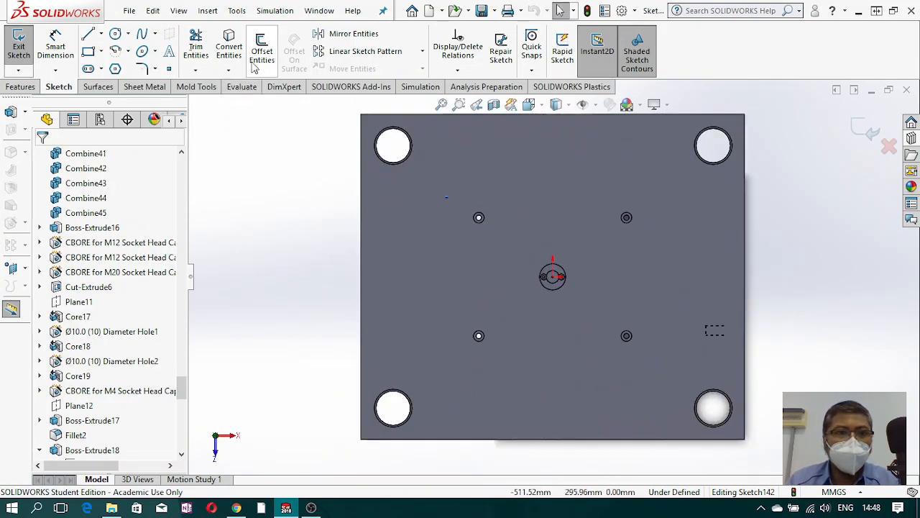
# Step: Sketch a circle about 100 mm in diameter around the sprue bushing, centred on the origin
pyautogui.click(115, 35)
pyautogui.scroll(-5, 552, 276)
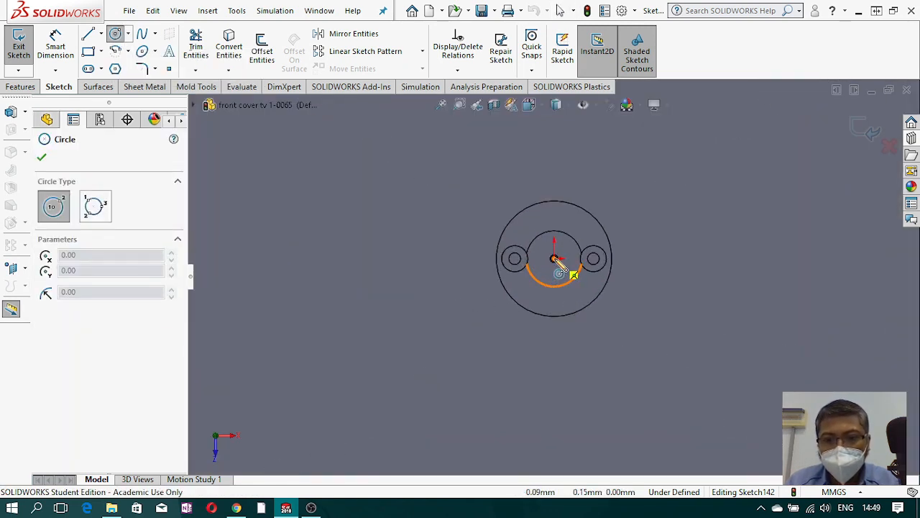
pyautogui.click(554, 260)
pyautogui.scroll(3, 678, 319)
pyautogui.click(642, 291)
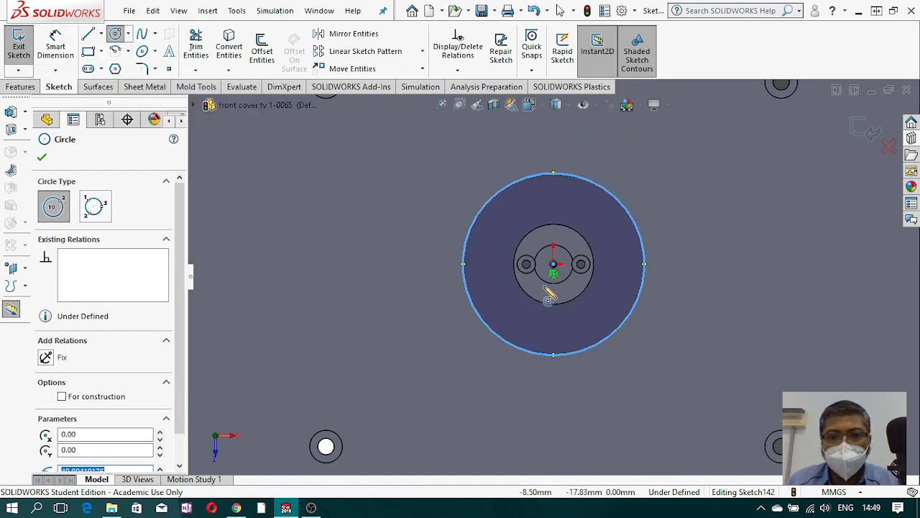
pyautogui.scroll(-4, 548, 295)
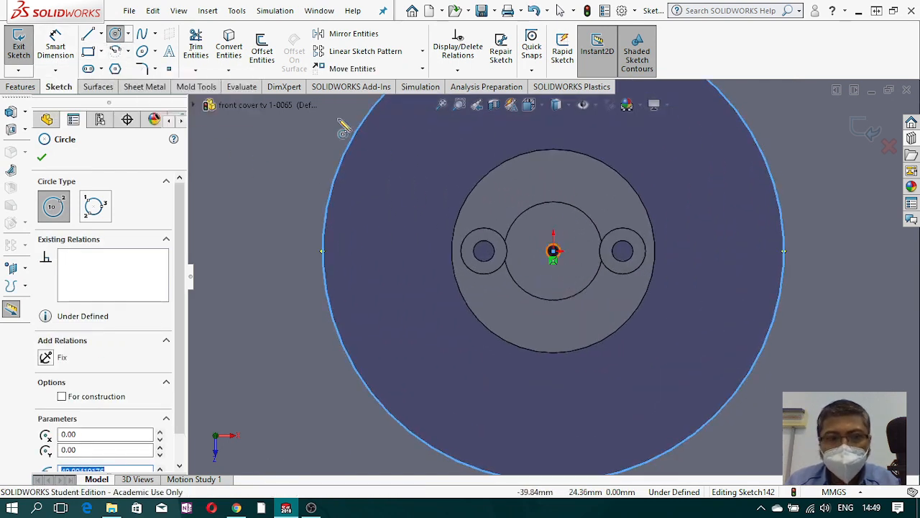
# Step: Offset the circle outward by 10 mm with the offset dimension added
pyautogui.click(262, 52)
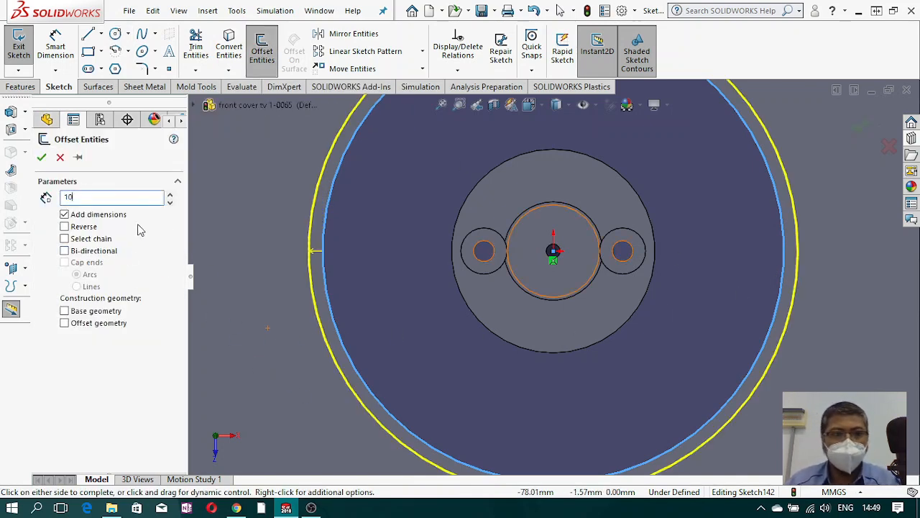
pyautogui.write('10')
pyautogui.press('Return')
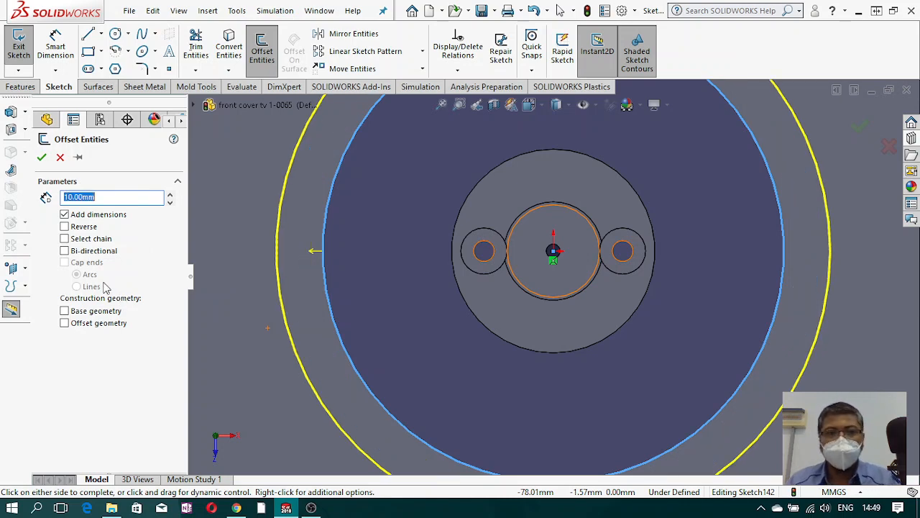
pyautogui.click(42, 157)
# Step: Dimension the outer circle's diameter as 100 mm
pyautogui.click(56, 47)
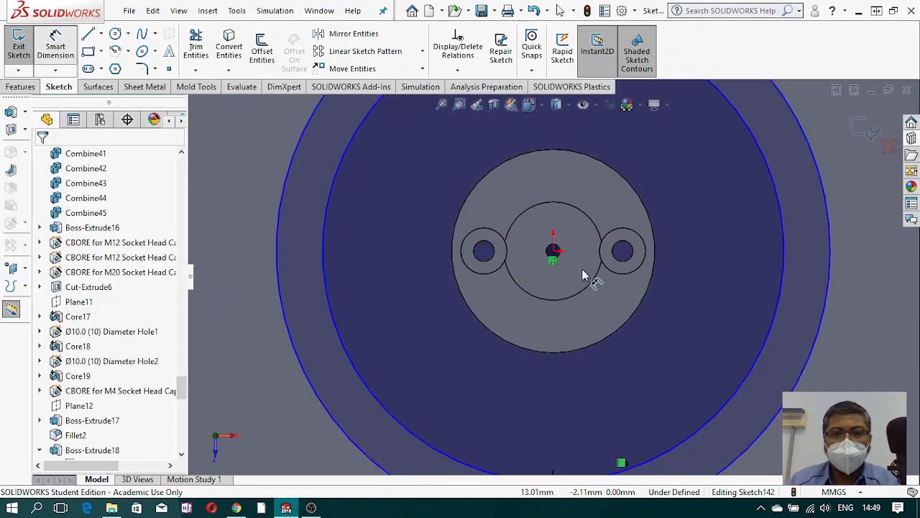
pyautogui.press('f')
pyautogui.click(626, 206)
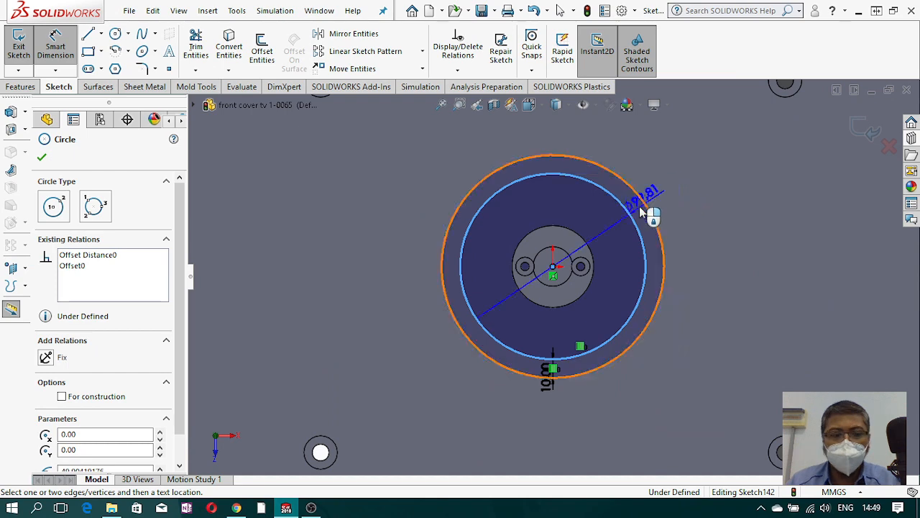
pyautogui.press('Escape')
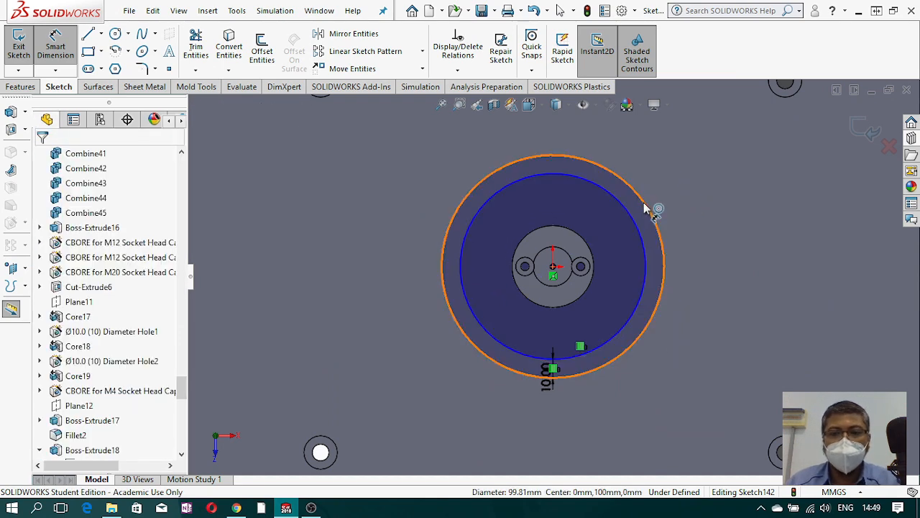
pyautogui.click(645, 208)
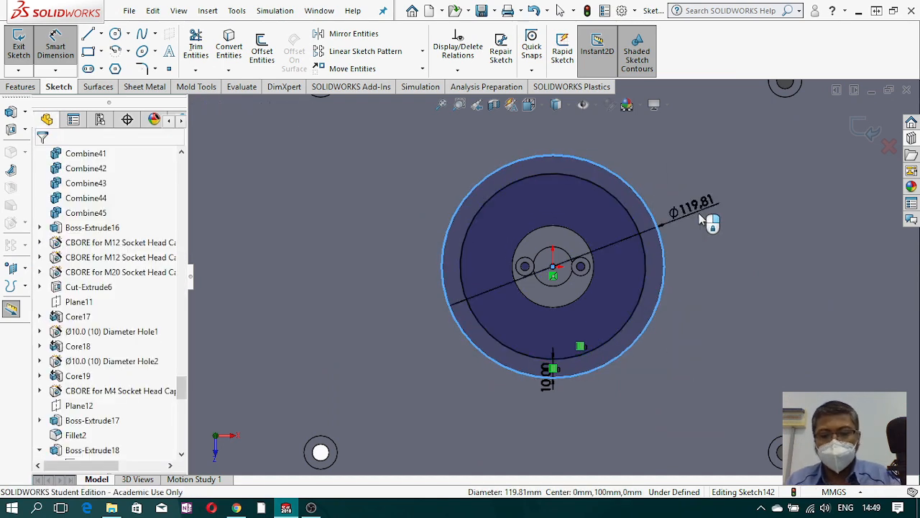
pyautogui.click(696, 214)
pyautogui.press('Return')
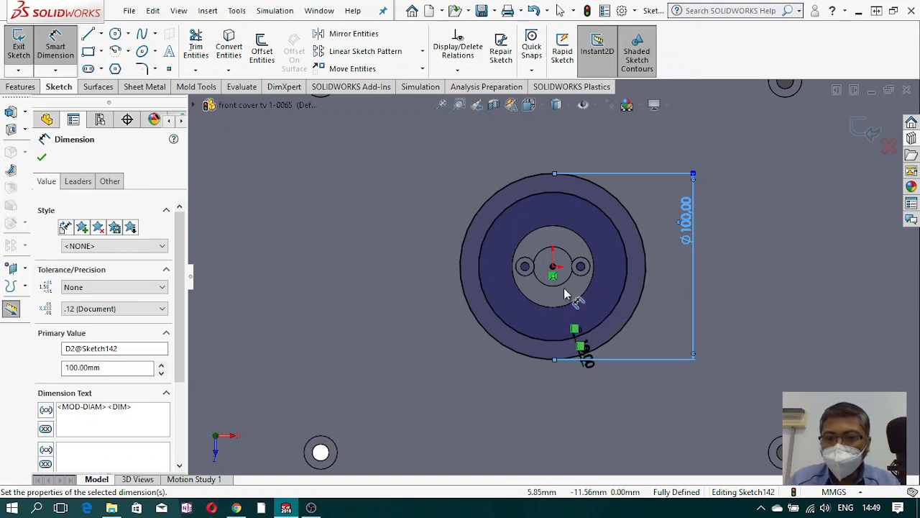
# Step: Extrude the ring profile 10 mm from the plate face as a separate body, without merging the result
pyautogui.scroll(7, 637, 321)
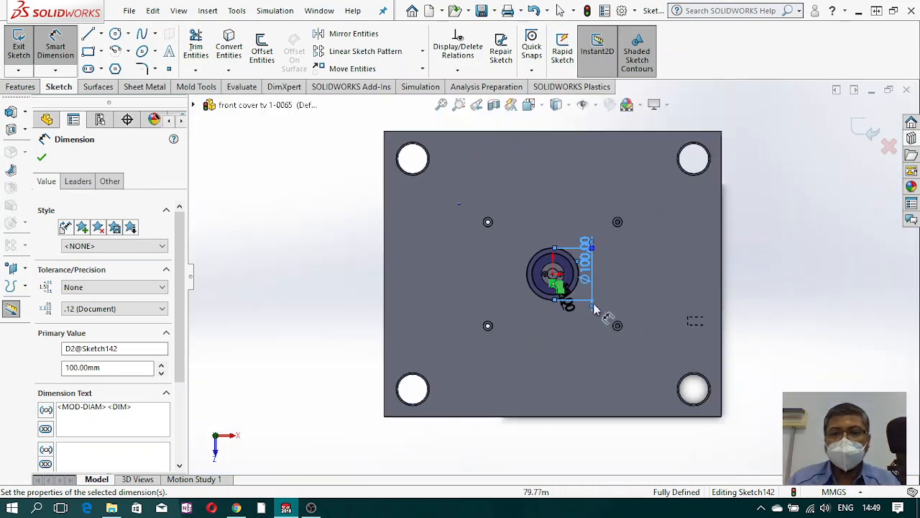
pyautogui.scroll(-3, 599, 306)
pyautogui.moveTo(532, 320); pyautogui.dragTo(537, 216, button='middle')
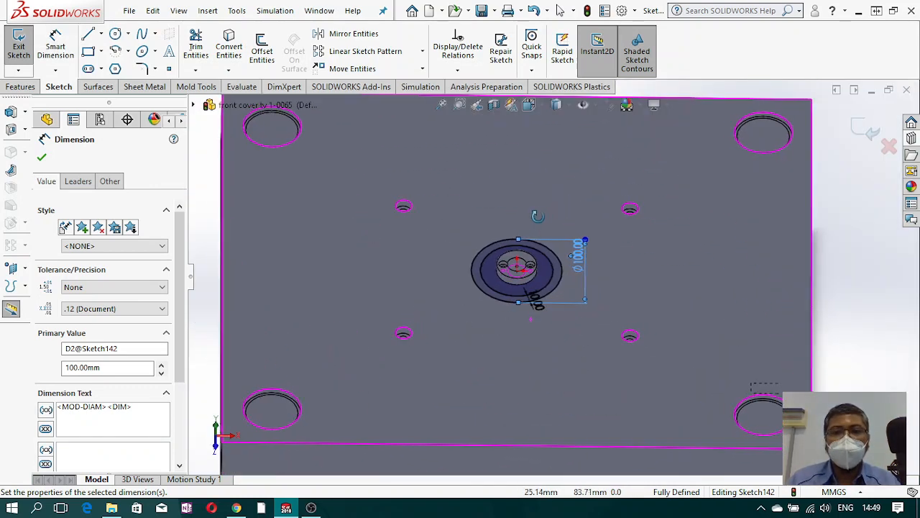
pyautogui.click(20, 87)
pyautogui.click(24, 46)
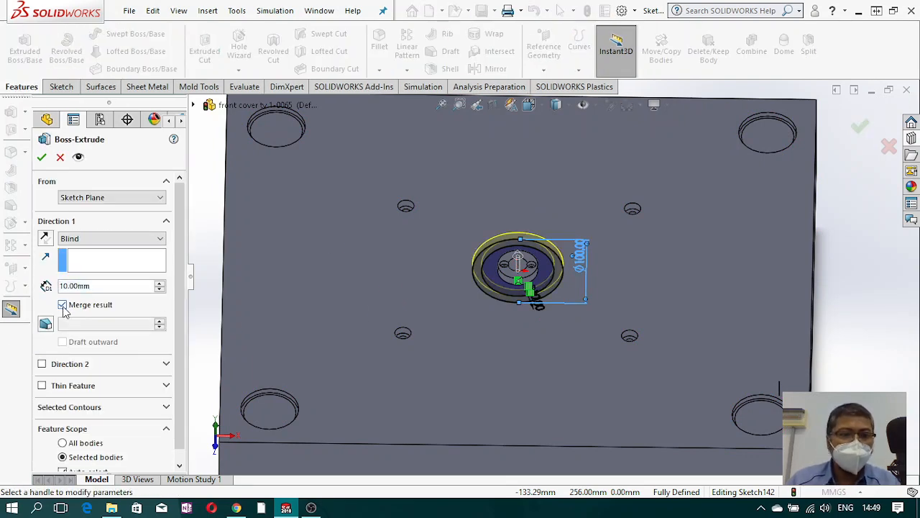
pyautogui.click(62, 305)
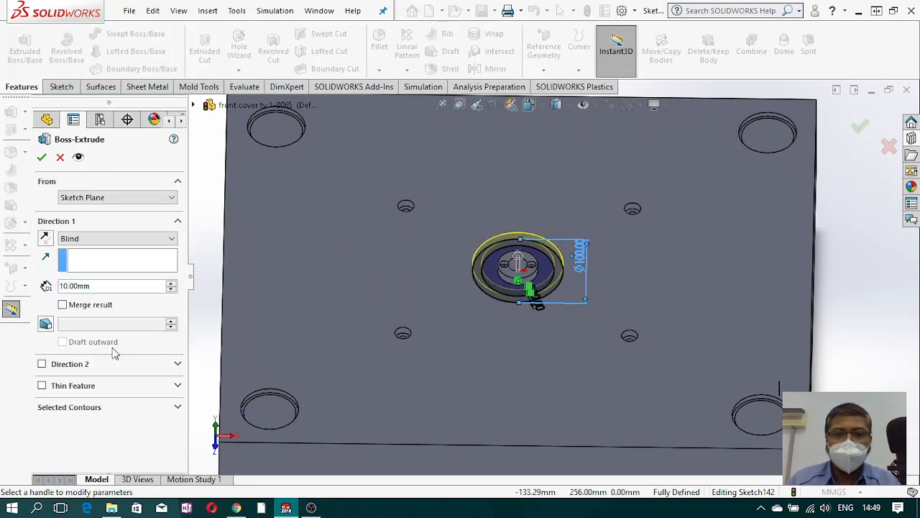
pyautogui.click(42, 158)
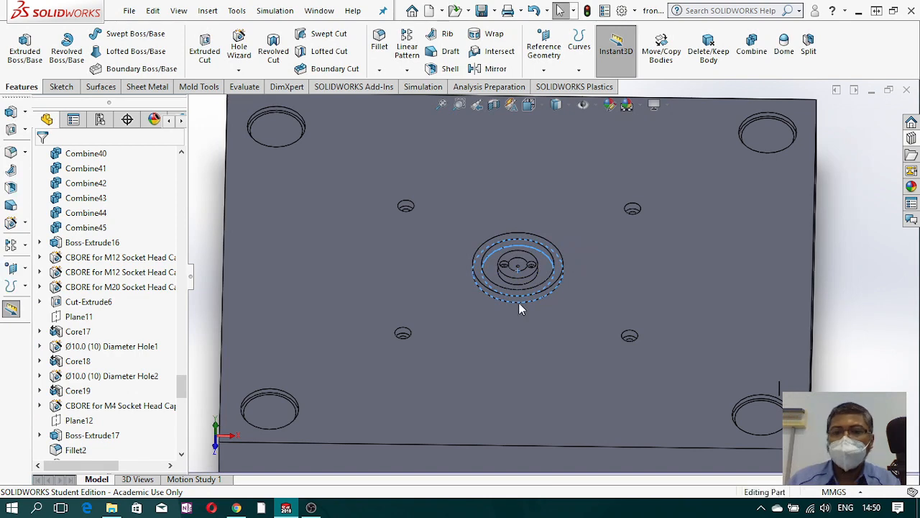
# Step: Edit the sketch of the extruded ring and set the offset between its two circles to 12 mm
pyautogui.scroll(-5, 515, 250)
pyautogui.moveTo(534, 263)
pyautogui.mouseDown(button='middle')
pyautogui.moveTo(521, 316)
pyautogui.moveTo(502, 295)
pyautogui.moveTo(530, 323)
pyautogui.moveTo(519, 214)
pyautogui.moveTo(528, 249)
pyautogui.mouseUp(button='middle')
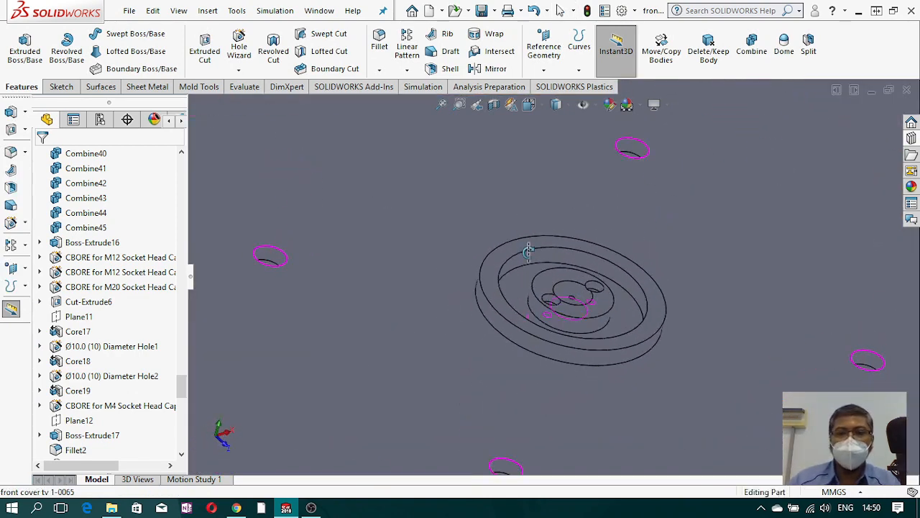
pyautogui.moveTo(512, 327)
pyautogui.mouseDown(button='middle')
pyautogui.moveTo(504, 312)
pyautogui.moveTo(508, 332)
pyautogui.mouseUp(button='middle')
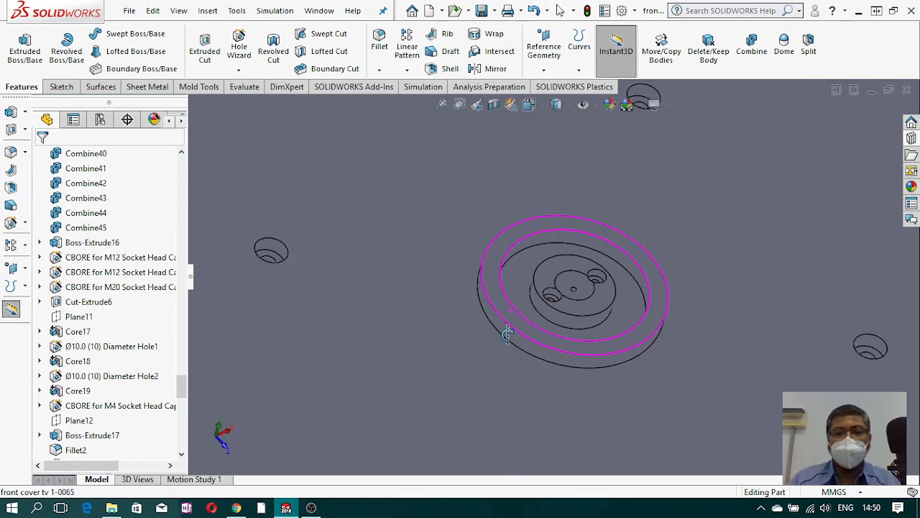
pyautogui.scroll(1, 172, 391)
pyautogui.moveTo(184, 388); pyautogui.dragTo(186, 442)
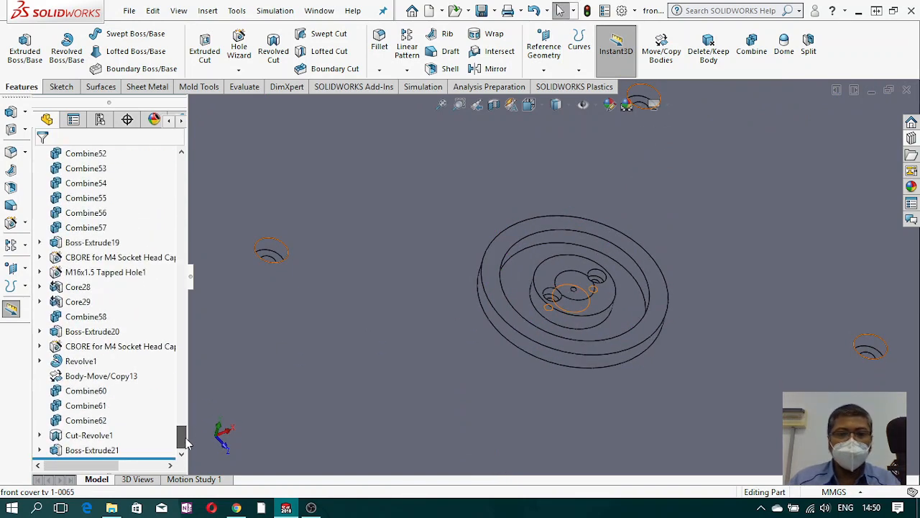
pyautogui.click(40, 450)
pyautogui.click(94, 451)
pyautogui.click(108, 415)
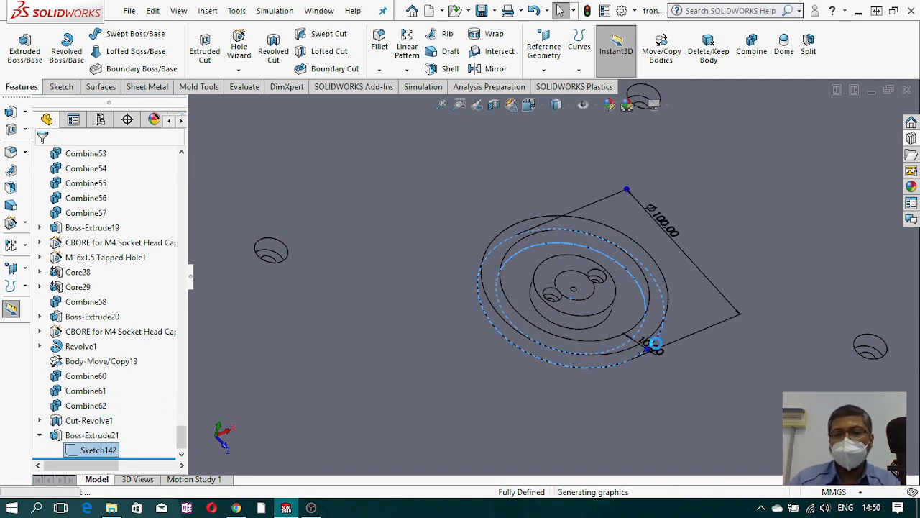
pyautogui.doubleClick(661, 353)
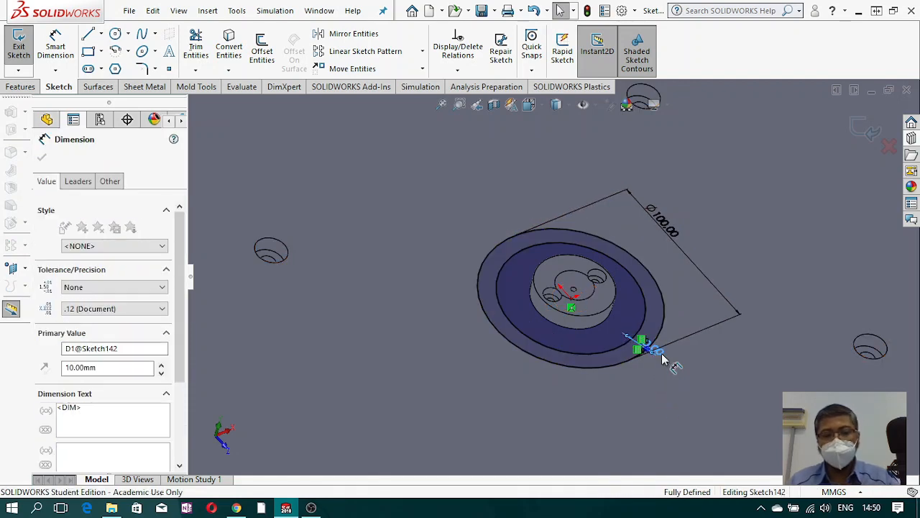
pyautogui.write('12')
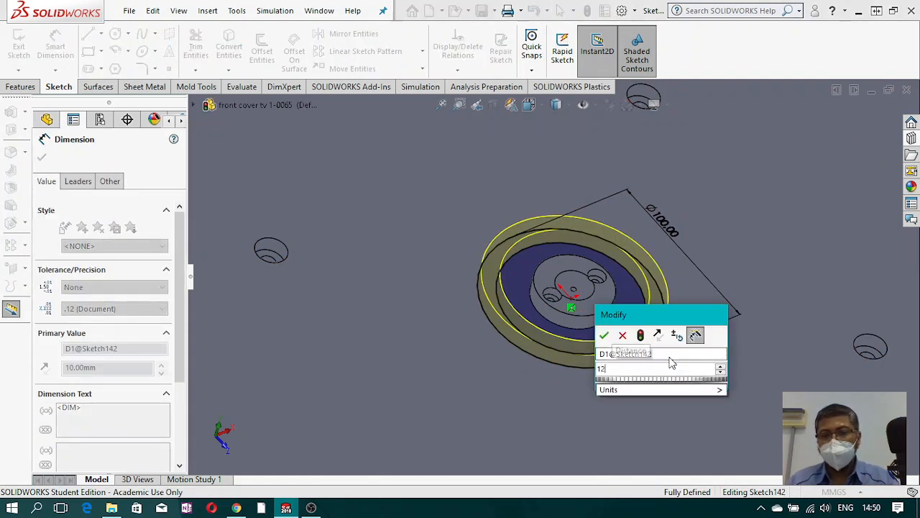
pyautogui.press('Return')
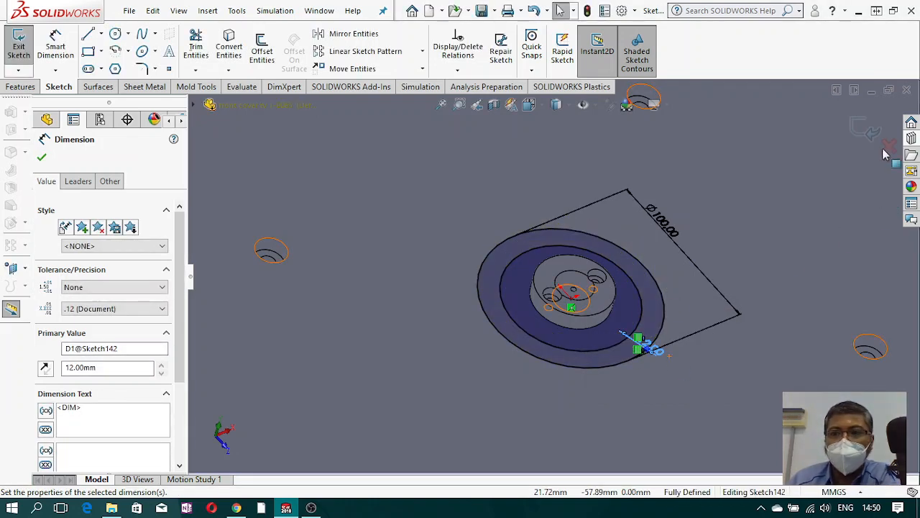
pyautogui.press('Escape')
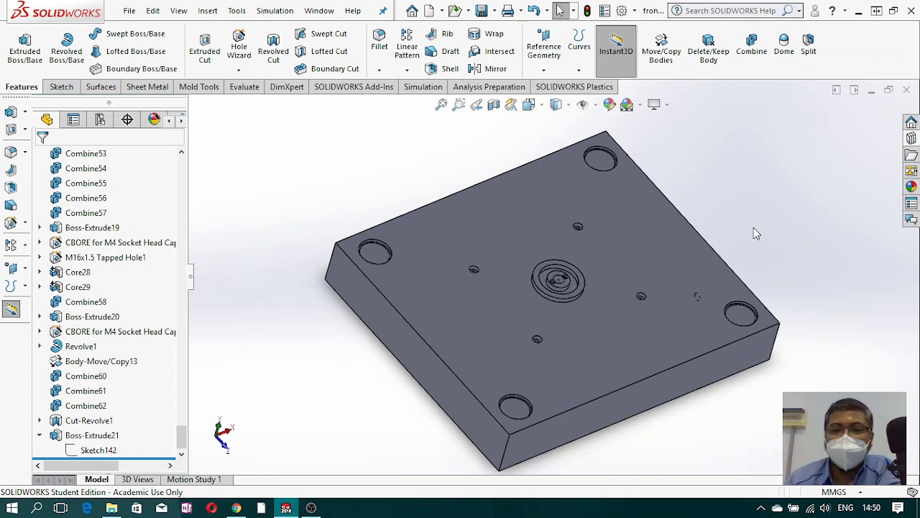
# Step: Start a Hole Wizard counterbored hole on the ring's upper face and place two positions on opposite sides of the bushing
pyautogui.scroll(-5, 590, 271)
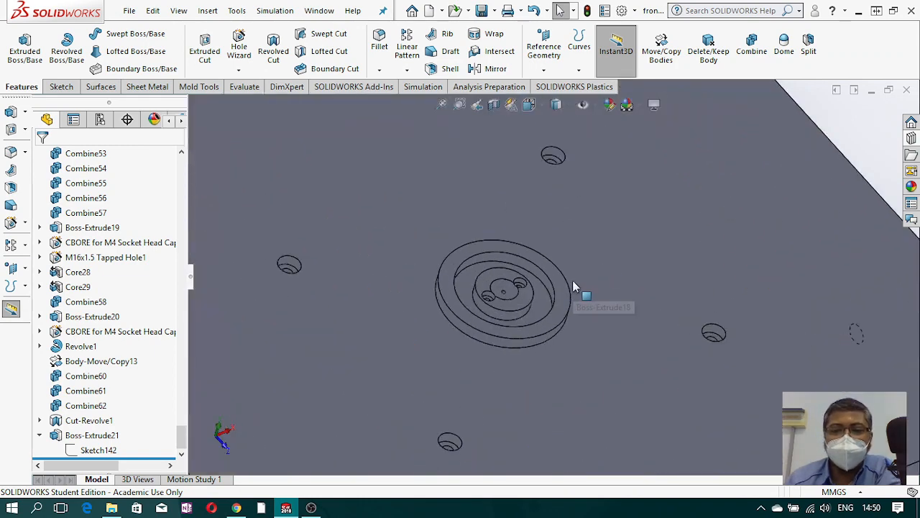
pyautogui.click(241, 57)
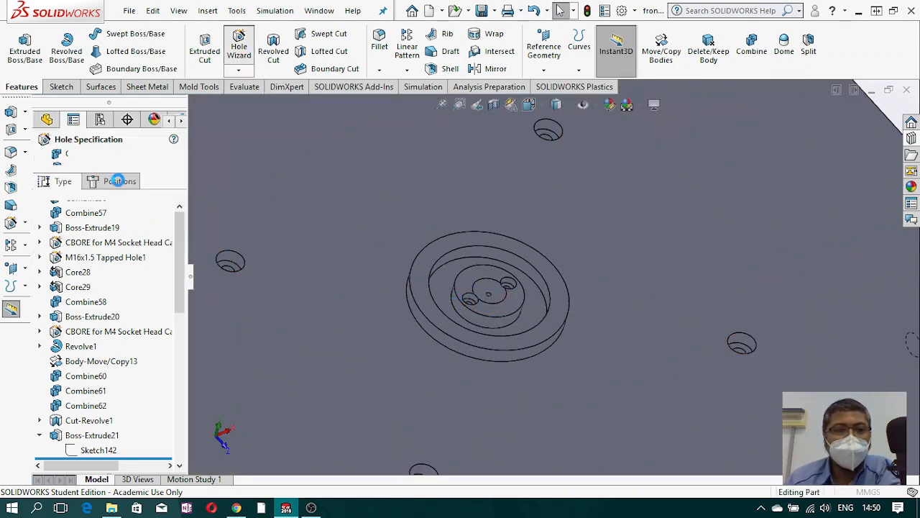
pyautogui.click(117, 181)
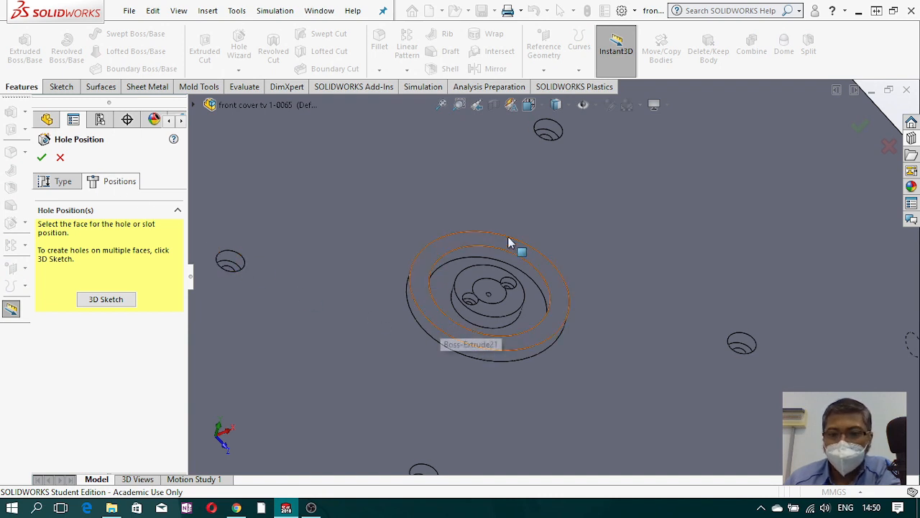
pyautogui.click(433, 316)
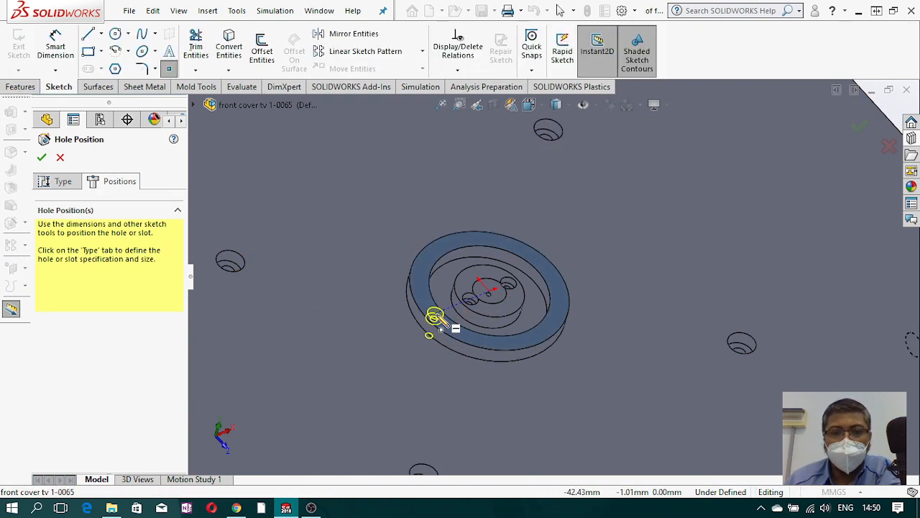
pyautogui.click(434, 317)
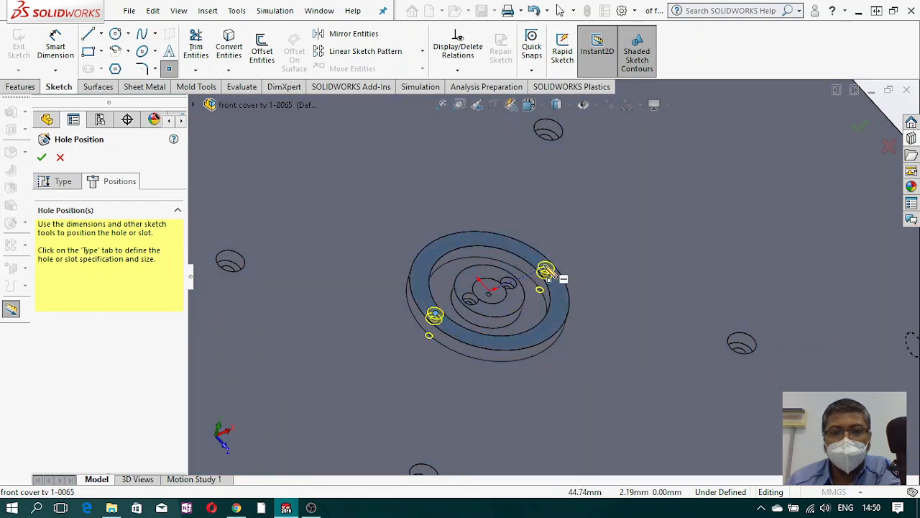
pyautogui.click(545, 269)
# Step: Display the model in the Top view and make the two hole points horizontal with the origin
pyautogui.click(543, 106)
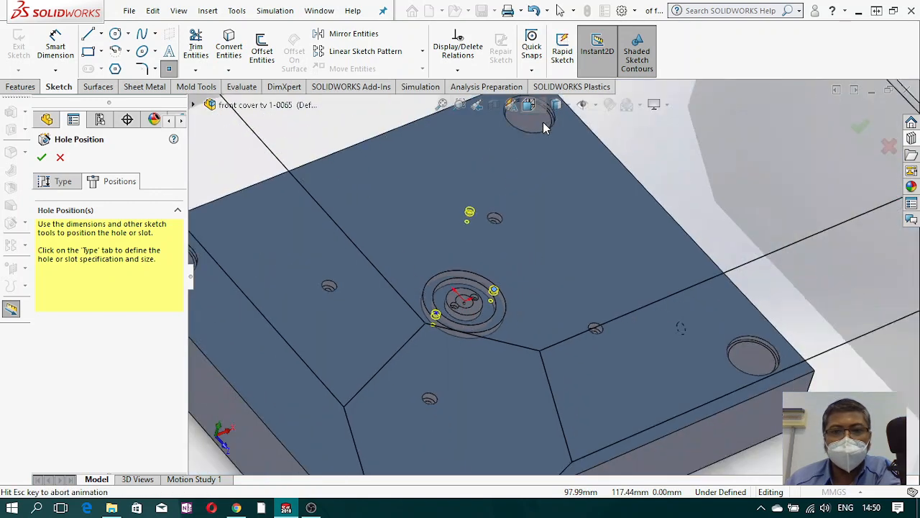
pyautogui.click(606, 182)
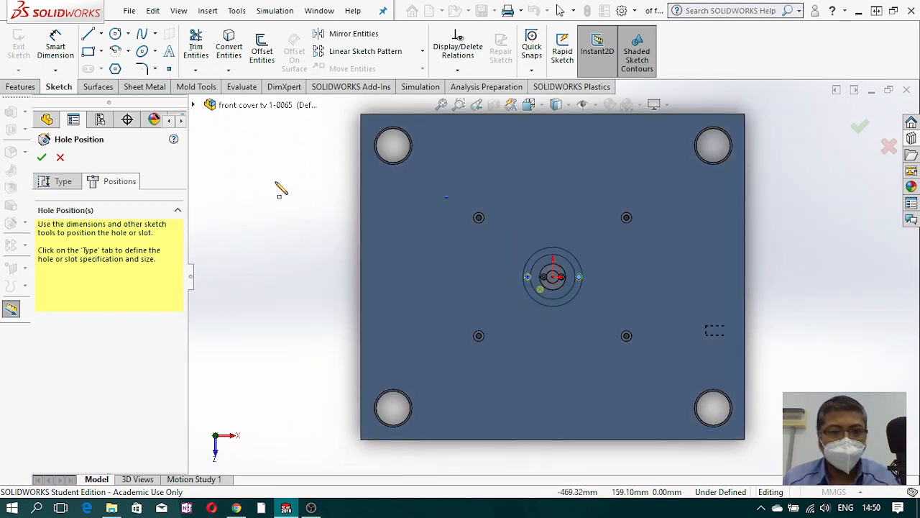
pyautogui.scroll(-8, 523, 273)
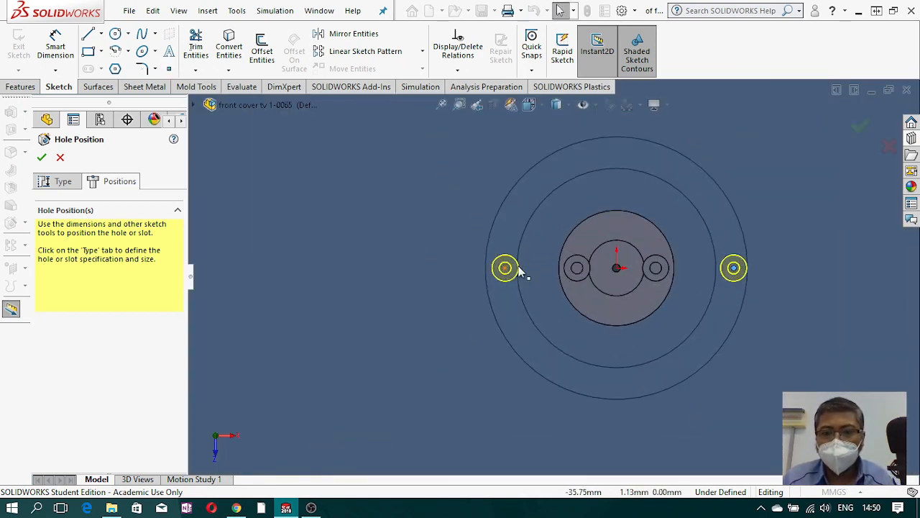
pyautogui.click(620, 269)
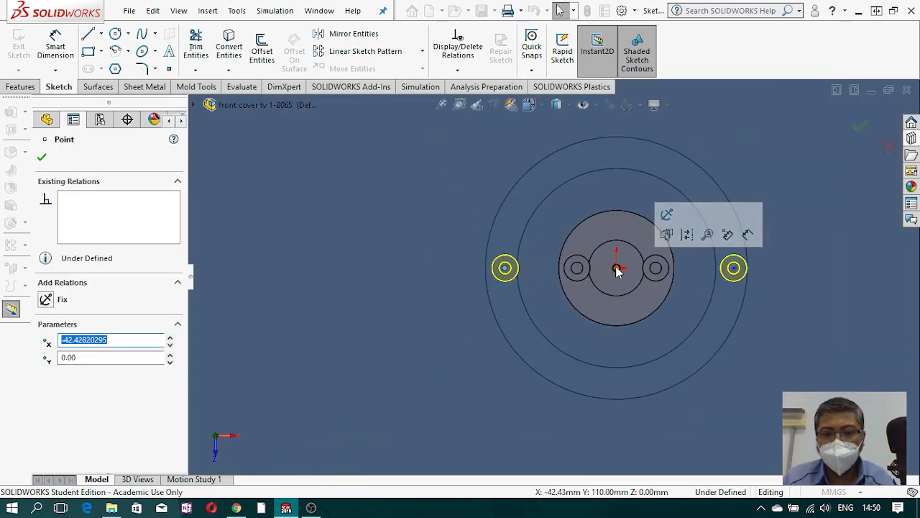
pyautogui.click(733, 268)
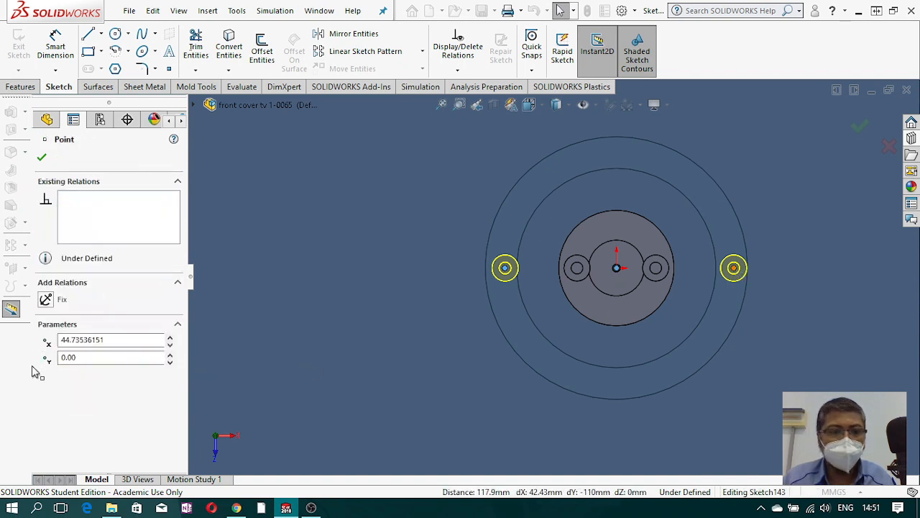
pyautogui.click(45, 374)
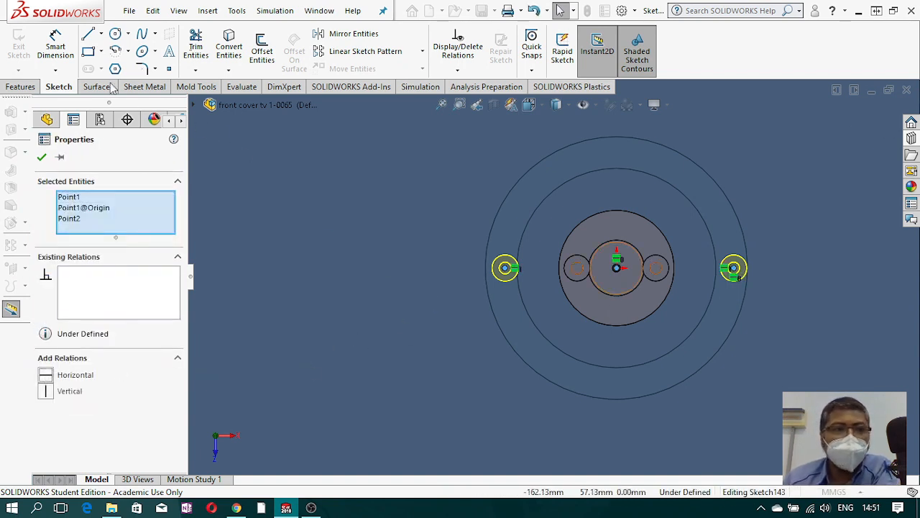
# Step: Dimension the left hole point's horizontal distance from the origin and set it to 43 mm
pyautogui.click(55, 45)
pyautogui.scroll(-4, 544, 268)
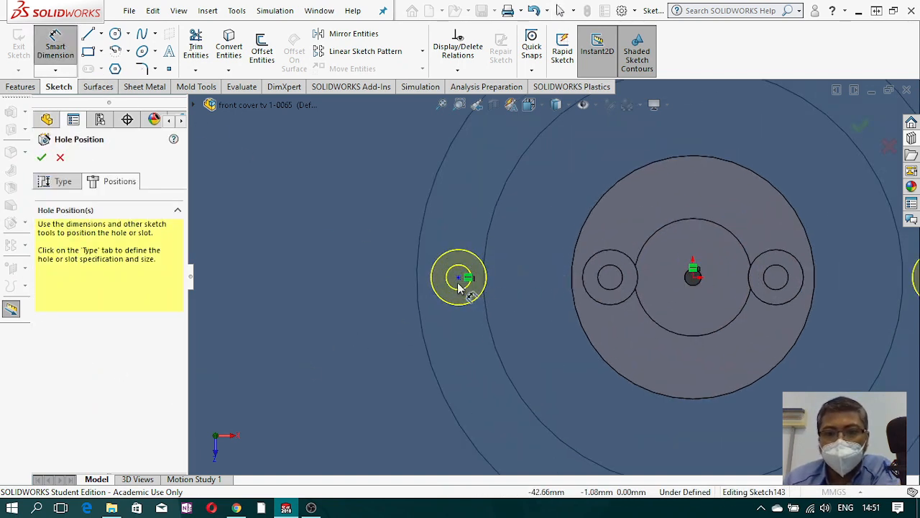
pyautogui.click(692, 279)
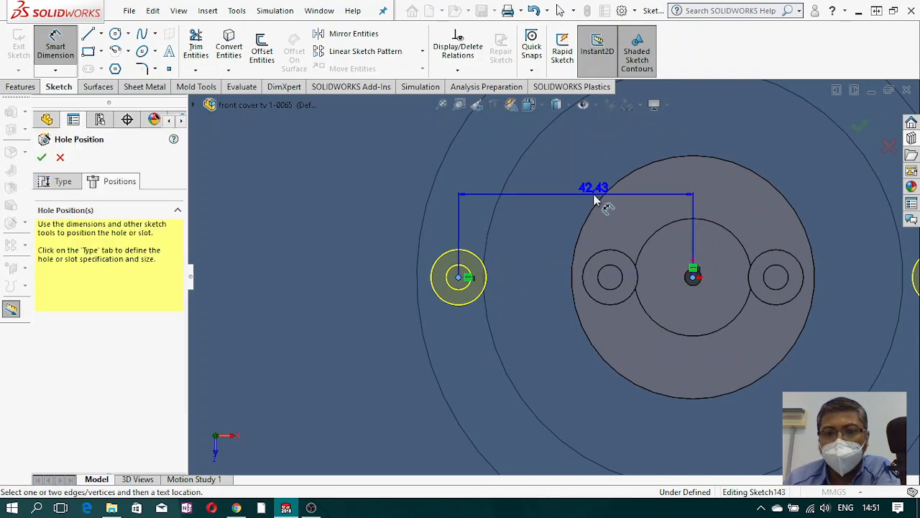
pyautogui.click(638, 223)
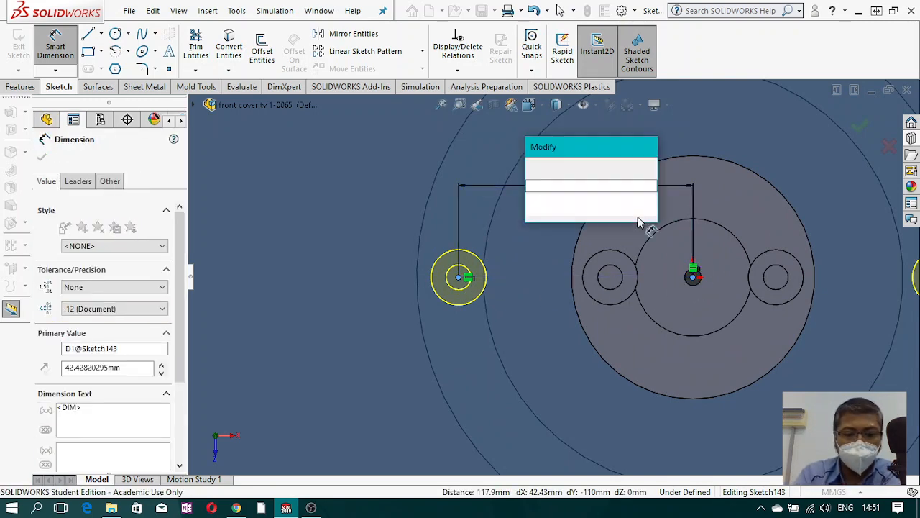
pyautogui.write('43')
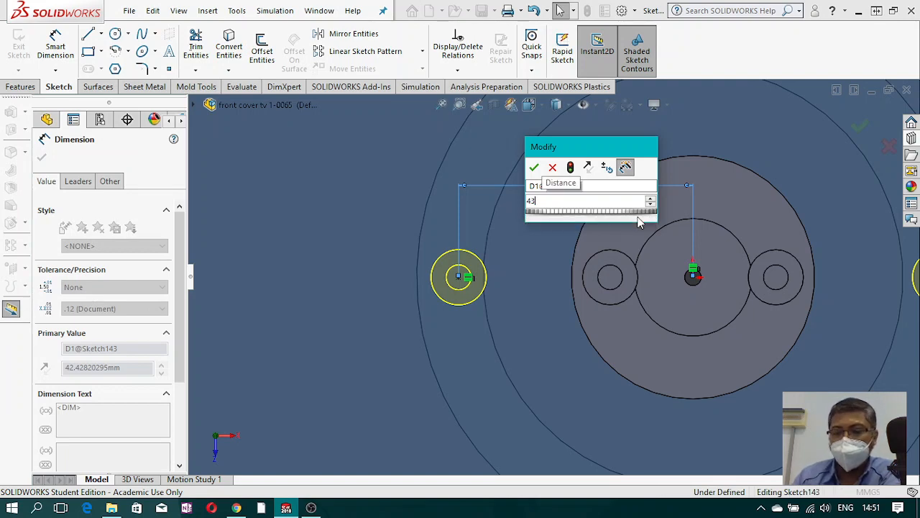
pyautogui.press('Return')
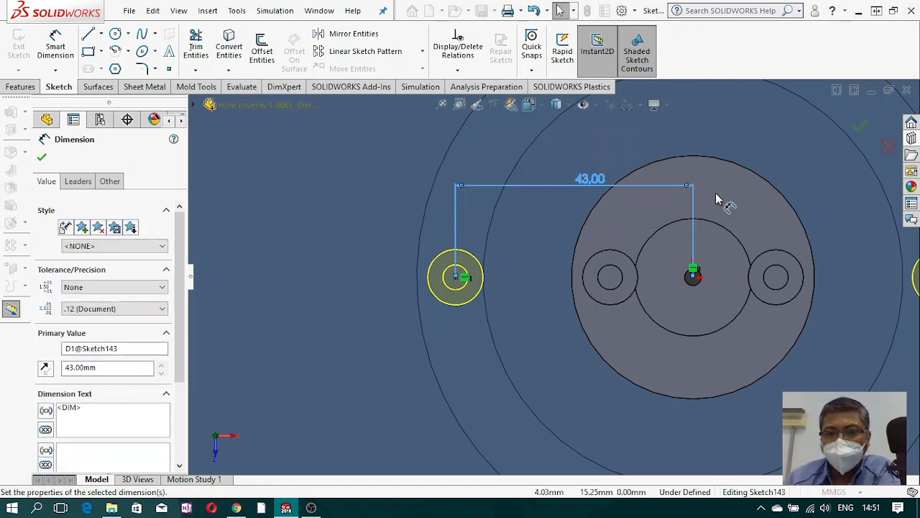
pyautogui.press('Escape')
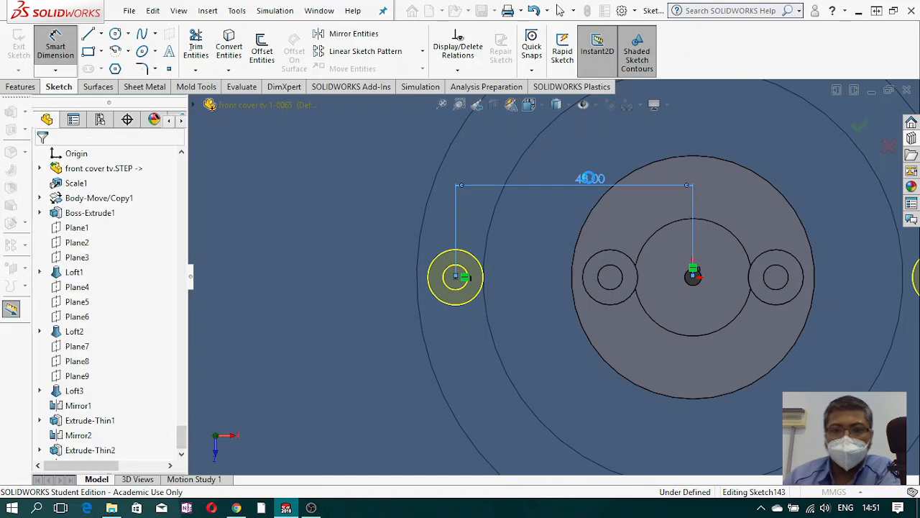
# Step: Change the distance between the left hole point and the origin to 44 mm
pyautogui.doubleClick(589, 178)
pyautogui.write('44')
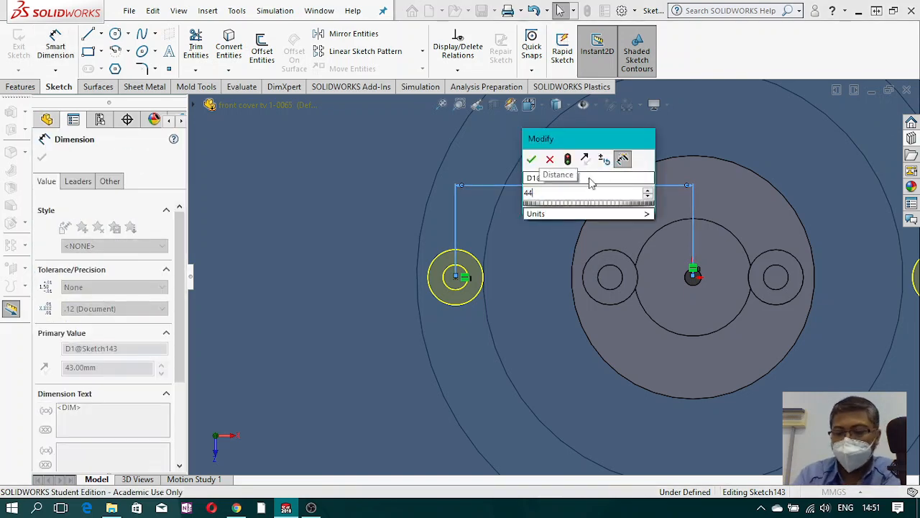
pyautogui.press('Escape')
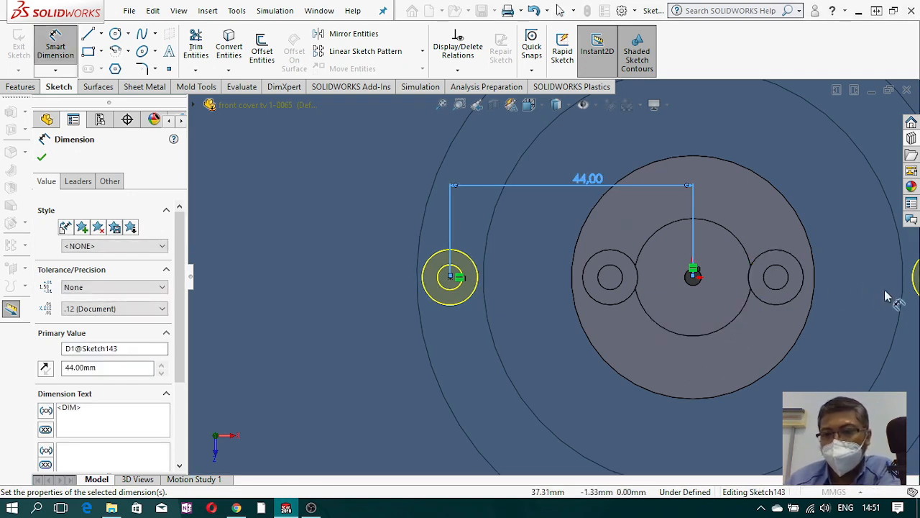
# Step: Dimension the right hole point's horizontal distance from the origin and set it to 44 mm
pyautogui.scroll(3, 859, 298)
pyautogui.click(778, 278)
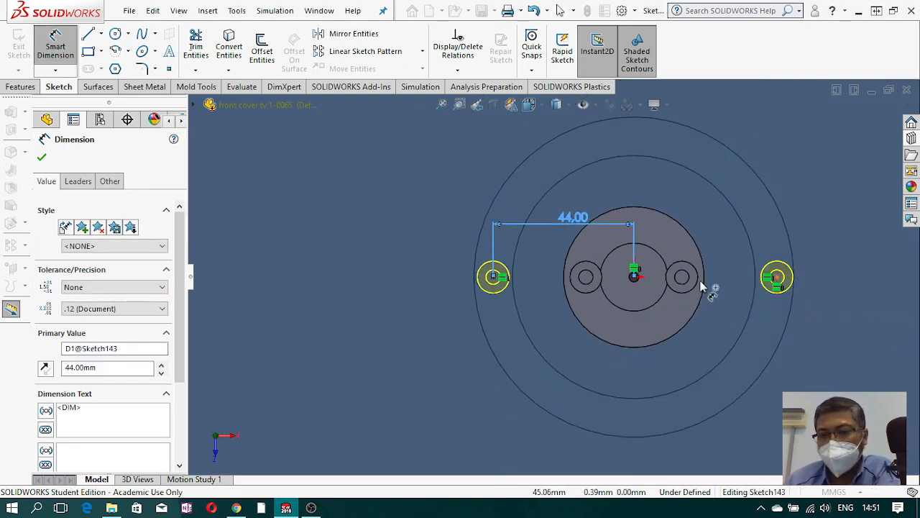
pyautogui.click(634, 276)
pyautogui.click(709, 238)
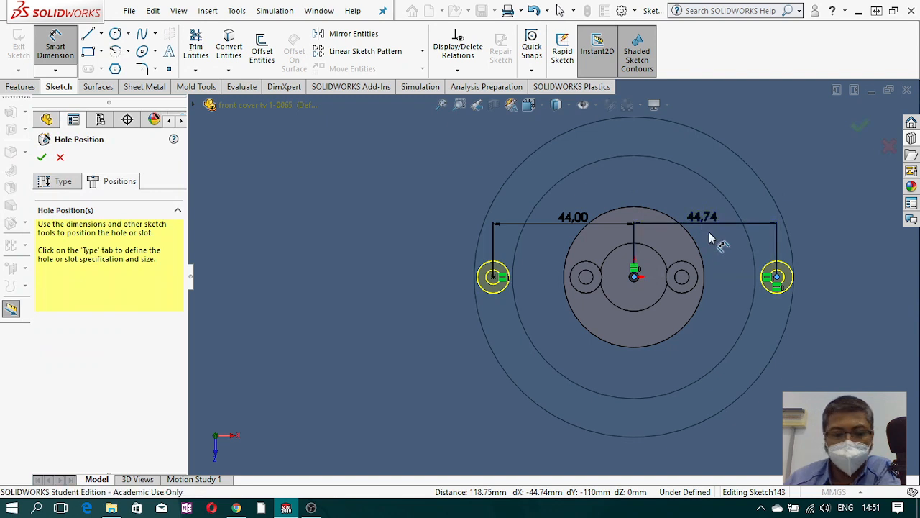
pyautogui.write('44')
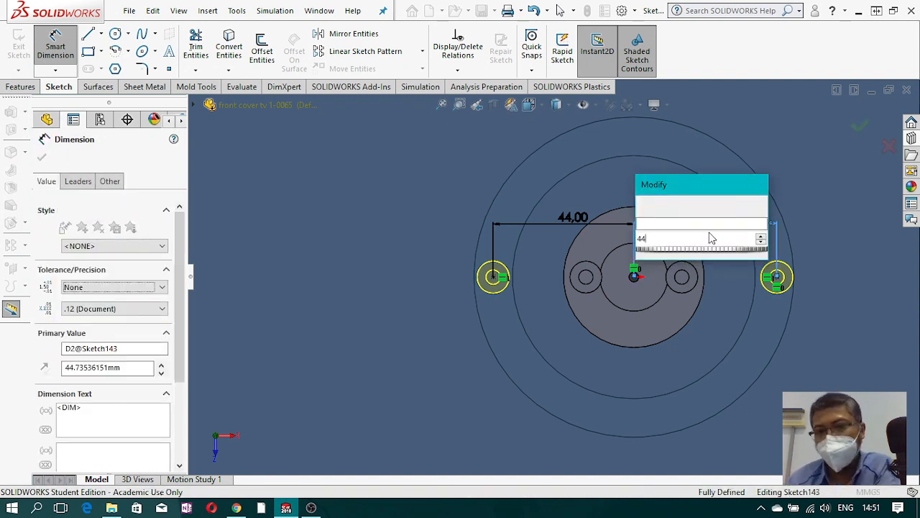
pyautogui.press('Escape')
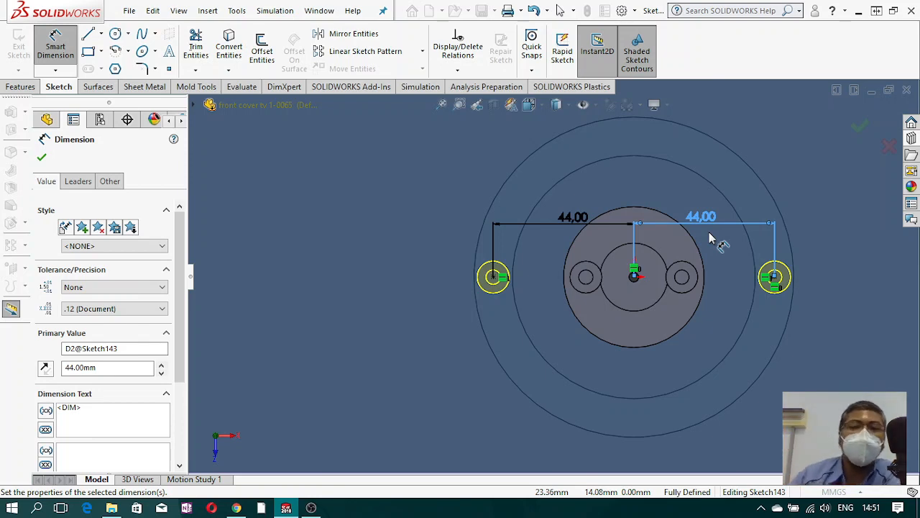
# Step: Finish positioning the two holes and set their counterbore screw size to M6
pyautogui.scroll(5, 760, 312)
pyautogui.moveTo(668, 345)
pyautogui.mouseDown(button='middle')
pyautogui.moveTo(639, 259)
pyautogui.moveTo(683, 202)
pyautogui.moveTo(653, 210)
pyautogui.mouseUp(button='middle')
pyautogui.scroll(-5, 571, 341)
pyautogui.moveTo(496, 308); pyautogui.dragTo(518, 278, button='middle')
pyautogui.scroll(-2, 441, 299)
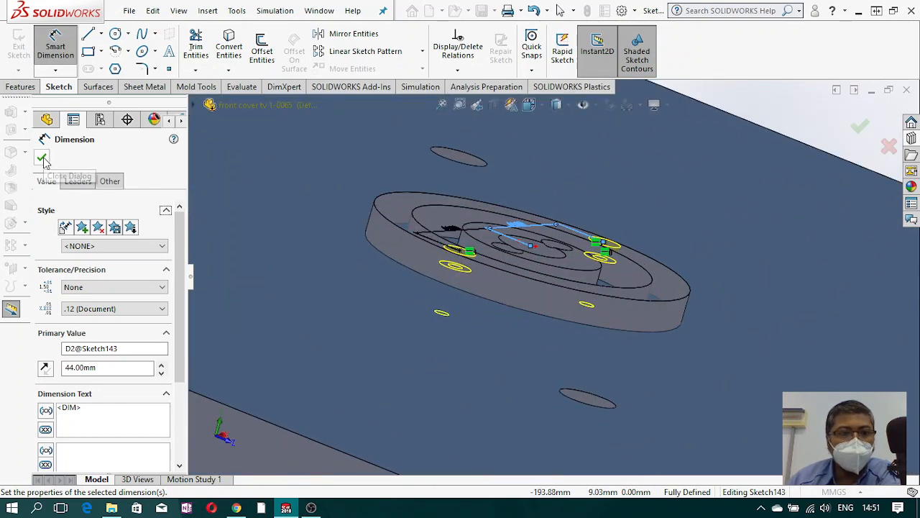
pyautogui.press('Escape')
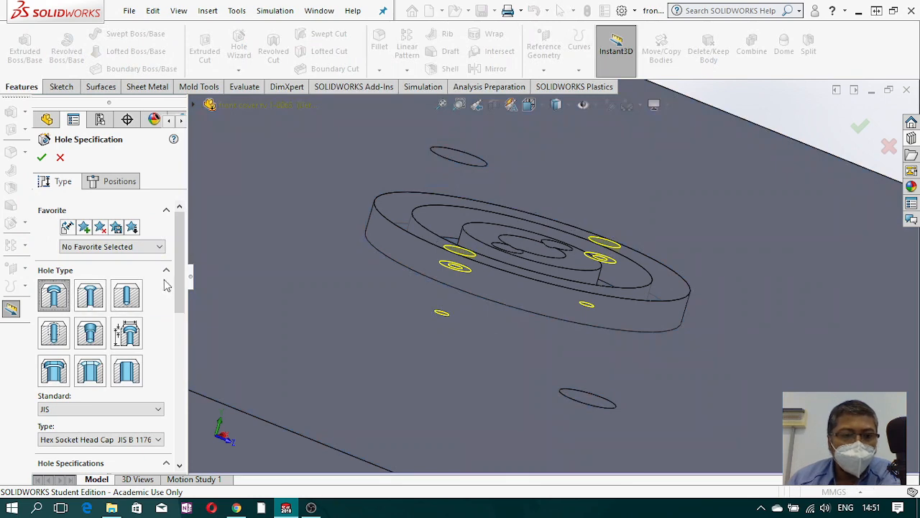
pyautogui.moveTo(179, 270); pyautogui.dragTo(180, 354)
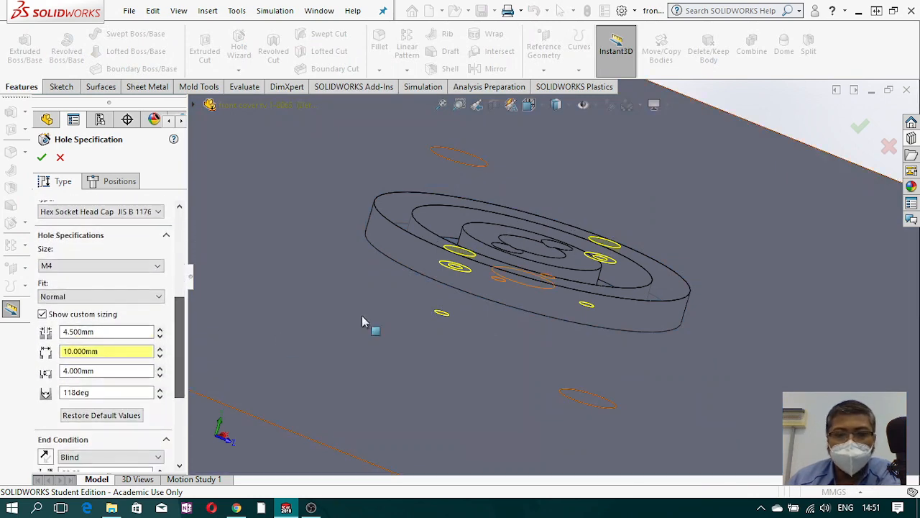
pyautogui.moveTo(437, 276); pyautogui.dragTo(394, 367, button='middle')
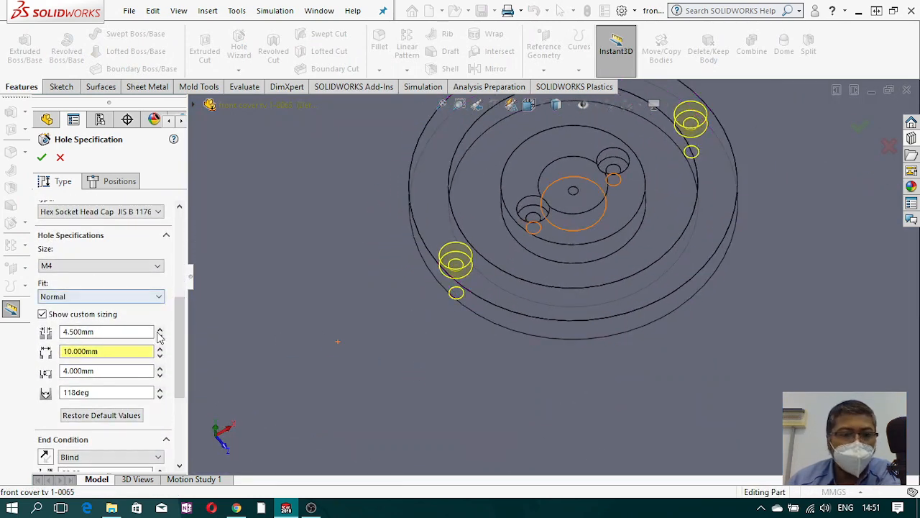
pyautogui.click(157, 265)
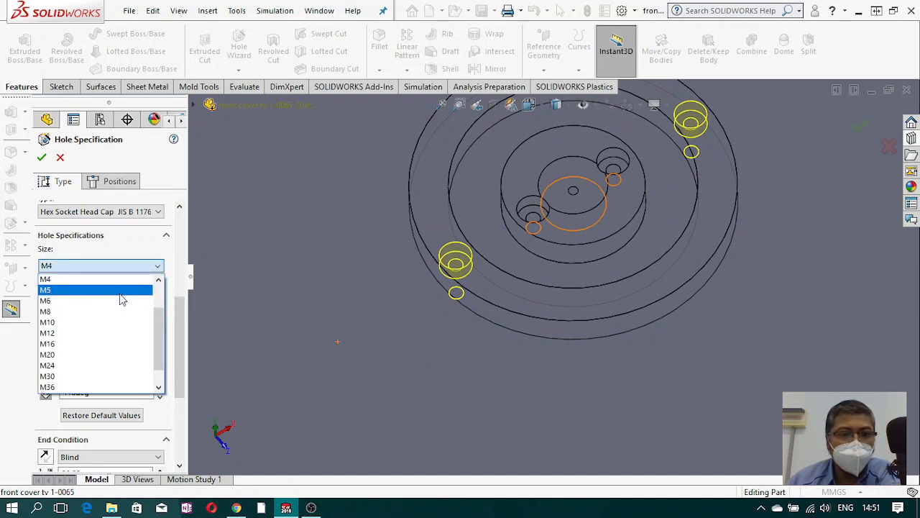
pyautogui.click(121, 297)
# Step: Set the counterbore diameter of the ring's holes to 13 mm
pyautogui.scroll(-3, 470, 269)
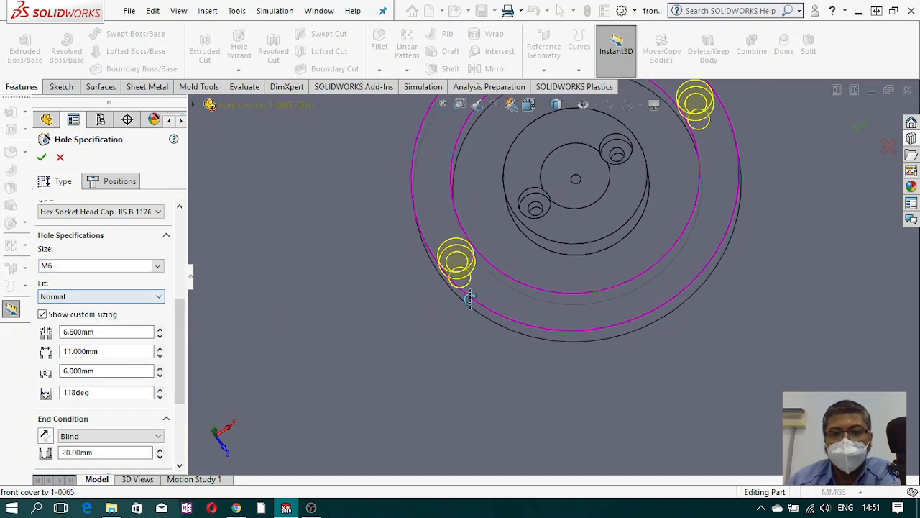
pyautogui.scroll(-2, 470, 275)
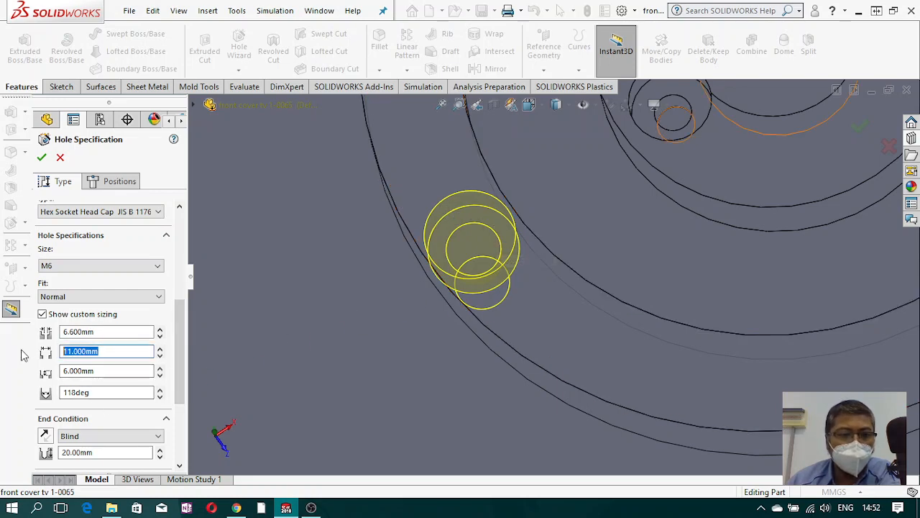
pyautogui.write('13')
pyautogui.press('Return')
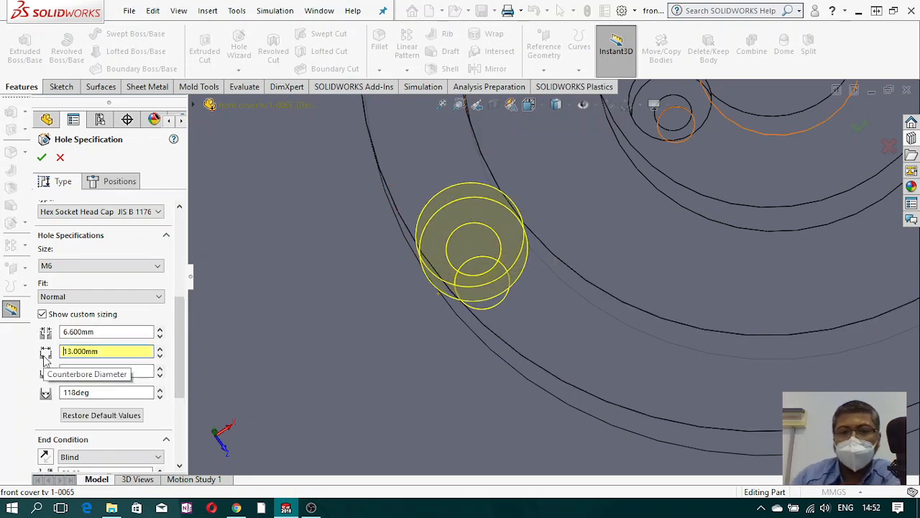
# Step: Set the head clearance of the counterbored holes to 1 mm
pyautogui.scroll(5, 503, 223)
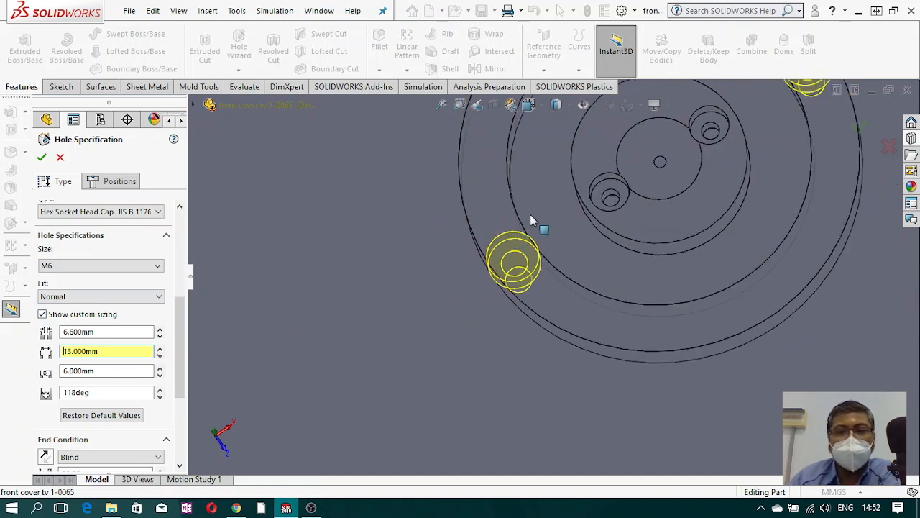
pyautogui.moveTo(534, 222); pyautogui.dragTo(591, 206, button='middle')
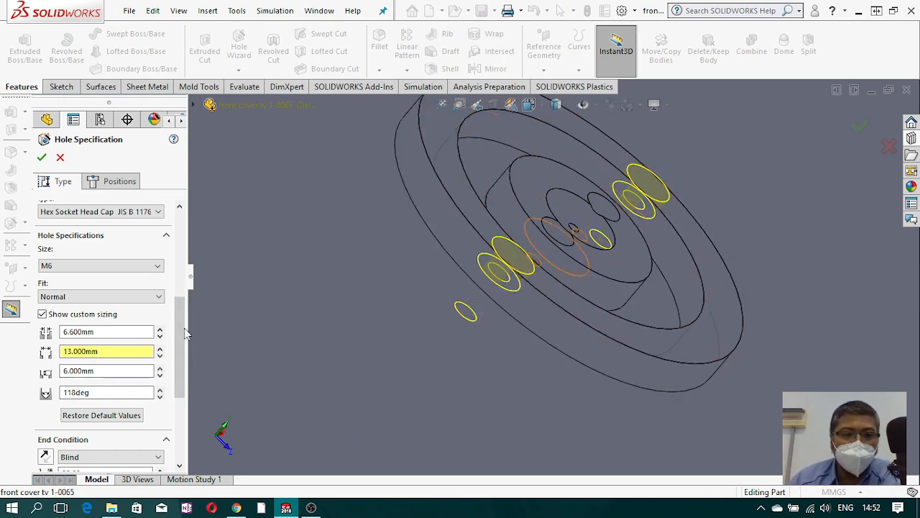
pyautogui.moveTo(179, 341); pyautogui.dragTo(179, 386)
pyautogui.click(84, 407)
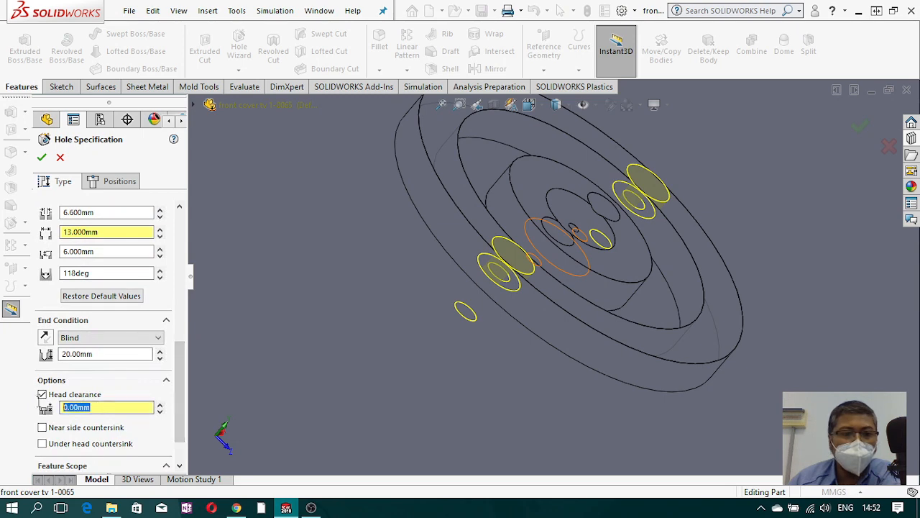
pyautogui.press('Return')
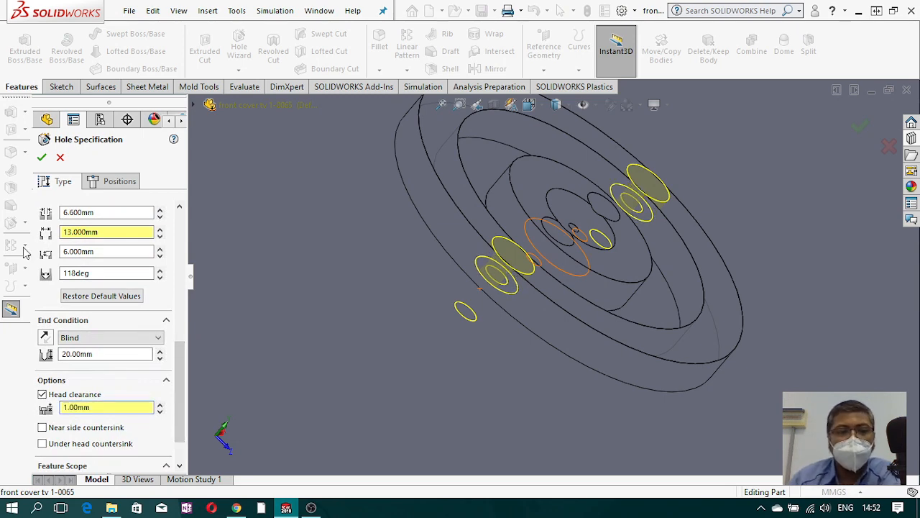
# Step: Turn off automatic body selection in the feature scope, add the mold plate to the affected bodies, and create the holes
pyautogui.moveTo(601, 334); pyautogui.dragTo(590, 215, button='middle')
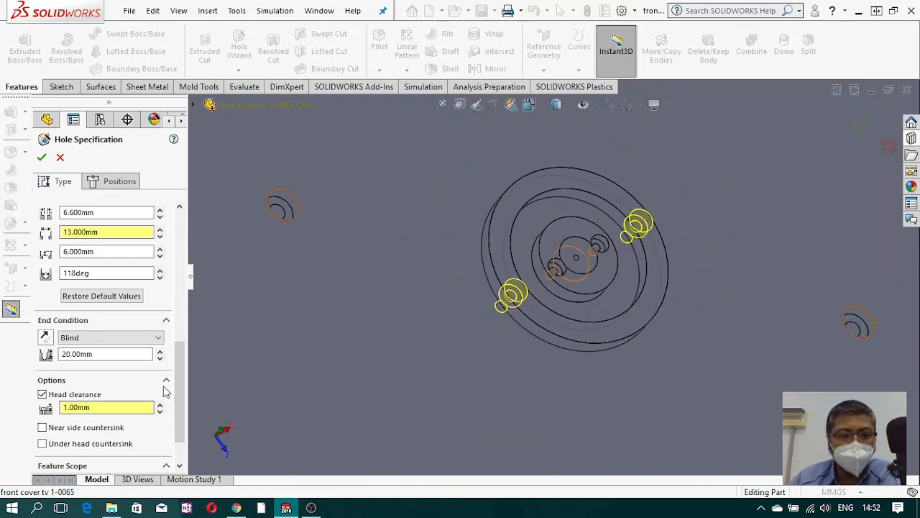
pyautogui.scroll(-2, 164, 390)
pyautogui.click(63, 460)
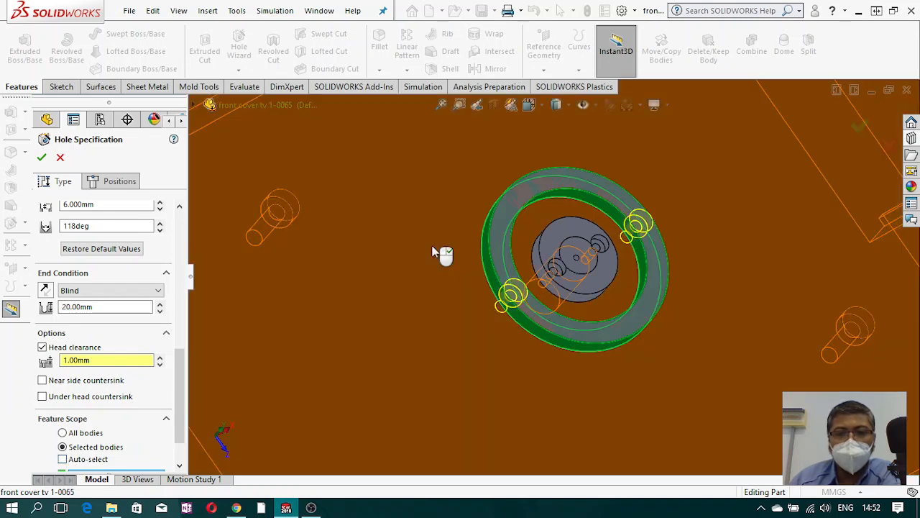
pyautogui.click(465, 322)
pyautogui.scroll(4, 466, 317)
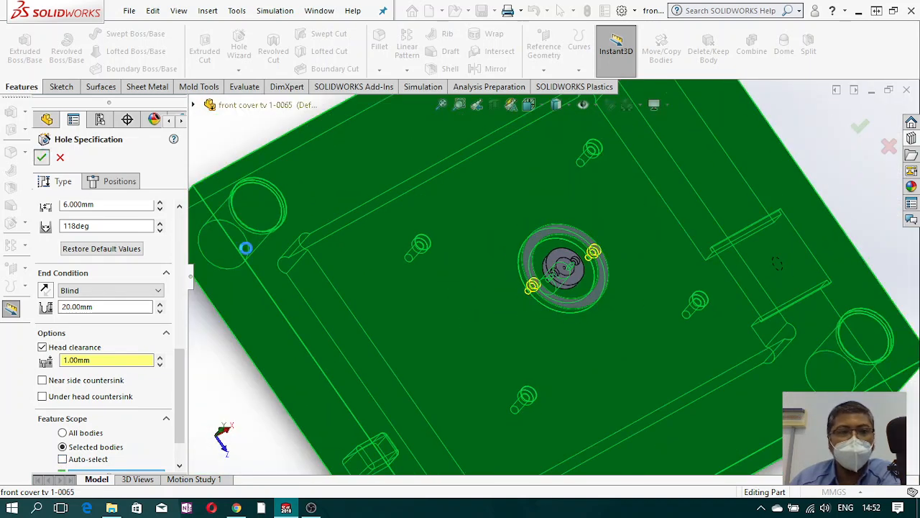
pyautogui.press('Return')
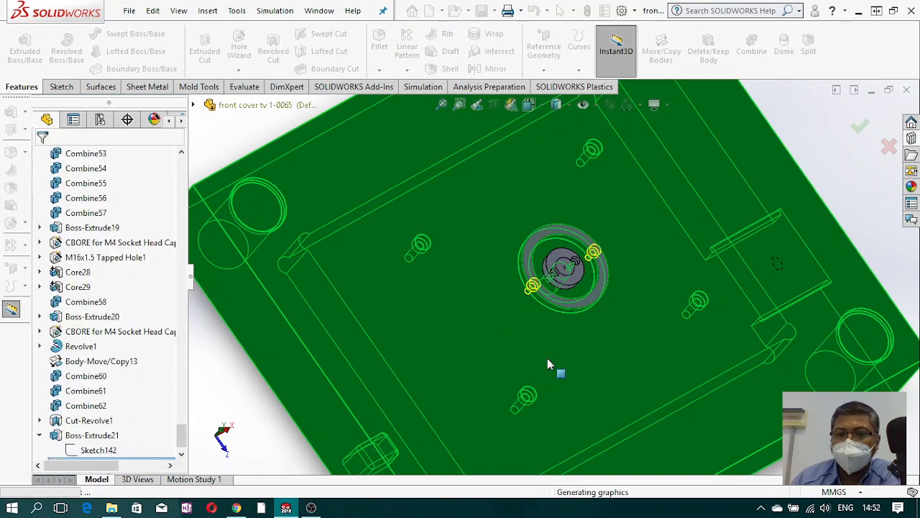
# Step: Hide the mold plate body from its pocket side
pyautogui.scroll(5, 505, 314)
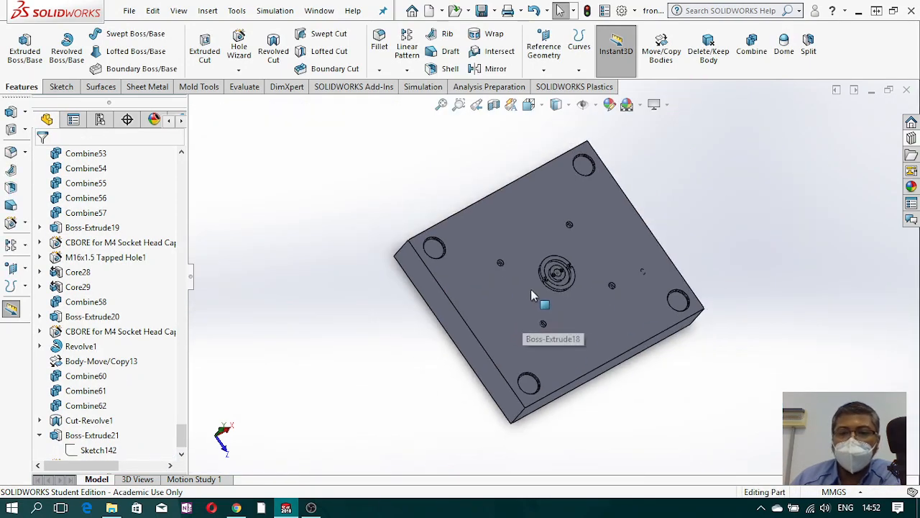
pyautogui.scroll(-4, 531, 289)
pyautogui.moveTo(605, 264); pyautogui.dragTo(546, 292, button='middle')
pyautogui.scroll(3, 547, 291)
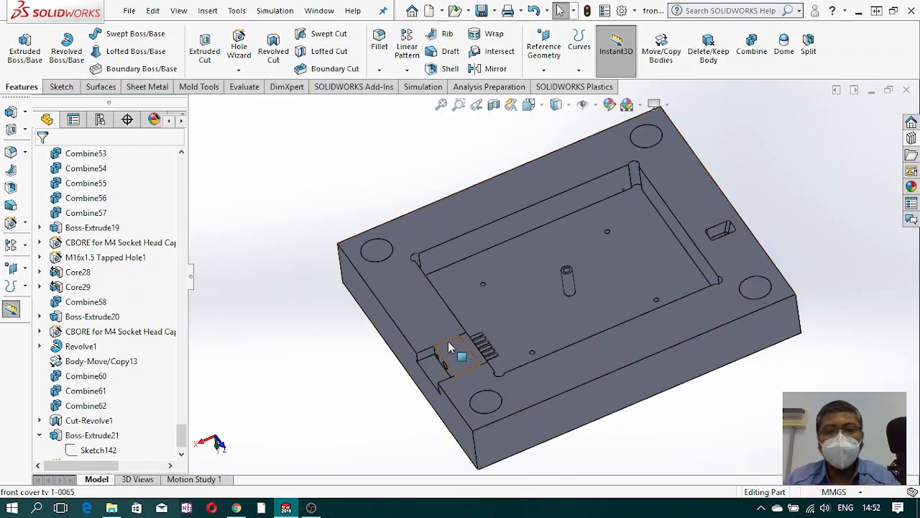
pyautogui.rightClick(397, 298)
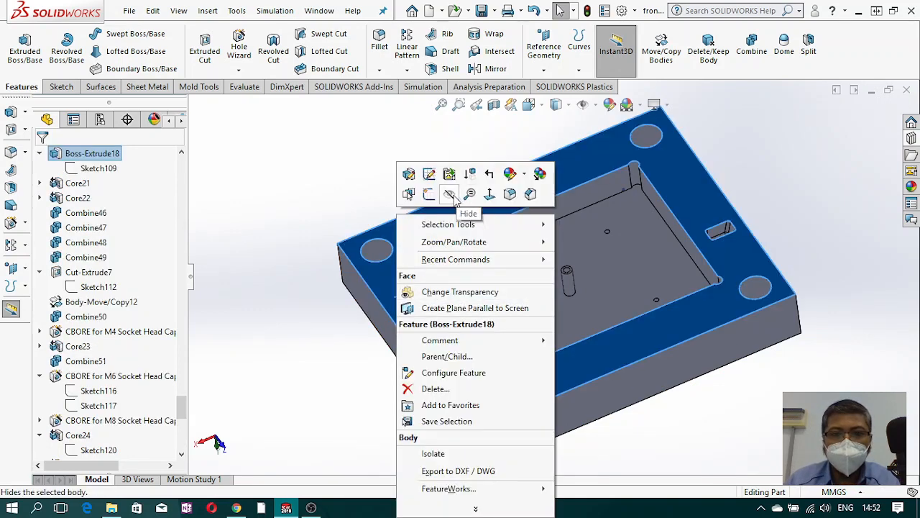
pyautogui.click(452, 196)
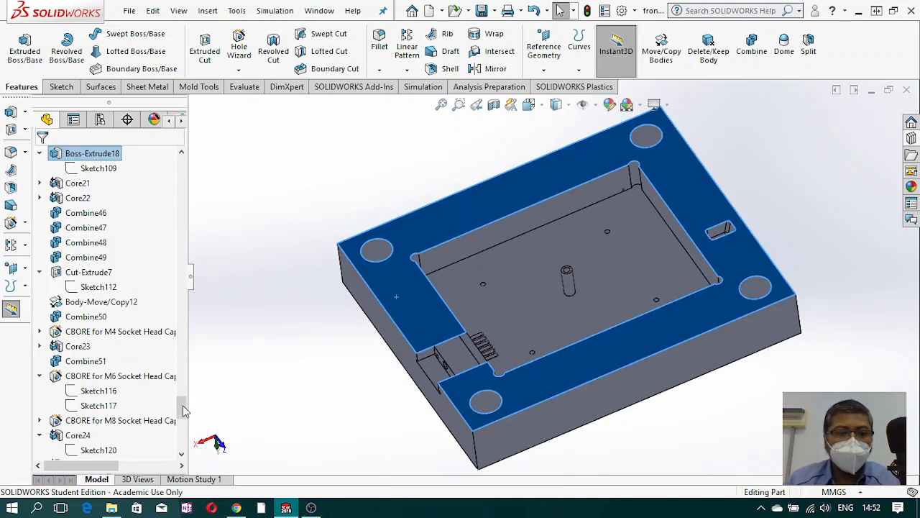
# Step: Show the hidden solid body Core29[1] and view its face with the runner channels
pyautogui.moveTo(183, 410); pyautogui.dragTo(190, 223)
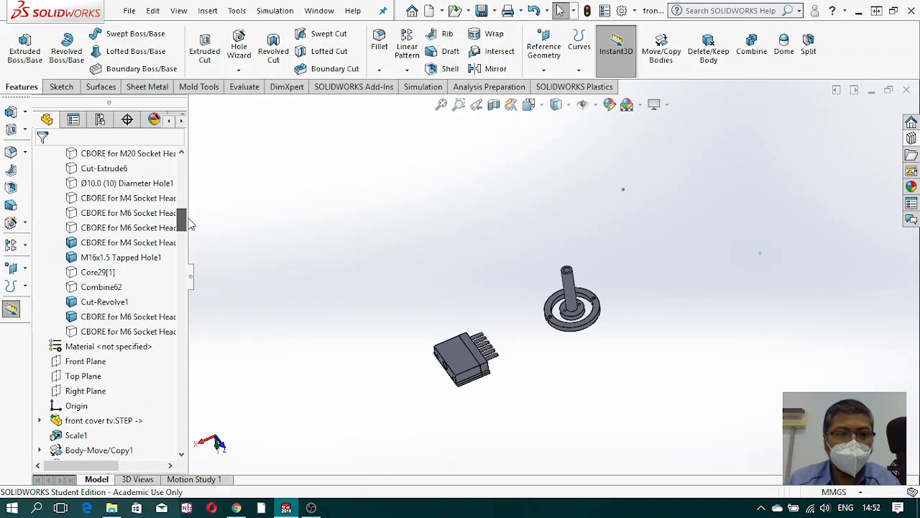
pyautogui.click(107, 278)
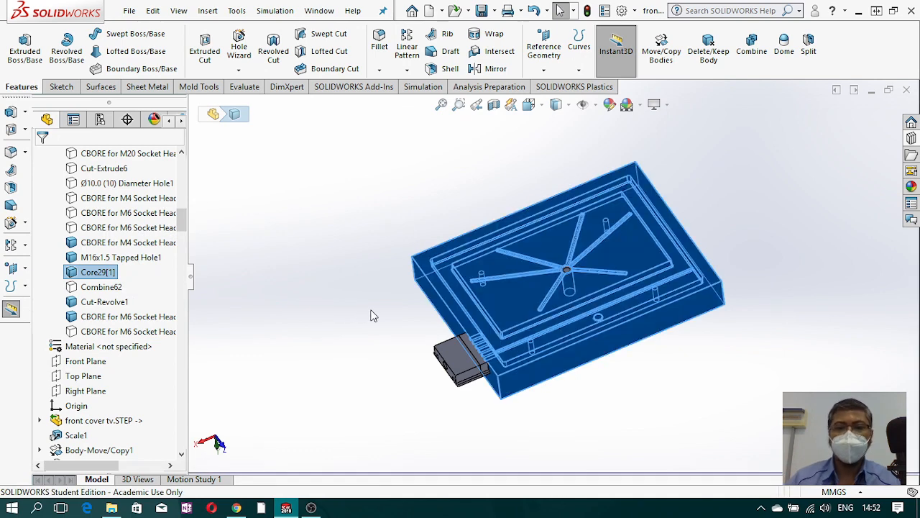
pyautogui.click(371, 311)
pyautogui.scroll(3, 655, 371)
pyautogui.moveTo(533, 382); pyautogui.dragTo(546, 273, button='middle')
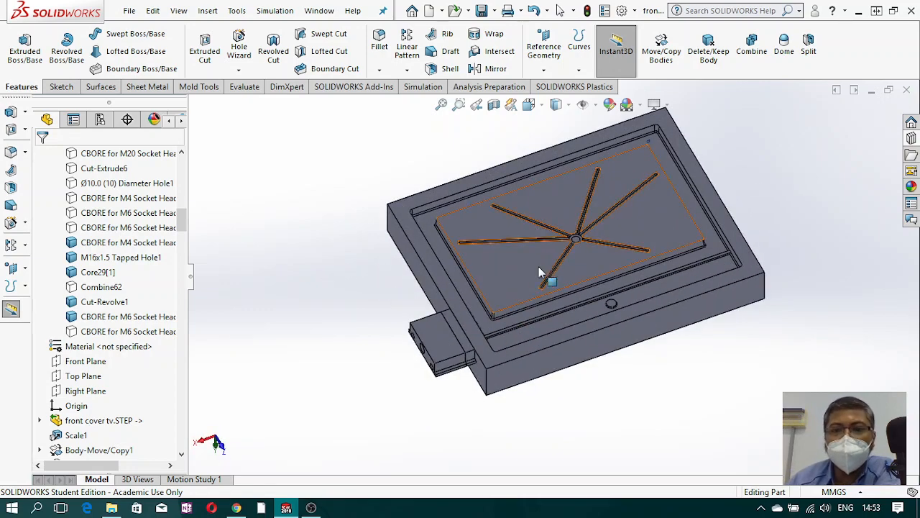
# Step: Display the model in wireframe and examine the screw holes, runner channels and sprue bushing inside the mold plates
pyautogui.click(556, 104)
pyautogui.click(557, 197)
pyautogui.moveTo(546, 240); pyautogui.dragTo(489, 237, button='middle')
pyautogui.scroll(-5, 491, 245)
pyautogui.scroll(3, 491, 244)
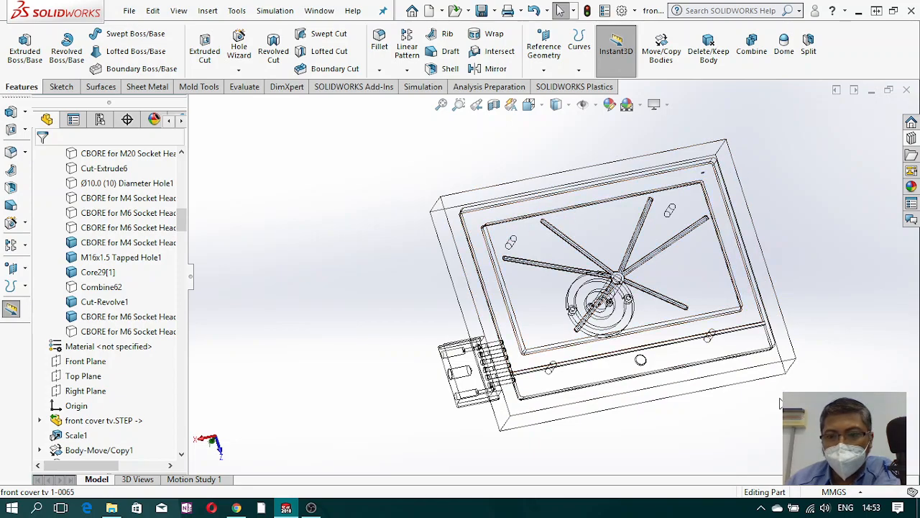
pyautogui.moveTo(602, 376); pyautogui.dragTo(557, 290, button='middle')
pyautogui.scroll(-3, 575, 364)
pyautogui.middleClick(563, 354)
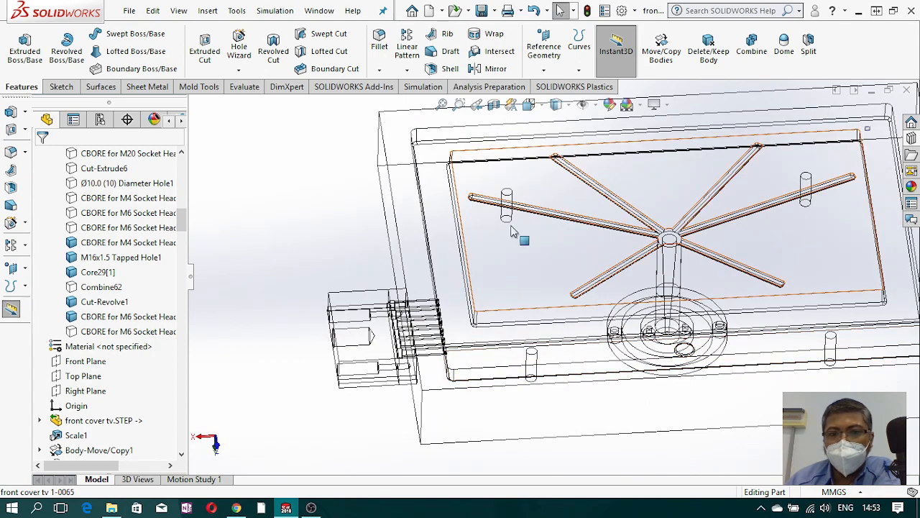
pyautogui.moveTo(709, 352); pyautogui.dragTo(559, 379, button='middle')
pyautogui.scroll(-3, 708, 404)
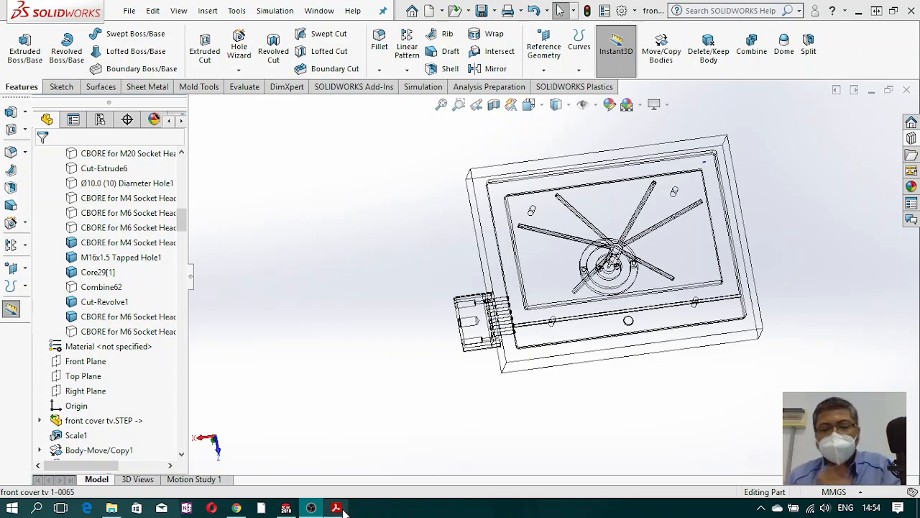
# Step: Switch to the MISUMI catalogue 001-028.pdf in Acrobat Reader and look up the cooling items in the components highlight overview
pyautogui.moveTo(344, 509)
pyautogui.click(392, 429)
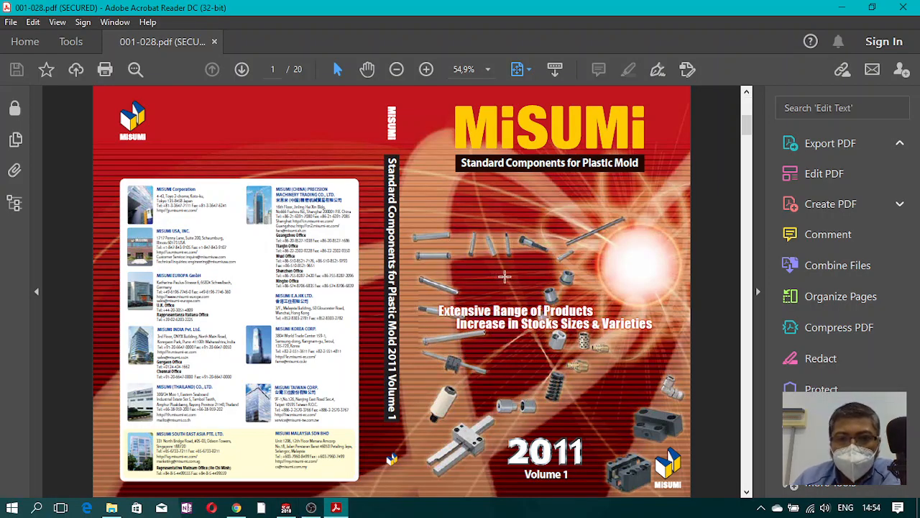
pyautogui.scroll(-3, 505, 276)
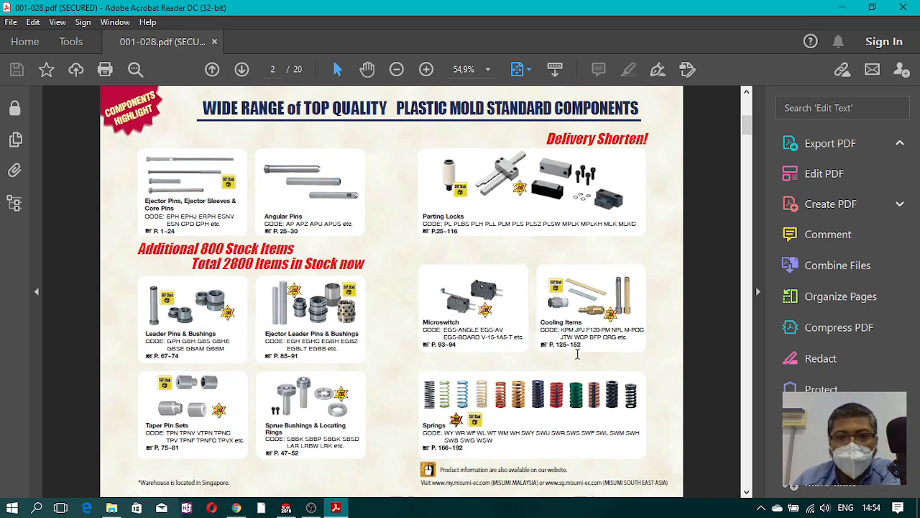
pyautogui.scroll(3, 577, 353)
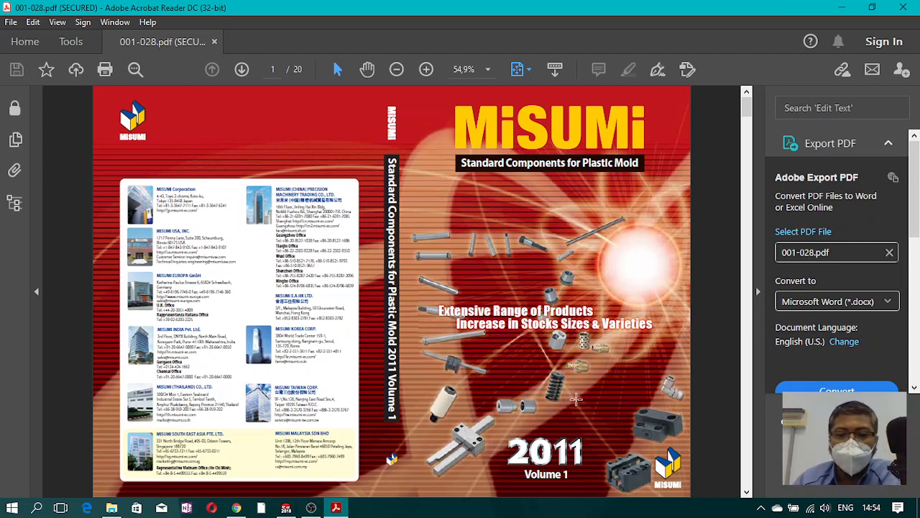
pyautogui.scroll(-2, 576, 398)
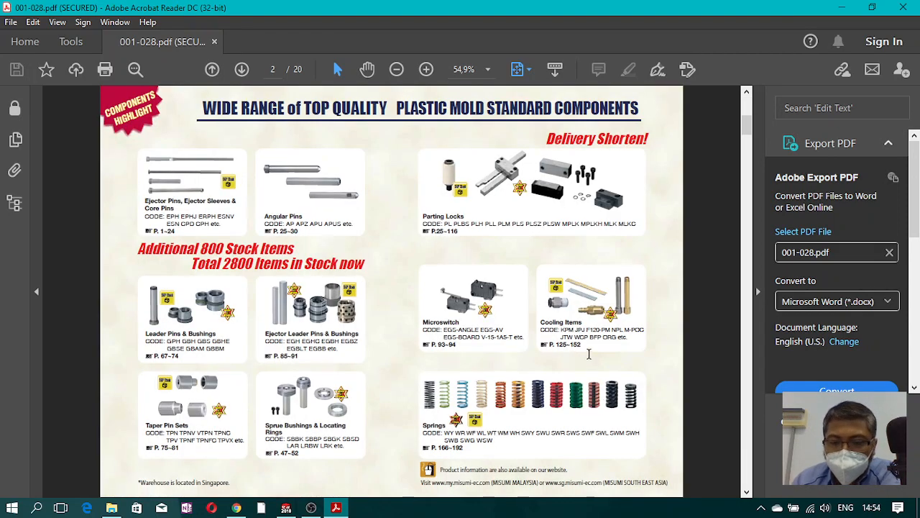
# Step: Open the catalogue file 113-150 from the misumi tecnical data molds folder
pyautogui.click(112, 507)
pyautogui.click(521, 316)
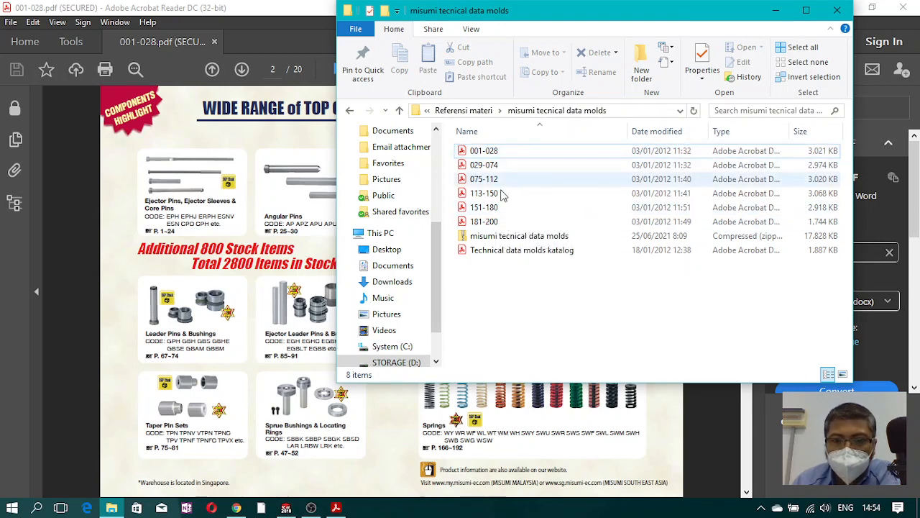
pyautogui.click(496, 195)
pyautogui.doubleClick(495, 199)
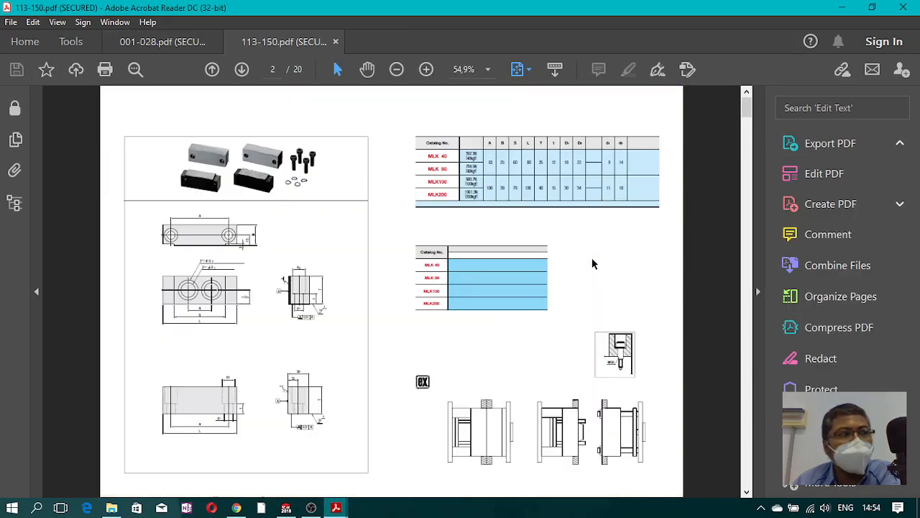
# Step: Look through the catalogue's cooling coupler guide, mold couplers and high couplers for cooling pipe on pages 6 to 8
pyautogui.scroll(-3, 560, 269)
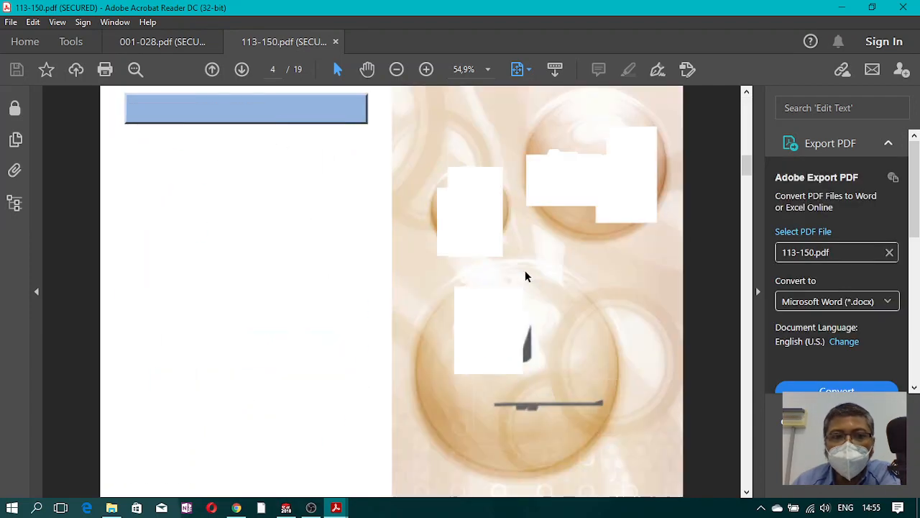
pyautogui.scroll(-4, 572, 314)
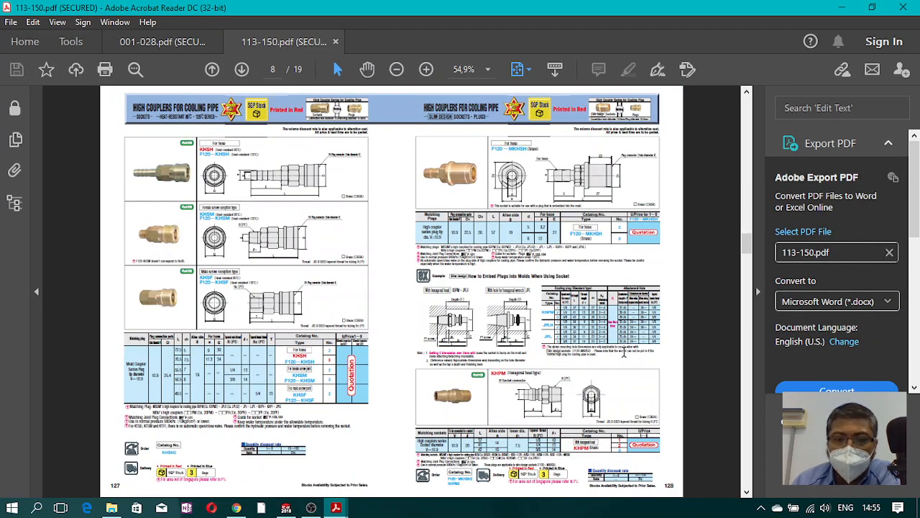
pyautogui.scroll(2, 624, 351)
pyautogui.scroll(2, 624, 347)
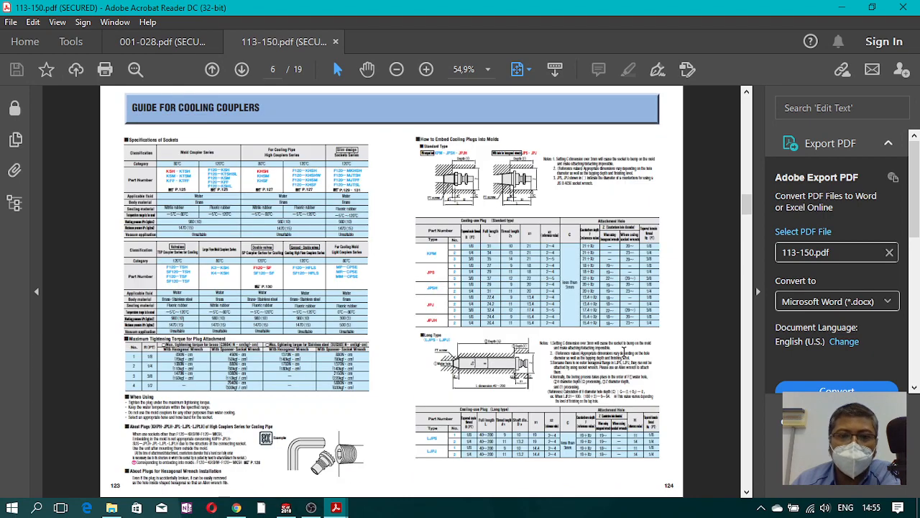
pyautogui.scroll(-2, 624, 350)
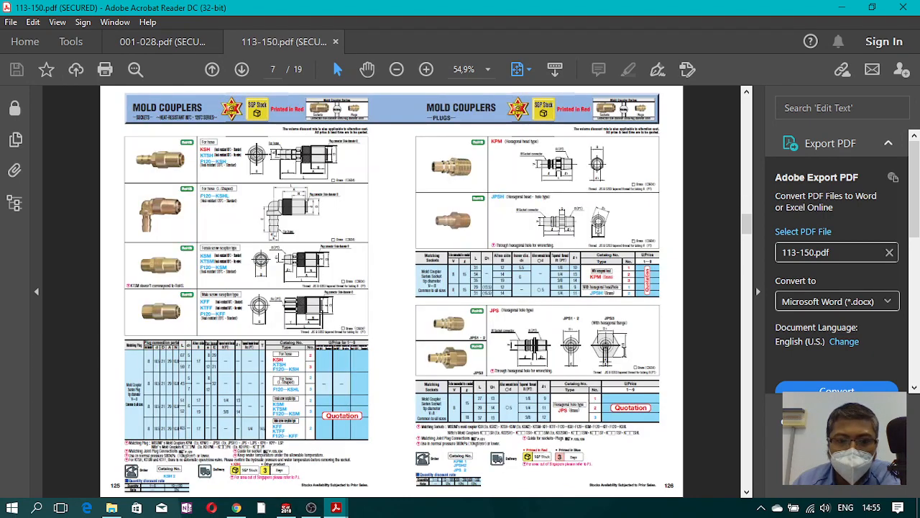
pyautogui.scroll(-2, 624, 351)
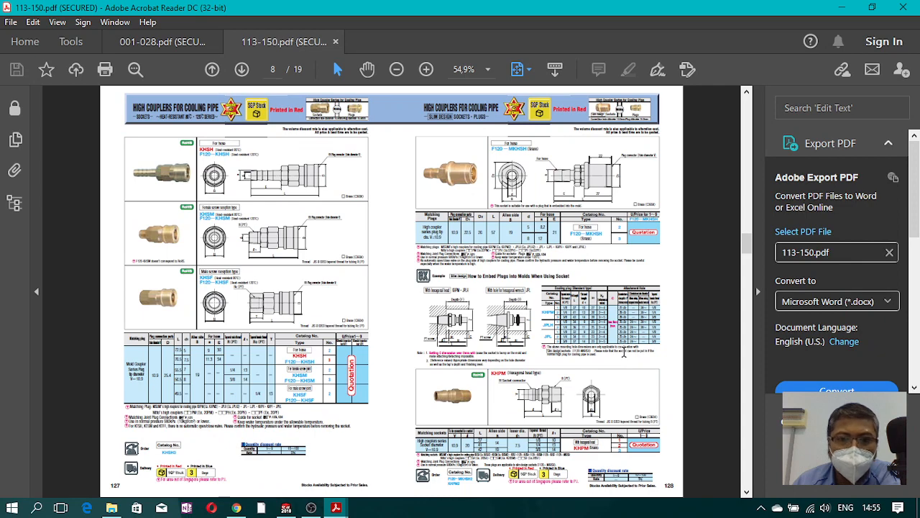
# Step: Browse the hose nipples, cooling joint plugs, cooling pipes and heat transaction pipes, ending at the cooling circuit and screw plugs on page 19
pyautogui.scroll(-4, 624, 351)
pyautogui.scroll(-2, 624, 357)
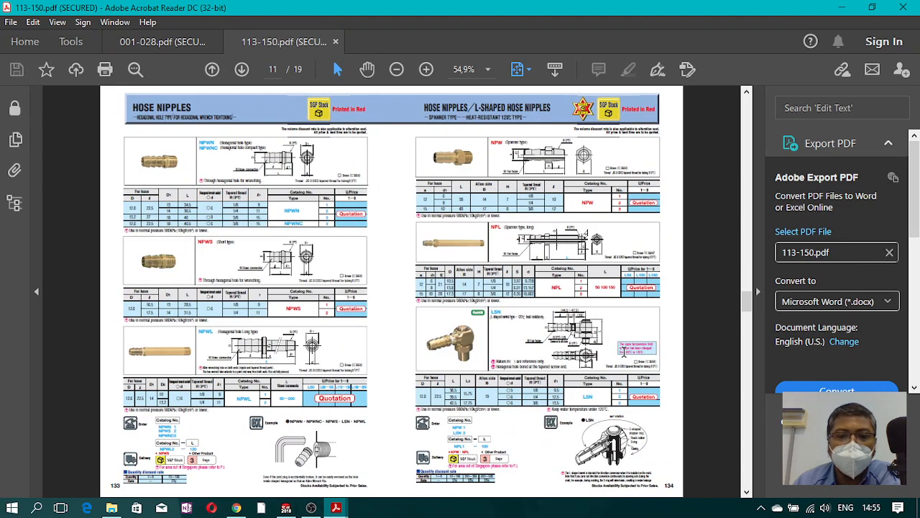
pyautogui.scroll(-2, 624, 354)
pyautogui.scroll(-4, 624, 352)
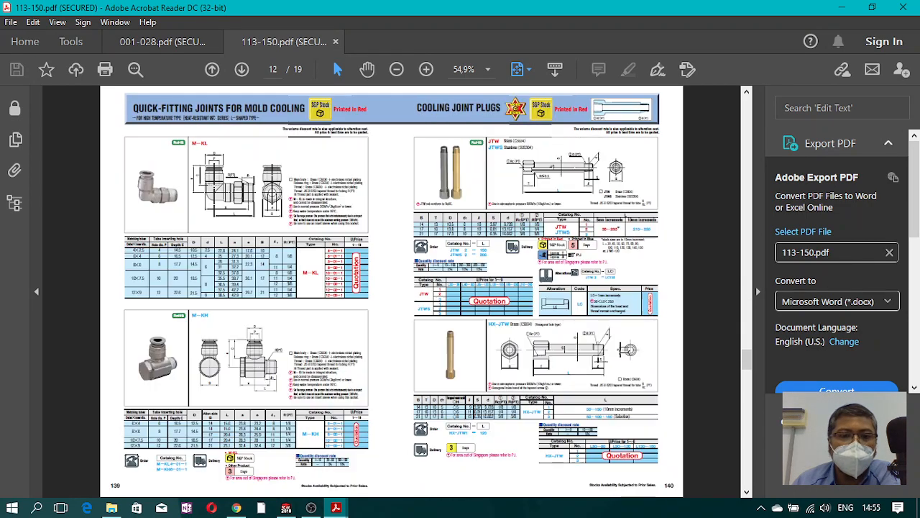
pyautogui.scroll(-2, 624, 351)
pyautogui.scroll(-2, 624, 351)
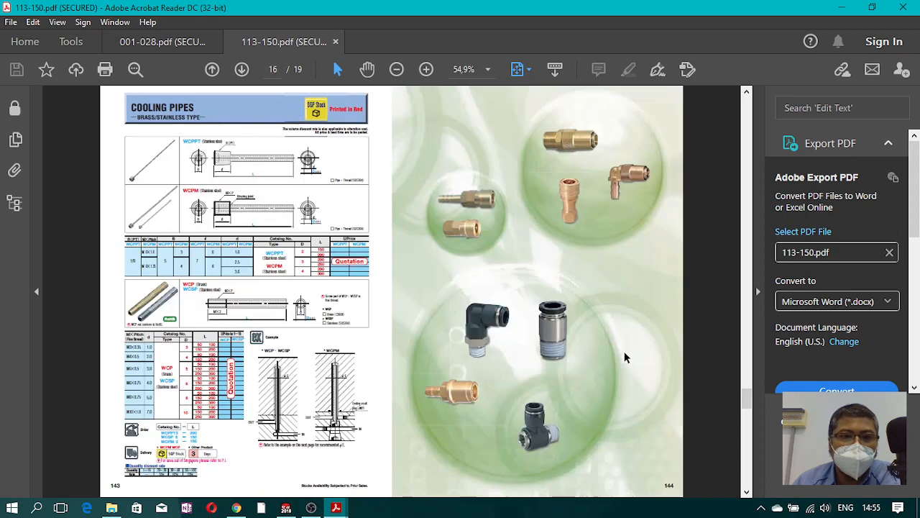
pyautogui.scroll(-4, 624, 357)
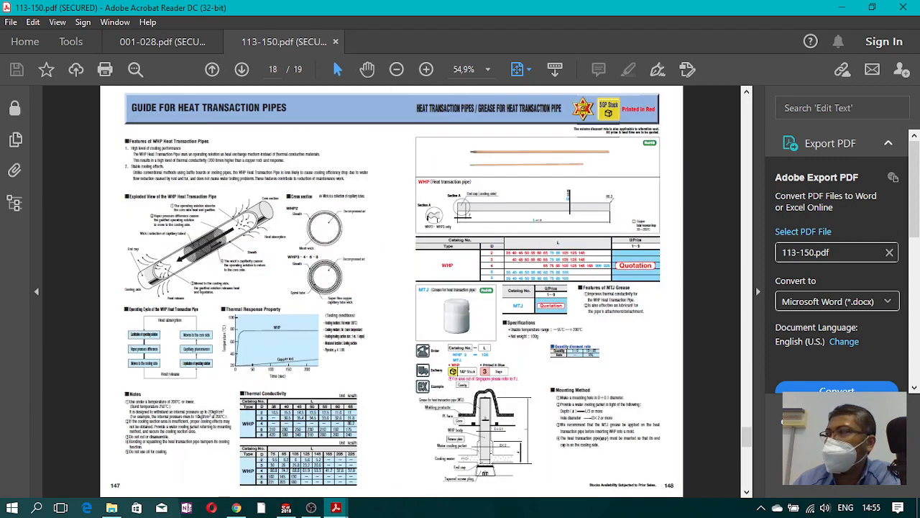
pyautogui.scroll(-2, 625, 351)
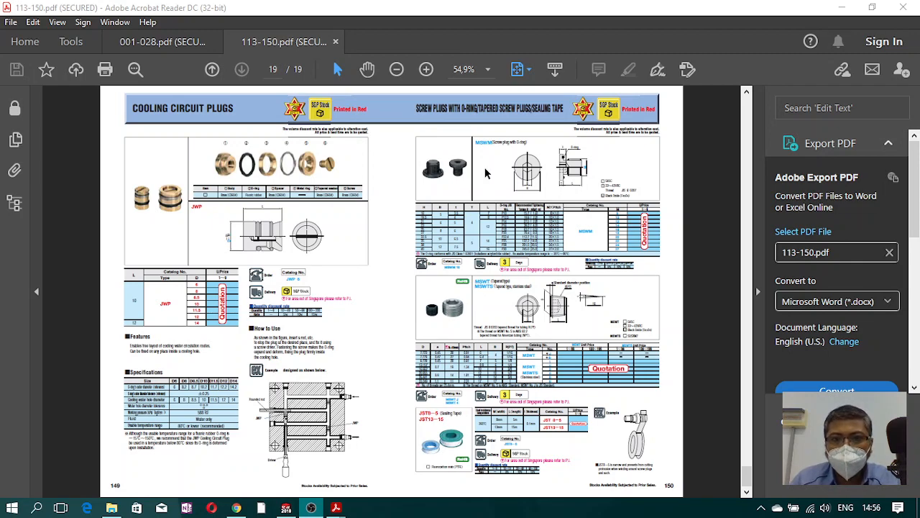
pyautogui.scroll(2, 554, 187)
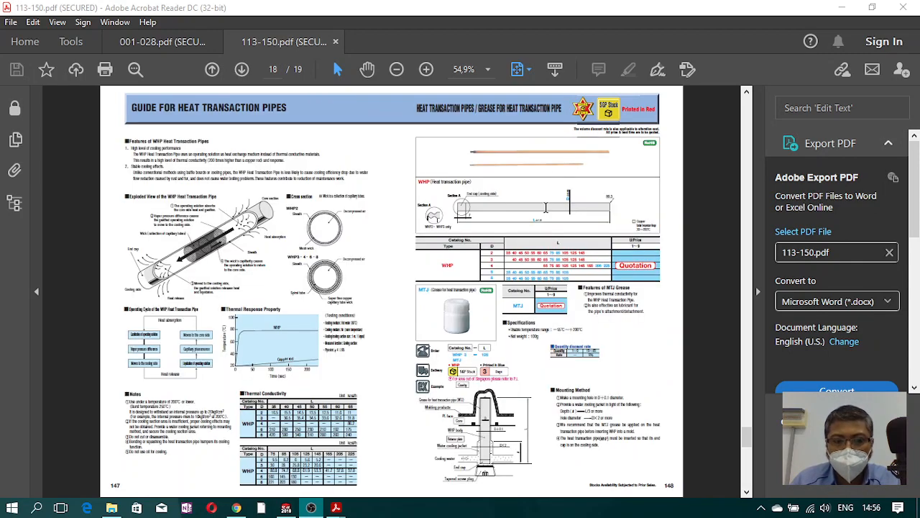
pyautogui.scroll(-2, 546, 207)
pyautogui.scroll(4, 392, 288)
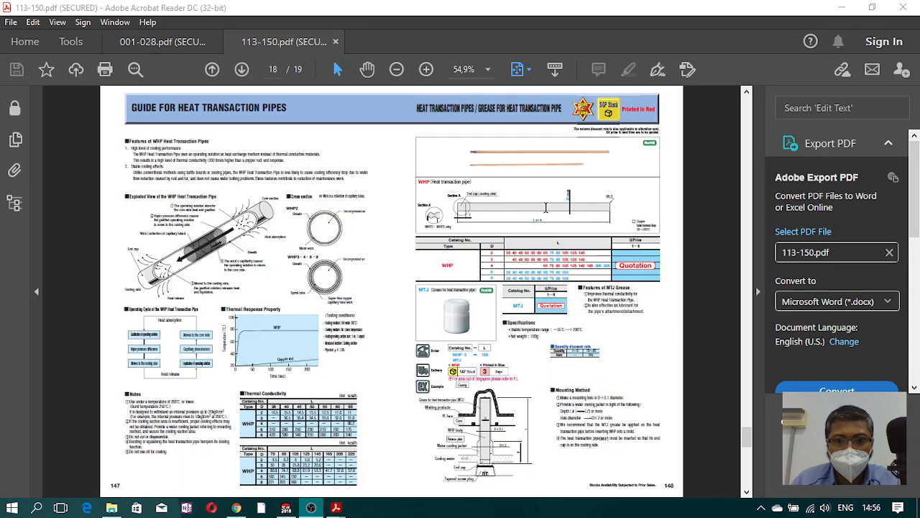
pyautogui.scroll(-4, 392, 288)
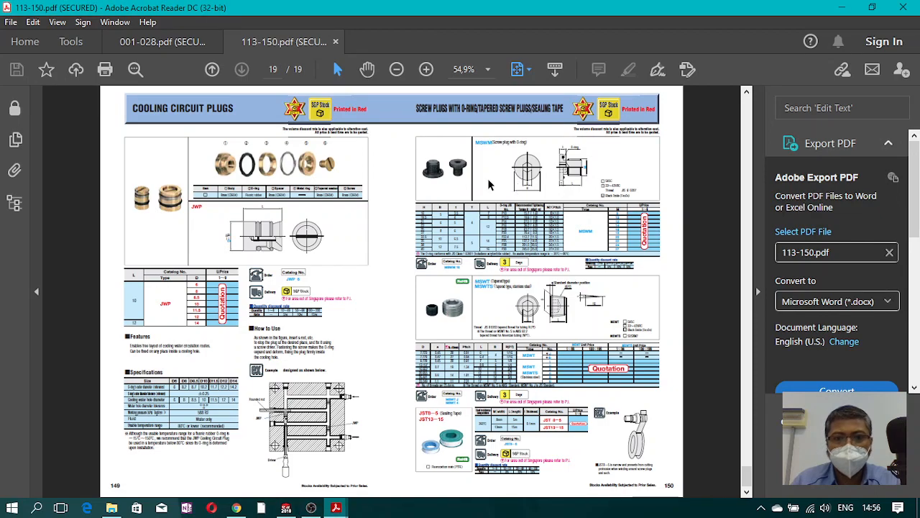
# Step: Zoom in to 150% on the MSWM O-ring screw plug and examine its drawing and size table, plus the tapered MSWT plug below
pyautogui.keyDown('ctrl'); pyautogui.scroll(4, 488, 185); pyautogui.keyUp('ctrl')
pyautogui.keyDown('ctrl'); pyautogui.scroll(1, 676, 182); pyautogui.keyUp('ctrl')
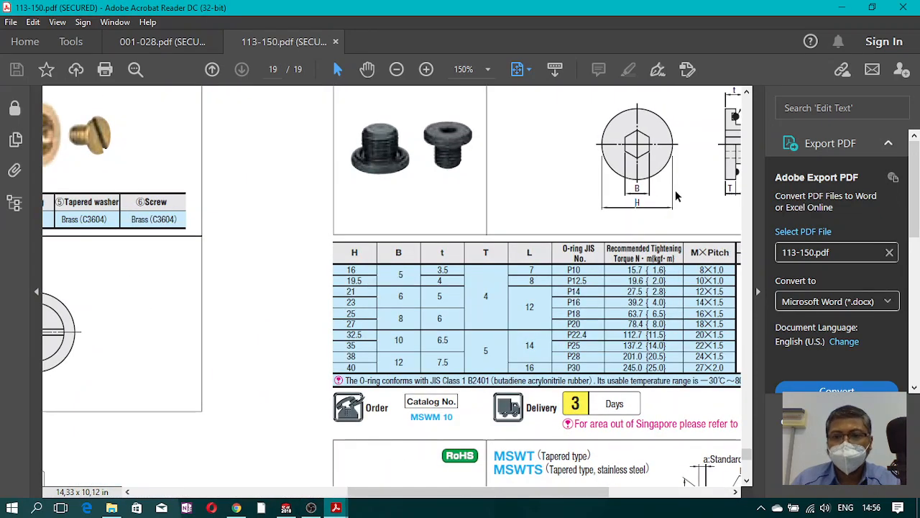
pyautogui.keyDown('ctrl'); pyautogui.scroll(1, 674, 212); pyautogui.keyUp('ctrl')
pyautogui.keyDown('ctrl'); pyautogui.scroll(-1, 672, 213); pyautogui.keyUp('ctrl')
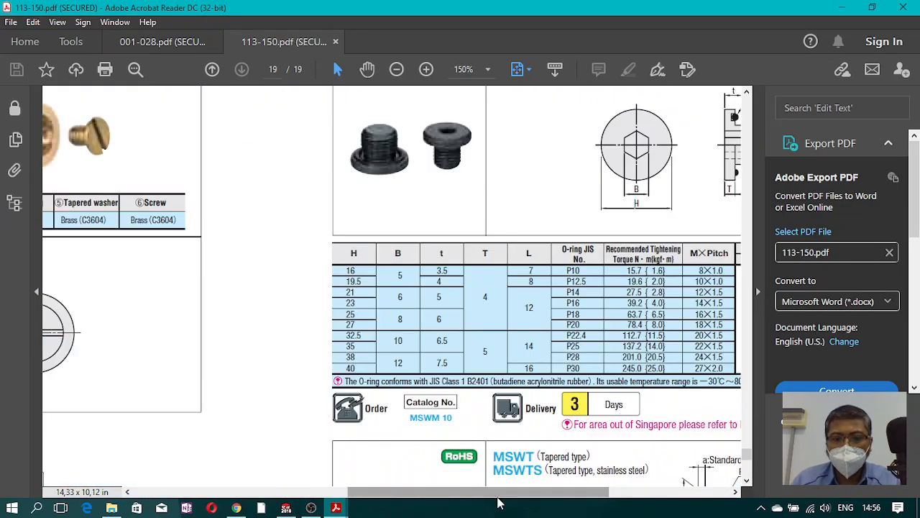
pyautogui.moveTo(496, 491); pyautogui.dragTo(550, 492)
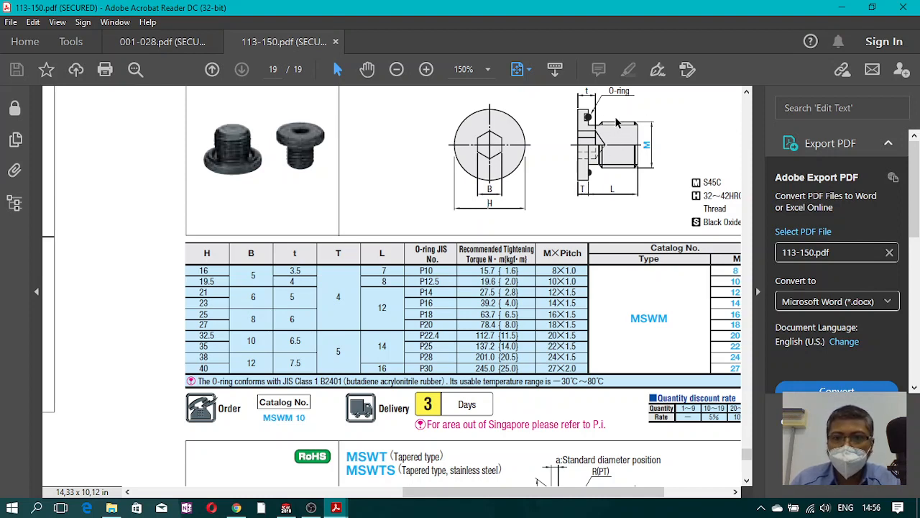
pyautogui.scroll(-3, 347, 333)
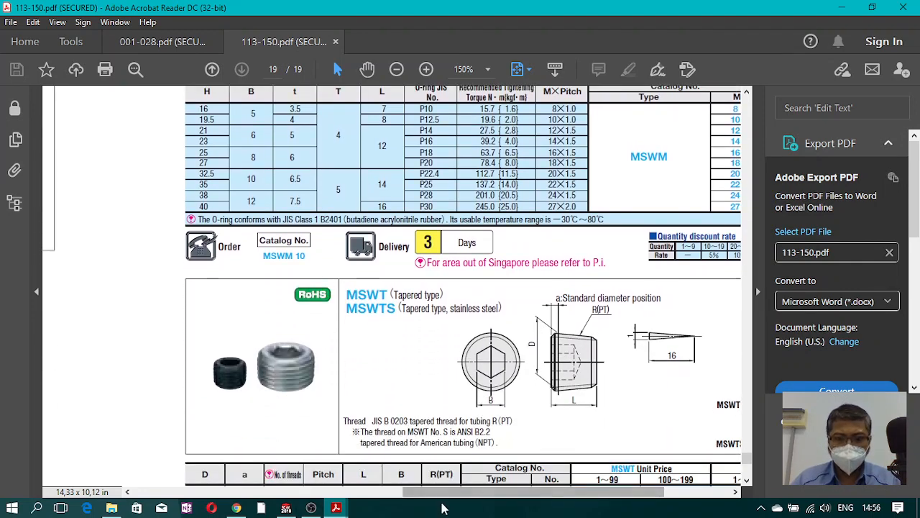
# Step: Examine the JWP cooling circuit plug's usage notes, specifications and example cooling-circuit figure on catalog page 149
pyautogui.moveTo(440, 495); pyautogui.dragTo(202, 496)
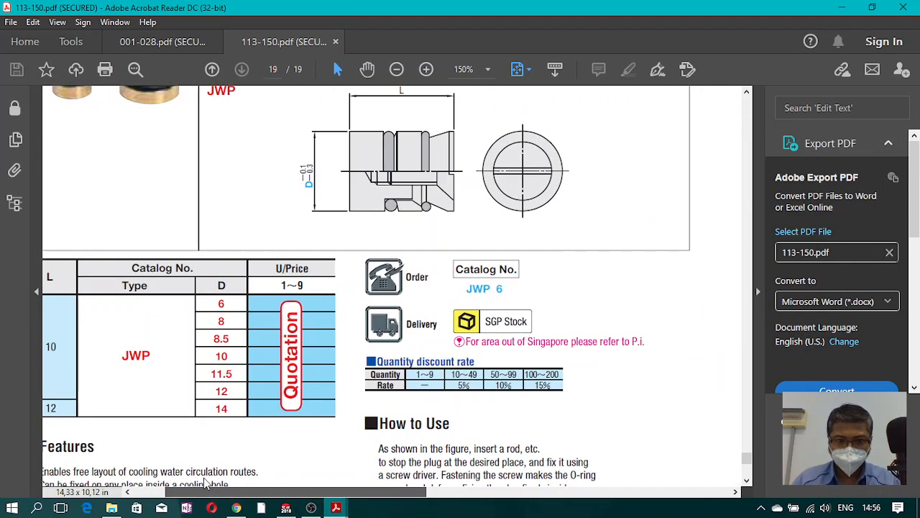
pyautogui.scroll(-1, 414, 273)
pyautogui.scroll(-6, 443, 264)
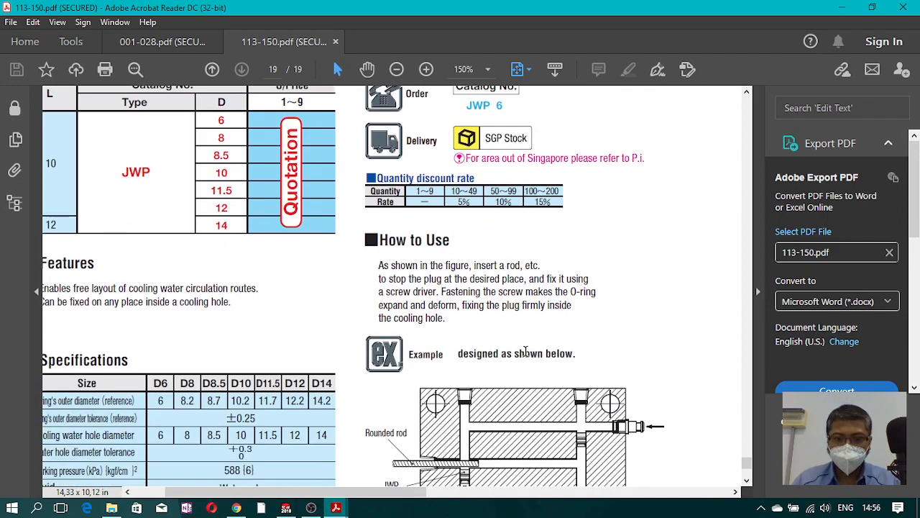
pyautogui.scroll(-2, 529, 357)
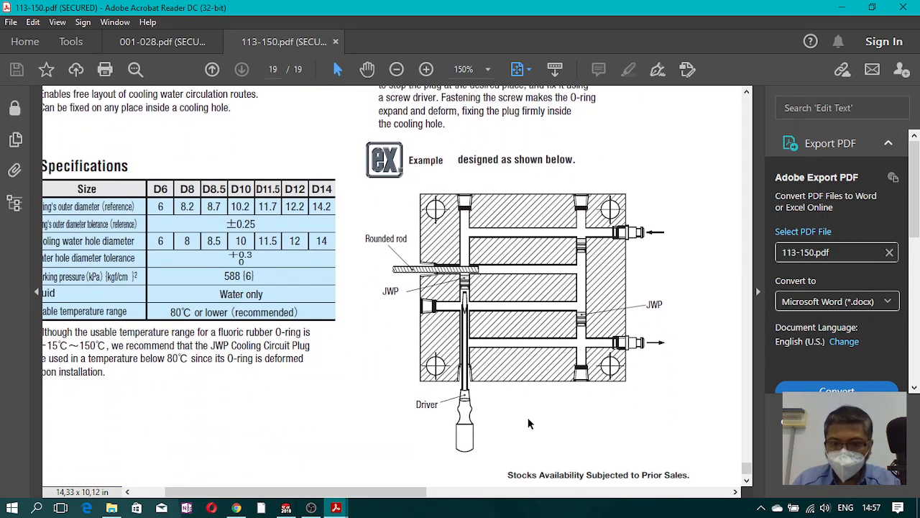
pyautogui.keyDown('ctrl'); pyautogui.scroll(-3, 436, 308); pyautogui.keyUp('ctrl')
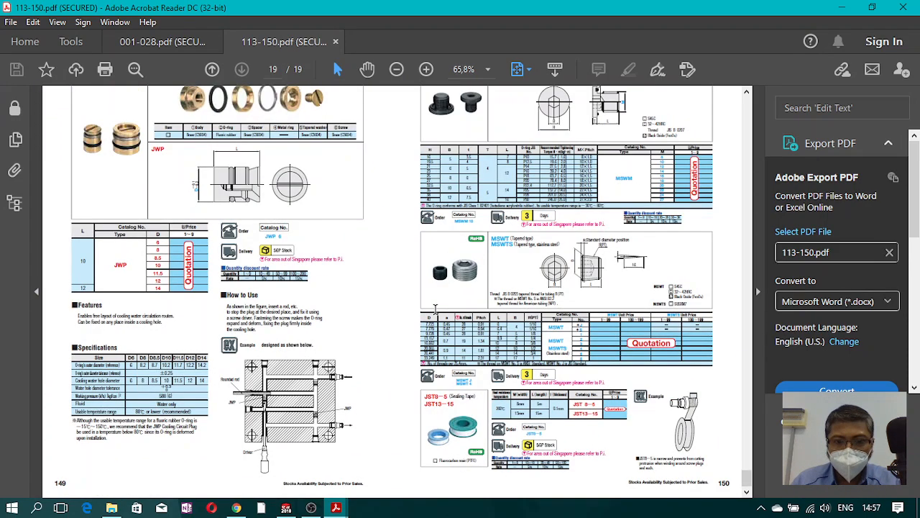
pyautogui.keyDown('ctrl'); pyautogui.scroll(8, 272, 438); pyautogui.keyUp('ctrl')
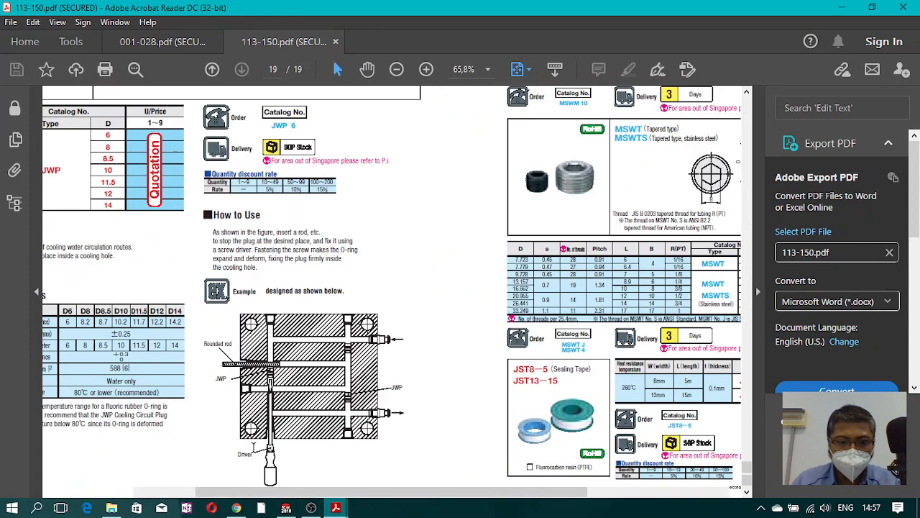
pyautogui.keyDown('ctrl'); pyautogui.scroll(-1, 212, 309); pyautogui.keyUp('ctrl')
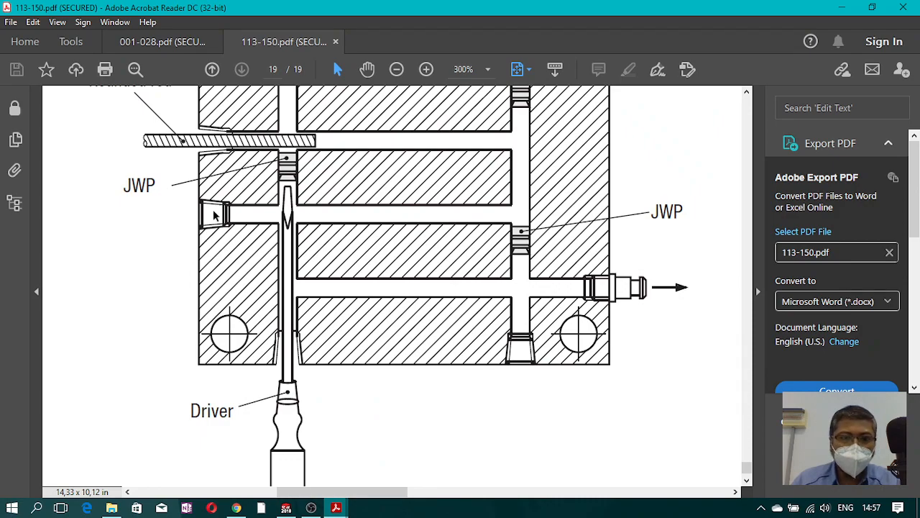
pyautogui.keyDown('ctrl'); pyautogui.scroll(-4, 568, 236); pyautogui.keyUp('ctrl')
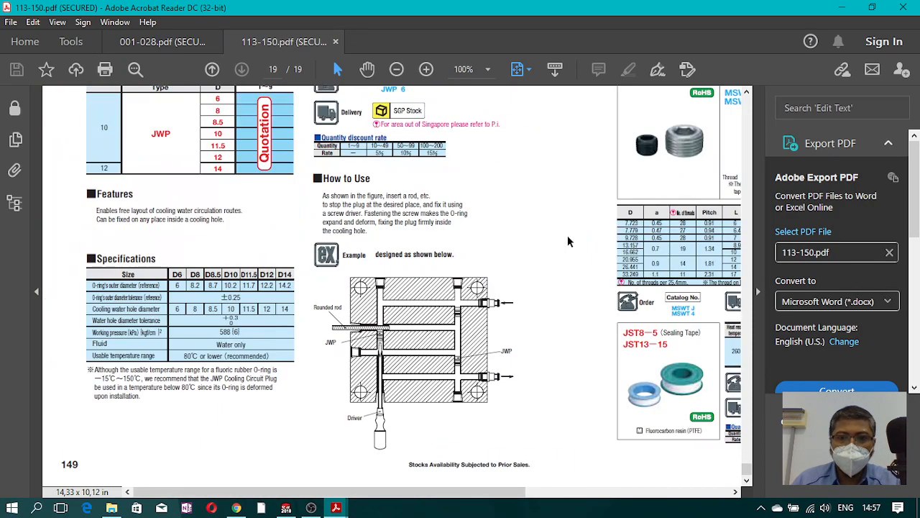
# Step: Examine the MSWM screw plug and MSWT tapered screw plug drawings and size tables on catalog page 150
pyautogui.moveTo(518, 494); pyautogui.dragTo(634, 494)
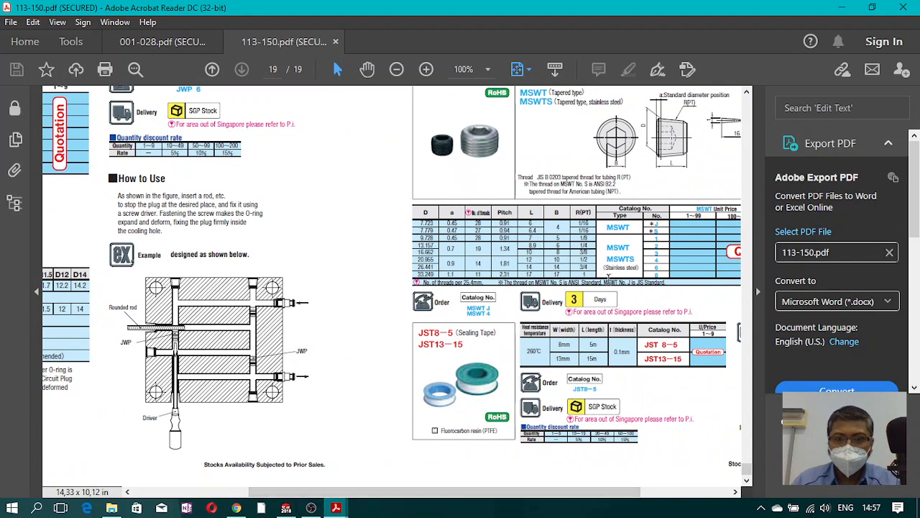
pyautogui.scroll(2, 568, 274)
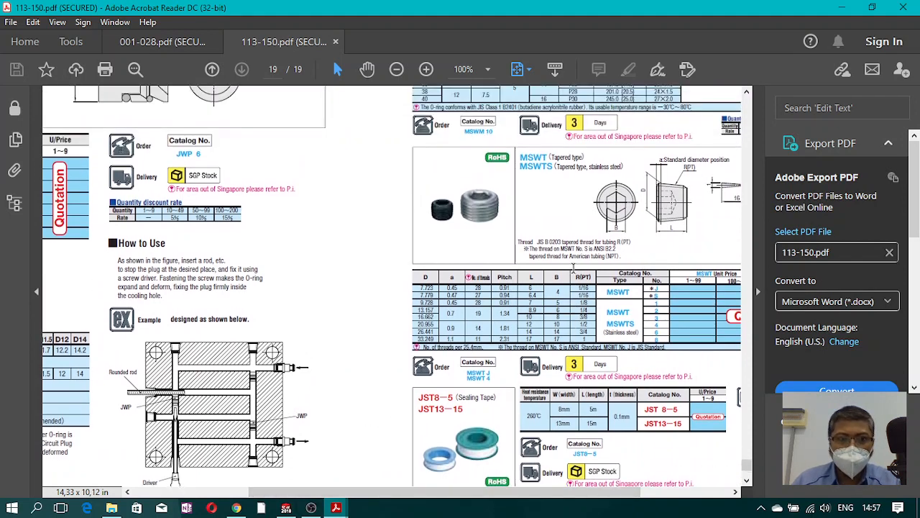
pyautogui.scroll(5, 573, 266)
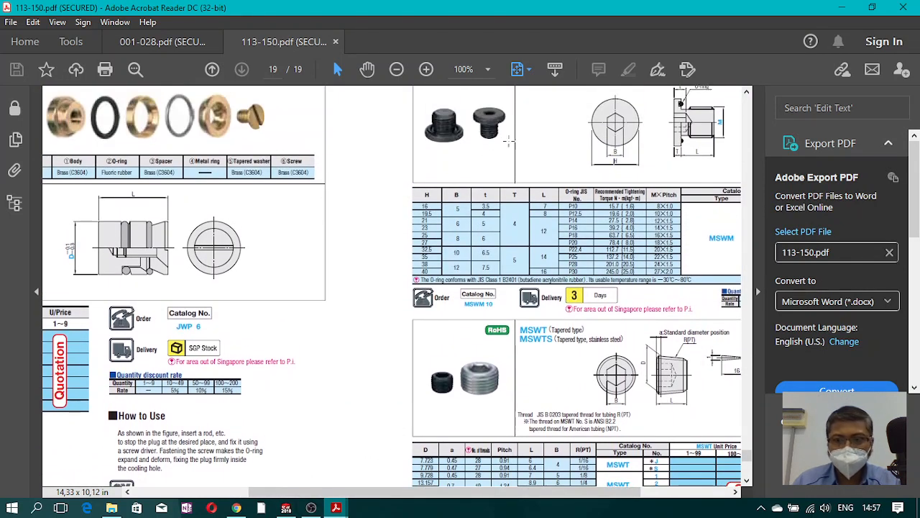
pyautogui.moveTo(515, 495); pyautogui.dragTo(413, 495)
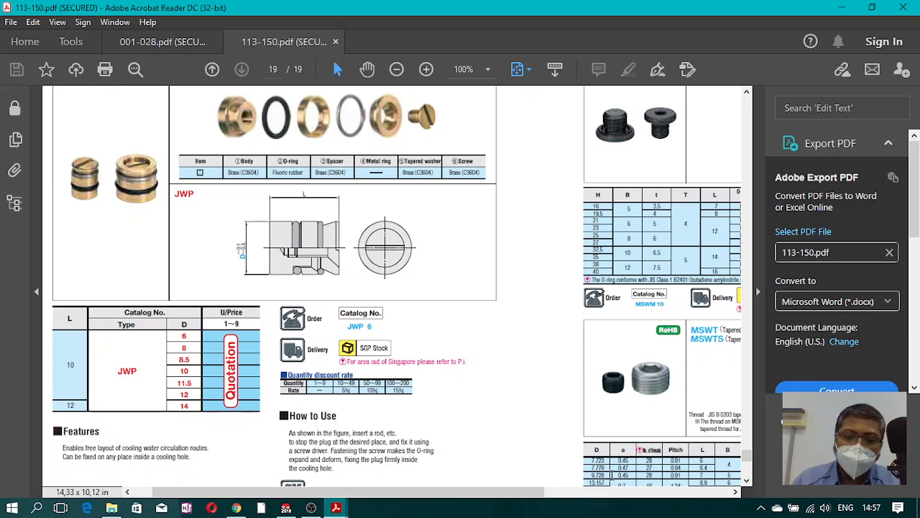
pyautogui.hscroll(5, 568, 453)
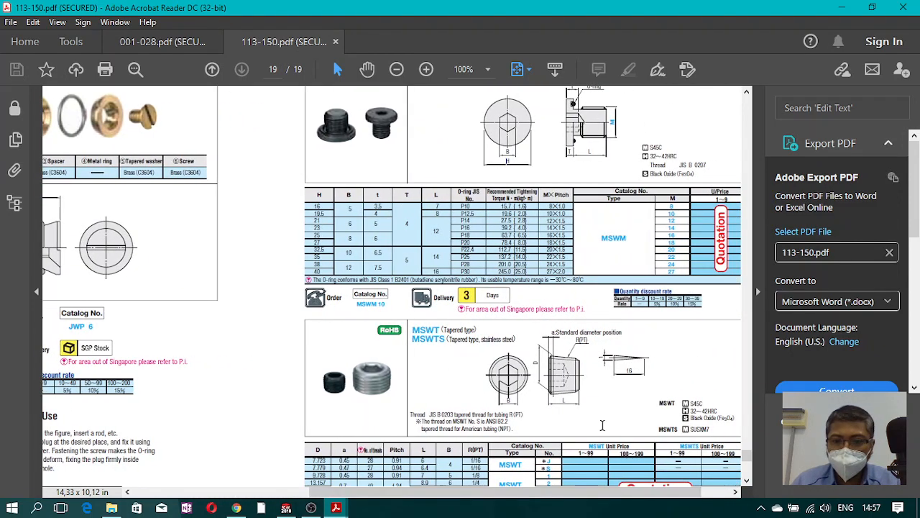
pyautogui.keyDown('ctrl'); pyautogui.scroll(2, 555, 348); pyautogui.keyUp('ctrl')
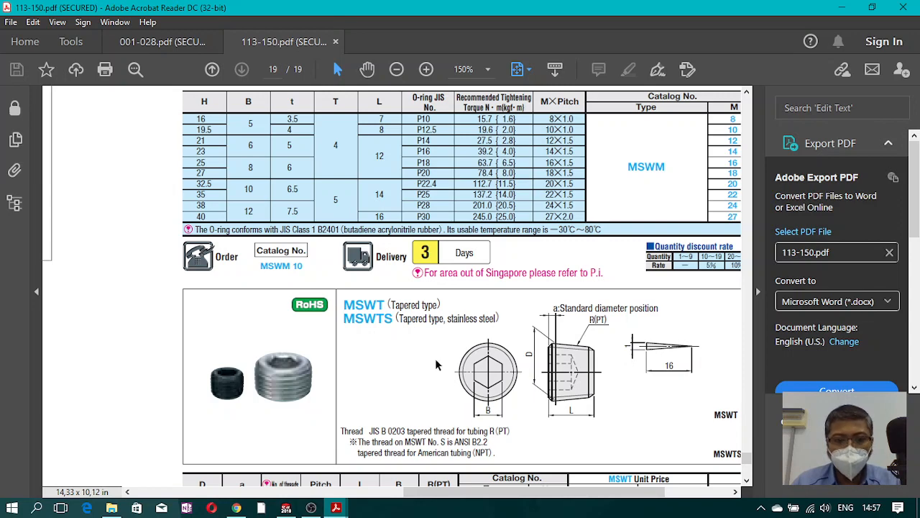
pyautogui.keyDown('ctrl'); pyautogui.scroll(-2, 435, 359); pyautogui.keyUp('ctrl')
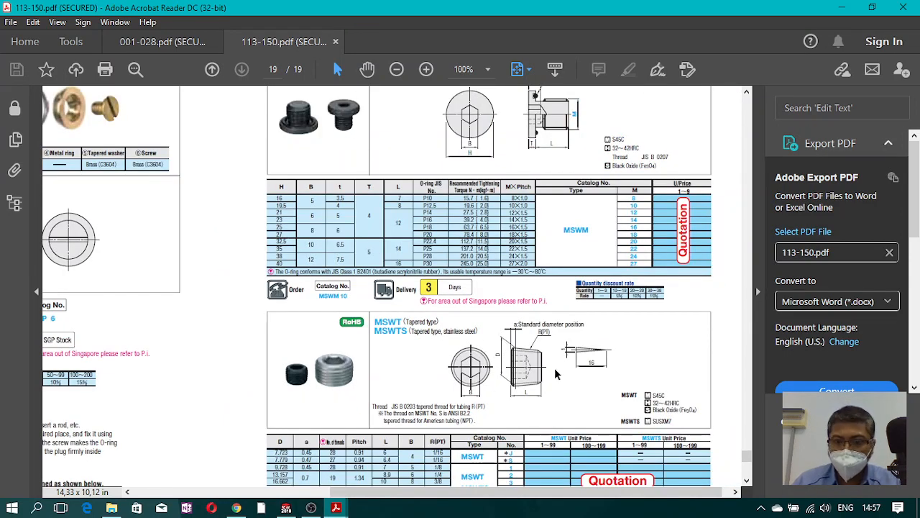
pyautogui.keyDown('ctrl'); pyautogui.scroll(-2, 521, 288); pyautogui.keyUp('ctrl')
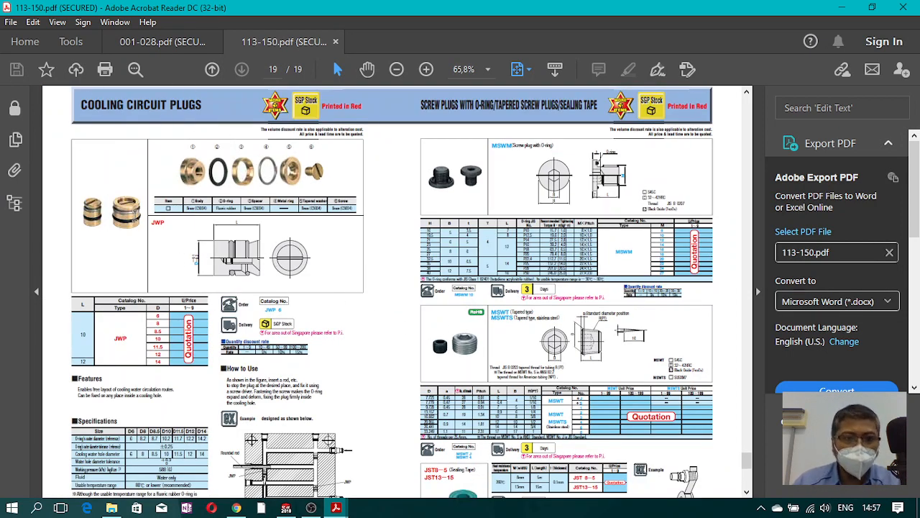
# Step: Study the JWP plug's dimension drawing and its mounting beside the rounded rod in the example cooling circuit
pyautogui.keyDown('ctrl'); pyautogui.scroll(2, 115, 209); pyautogui.keyUp('ctrl')
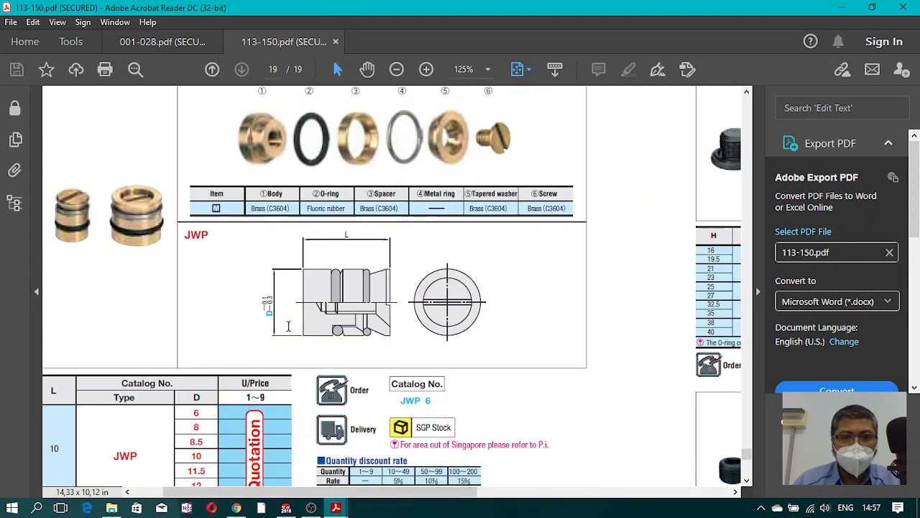
pyautogui.keyDown('ctrl'); pyautogui.scroll(1, 367, 329); pyautogui.keyUp('ctrl')
pyautogui.keyDown('ctrl'); pyautogui.scroll(1, 302, 295); pyautogui.keyUp('ctrl')
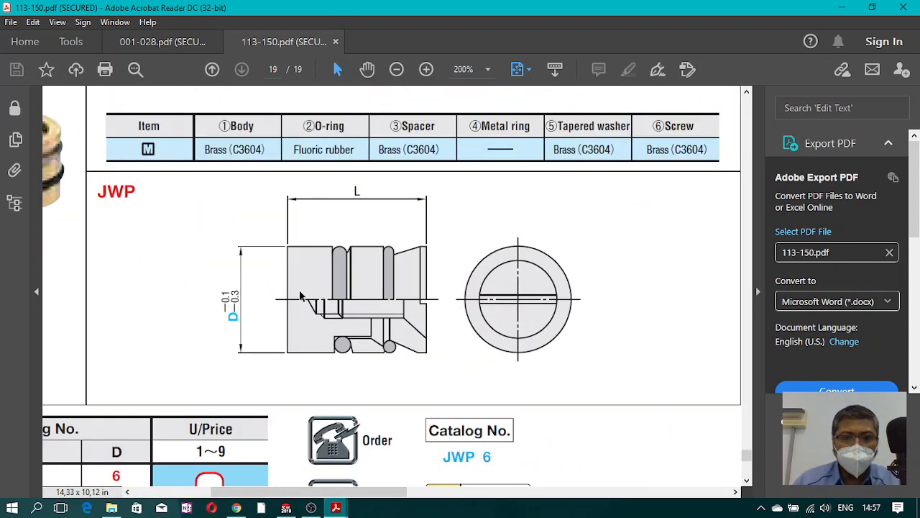
pyautogui.keyDown('ctrl'); pyautogui.scroll(-2, 302, 295); pyautogui.keyUp('ctrl')
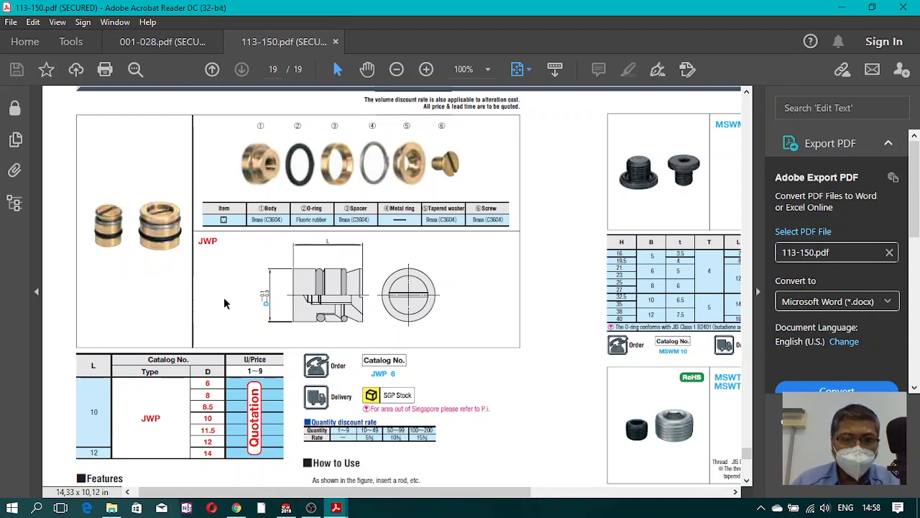
pyautogui.scroll(-2, 380, 328)
pyautogui.scroll(-5, 379, 328)
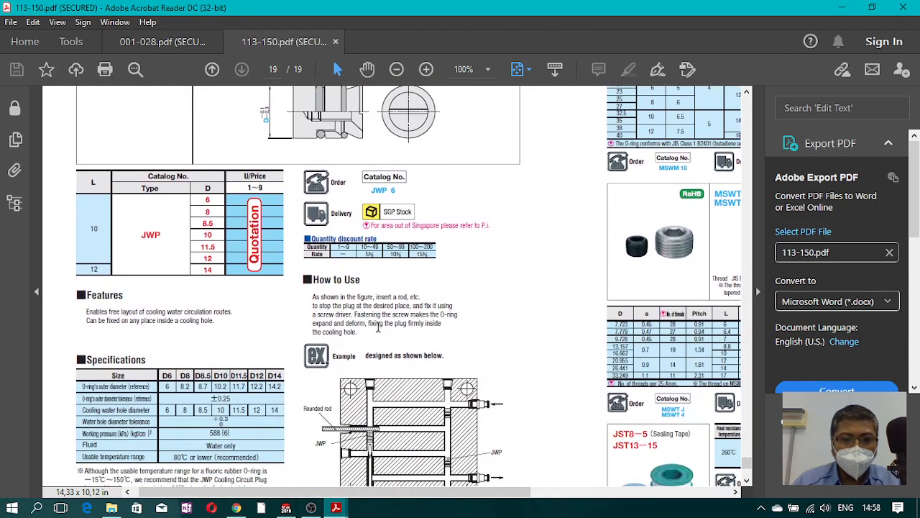
pyautogui.keyDown('ctrl'); pyautogui.scroll(6, 371, 346); pyautogui.keyUp('ctrl')
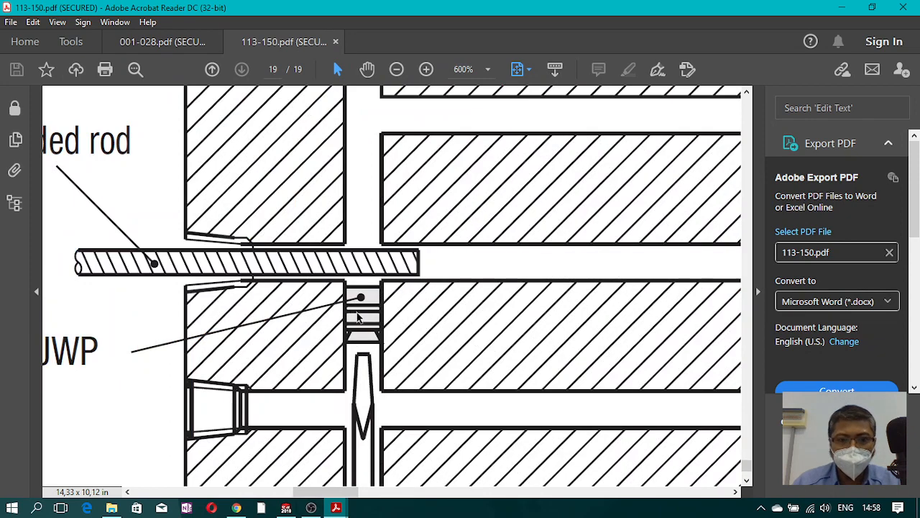
pyautogui.keyDown('ctrl'); pyautogui.scroll(-3, 357, 317); pyautogui.keyUp('ctrl')
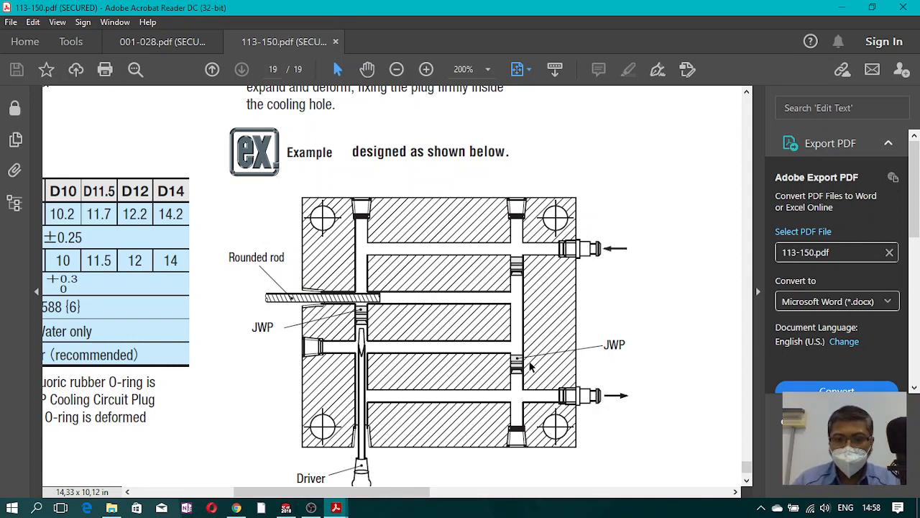
# Step: Review the How to Use notes, the JWP section drawing and the plug positions between the example circuit's inlet and outlet
pyautogui.scroll(5, 493, 381)
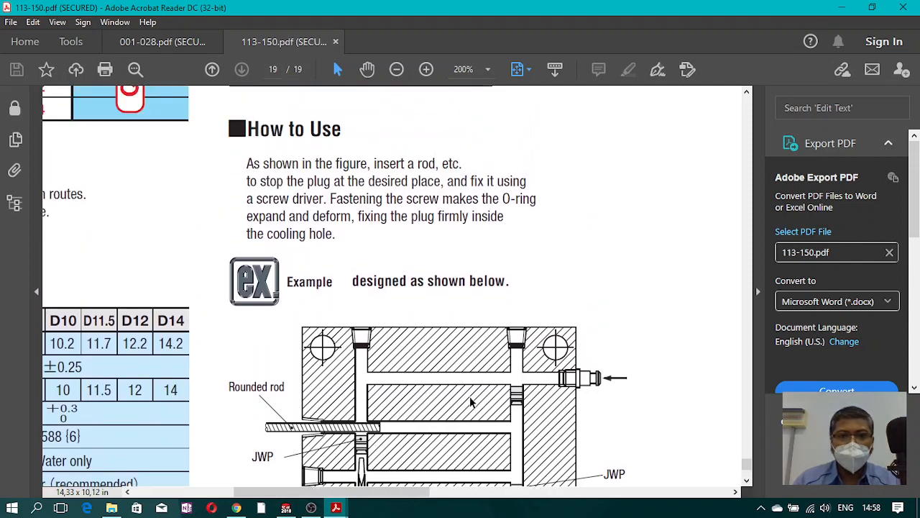
pyautogui.scroll(10, 469, 403)
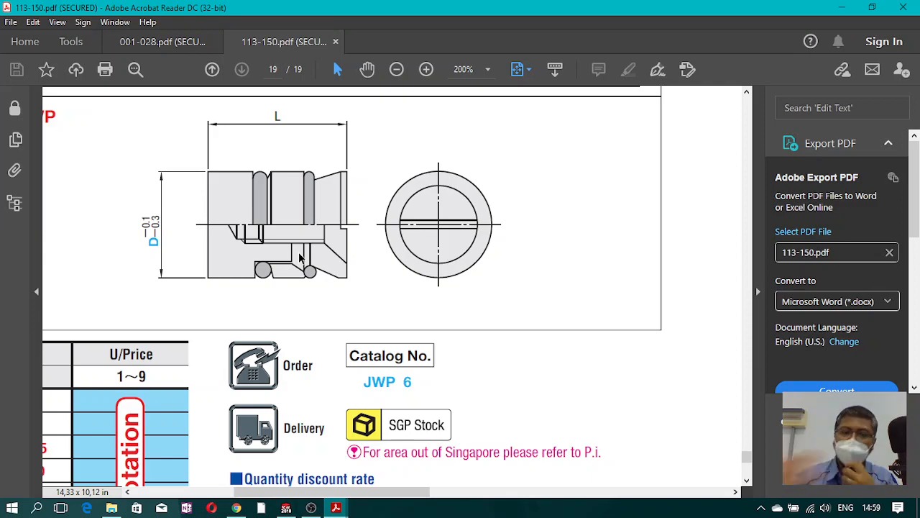
pyautogui.scroll(-1, 484, 283)
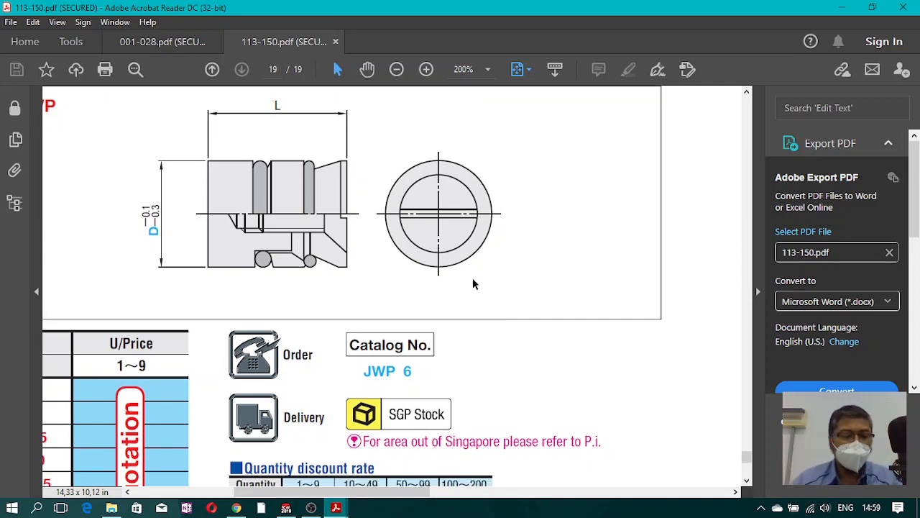
pyautogui.keyDown('ctrl'); pyautogui.scroll(-5, 473, 284); pyautogui.keyUp('ctrl')
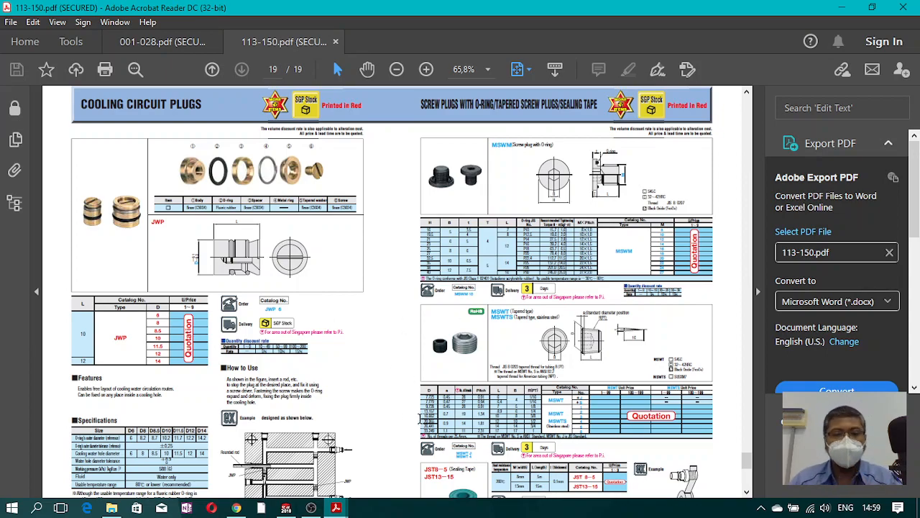
pyautogui.scroll(-2, 313, 438)
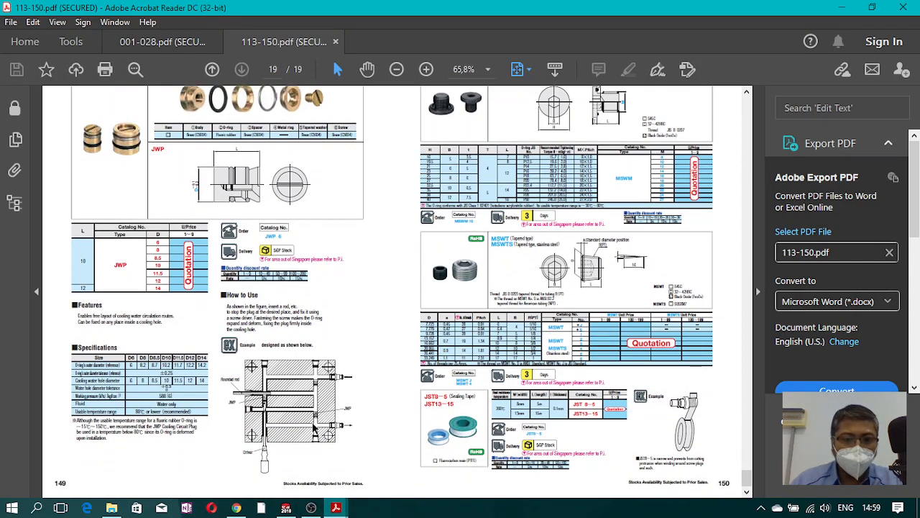
pyautogui.keyDown('ctrl'); pyautogui.scroll(5, 314, 428); pyautogui.keyUp('ctrl')
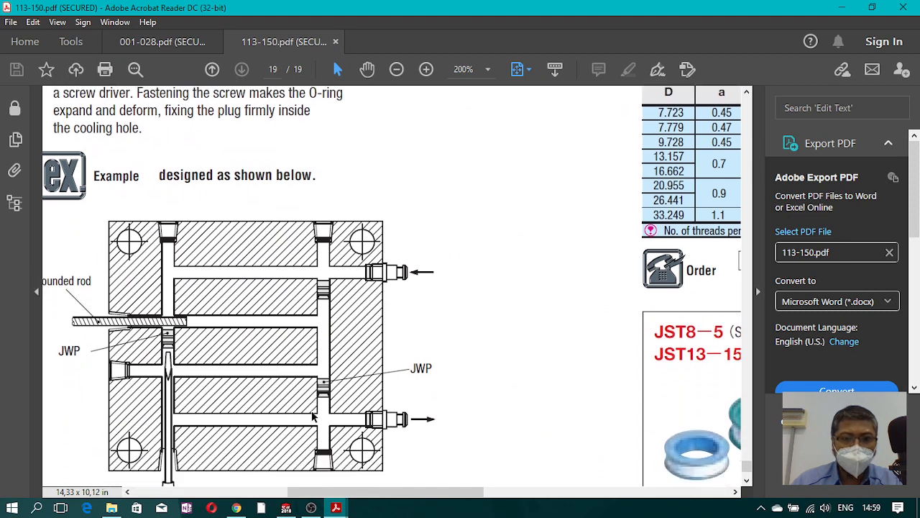
pyautogui.scroll(-1, 313, 416)
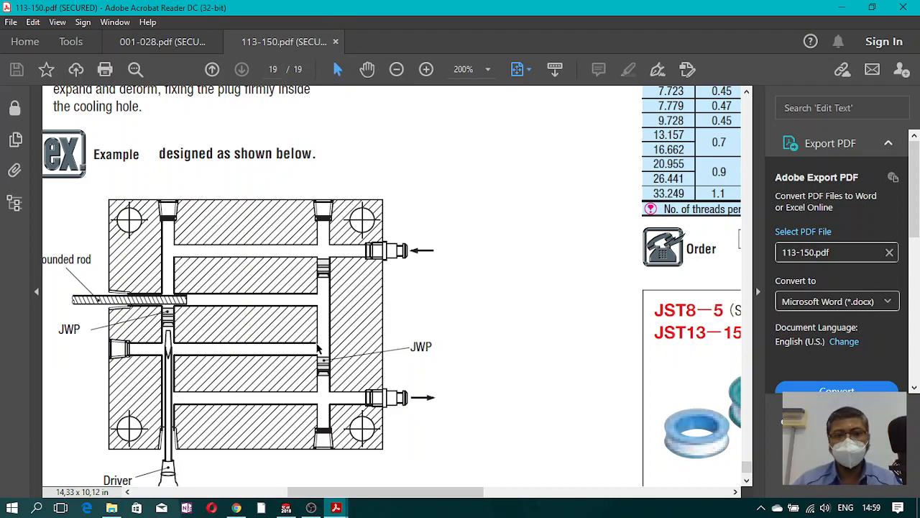
pyautogui.keyDown('ctrl'); pyautogui.scroll(-3, 317, 336); pyautogui.keyUp('ctrl')
pyautogui.keyDown('ctrl'); pyautogui.scroll(-1, 316, 336); pyautogui.keyUp('ctrl')
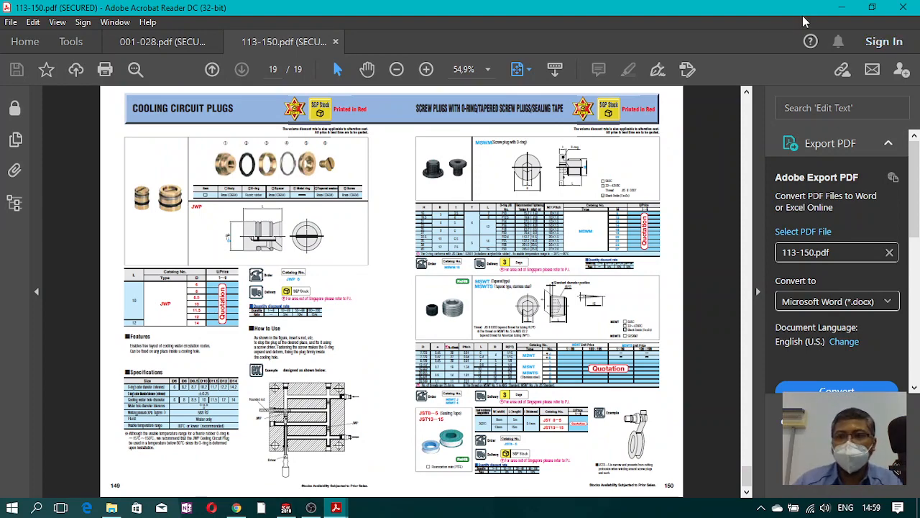
# Step: Switch to SOLIDWORKS and display the mould part in the Shaded With Edges style
pyautogui.click(841, 7)
pyautogui.click(213, 285)
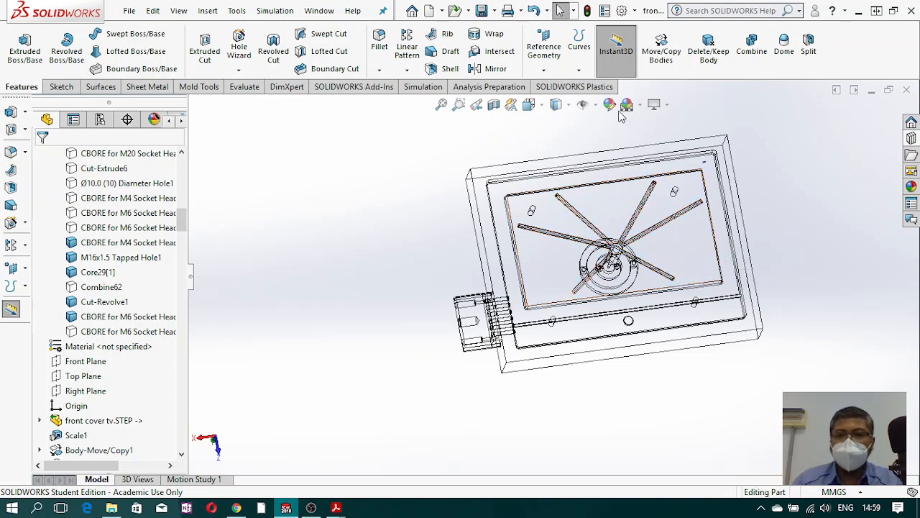
pyautogui.click(556, 105)
pyautogui.click(557, 122)
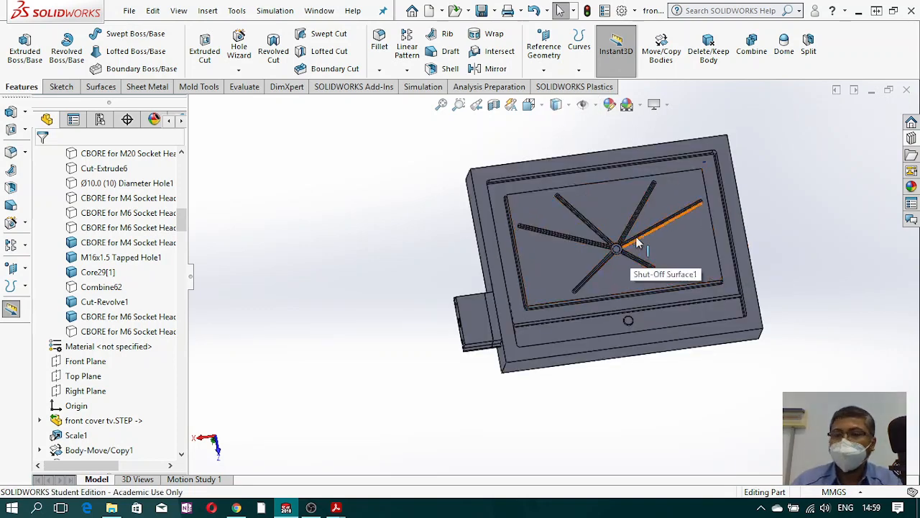
# Step: Inspect the shaded mould plate, its radial grooves and the attached side block from several angles
pyautogui.scroll(3, 597, 268)
pyautogui.moveTo(589, 273); pyautogui.dragTo(589, 181, button='middle')
pyautogui.scroll(-4, 573, 302)
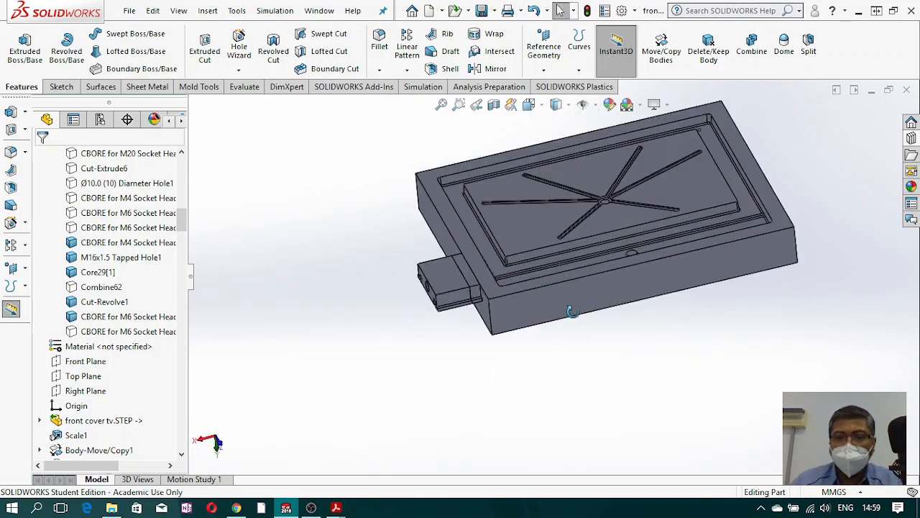
pyautogui.moveTo(573, 302); pyautogui.dragTo(683, 350, button='middle')
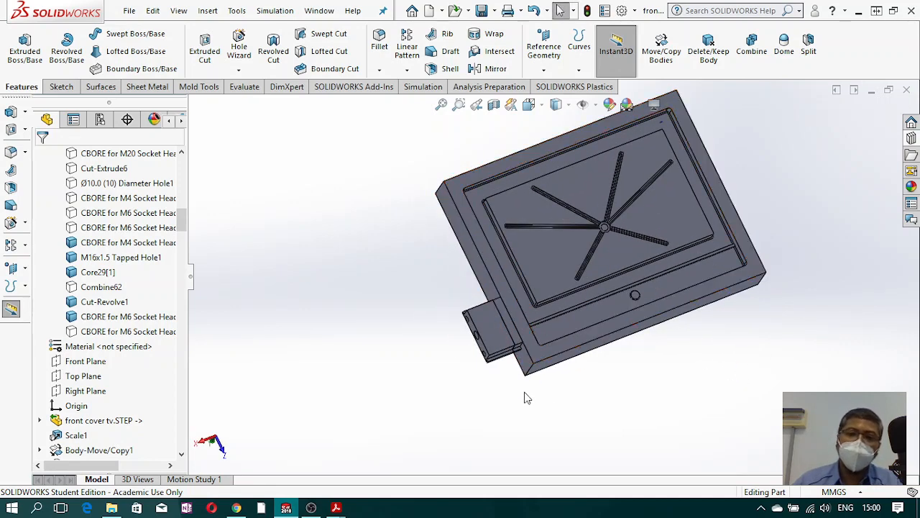
pyautogui.moveTo(453, 206); pyautogui.dragTo(477, 144, button='middle')
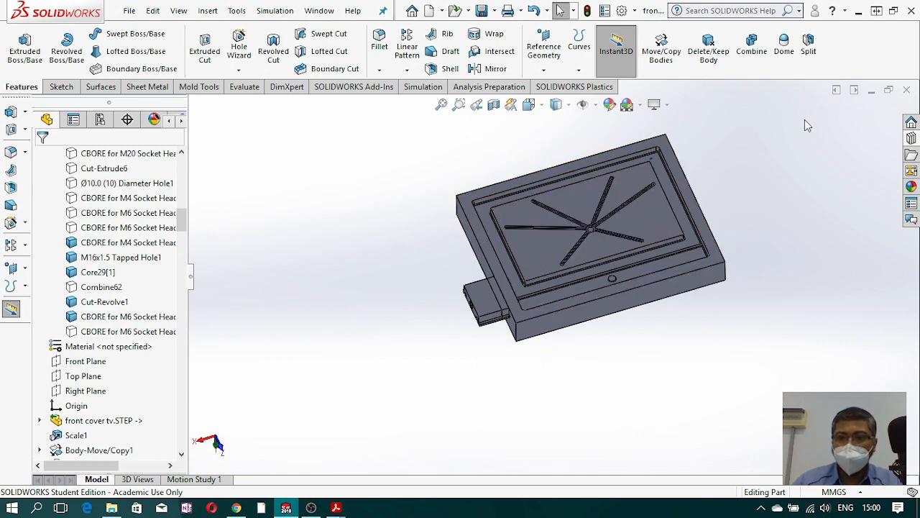
pyautogui.moveTo(811, 256); pyautogui.dragTo(530, 323, button='middle')
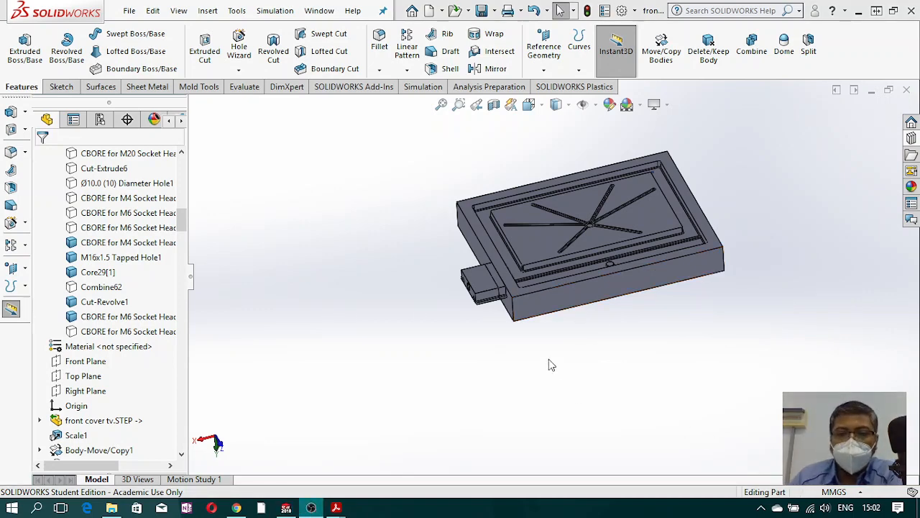
# Step: Examine the mould plate's long side wall and the holes in the attached side block as candidates for channel positions
pyautogui.moveTo(551, 364); pyautogui.dragTo(583, 351, button='middle')
pyautogui.scroll(-8, 583, 351)
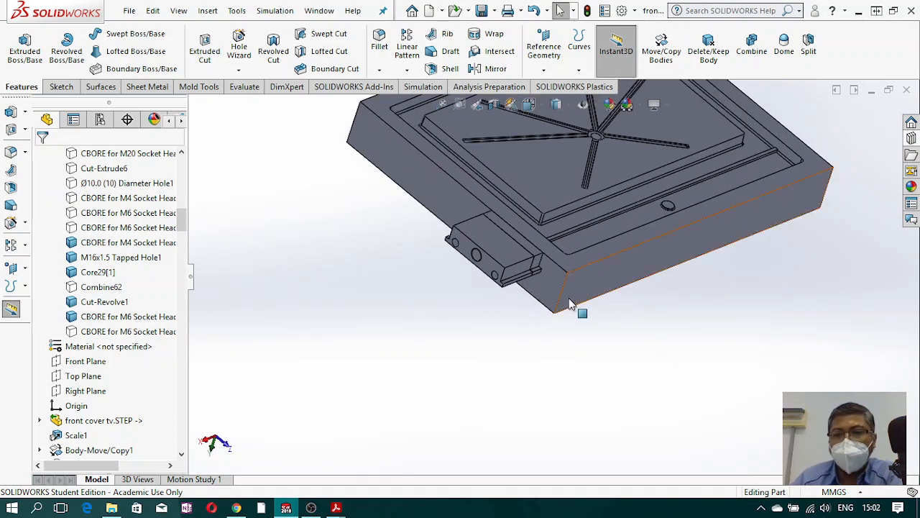
pyautogui.scroll(6, 720, 241)
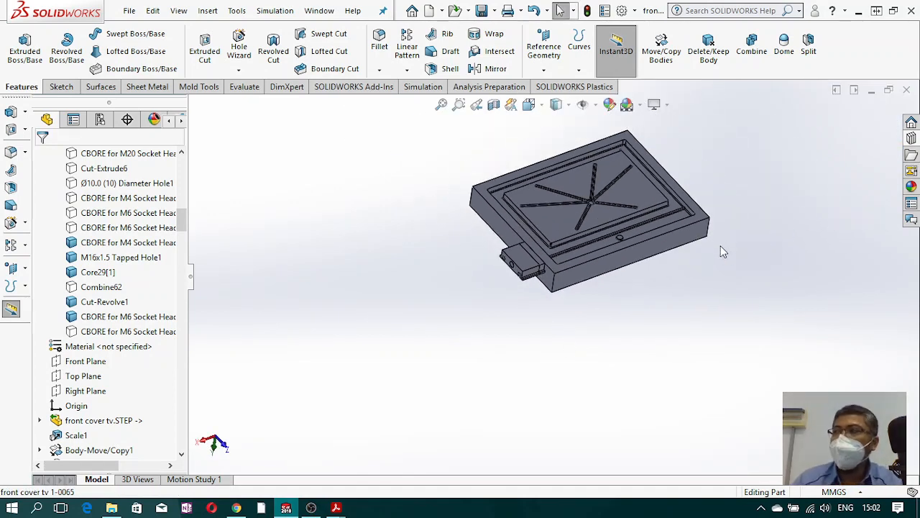
pyautogui.scroll(3, 720, 246)
pyautogui.moveTo(621, 238); pyautogui.dragTo(603, 289, button='middle')
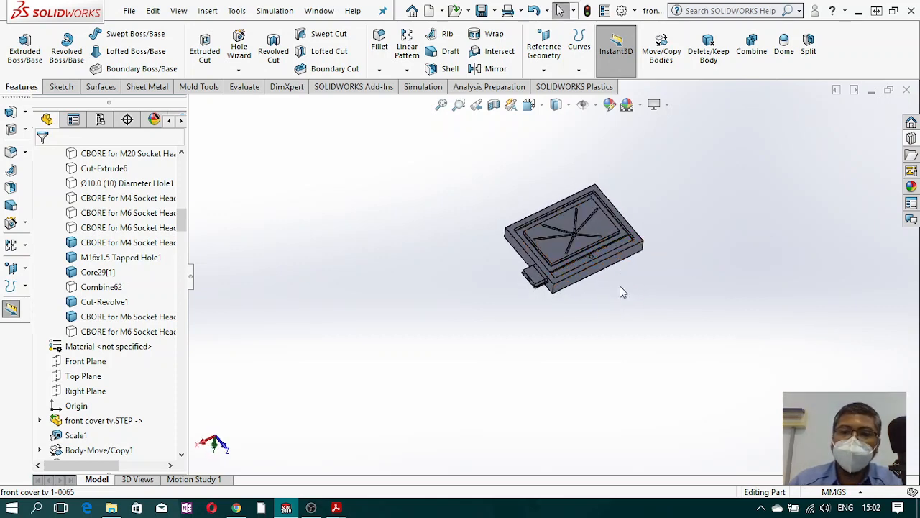
pyautogui.moveTo(602, 221); pyautogui.dragTo(529, 246, button='middle')
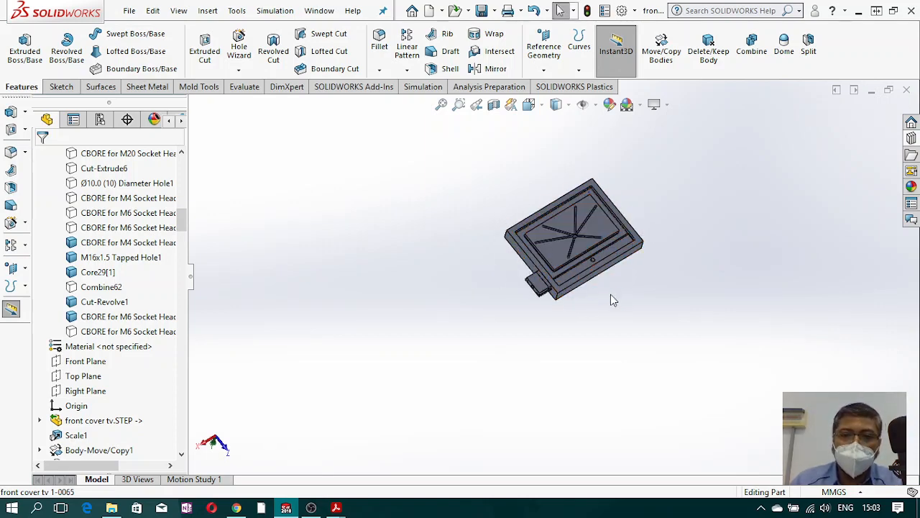
pyautogui.moveTo(611, 294); pyautogui.dragTo(575, 277, button='middle')
pyautogui.scroll(-3, 565, 266)
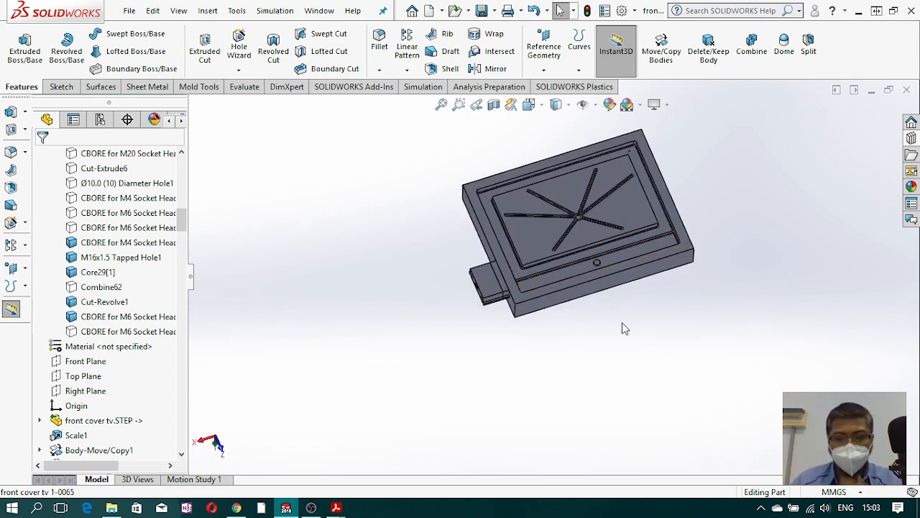
pyautogui.moveTo(598, 302); pyautogui.dragTo(507, 314, button='middle')
pyautogui.moveTo(566, 284); pyautogui.dragTo(309, 169, button='middle')
# Step: Start a Hole Wizard hole on the plate's long side face and place one hole point near each end
pyautogui.click(239, 46)
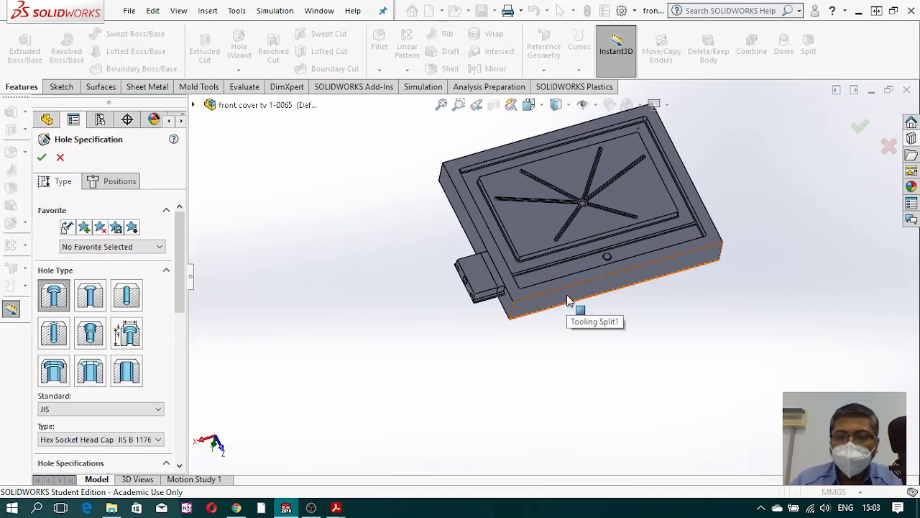
pyautogui.click(111, 184)
pyautogui.moveTo(575, 323); pyautogui.dragTo(600, 252, button='middle')
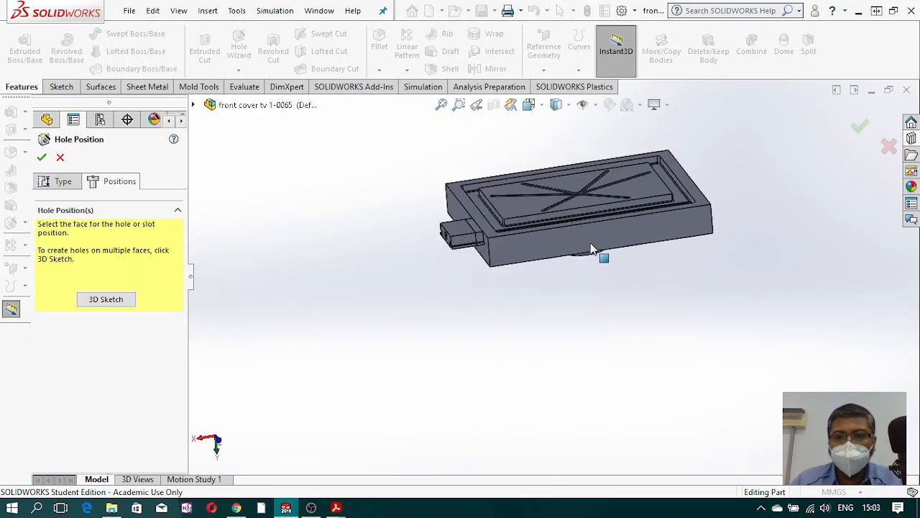
pyautogui.click(564, 248)
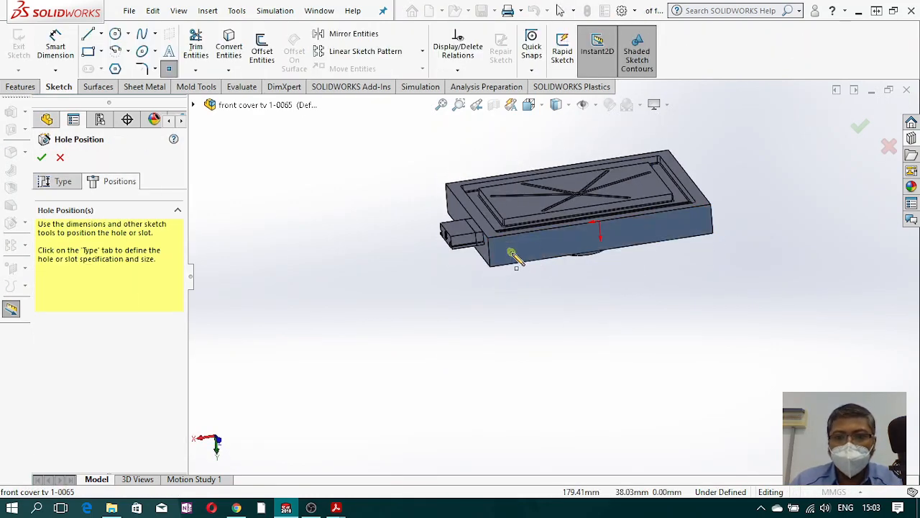
pyautogui.click(512, 252)
pyautogui.click(688, 227)
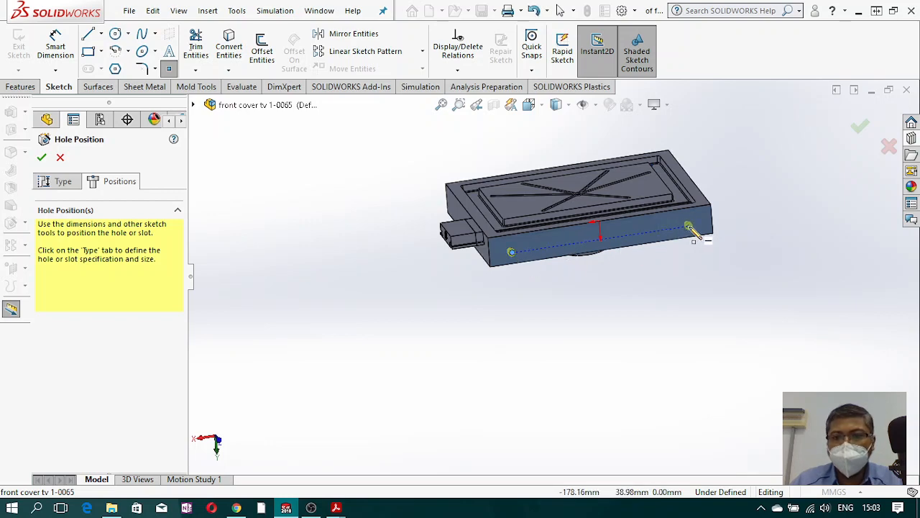
# Step: View the side face square-on in the Hidden Lines Visible style and check the hole points against the internal features
pyautogui.click(544, 110)
pyautogui.click(607, 183)
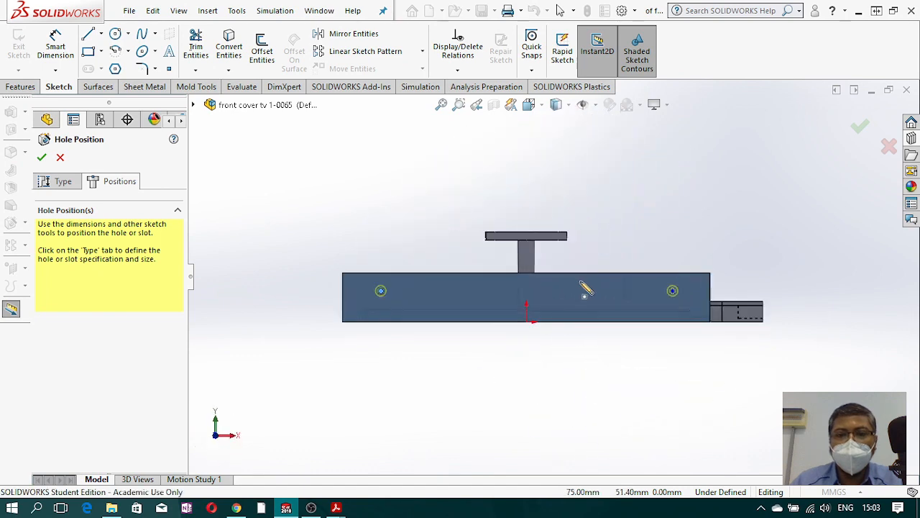
pyautogui.scroll(-2, 410, 312)
pyautogui.click(556, 104)
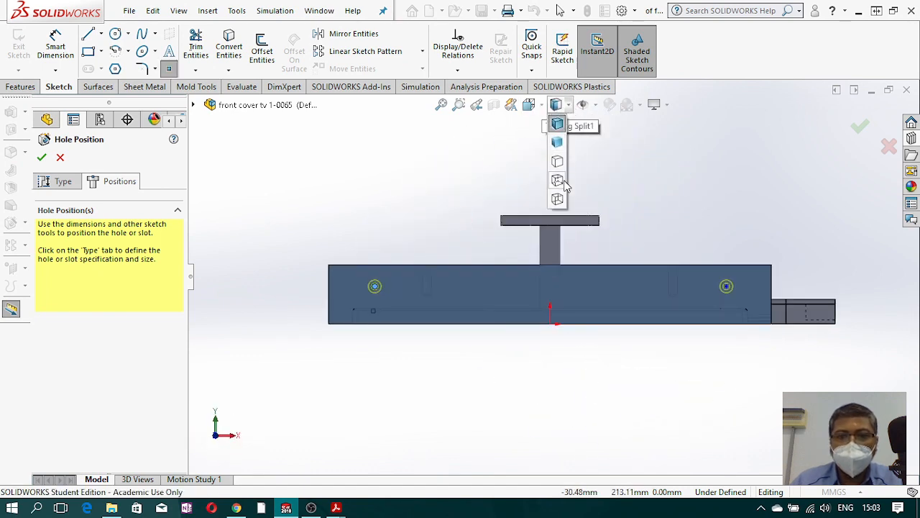
pyautogui.click(557, 180)
pyautogui.scroll(-4, 381, 317)
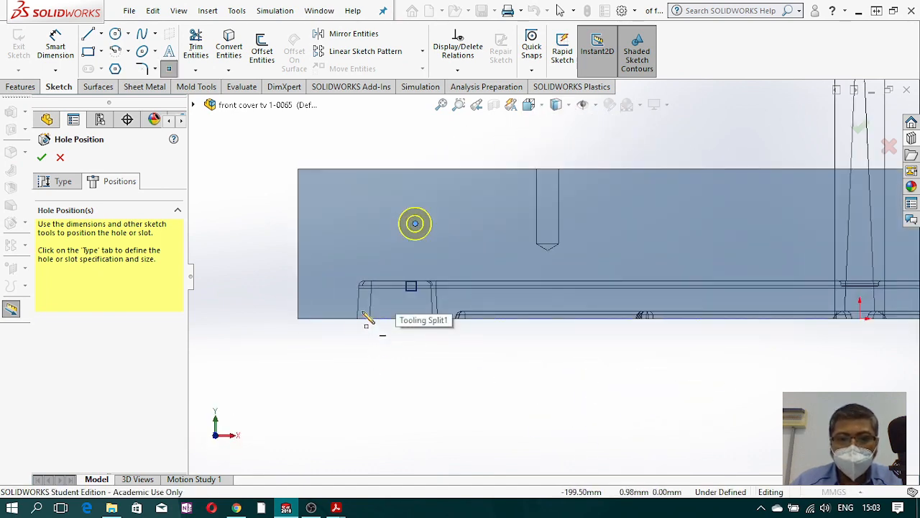
pyautogui.scroll(5, 554, 330)
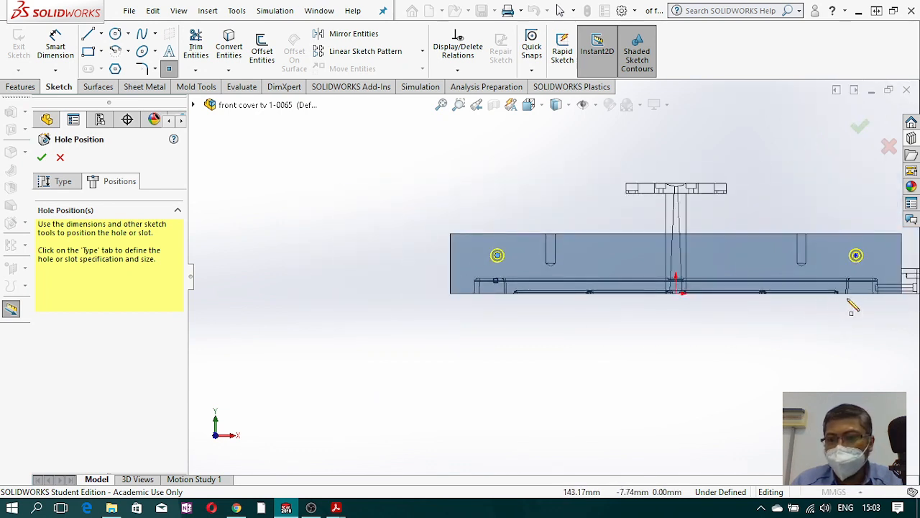
# Step: Add a Horizontal relation between the two hole points on the side face
pyautogui.click(61, 49)
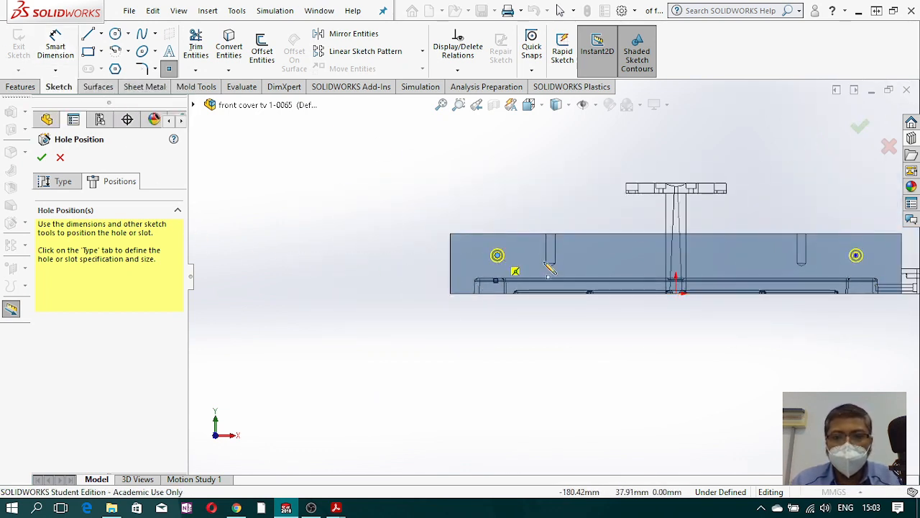
pyautogui.press('Escape')
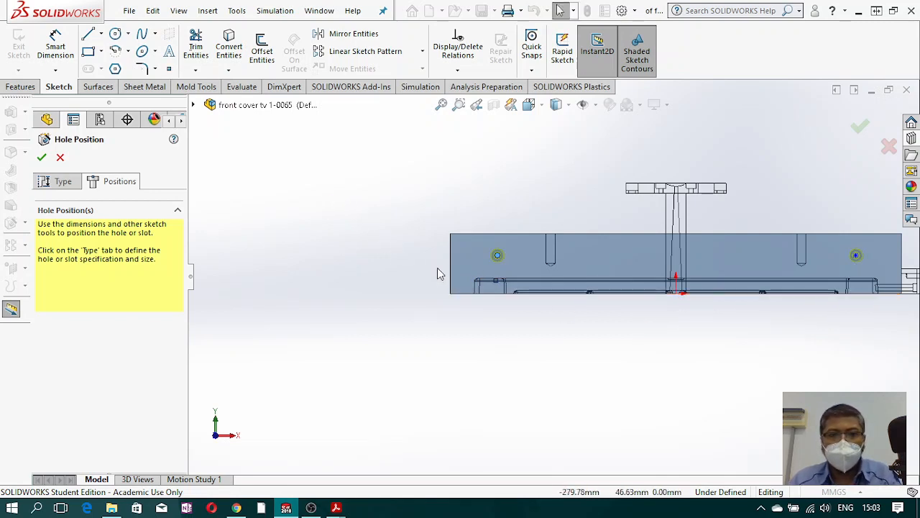
pyautogui.click(497, 255)
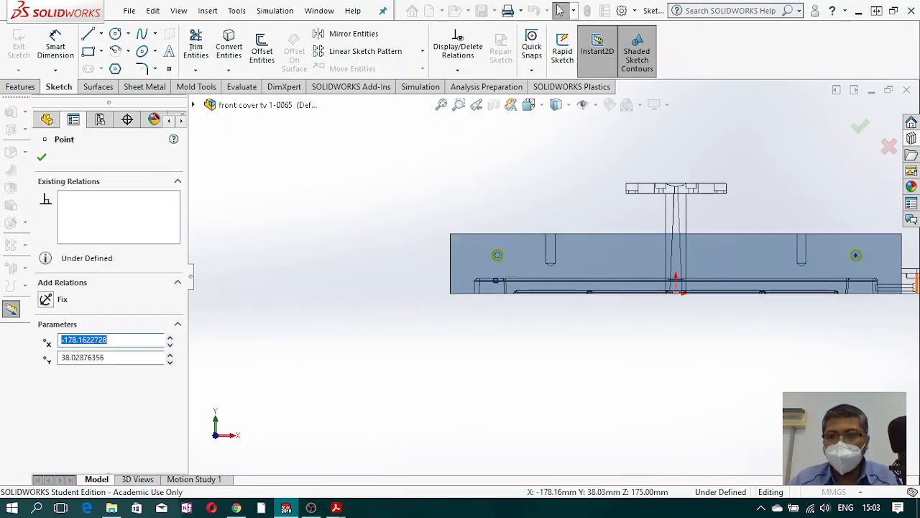
pyautogui.keyDown('ctrl'); pyautogui.click(857, 256); pyautogui.keyUp('ctrl')
pyautogui.click(46, 375)
pyautogui.click(273, 162)
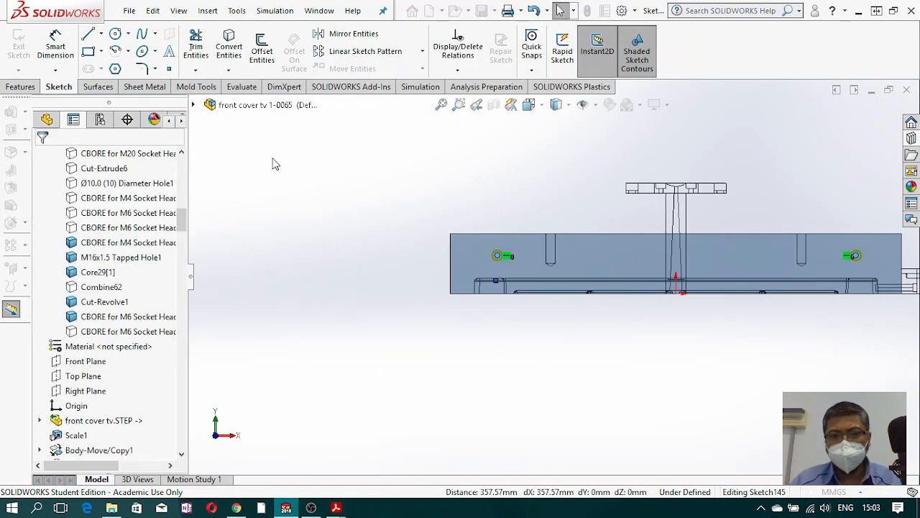
# Step: Dimension the horizontal distance from the origin to the hole point at the end opposite the side block as 180 mm
pyautogui.click(55, 45)
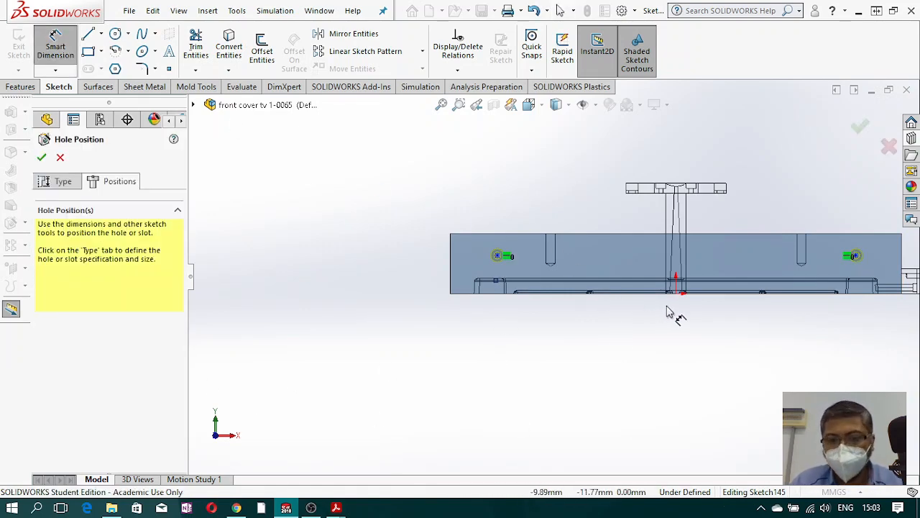
pyautogui.scroll(-5, 663, 307)
pyautogui.scroll(4, 553, 276)
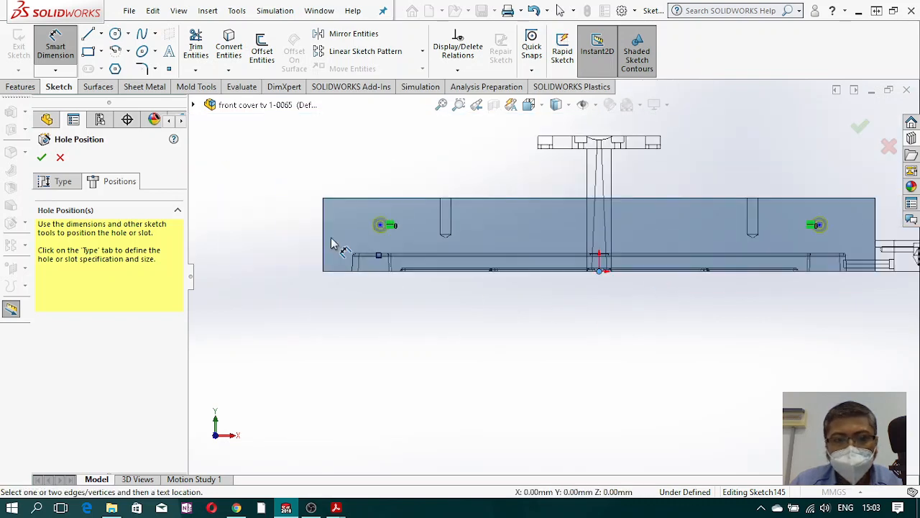
pyautogui.click(381, 225)
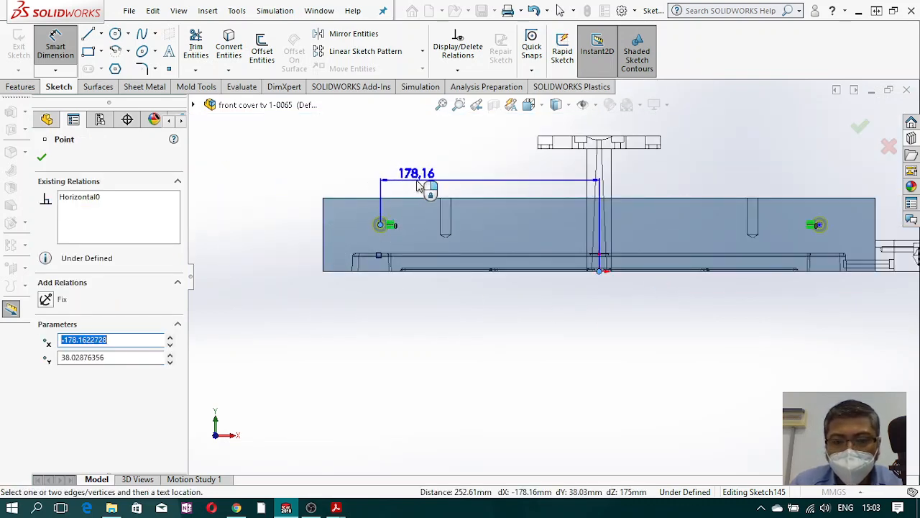
pyautogui.click(421, 186)
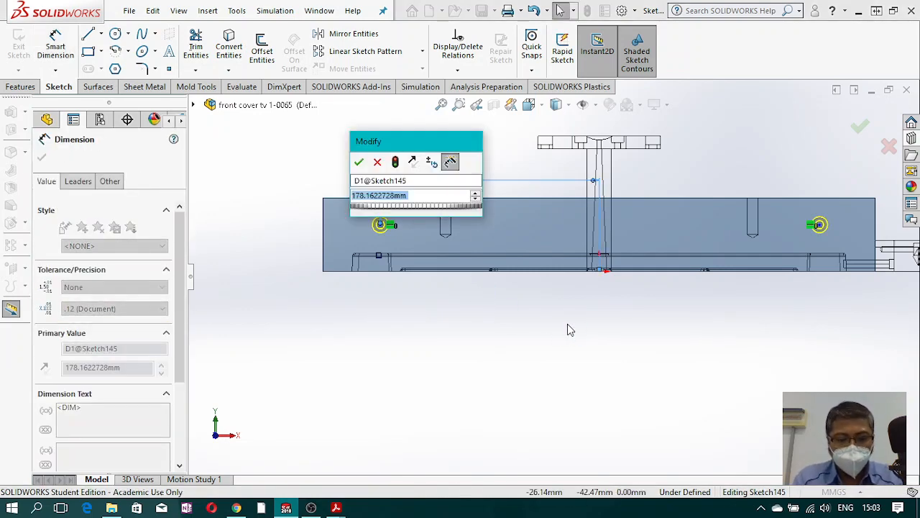
pyautogui.write('80')
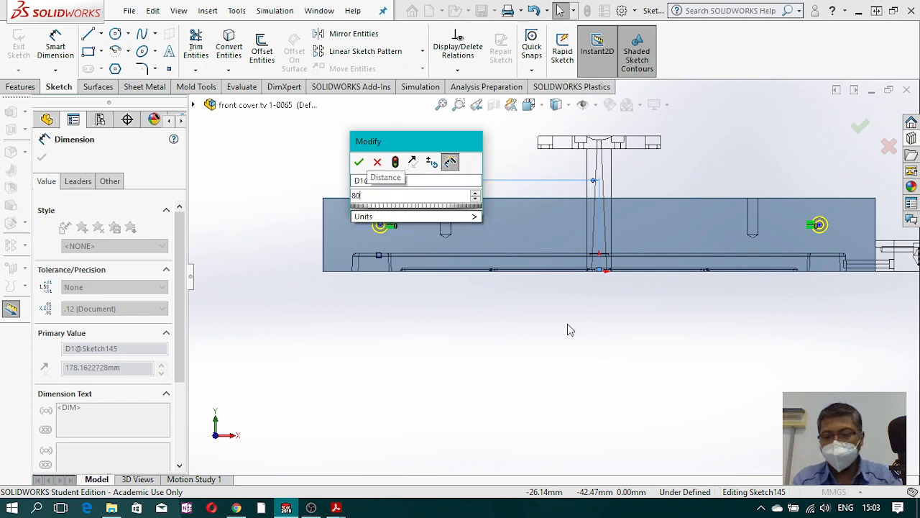
pyautogui.press('BackSpace')
pyautogui.press('BackSpace')
pyautogui.write('180')
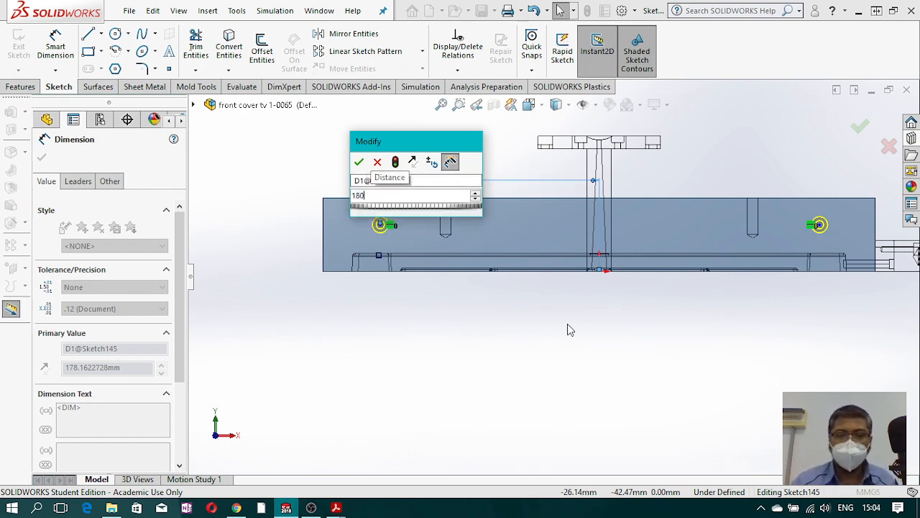
pyautogui.press('Escape')
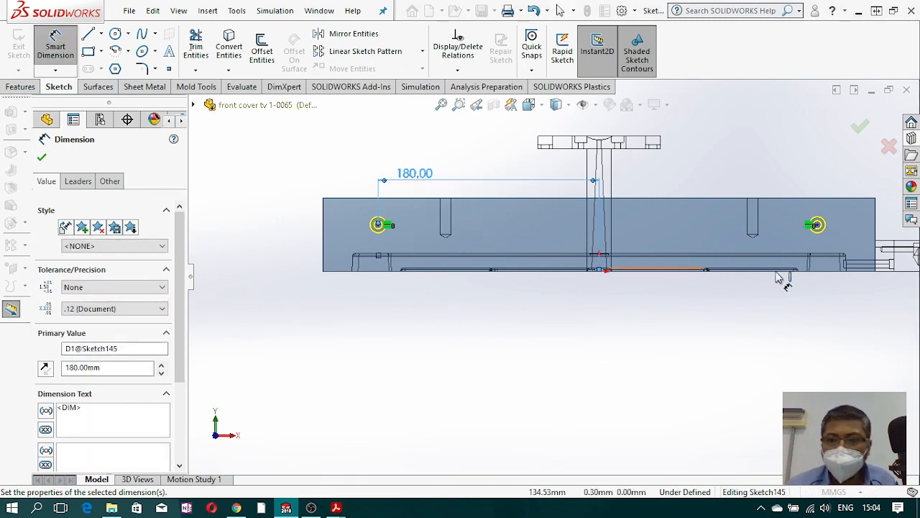
# Step: Dimension the distance between the two hole points as 180*2, giving 360 mm
pyautogui.click(377, 225)
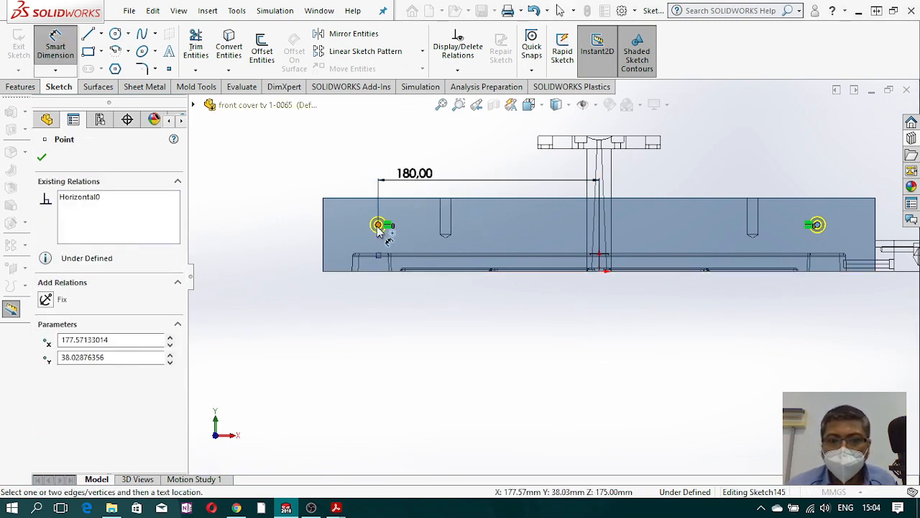
pyautogui.click(817, 225)
pyautogui.click(452, 148)
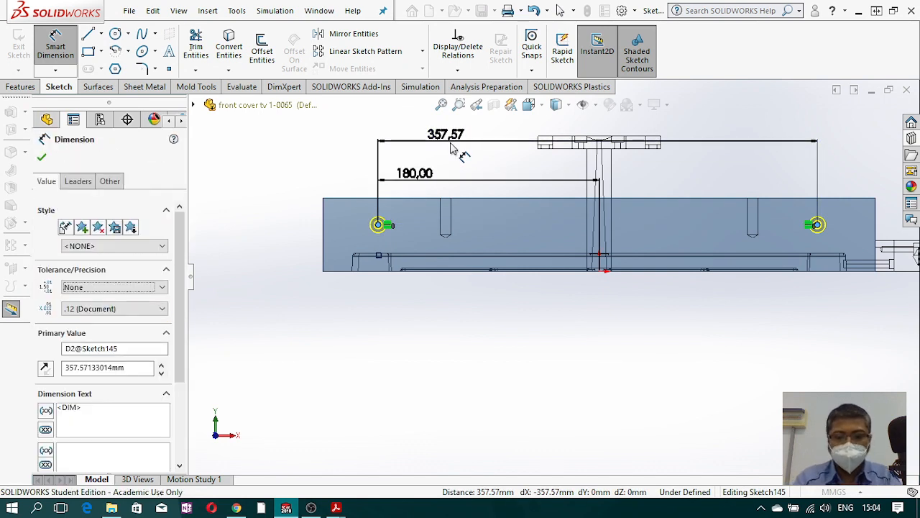
pyautogui.write('180')
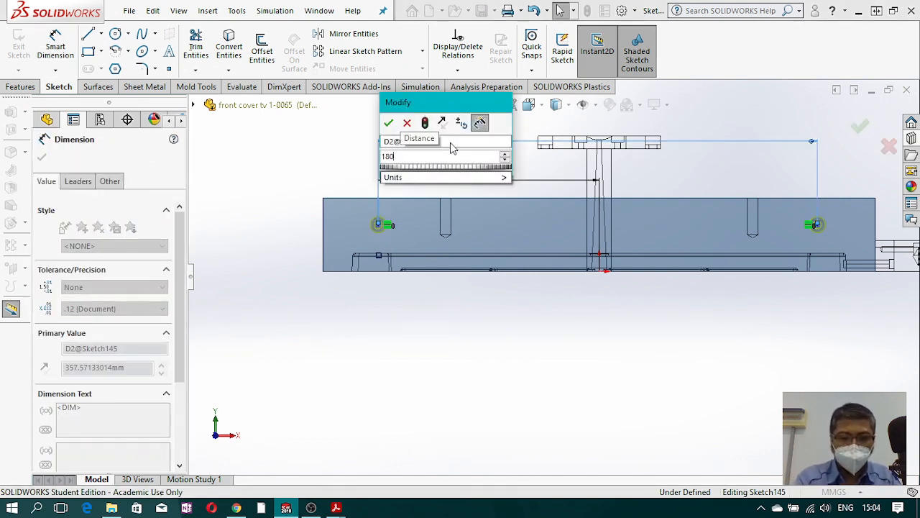
pyautogui.write('*2')
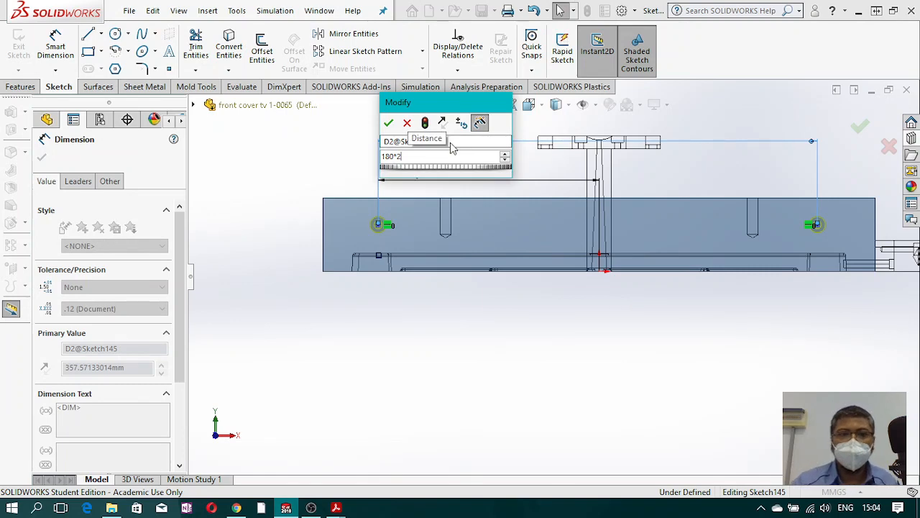
pyautogui.press('Return')
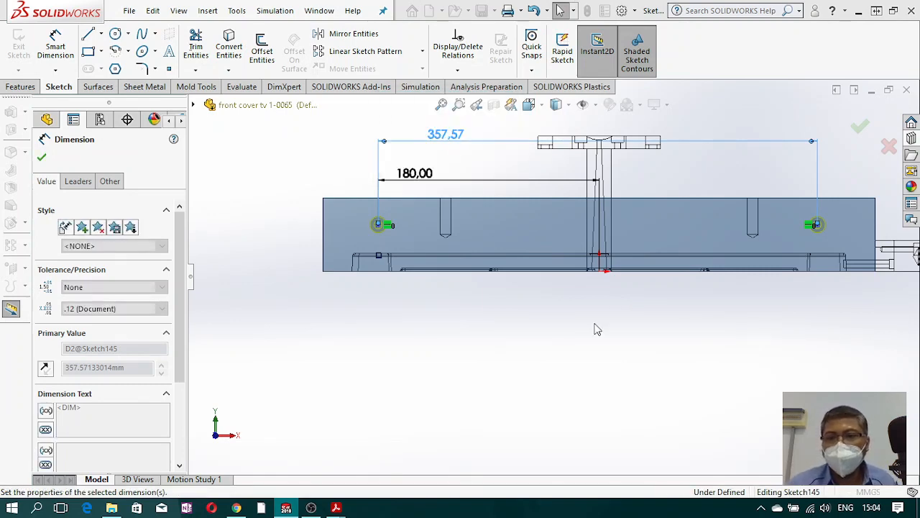
# Step: Dimension the hole point's vertical distance above the origin as 40 mm
pyautogui.click(379, 225)
pyautogui.click(600, 272)
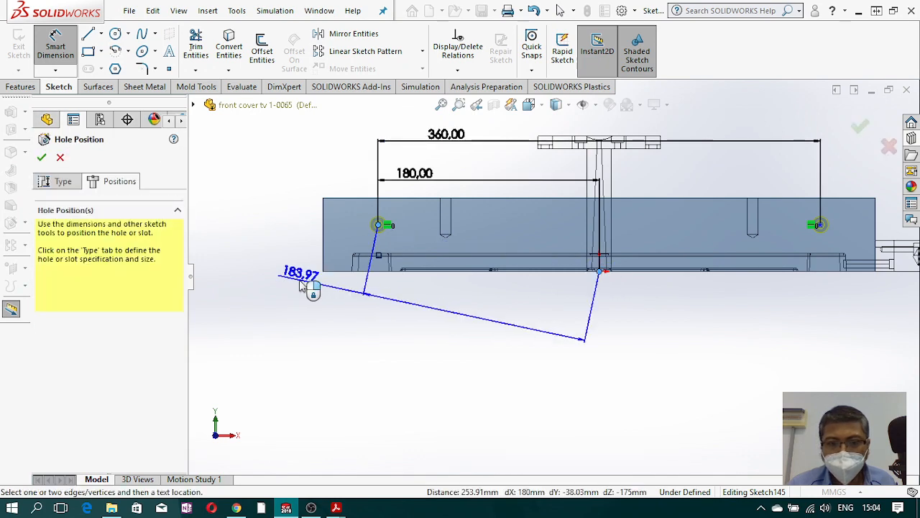
pyautogui.click(291, 248)
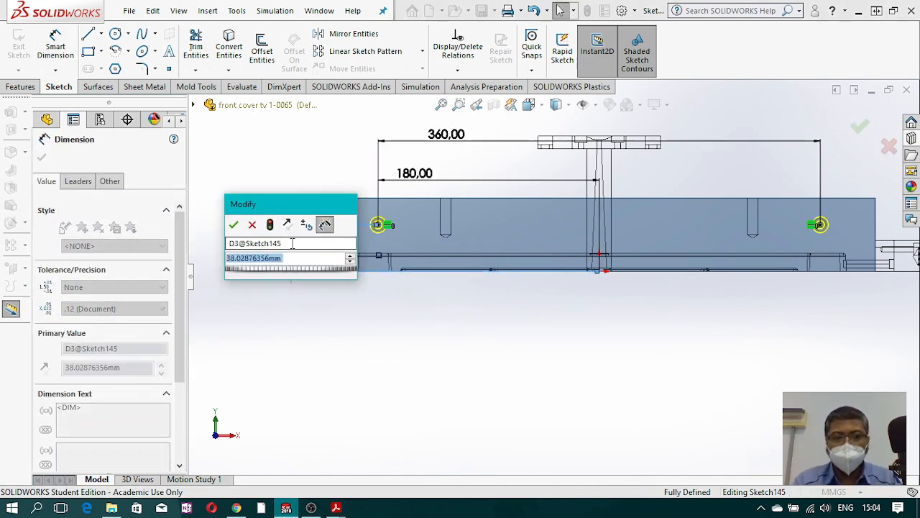
pyautogui.write('40')
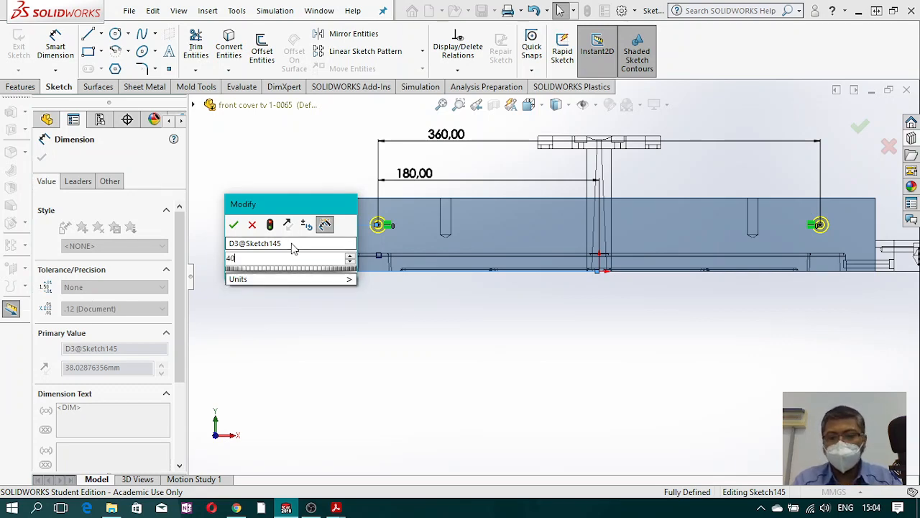
pyautogui.press('Return')
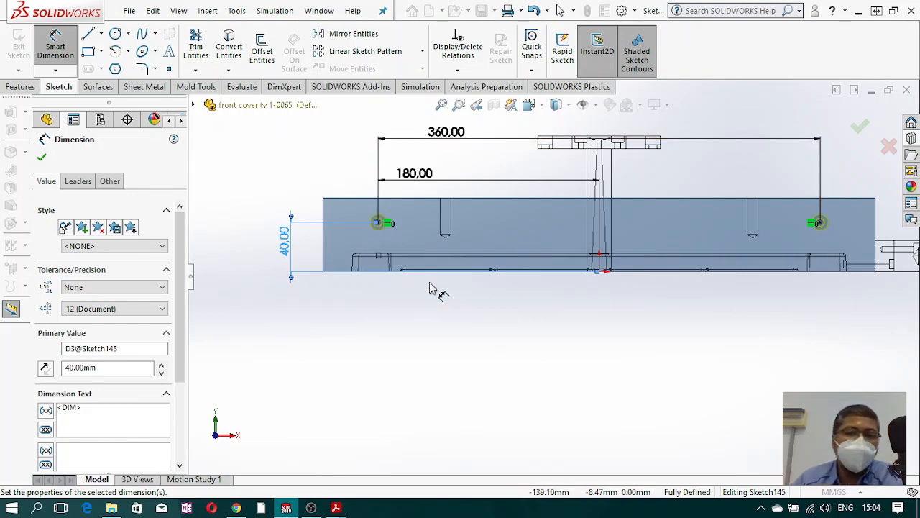
pyautogui.scroll(4, 592, 242)
pyautogui.scroll(-6, 585, 242)
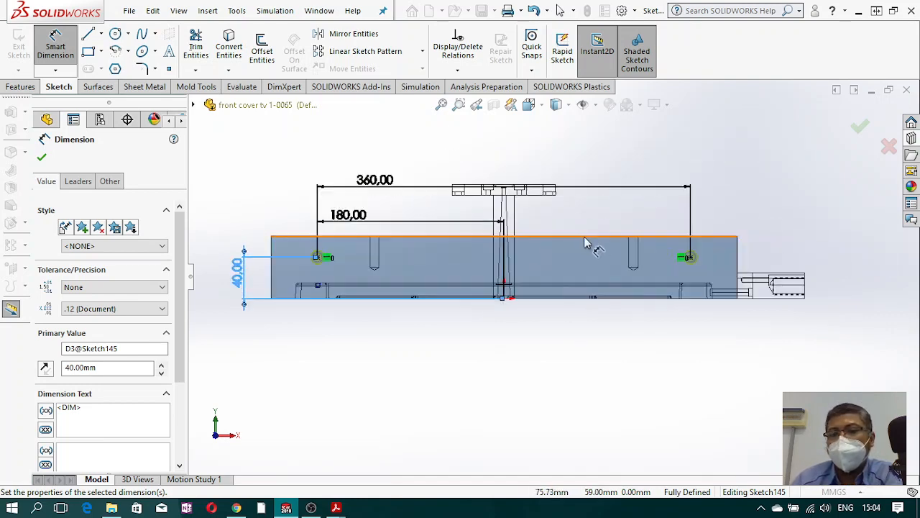
pyautogui.scroll(4, 445, 269)
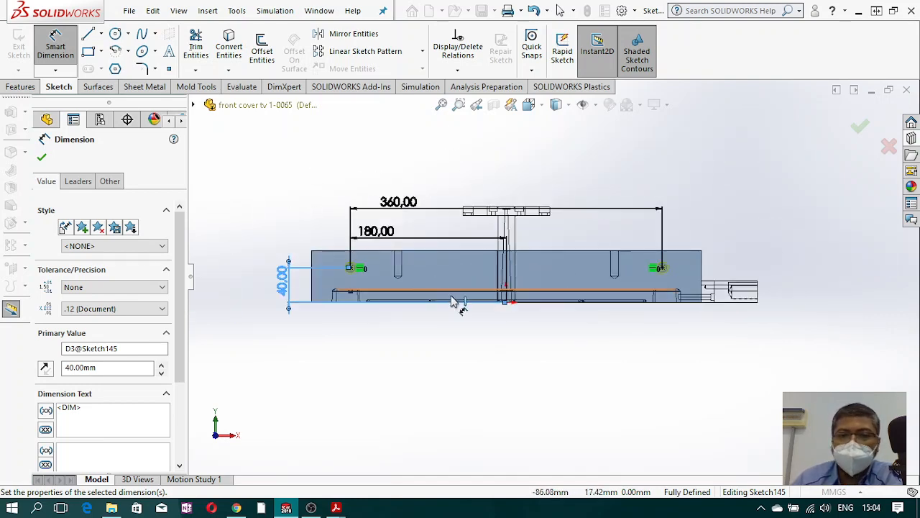
# Step: Change the hole type to a plain Hole with reset default sizing, using the Drill sizes type
pyautogui.moveTo(521, 353); pyautogui.dragTo(549, 228, button='middle')
pyautogui.press('Escape')
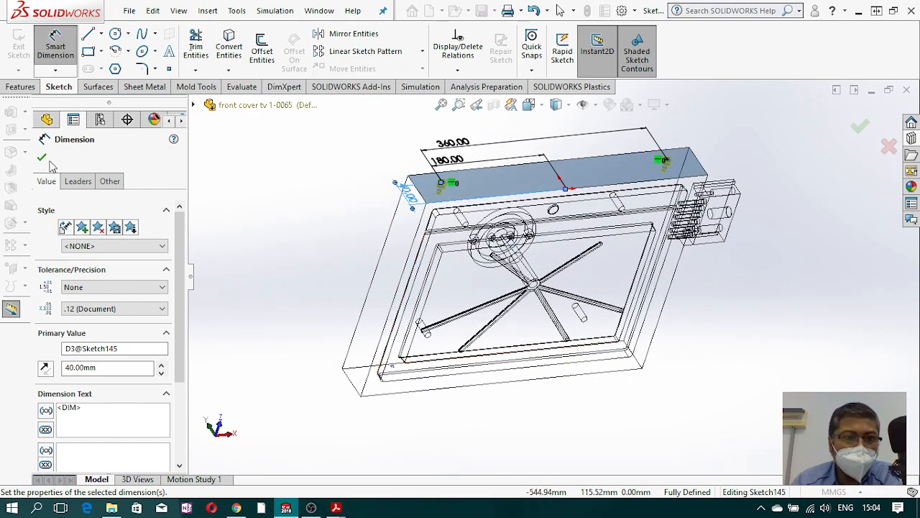
pyautogui.click(42, 157)
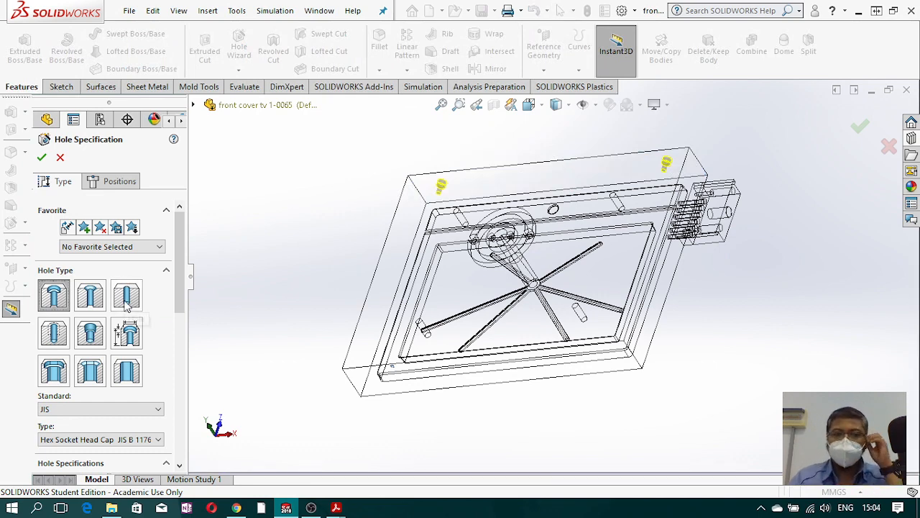
pyautogui.click(127, 306)
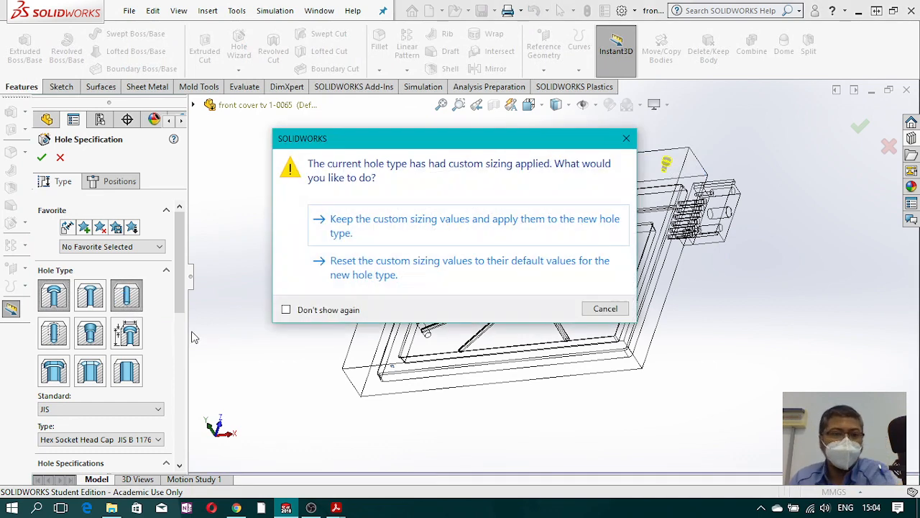
pyautogui.click(339, 261)
pyautogui.scroll(-3, 165, 325)
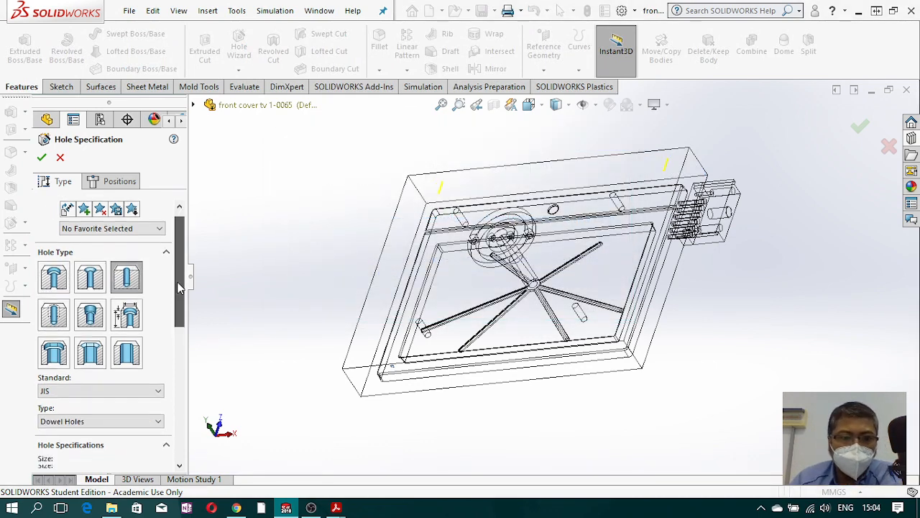
pyautogui.click(158, 335)
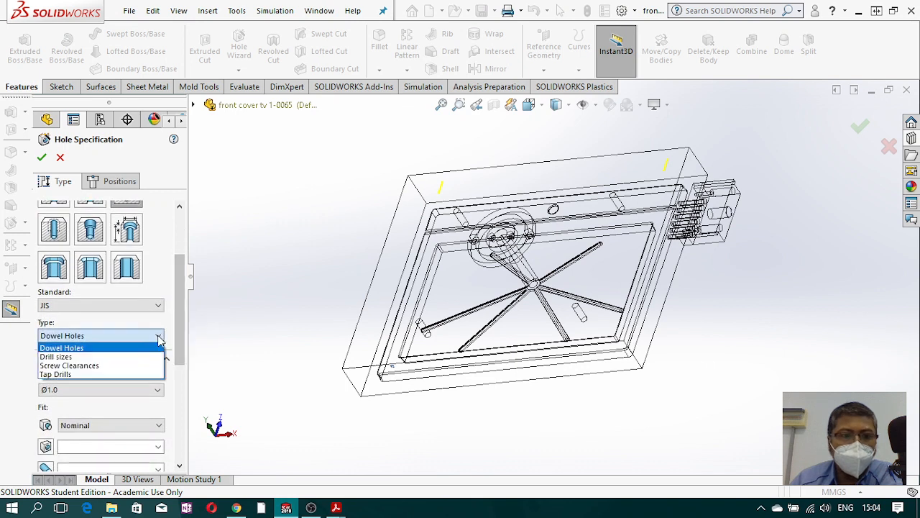
pyautogui.click(108, 355)
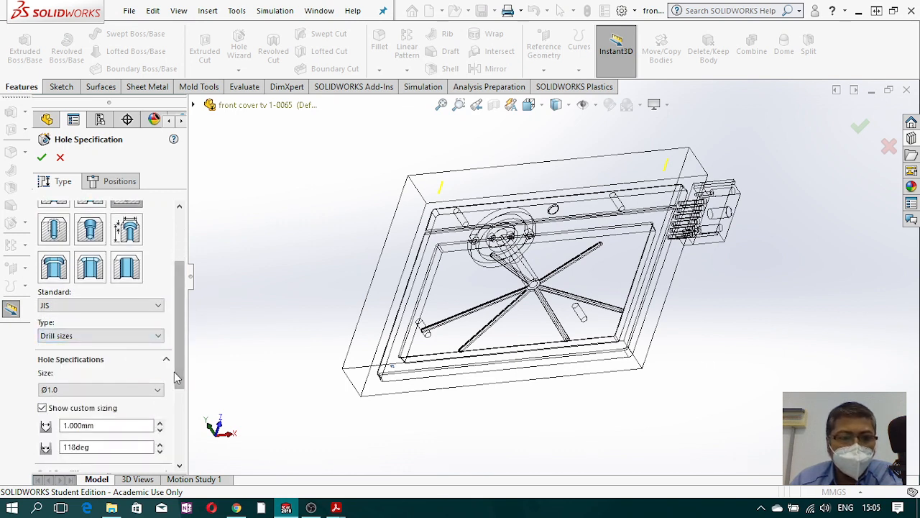
# Step: Set the drill holes to Through All, limit their feature scope to the mould plate body, and create them
pyautogui.scroll(-3, 164, 381)
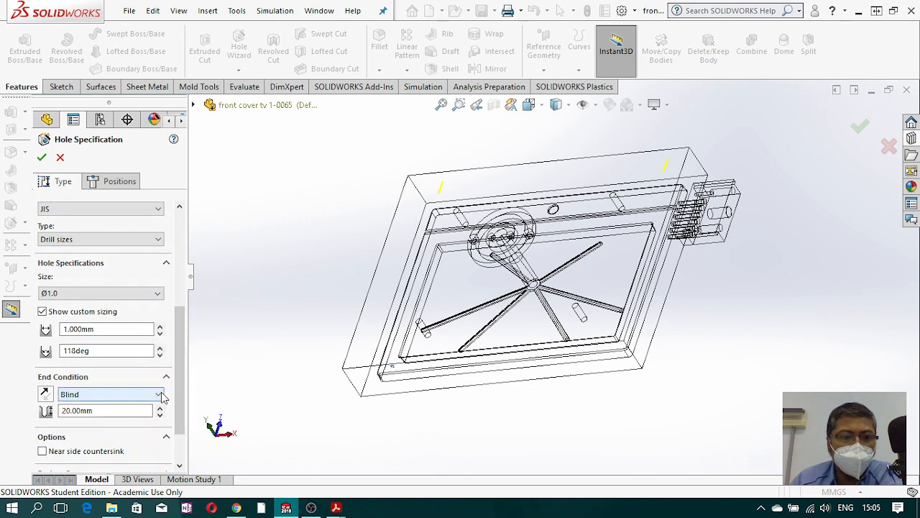
pyautogui.click(108, 394)
pyautogui.click(79, 411)
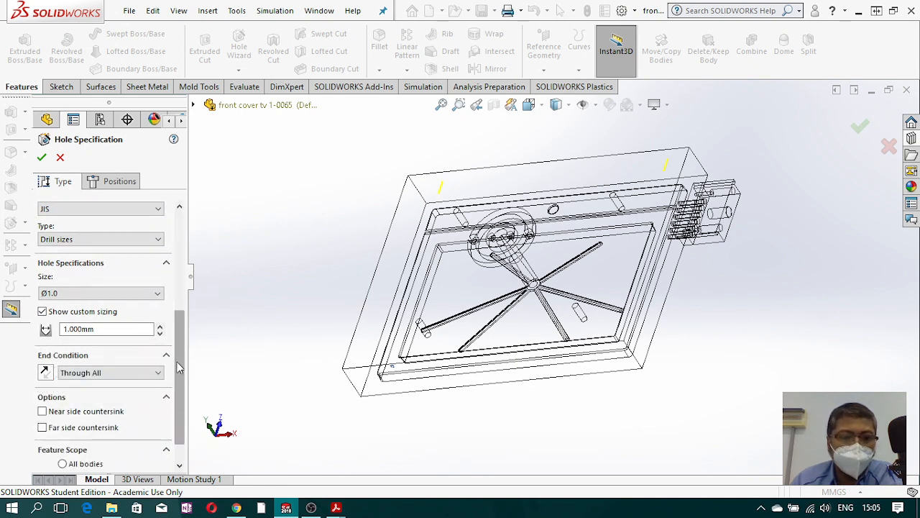
pyautogui.scroll(-1, 181, 417)
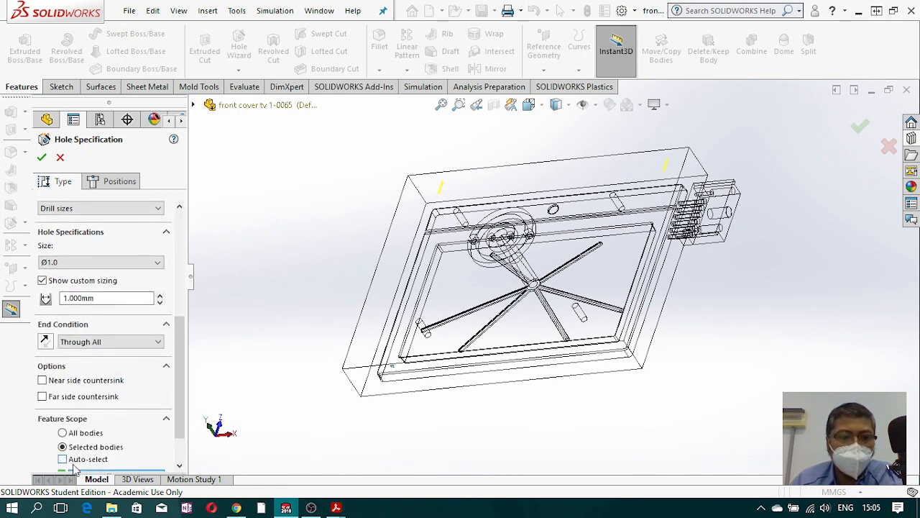
pyautogui.click(604, 179)
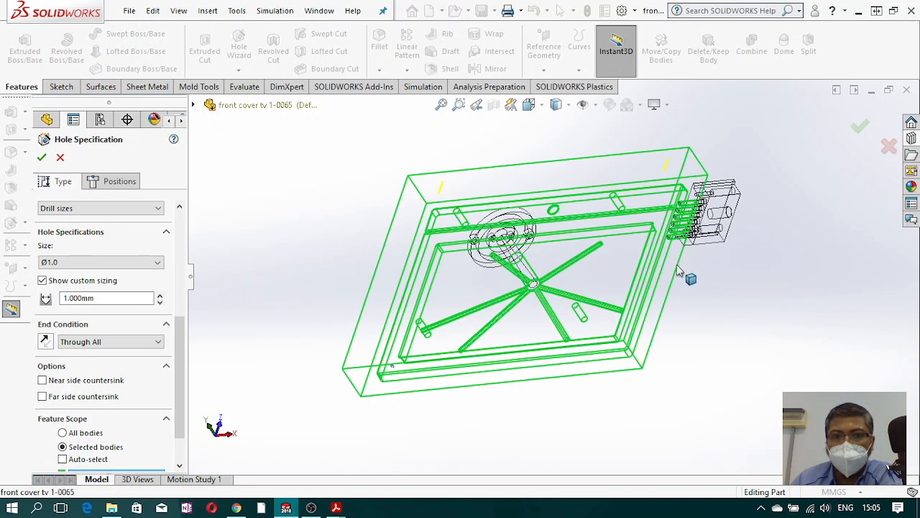
pyautogui.moveTo(679, 269); pyautogui.dragTo(653, 339, button='middle')
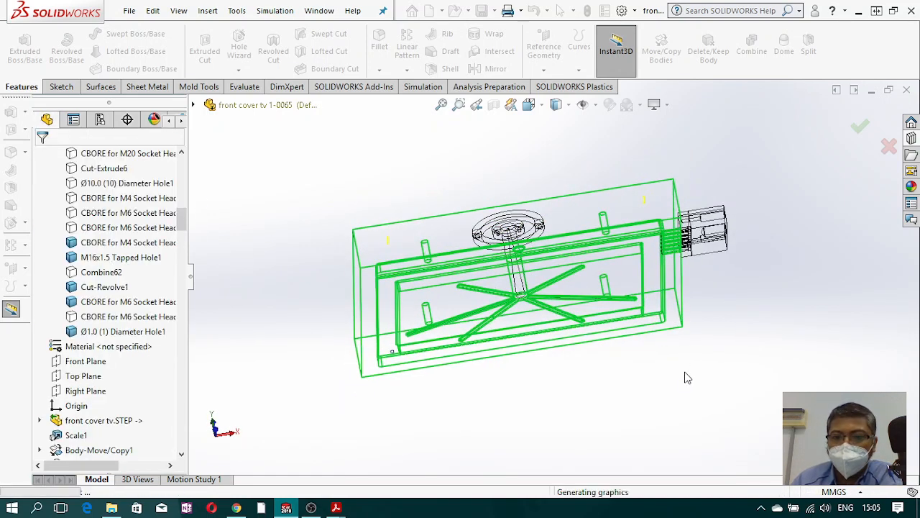
pyautogui.moveTo(695, 369); pyautogui.dragTo(312, 402, button='middle')
# Step: Edit the new diameter hole feature and set its drill size to Ø6.0
pyautogui.scroll(-4, 144, 415)
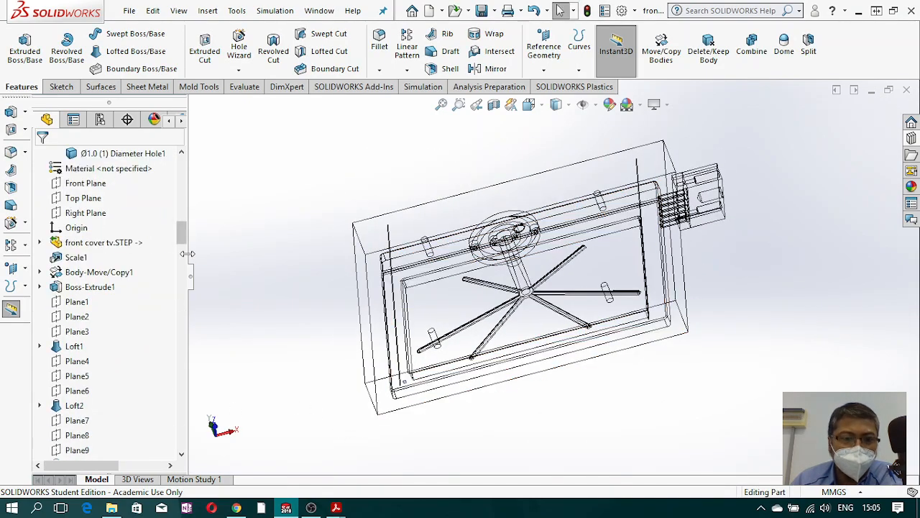
pyautogui.moveTo(182, 243); pyautogui.dragTo(160, 456)
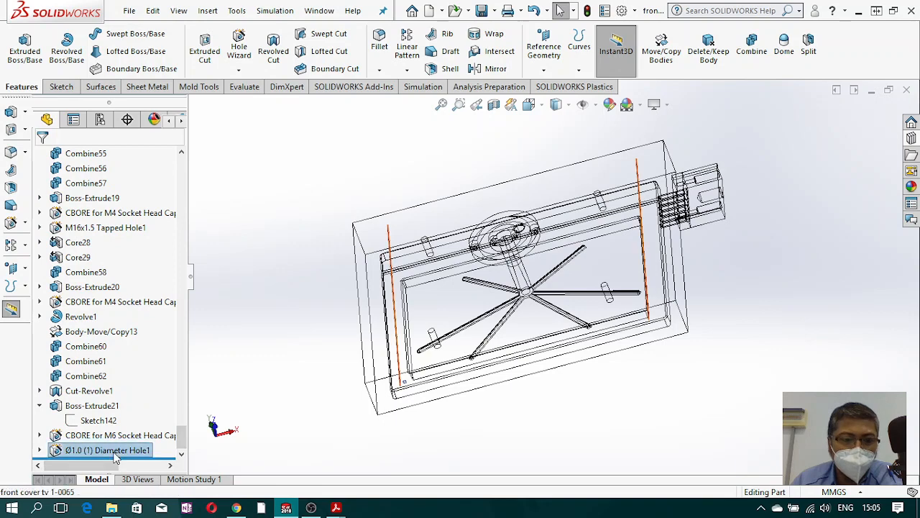
pyautogui.rightClick(115, 452)
pyautogui.click(128, 208)
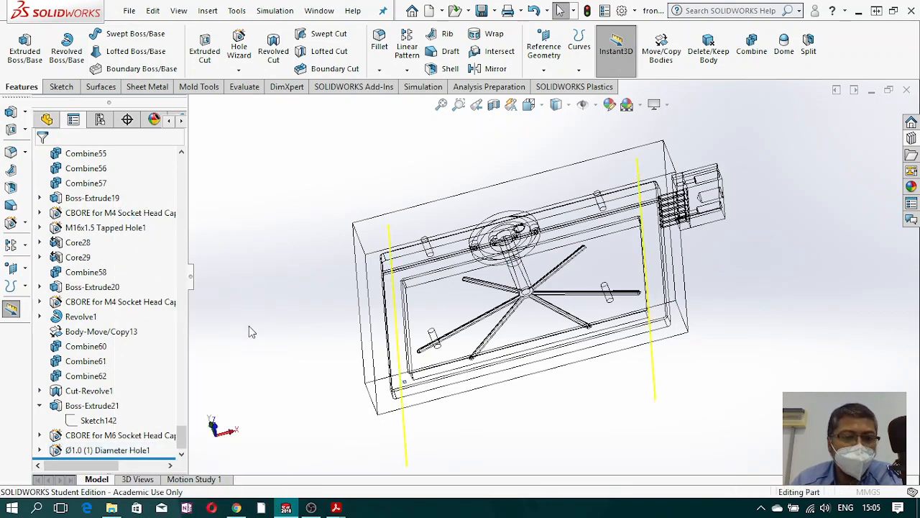
pyautogui.moveTo(179, 284); pyautogui.dragTo(175, 351)
pyautogui.click(157, 355)
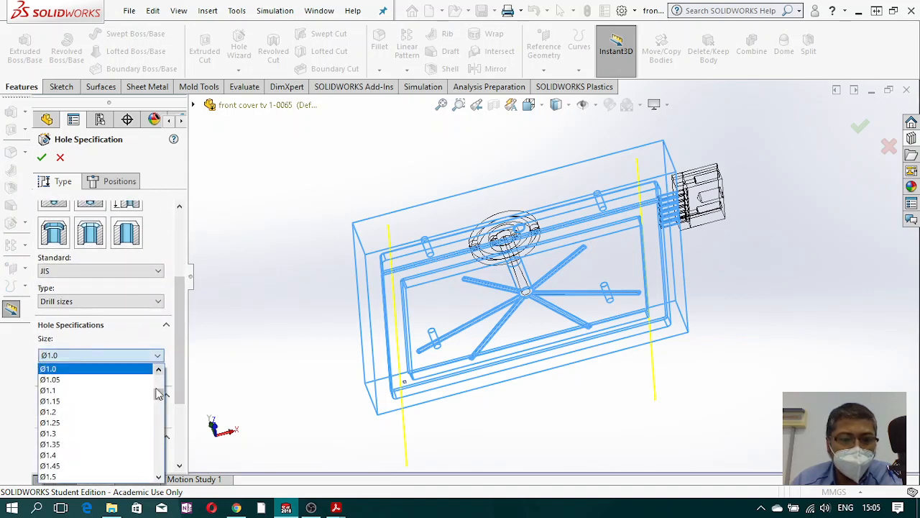
pyautogui.moveTo(158, 393); pyautogui.dragTo(164, 414)
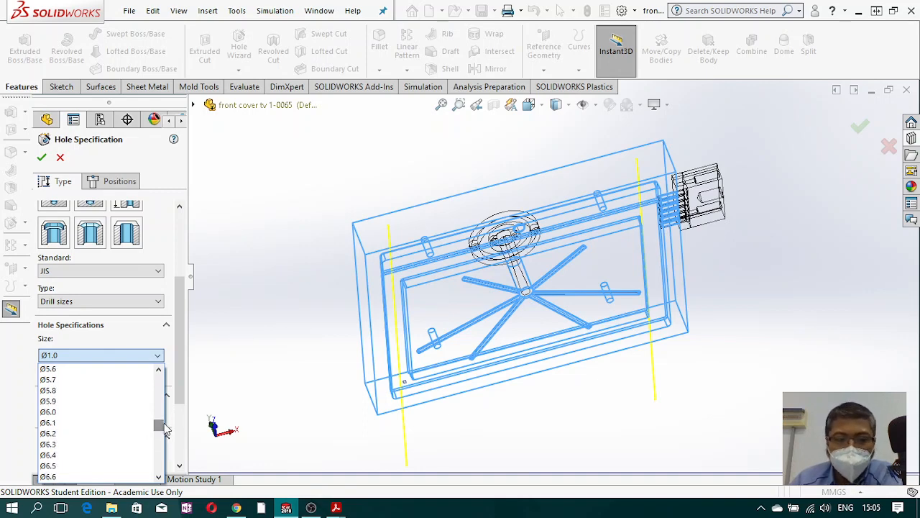
pyautogui.click(75, 412)
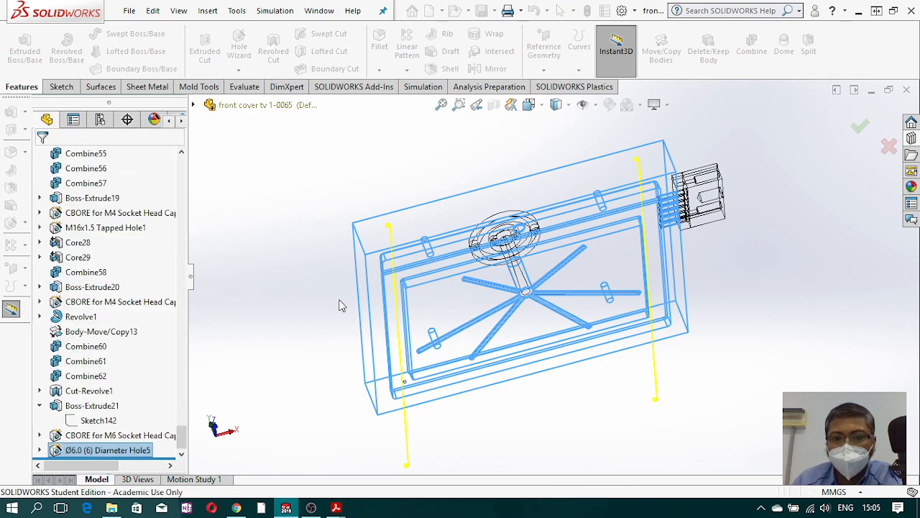
# Step: Display the part Shaded With Edges and place two Hole Wizard drill points near the ends of the side face opposite the side block
pyautogui.click(570, 105)
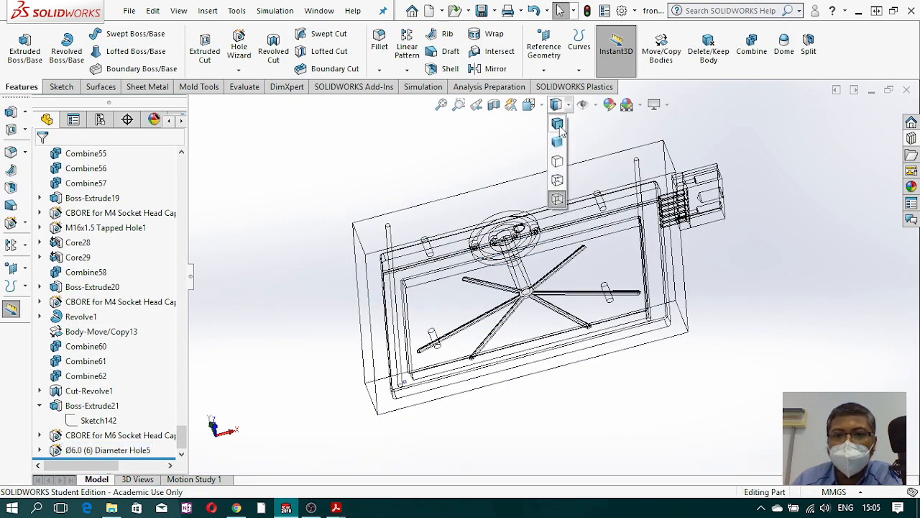
pyautogui.click(560, 123)
pyautogui.click(246, 61)
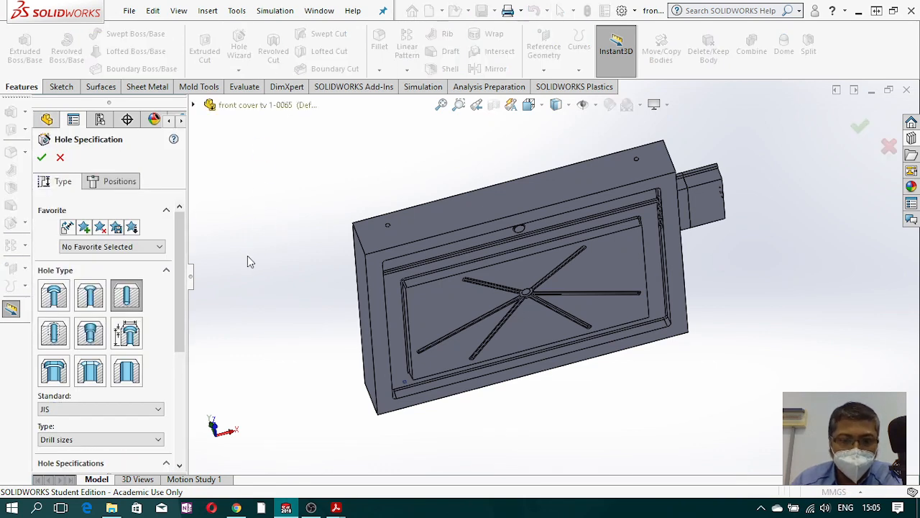
pyautogui.moveTo(328, 339); pyautogui.dragTo(323, 210, button='middle')
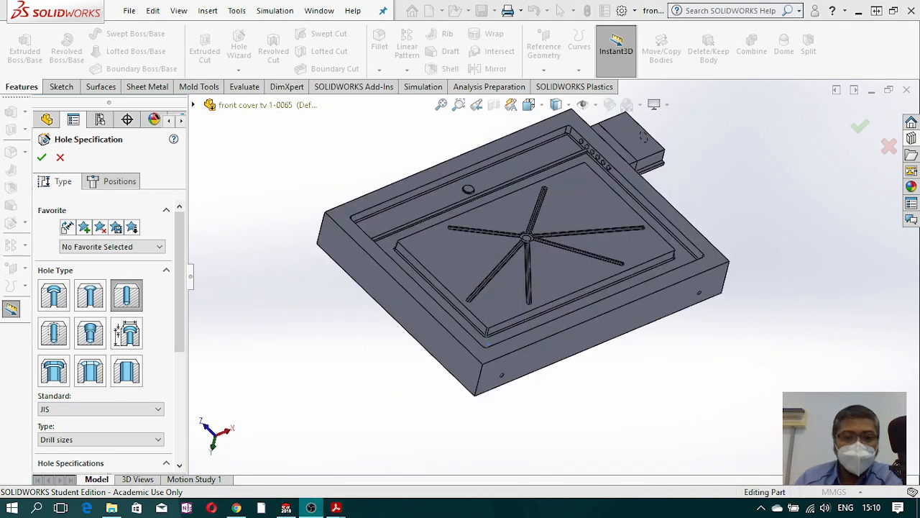
pyautogui.moveTo(534, 373); pyautogui.dragTo(480, 299, button='middle')
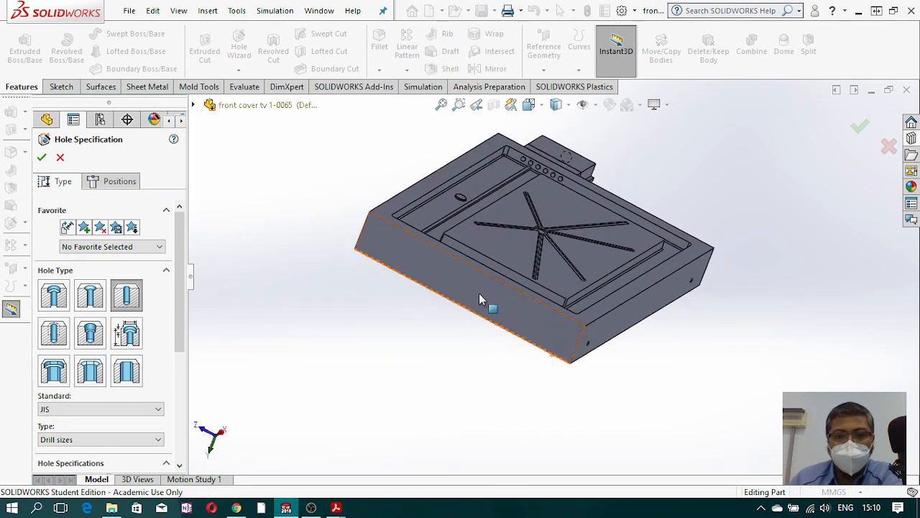
pyautogui.click(119, 182)
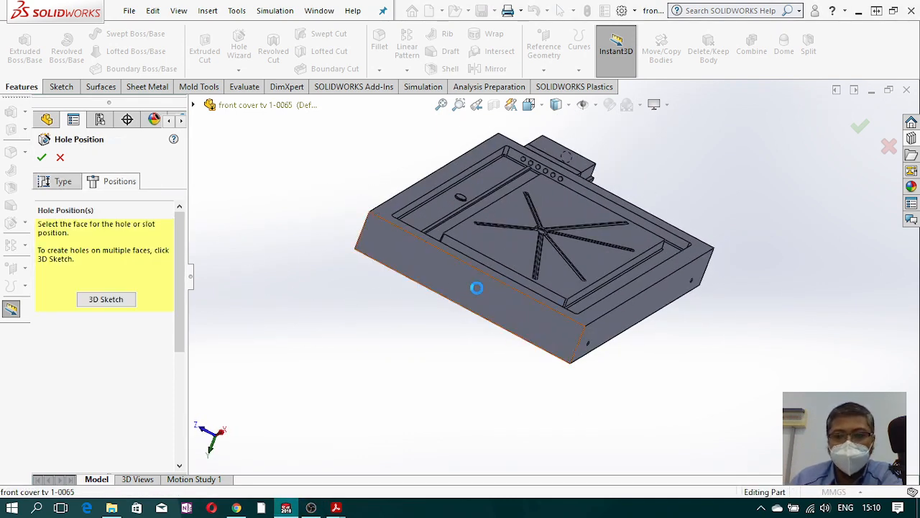
pyautogui.click(476, 287)
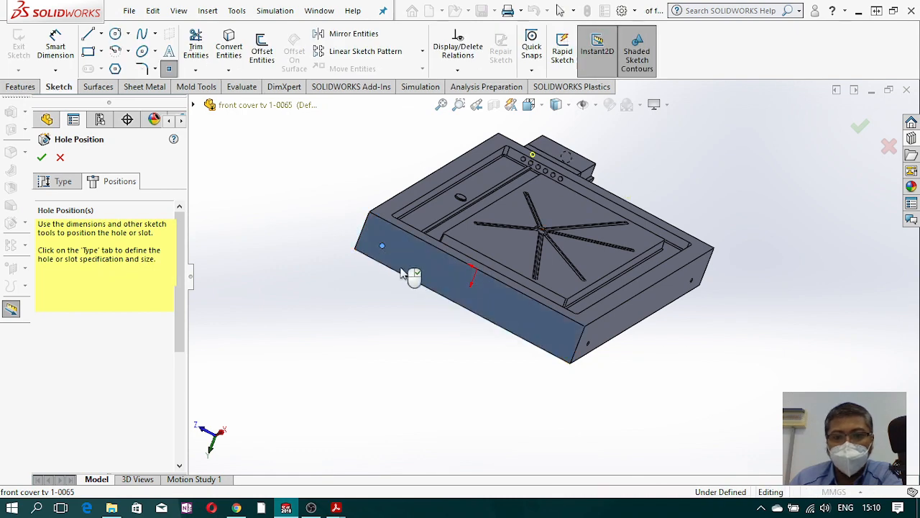
# Step: View the side face with the new hole points straight on and display the model in wireframe
pyautogui.click(528, 105)
pyautogui.click(606, 182)
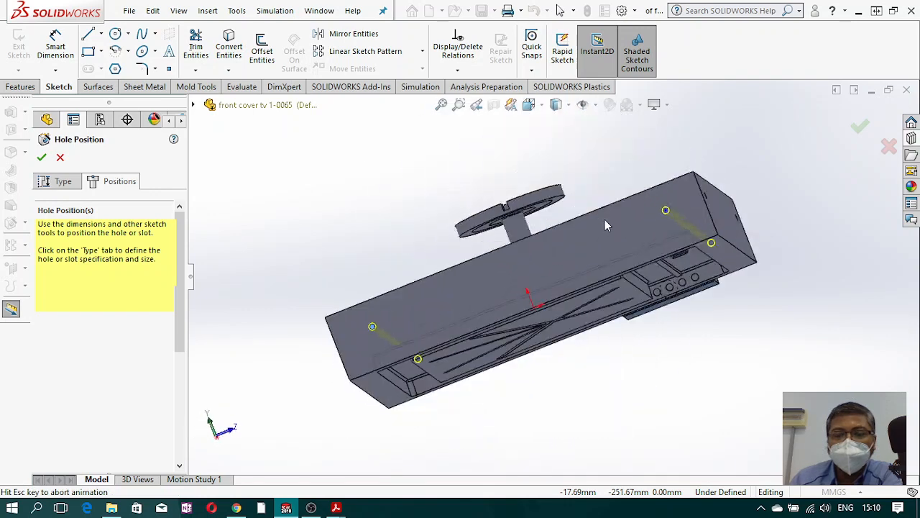
pyautogui.click(570, 106)
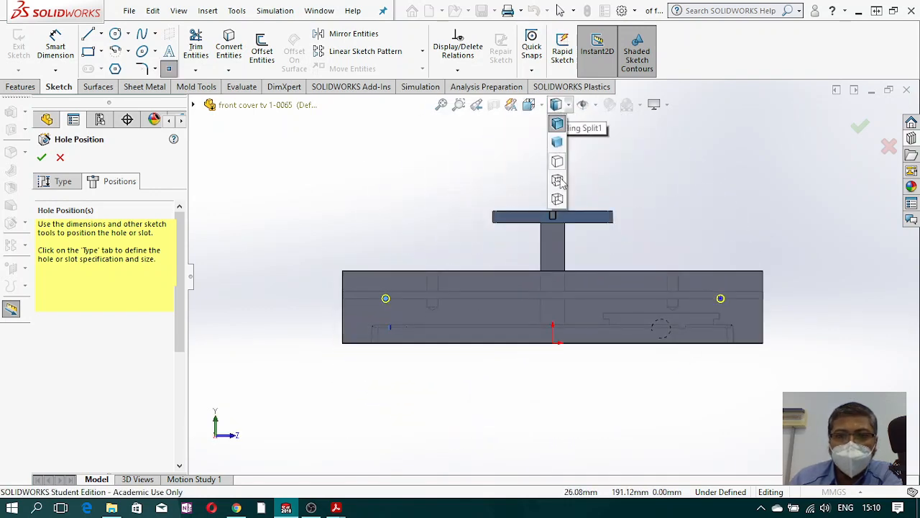
pyautogui.click(558, 196)
pyautogui.scroll(-3, 671, 352)
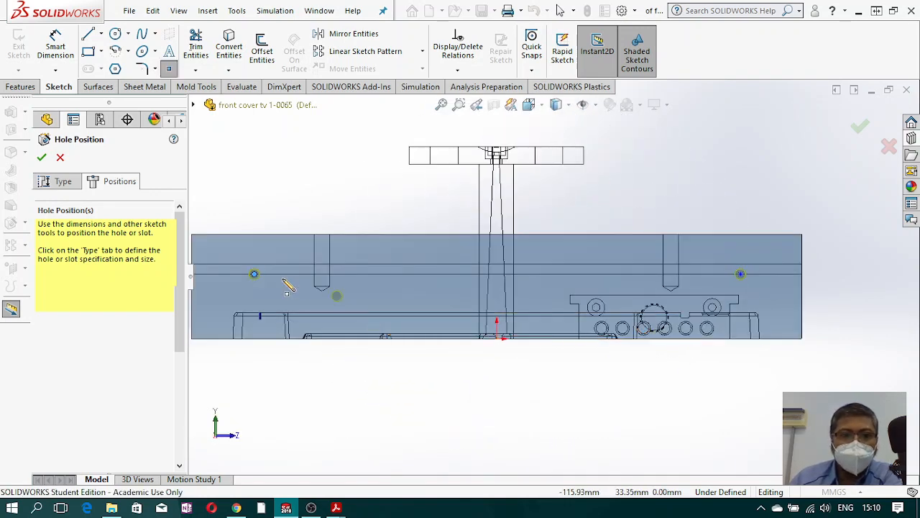
pyautogui.scroll(2, 551, 279)
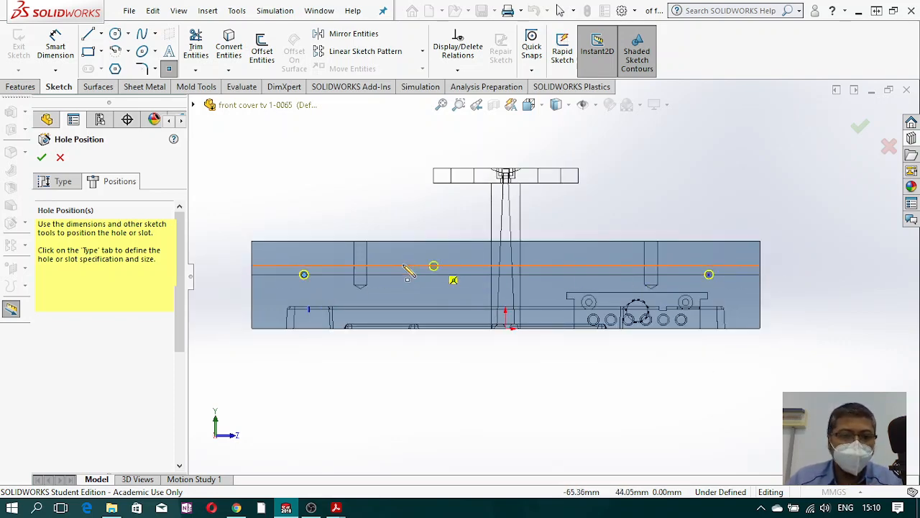
# Step: Dimension the vertical distance from the origin to the hole point at the end farther from the side block's hole row as 40 mm
pyautogui.click(56, 45)
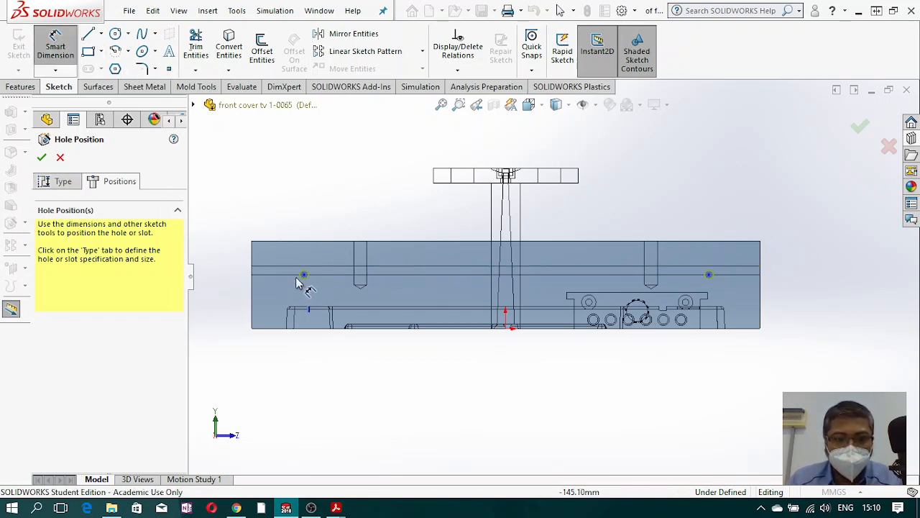
pyautogui.click(304, 275)
pyautogui.click(288, 266)
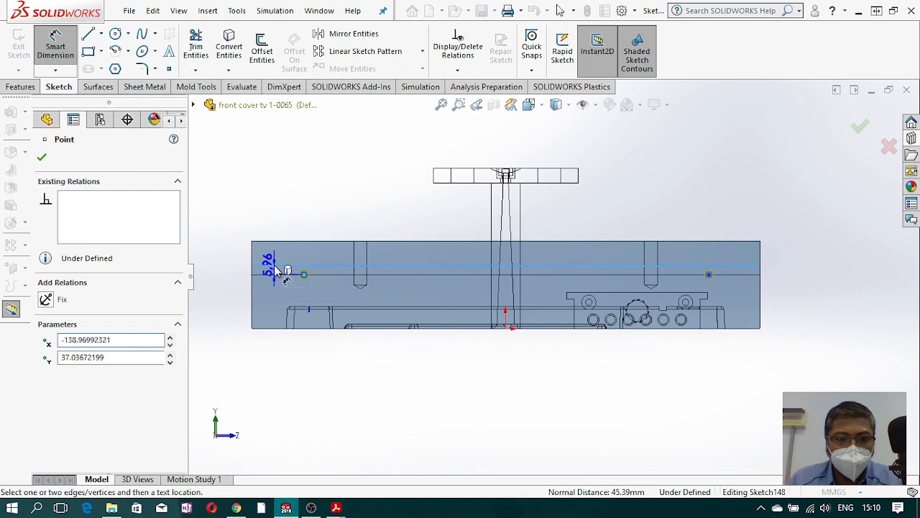
pyautogui.press('Escape')
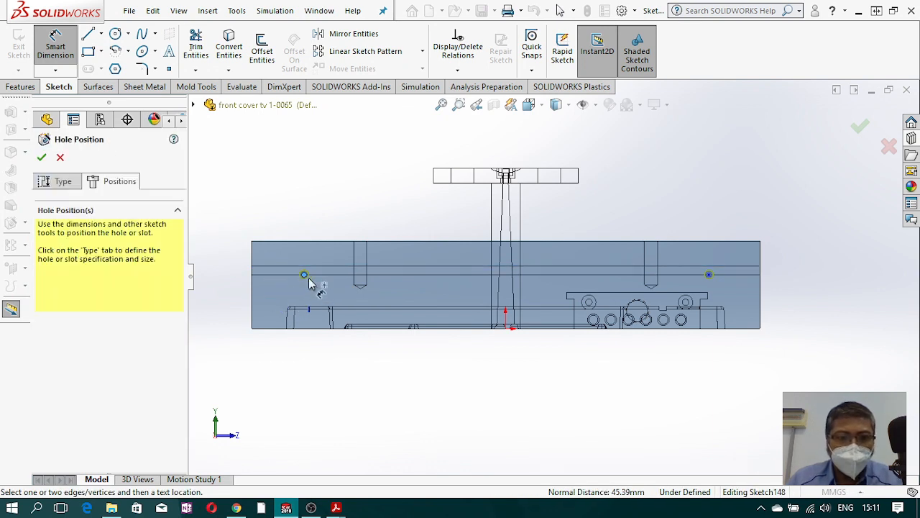
pyautogui.click(506, 329)
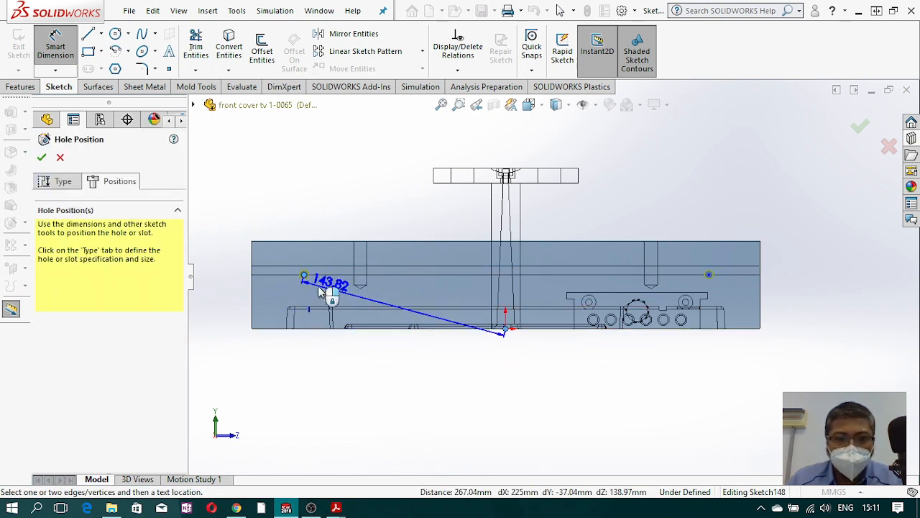
pyautogui.click(240, 309)
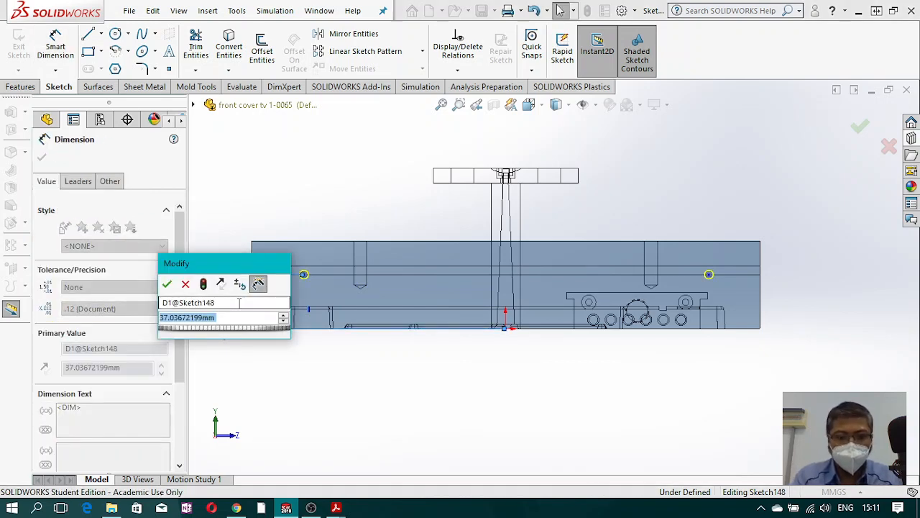
pyautogui.write('40')
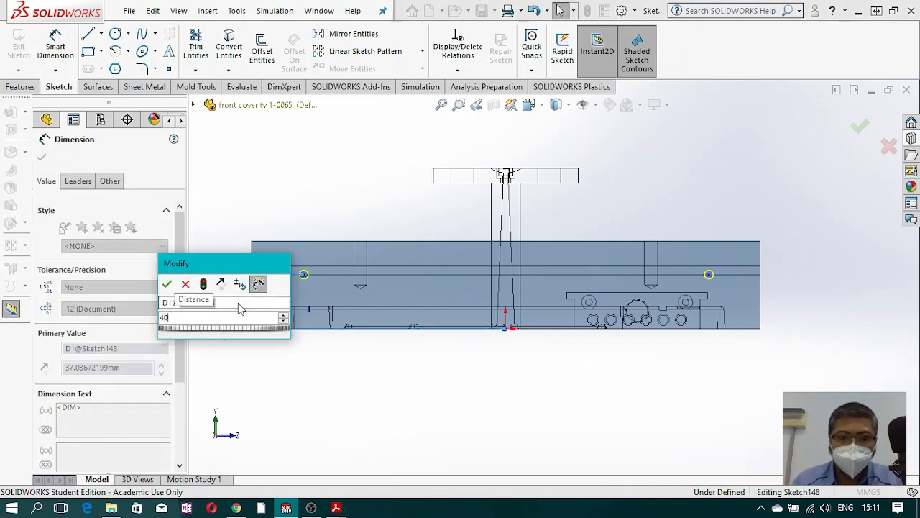
pyautogui.press('Escape')
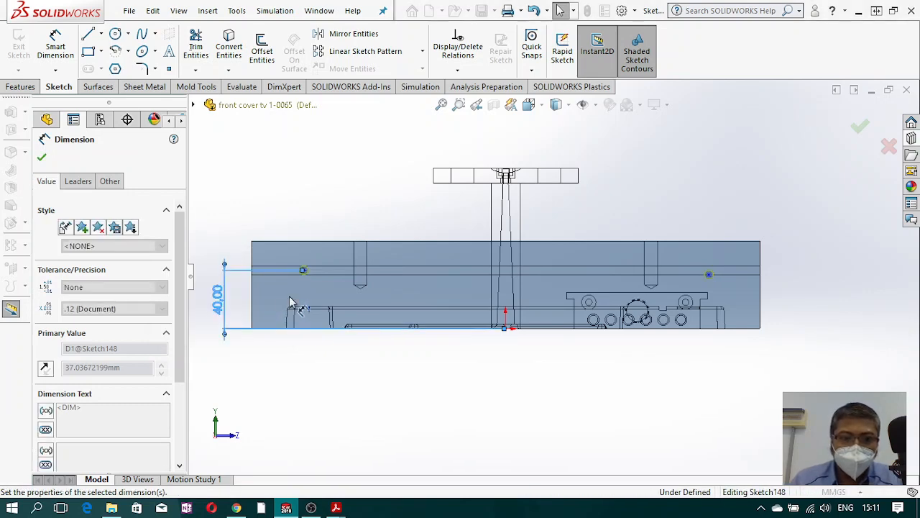
pyautogui.scroll(2, 304, 273)
pyautogui.scroll(-2, 384, 312)
pyautogui.press('Escape')
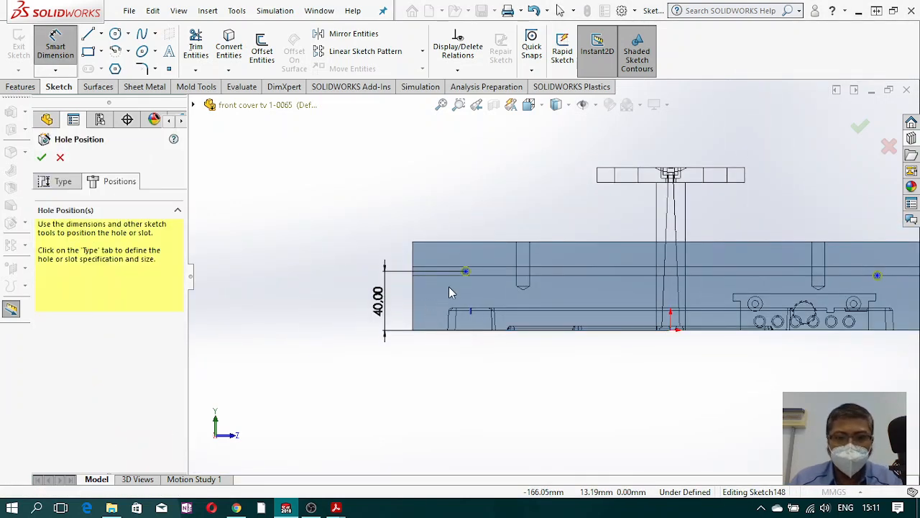
# Step: Add a Horizontal relation between the two hole points on the side face
pyautogui.click(466, 272)
pyautogui.scroll(-1, 631, 347)
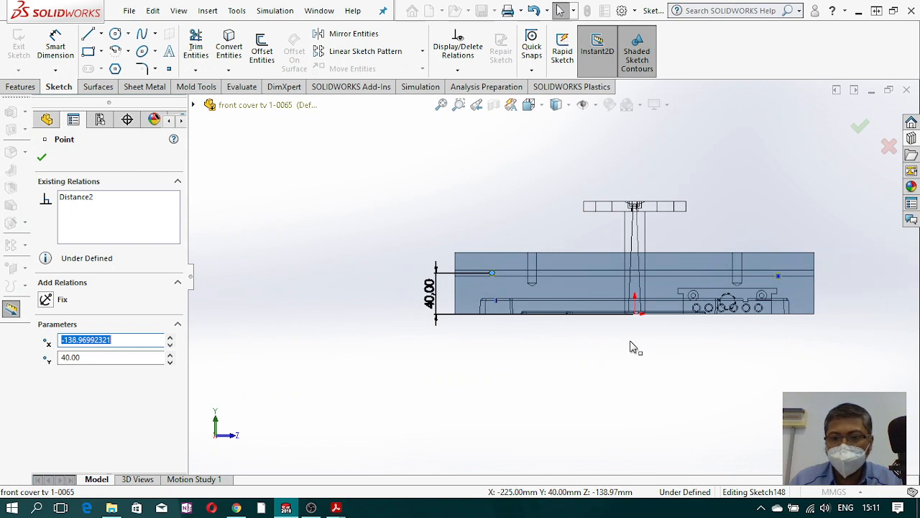
pyautogui.keyDown('ctrl'); pyautogui.click(779, 275); pyautogui.keyUp('ctrl')
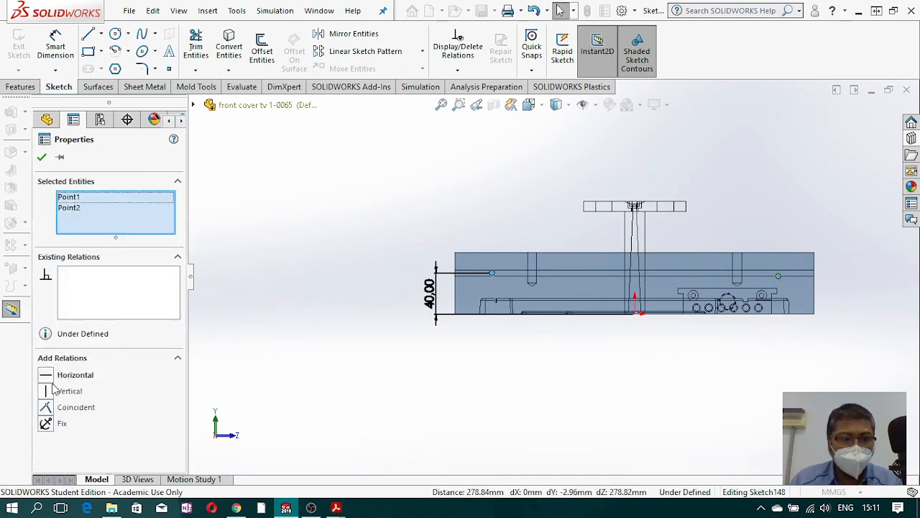
pyautogui.press('Escape')
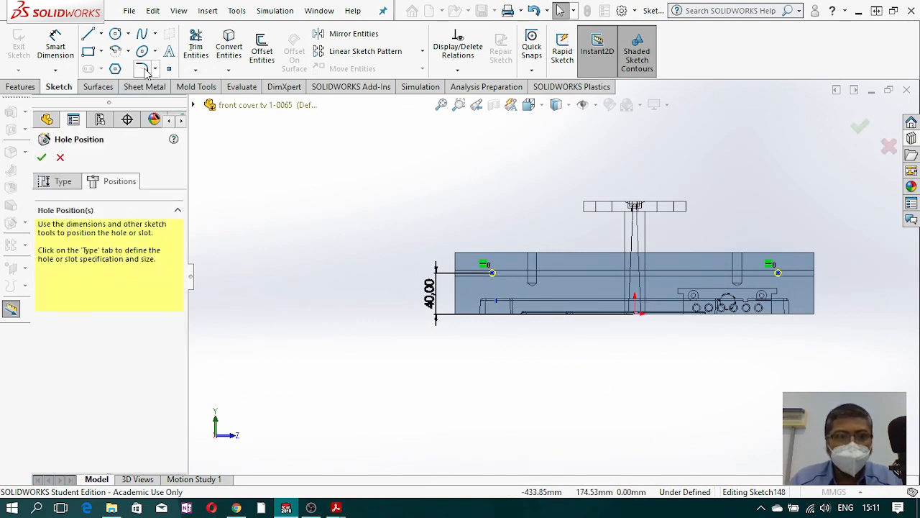
# Step: Dimension the horizontal distance from the origin to the hole point with the 40 mm height dimension as 136 mm
pyautogui.click(55, 47)
pyautogui.scroll(2, 638, 302)
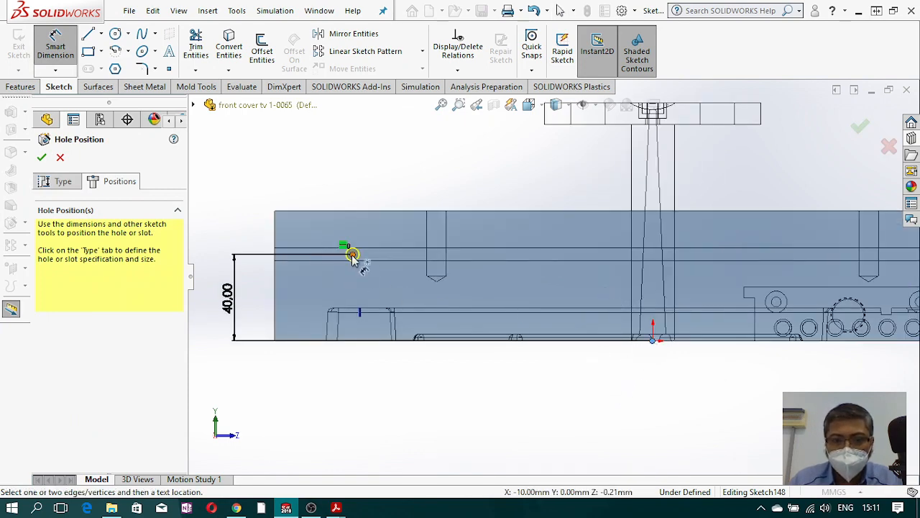
pyautogui.click(352, 256)
pyautogui.click(513, 179)
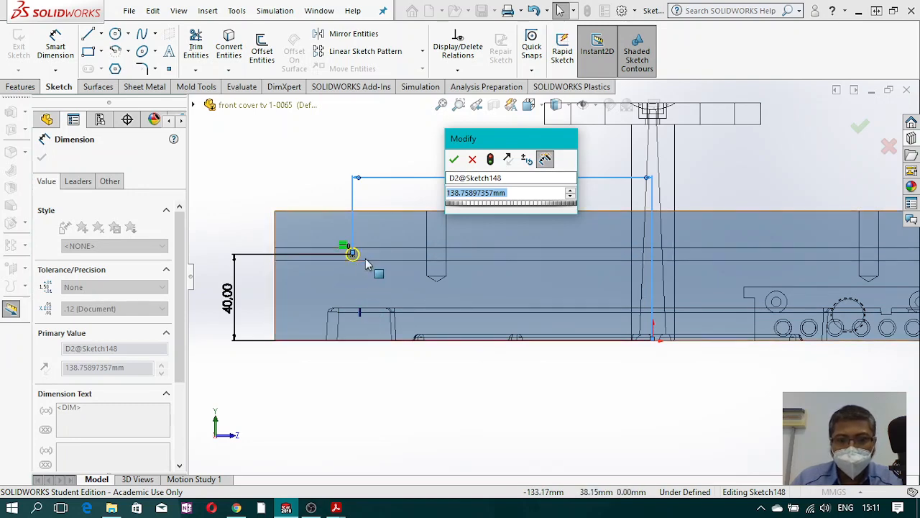
pyautogui.write('136')
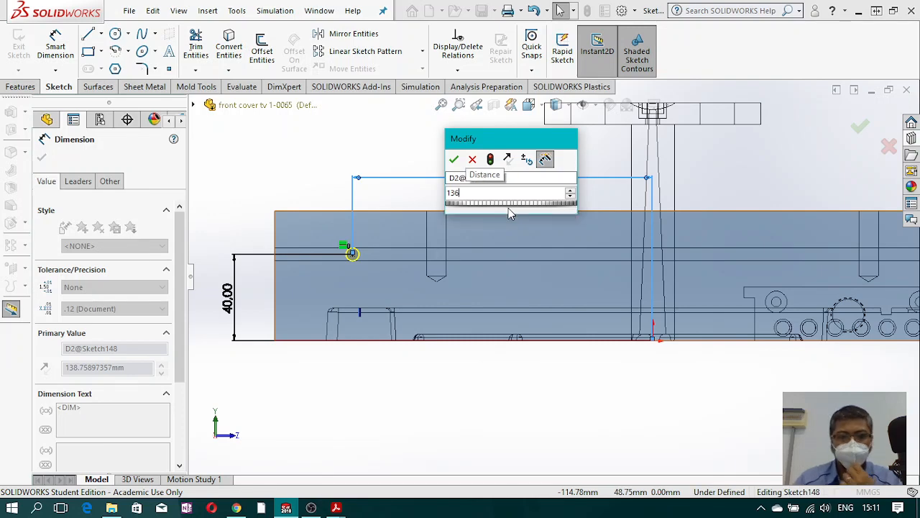
pyautogui.press('Escape')
pyautogui.write('136')
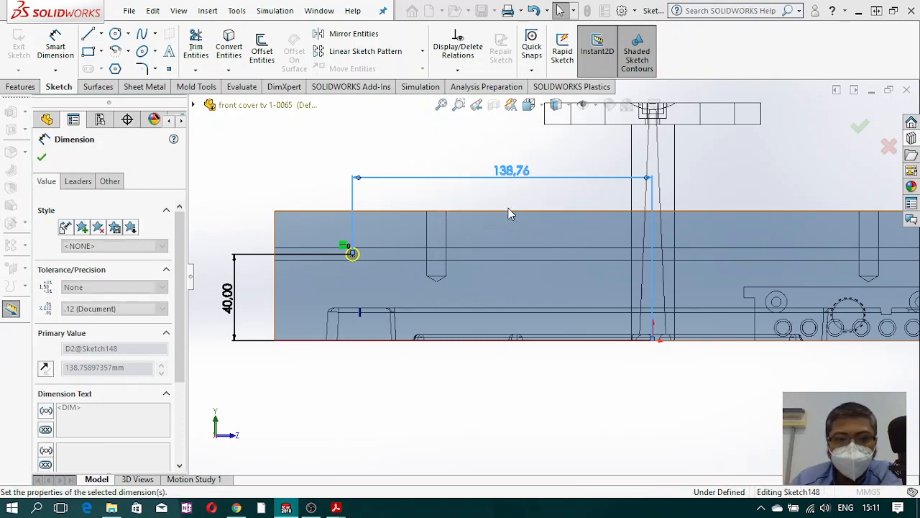
pyautogui.press('Return')
# Step: Dimension the horizontal distance between the two hole points as 136*2 mm
pyautogui.scroll(4, 690, 302)
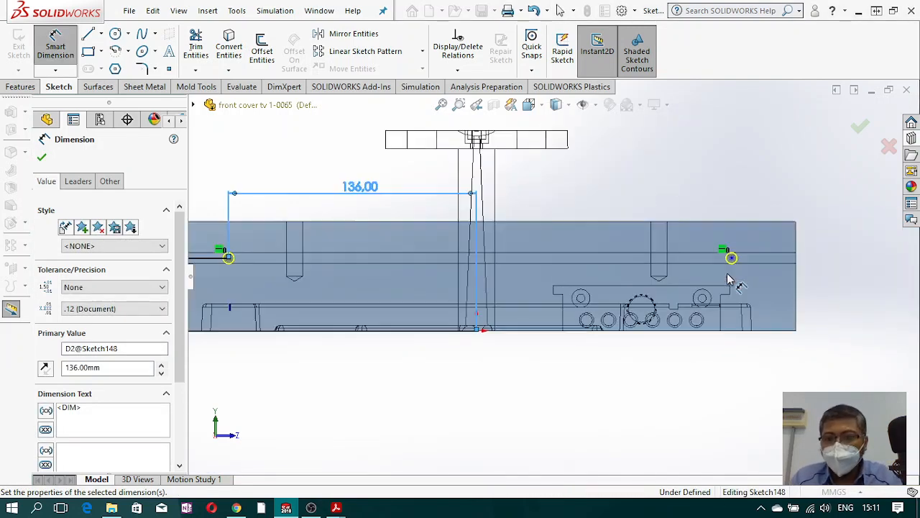
pyautogui.scroll(-3, 766, 278)
pyautogui.click(731, 257)
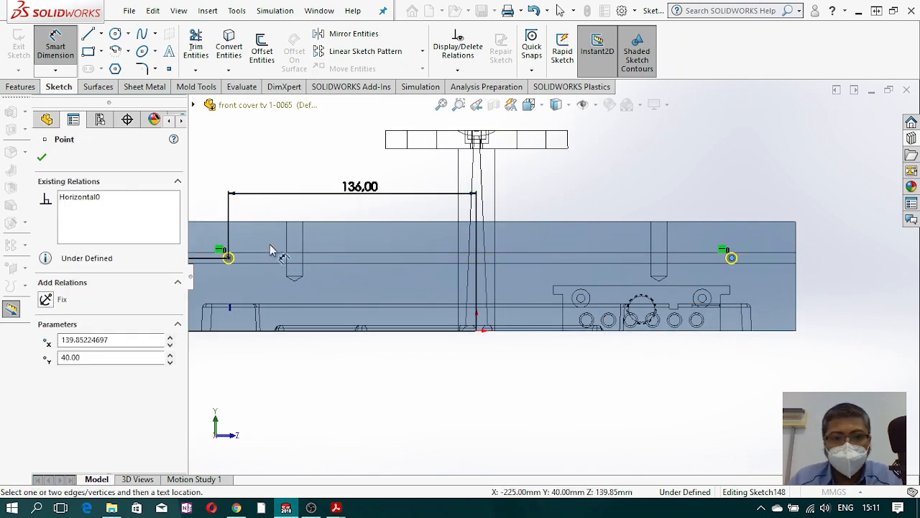
pyautogui.click(229, 258)
pyautogui.click(298, 174)
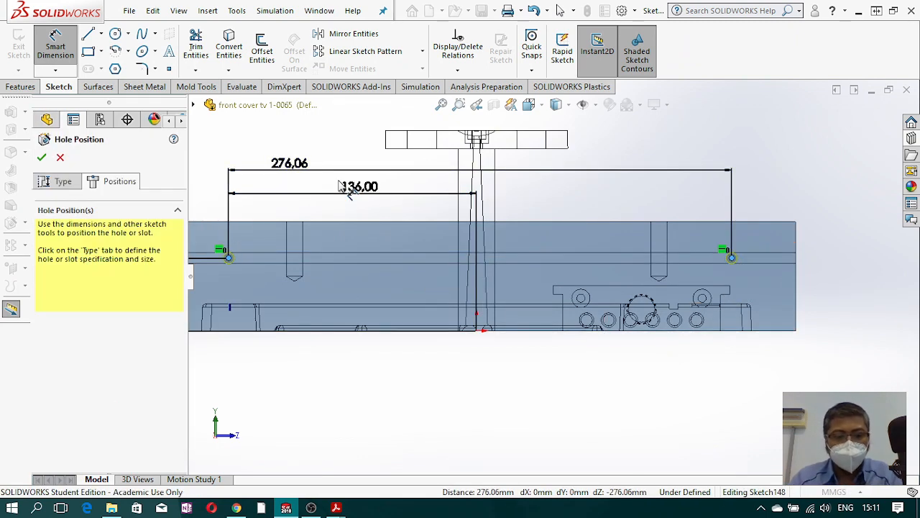
pyautogui.write('136')
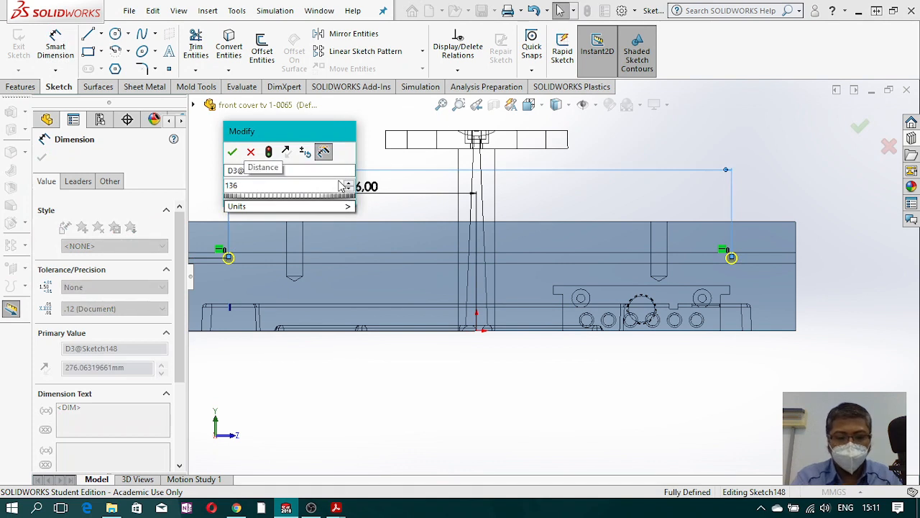
pyautogui.write('*2')
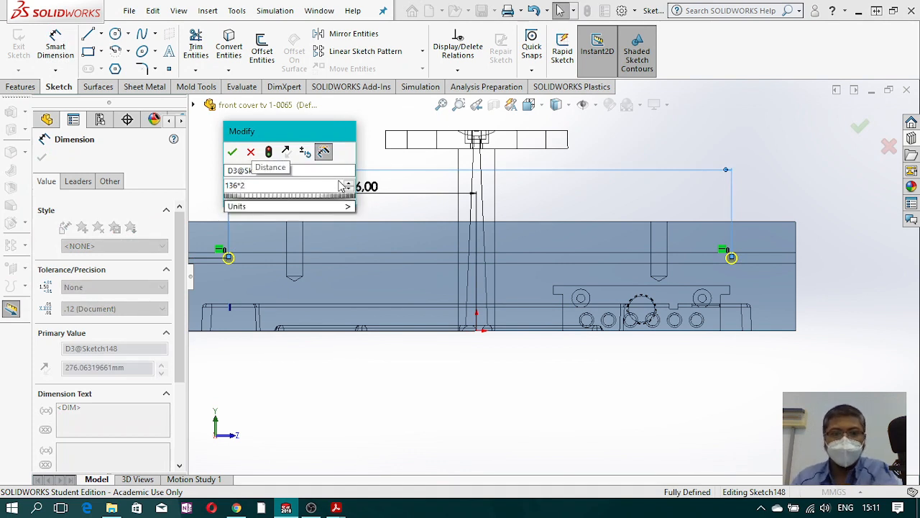
pyautogui.press('Escape')
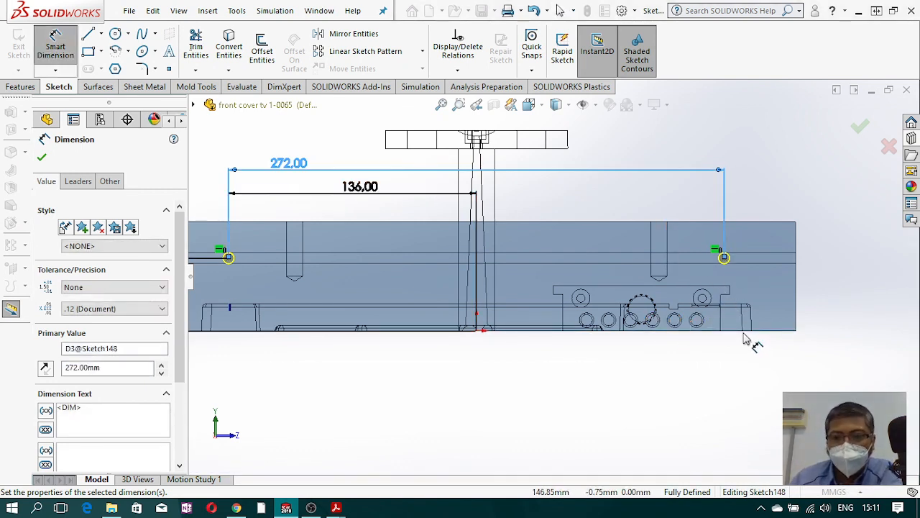
# Step: Turn off automatic body selection, limit the feature scope to the mould plate body, and complete the Ø6.0 Through All holes
pyautogui.scroll(2, 712, 291)
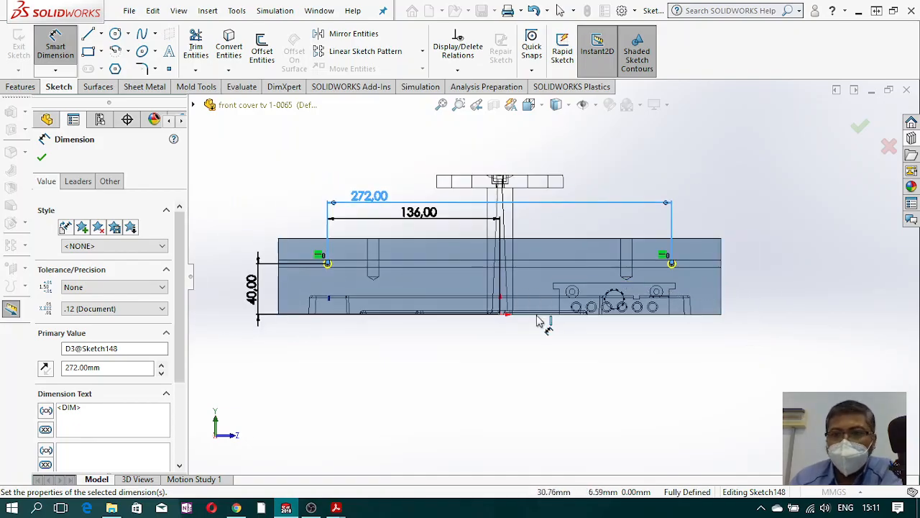
pyautogui.moveTo(538, 322)
pyautogui.mouseDown(button='middle')
pyautogui.moveTo(559, 242)
pyautogui.moveTo(547, 257)
pyautogui.moveTo(568, 273)
pyautogui.moveTo(592, 369)
pyautogui.mouseUp(button='middle')
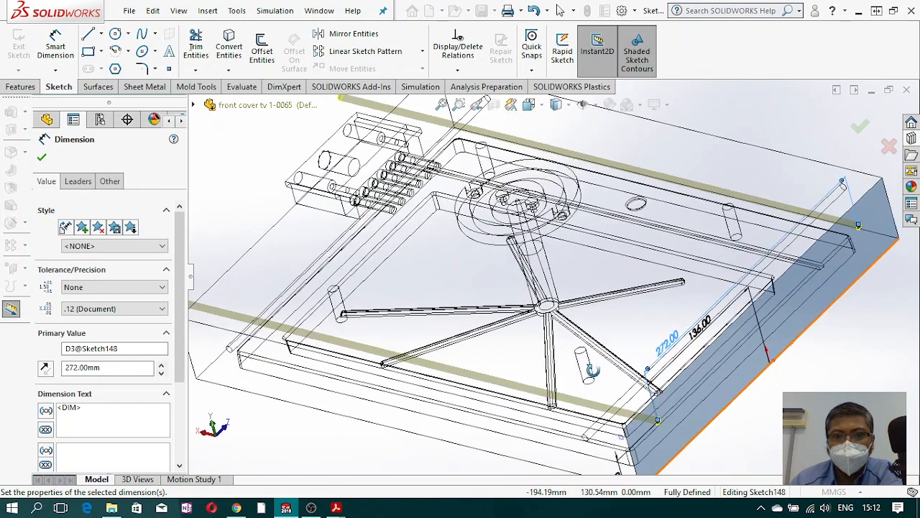
pyautogui.scroll(3, 592, 370)
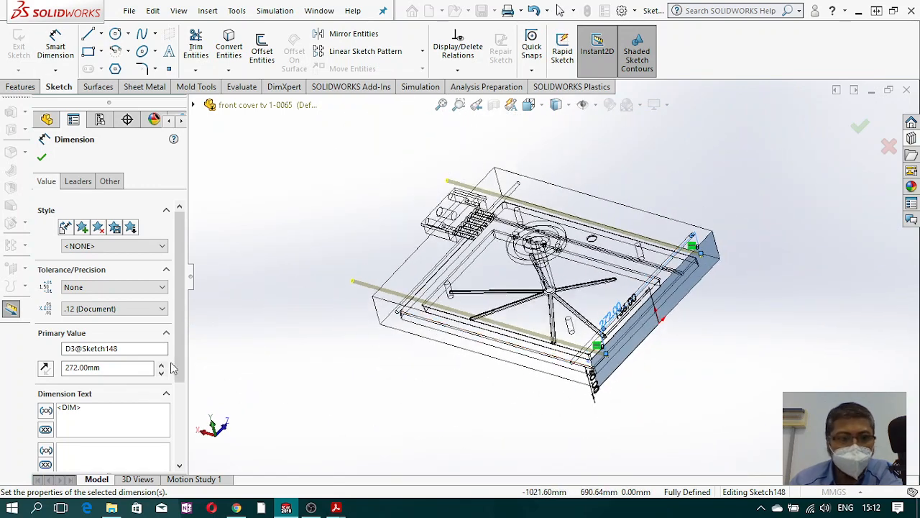
pyautogui.click(42, 157)
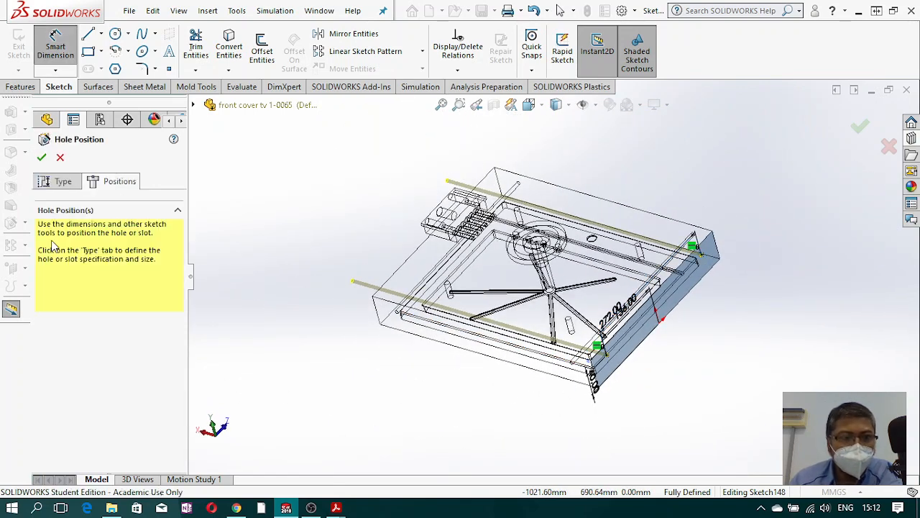
pyautogui.click(59, 182)
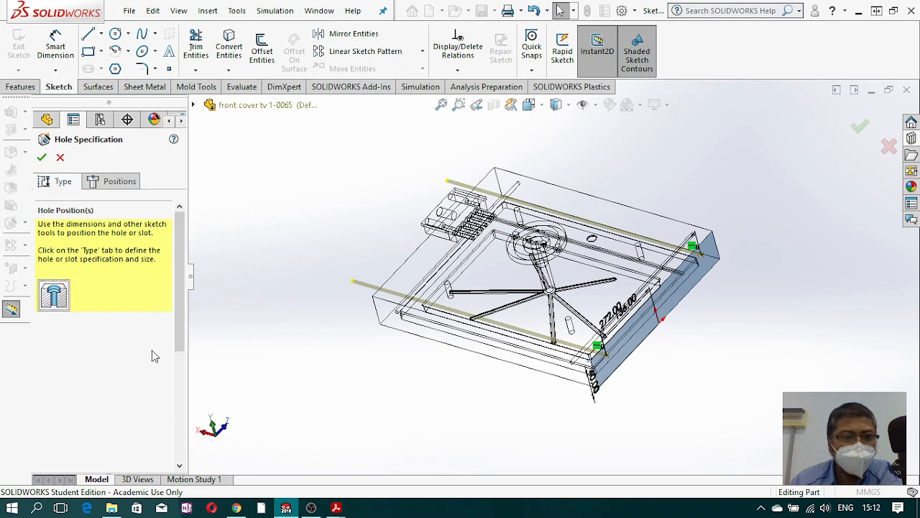
pyautogui.scroll(-1, 185, 298)
pyautogui.moveTo(186, 299); pyautogui.dragTo(190, 410)
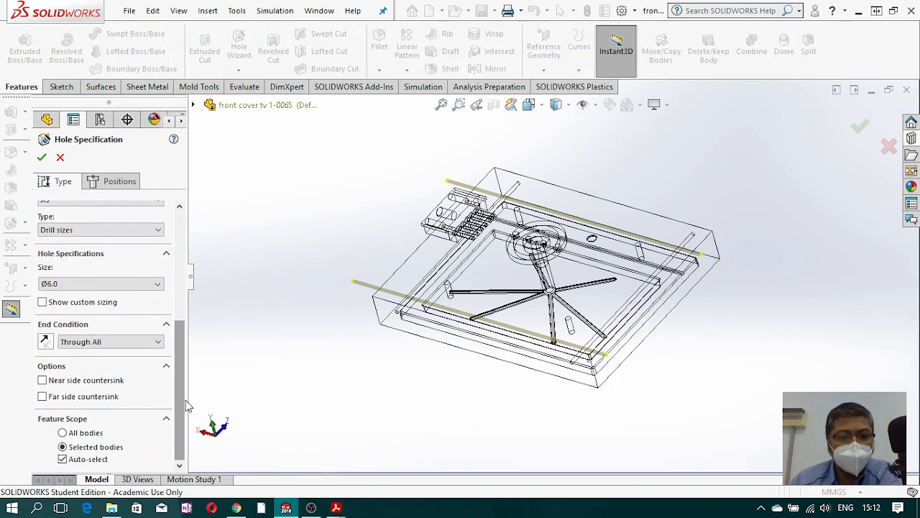
pyautogui.click(62, 459)
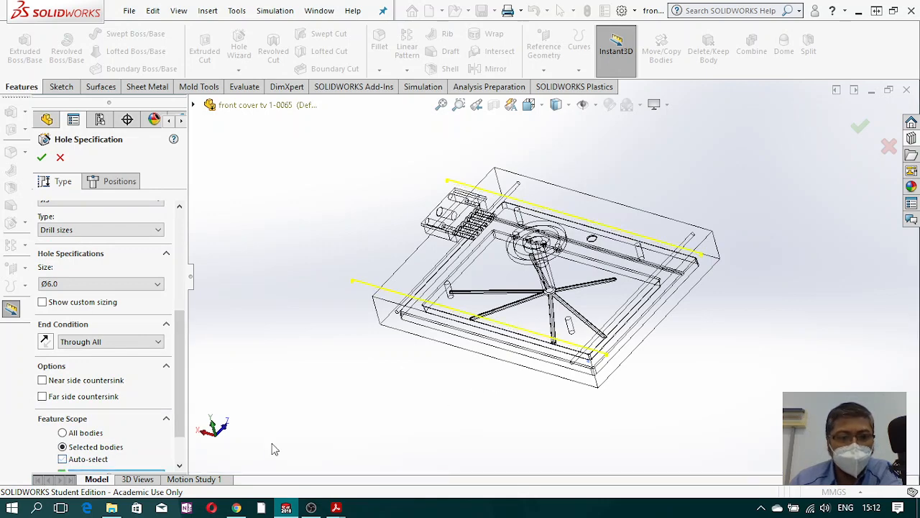
pyautogui.click(403, 329)
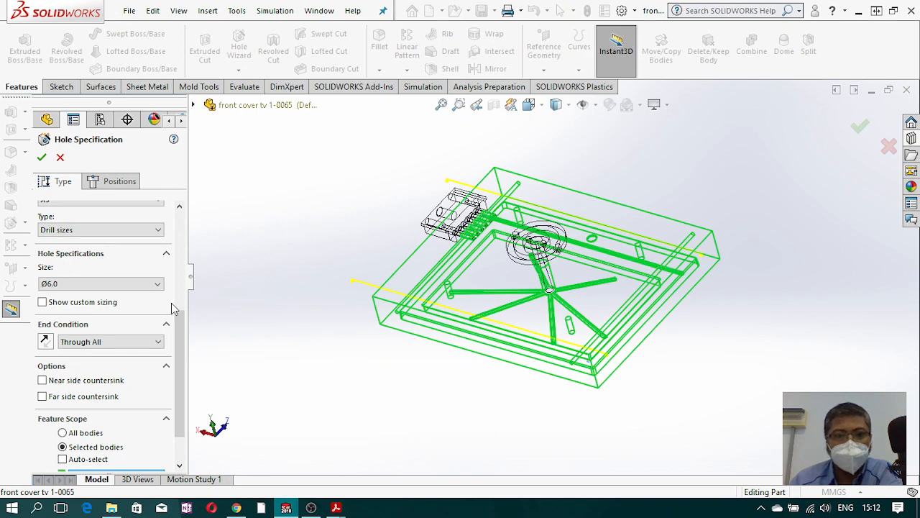
pyautogui.click(42, 158)
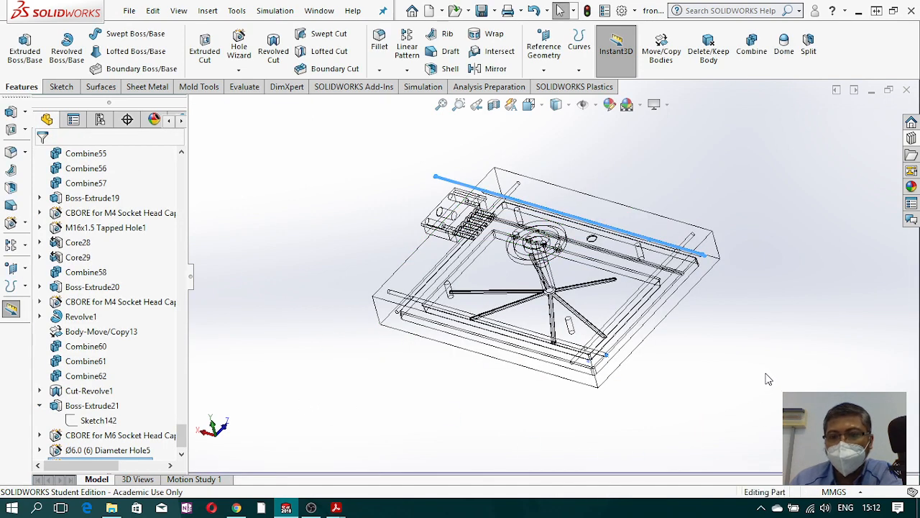
# Step: Inspect the crossing channels at the plate's corner and consult the cooling circuit plugs catalogue page in Adobe Acrobat Reader
pyautogui.moveTo(685, 271); pyautogui.dragTo(695, 319, button='middle')
pyautogui.scroll(-4, 692, 277)
pyautogui.scroll(-4, 669, 248)
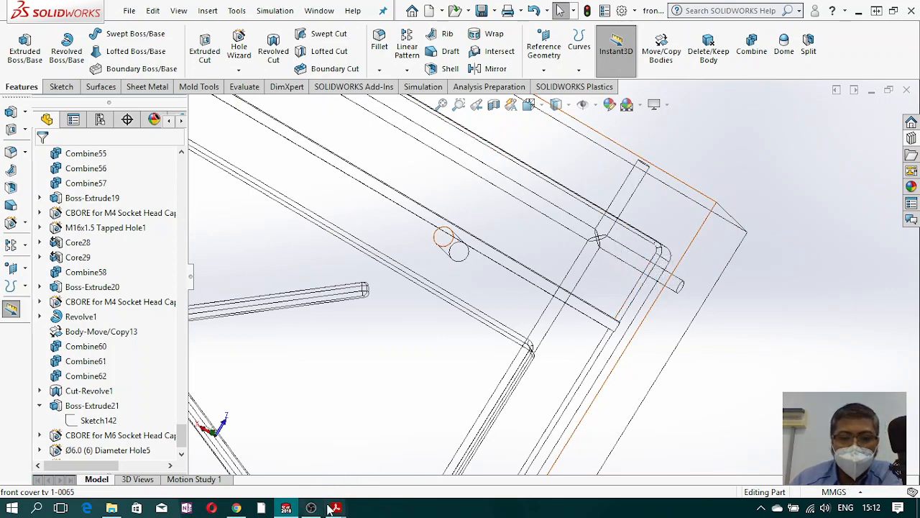
pyautogui.moveTo(336, 507)
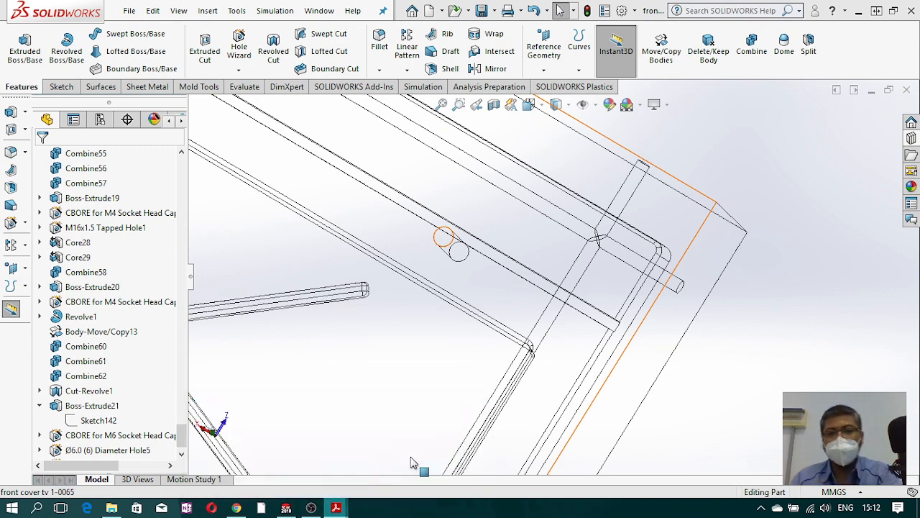
pyautogui.click(415, 453)
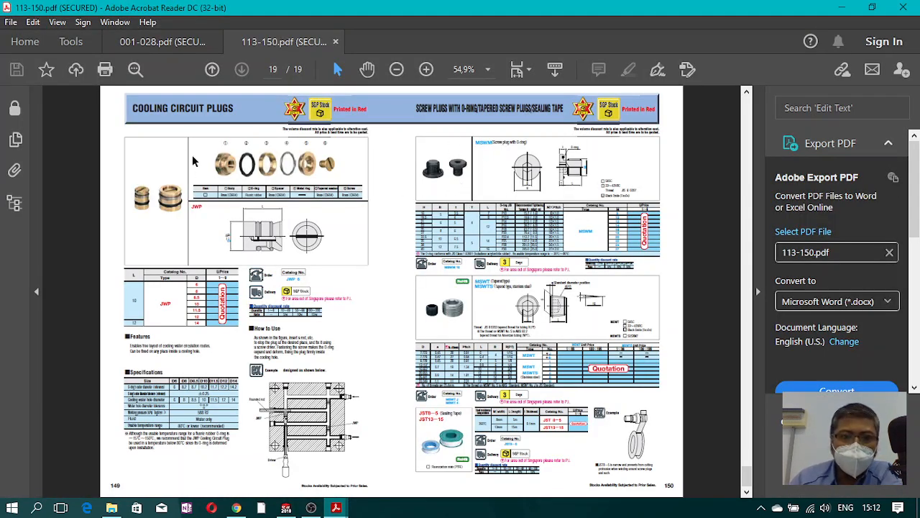
pyautogui.click(844, 8)
# Step: Display the whole part Shaded With Edges and examine the plate's cavity side and its drilled side faces
pyautogui.press('f')
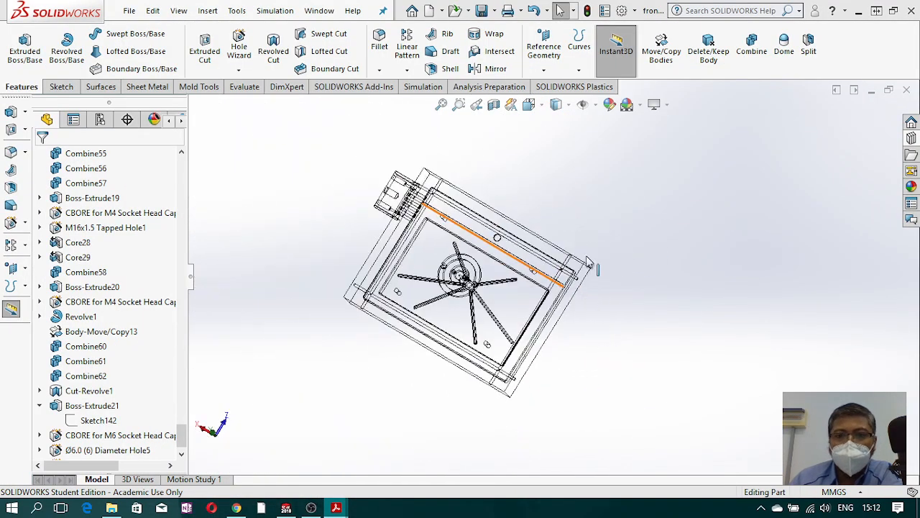
pyautogui.click(560, 105)
pyautogui.click(560, 124)
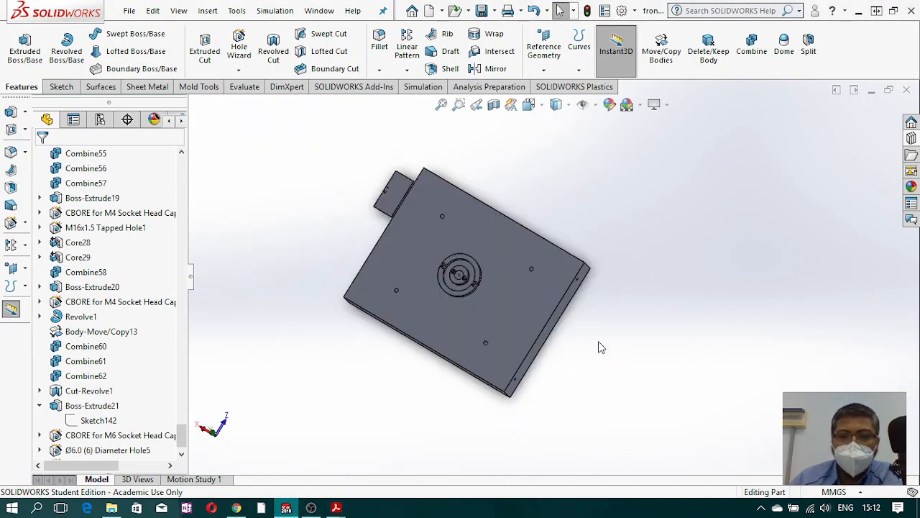
pyautogui.moveTo(601, 347); pyautogui.dragTo(454, 229, button='middle')
pyautogui.scroll(-3, 420, 258)
pyautogui.moveTo(420, 258)
pyautogui.mouseDown(button='middle')
pyautogui.moveTo(410, 241)
pyautogui.moveTo(412, 249)
pyautogui.mouseUp(button='middle')
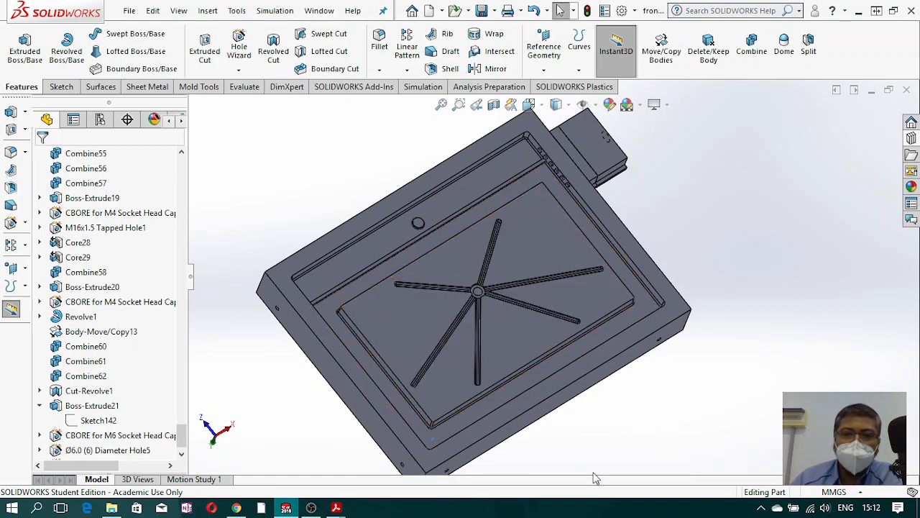
pyautogui.moveTo(586, 420); pyautogui.dragTo(532, 348, button='middle')
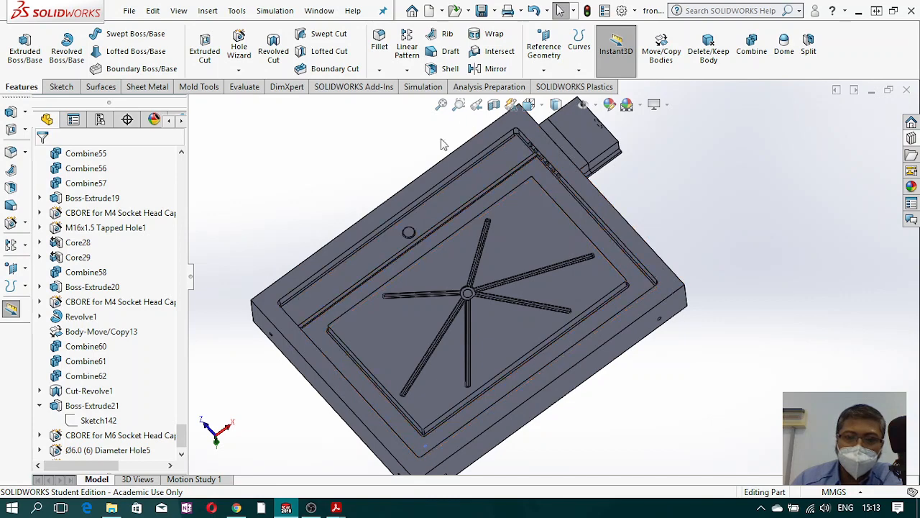
pyautogui.moveTo(584, 385)
pyautogui.mouseDown(button='middle')
pyautogui.moveTo(581, 396)
pyautogui.moveTo(549, 354)
pyautogui.moveTo(565, 350)
pyautogui.moveTo(588, 382)
pyautogui.mouseUp(button='middle')
pyautogui.scroll(2, 584, 389)
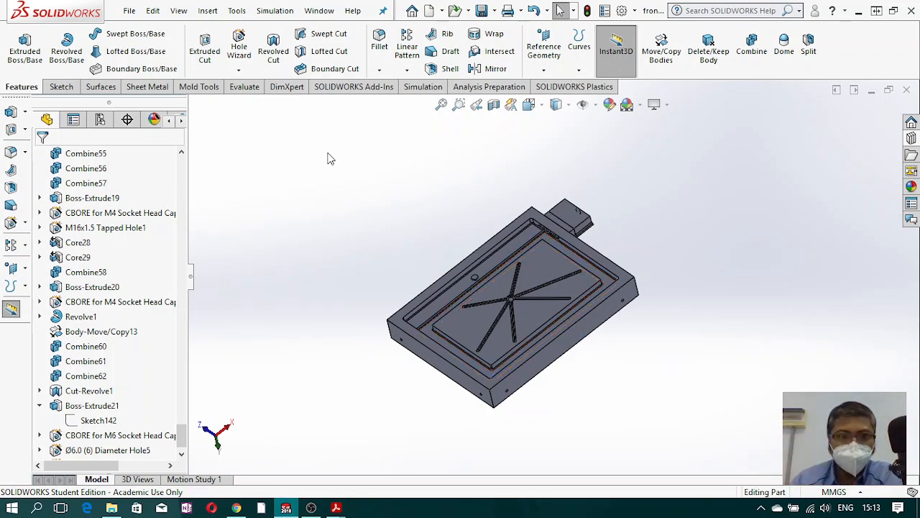
# Step: Start a Hole Wizard feature on the plate's long side face, then view that face Normal To in Wireframe display
pyautogui.click(239, 45)
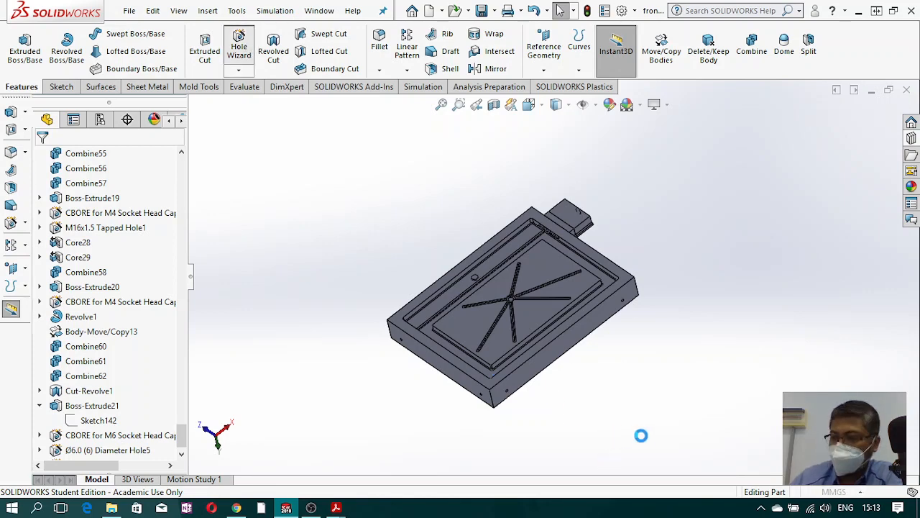
pyautogui.scroll(-5, 565, 342)
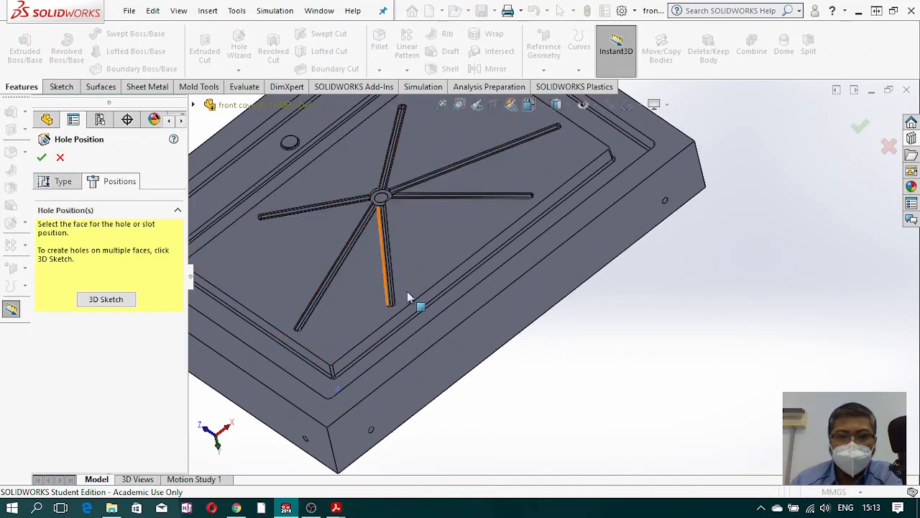
pyautogui.click(520, 309)
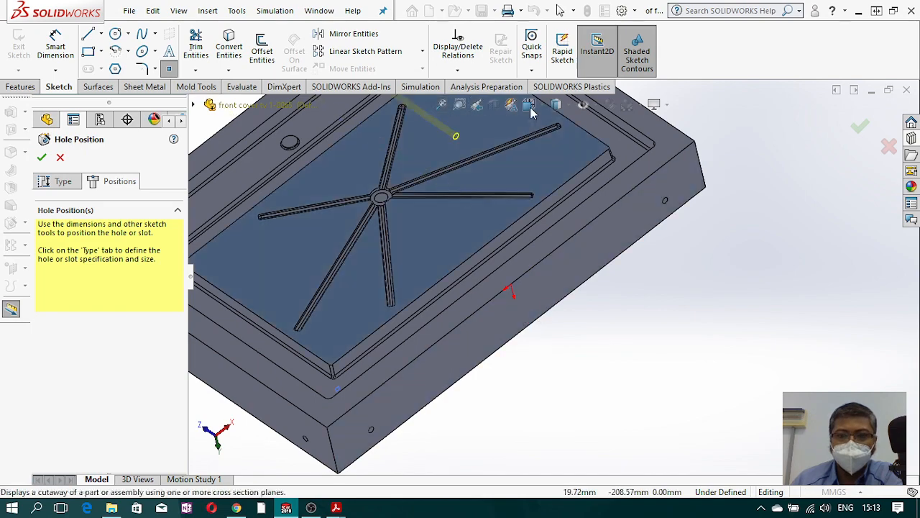
pyautogui.click(529, 105)
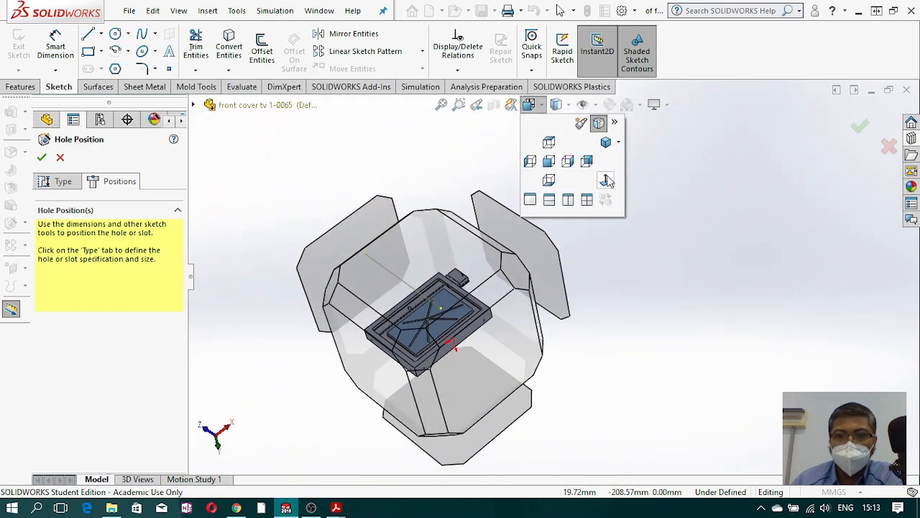
pyautogui.click(607, 181)
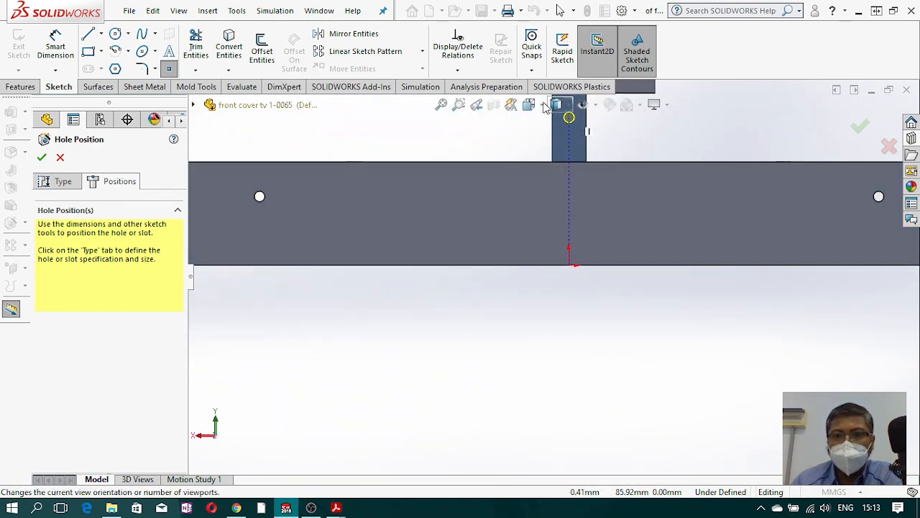
pyautogui.click(560, 105)
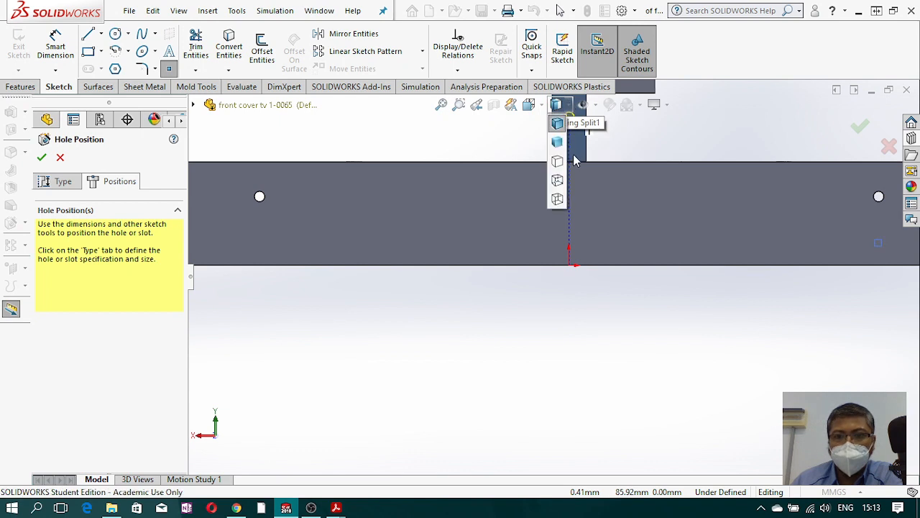
pyautogui.click(558, 199)
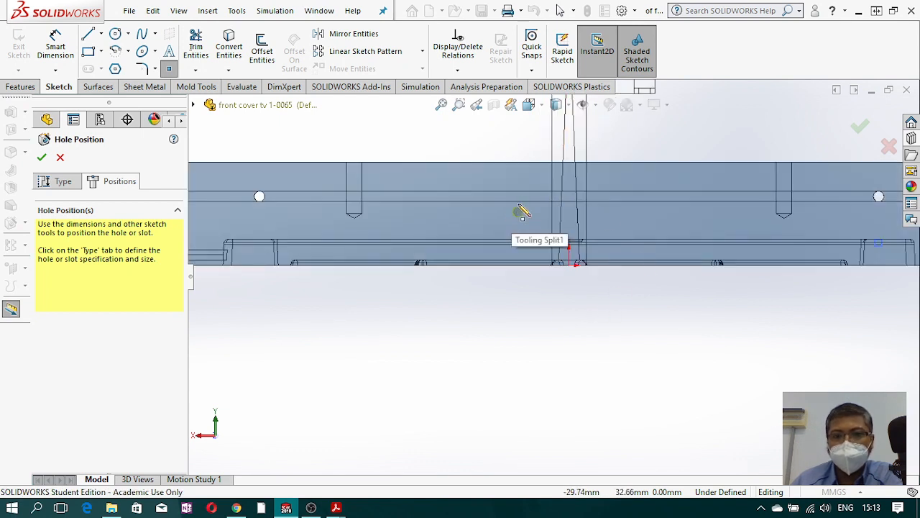
# Step: Place two hole points on the side face at the existing channel's height, one on each side of the origin
pyautogui.click(494, 196)
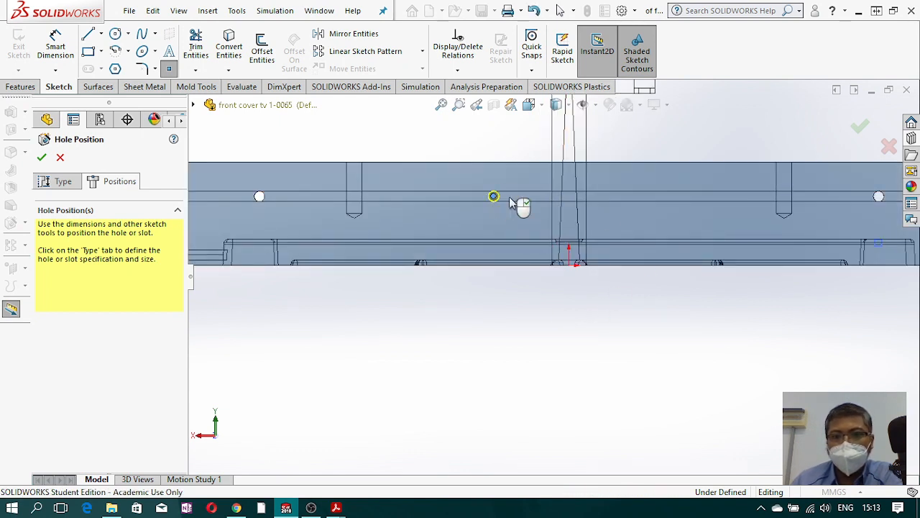
pyautogui.click(647, 196)
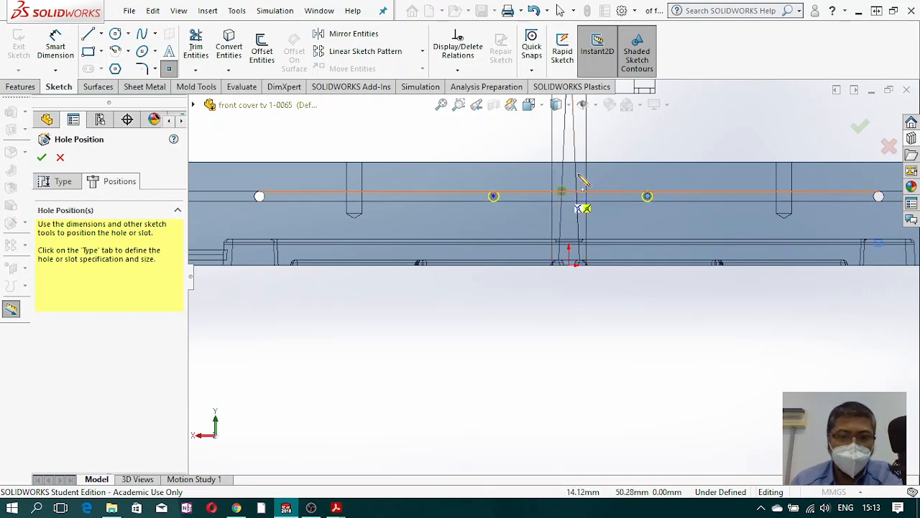
pyautogui.click(493, 196)
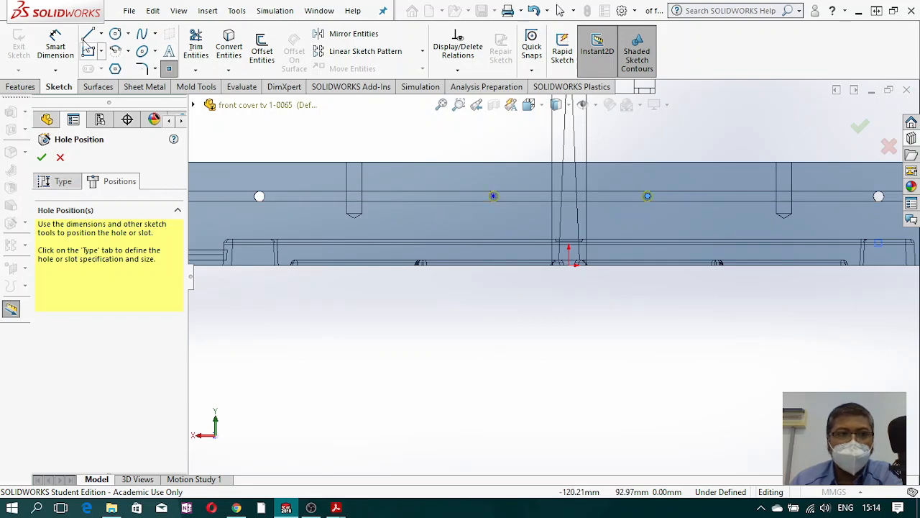
pyautogui.click(56, 47)
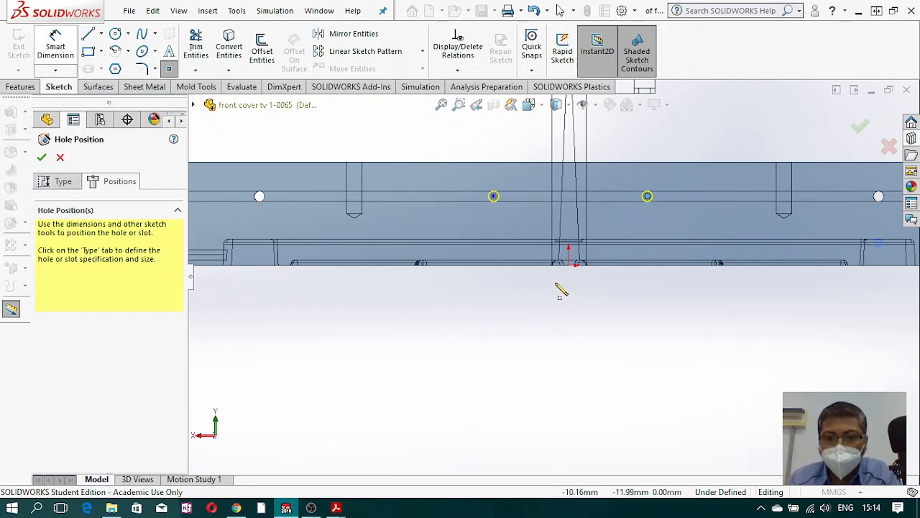
pyautogui.click(568, 264)
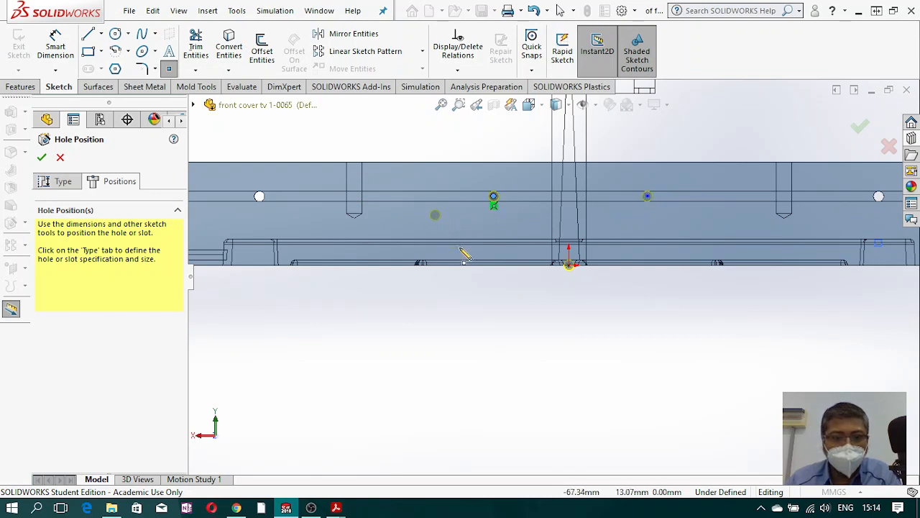
pyautogui.click(55, 46)
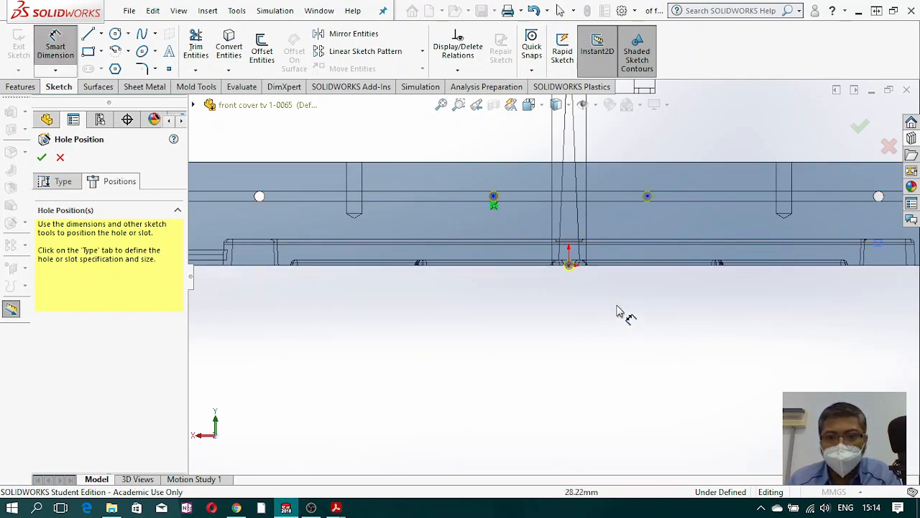
pyautogui.press('Escape')
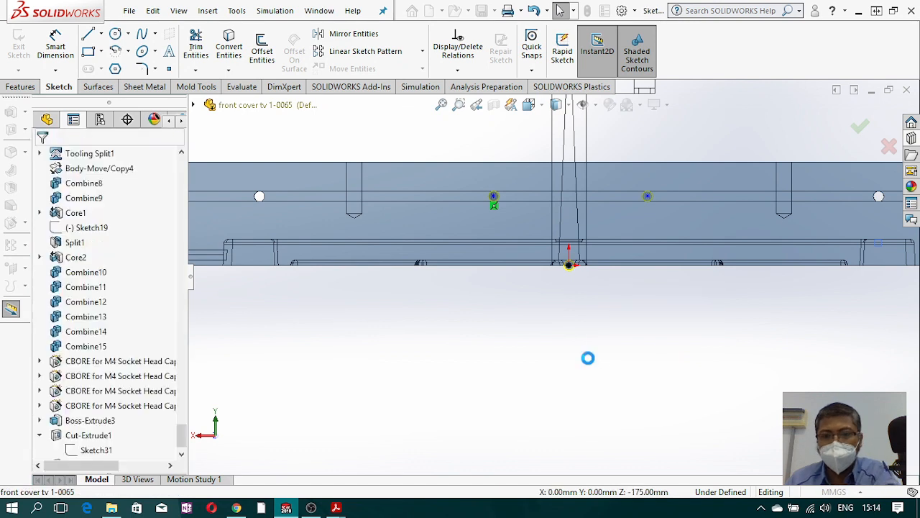
# Step: Dimension the vertical distance from the origin to the hole point on its negative side as 40 mm
pyautogui.click(55, 47)
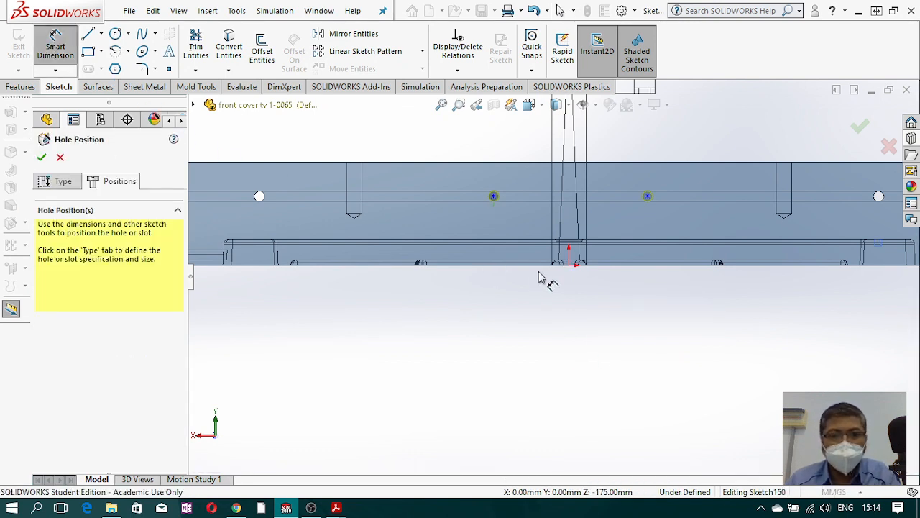
pyautogui.click(570, 264)
pyautogui.click(493, 196)
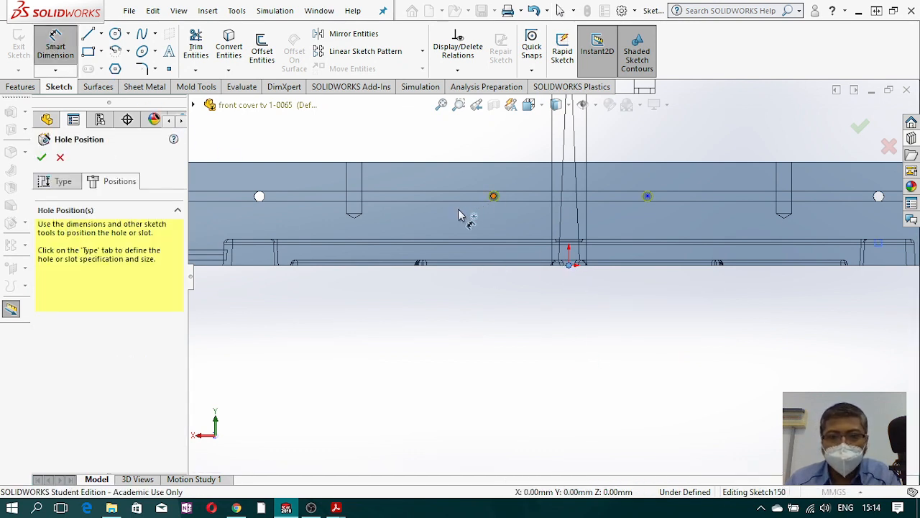
pyautogui.click(431, 223)
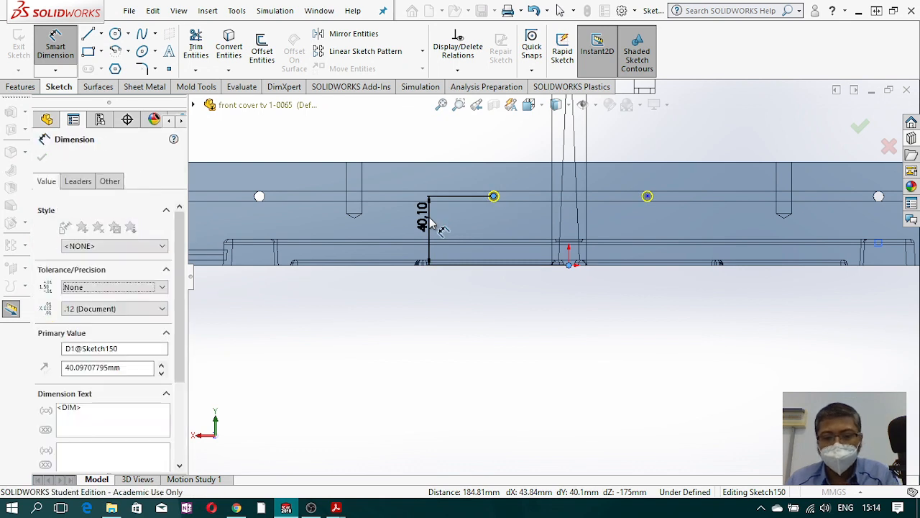
pyautogui.write('40')
pyautogui.press('Return')
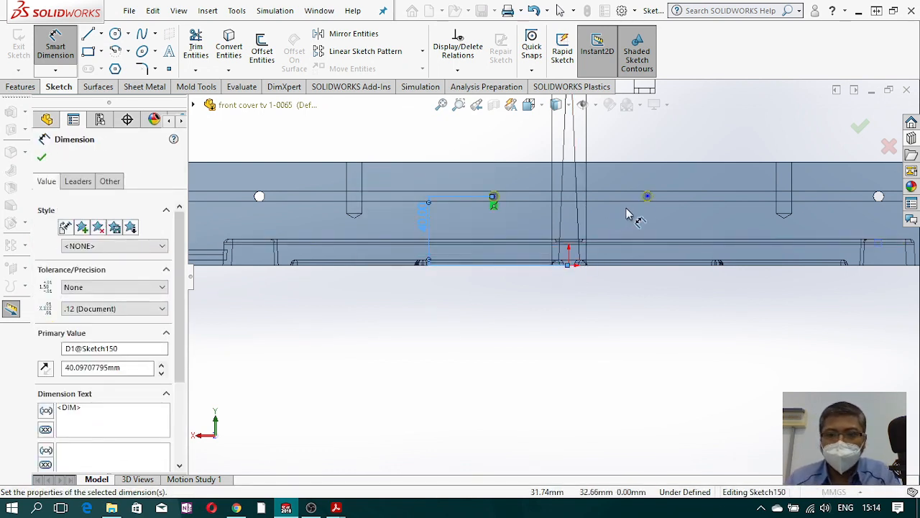
pyautogui.press('Escape')
# Step: Add a Horizontal relation between the two hole points
pyautogui.click(647, 197)
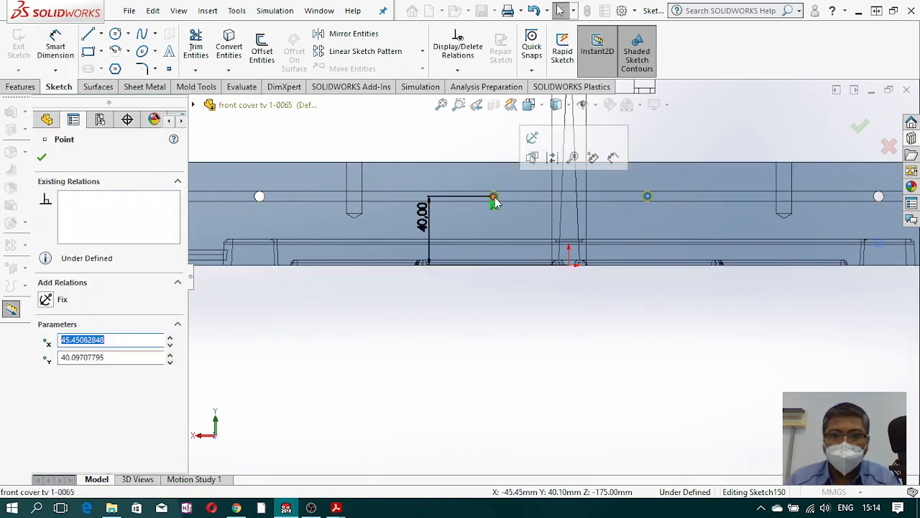
pyautogui.keyDown('ctrl'); pyautogui.click(493, 197); pyautogui.keyUp('ctrl')
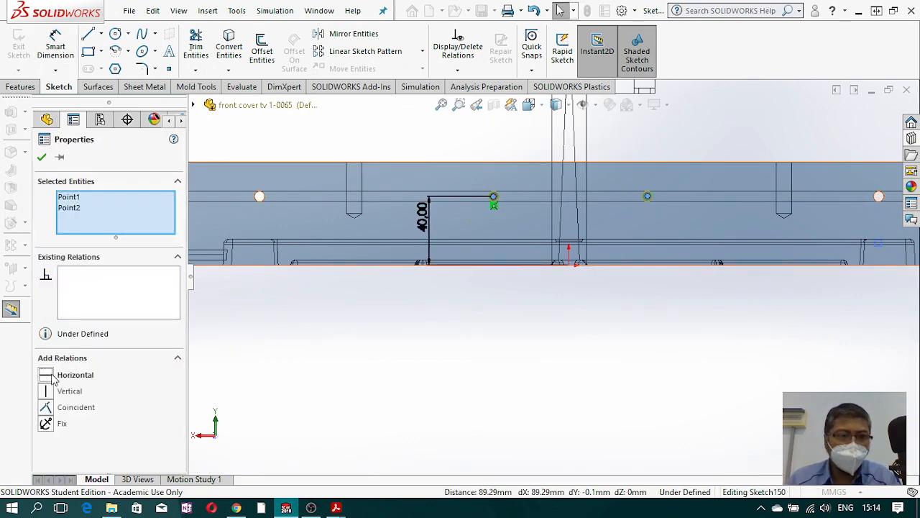
pyautogui.click(52, 376)
pyautogui.press('Escape')
# Step: Dimension the horizontal distance from the origin to the vertically dimensioned hole point as 40 mm
pyautogui.moveTo(547, 392); pyautogui.dragTo(568, 283, button='right')
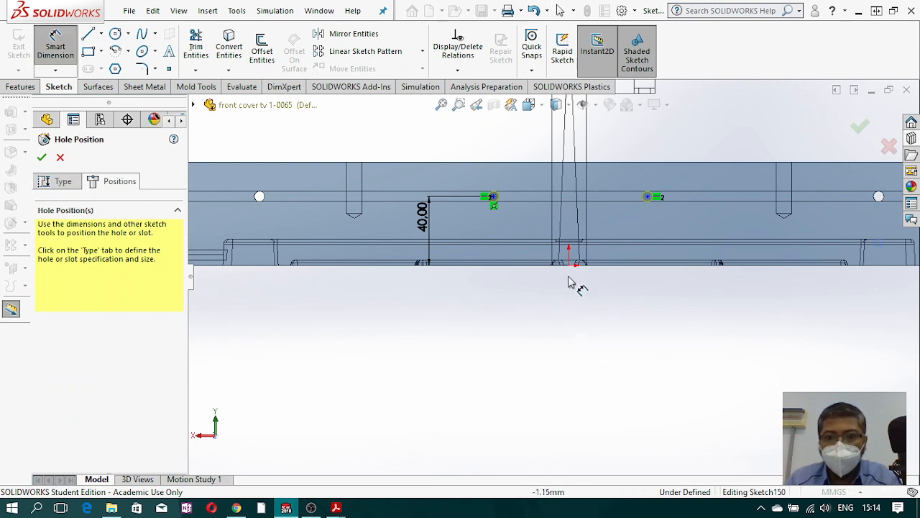
pyautogui.click(493, 197)
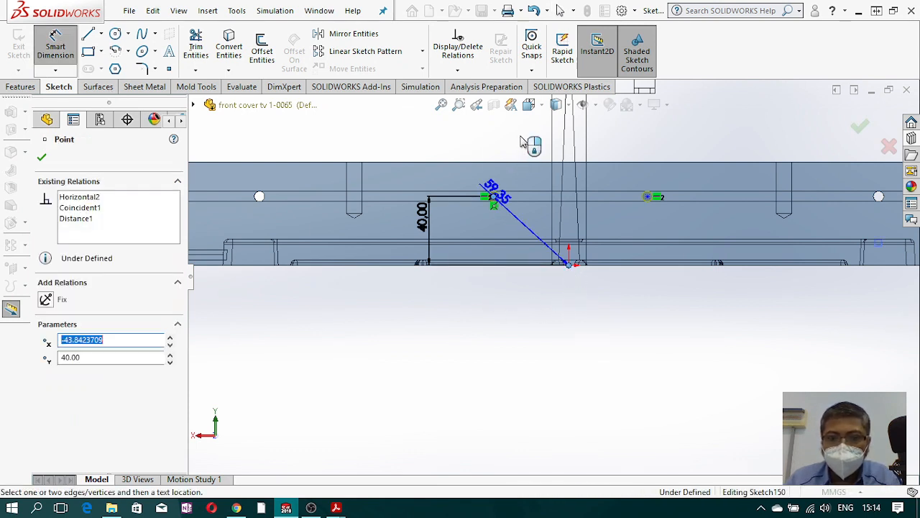
pyautogui.click(569, 264)
pyautogui.click(525, 146)
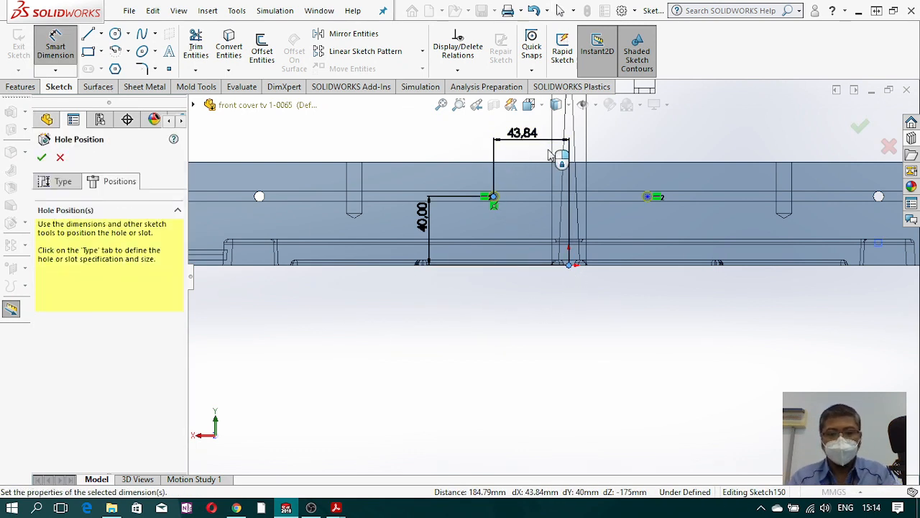
pyautogui.write('40')
pyautogui.press('Escape')
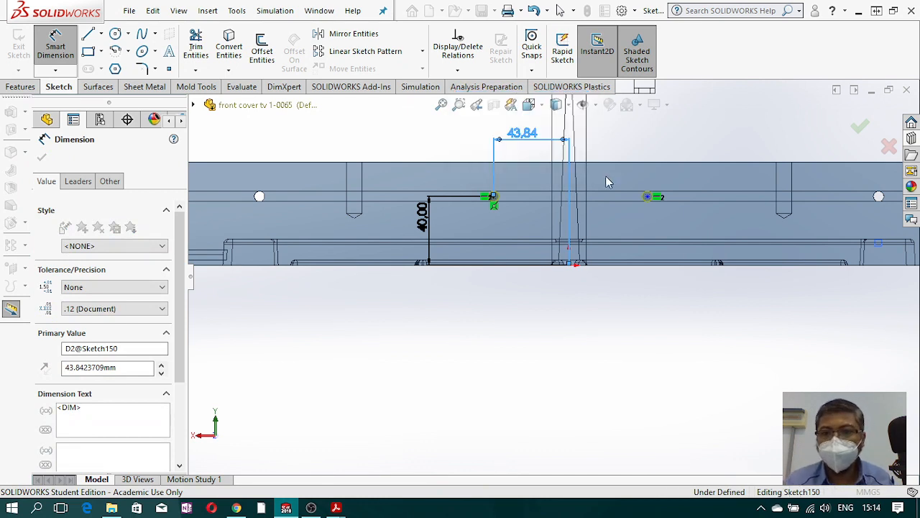
# Step: Dimension the horizontal distance between the two hole points as 80 mm
pyautogui.click(647, 197)
pyautogui.click(501, 197)
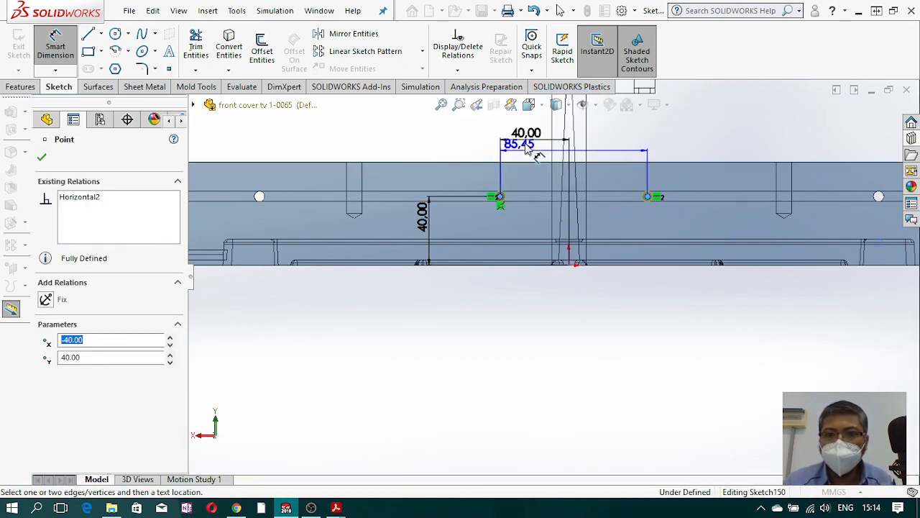
pyautogui.click(606, 130)
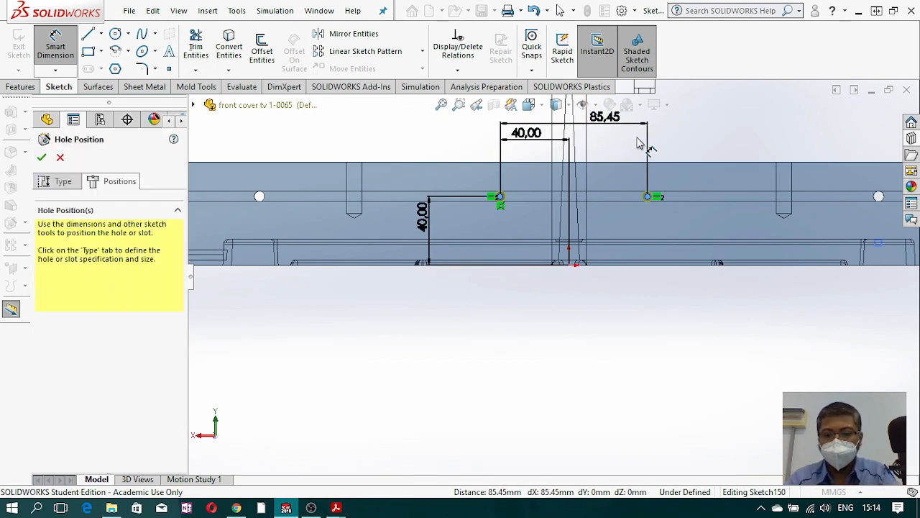
pyautogui.write('80')
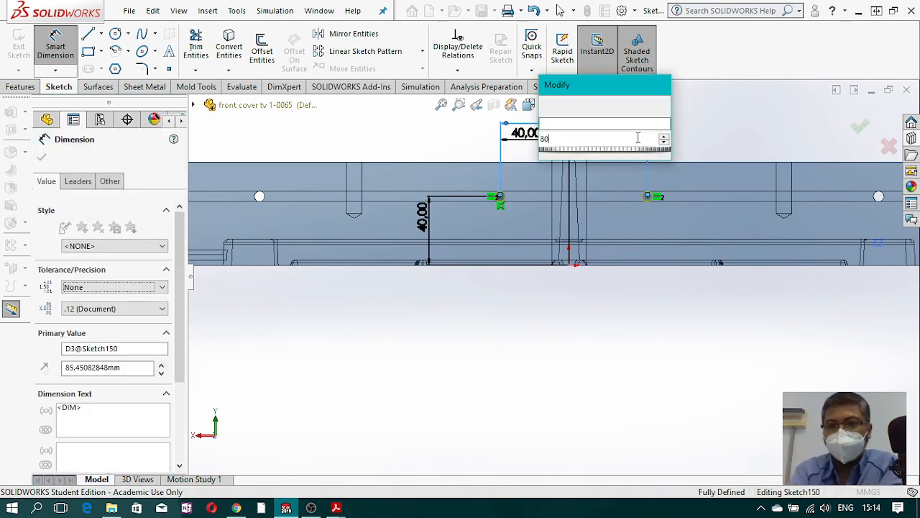
pyautogui.press('Escape')
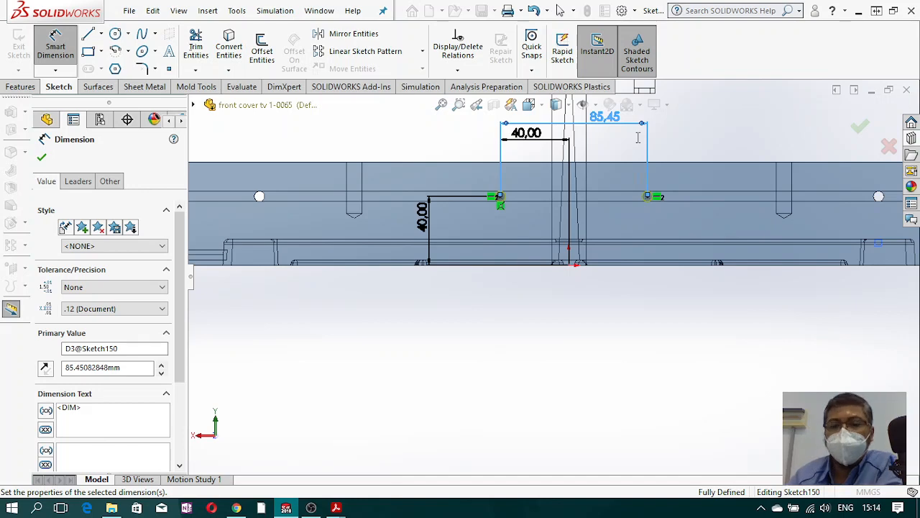
pyautogui.scroll(6, 624, 310)
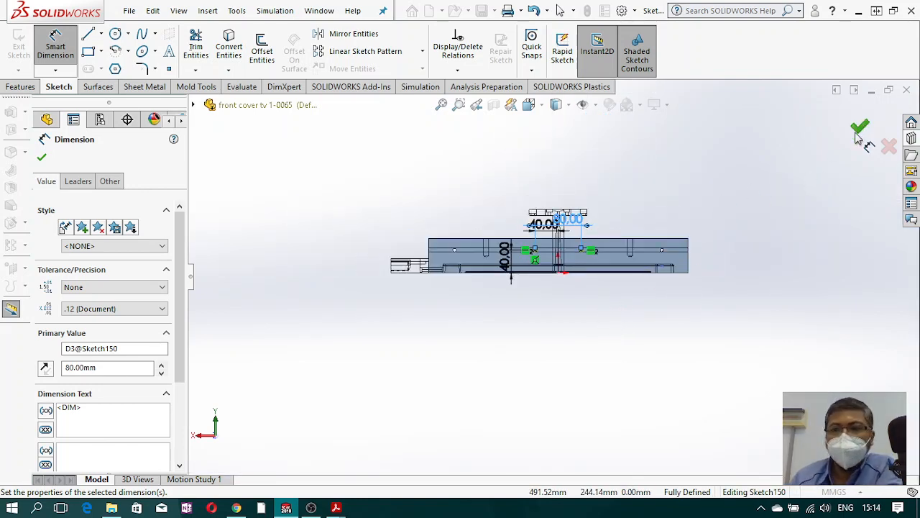
pyautogui.press('Escape')
# Step: Set the Ø6.0 holes' end condition to Blind with a depth of 40 mm, checking their reach against the crossing channel
pyautogui.moveTo(587, 319)
pyautogui.mouseDown(button='middle')
pyautogui.moveTo(566, 127)
pyautogui.moveTo(582, 105)
pyautogui.mouseUp(button='middle')
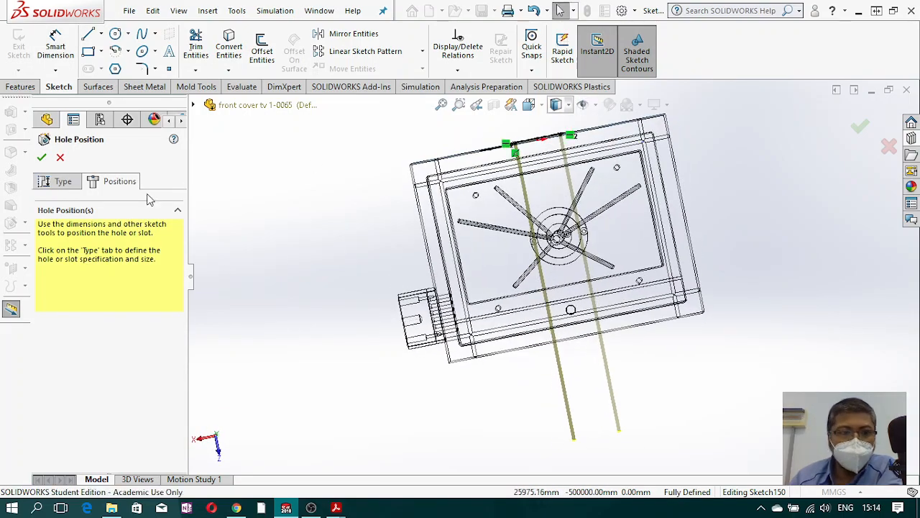
pyautogui.scroll(-5, 514, 151)
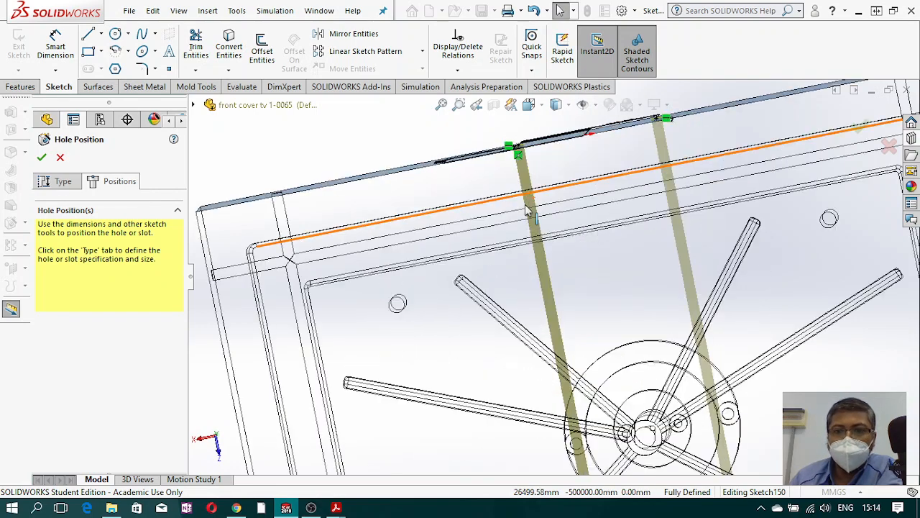
pyautogui.click(49, 181)
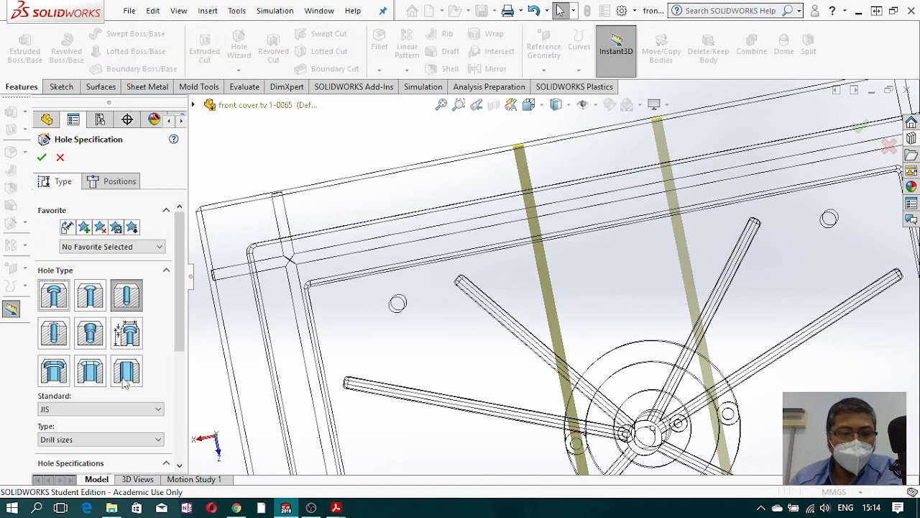
pyautogui.moveTo(177, 318); pyautogui.dragTo(179, 411)
pyautogui.click(108, 377)
pyautogui.click(108, 389)
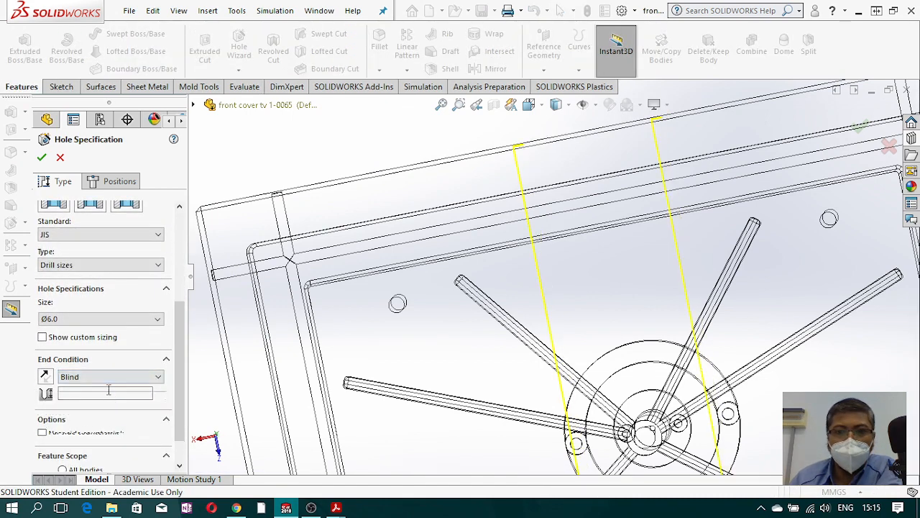
pyautogui.moveTo(102, 393); pyautogui.dragTo(21, 394)
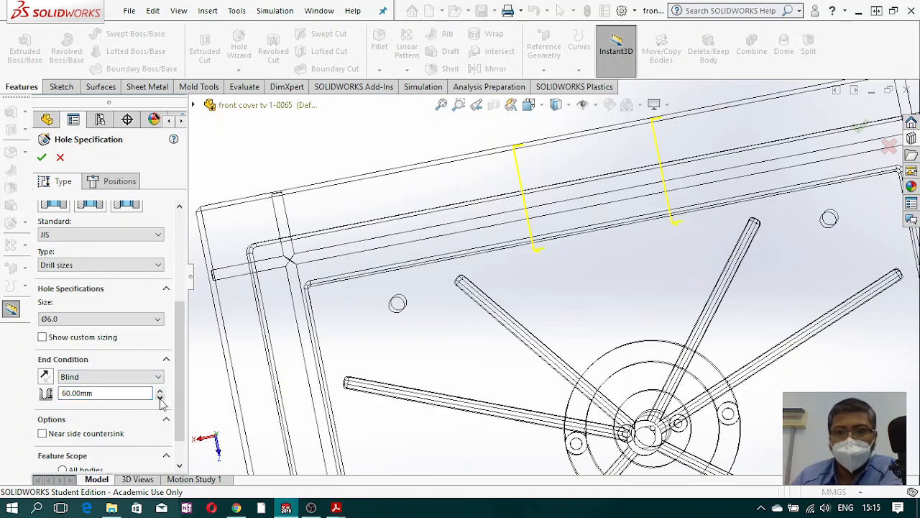
pyautogui.moveTo(520, 287)
pyautogui.mouseDown(button='middle')
pyautogui.moveTo(520, 252)
pyautogui.moveTo(512, 271)
pyautogui.moveTo(519, 285)
pyautogui.mouseUp(button='middle')
pyautogui.moveTo(536, 220)
pyautogui.mouseDown(button='middle')
pyautogui.moveTo(559, 226)
pyautogui.moveTo(541, 232)
pyautogui.mouseUp(button='middle')
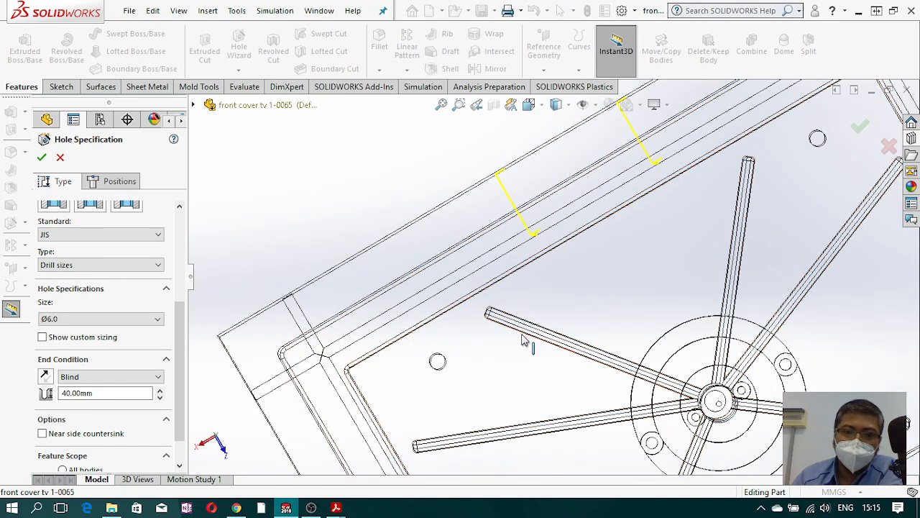
# Step: Limit the Ø6.0 holes' feature scope to the mould plate body, with Auto-select off, and create the holes
pyautogui.scroll(5, 528, 349)
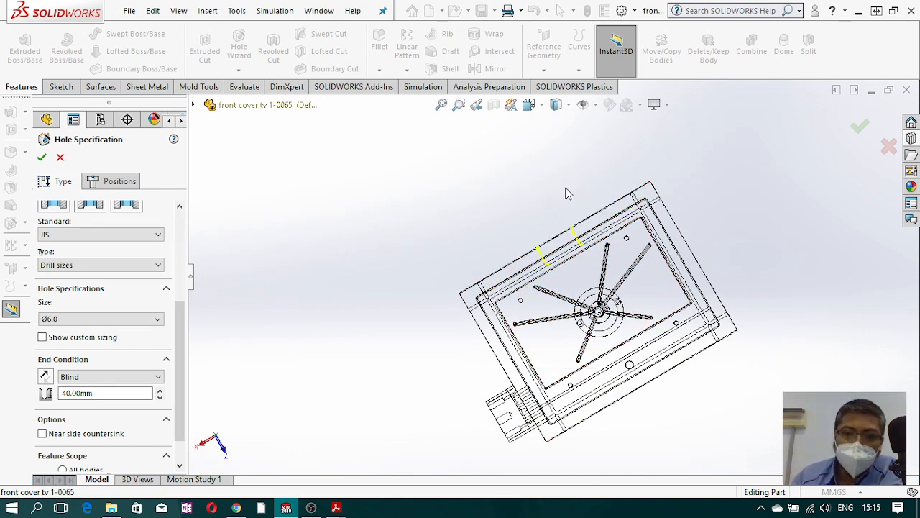
pyautogui.scroll(-2, 630, 368)
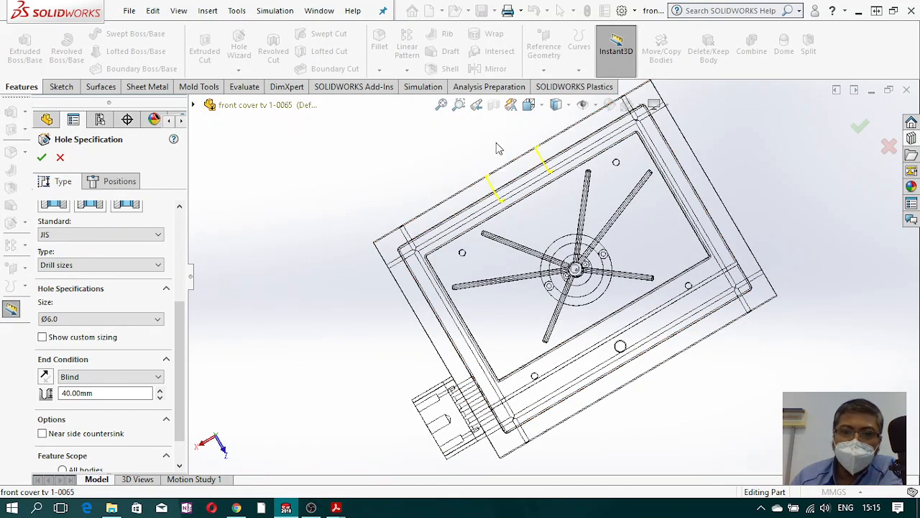
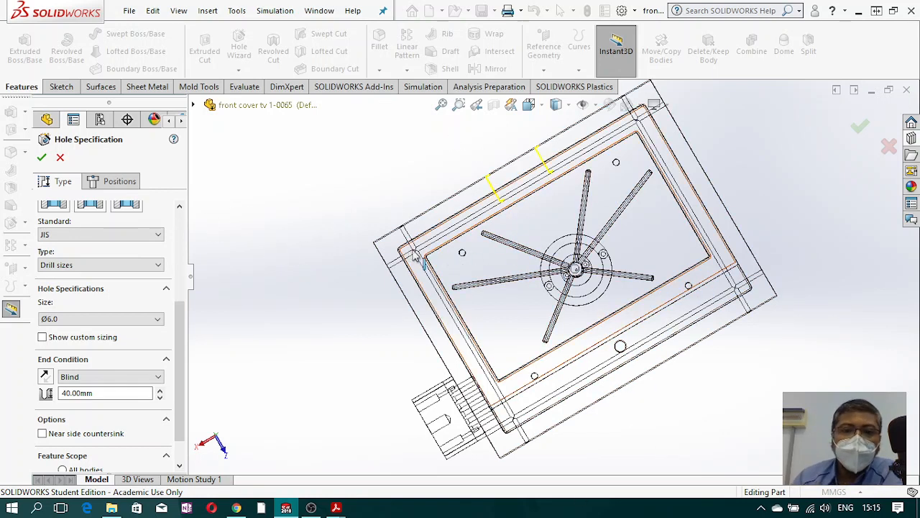
pyautogui.moveTo(178, 317); pyautogui.dragTo(182, 362)
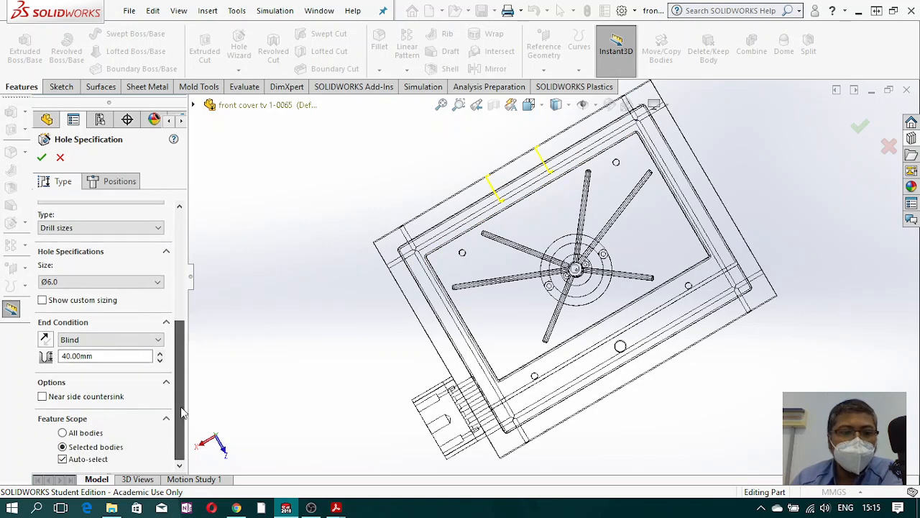
pyautogui.click(63, 458)
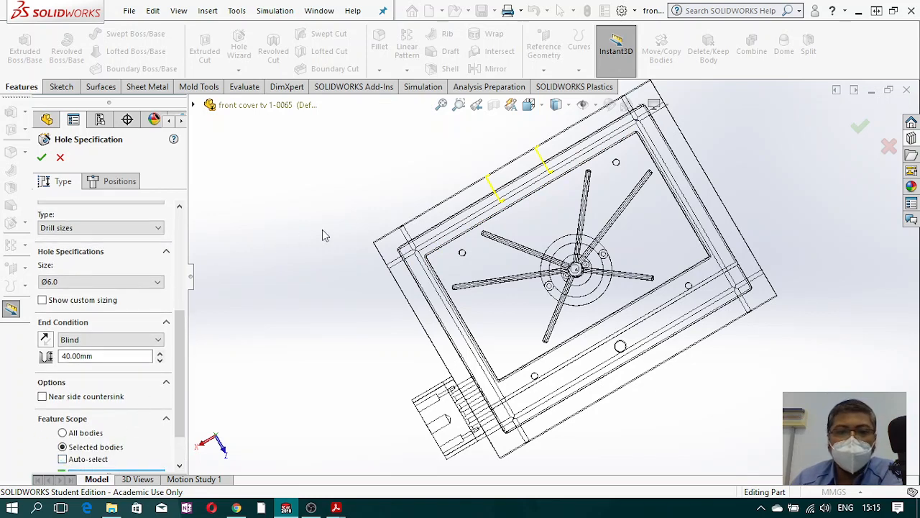
pyautogui.click(430, 219)
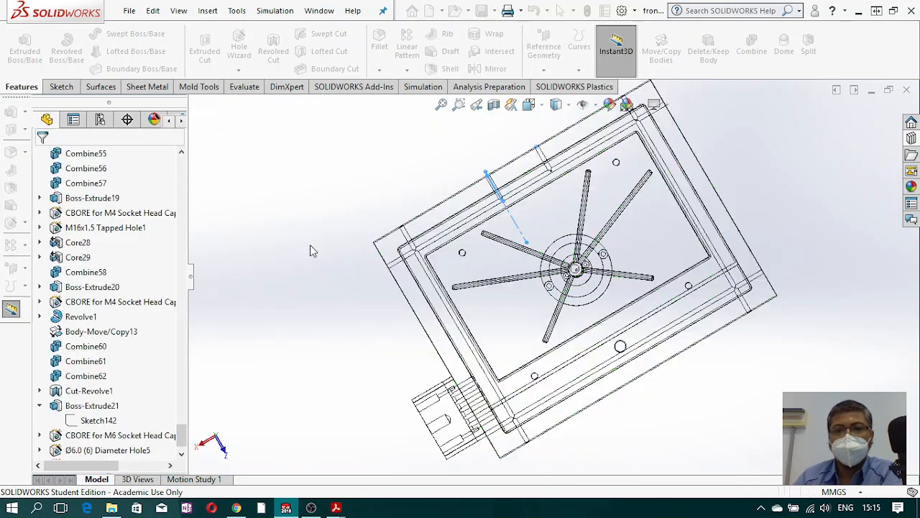
pyautogui.click(738, 372)
# Step: Display the model shaded with edges and start another Ø6.0 drilled hole feature on the plate's opposite long side face, viewed face-on
pyautogui.moveTo(721, 374); pyautogui.dragTo(719, 226, button='middle')
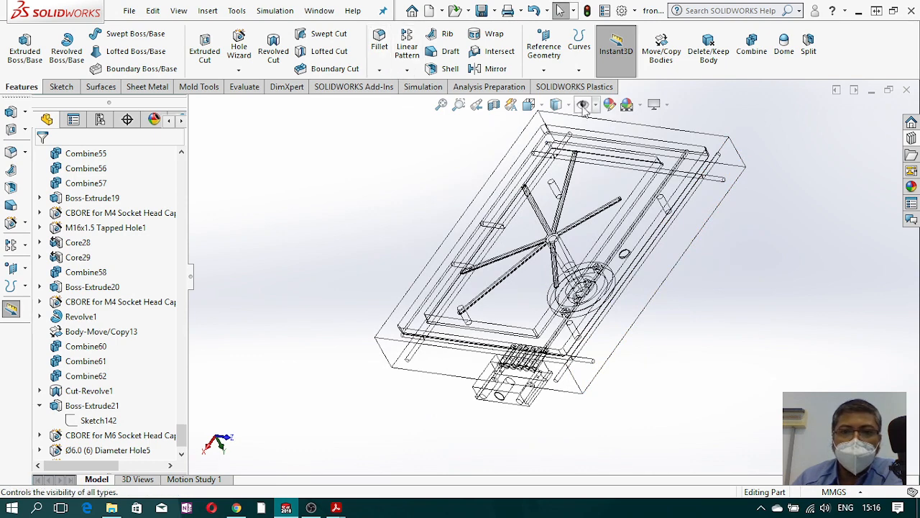
pyautogui.click(556, 104)
pyautogui.click(560, 125)
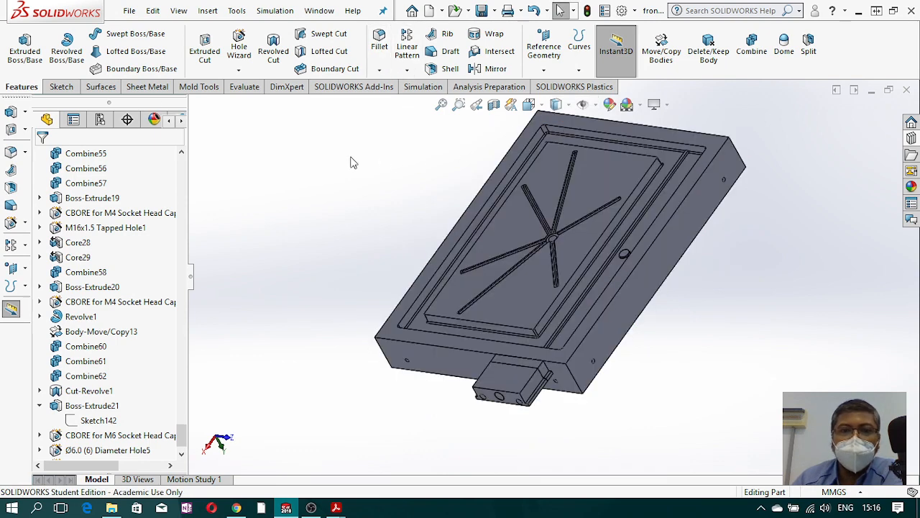
pyautogui.click(241, 40)
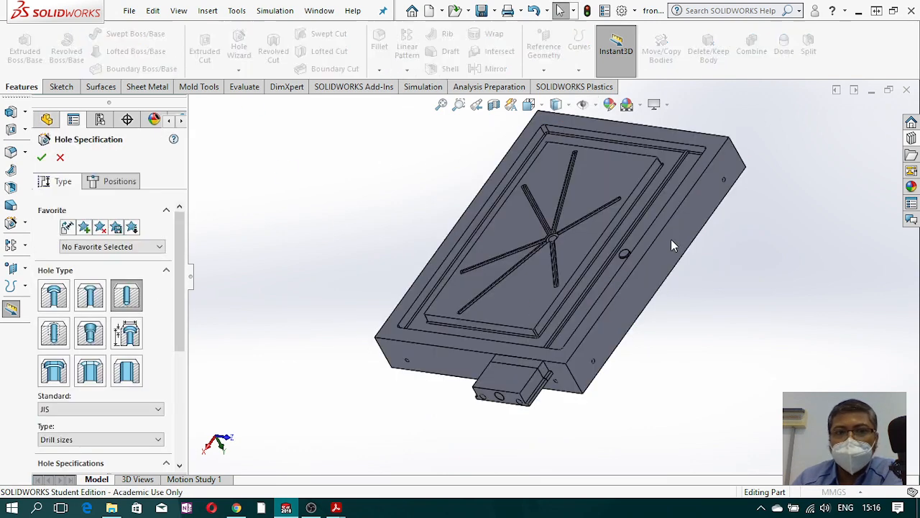
pyautogui.click(130, 184)
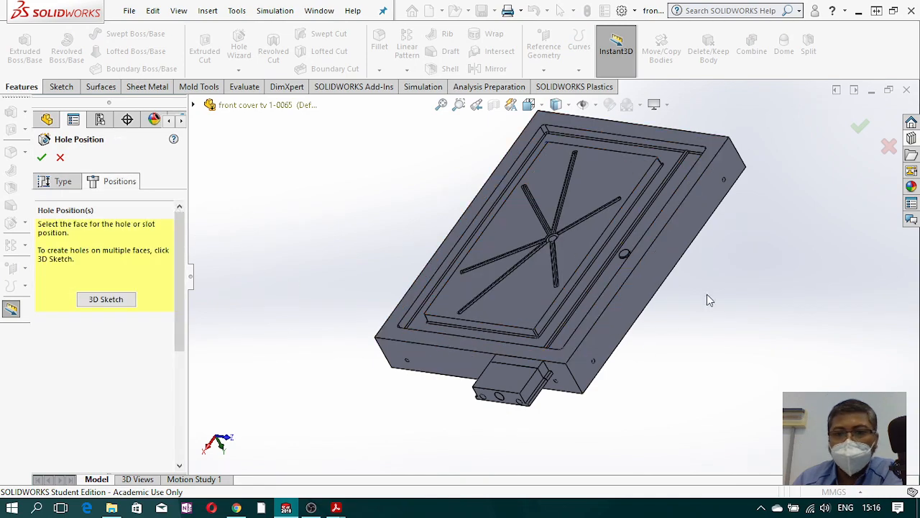
pyautogui.click(660, 266)
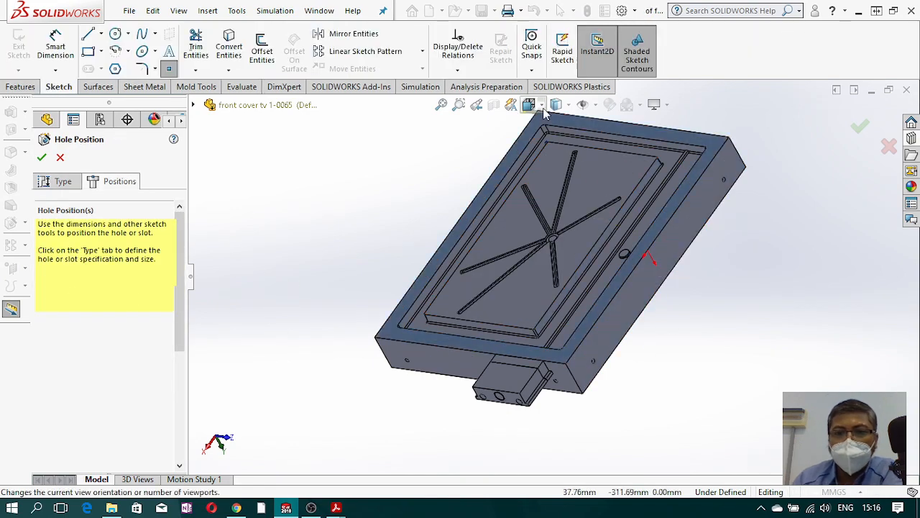
pyautogui.click(529, 104)
pyautogui.click(607, 180)
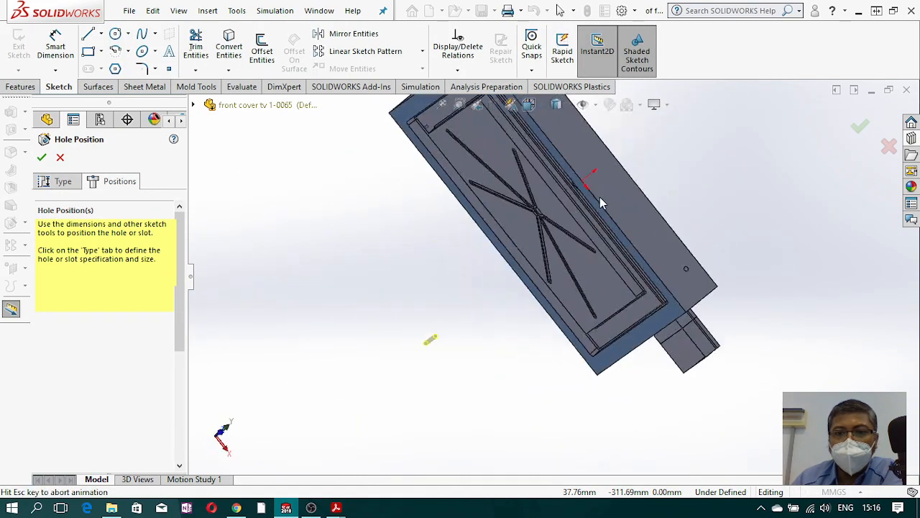
# Step: Switch to wireframe and place two hole points at the centres of the two inner holes seen through from the opposite side
pyautogui.click(567, 105)
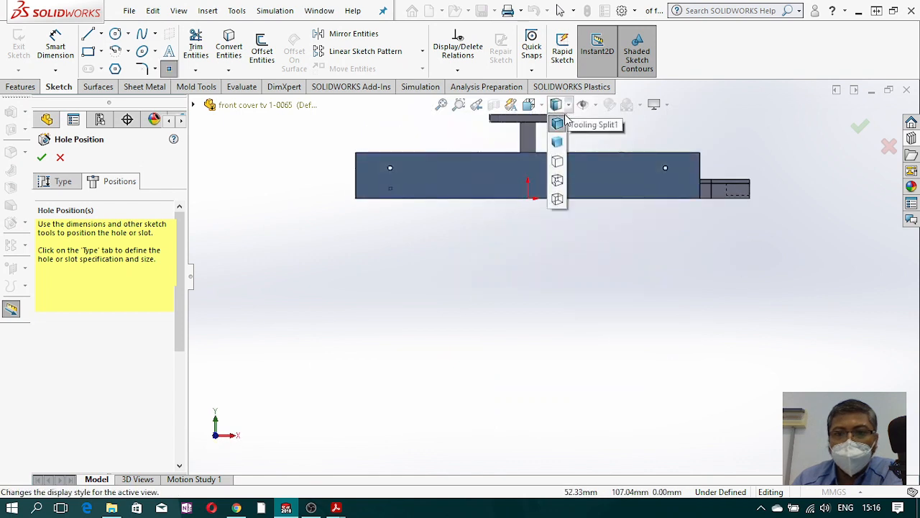
pyautogui.click(558, 200)
pyautogui.scroll(-3, 528, 152)
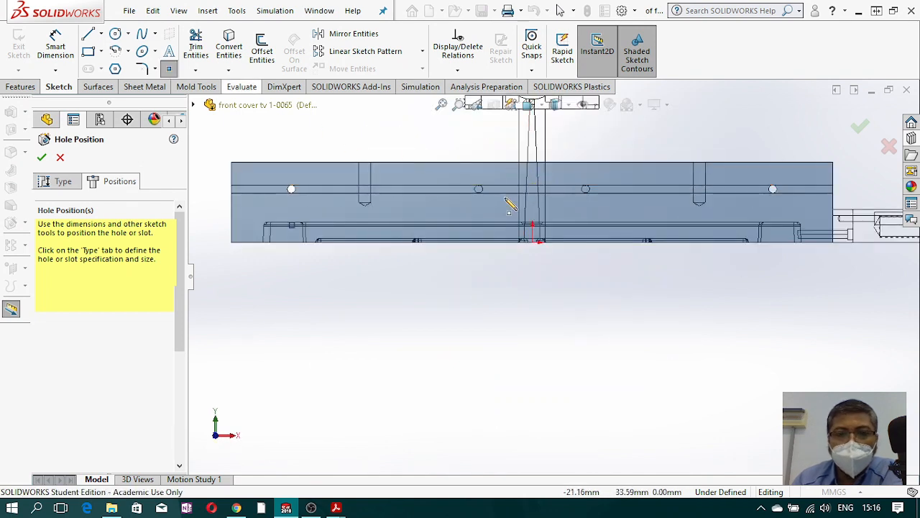
pyautogui.scroll(-3, 508, 207)
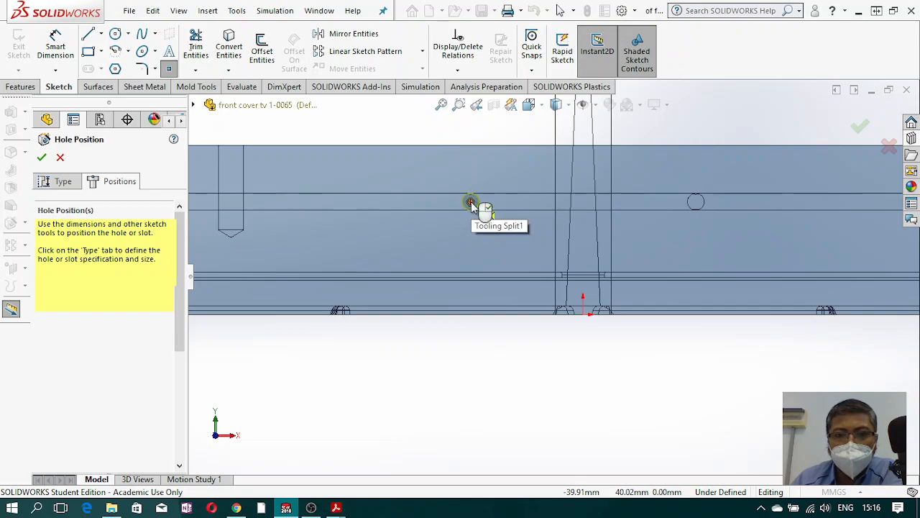
pyautogui.click(696, 202)
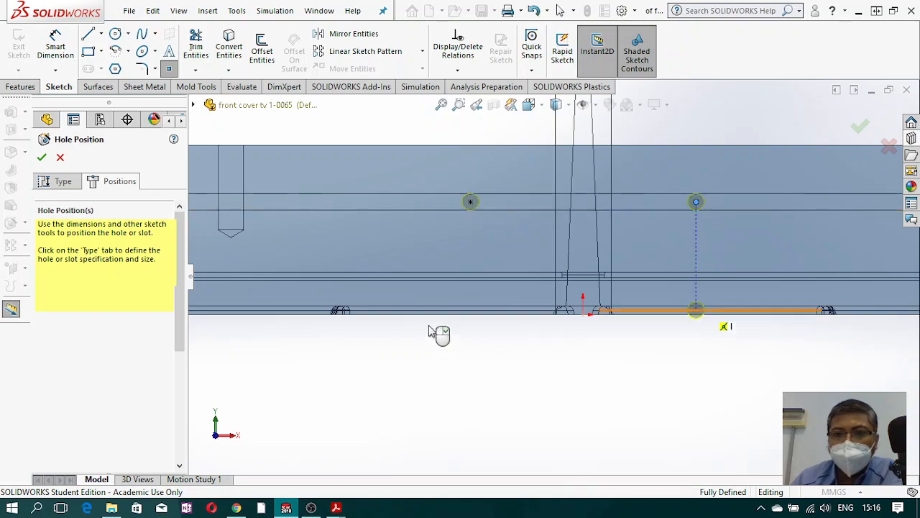
pyautogui.scroll(3, 421, 336)
pyautogui.moveTo(484, 349); pyautogui.dragTo(575, 228, button='middle')
pyautogui.scroll(-8, 536, 220)
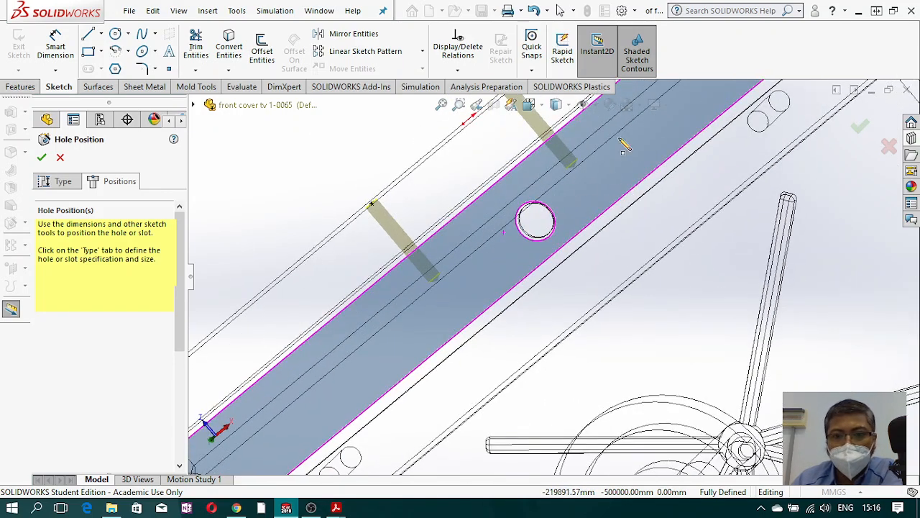
# Step: Restrict the second pair of Ø6.0 blind 40 mm holes to the mould plate body instead of Auto-select, and create them
pyautogui.click(64, 181)
pyautogui.moveTo(179, 299); pyautogui.dragTo(178, 407)
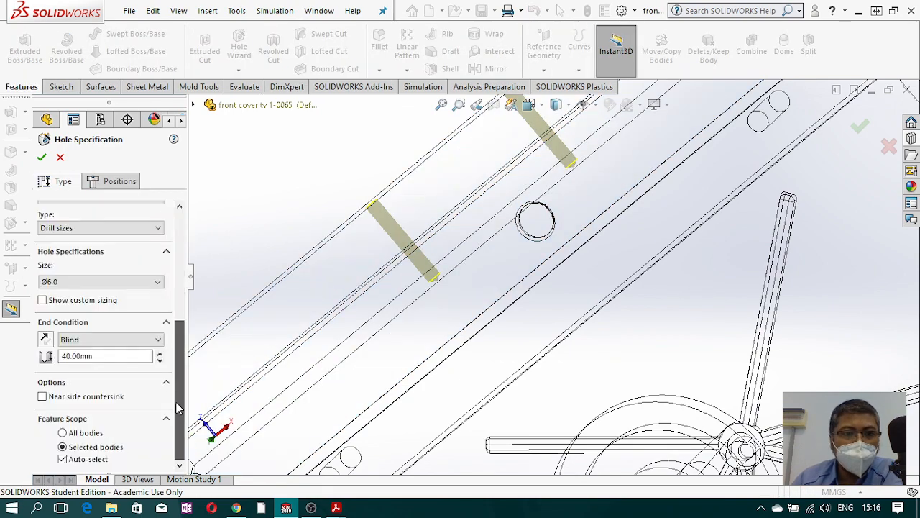
pyautogui.click(65, 461)
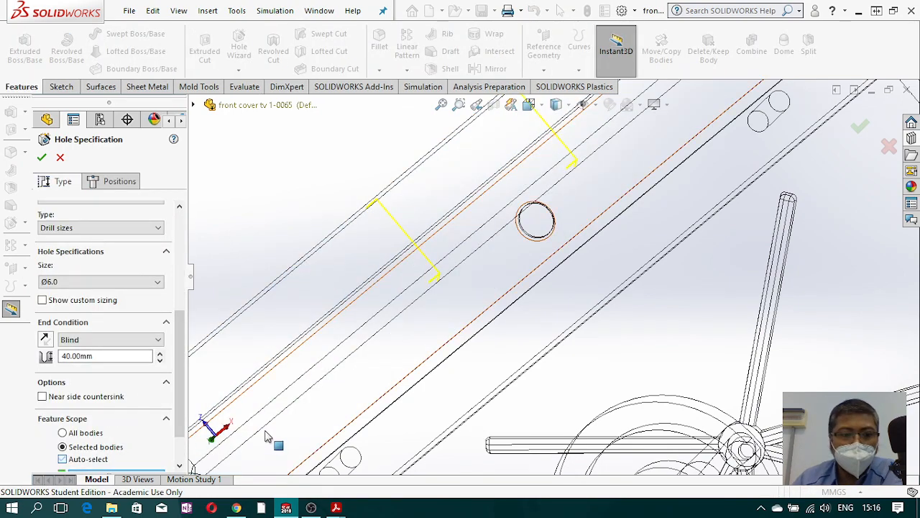
pyautogui.scroll(10, 266, 437)
pyautogui.click(475, 315)
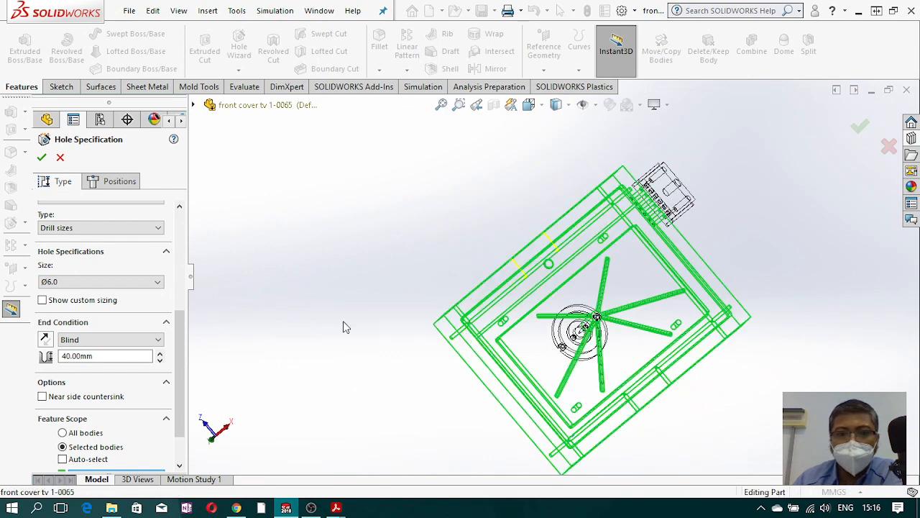
pyautogui.click(40, 158)
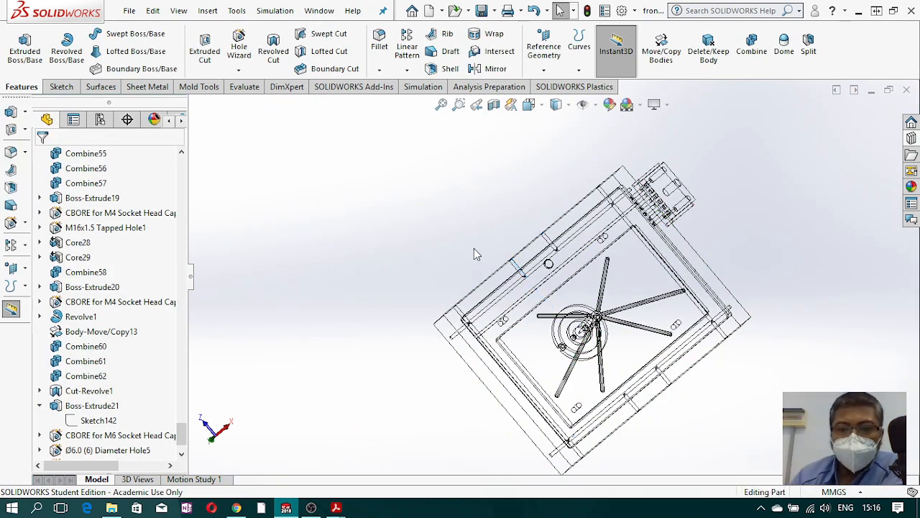
pyautogui.scroll(-3, 629, 431)
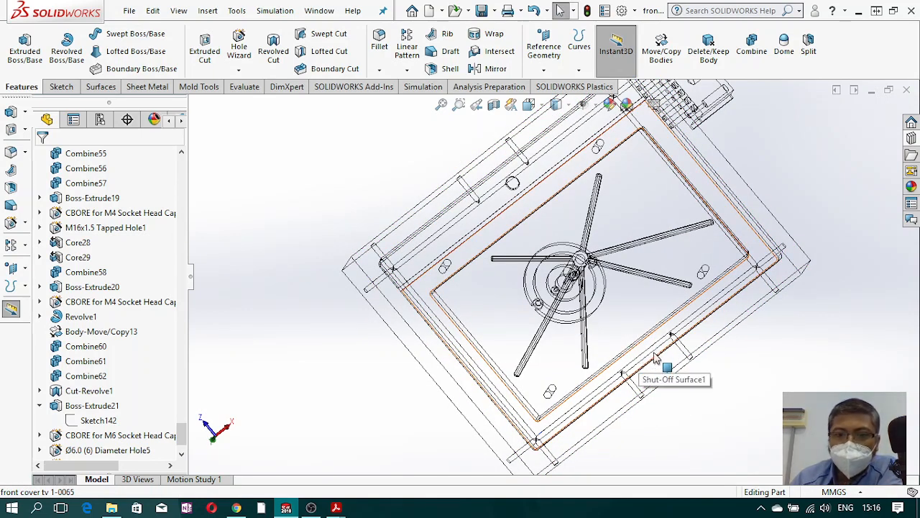
# Step: Consult the cooling circuit plug and screw plug pages of 113-150.pdf in Acrobat Reader and return to SOLIDWORKS
pyautogui.moveTo(341, 509)
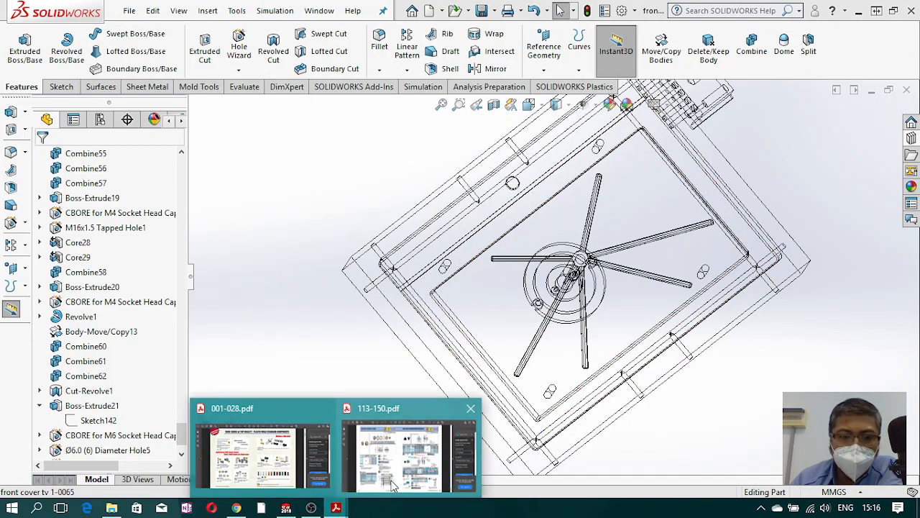
pyautogui.click(407, 452)
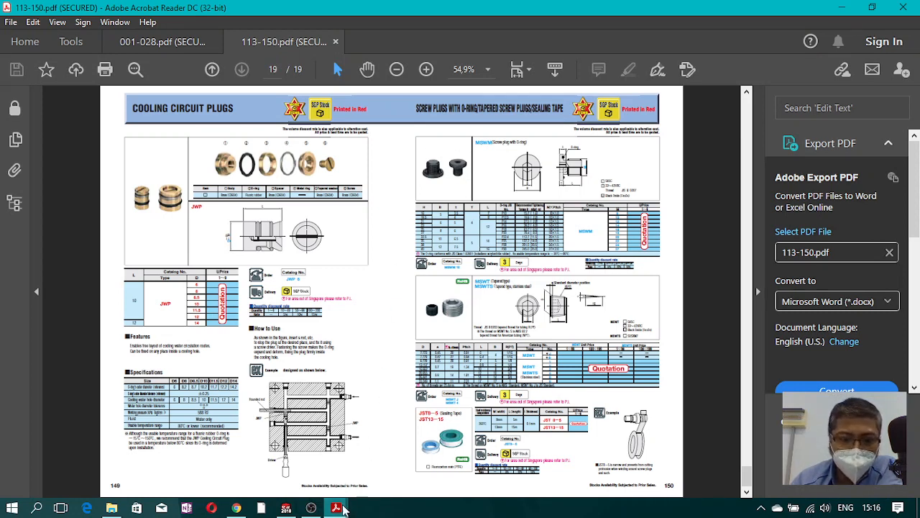
pyautogui.click(286, 507)
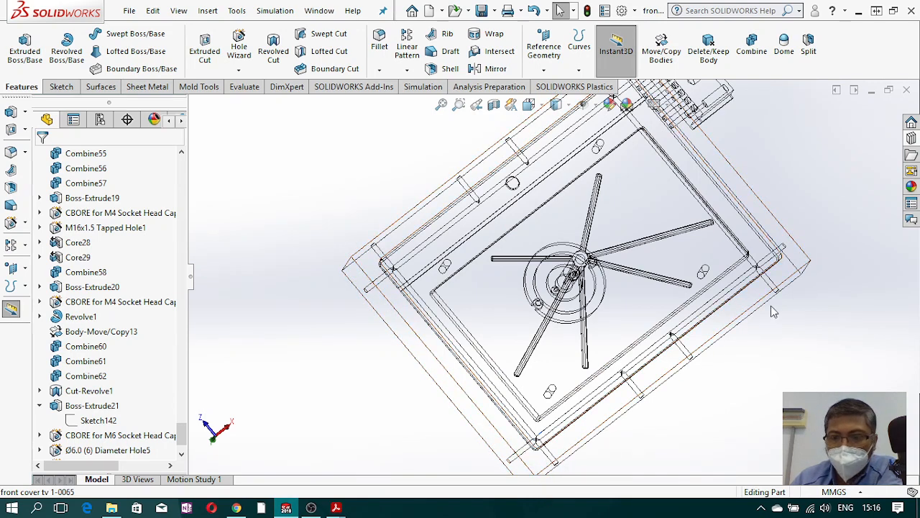
# Step: Show the model shaded with edges and set up a new JIS Tapered Pipe Tap hole of size 1/16
pyautogui.press('f')
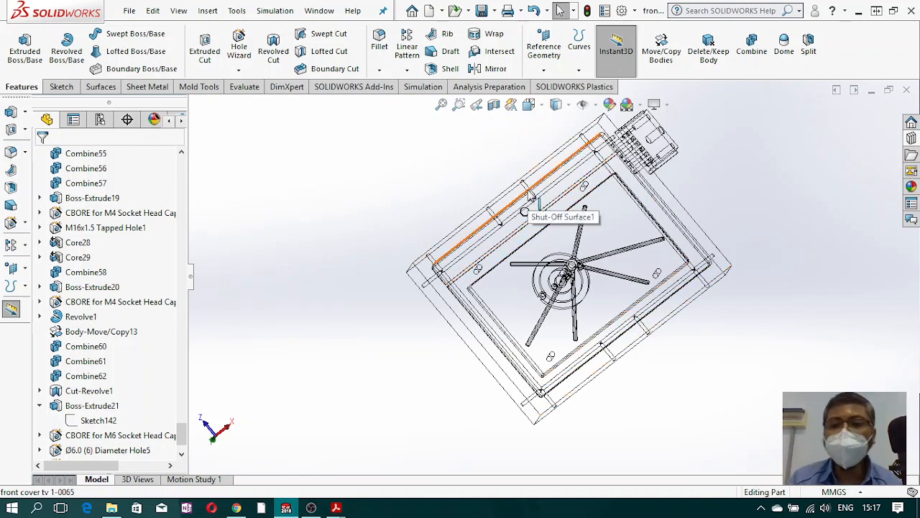
pyautogui.click(556, 105)
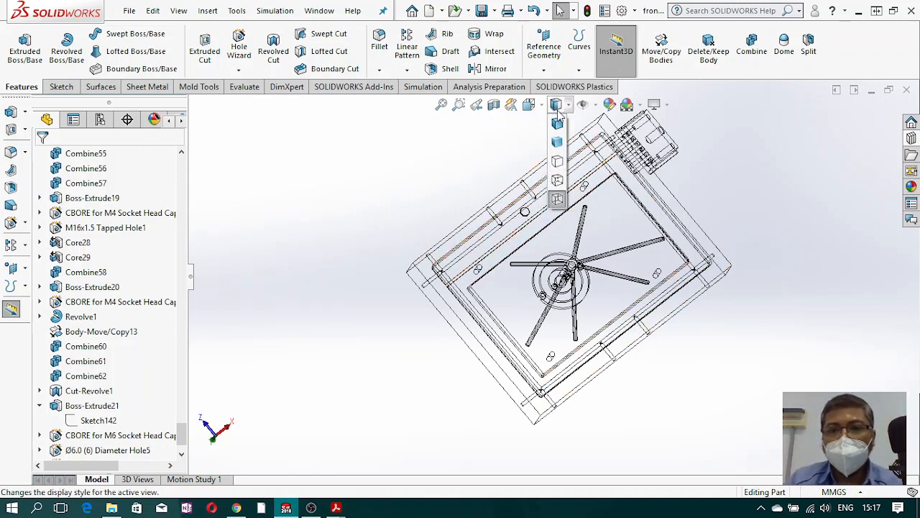
pyautogui.click(557, 124)
pyautogui.moveTo(568, 344); pyautogui.dragTo(564, 328, button='middle')
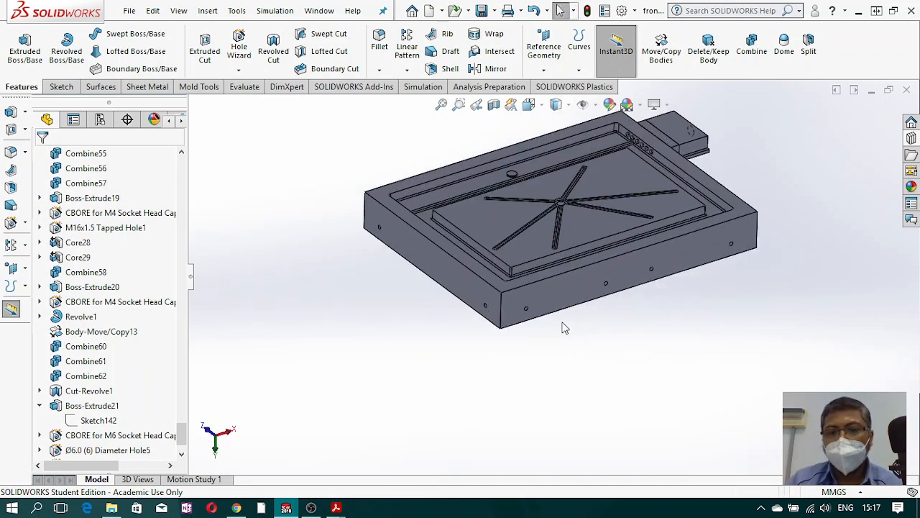
pyautogui.click(241, 51)
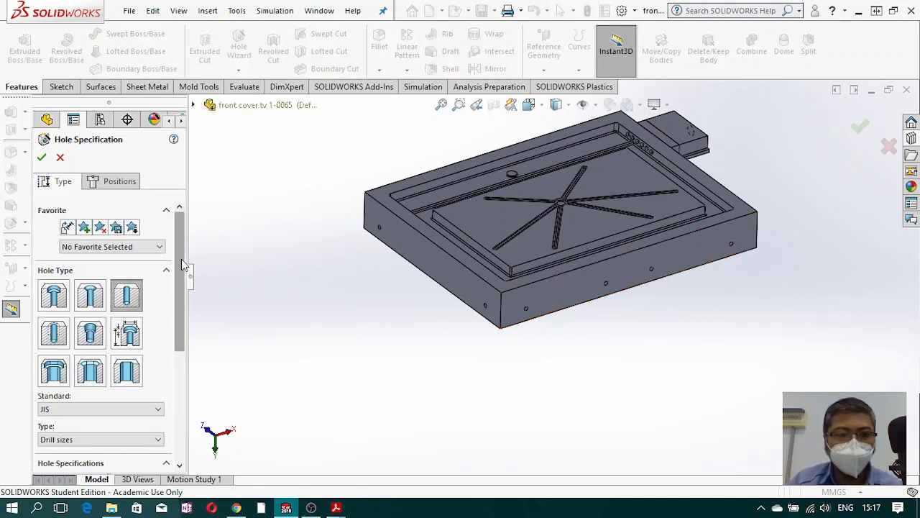
pyautogui.scroll(-1, 182, 269)
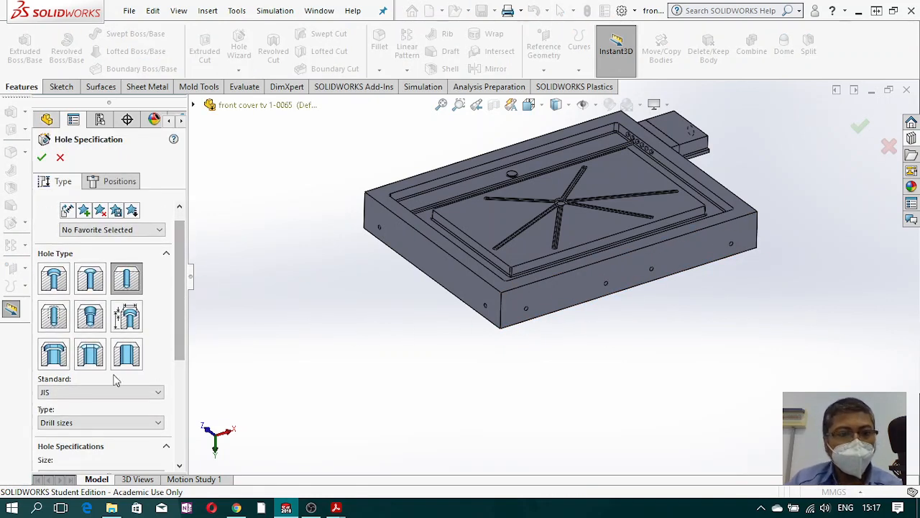
pyautogui.click(96, 321)
pyautogui.scroll(-5, 176, 303)
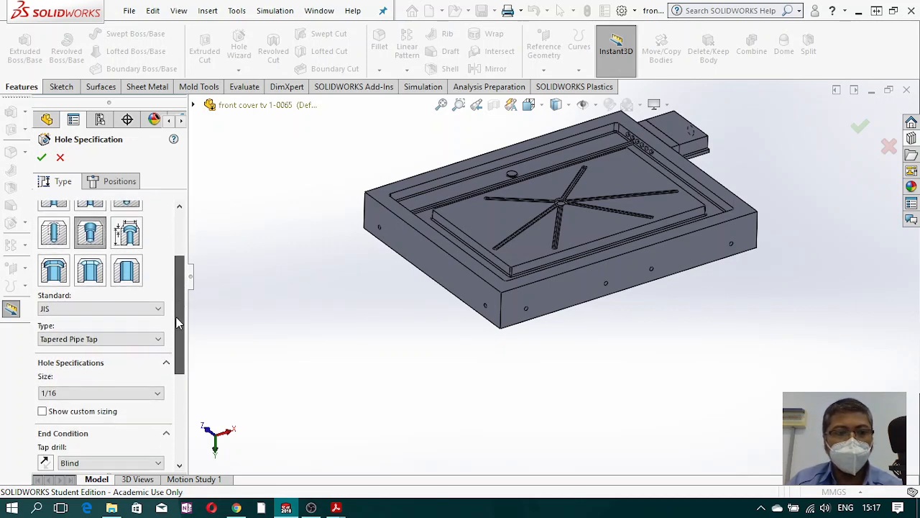
pyautogui.click(157, 392)
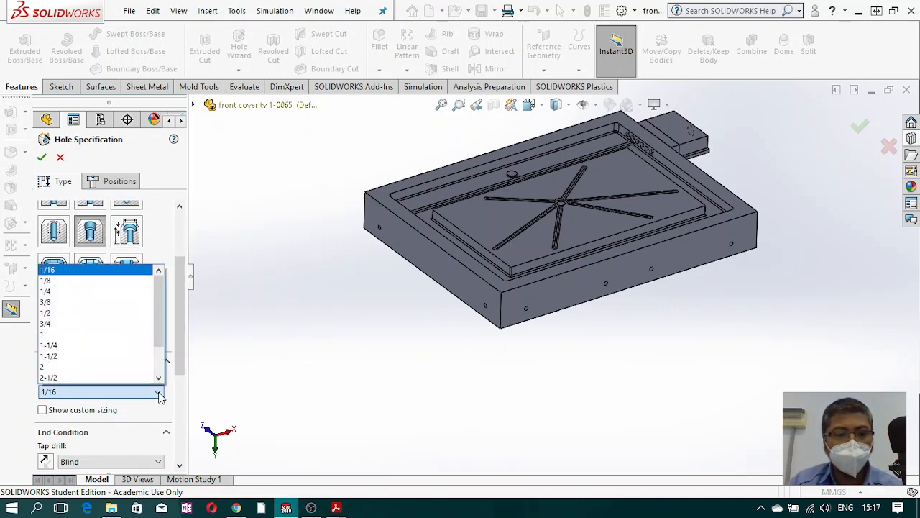
pyautogui.click(159, 394)
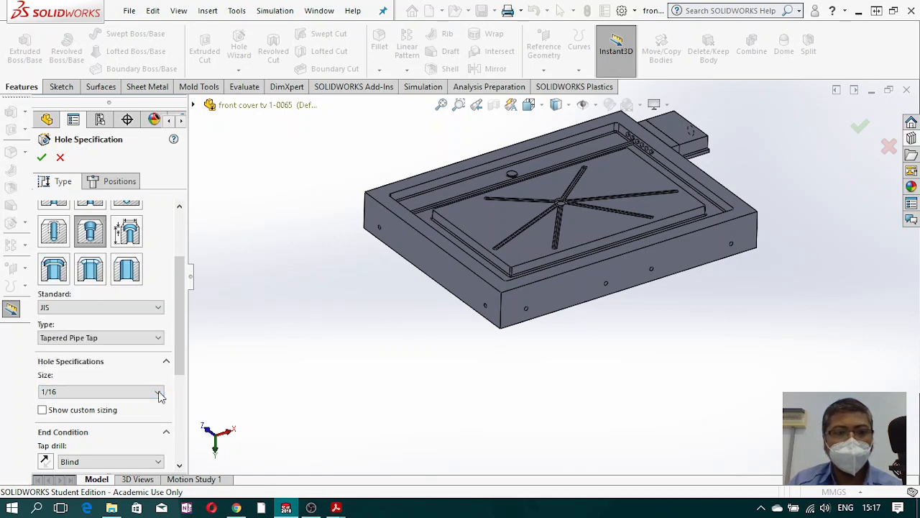
# Step: Place four tapered pipe tap points on the mould plate's long side face, at the centres of its four channel openings
pyautogui.click(116, 185)
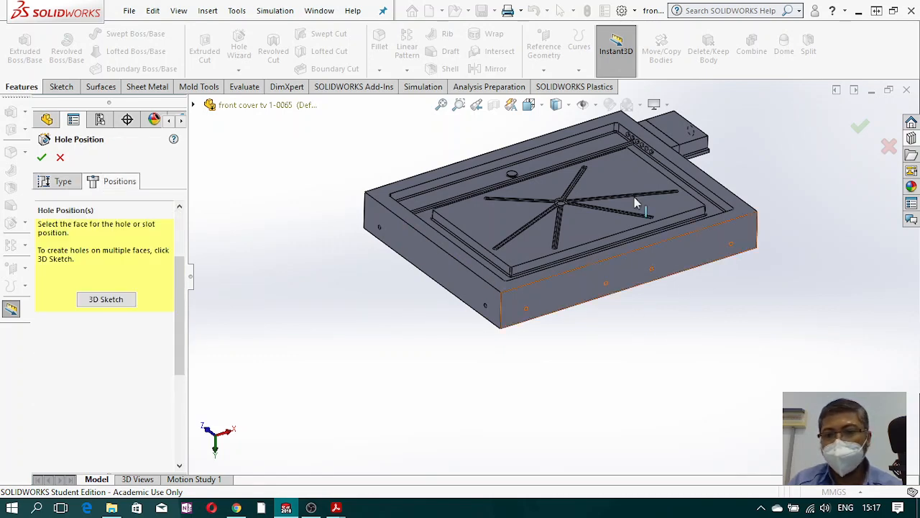
pyautogui.click(543, 106)
pyautogui.click(580, 122)
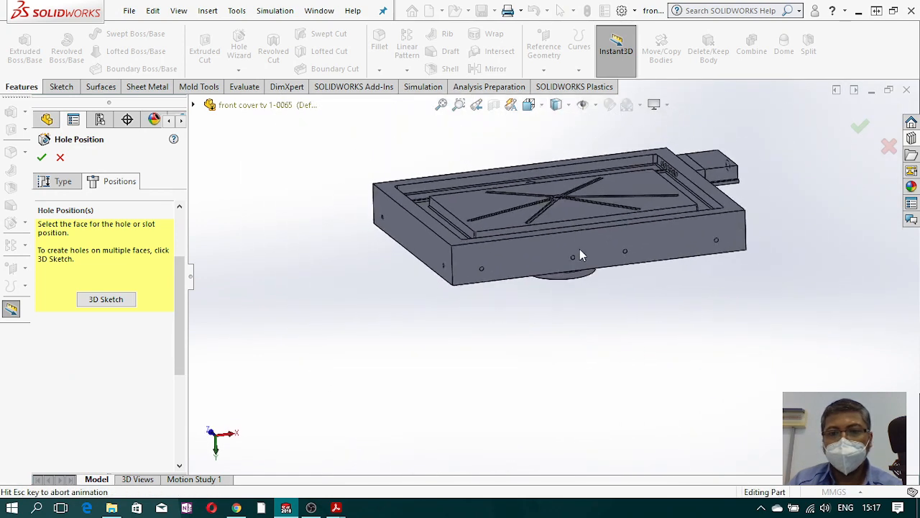
pyautogui.scroll(-5, 431, 224)
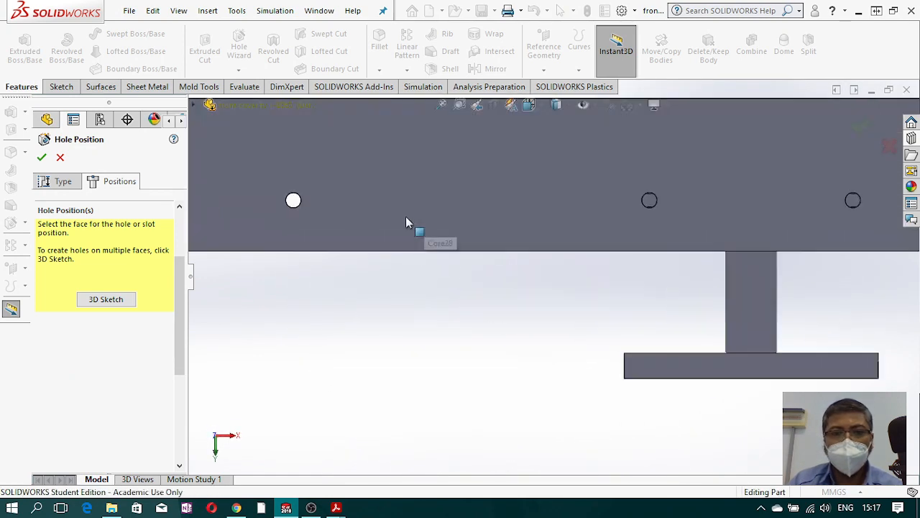
pyautogui.click(393, 149)
pyautogui.click(293, 200)
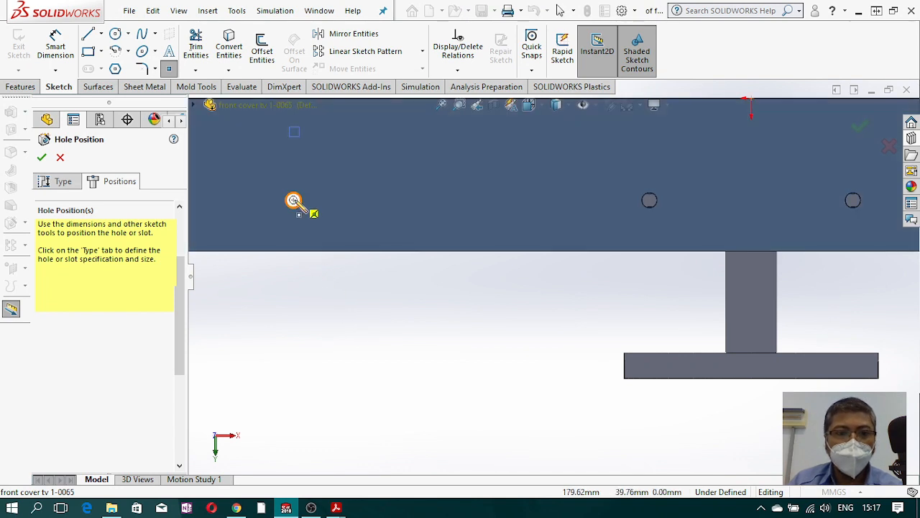
pyautogui.click(650, 199)
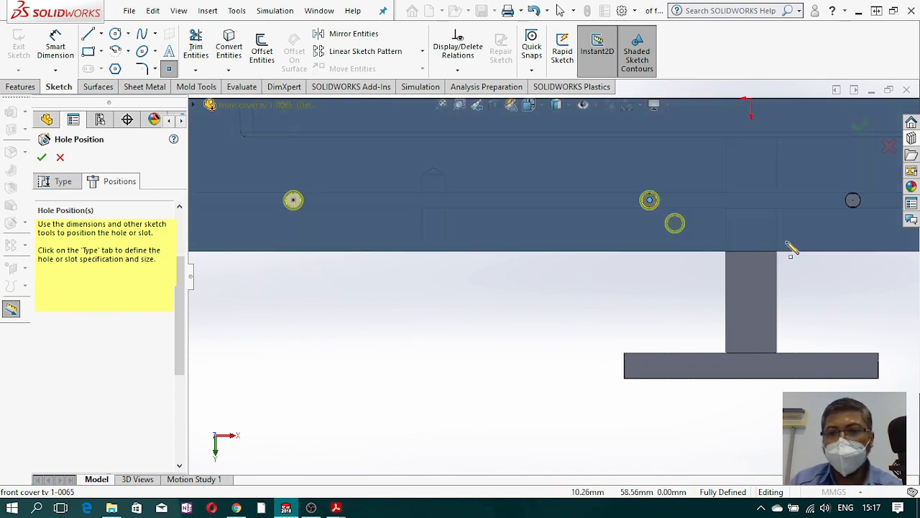
pyautogui.click(853, 201)
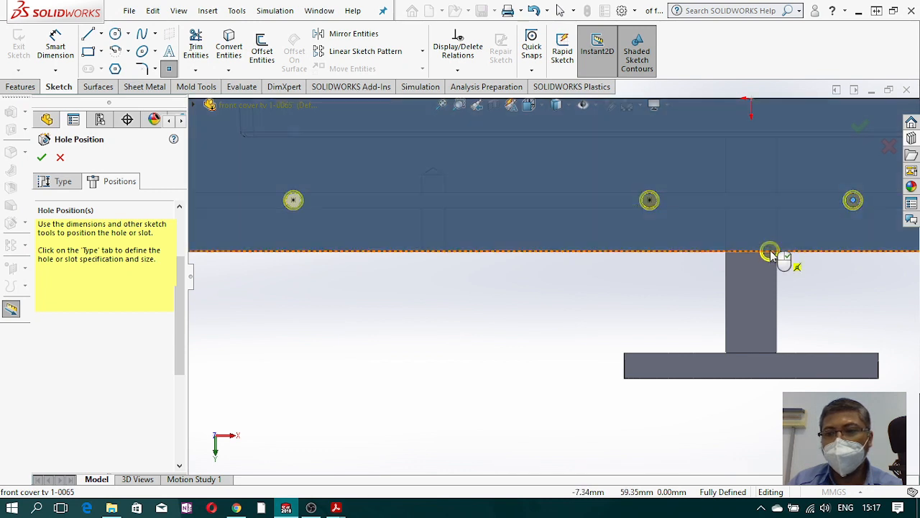
pyautogui.scroll(4, 773, 256)
pyautogui.scroll(-3, 776, 266)
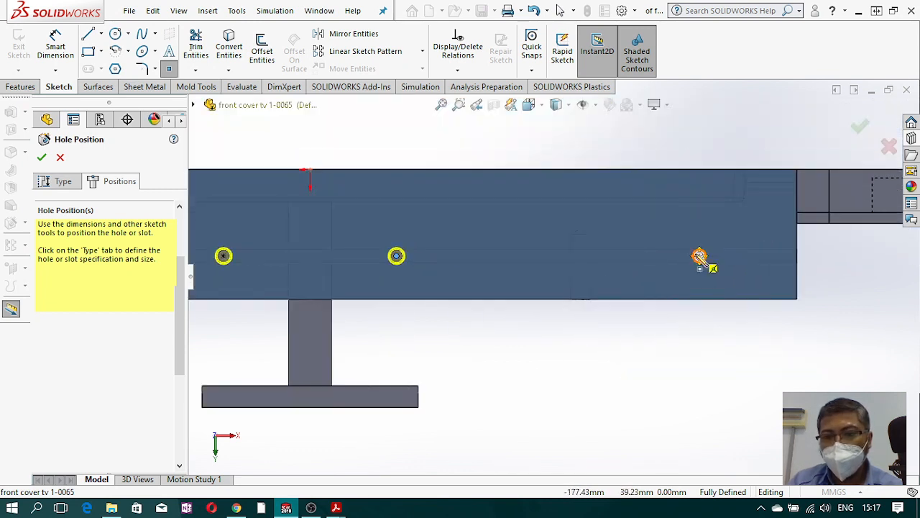
pyautogui.scroll(4, 707, 321)
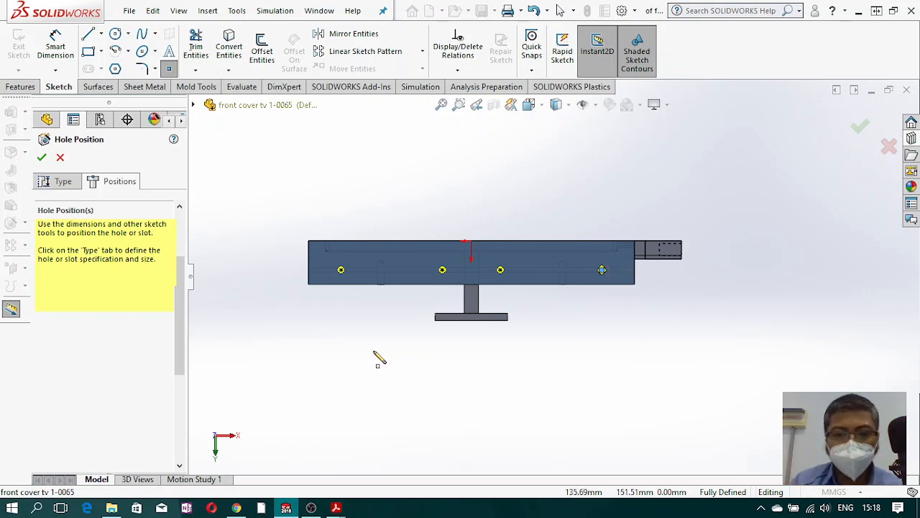
# Step: Return to the hole specification, keep Tapered Pipe Tap as the type, and display the model in wireframe
pyautogui.moveTo(375, 328); pyautogui.dragTo(419, 121, button='middle')
pyautogui.scroll(-4, 385, 175)
pyautogui.scroll(-1, 364, 201)
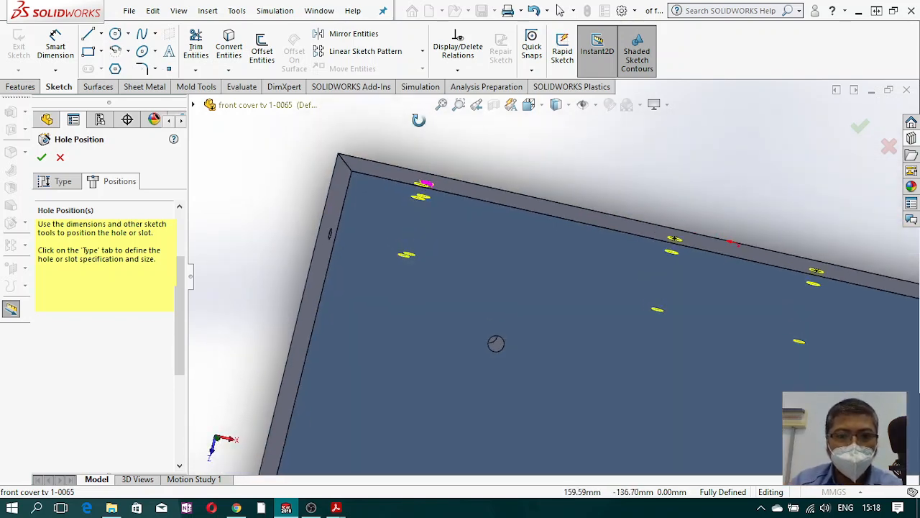
pyautogui.scroll(-3, 418, 202)
pyautogui.moveTo(425, 201); pyautogui.dragTo(426, 218, button='middle')
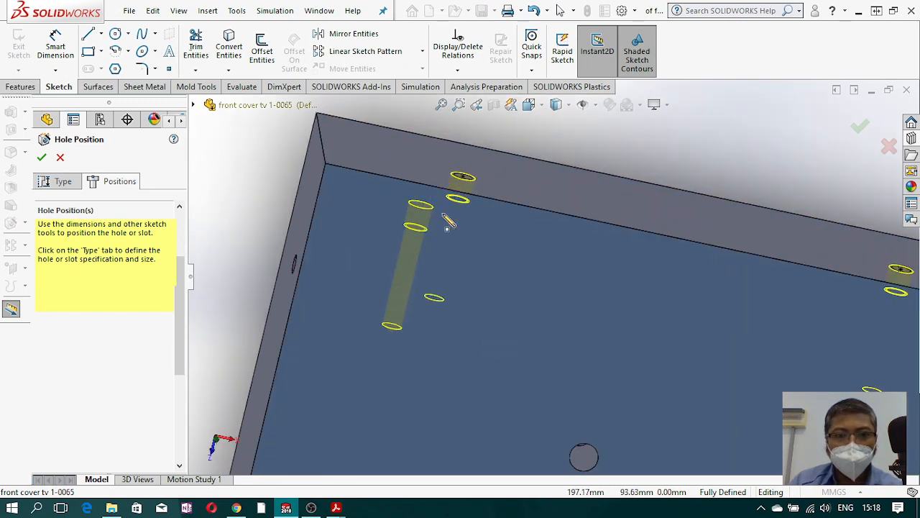
pyautogui.click(70, 185)
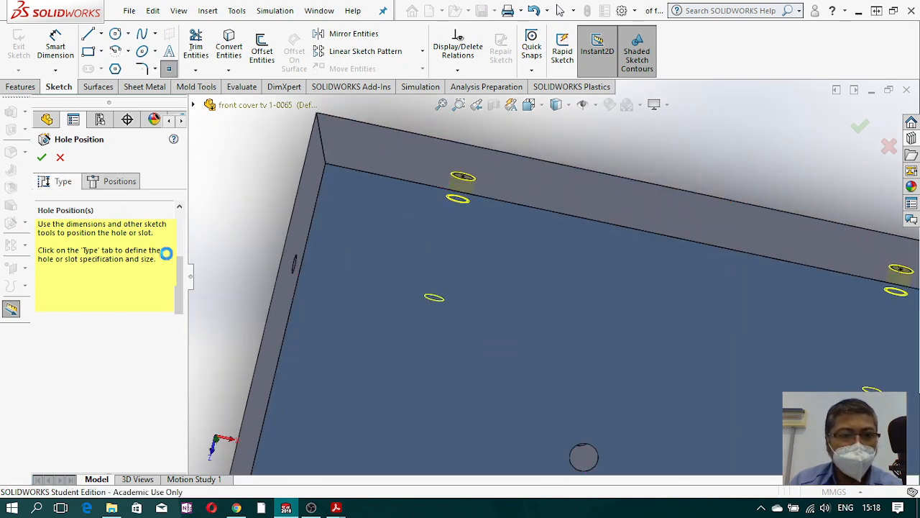
pyautogui.moveTo(180, 264); pyautogui.dragTo(181, 308)
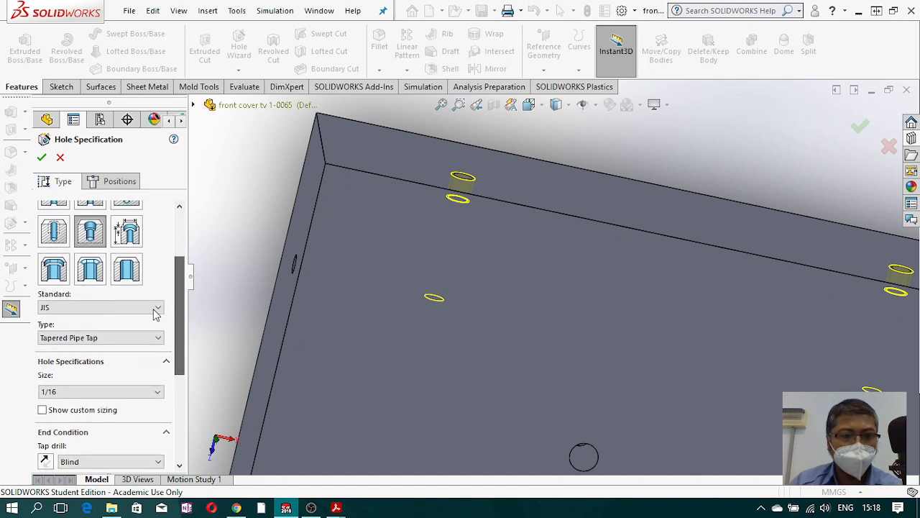
pyautogui.click(160, 339)
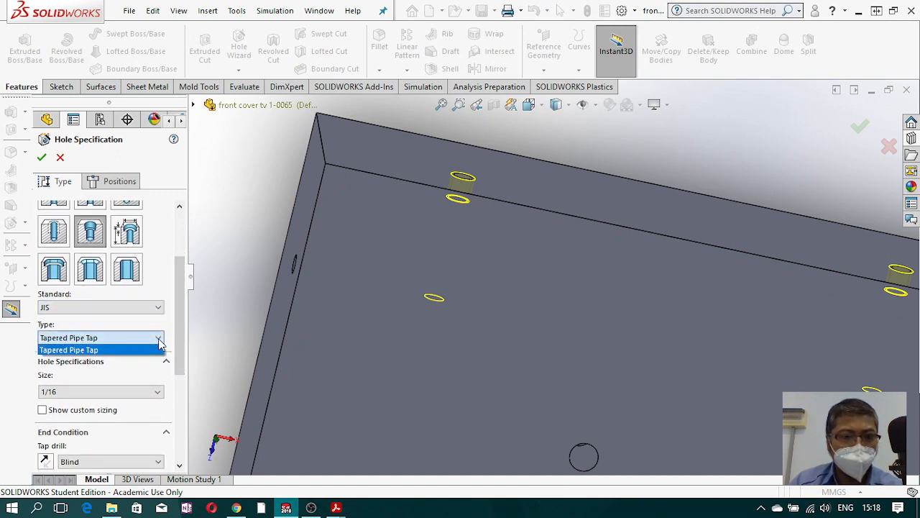
pyautogui.click(158, 348)
pyautogui.moveTo(183, 334); pyautogui.dragTo(180, 395)
pyautogui.click(556, 105)
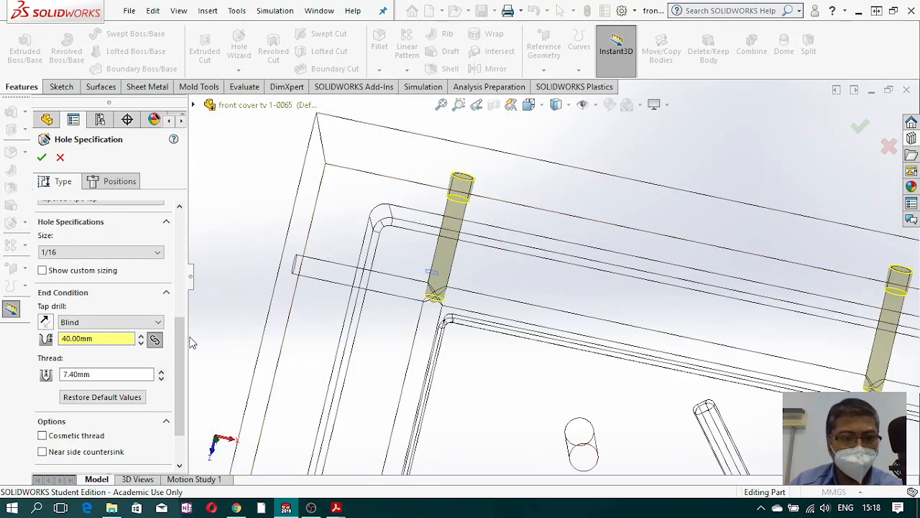
# Step: Try blind tap drill depths of 20, 15 and 10 mm for the 1/16 pipe taps
pyautogui.scroll(-3, 184, 381)
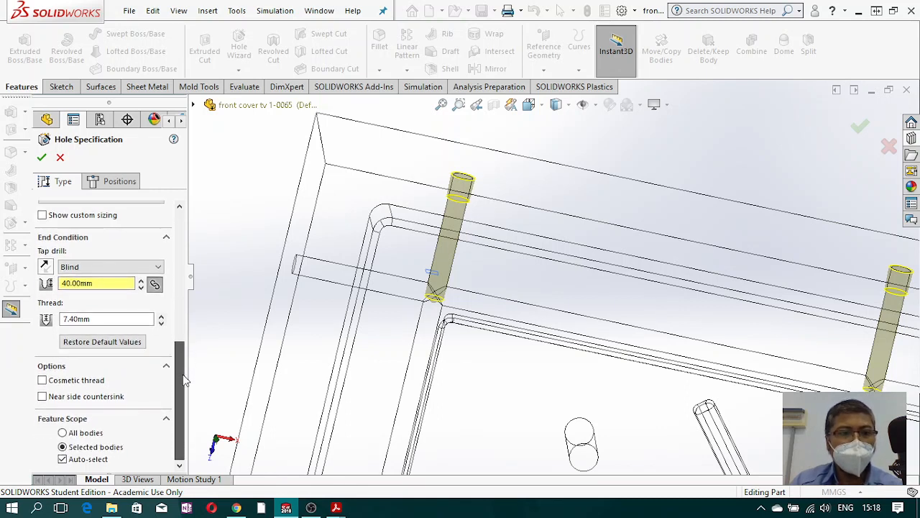
pyautogui.moveTo(103, 281); pyautogui.dragTo(58, 282)
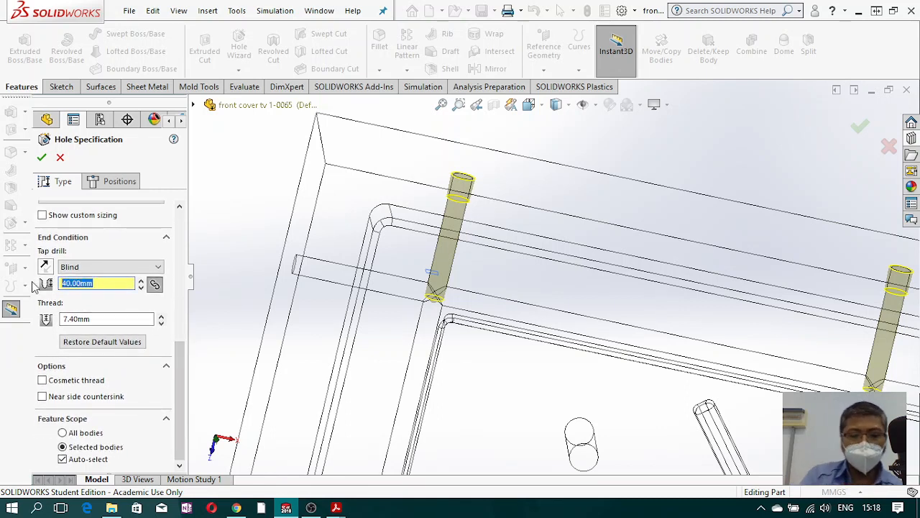
pyautogui.write('20')
pyautogui.press('Return')
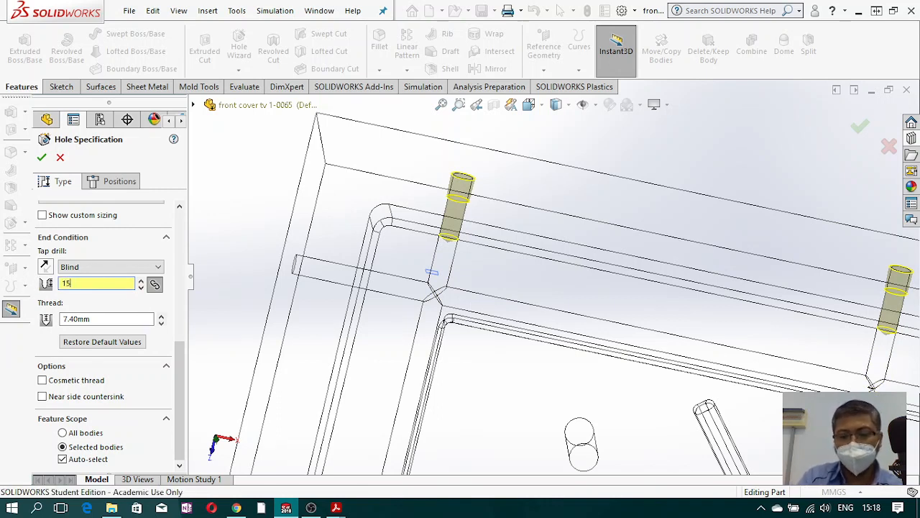
pyautogui.press('Return')
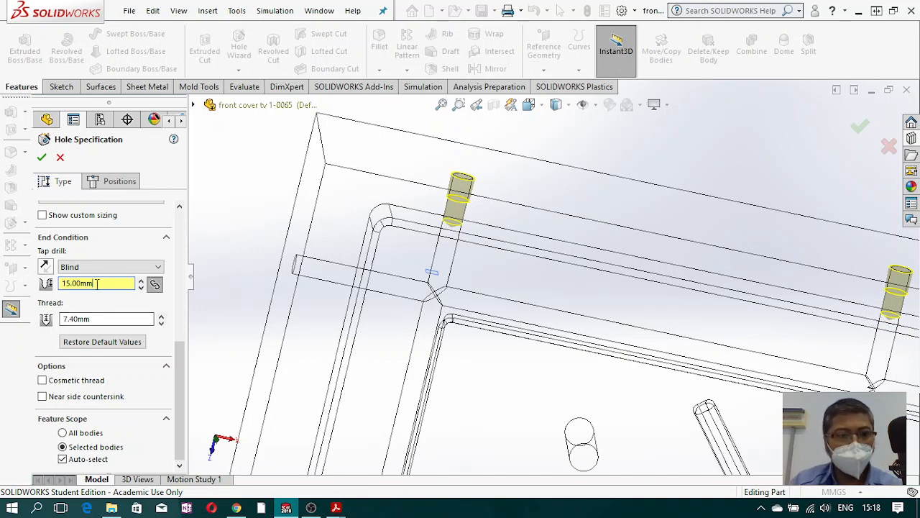
pyautogui.write('10')
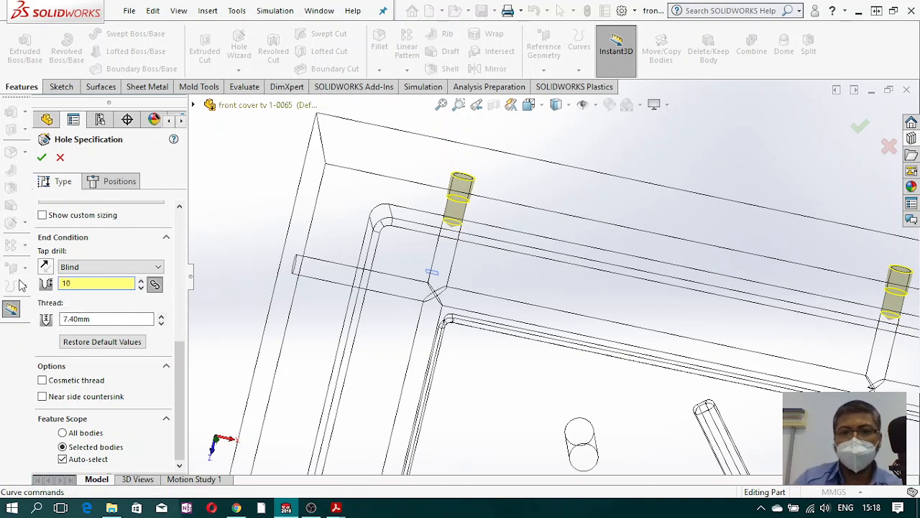
pyautogui.press('Return')
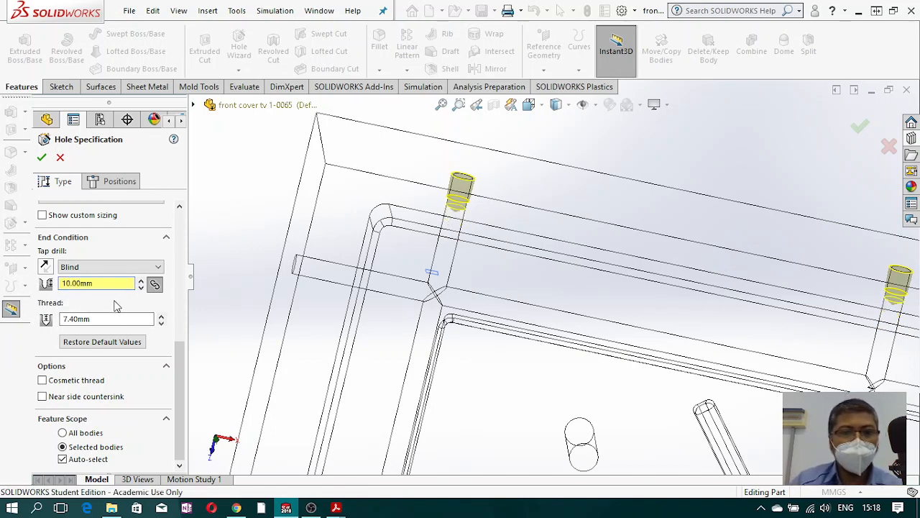
# Step: Inspect the tap preview inside the channels and raise the blind tap drill depth in increments to 20, 30 and 40 mm
pyautogui.scroll(3, 755, 241)
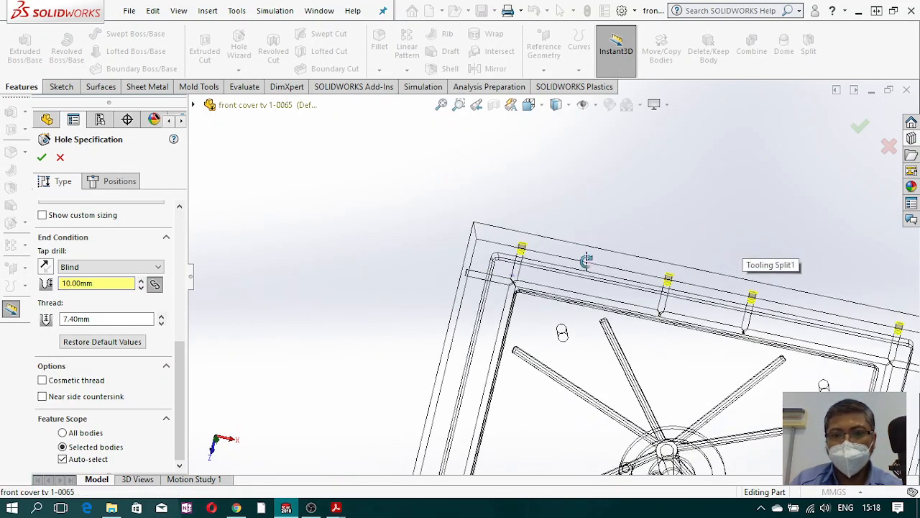
pyautogui.scroll(-8, 529, 268)
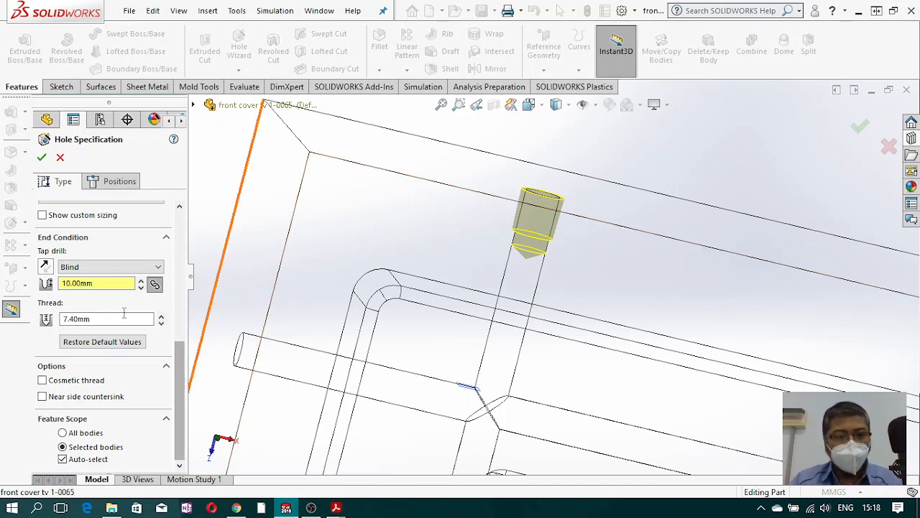
pyautogui.click(140, 279)
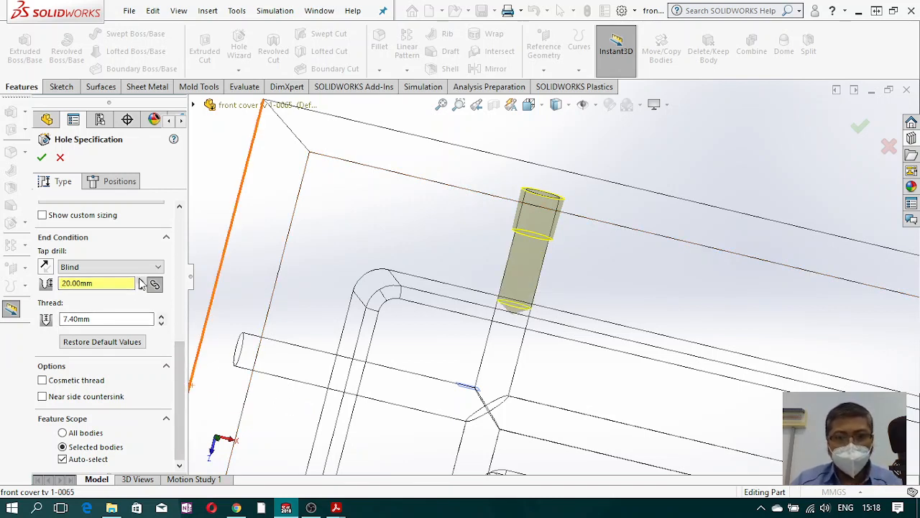
pyautogui.moveTo(531, 318)
pyautogui.mouseDown(button='middle')
pyautogui.moveTo(538, 292)
pyautogui.moveTo(526, 319)
pyautogui.mouseUp(button='middle')
pyautogui.click(141, 281)
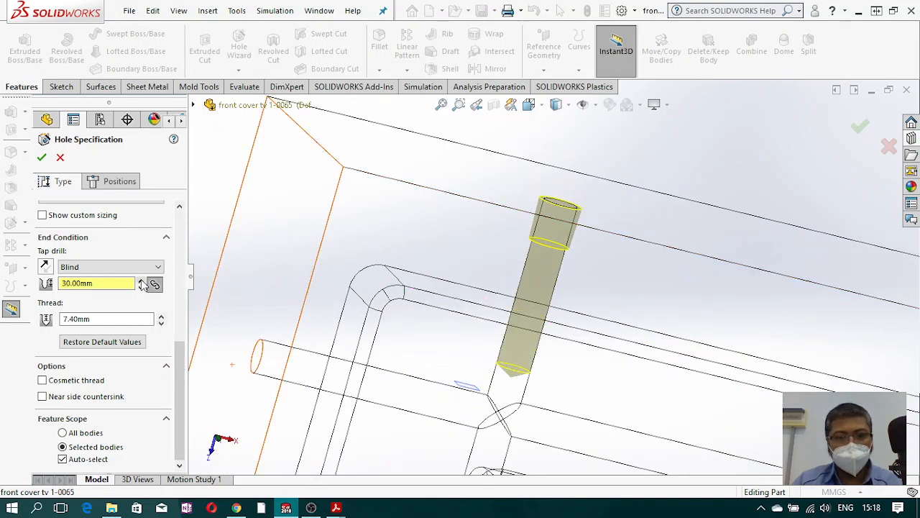
pyautogui.click(141, 280)
pyautogui.moveTo(592, 318)
pyautogui.mouseDown(button='middle')
pyautogui.moveTo(587, 283)
pyautogui.moveTo(589, 304)
pyautogui.mouseUp(button='middle')
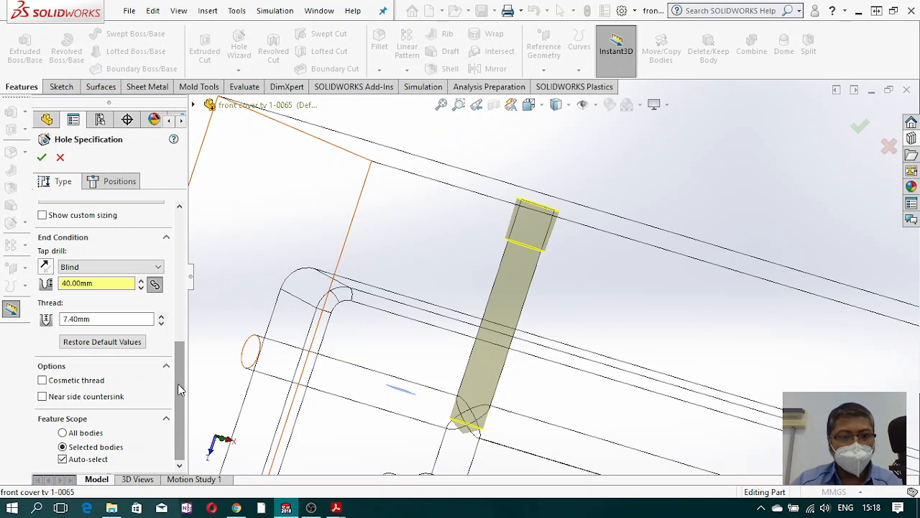
# Step: Show the custom sizing of the 1/16 pipe taps and set their blind tap drill depth to 10 mm
pyautogui.moveTo(178, 384); pyautogui.dragTo(191, 323)
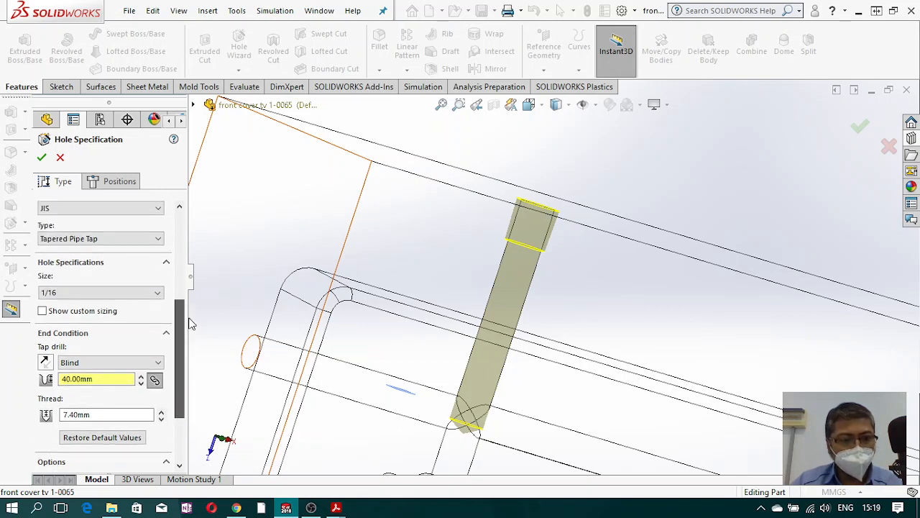
pyautogui.click(41, 311)
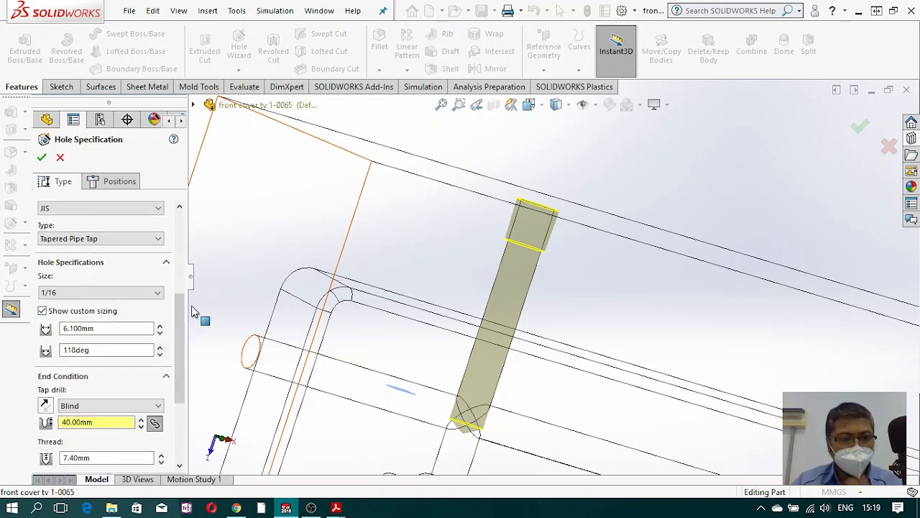
pyautogui.moveTo(181, 340); pyautogui.dragTo(182, 394)
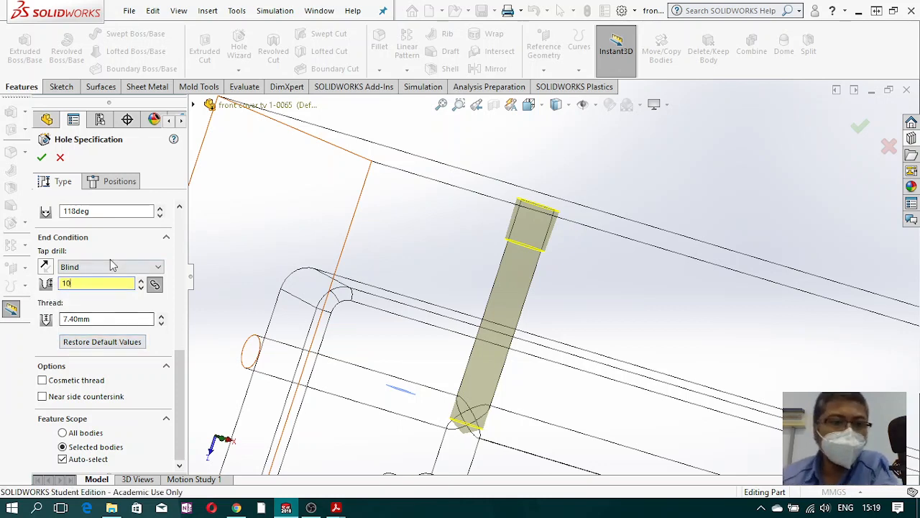
pyautogui.press('Return')
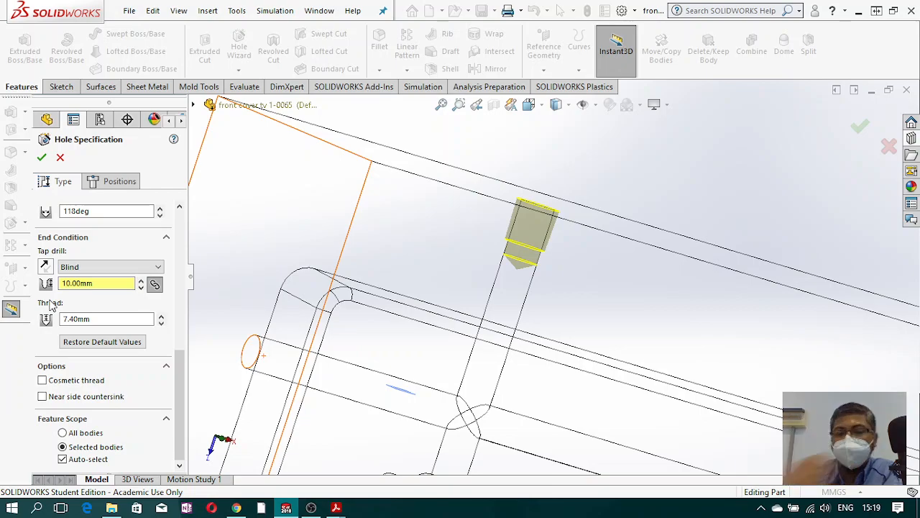
# Step: Restrict the pipe taps to the mould plate body instead of Auto-select, and create them
pyautogui.scroll(7, 708, 365)
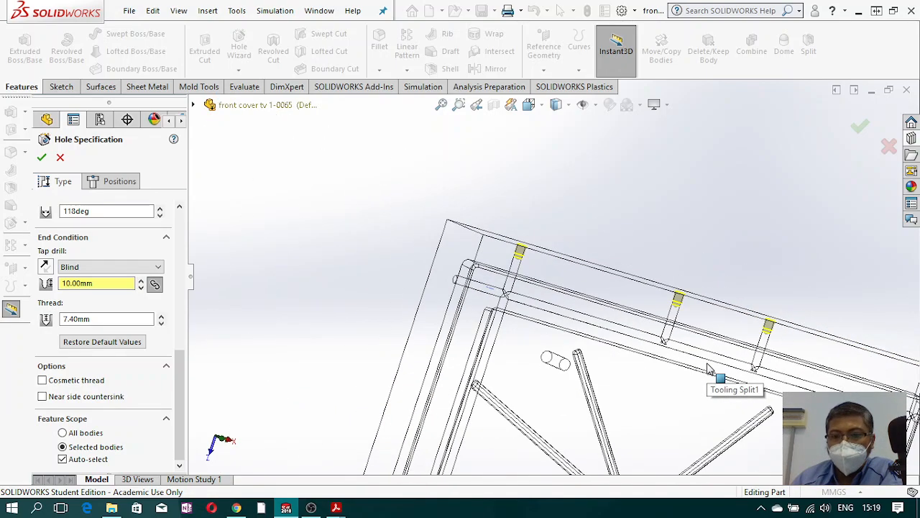
pyautogui.moveTo(706, 363); pyautogui.dragTo(661, 312, button='middle')
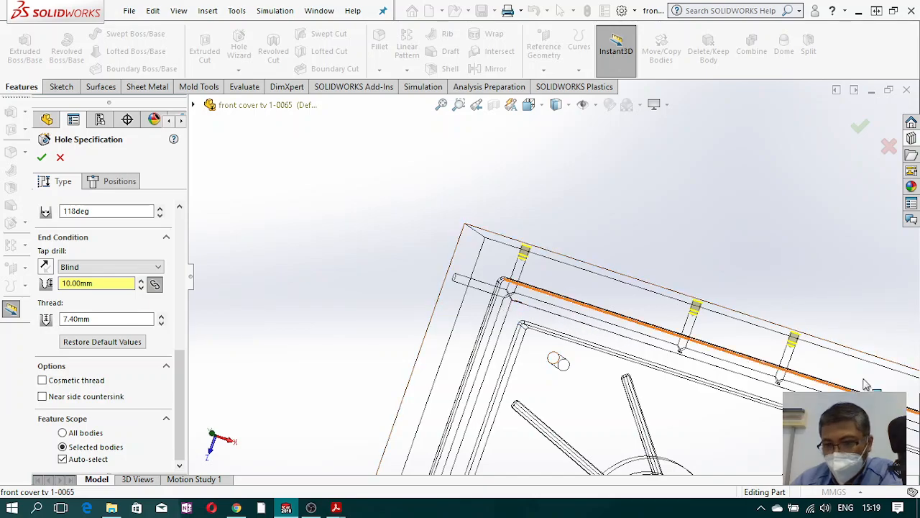
pyautogui.scroll(1, 661, 383)
pyautogui.scroll(4, 661, 383)
pyautogui.moveTo(602, 340); pyautogui.dragTo(611, 386, button='middle')
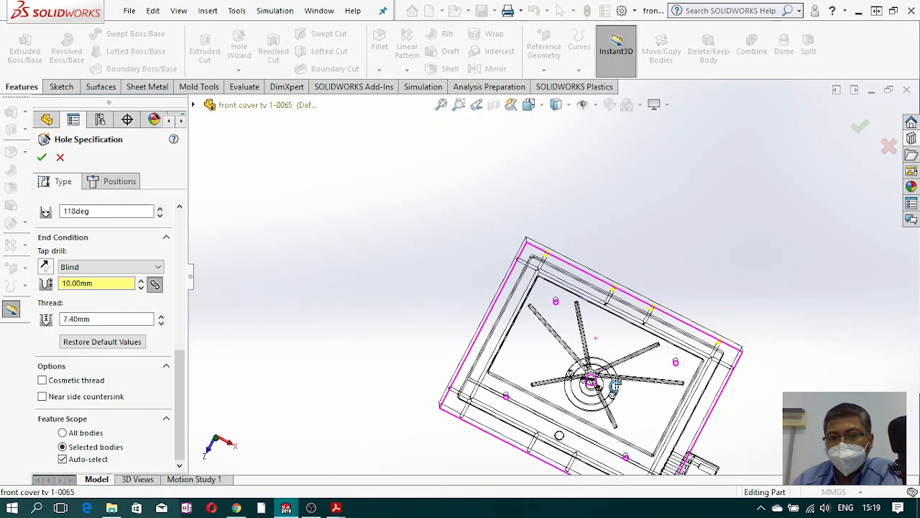
pyautogui.click(63, 459)
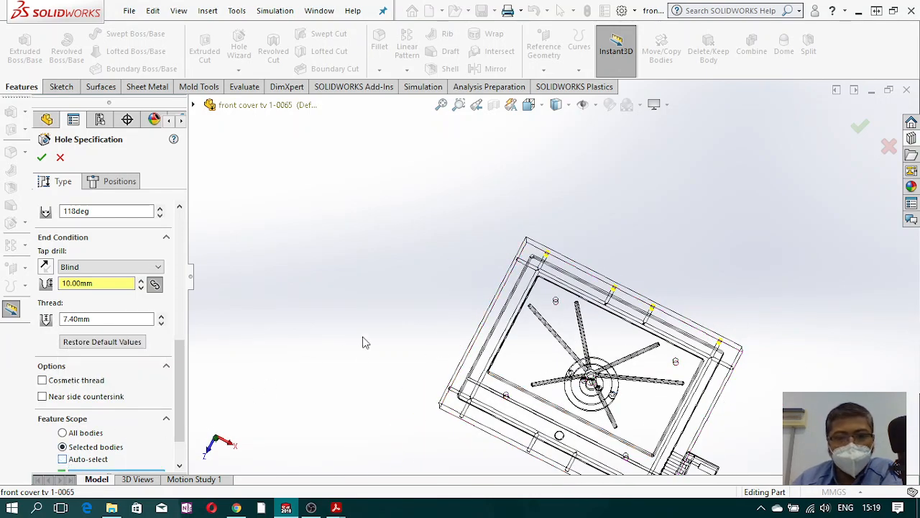
pyautogui.click(488, 334)
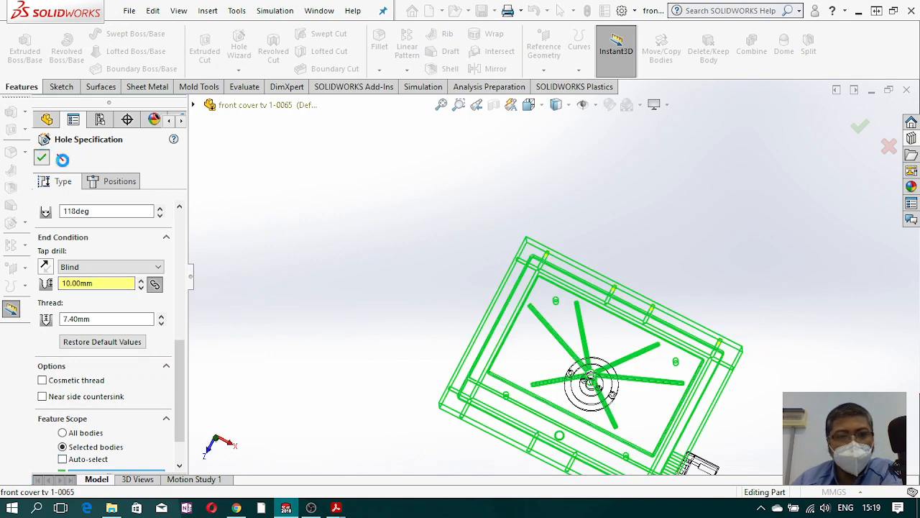
pyautogui.press('Return')
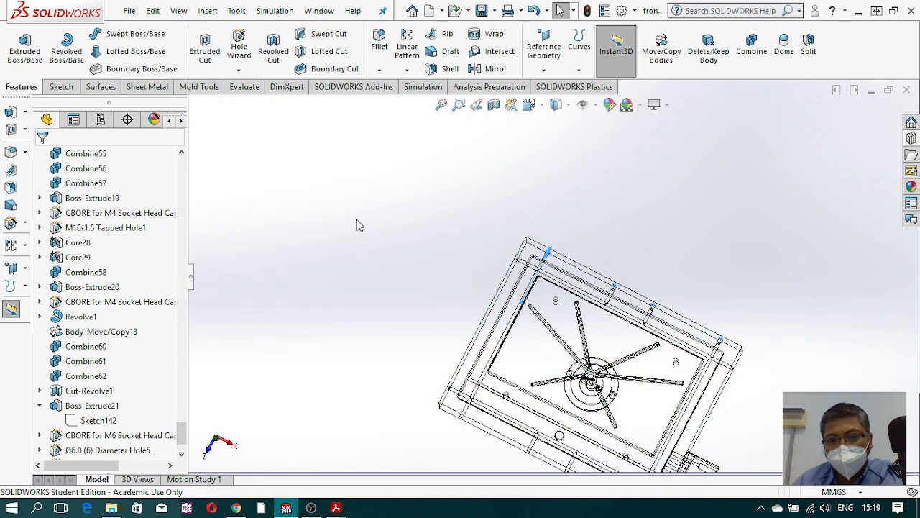
# Step: Switch the model's display style from wireframe to shaded with edges
pyautogui.moveTo(472, 240); pyautogui.dragTo(522, 253, button='middle')
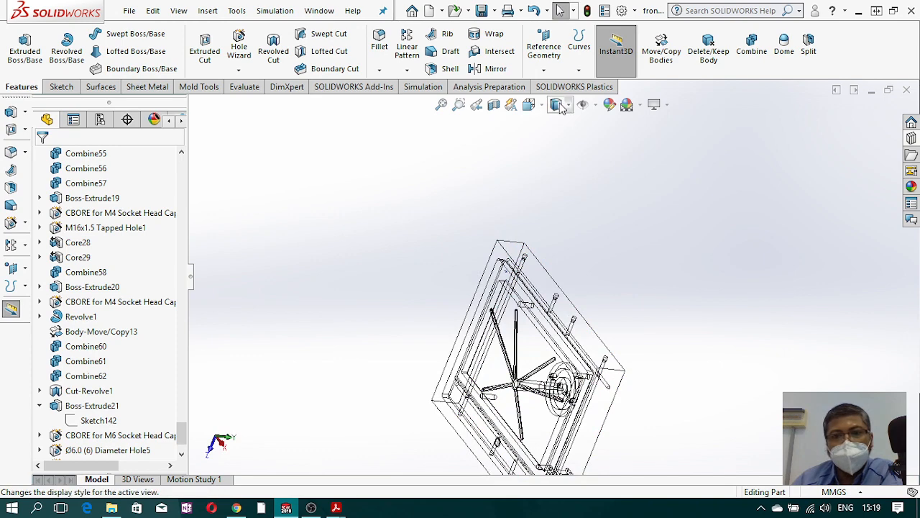
pyautogui.click(557, 104)
pyautogui.click(558, 142)
pyautogui.moveTo(660, 275); pyautogui.dragTo(549, 273, button='middle')
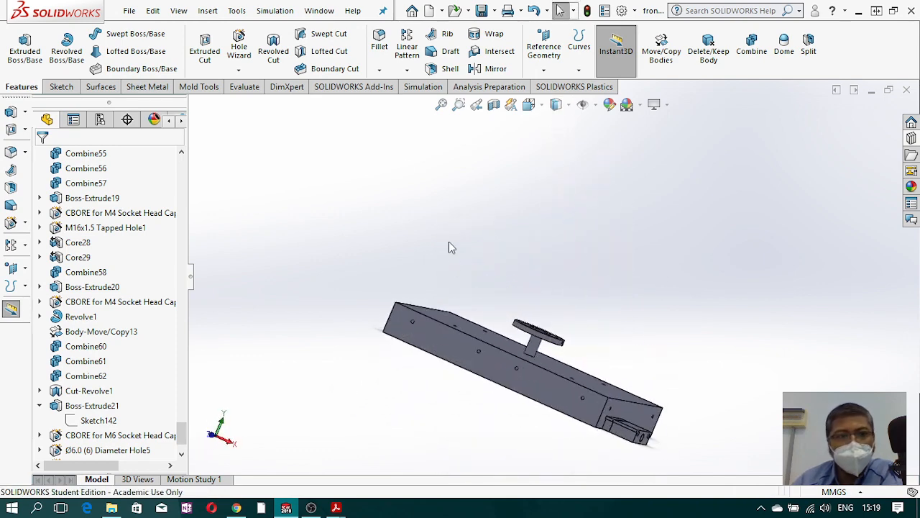
# Step: Start a Hole Wizard tapered pipe tap on the plate's side face with four channel openings and place a point at each opening
pyautogui.click(239, 47)
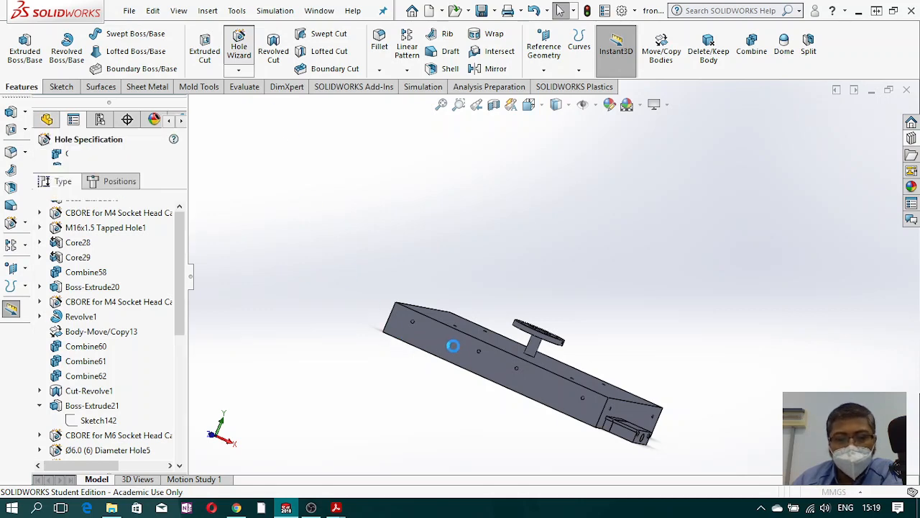
pyautogui.click(117, 181)
pyautogui.click(426, 342)
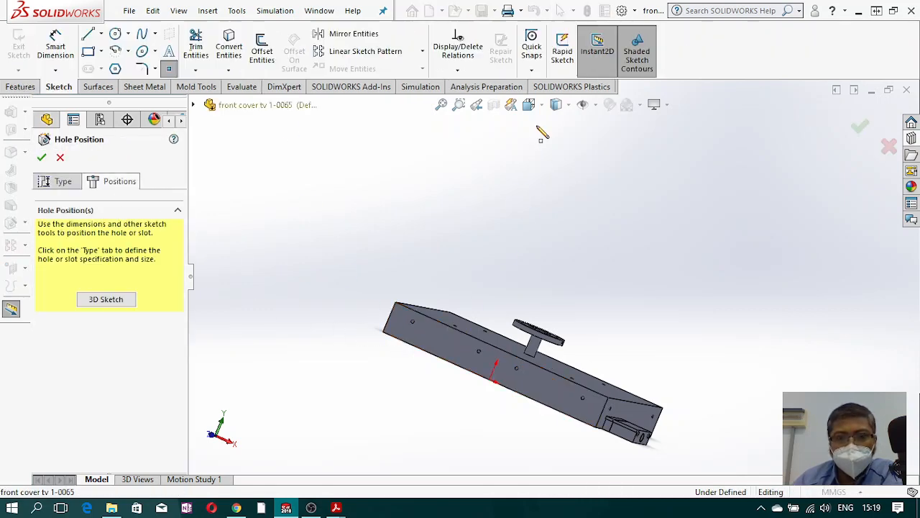
pyautogui.click(540, 106)
pyautogui.click(605, 179)
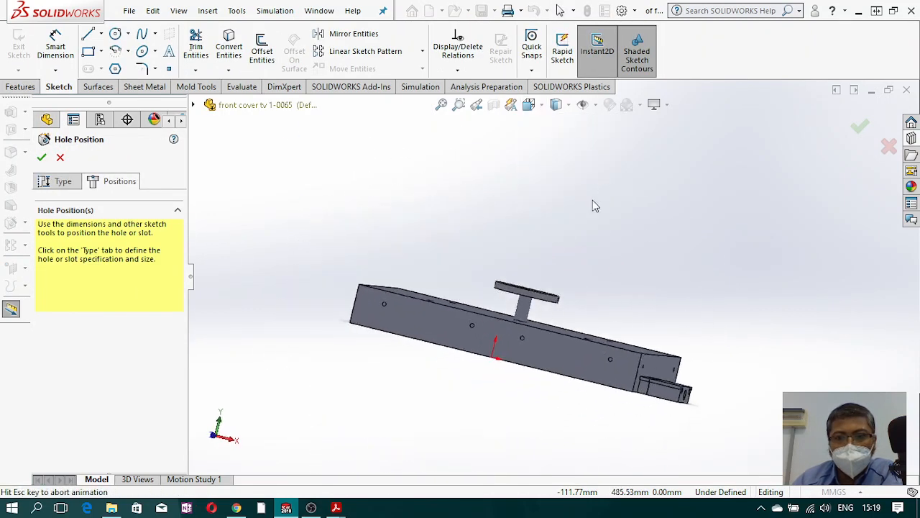
pyautogui.scroll(-4, 493, 335)
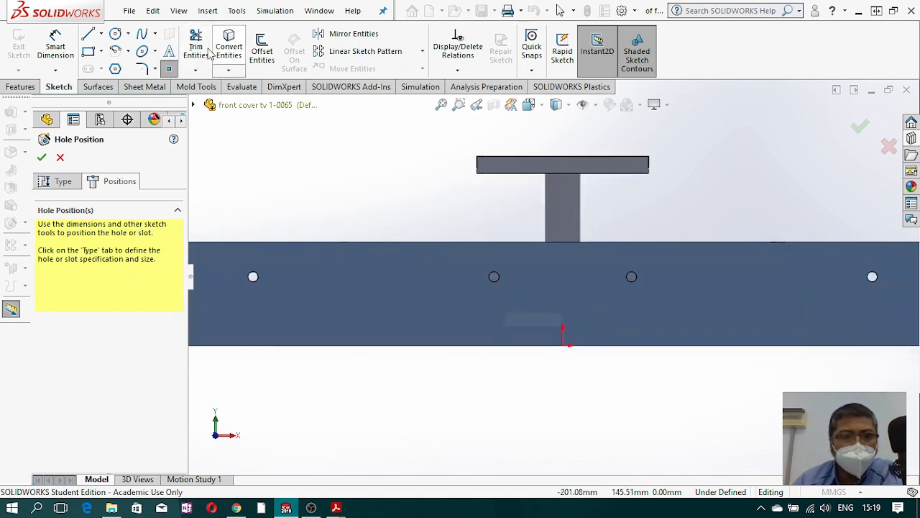
pyautogui.click(254, 277)
pyautogui.click(494, 277)
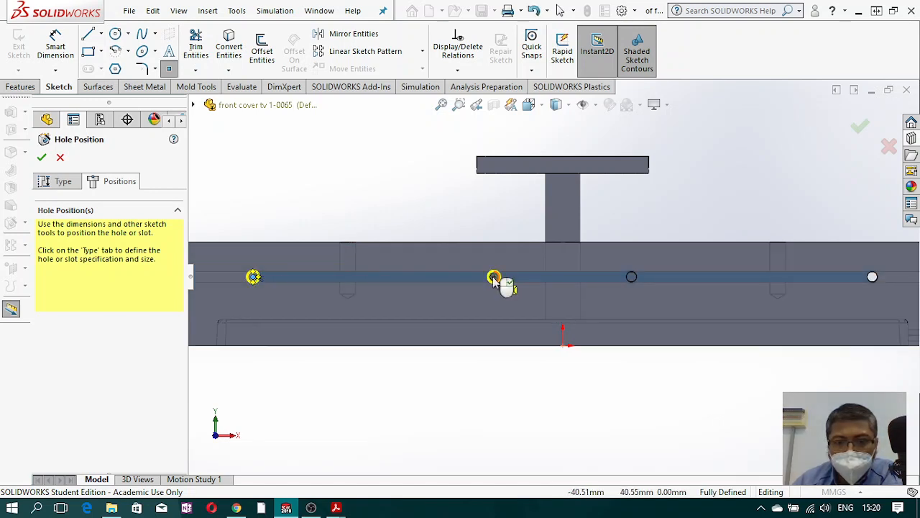
pyautogui.click(631, 278)
pyautogui.click(873, 278)
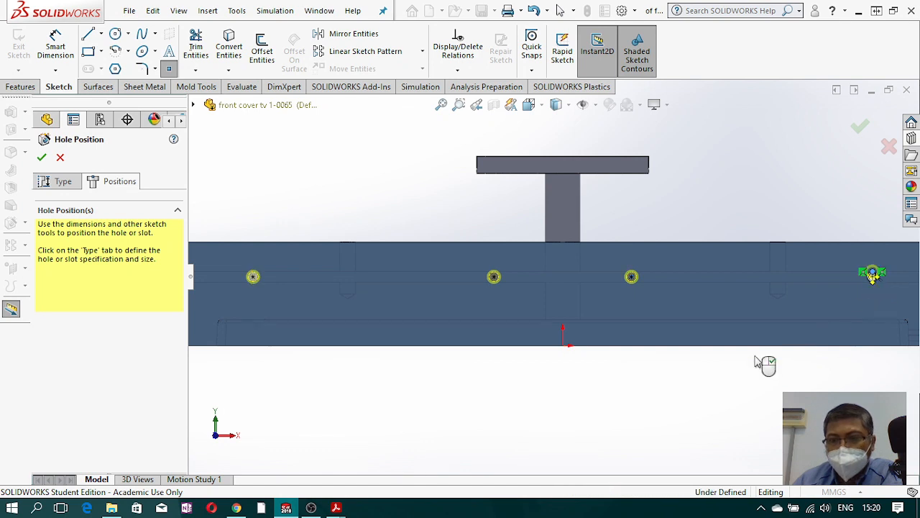
# Step: Delete the off-centre tap point at the last channel opening and place a new one at the opening's centre
pyautogui.scroll(-5, 871, 273)
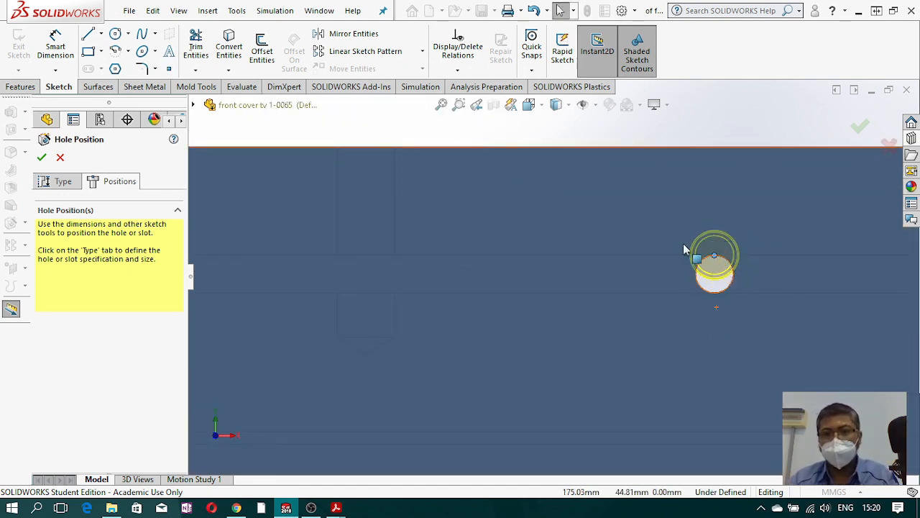
pyautogui.moveTo(652, 134); pyautogui.dragTo(752, 312)
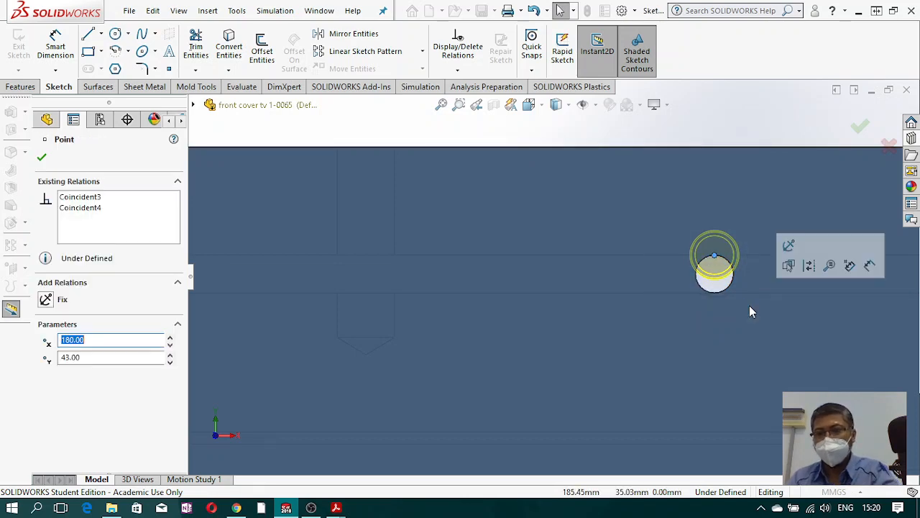
pyautogui.click(625, 280)
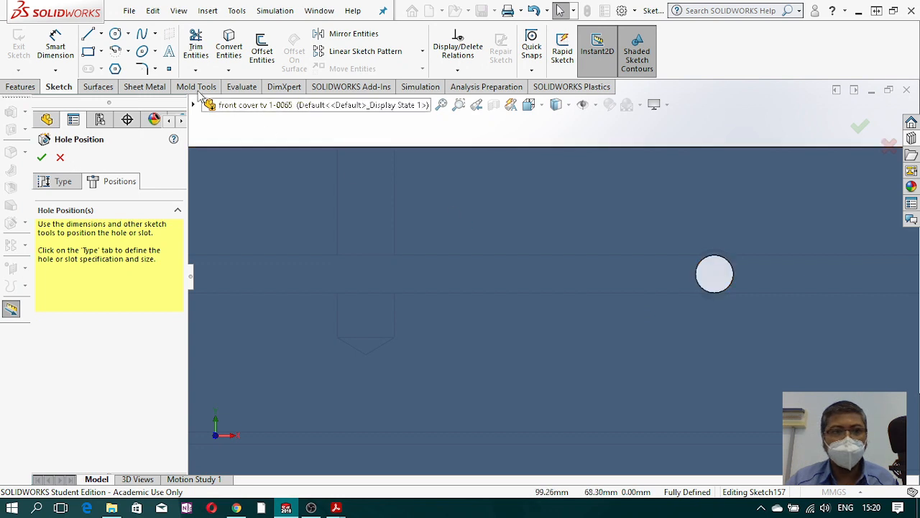
pyautogui.click(170, 72)
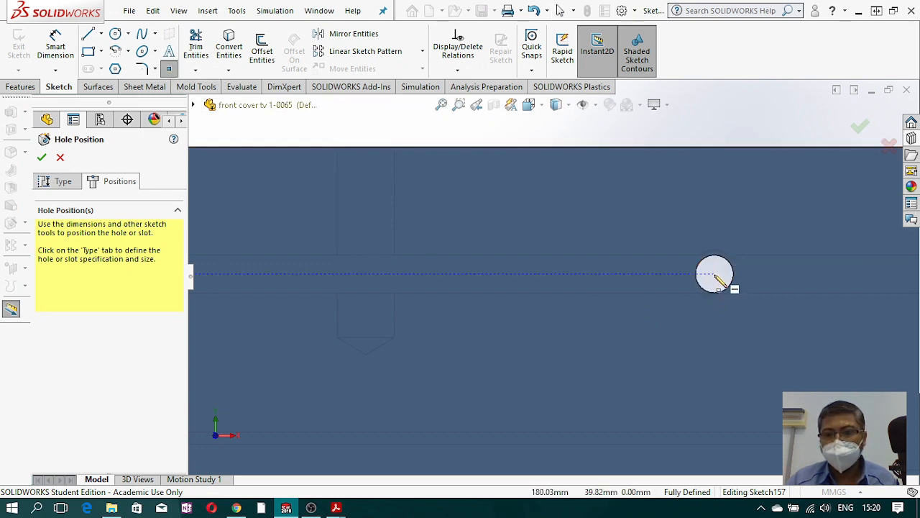
pyautogui.click(705, 276)
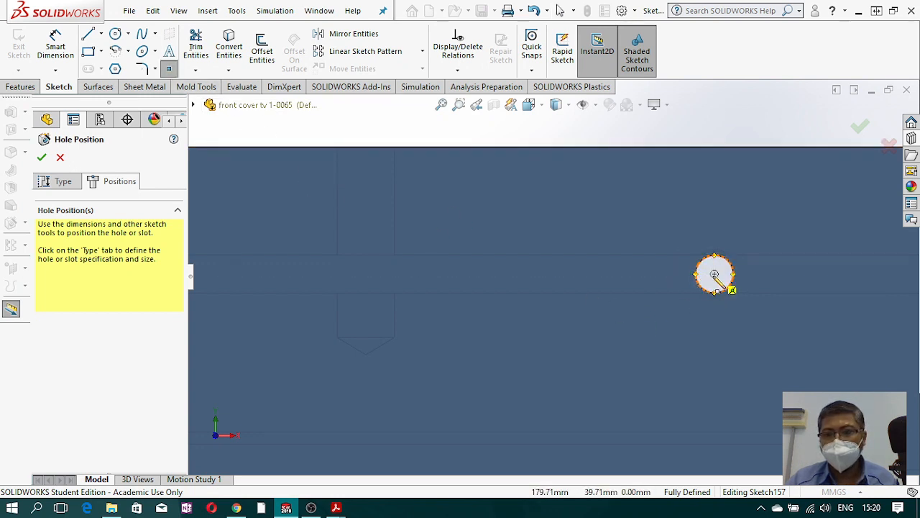
# Step: Restrict the four 1/16 pipe taps to the mould plate body instead of Auto-select, and create them
pyautogui.scroll(5, 713, 322)
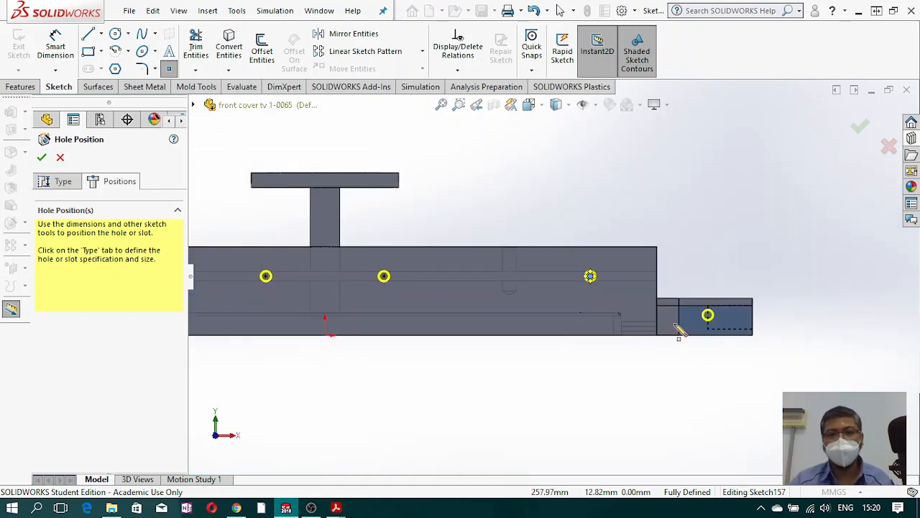
pyautogui.scroll(1, 562, 331)
pyautogui.moveTo(399, 289); pyautogui.dragTo(466, 342, button='middle')
pyautogui.click(57, 181)
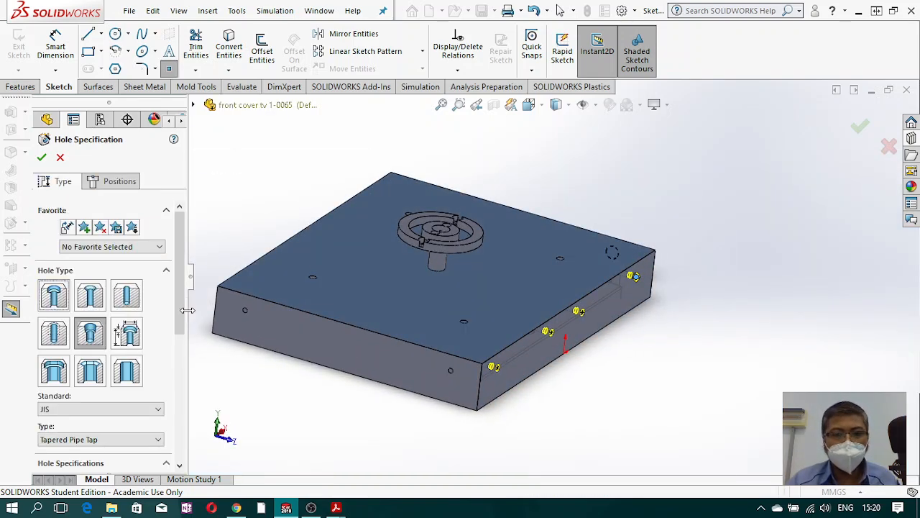
pyautogui.moveTo(176, 311); pyautogui.dragTo(179, 446)
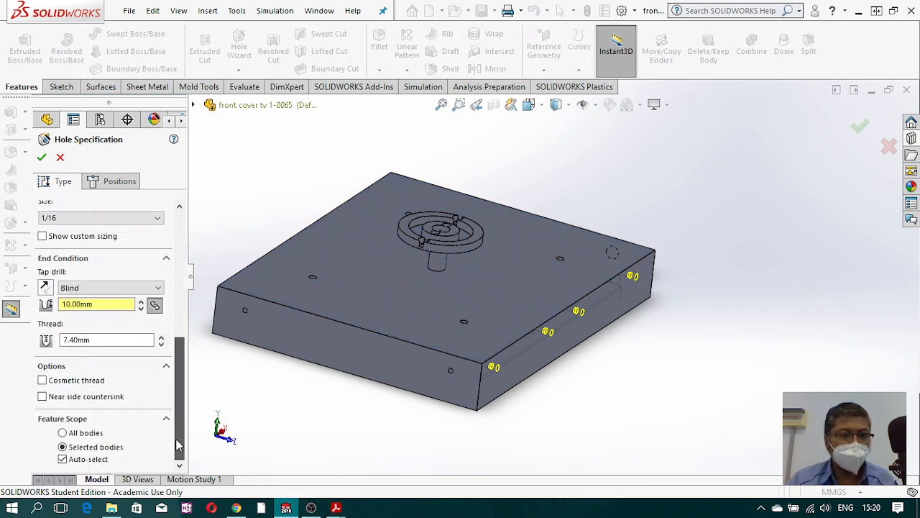
pyautogui.click(86, 460)
pyautogui.click(388, 312)
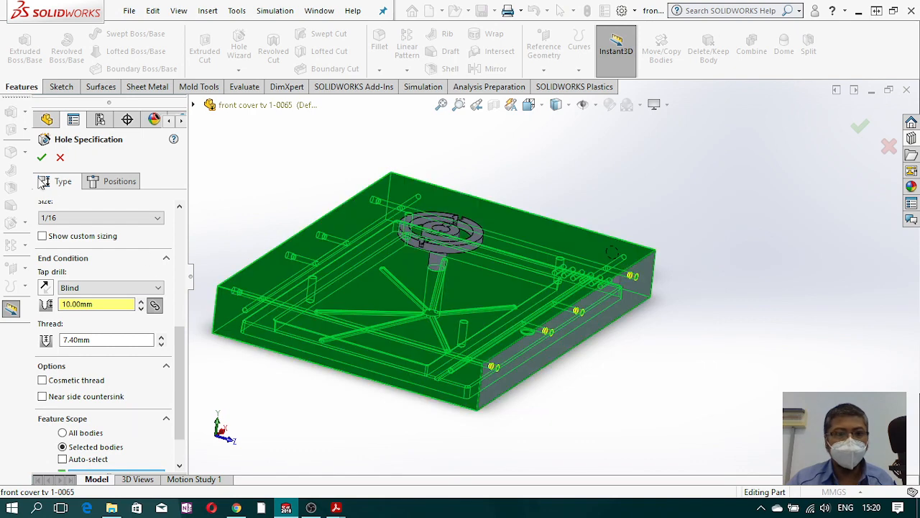
pyautogui.click(40, 156)
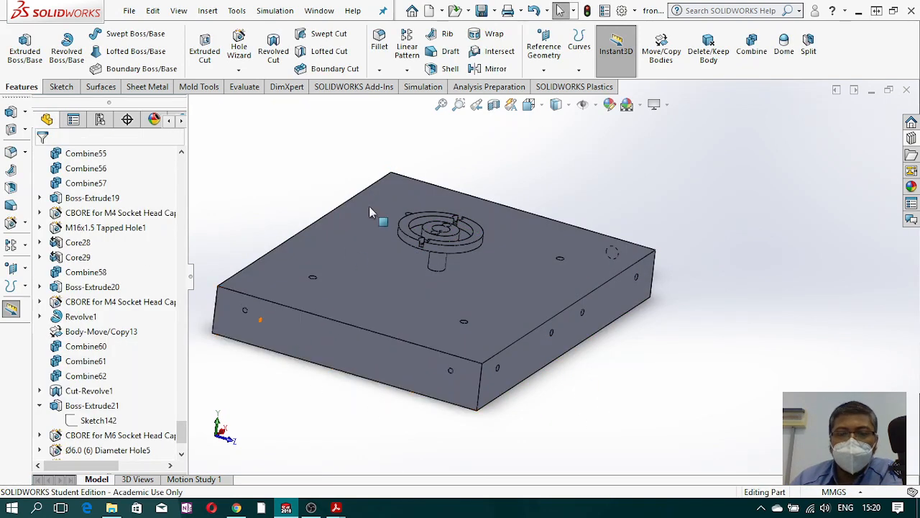
# Step: Start another tapered pipe tap on the plate's adjacent end face and place points at the centres of its two channel openings
pyautogui.click(239, 46)
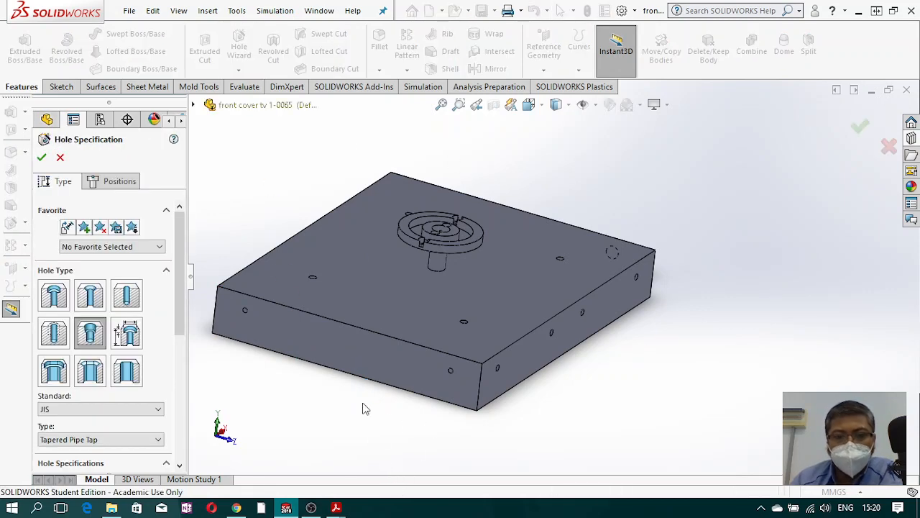
pyautogui.click(529, 104)
pyautogui.click(605, 182)
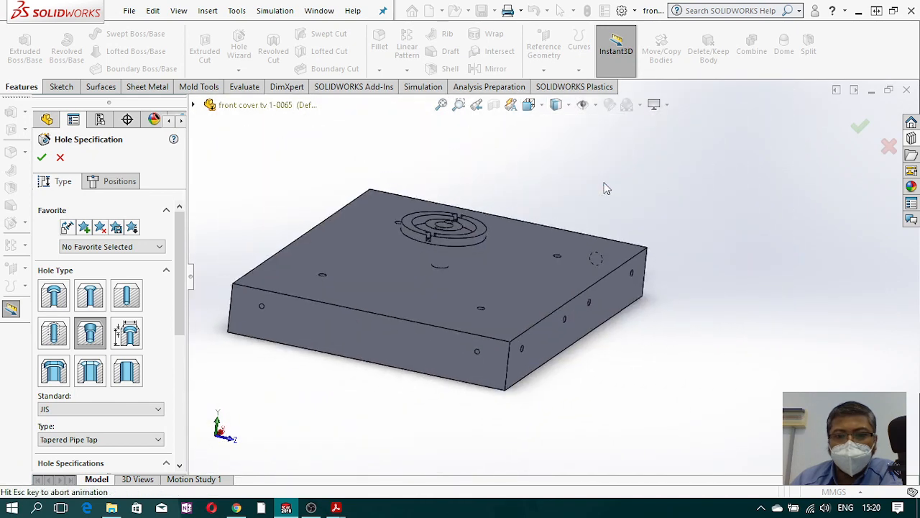
pyautogui.click(115, 182)
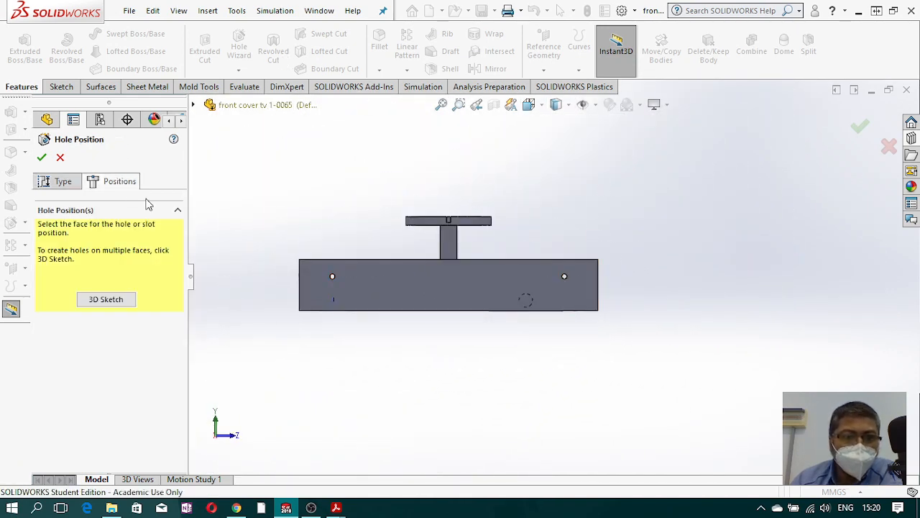
pyautogui.click(448, 295)
pyautogui.scroll(-5, 359, 288)
pyautogui.scroll(-1, 394, 258)
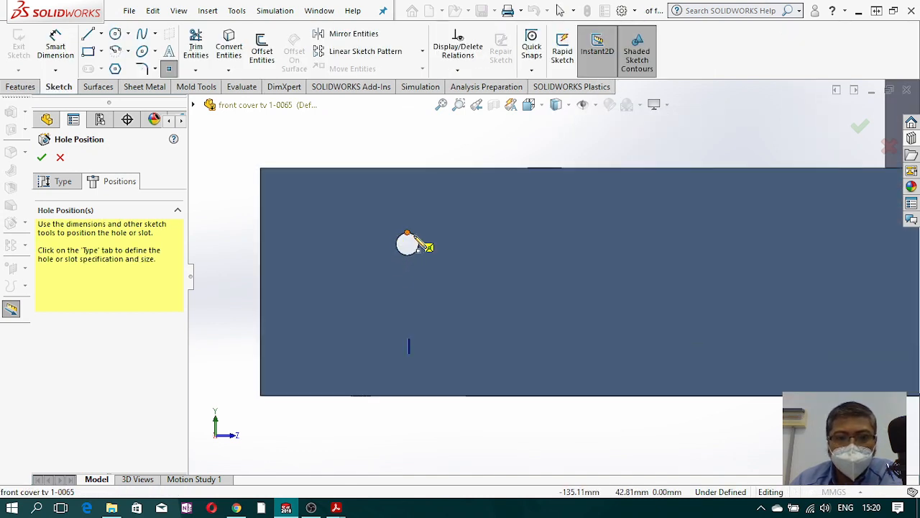
pyautogui.scroll(2, 552, 278)
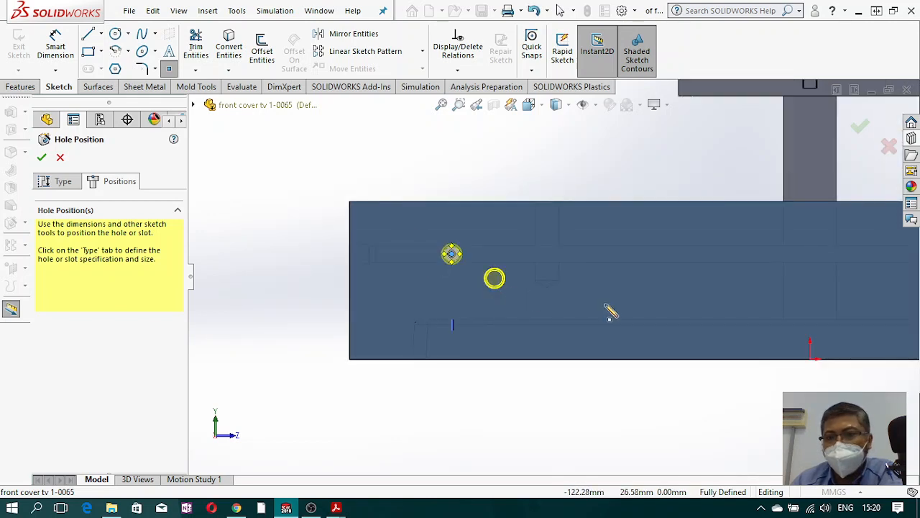
pyautogui.scroll(3, 767, 319)
pyautogui.scroll(-3, 719, 284)
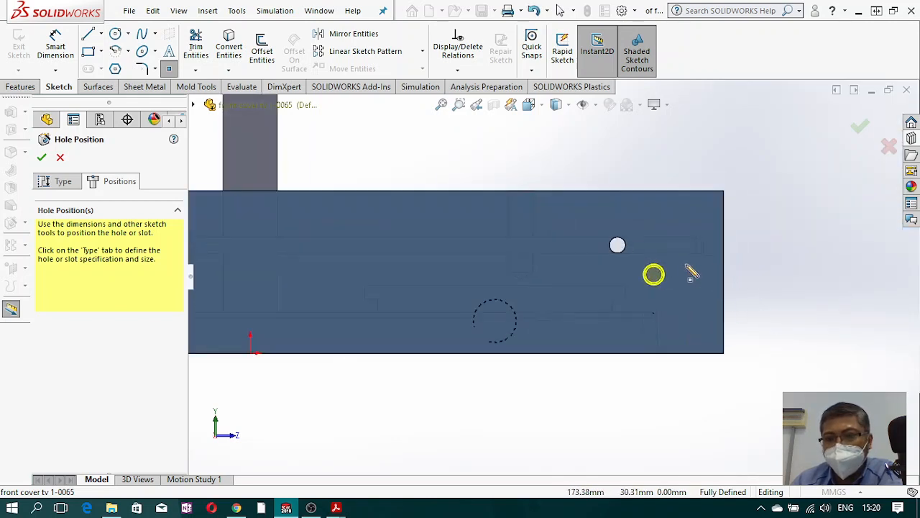
pyautogui.scroll(-3, 617, 248)
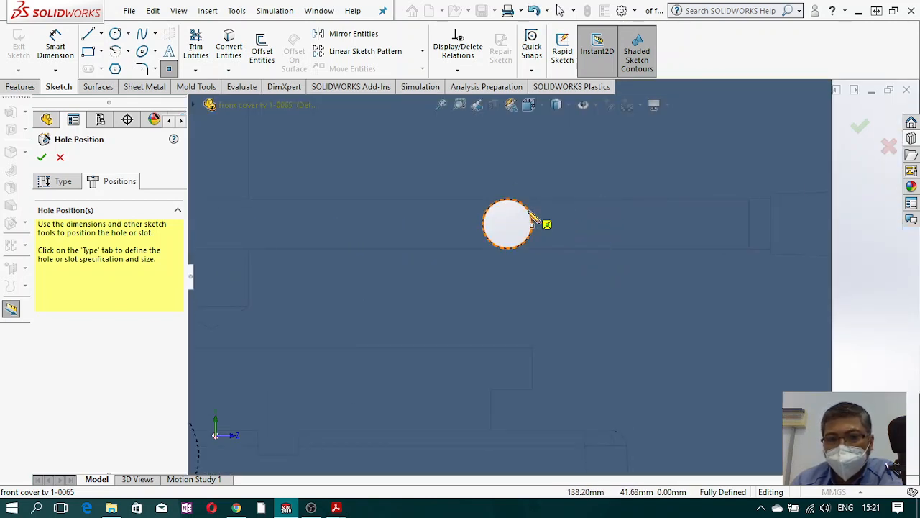
pyautogui.scroll(4, 541, 261)
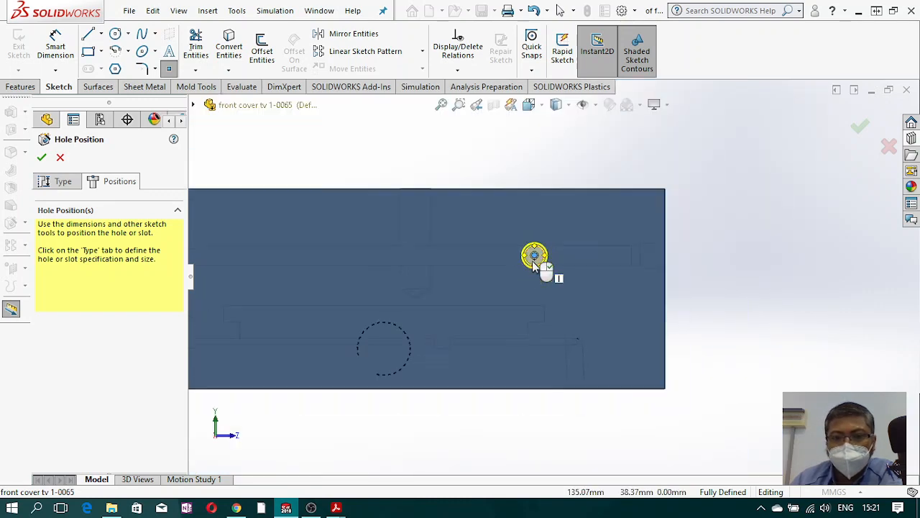
# Step: Limit the two end-face 1/16 pipe taps to the mould plate body instead of Auto-select, and create them
pyautogui.moveTo(541, 266)
pyautogui.mouseDown(button='middle')
pyautogui.moveTo(515, 283)
pyautogui.moveTo(529, 283)
pyautogui.mouseUp(button='middle')
pyautogui.scroll(5, 530, 281)
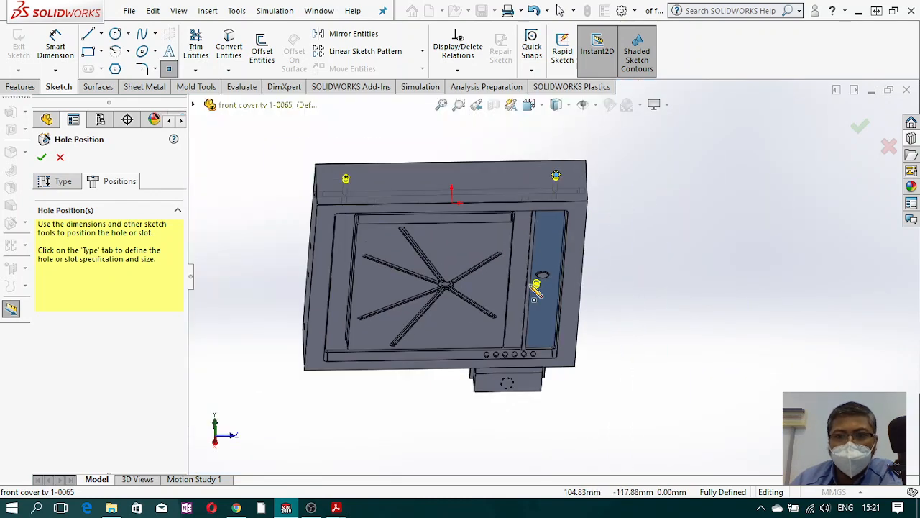
pyautogui.click(62, 181)
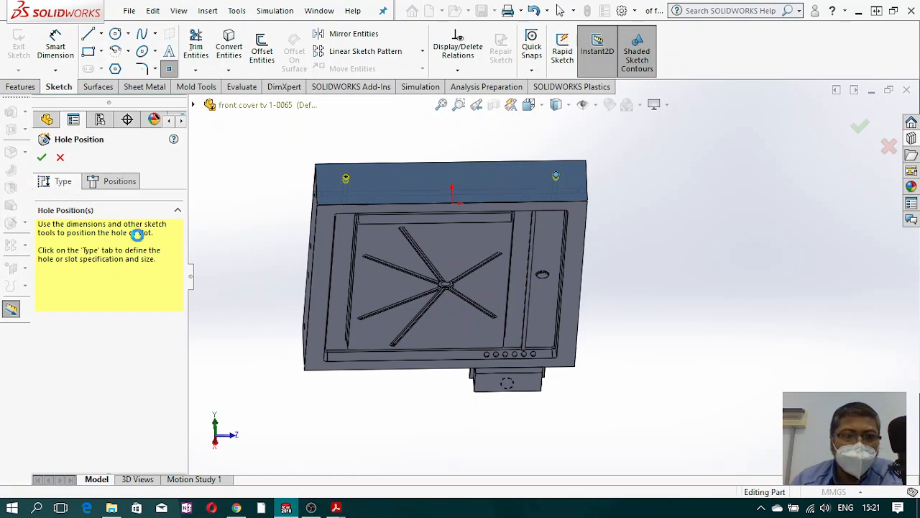
pyautogui.moveTo(177, 247); pyautogui.dragTo(180, 390)
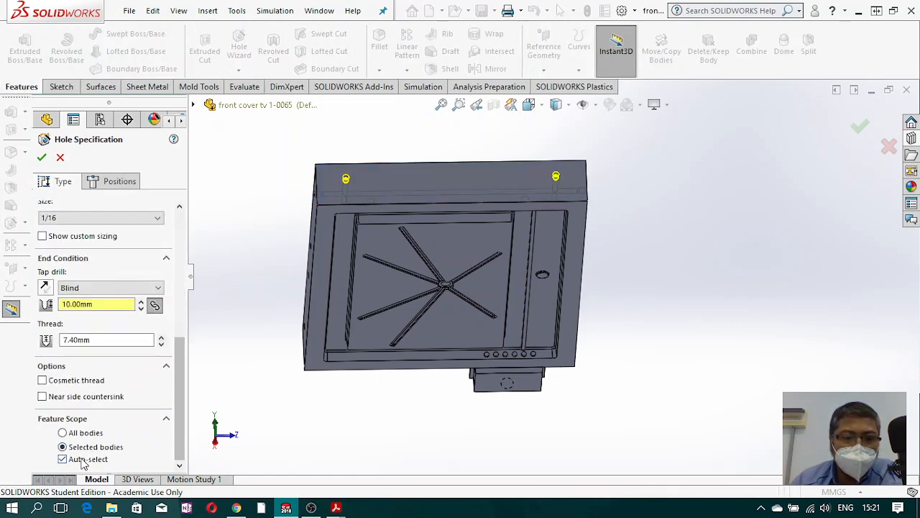
pyautogui.click(433, 204)
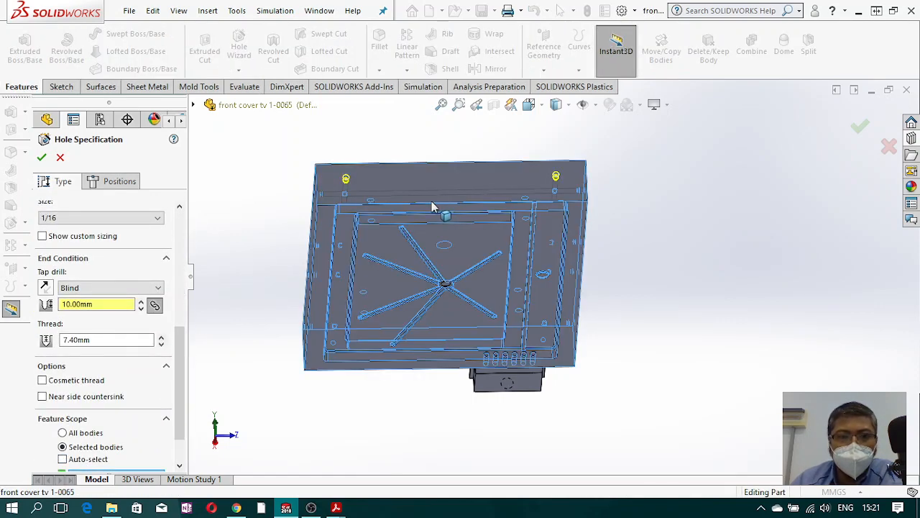
pyautogui.click(42, 158)
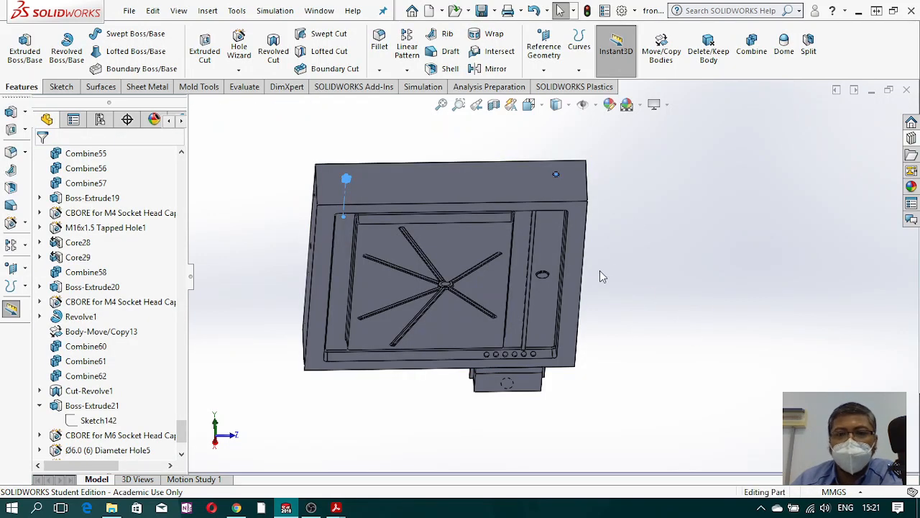
# Step: Start another tapered pipe tap on the mould plate's opposite end face and place points at the centres of its two channel openings
pyautogui.moveTo(599, 270); pyautogui.dragTo(460, 319, button='middle')
pyautogui.scroll(-3, 492, 269)
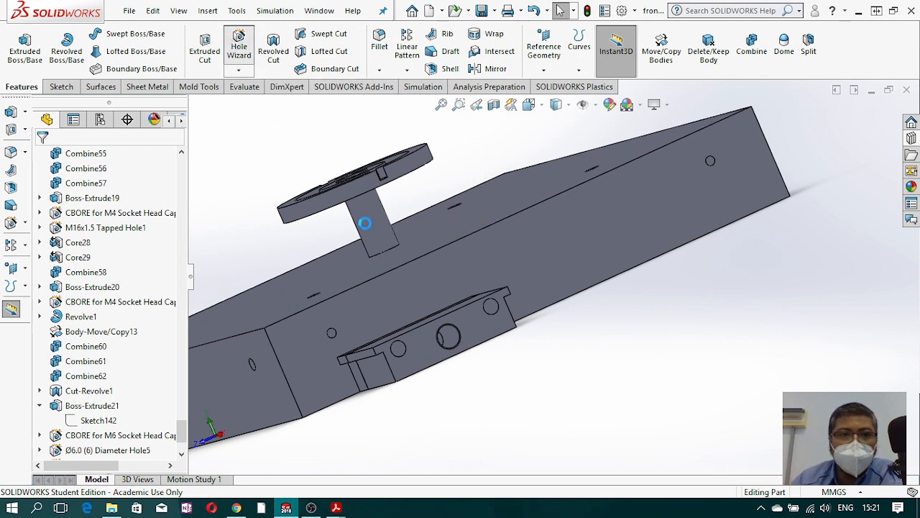
pyautogui.click(107, 182)
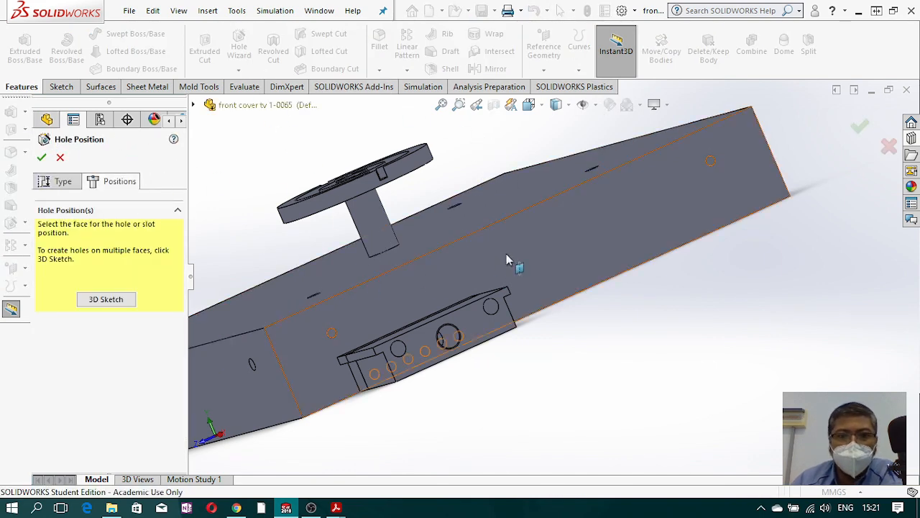
pyautogui.click(553, 257)
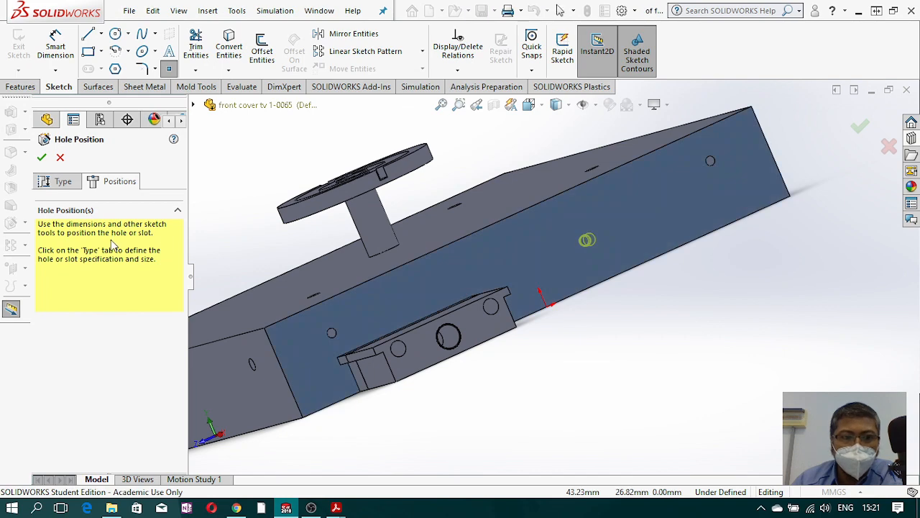
pyautogui.scroll(-4, 356, 322)
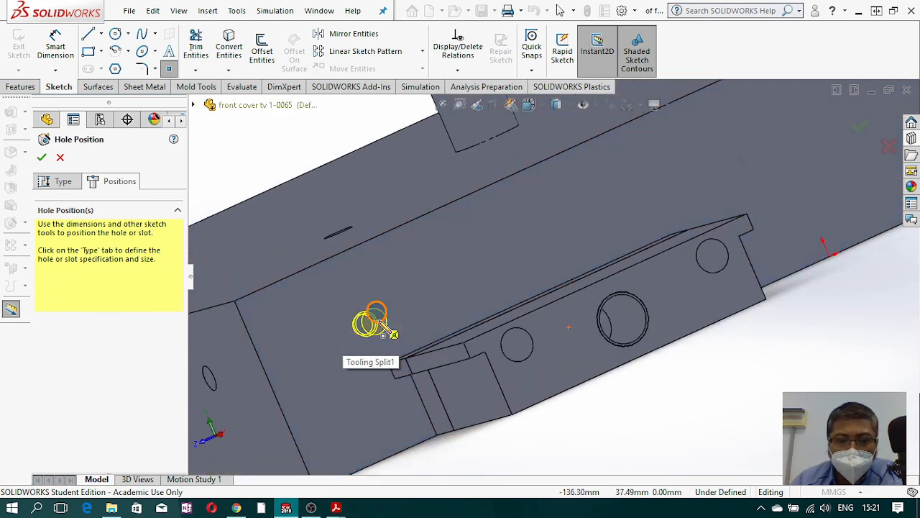
pyautogui.click(376, 317)
pyautogui.scroll(5, 503, 312)
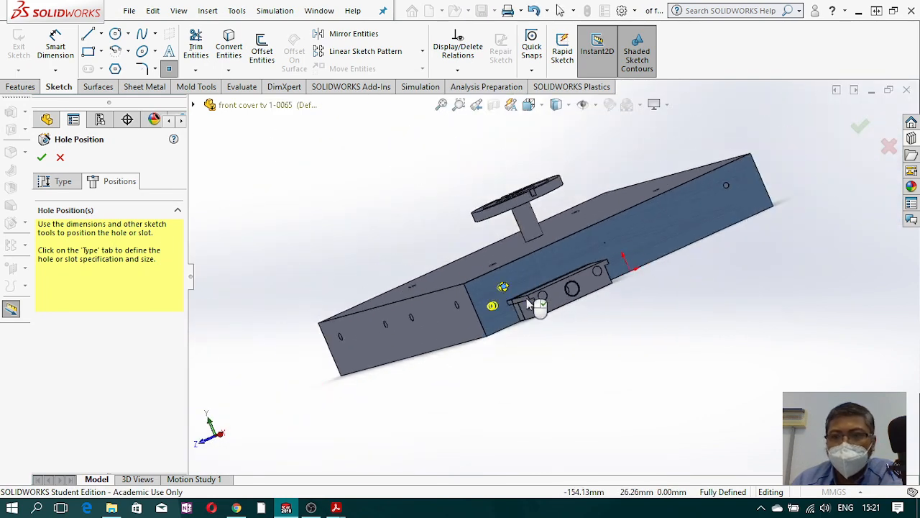
pyautogui.scroll(-4, 727, 205)
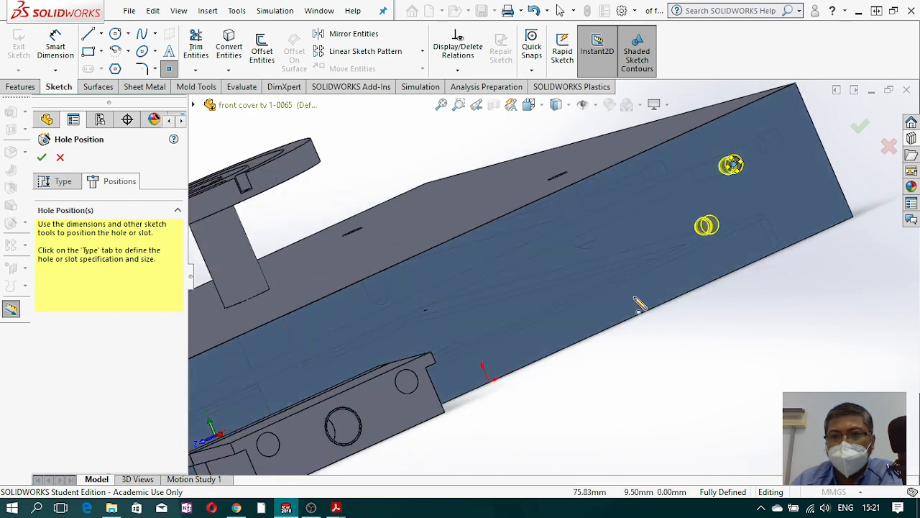
# Step: Limit these two 1/16 pipe taps to the mould plate body instead of Auto-select, and create them
pyautogui.click(58, 180)
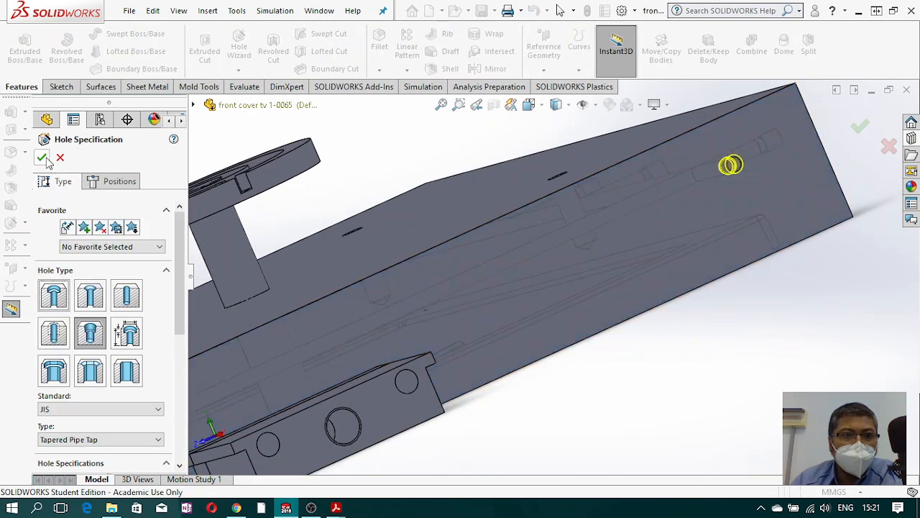
pyautogui.scroll(-6, 101, 342)
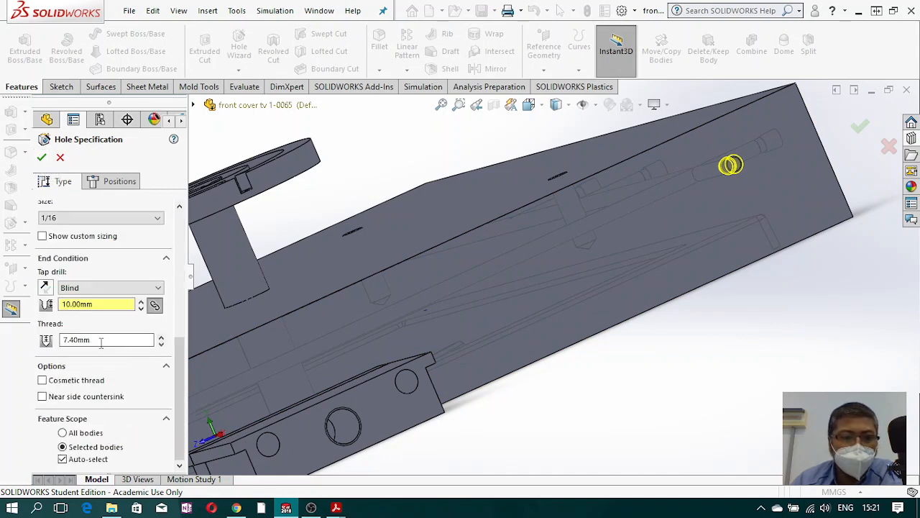
pyautogui.click(86, 460)
pyautogui.click(530, 280)
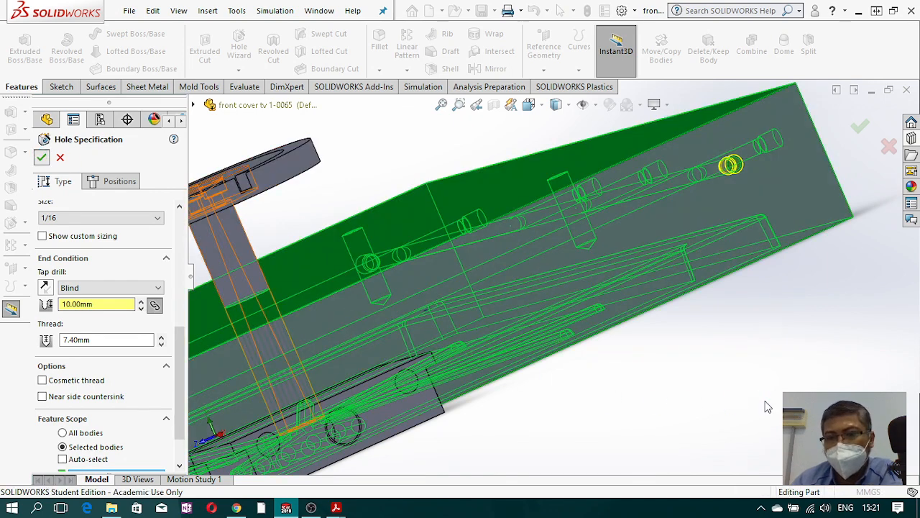
pyautogui.press('Return')
pyautogui.scroll(5, 719, 388)
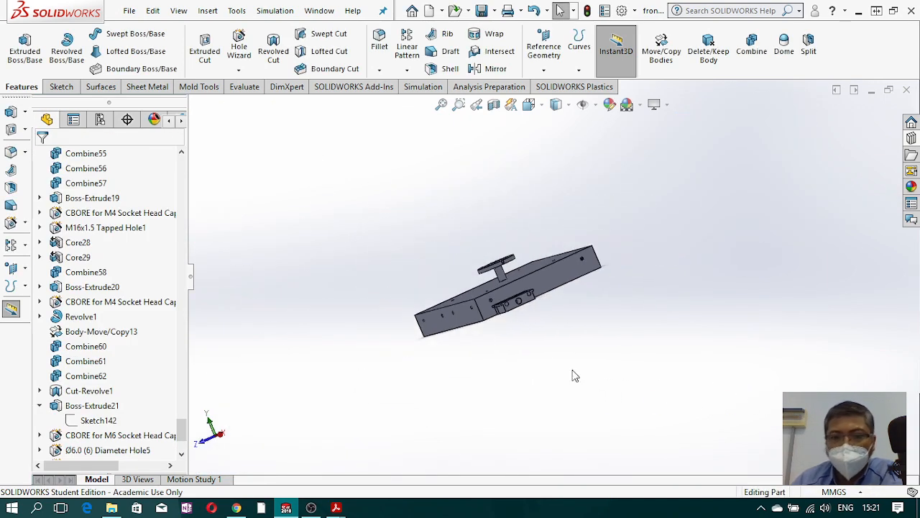
# Step: Examine the new pipe tap up close and check the channel openings around the mould plate's side faces
pyautogui.scroll(-10, 494, 308)
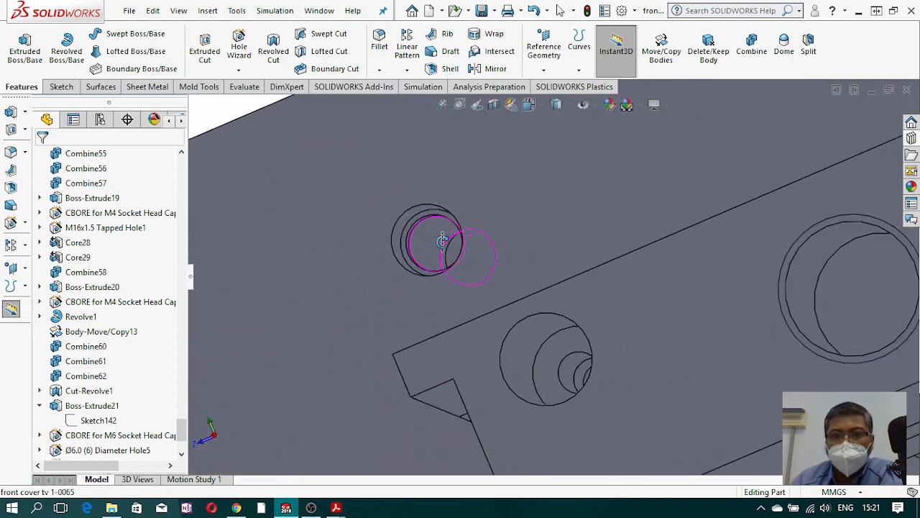
pyautogui.scroll(10, 446, 237)
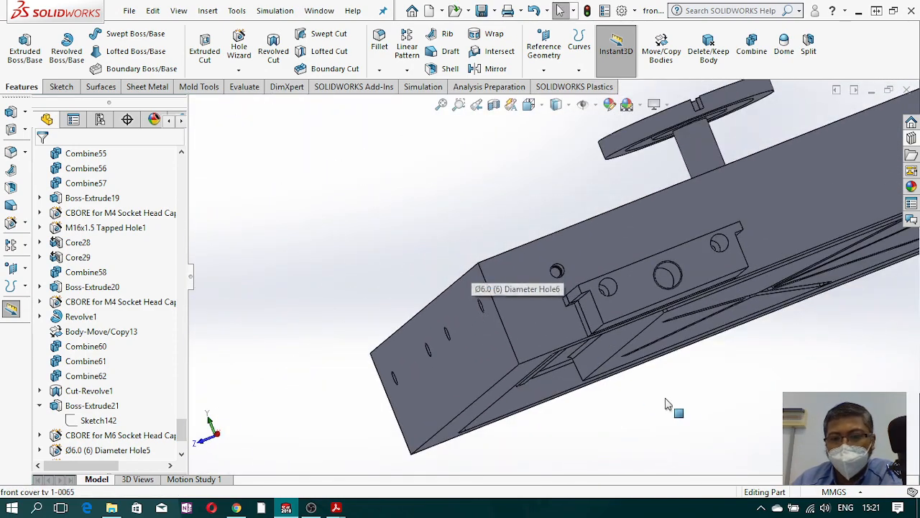
pyautogui.moveTo(667, 401); pyautogui.dragTo(652, 326, button='middle')
pyautogui.scroll(9, 653, 332)
pyautogui.moveTo(581, 336); pyautogui.dragTo(642, 276, button='middle')
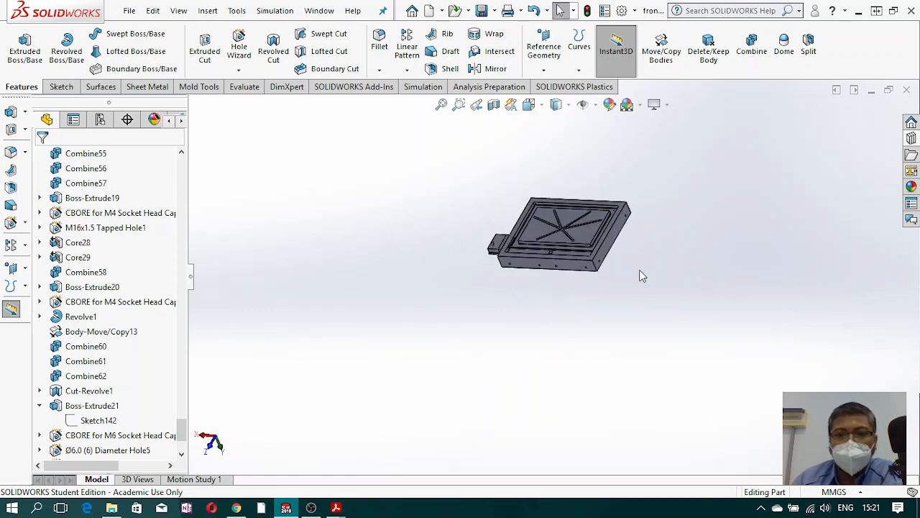
pyautogui.scroll(-5, 586, 215)
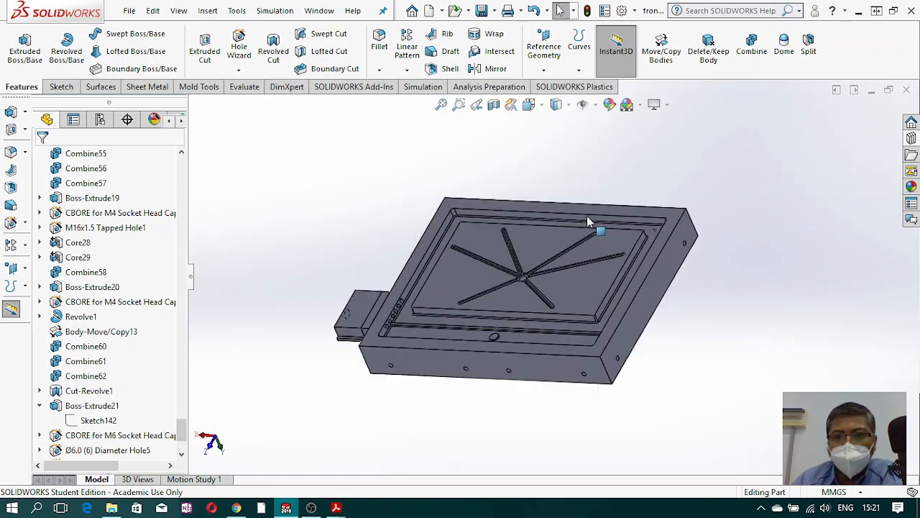
pyautogui.moveTo(587, 216)
pyautogui.mouseDown(button='middle')
pyautogui.moveTo(600, 235)
pyautogui.moveTo(605, 216)
pyautogui.mouseUp(button='middle')
pyautogui.scroll(4, 584, 238)
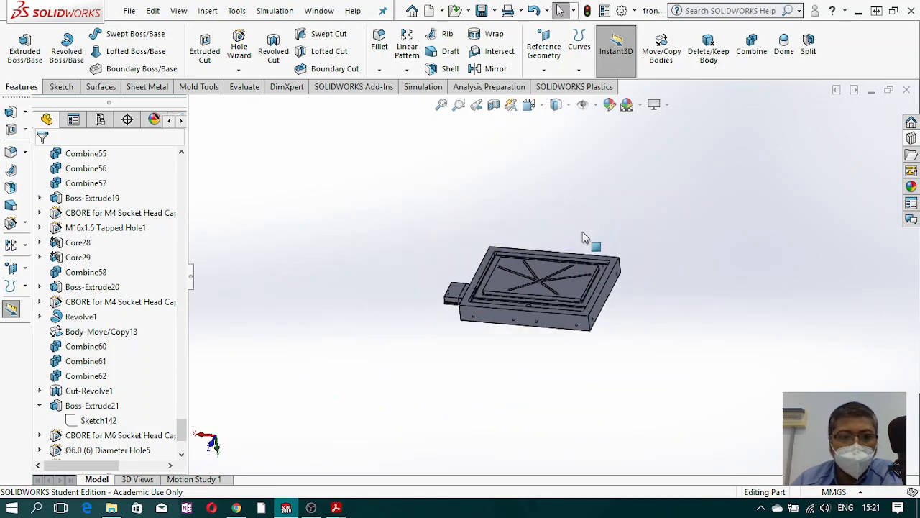
# Step: Show the hidden outer plate body that surrounds the mould plate
pyautogui.moveTo(181, 435); pyautogui.dragTo(201, 228)
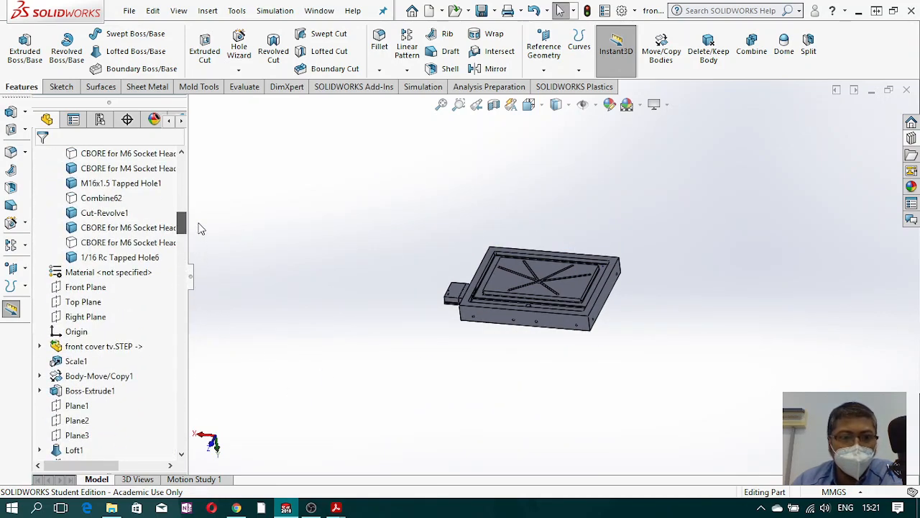
pyautogui.click(144, 243)
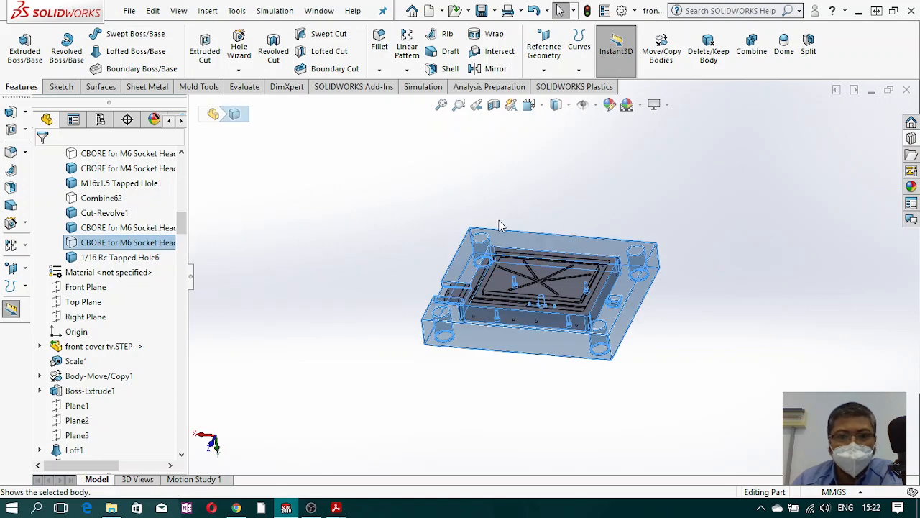
pyautogui.click(532, 209)
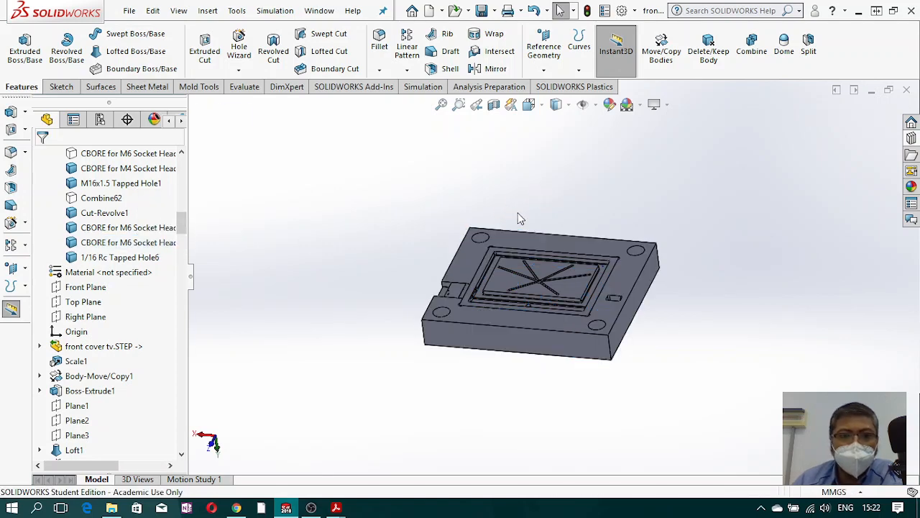
pyautogui.click(61, 86)
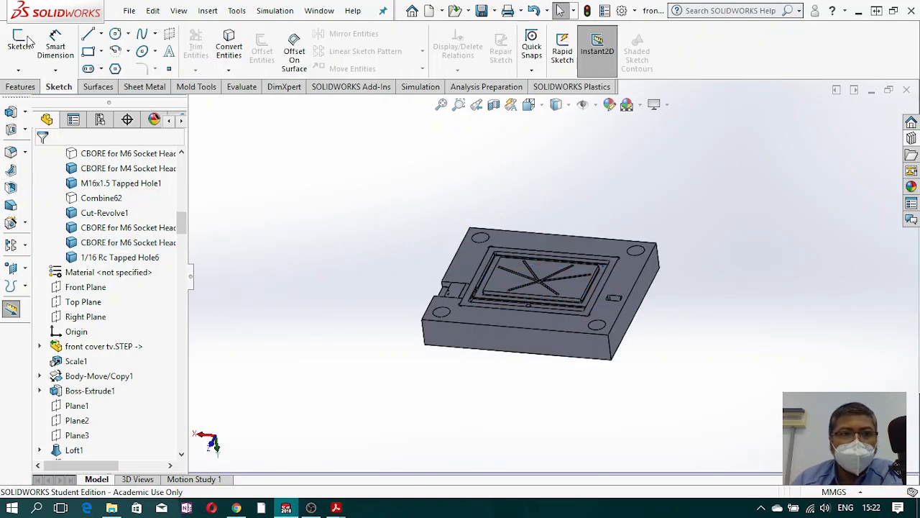
pyautogui.click(640, 285)
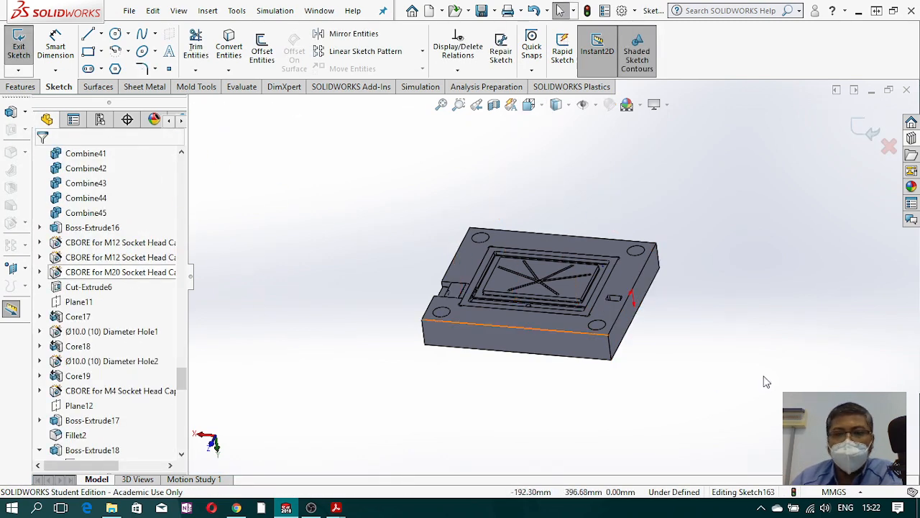
pyautogui.click(886, 151)
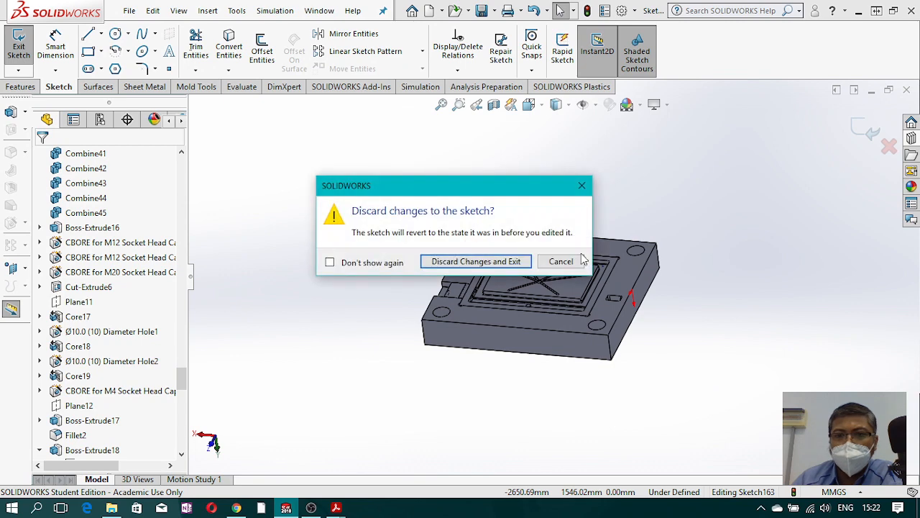
pyautogui.click(465, 263)
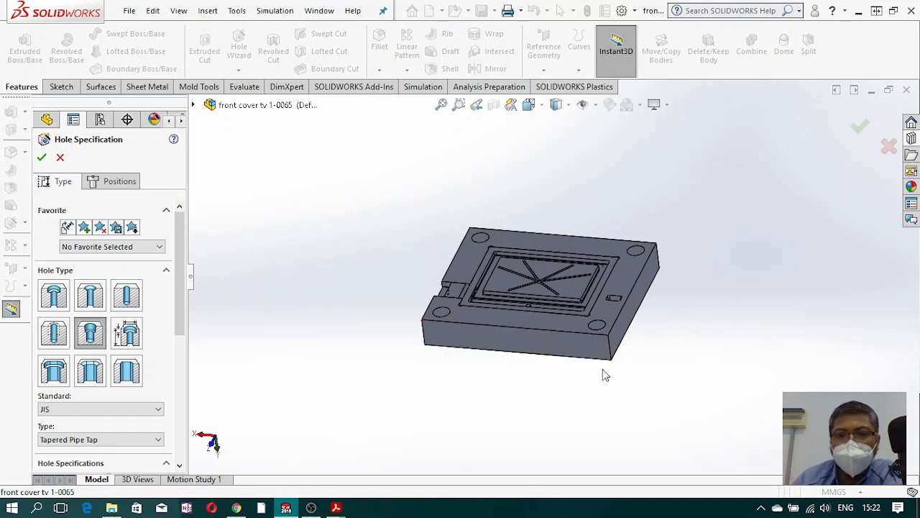
# Step: Start positioning Hole Wizard holes on the outer plate's side face, facing it squarely and displayed as a wireframe
pyautogui.click(120, 181)
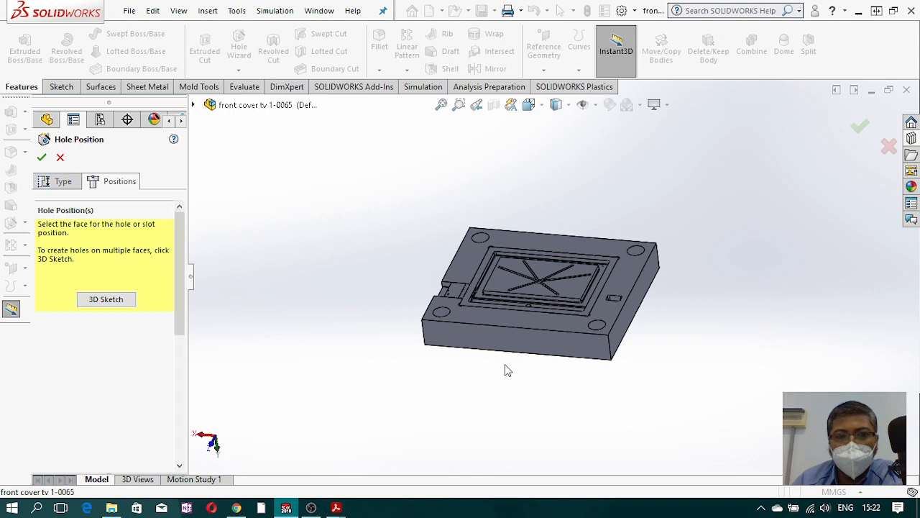
pyautogui.click(537, 346)
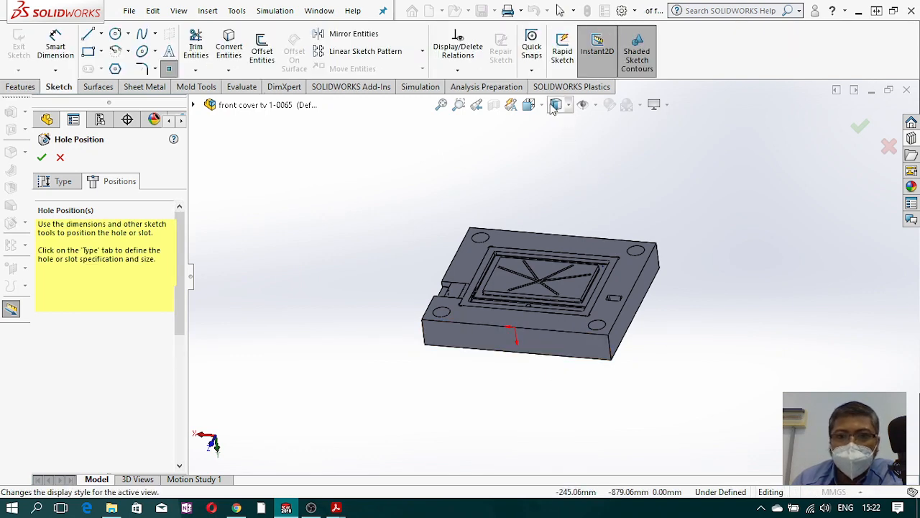
pyautogui.click(529, 105)
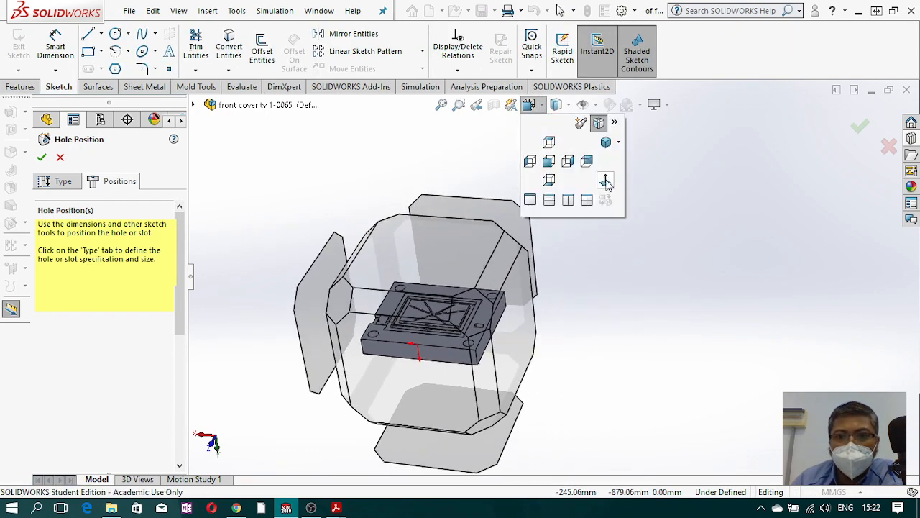
pyautogui.click(606, 182)
pyautogui.click(558, 106)
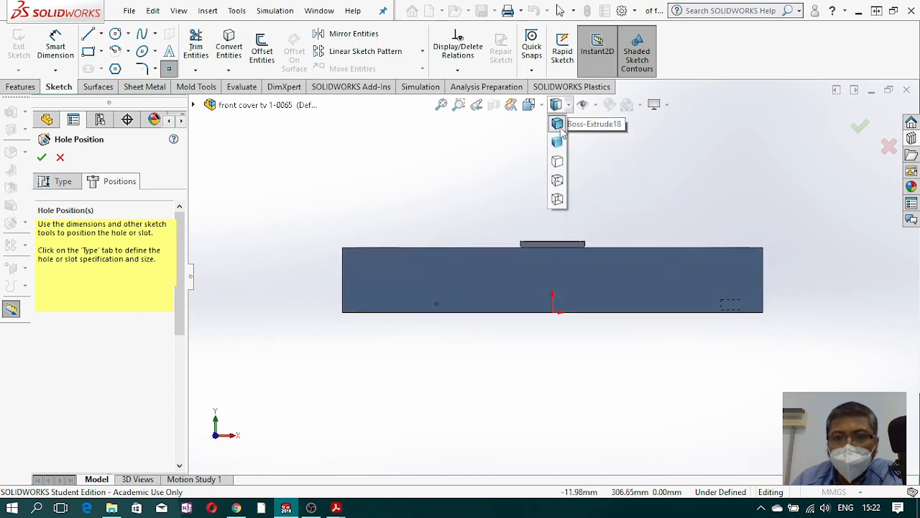
pyautogui.click(560, 199)
# Step: Place four hole points on the outer plate's side face, concentric with the mould plate's four channel openings
pyautogui.scroll(-4, 513, 318)
pyautogui.scroll(-2, 378, 263)
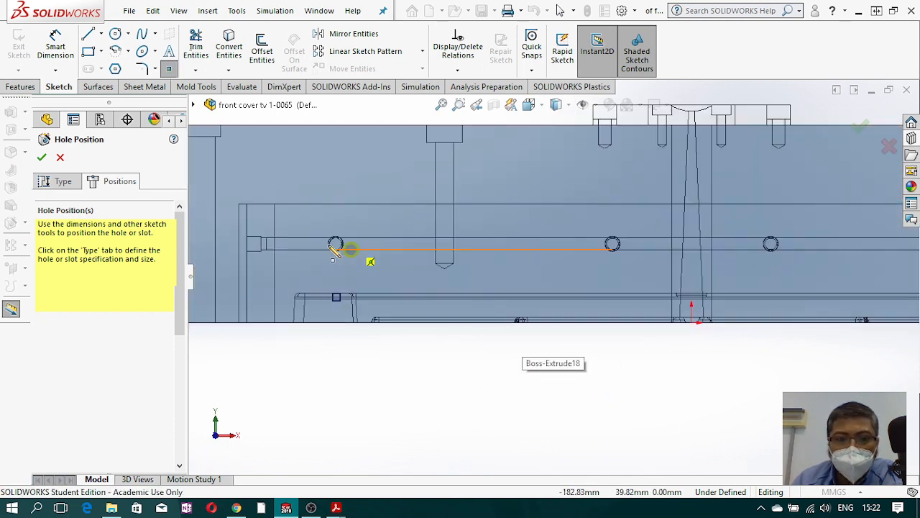
pyautogui.scroll(-2, 335, 251)
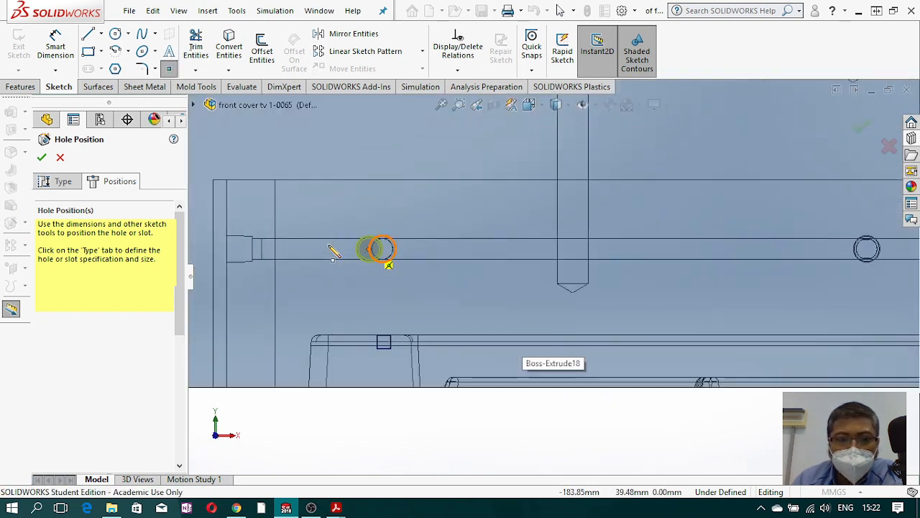
pyautogui.click(382, 249)
pyautogui.scroll(3, 506, 270)
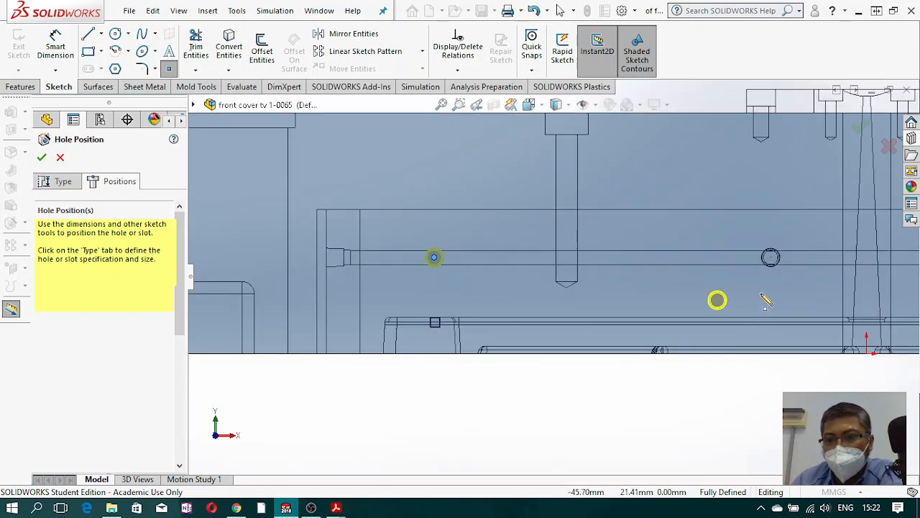
pyautogui.scroll(-4, 726, 280)
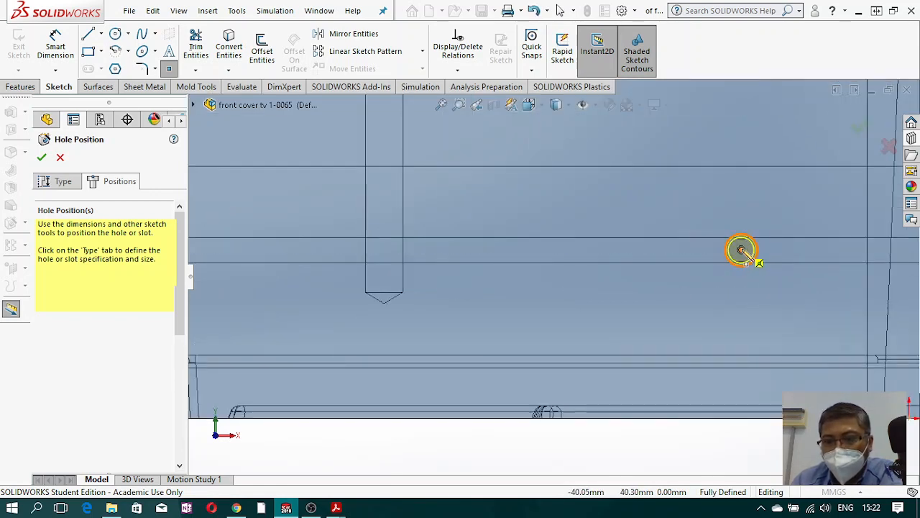
pyautogui.click(747, 256)
pyautogui.scroll(2, 771, 294)
pyautogui.scroll(-2, 771, 284)
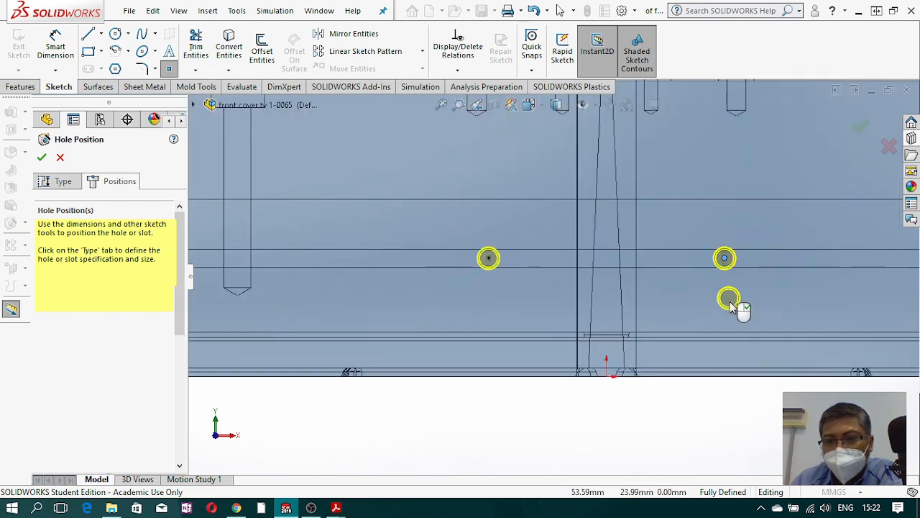
pyautogui.scroll(2, 741, 309)
pyautogui.scroll(-2, 805, 285)
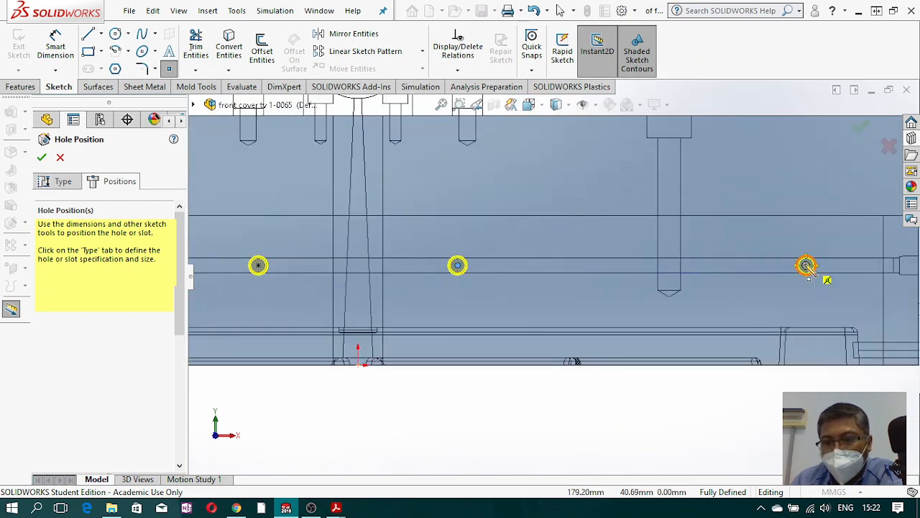
pyautogui.scroll(4, 807, 293)
# Step: Configure the outer plate's side holes as plain holes using JIS standard, Drill sizes type and Ø12.0 size
pyautogui.moveTo(694, 360)
pyautogui.mouseDown(button='middle')
pyautogui.moveTo(612, 260)
pyautogui.moveTo(604, 263)
pyautogui.mouseUp(button='middle')
pyautogui.click(62, 182)
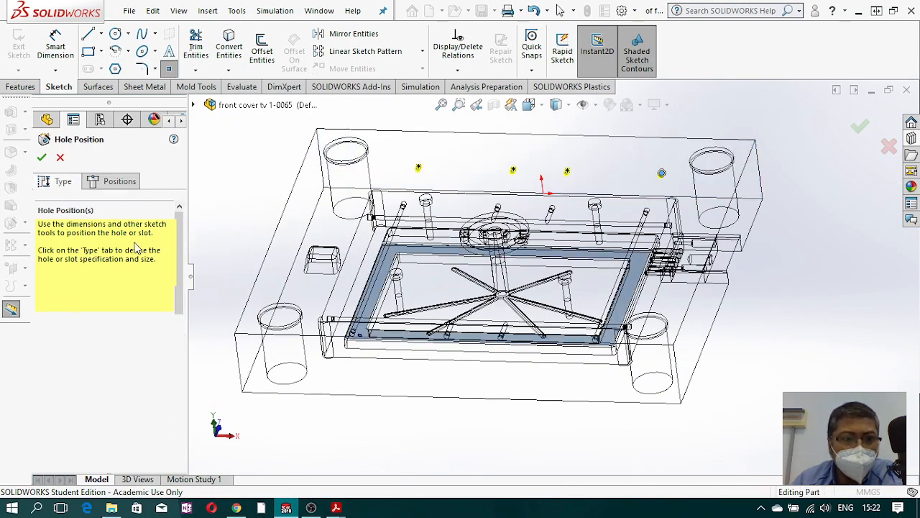
pyautogui.click(126, 295)
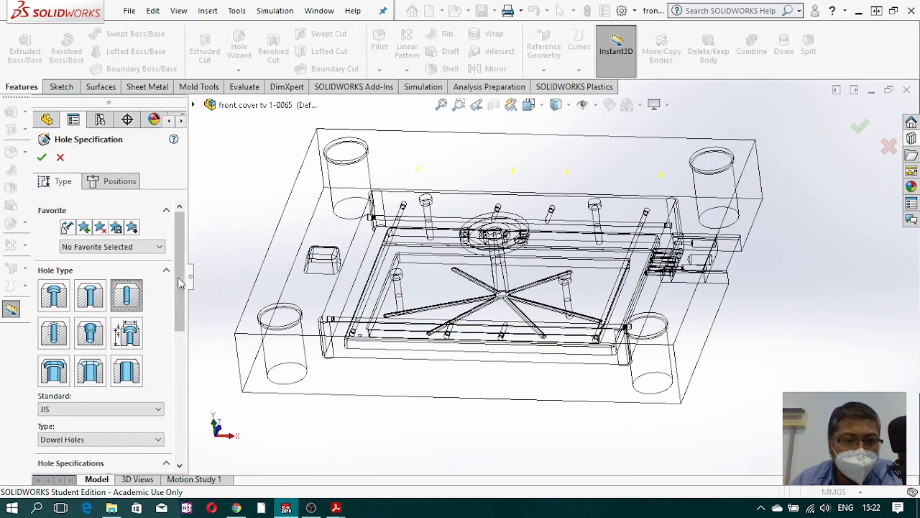
pyautogui.scroll(-3, 171, 334)
pyautogui.click(156, 309)
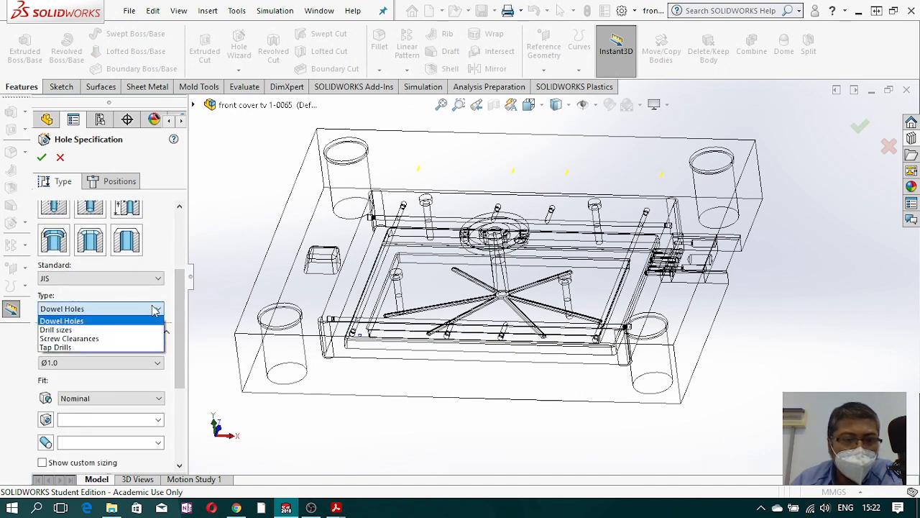
pyautogui.click(132, 329)
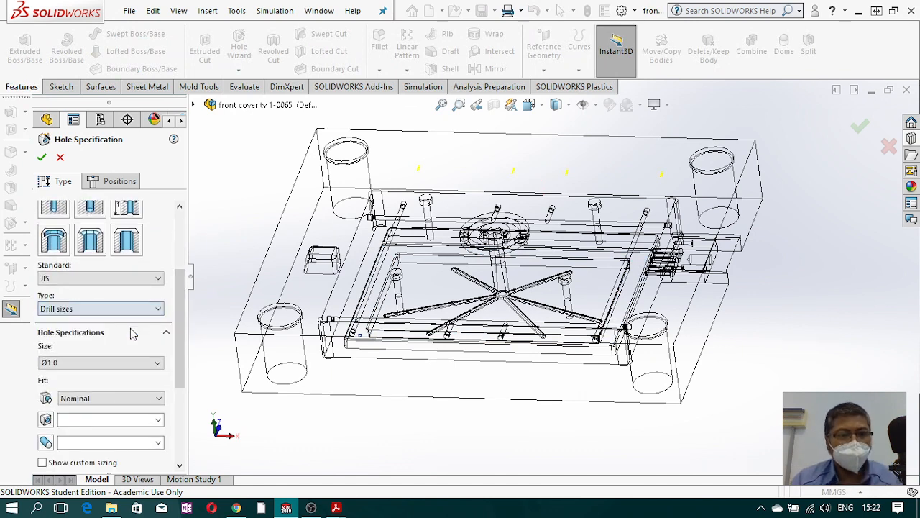
pyautogui.click(158, 362)
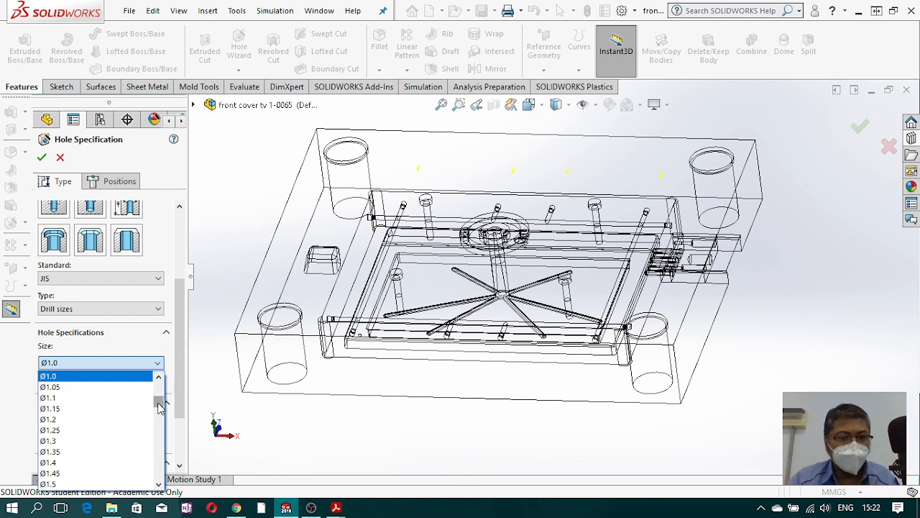
pyautogui.moveTo(160, 406); pyautogui.dragTo(160, 417)
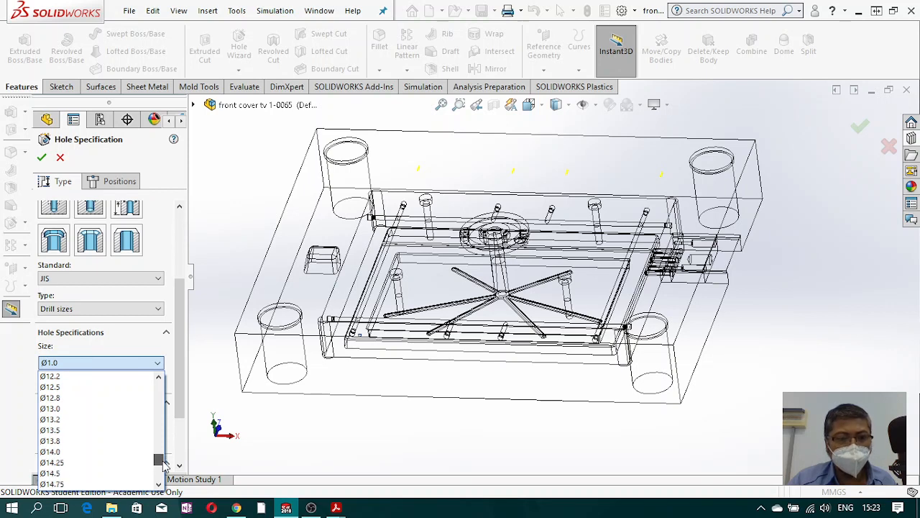
pyautogui.scroll(2, 93, 432)
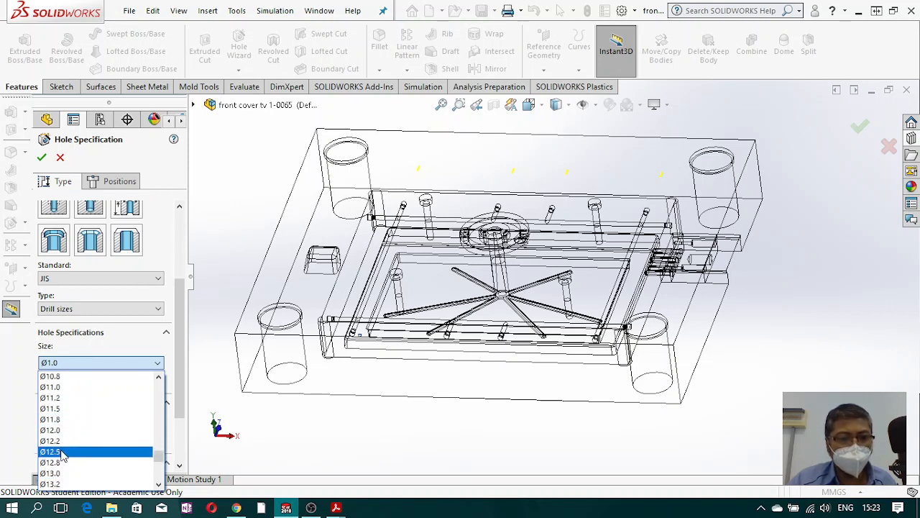
pyautogui.click(58, 430)
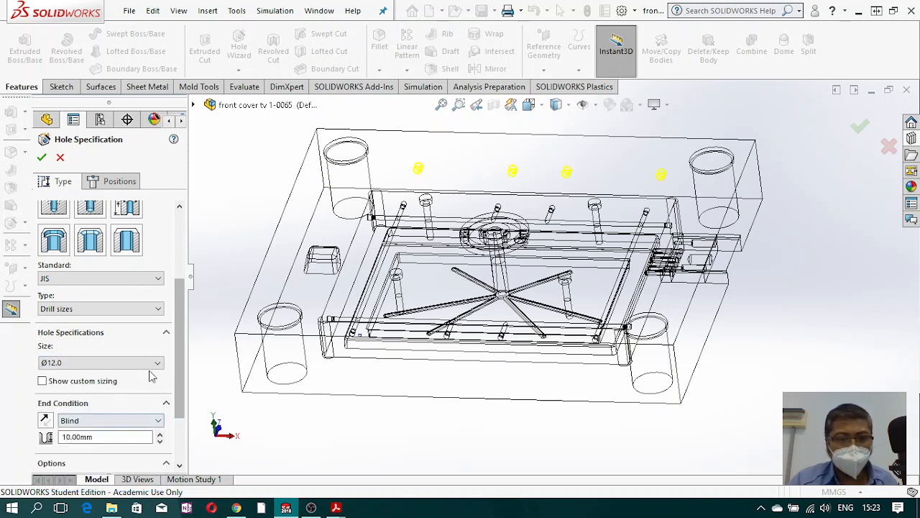
# Step: Set the holes' end condition to Through All and inspect their paths across the outer plate
pyautogui.click(158, 421)
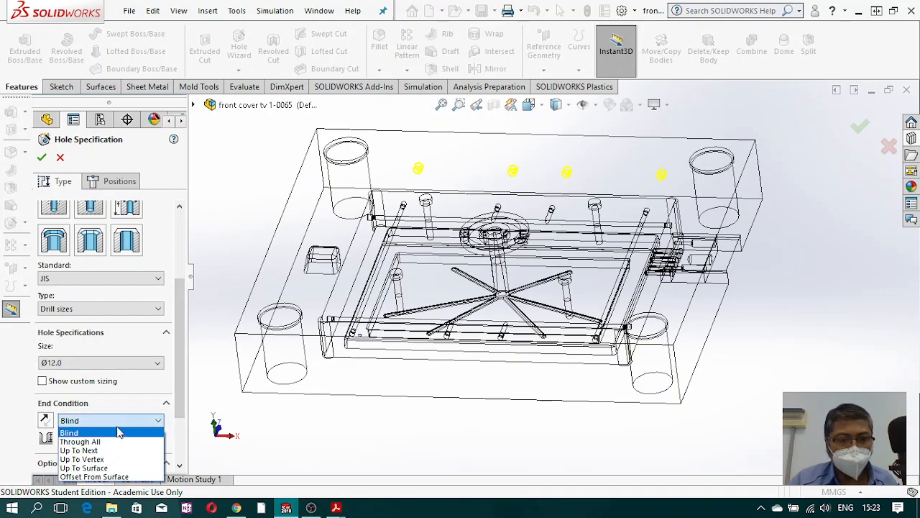
pyautogui.click(71, 438)
pyautogui.moveTo(745, 284); pyautogui.dragTo(776, 219, button='middle')
pyautogui.moveTo(668, 223); pyautogui.dragTo(643, 225, button='middle')
pyautogui.scroll(-2, 182, 364)
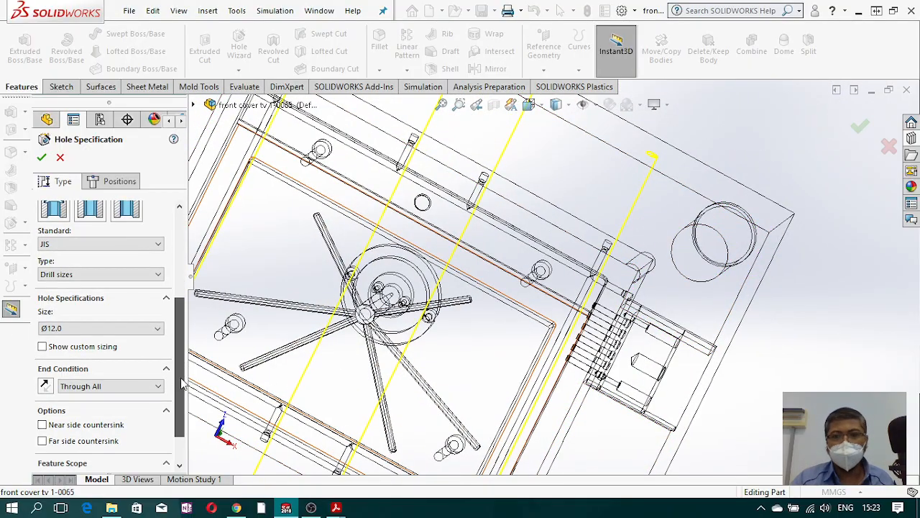
pyautogui.scroll(5, 511, 276)
pyautogui.moveTo(511, 276); pyautogui.dragTo(467, 212, button='middle')
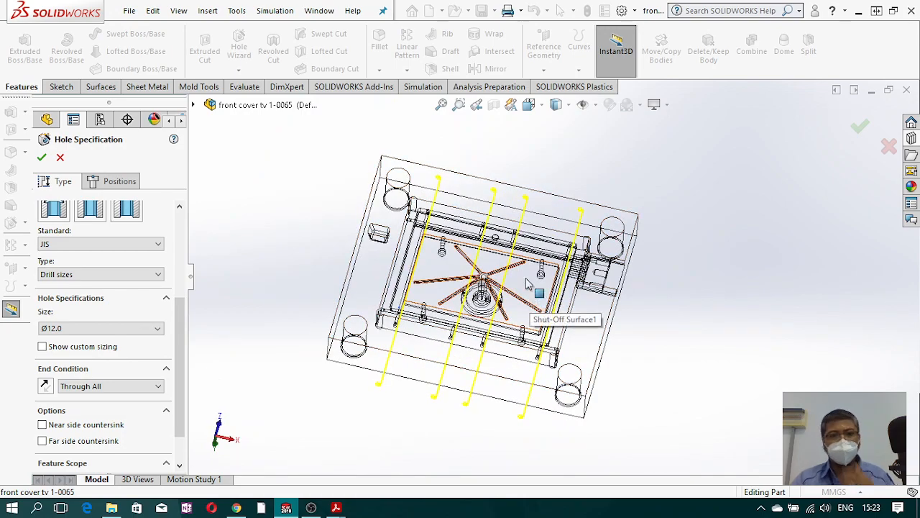
pyautogui.scroll(1, 536, 310)
pyautogui.scroll(-3, 506, 263)
pyautogui.moveTo(505, 263); pyautogui.dragTo(543, 232, button='middle')
pyautogui.scroll(2, 543, 231)
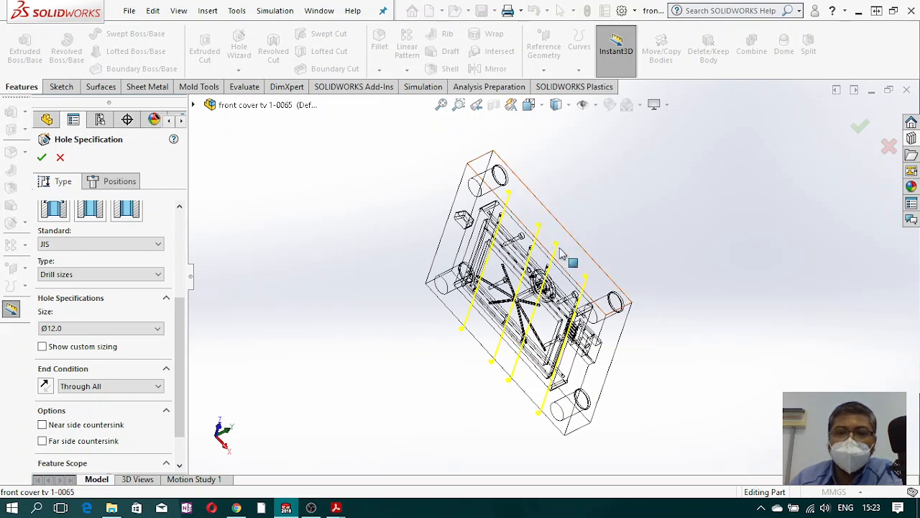
# Step: Delete the two outermost hole points on the outer plate's side face, keeping only the two middle ones
pyautogui.click(116, 181)
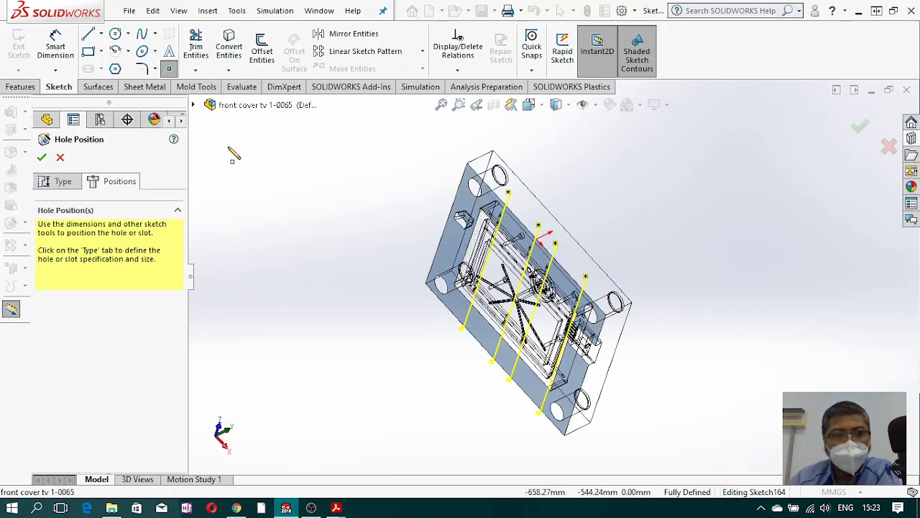
pyautogui.click(521, 210)
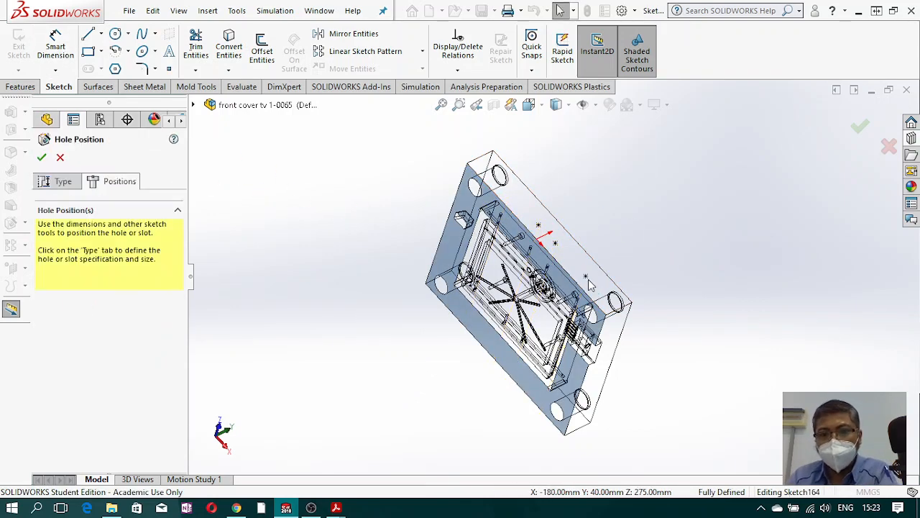
pyautogui.click(556, 245)
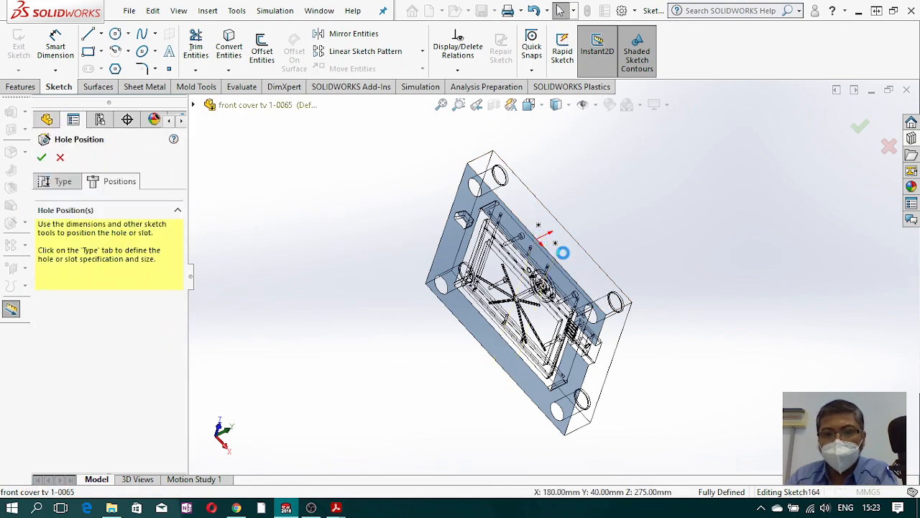
pyautogui.moveTo(650, 281); pyautogui.dragTo(446, 193, button='middle')
pyautogui.click(44, 180)
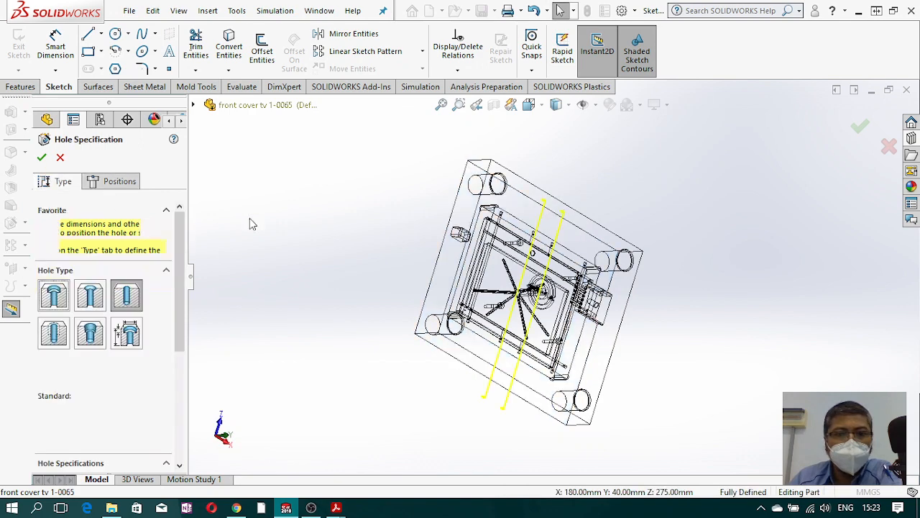
pyautogui.moveTo(653, 220); pyautogui.dragTo(507, 208, button='middle')
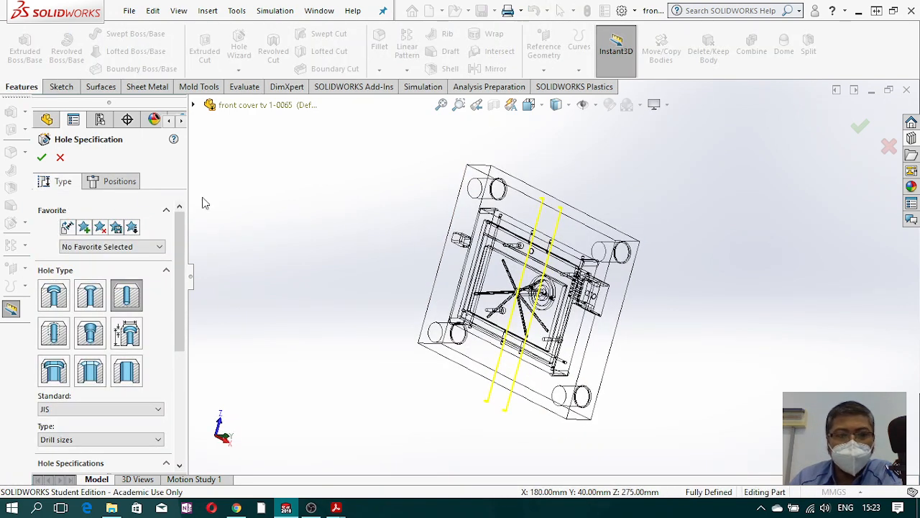
# Step: Set the hole size to Ø16.0, limit the feature scope to the outer plate without auto-select, and create the holes
pyautogui.moveTo(175, 294); pyautogui.dragTo(179, 403)
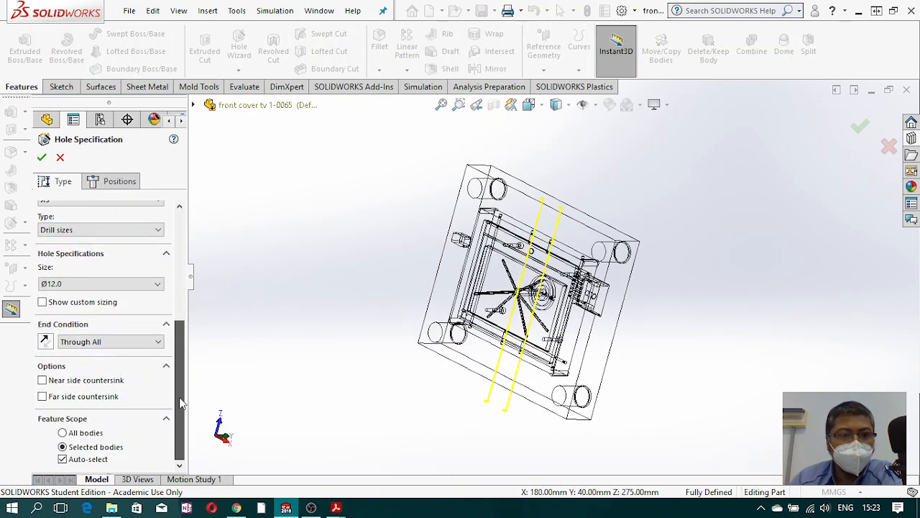
pyautogui.click(158, 285)
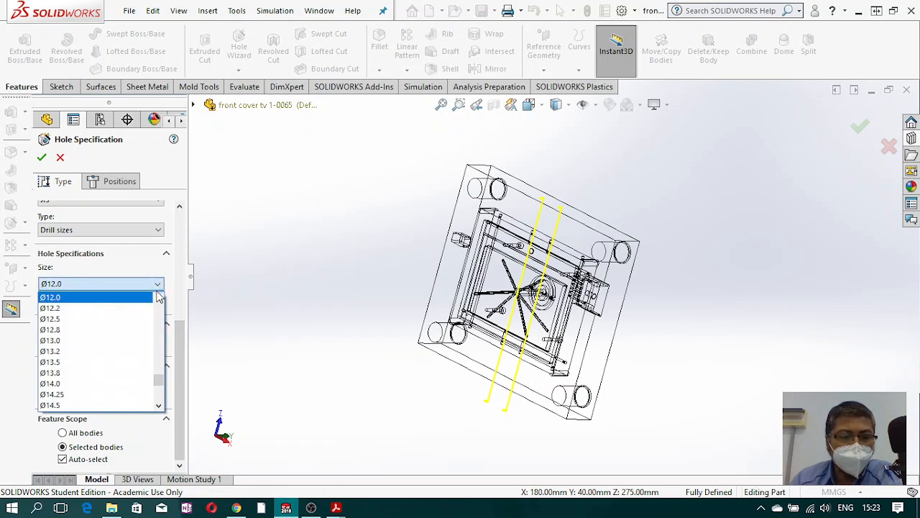
pyautogui.moveTo(159, 385); pyautogui.dragTo(161, 394)
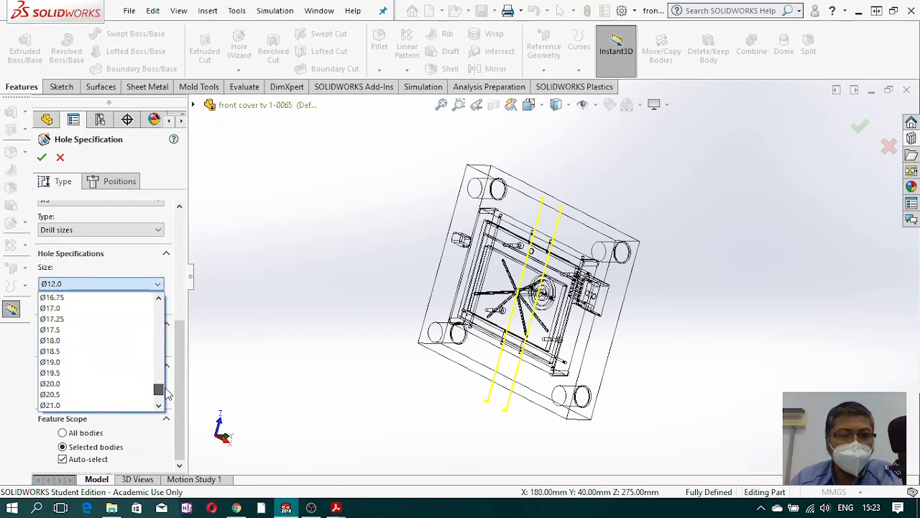
pyautogui.scroll(2, 115, 371)
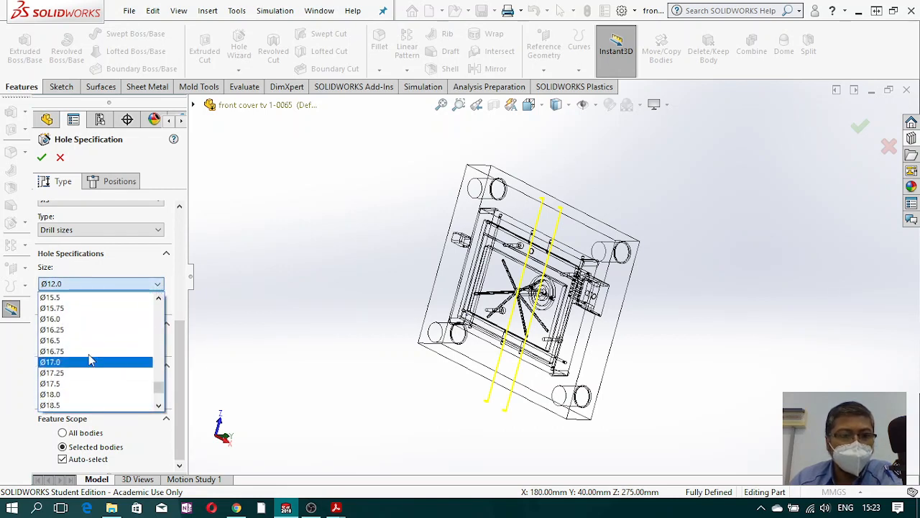
pyautogui.click(85, 327)
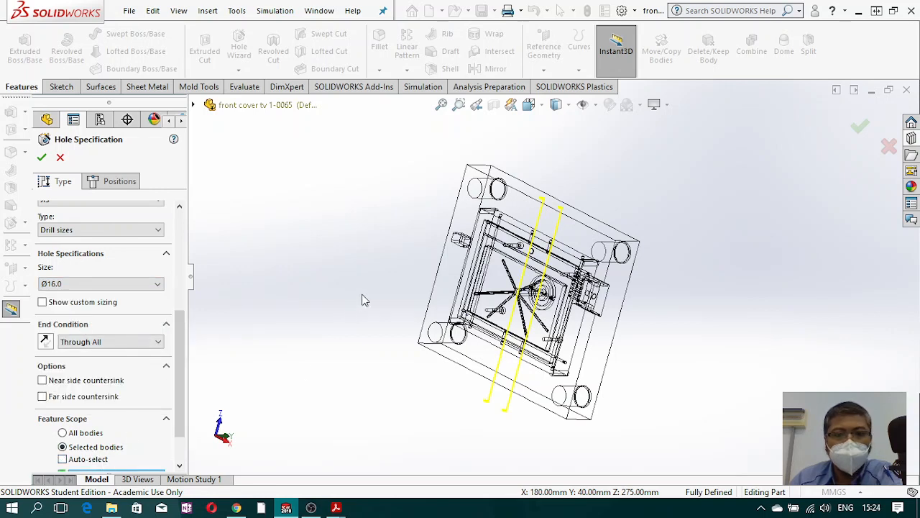
pyautogui.click(451, 276)
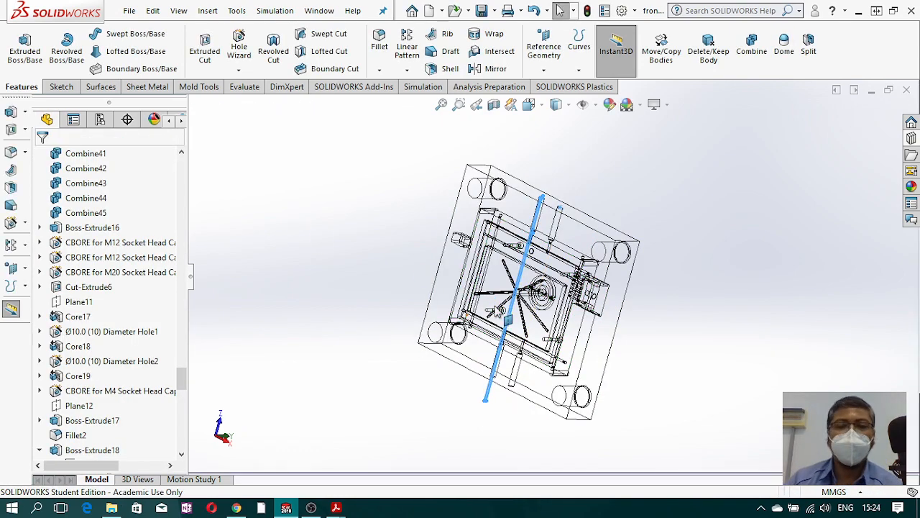
pyautogui.moveTo(524, 315); pyautogui.dragTo(536, 232, button='middle')
pyautogui.scroll(-4, 536, 230)
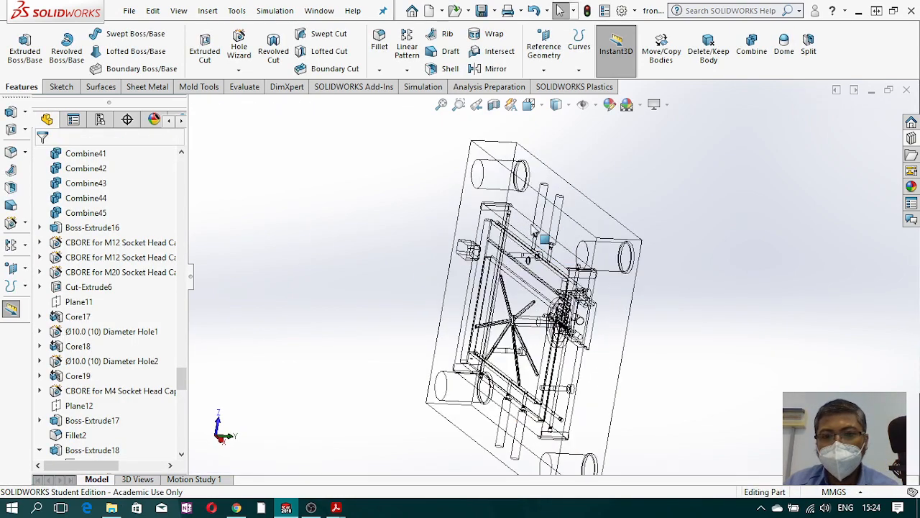
pyautogui.moveTo(523, 299); pyautogui.dragTo(491, 351, button='middle')
# Step: Switch to the 113-150.pdf catalogue in Acrobat Reader and find the M-POCL long straight joint plug among the quick-fitting joints
pyautogui.click(335, 508)
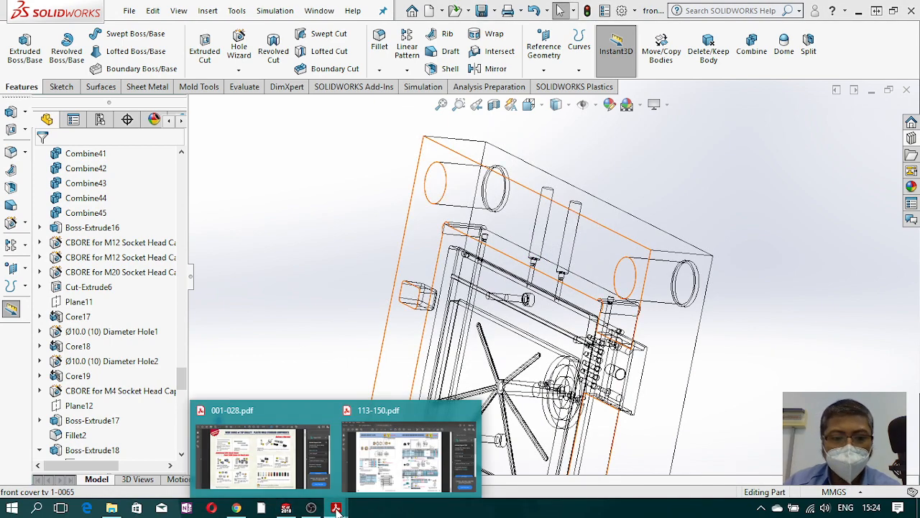
pyautogui.click(396, 455)
pyautogui.scroll(6, 486, 340)
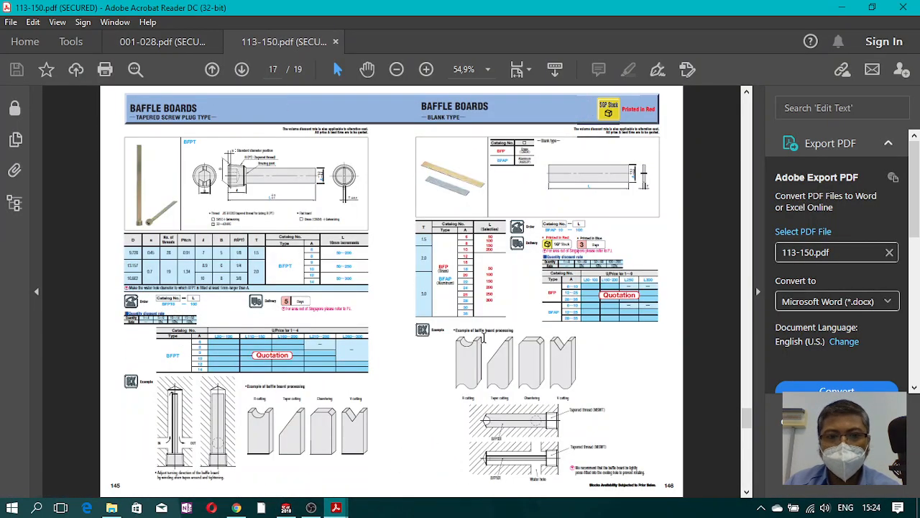
pyautogui.scroll(2, 480, 338)
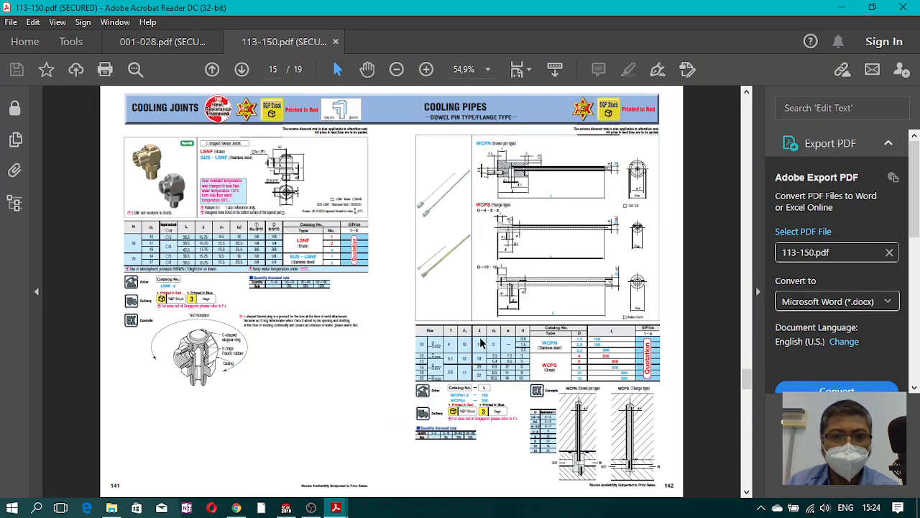
pyautogui.scroll(4, 481, 343)
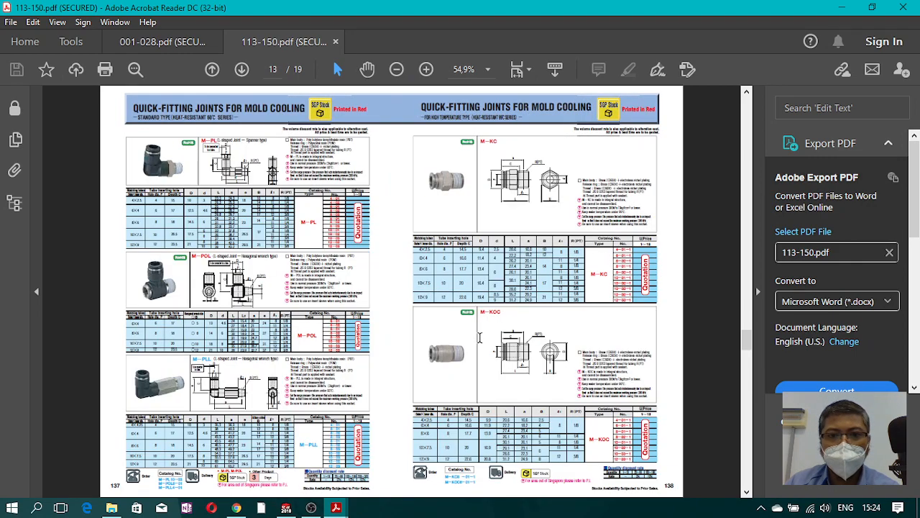
pyautogui.scroll(-4, 479, 338)
pyautogui.scroll(2, 478, 327)
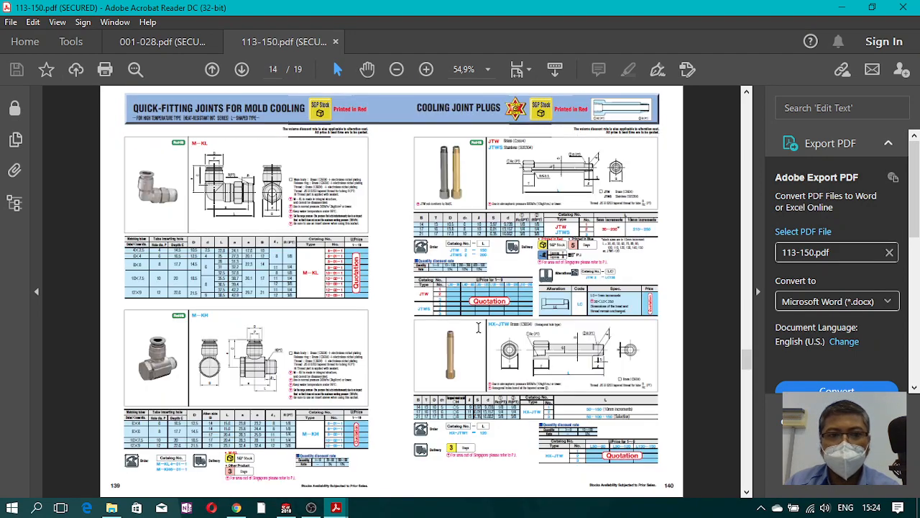
pyautogui.scroll(2, 471, 194)
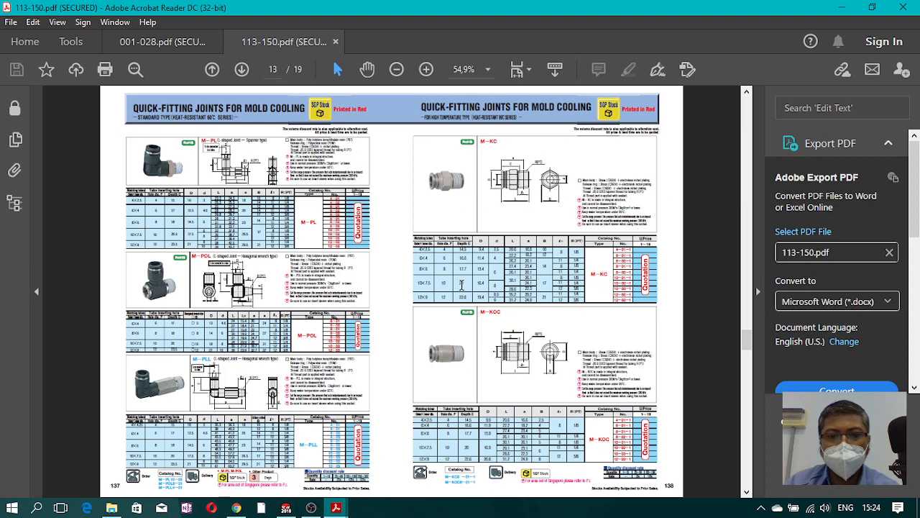
pyautogui.scroll(2, 462, 285)
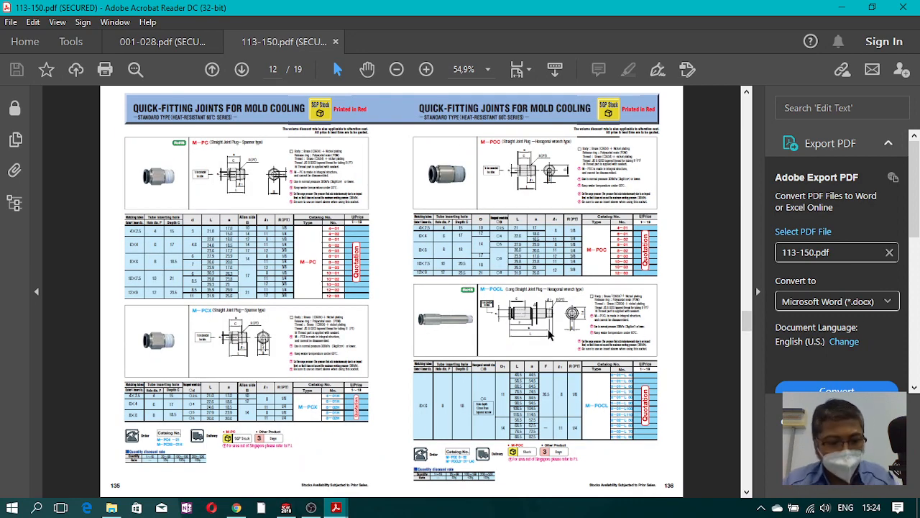
# Step: Examine the M-POCL plug's dimension drawing and size table up close
pyautogui.keyDown('ctrl'); pyautogui.scroll(8, 548, 334); pyautogui.keyUp('ctrl')
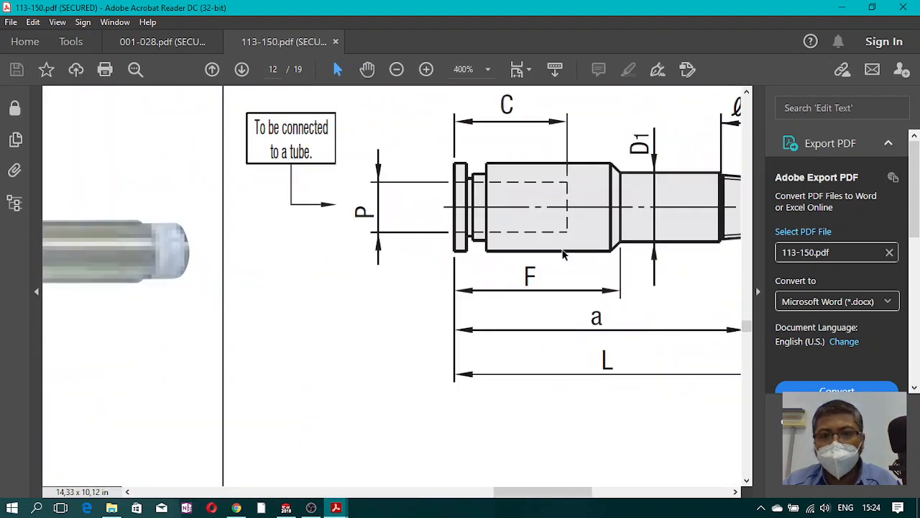
pyautogui.scroll(-1, 611, 237)
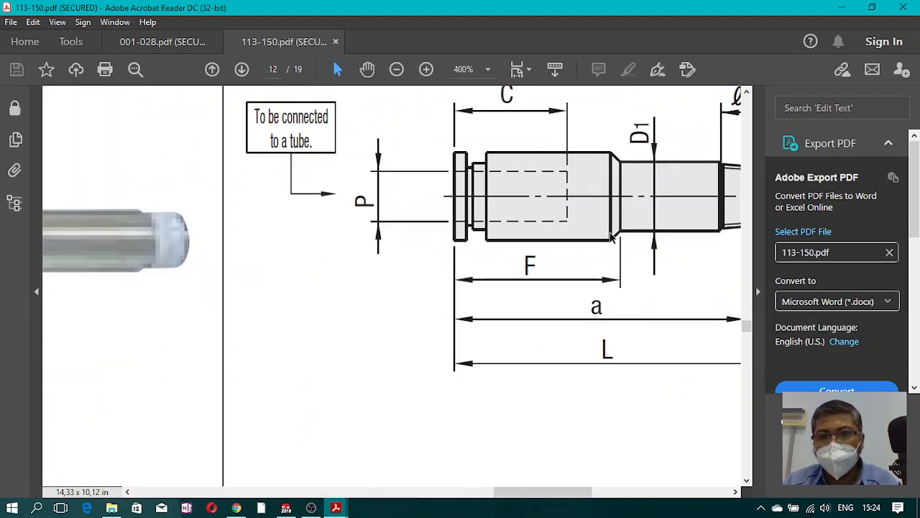
pyautogui.keyDown('ctrl'); pyautogui.scroll(-2, 611, 238); pyautogui.keyUp('ctrl')
pyautogui.keyDown('ctrl'); pyautogui.scroll(-1, 712, 224); pyautogui.keyUp('ctrl')
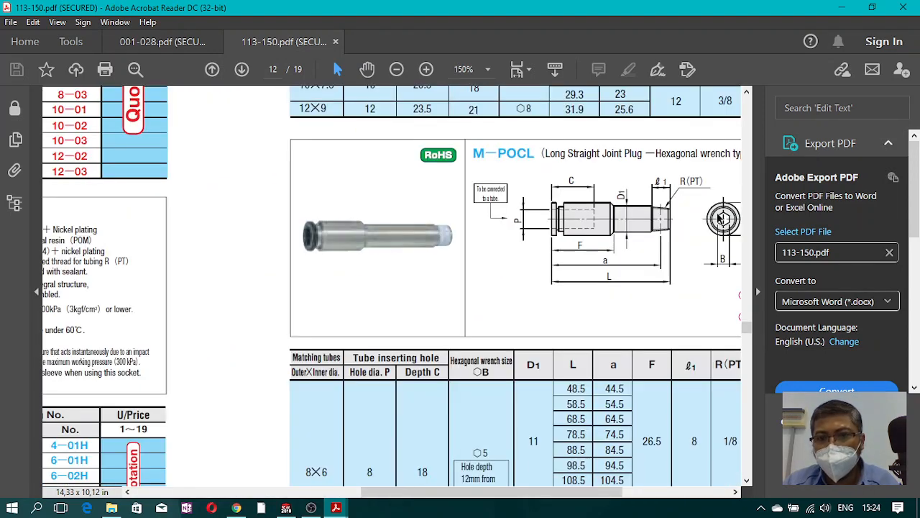
pyautogui.keyDown('ctrl'); pyautogui.scroll(-1, 715, 223); pyautogui.keyUp('ctrl')
pyautogui.moveTo(565, 495); pyautogui.dragTo(615, 495)
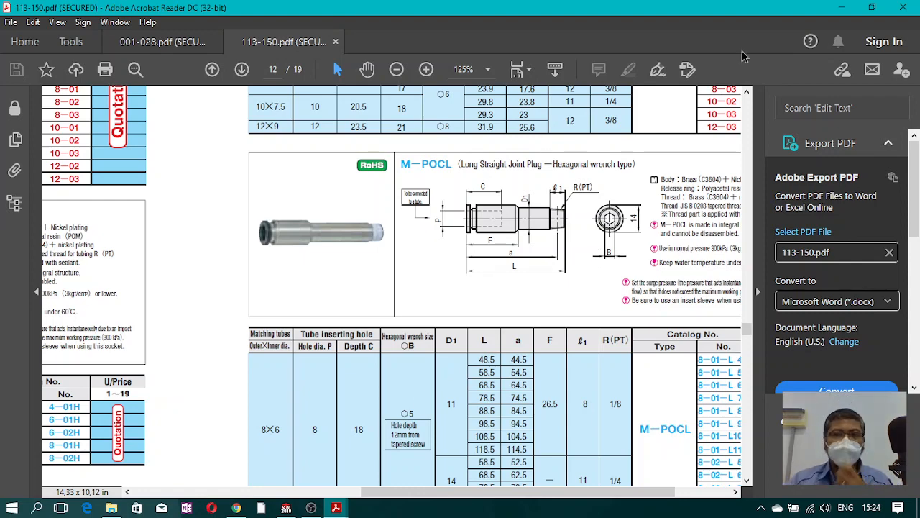
# Step: Switch back to SOLIDWORKS and display the outer plate as shaded with edges
pyautogui.click(843, 8)
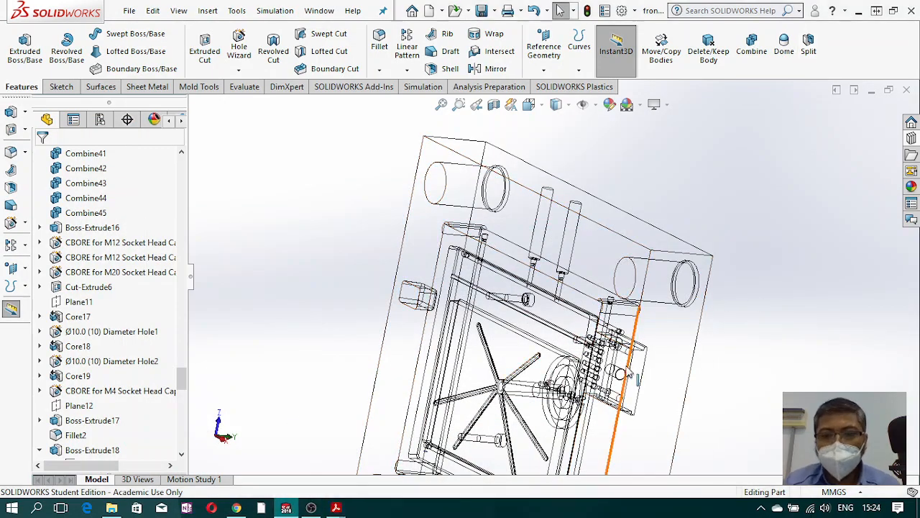
pyautogui.moveTo(624, 370); pyautogui.dragTo(647, 344, button='middle')
pyautogui.scroll(5, 647, 343)
pyautogui.moveTo(579, 380); pyautogui.dragTo(595, 297, button='middle')
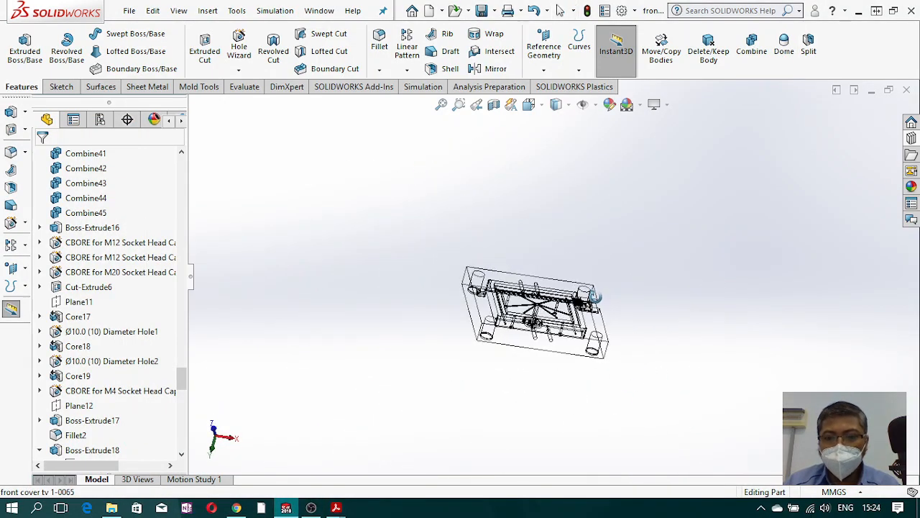
pyautogui.moveTo(524, 331); pyautogui.dragTo(518, 386, button='middle')
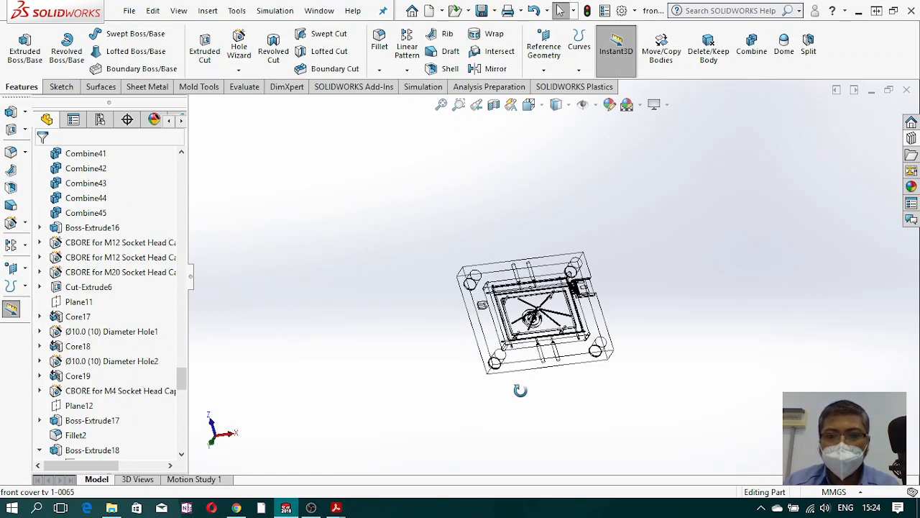
pyautogui.click(568, 106)
pyautogui.click(559, 128)
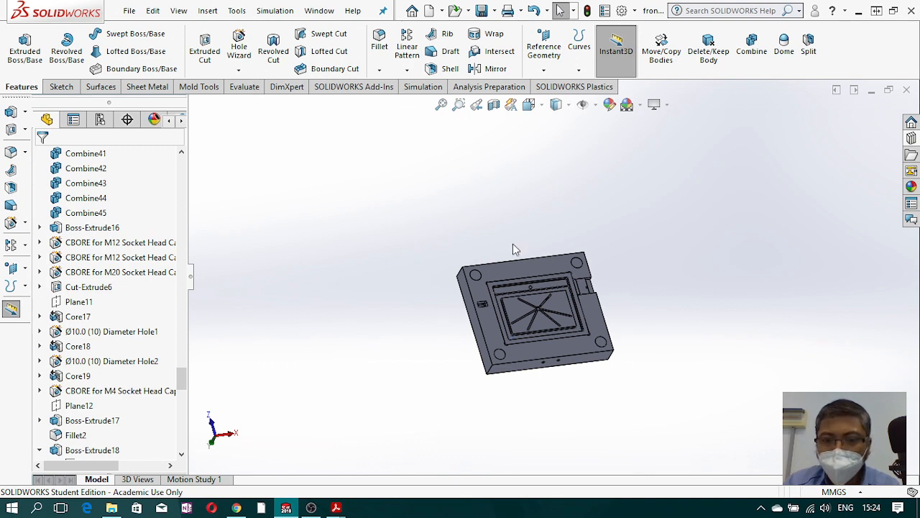
# Step: Examine the shaded outer plate and its Ø16 side holes from several angles
pyautogui.moveTo(513, 243)
pyautogui.mouseDown(button='middle')
pyautogui.moveTo(497, 171)
pyautogui.moveTo(479, 208)
pyautogui.moveTo(462, 206)
pyautogui.moveTo(474, 215)
pyautogui.mouseUp(button='middle')
pyautogui.moveTo(593, 394); pyautogui.dragTo(579, 204, button='middle')
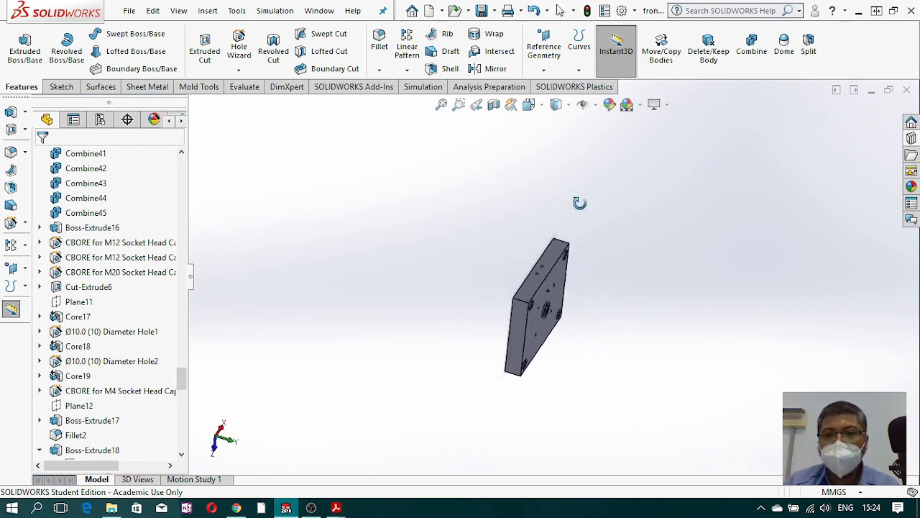
pyautogui.scroll(-4, 532, 269)
pyautogui.moveTo(530, 272); pyautogui.dragTo(553, 238, button='middle')
pyautogui.moveTo(550, 225); pyautogui.dragTo(548, 228, button='middle')
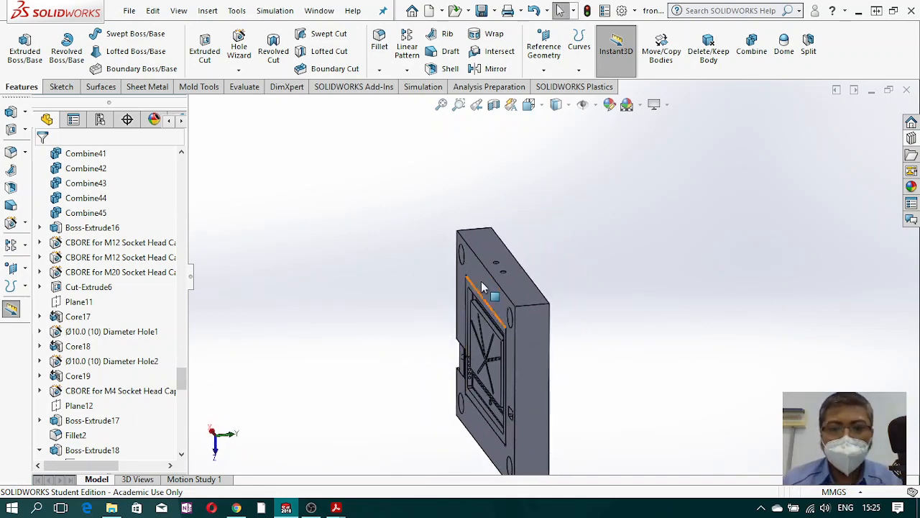
pyautogui.scroll(3, 483, 288)
pyautogui.moveTo(499, 324); pyautogui.dragTo(493, 366, button='middle')
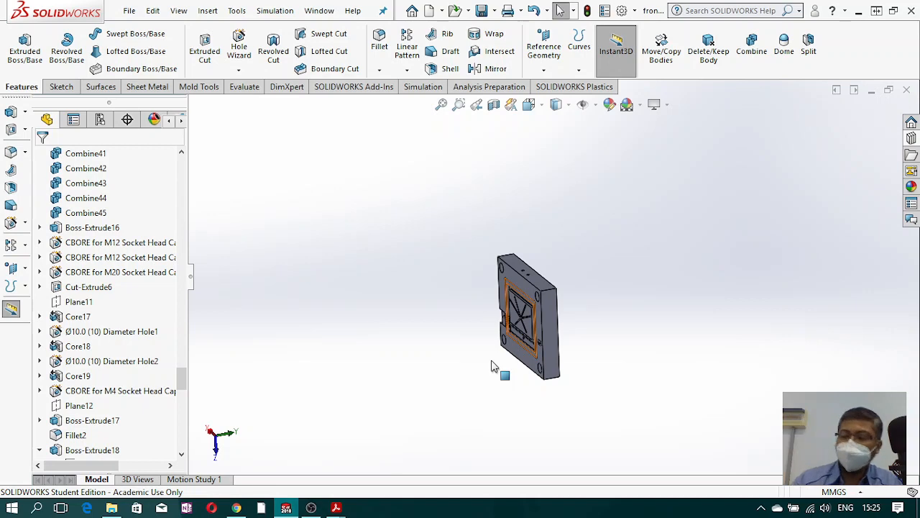
pyautogui.moveTo(424, 307); pyautogui.dragTo(543, 368, button='middle')
# Step: Show the hidden solid bodies from the first CBORE for M4 body after Parting Line1 through the last hidden CBORE for M6 body
pyautogui.moveTo(182, 380); pyautogui.dragTo(182, 216)
pyautogui.rightClick(111, 302)
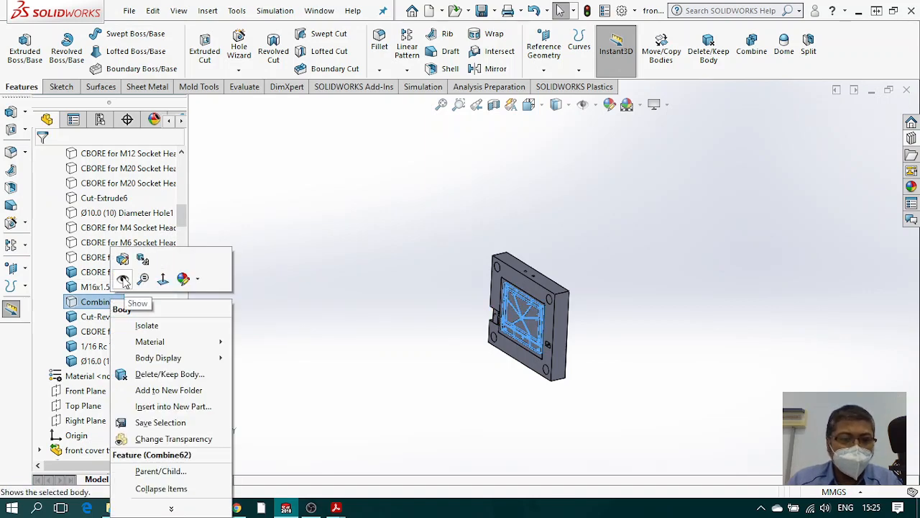
pyautogui.click(396, 336)
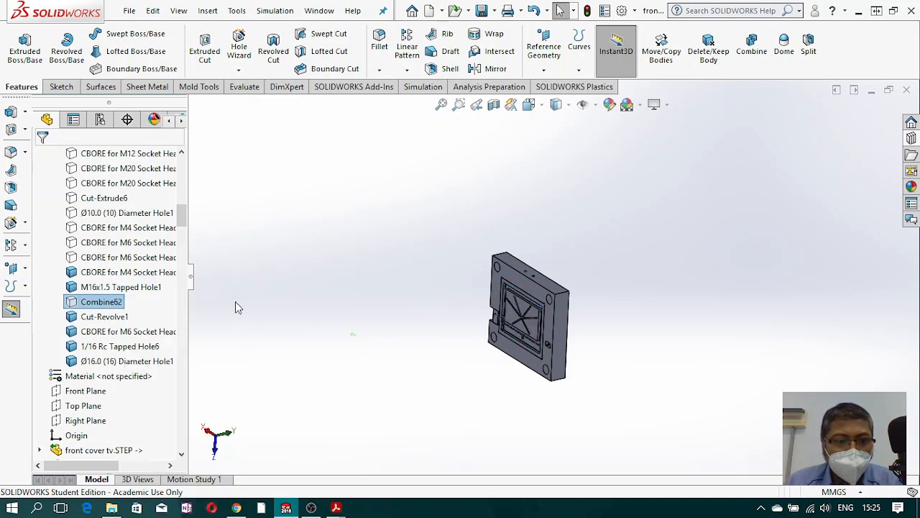
pyautogui.click(120, 259)
pyautogui.scroll(15, 120, 262)
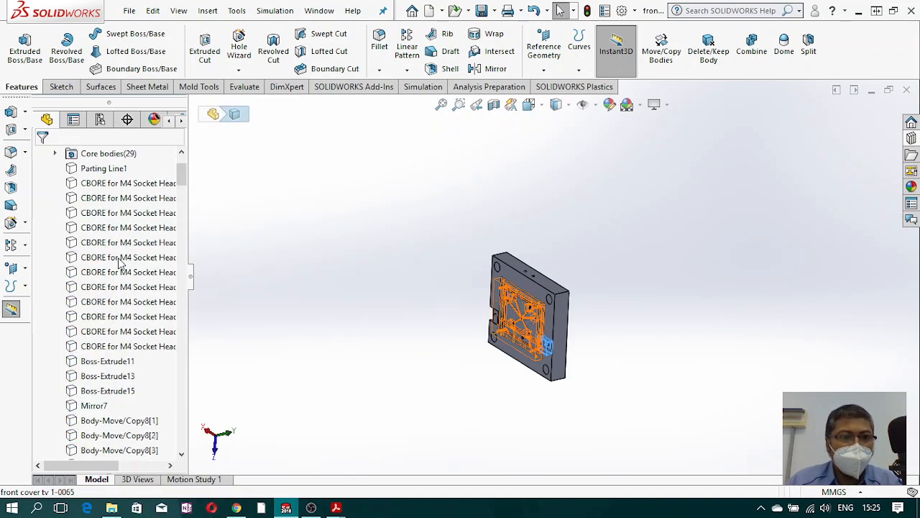
pyautogui.scroll(-2, 119, 263)
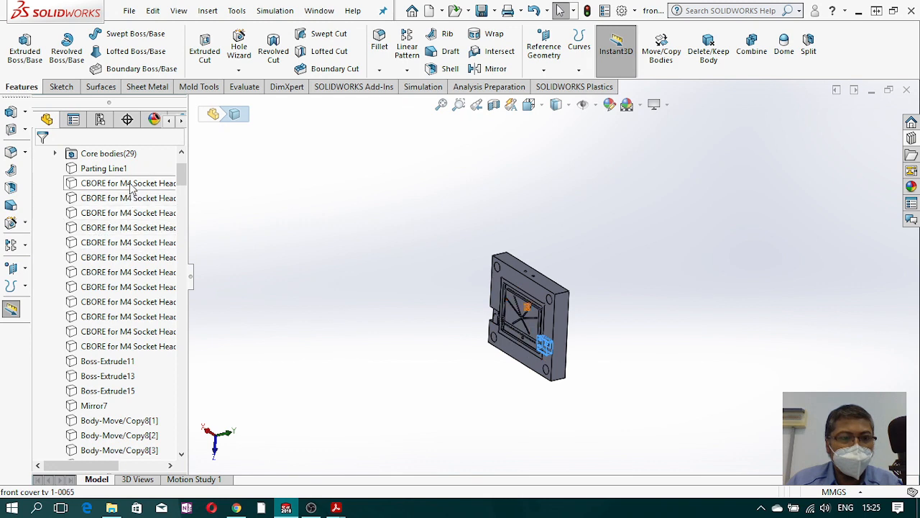
pyautogui.click(132, 184)
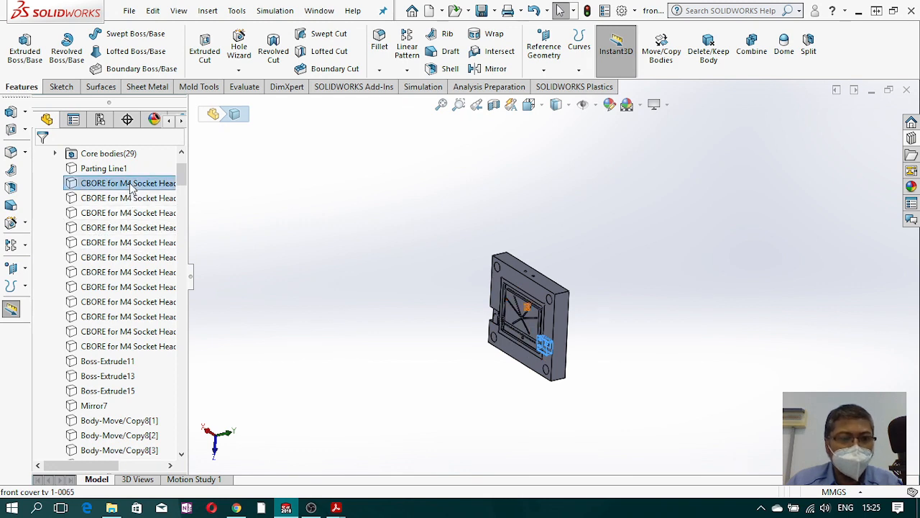
pyautogui.keyDown('shift'); pyautogui.click(132, 185); pyautogui.keyUp('shift')
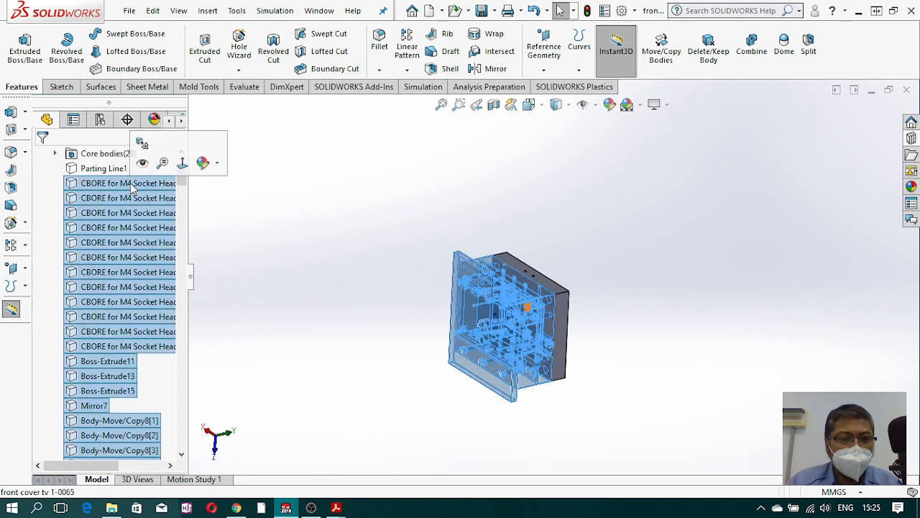
pyautogui.click(273, 232)
# Step: Show the hidden bodies in the Core bodies folder, from Chamfer1 through the last CBORE for M4 body
pyautogui.click(57, 154)
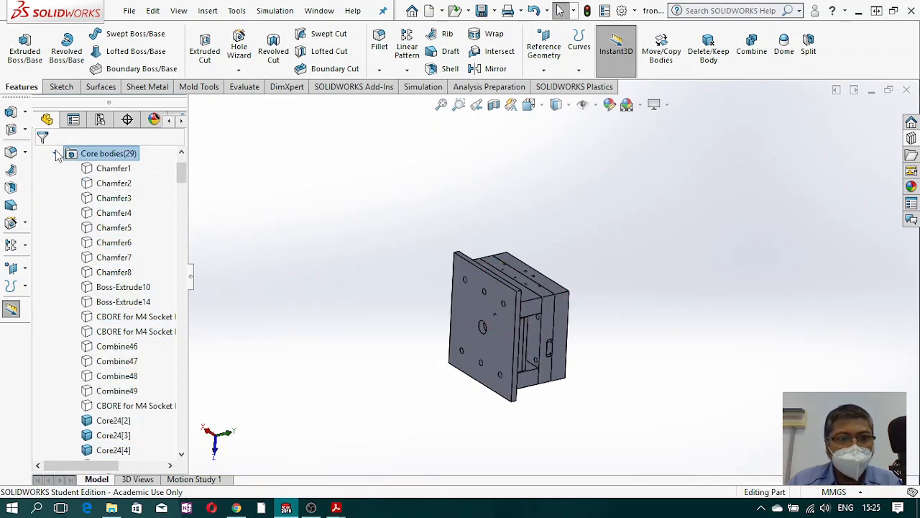
pyautogui.click(108, 169)
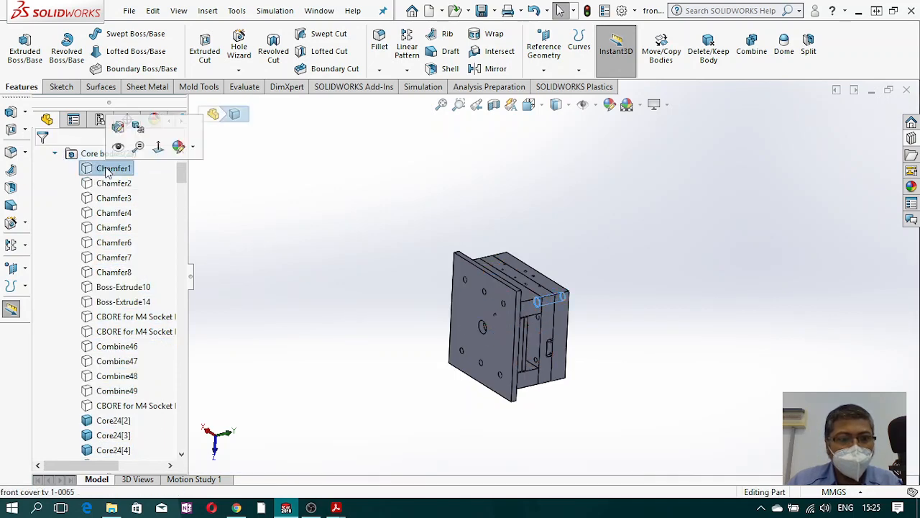
pyautogui.keyDown('shift'); pyautogui.click(122, 406); pyautogui.keyUp('shift')
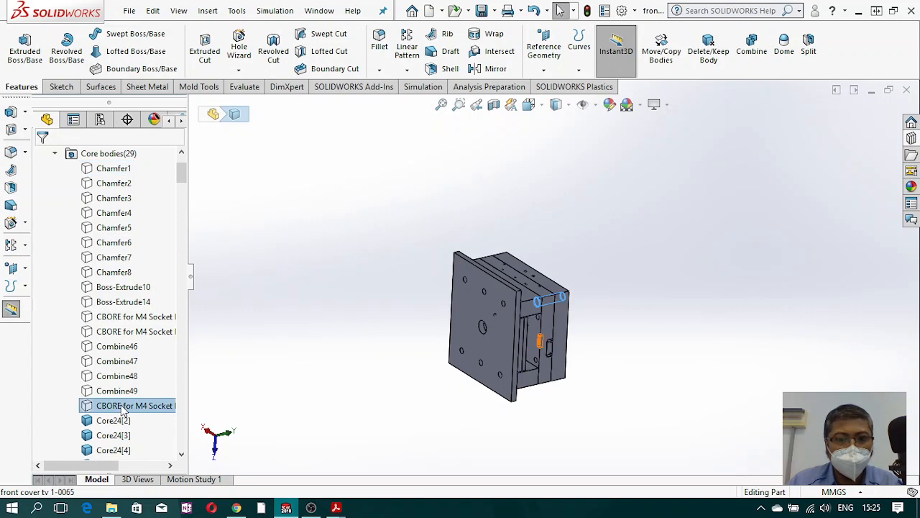
pyautogui.click(273, 216)
# Step: Check in the model which bodies Parting Line1 and Combine62 are, leaving both hidden
pyautogui.moveTo(182, 175); pyautogui.dragTo(184, 196)
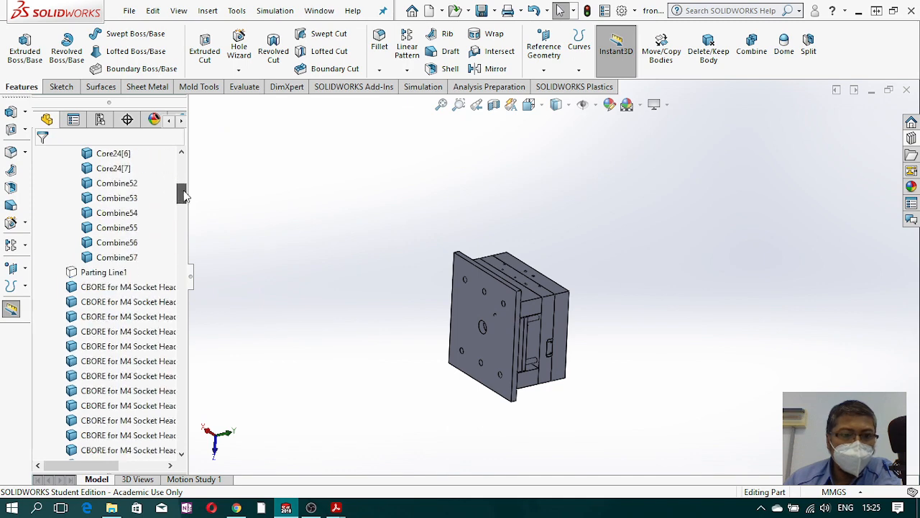
pyautogui.click(104, 274)
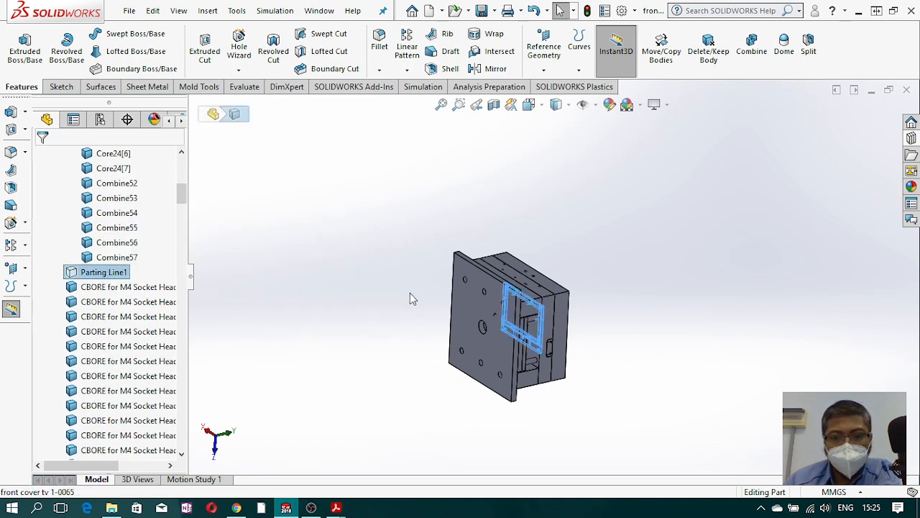
pyautogui.click(324, 300)
pyautogui.moveTo(182, 201); pyautogui.dragTo(181, 233)
pyautogui.click(101, 346)
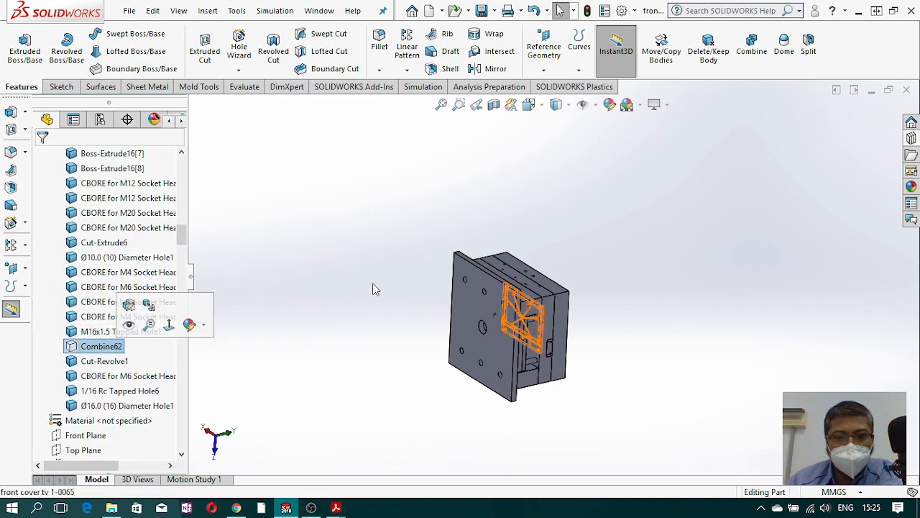
pyautogui.click(668, 336)
# Step: Examine the locating ring and the surrounding screw holes on the outer plate's front face
pyautogui.moveTo(573, 320); pyautogui.dragTo(539, 290, button='middle')
pyautogui.scroll(-2, 517, 308)
pyautogui.scroll(-4, 570, 295)
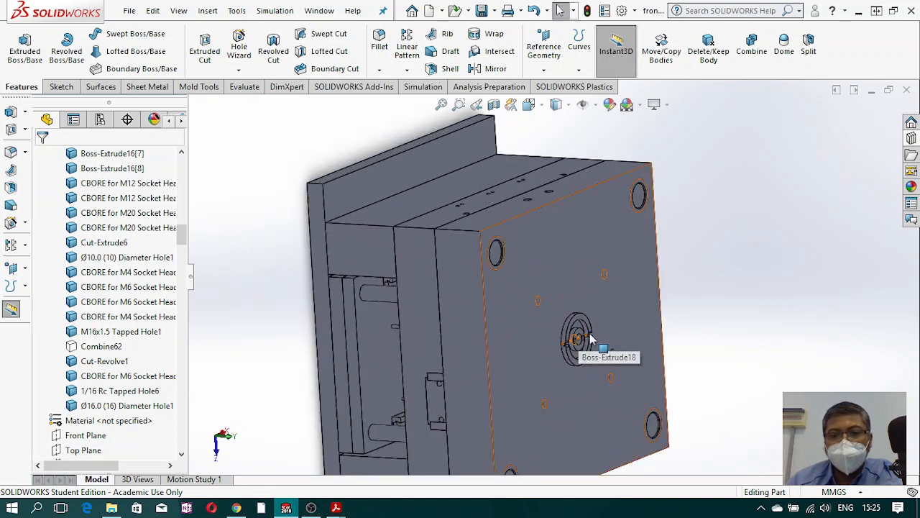
pyautogui.scroll(3, 581, 323)
pyautogui.scroll(-6, 573, 328)
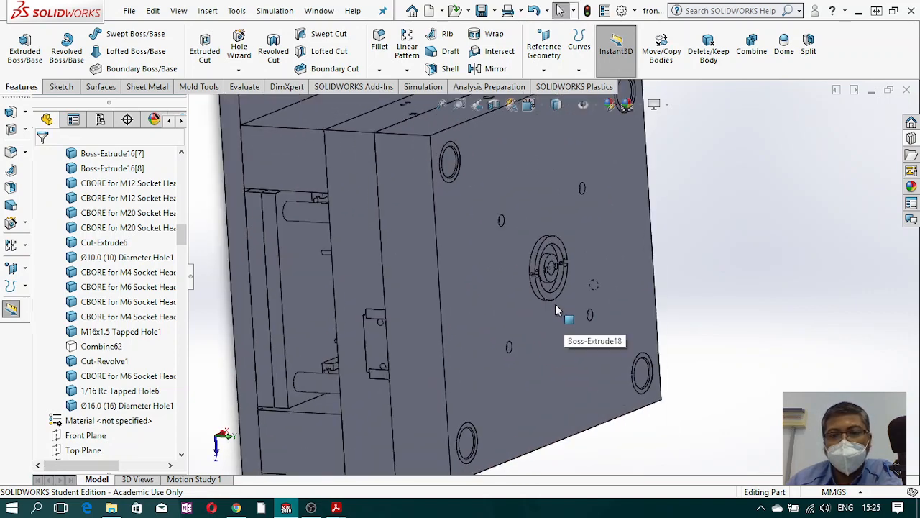
pyautogui.scroll(6, 529, 264)
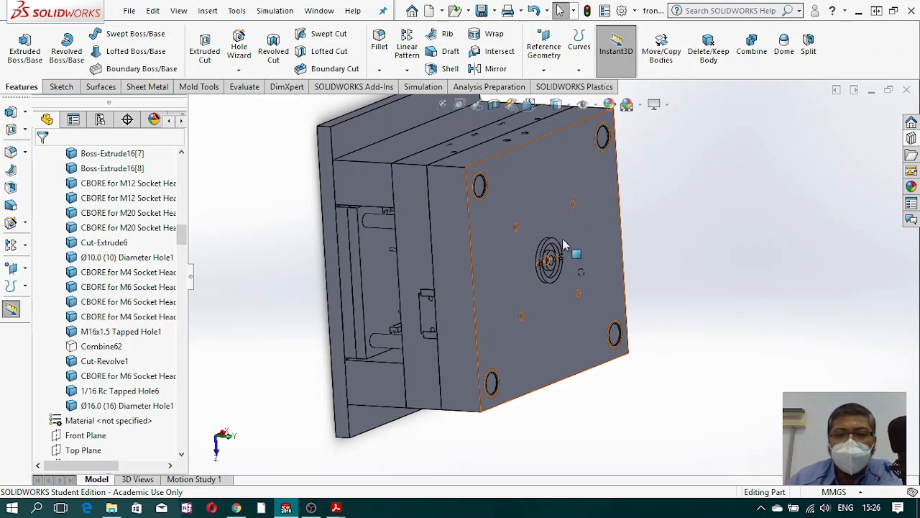
pyautogui.scroll(-3, 553, 265)
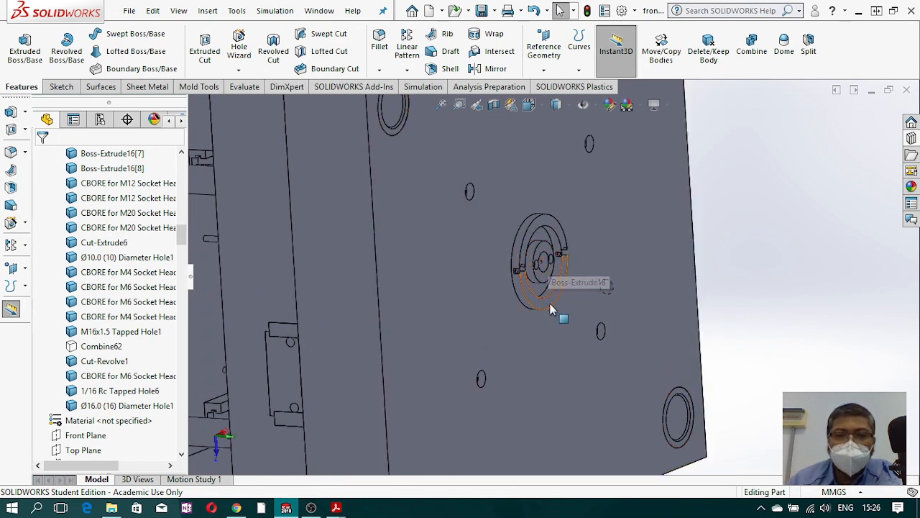
pyautogui.scroll(3, 550, 304)
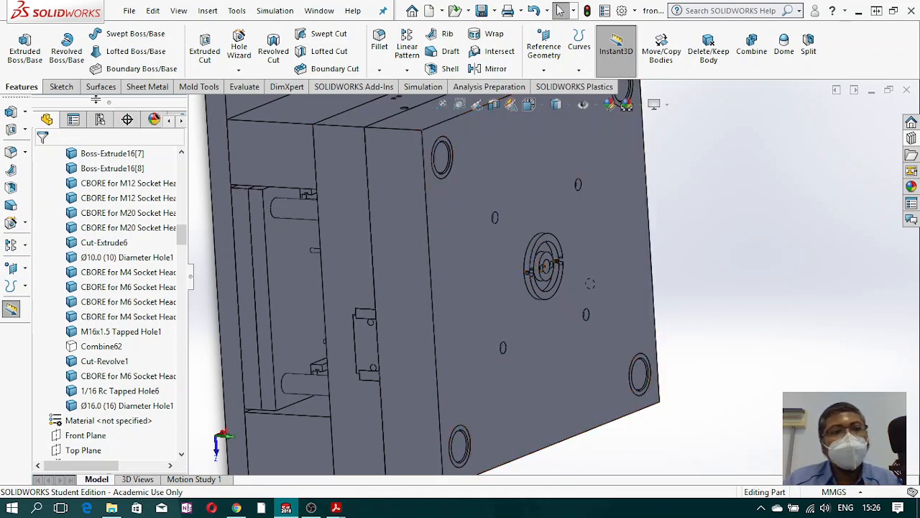
# Step: Move the locating ring body about 271.37 mm along Y, out of the outer plate, without making a copy
pyautogui.click(667, 58)
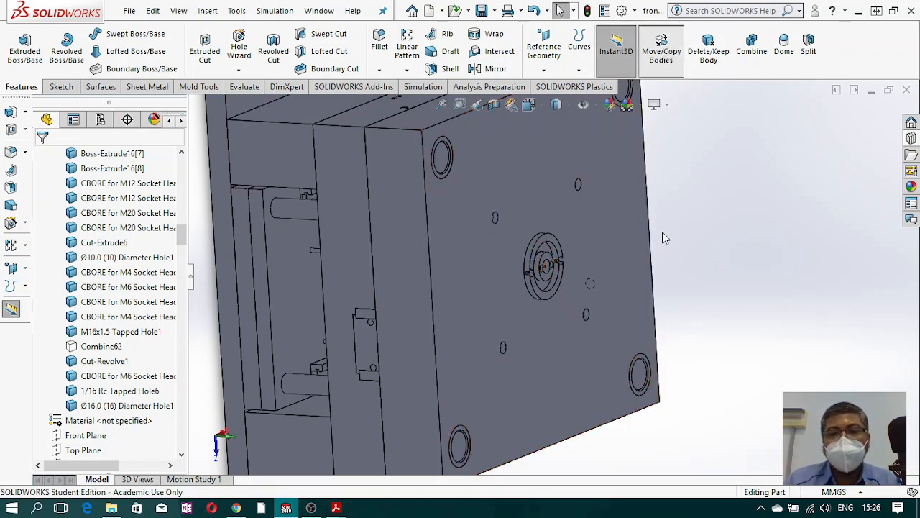
pyautogui.scroll(1, 556, 260)
pyautogui.scroll(-2, 552, 257)
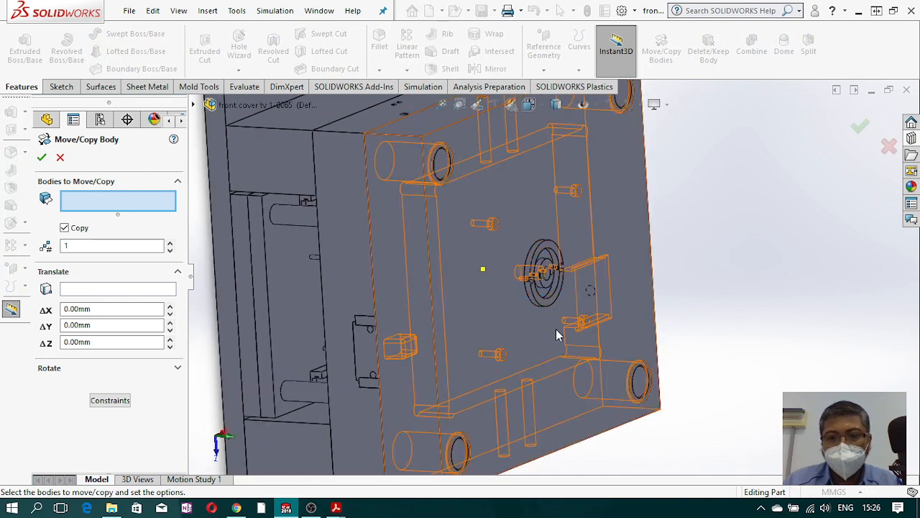
pyautogui.click(550, 248)
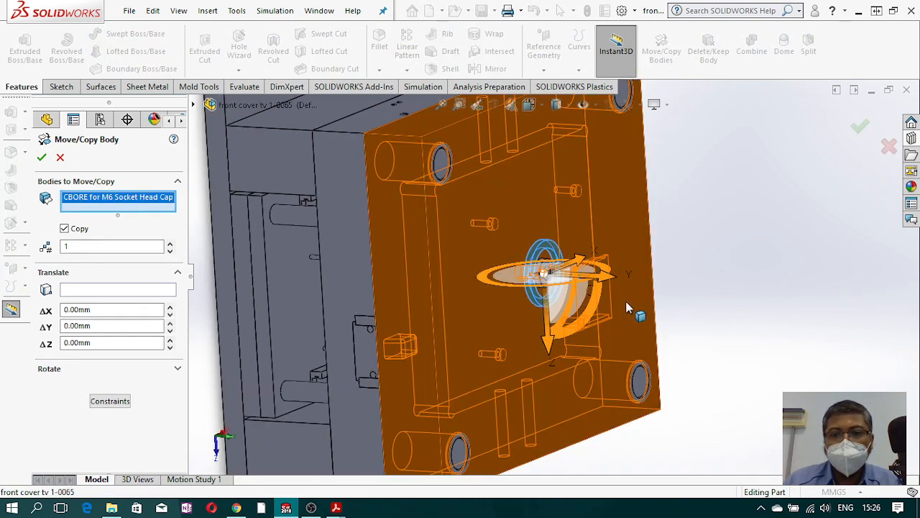
pyautogui.scroll(2, 625, 301)
pyautogui.moveTo(608, 276); pyautogui.dragTo(751, 302)
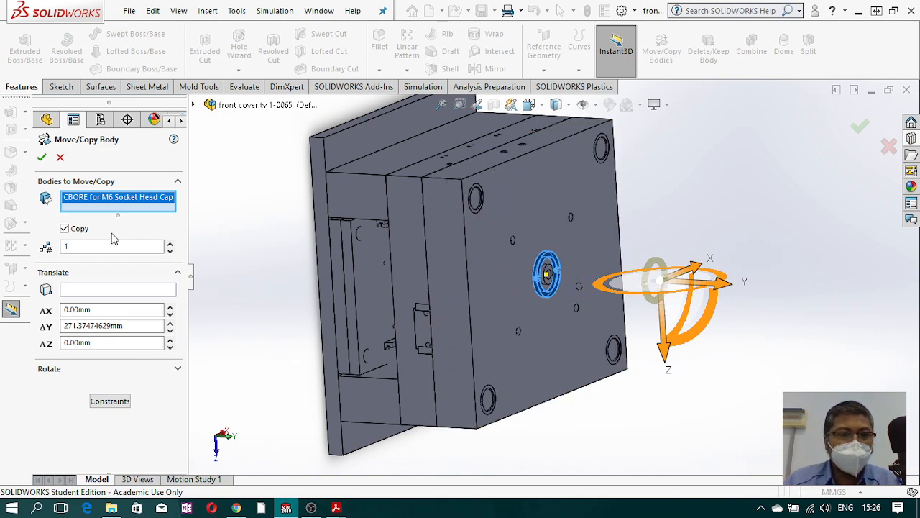
pyautogui.click(64, 230)
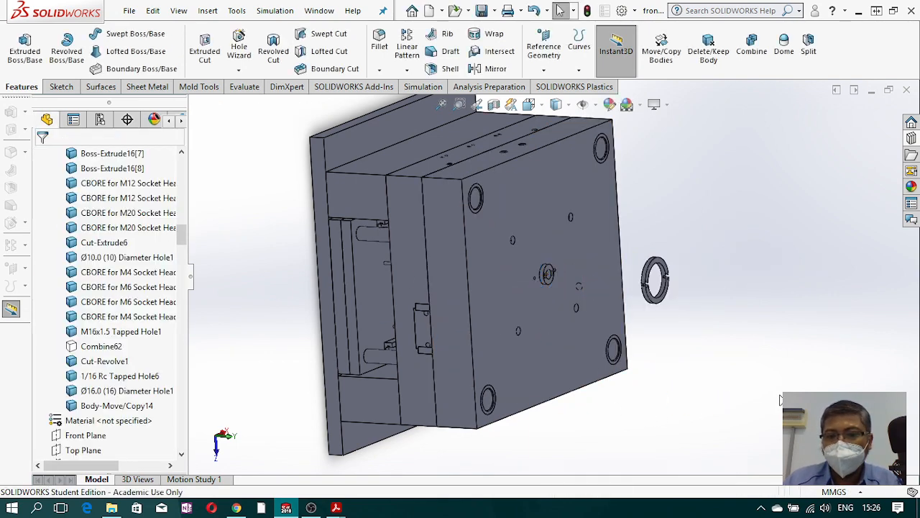
# Step: Start a sketch on the outer plate's front face and draw a circle of about 7.5 mm radius centred on the small hole at X -44
pyautogui.scroll(-4, 535, 278)
pyautogui.moveTo(534, 277); pyautogui.dragTo(809, 323, button='middle')
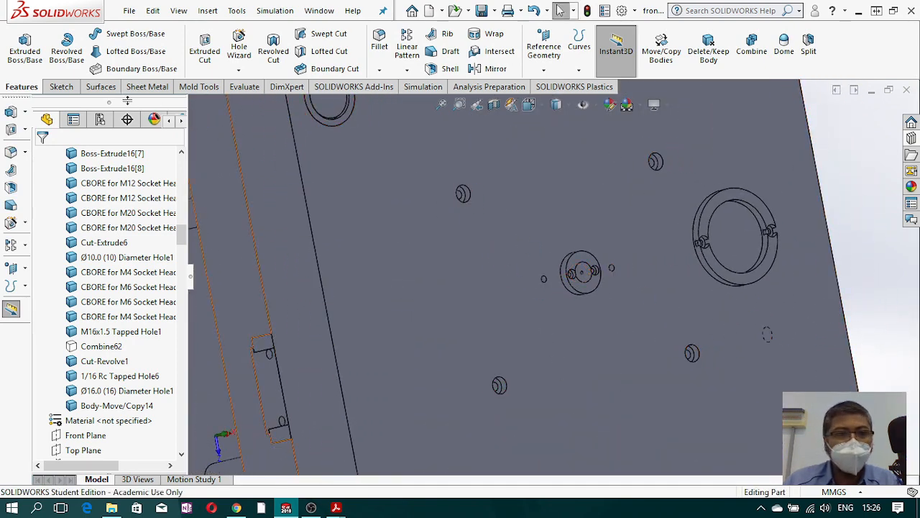
pyautogui.click(61, 86)
pyautogui.click(18, 38)
pyautogui.click(487, 294)
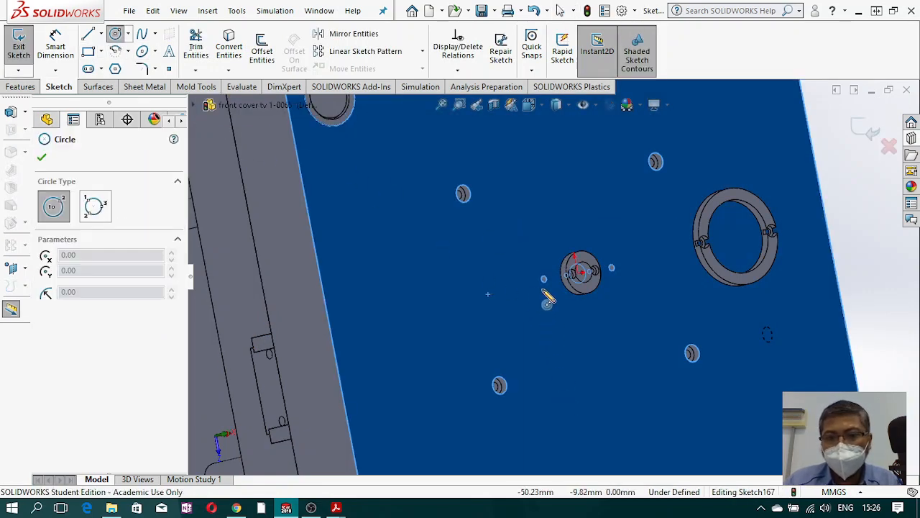
pyautogui.scroll(-3, 553, 293)
pyautogui.scroll(-5, 554, 283)
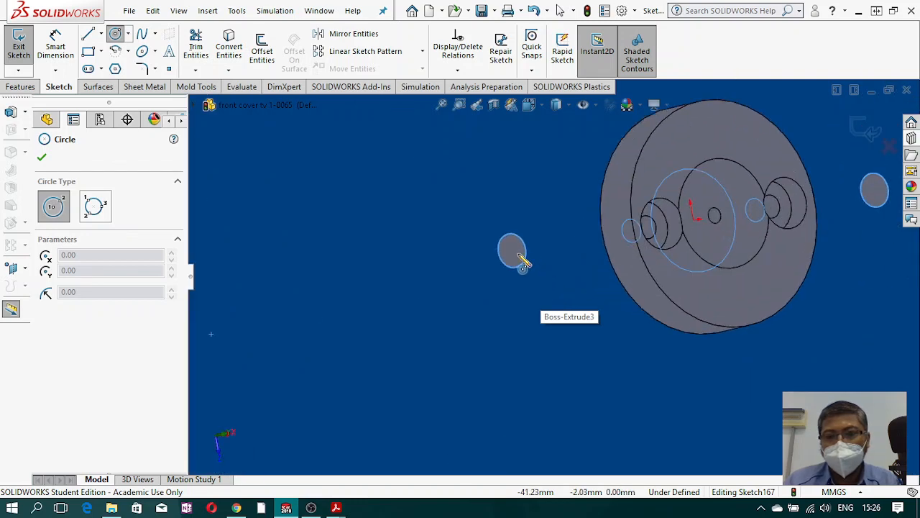
pyautogui.scroll(4, 516, 260)
pyautogui.scroll(-2, 529, 274)
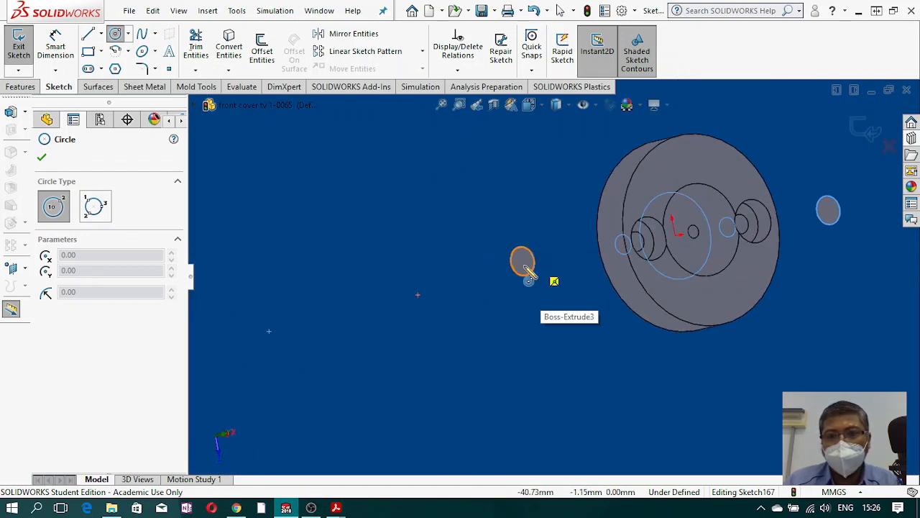
pyautogui.click(523, 262)
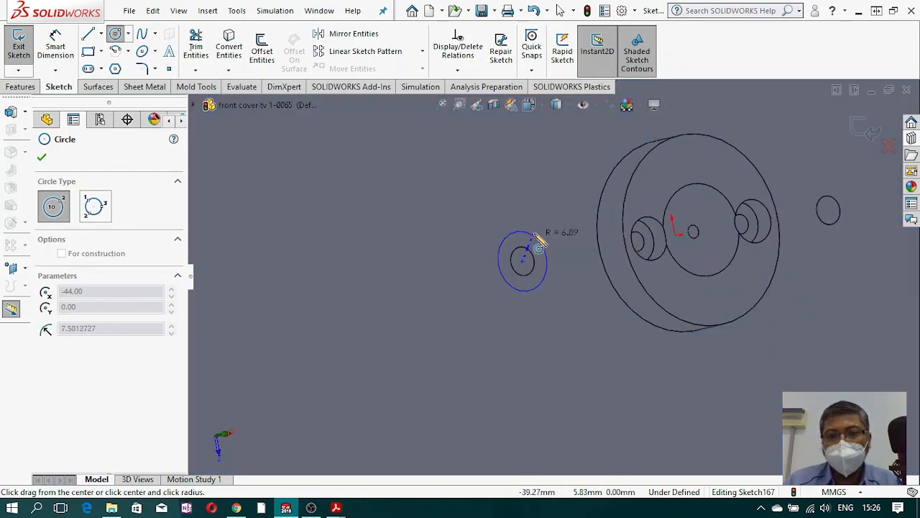
pyautogui.click(541, 240)
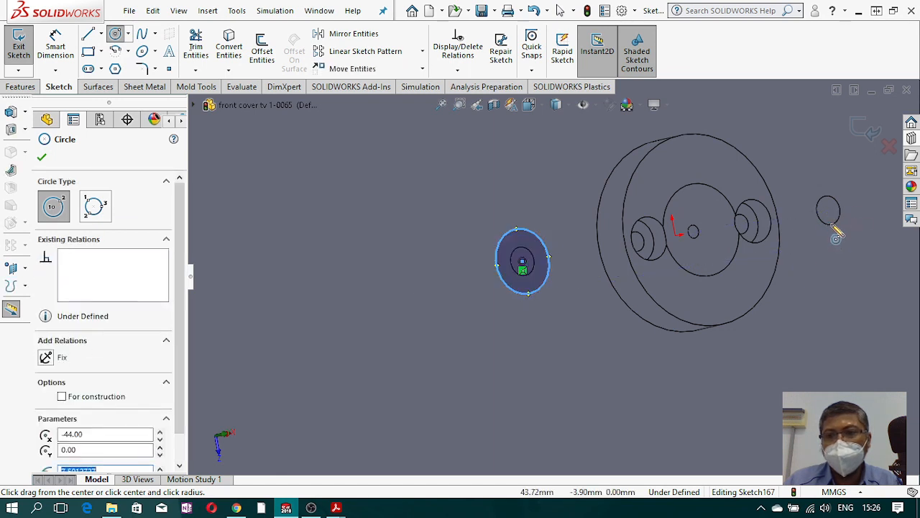
# Step: Draw a circle of about 6.5 mm radius centred on the small hole at X 44 in the same sketch
pyautogui.click(828, 210)
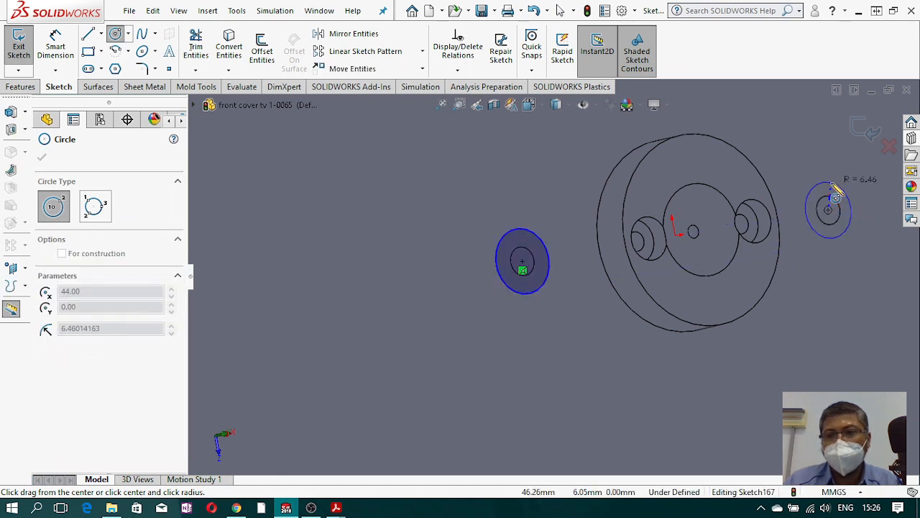
pyautogui.click(843, 184)
# Step: Show the model in wireframe and set up a blind boss extrusion of both circles, reversed into the outer plate, 20 mm deep
pyautogui.click(22, 86)
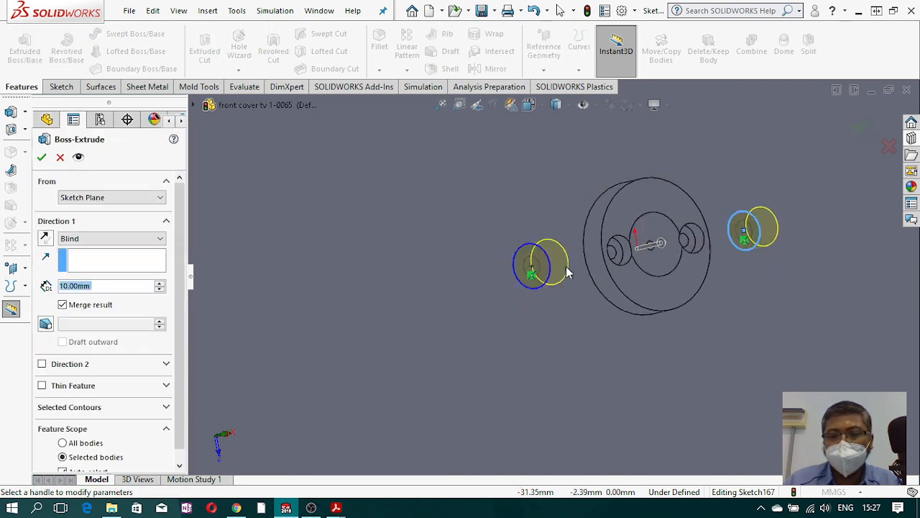
pyautogui.scroll(1, 568, 271)
pyautogui.moveTo(579, 269); pyautogui.dragTo(607, 262, button='middle')
pyautogui.scroll(-1, 606, 263)
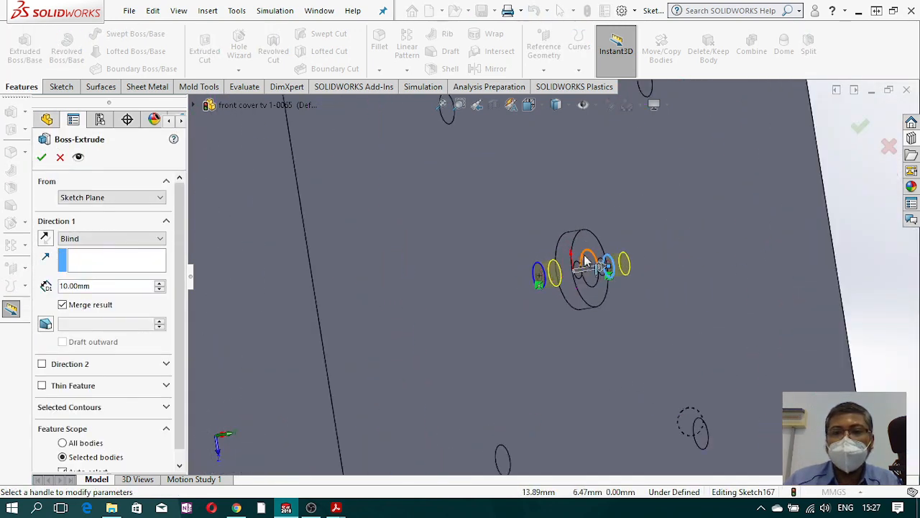
pyautogui.scroll(1, 585, 257)
pyautogui.click(557, 105)
pyautogui.click(557, 200)
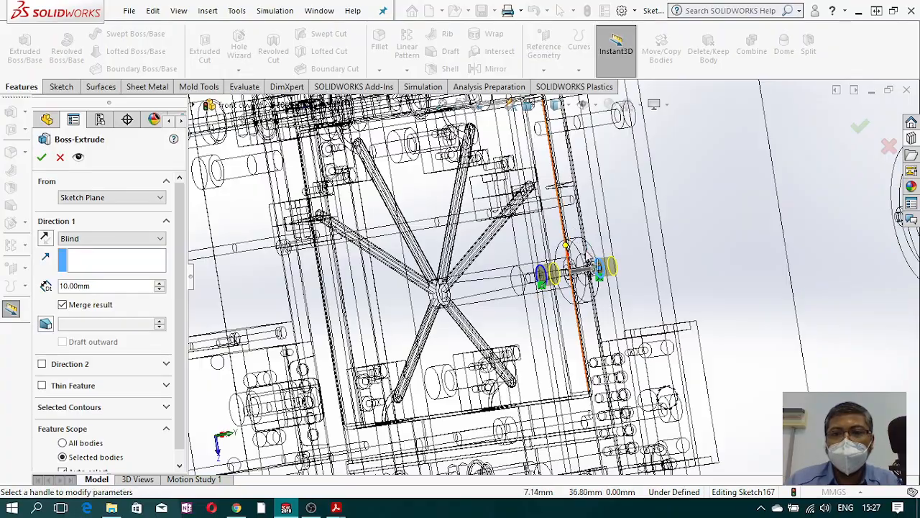
pyautogui.moveTo(604, 288); pyautogui.dragTo(352, 305, button='middle')
pyautogui.scroll(1, 475, 278)
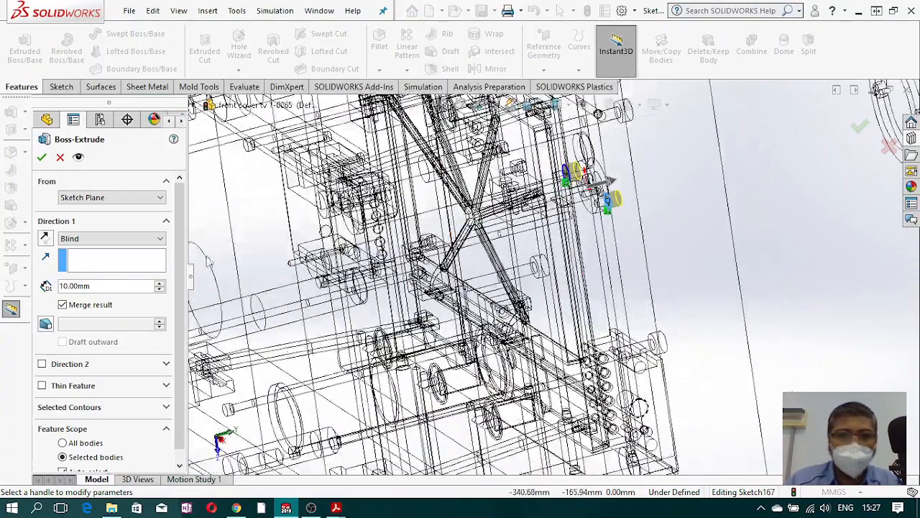
pyautogui.click(45, 239)
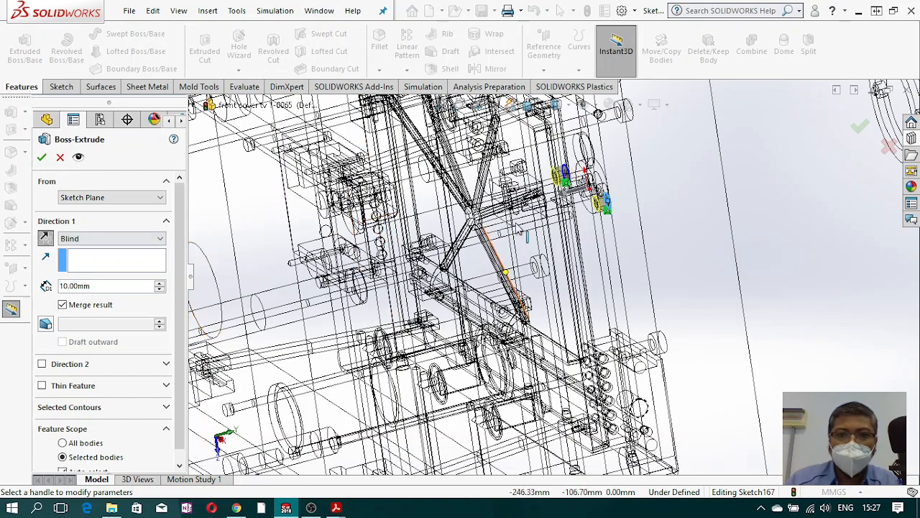
pyautogui.scroll(1, 522, 233)
pyautogui.moveTo(522, 232)
pyautogui.mouseDown(button='middle')
pyautogui.moveTo(529, 228)
pyautogui.moveTo(523, 237)
pyautogui.mouseUp(button='middle')
pyautogui.scroll(-5, 595, 204)
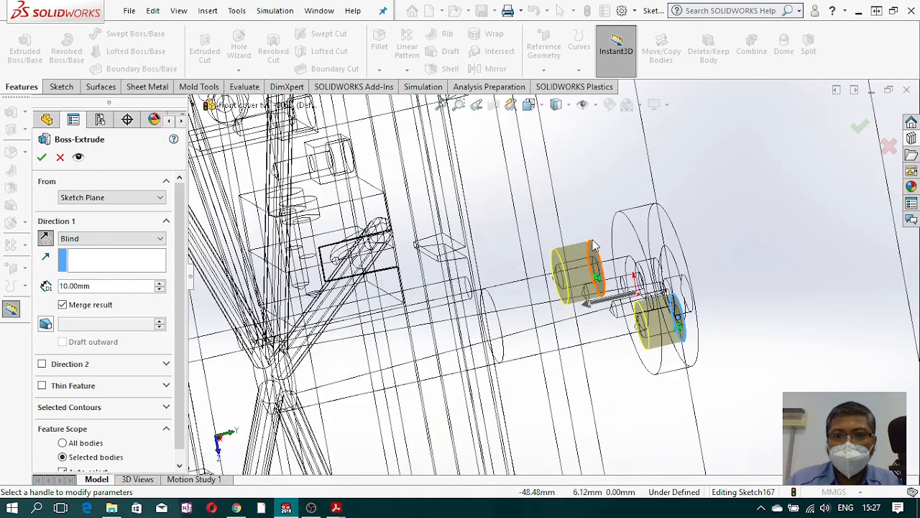
pyautogui.click(160, 282)
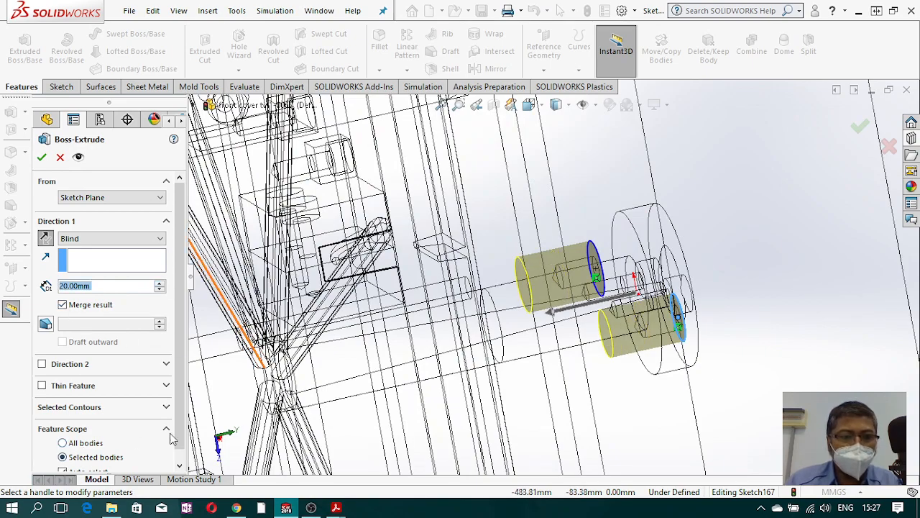
# Step: Turn off Auto-select, merge the extrusion into the outer plate body only, and return the display to shaded with edges
pyautogui.scroll(-1, 171, 438)
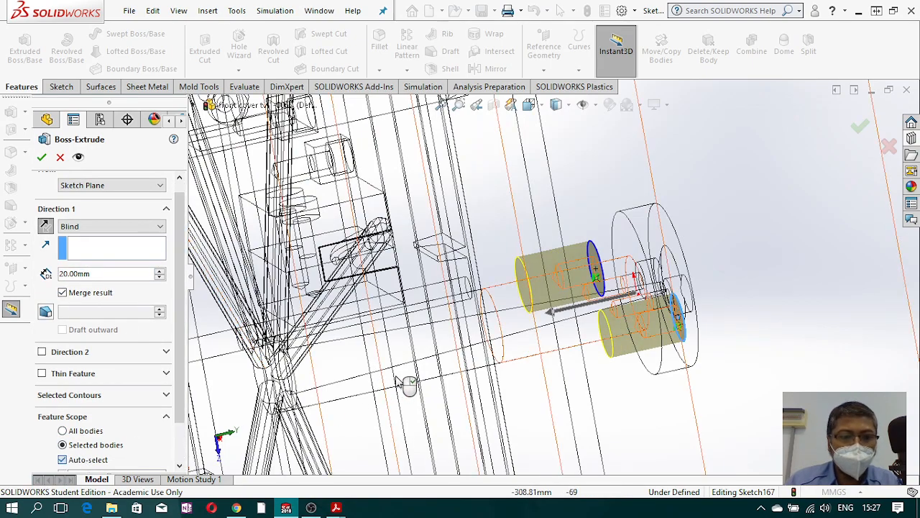
pyautogui.scroll(9, 553, 279)
pyautogui.click(551, 314)
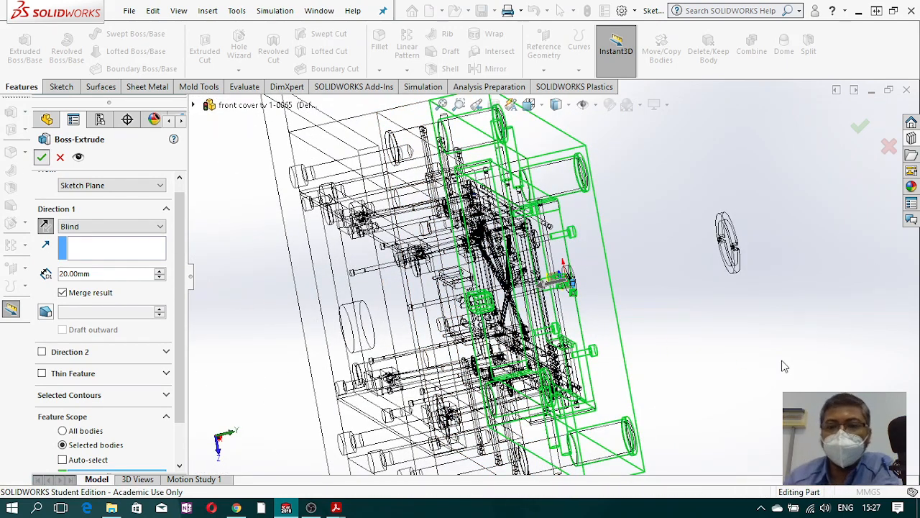
pyautogui.click(557, 106)
pyautogui.click(556, 124)
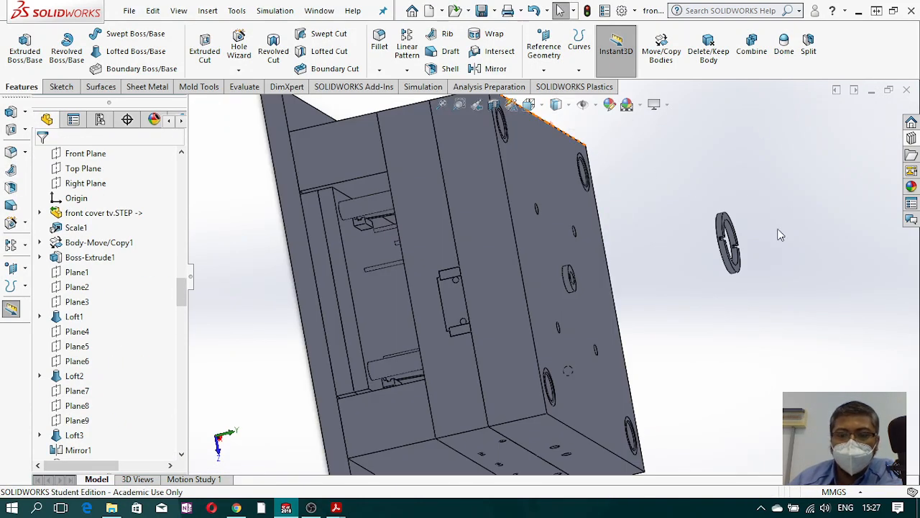
# Step: Examine the mould from several sides, checking the outer plate's holes, the stacked plates and the detached locating ring
pyautogui.moveTo(559, 323); pyautogui.dragTo(577, 231, button='middle')
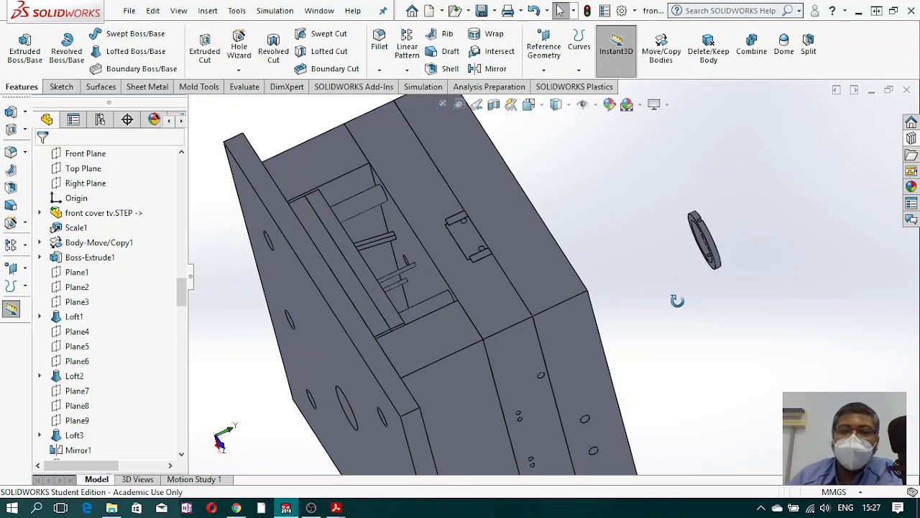
pyautogui.moveTo(676, 300); pyautogui.dragTo(601, 318, button='middle')
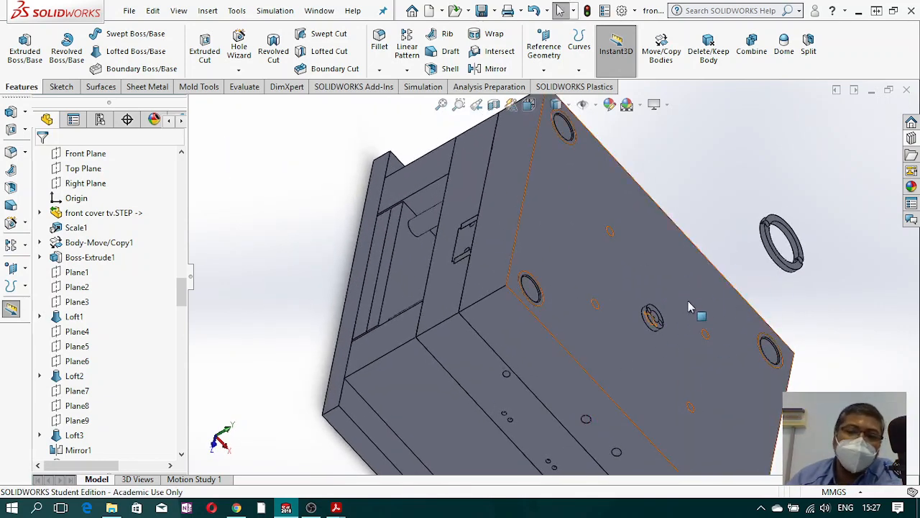
pyautogui.scroll(3, 754, 325)
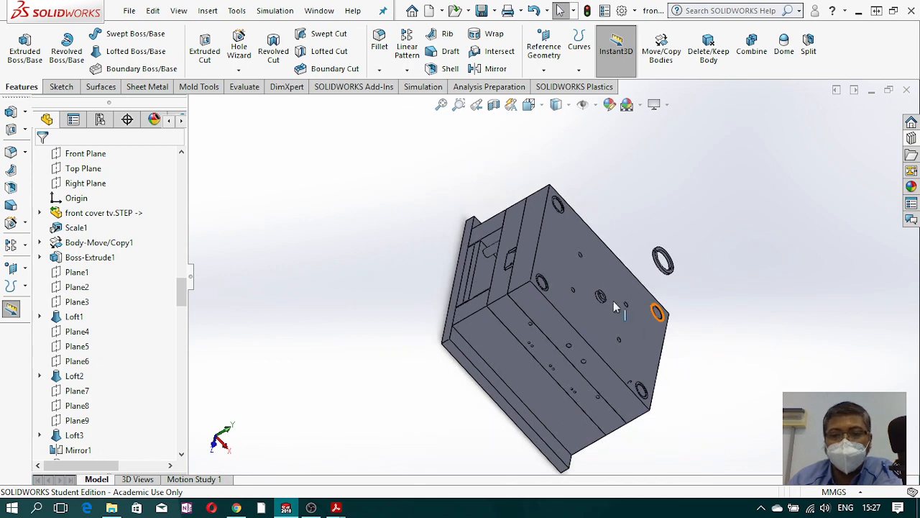
pyautogui.moveTo(615, 307); pyautogui.dragTo(757, 248, button='middle')
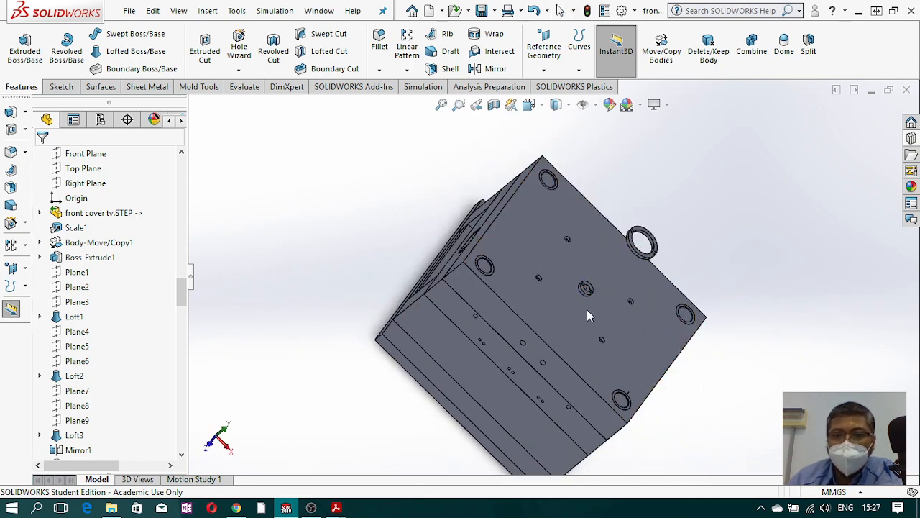
pyautogui.moveTo(588, 315)
pyautogui.mouseDown(button='middle')
pyautogui.moveTo(596, 309)
pyautogui.moveTo(584, 302)
pyautogui.mouseUp(button='middle')
pyautogui.scroll(-1, 582, 300)
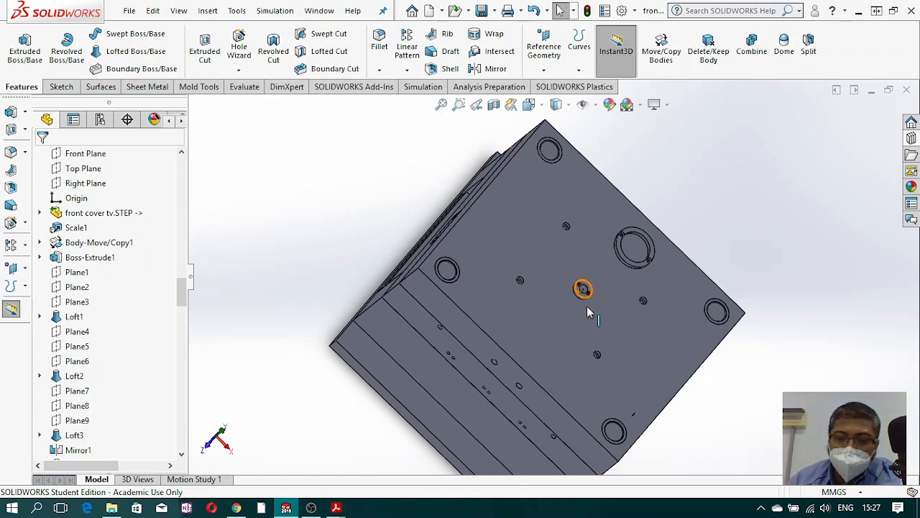
pyautogui.scroll(1, 589, 311)
pyautogui.moveTo(589, 308); pyautogui.dragTo(570, 284, button='middle')
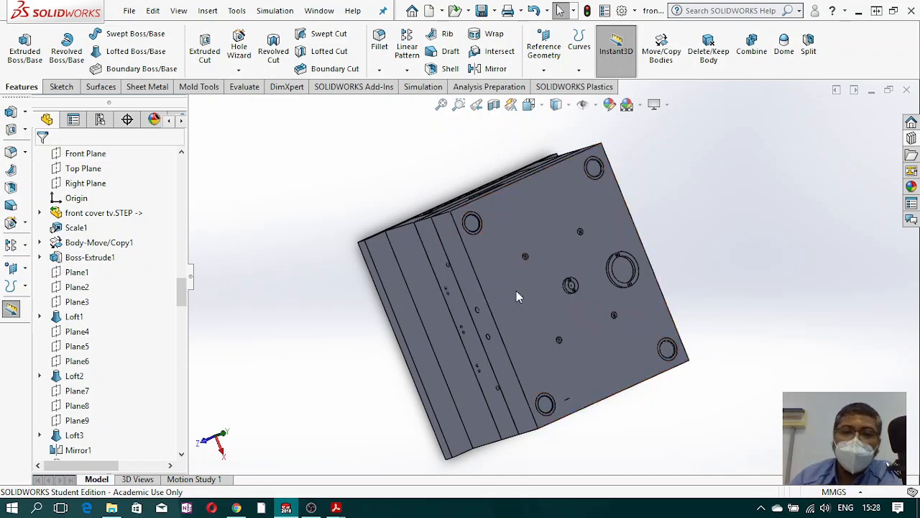
pyautogui.moveTo(445, 322); pyautogui.dragTo(462, 323, button='middle')
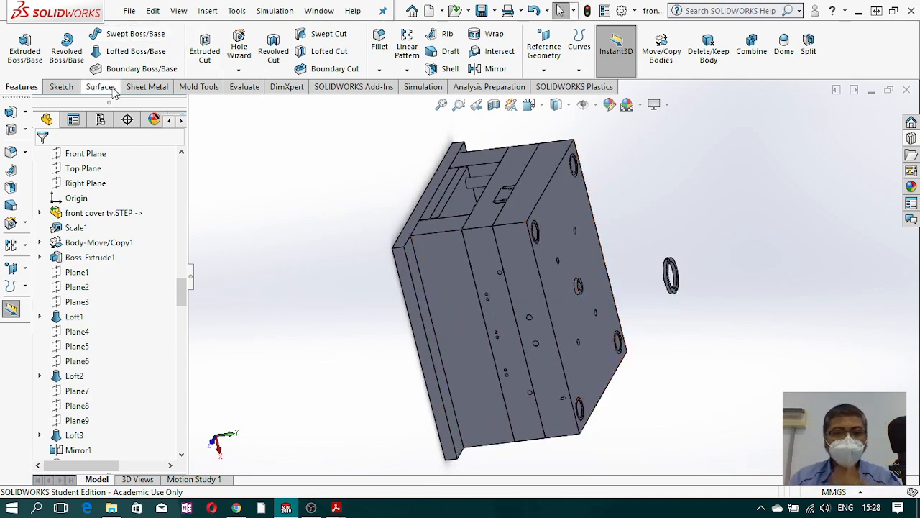
pyautogui.click(60, 86)
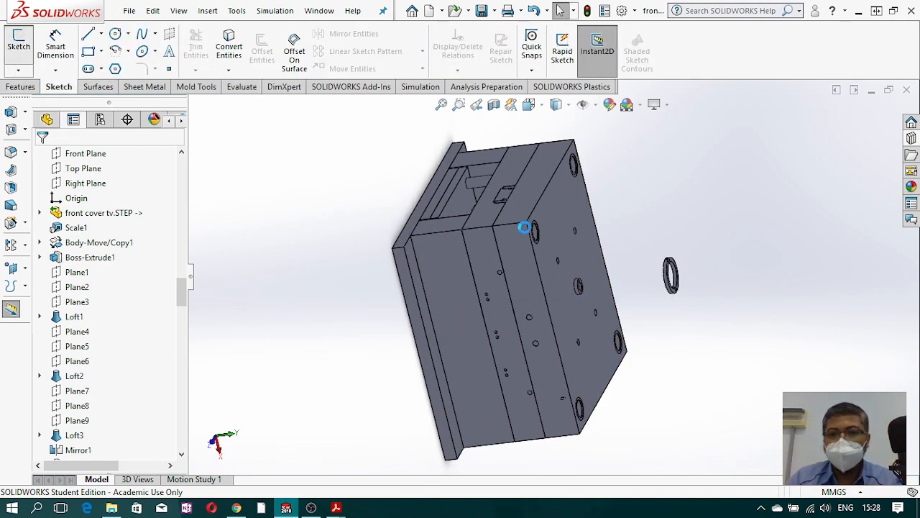
pyautogui.click(555, 202)
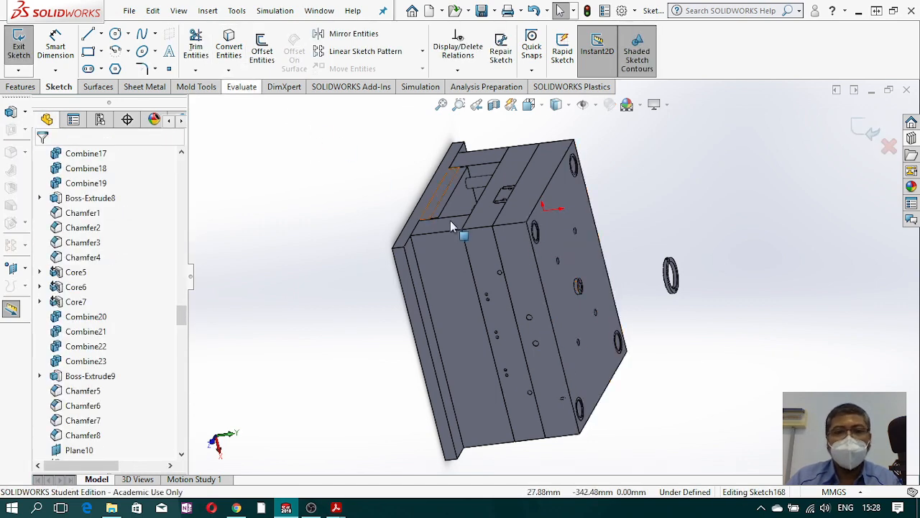
pyautogui.moveTo(450, 220)
pyautogui.mouseDown(button='middle')
pyautogui.moveTo(414, 180)
pyautogui.moveTo(458, 177)
pyautogui.moveTo(447, 182)
pyautogui.mouseUp(button='middle')
# Step: Start a sketch on the outer plate's front face and select the back clamping plate's outer face for Convert Entities
pyautogui.click(20, 52)
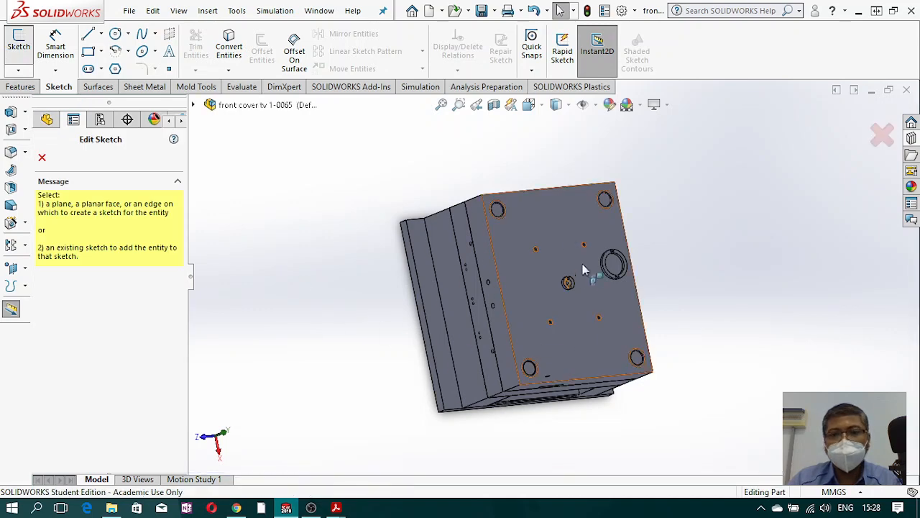
pyautogui.click(547, 210)
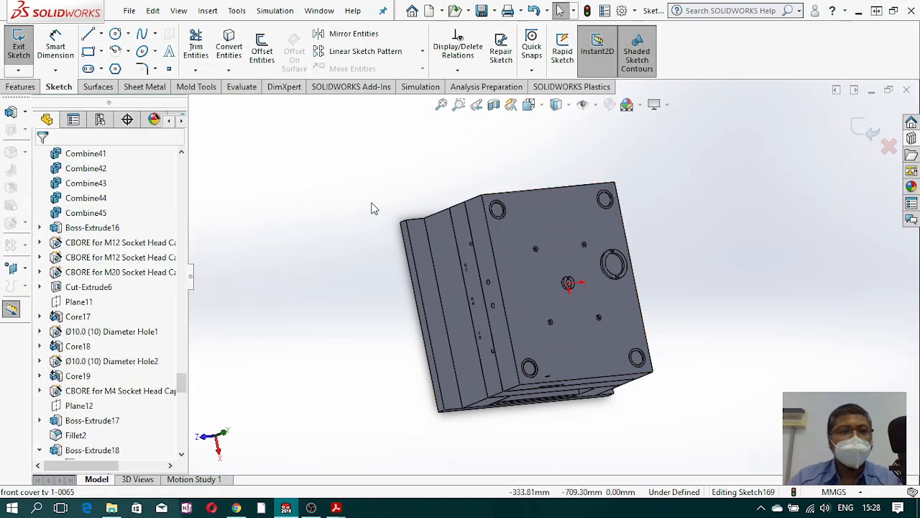
pyautogui.click(229, 47)
pyautogui.moveTo(389, 263); pyautogui.dragTo(466, 248, button='middle')
pyautogui.click(466, 244)
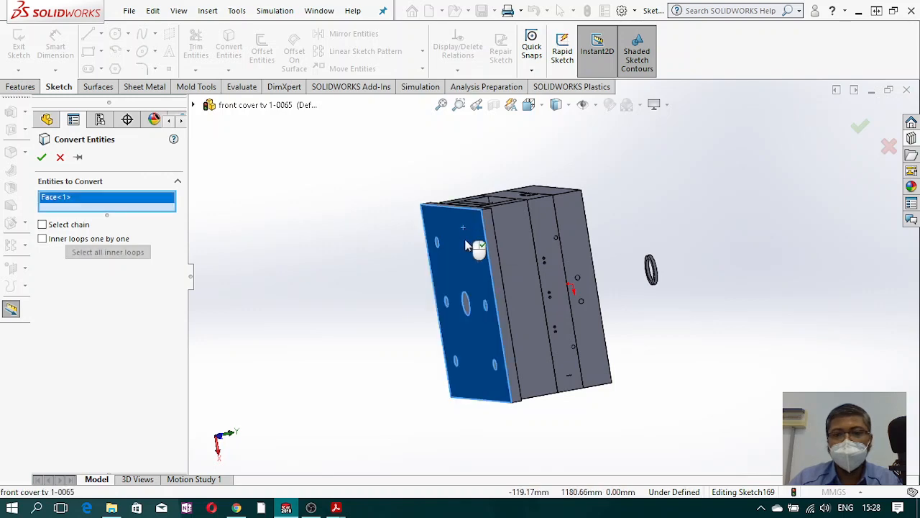
# Step: Convert the selected outer plate face's outline into the sketch and start a boss extrusion from it
pyautogui.click(43, 158)
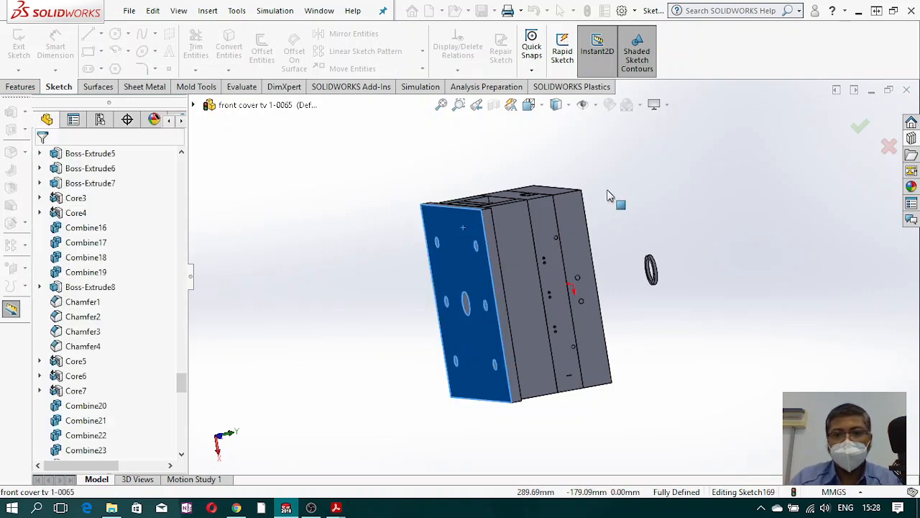
pyautogui.moveTo(643, 187); pyautogui.dragTo(588, 222, button='middle')
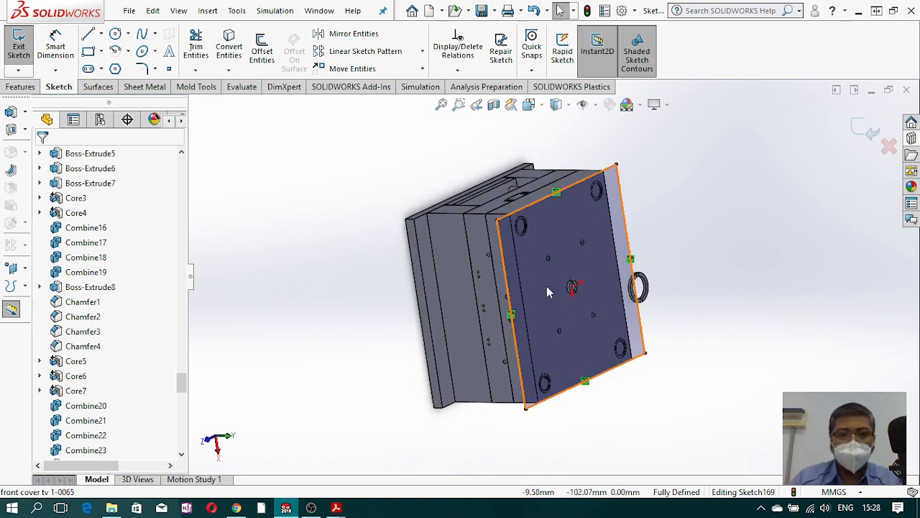
pyautogui.click(11, 112)
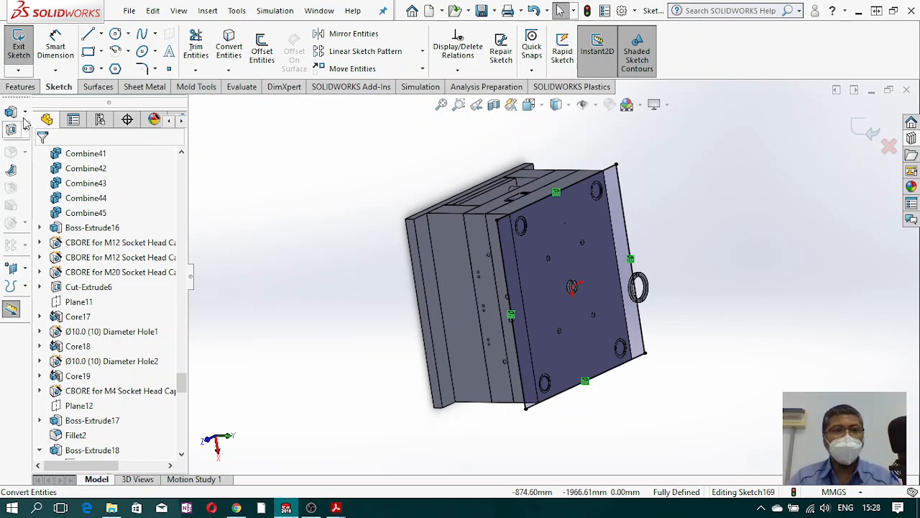
pyautogui.click(26, 90)
pyautogui.click(16, 47)
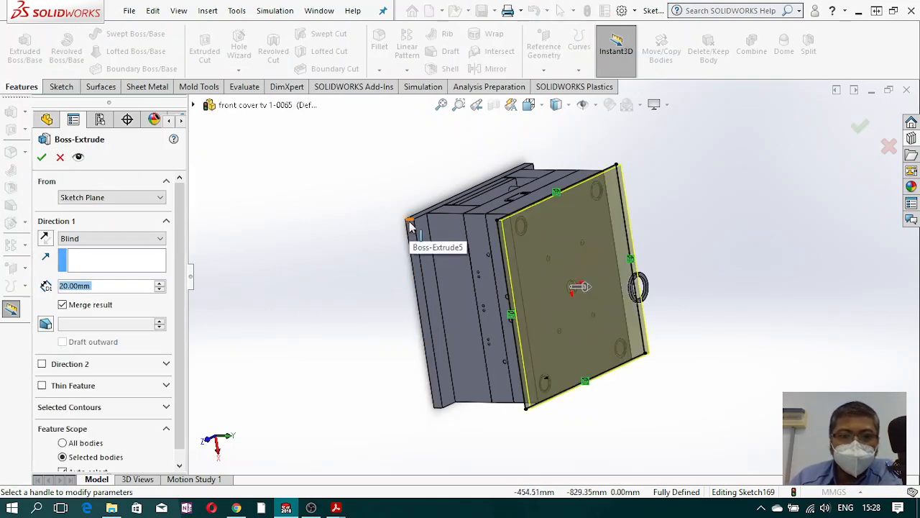
# Step: Switch to Adobe Acrobat Reader, examine the clamping plate thickness in the S series 5565 type diagrams, and return to SOLIDWORKS
pyautogui.click(336, 508)
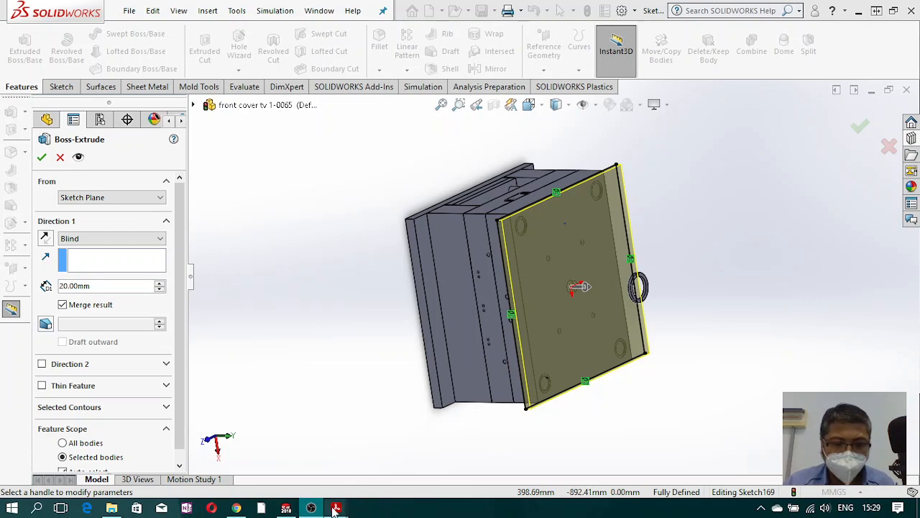
pyautogui.moveTo(335, 509)
pyautogui.click(468, 462)
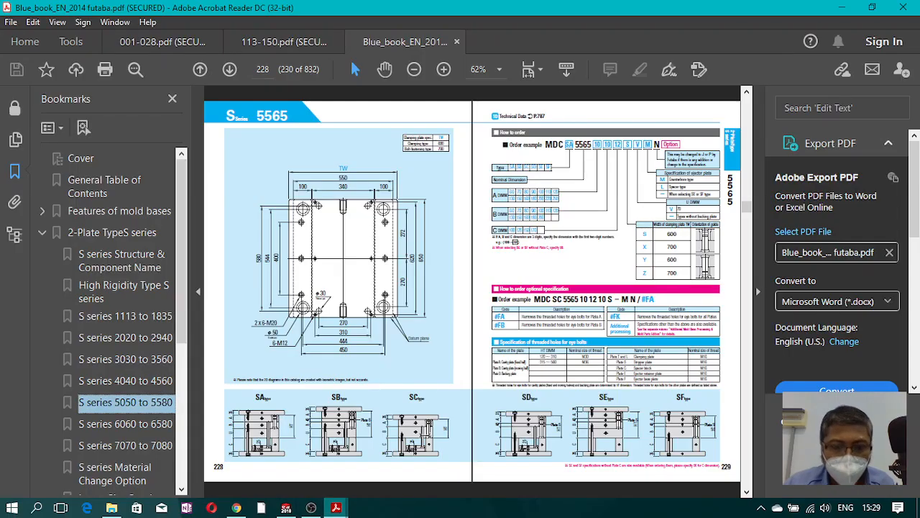
pyautogui.keyDown('ctrl'); pyautogui.scroll(4, 442, 465); pyautogui.keyUp('ctrl')
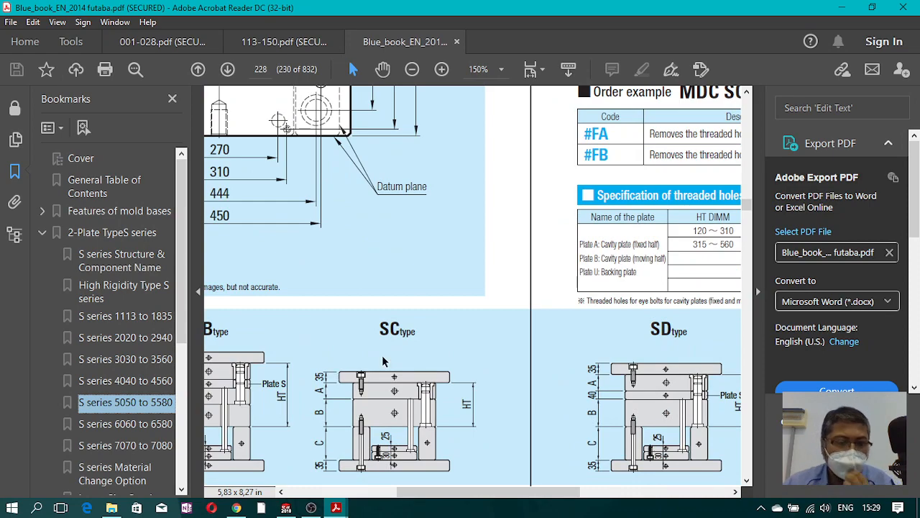
pyautogui.click(846, 6)
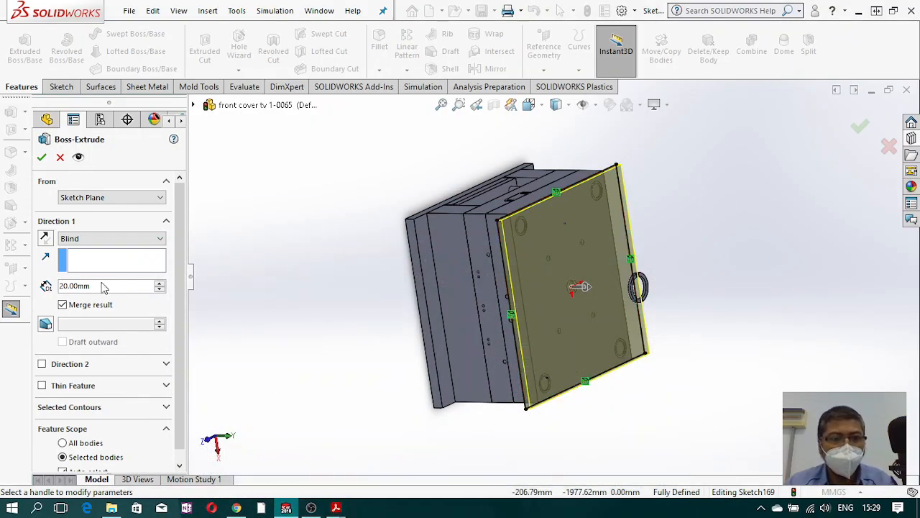
# Step: Extrude the converted plate outline 35 mm blind as a separate body, with Merge result turned off
pyautogui.write('35')
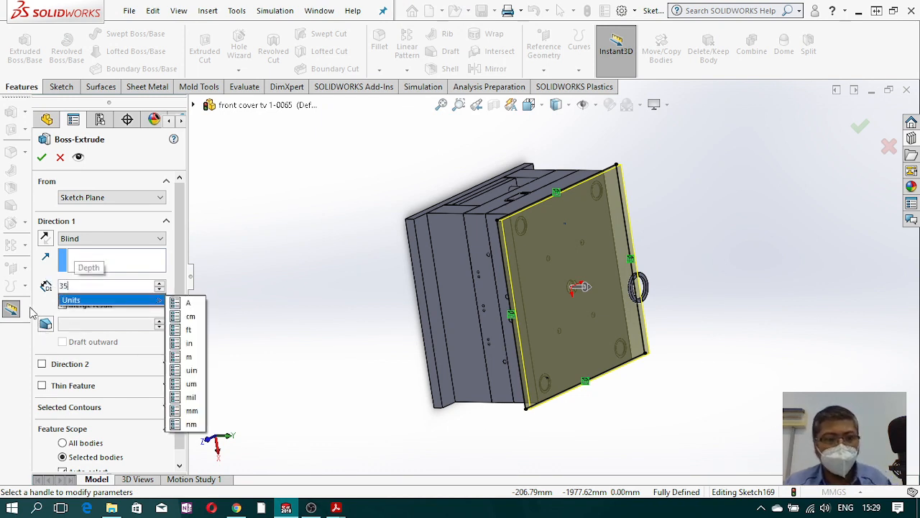
pyautogui.press('Return')
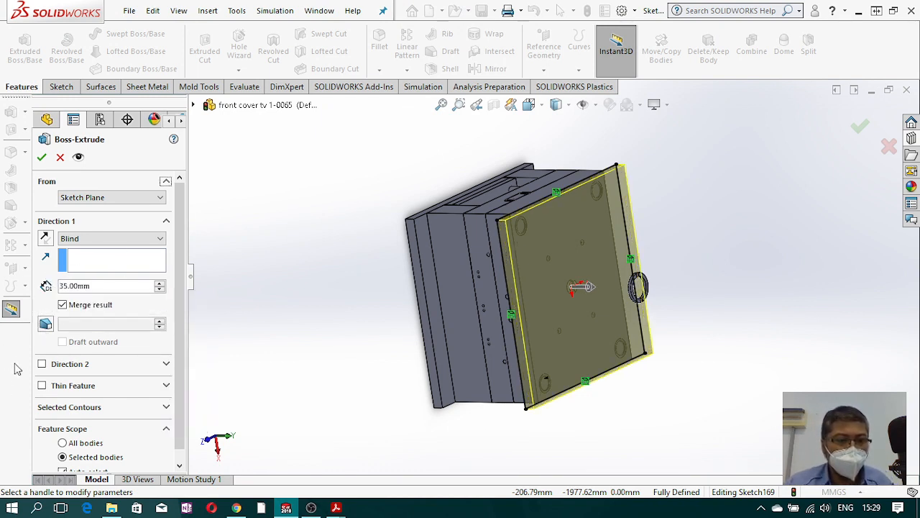
pyautogui.click(62, 305)
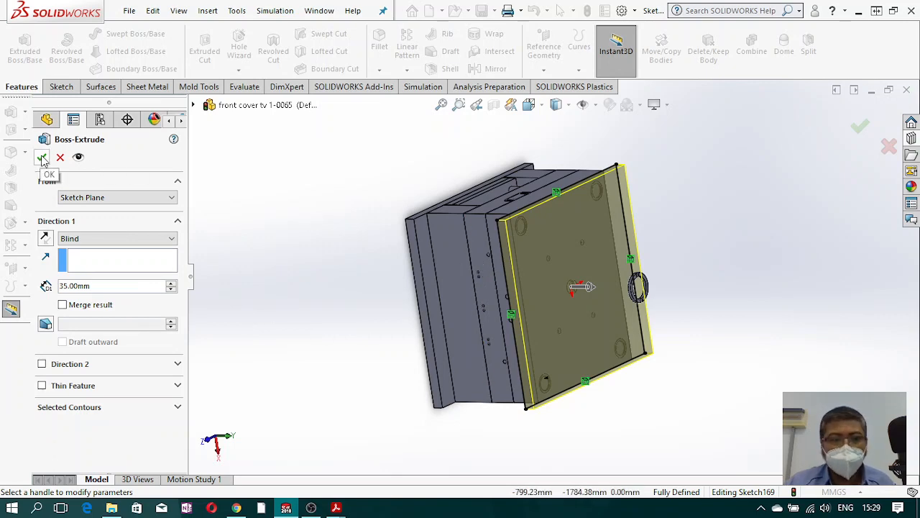
pyautogui.moveTo(591, 319); pyautogui.dragTo(563, 237, button='middle')
pyautogui.scroll(-2, 563, 237)
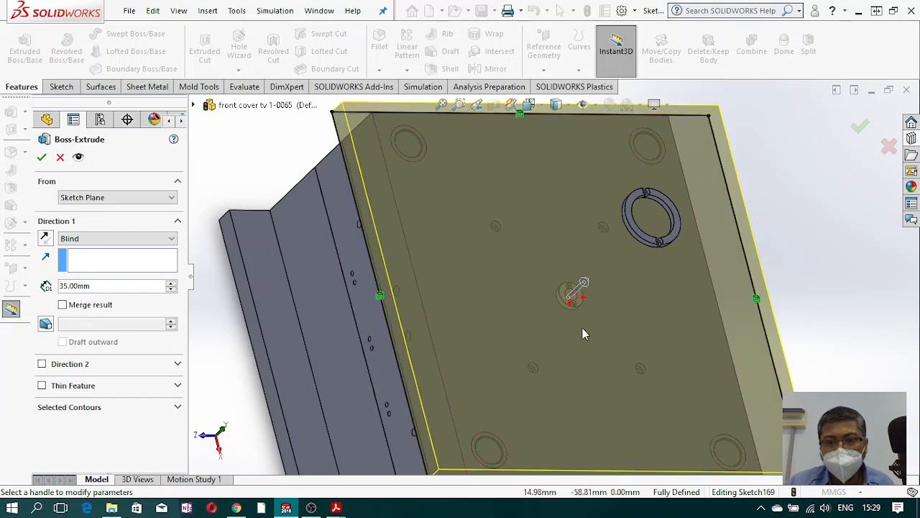
pyautogui.click(41, 156)
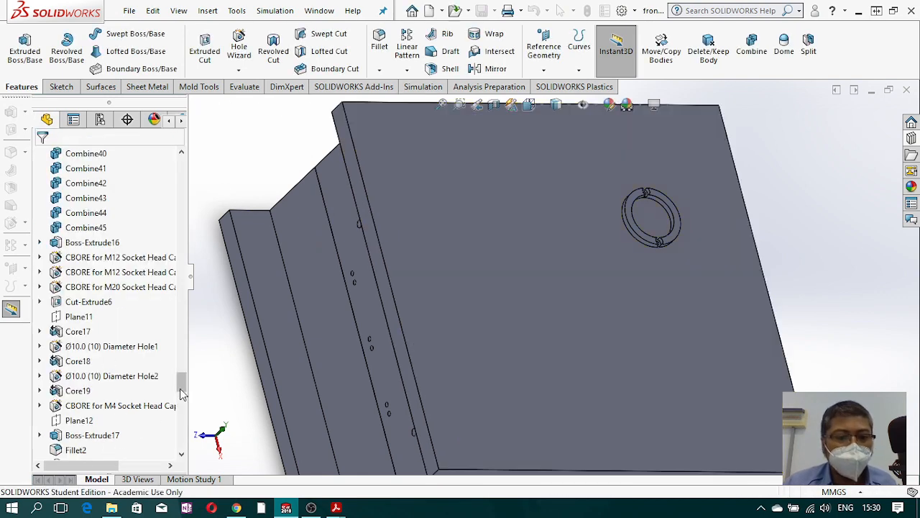
# Step: Edit the new plate's extrusion sketch, adding a circle of about 27 mm radius centred on the sprue hole's origin
pyautogui.moveTo(180, 403); pyautogui.dragTo(180, 475)
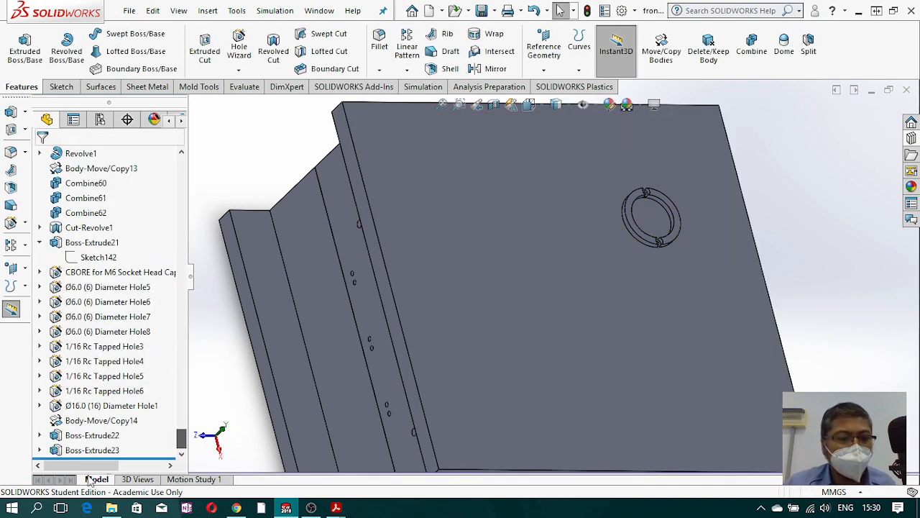
pyautogui.click(40, 450)
pyautogui.click(99, 450)
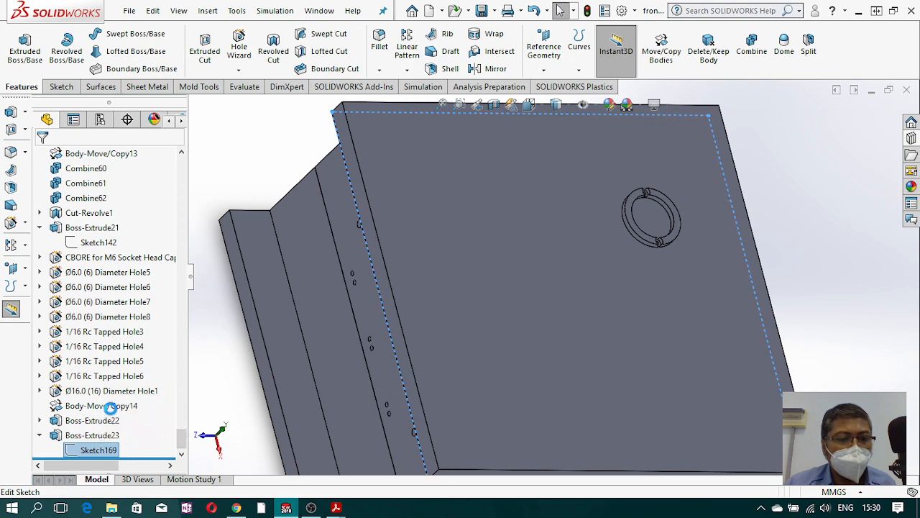
pyautogui.click(123, 405)
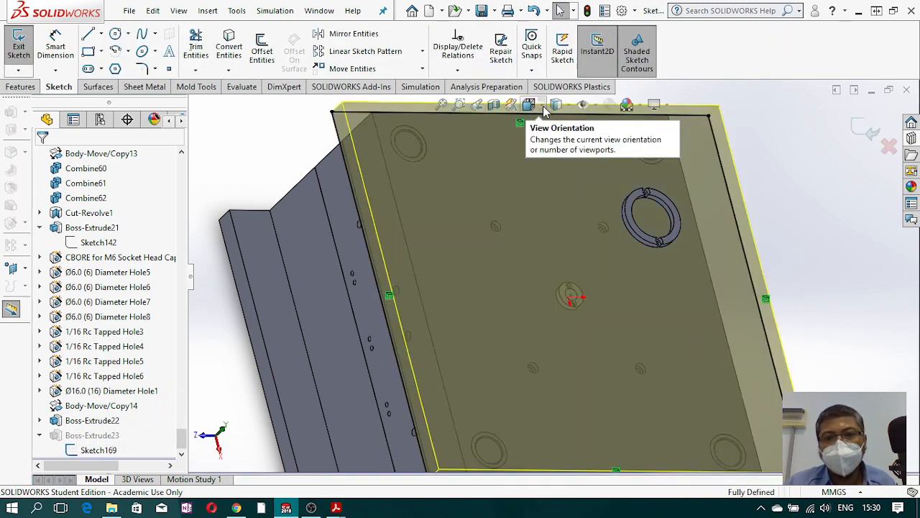
pyautogui.click(529, 105)
pyautogui.click(608, 183)
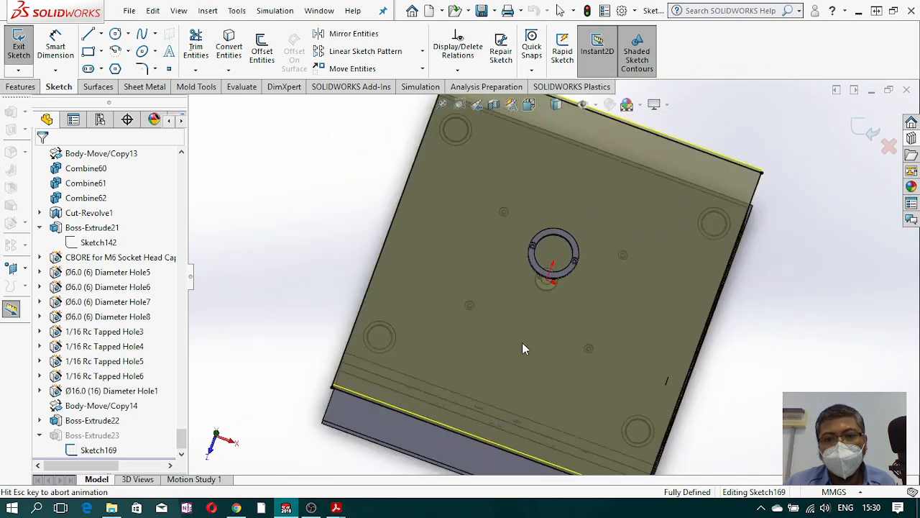
pyautogui.scroll(-6, 550, 270)
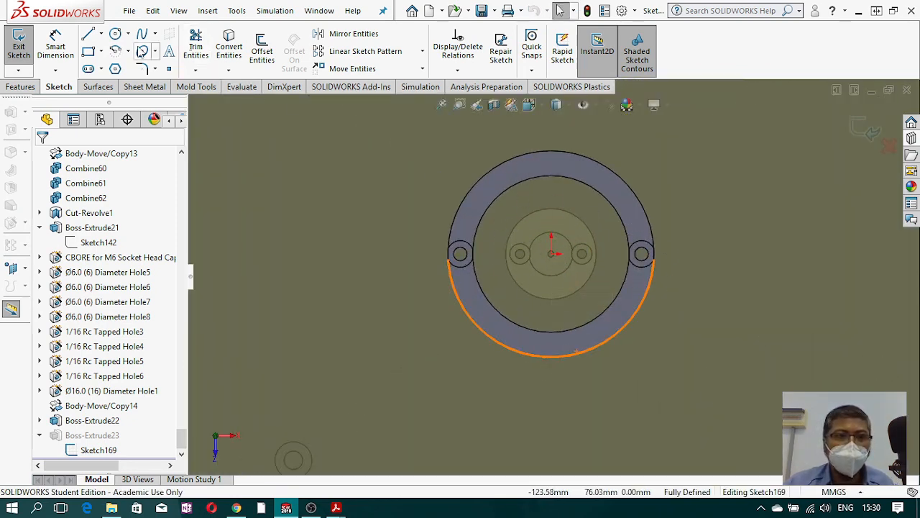
pyautogui.click(115, 34)
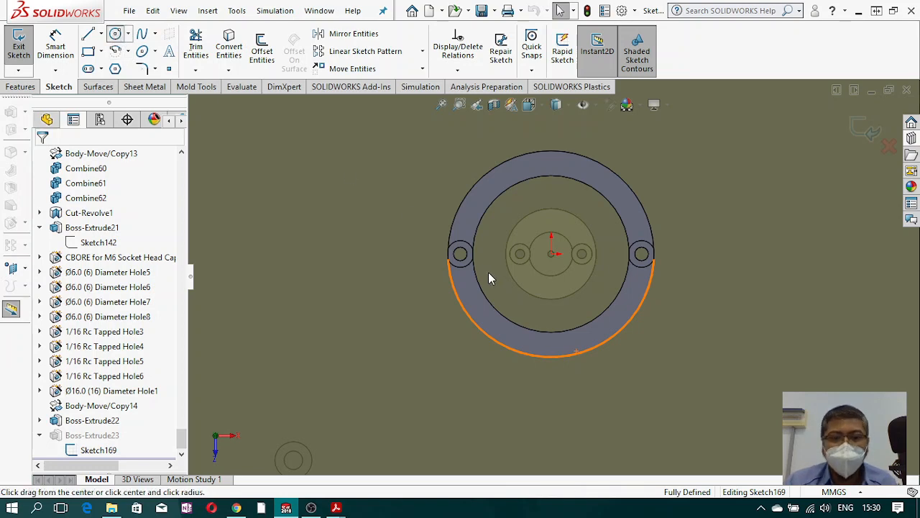
pyautogui.click(552, 254)
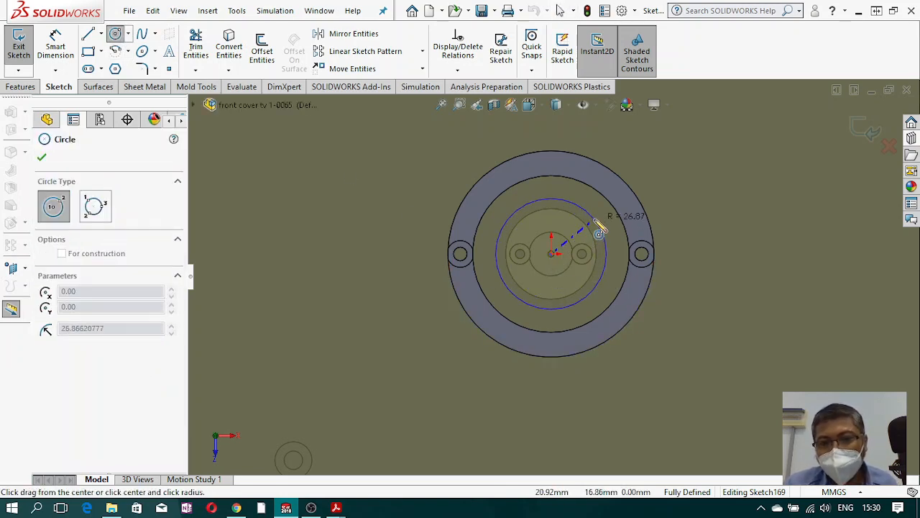
pyautogui.click(591, 220)
pyautogui.press('Escape')
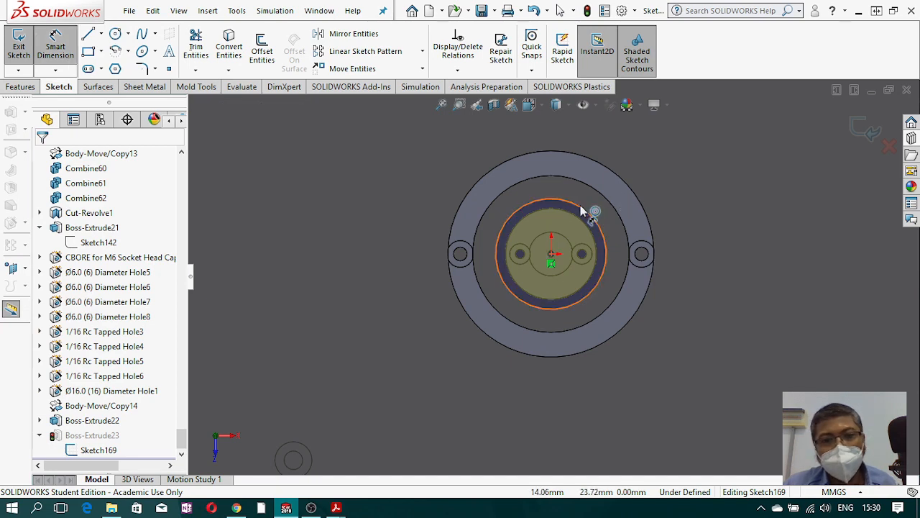
# Step: Dimension the new circle's diameter as 50 mm
pyautogui.click(580, 205)
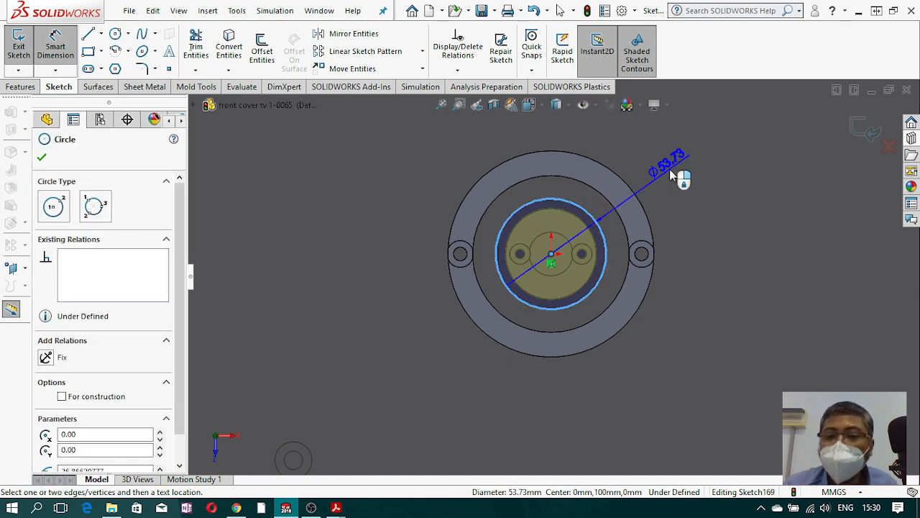
pyautogui.click(671, 169)
pyautogui.write('5')
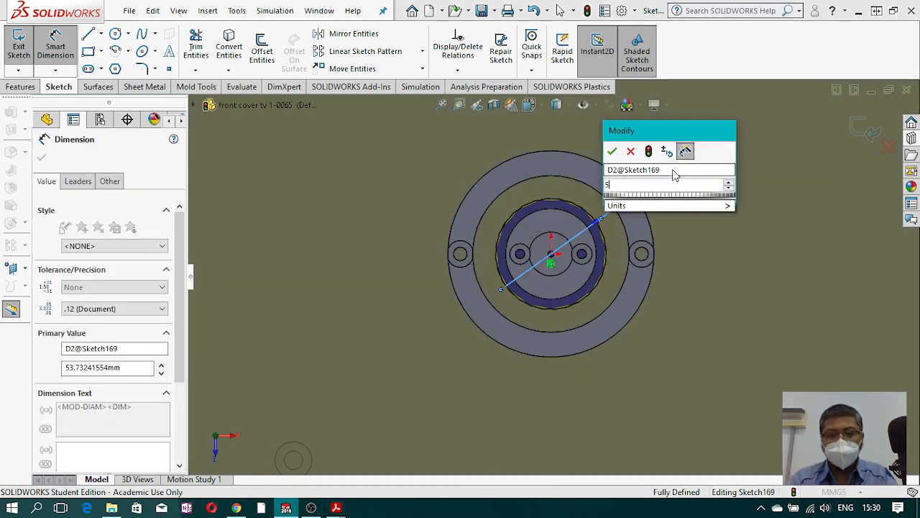
pyautogui.write('0')
pyautogui.press('Escape')
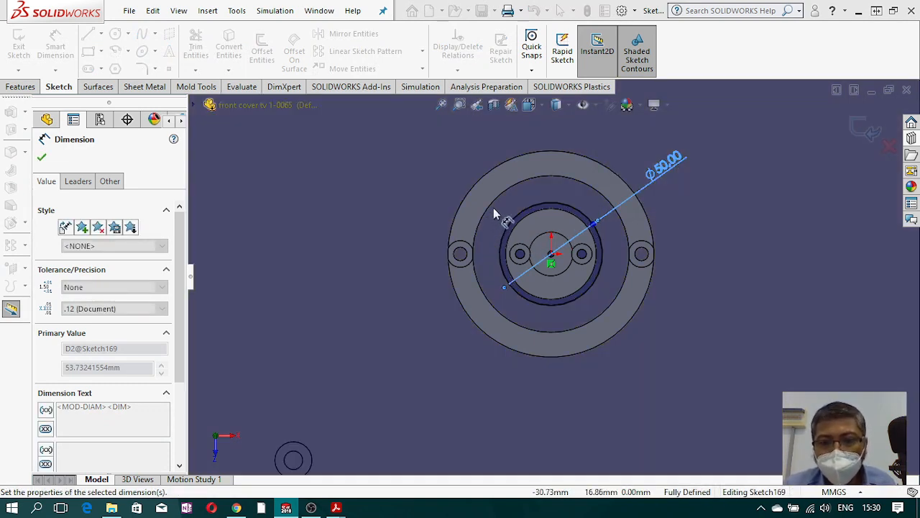
pyautogui.press('Escape')
# Step: Change the circle's diameter to 70 mm and exit the sketch to rebuild the plate
pyautogui.doubleClick(668, 161)
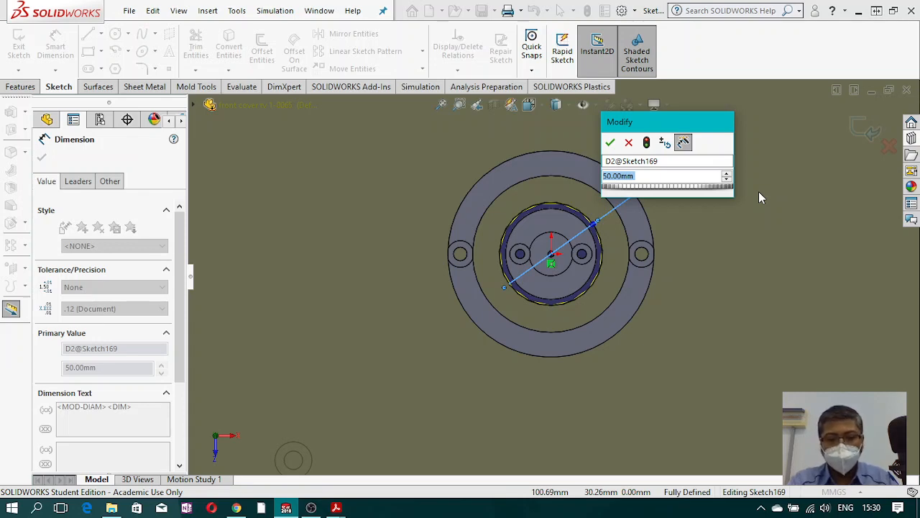
pyautogui.write('70')
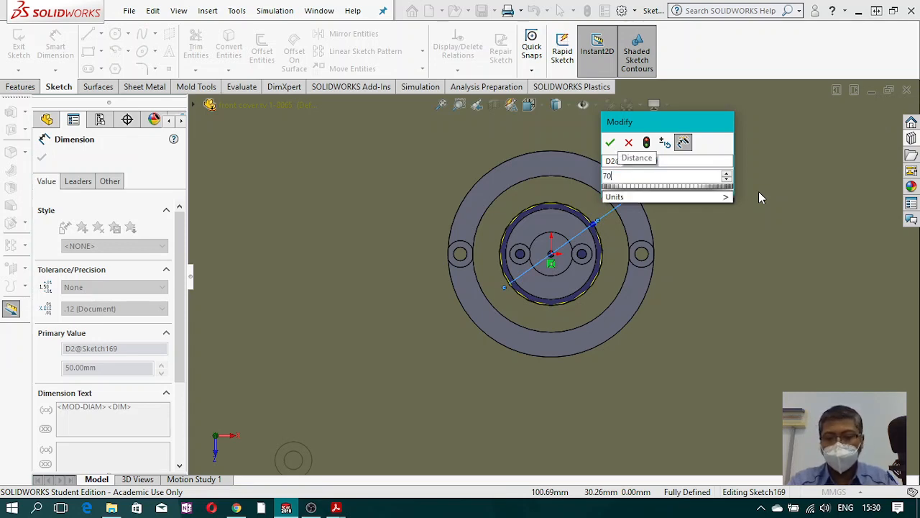
pyautogui.press('Escape')
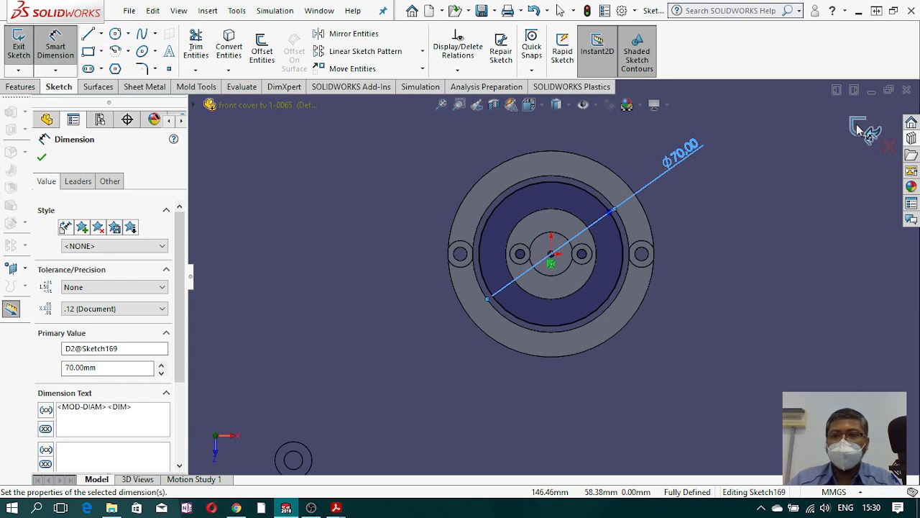
pyautogui.press('Escape')
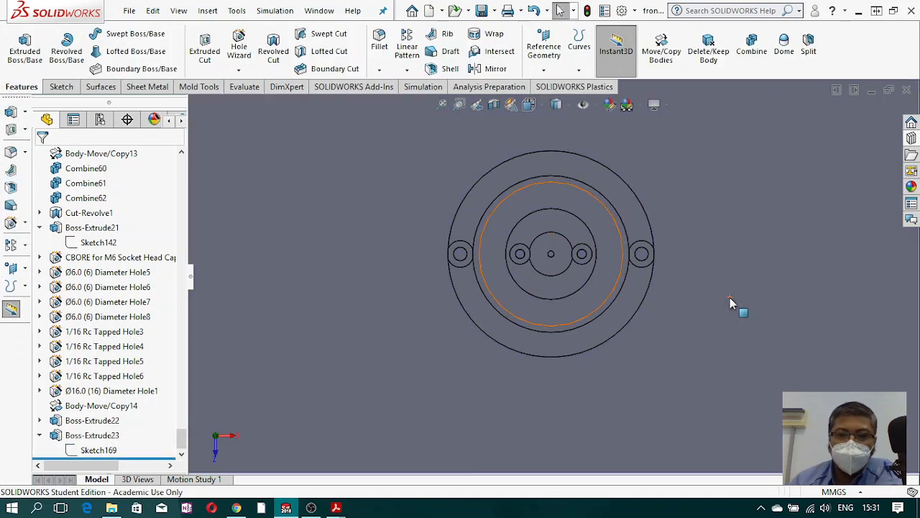
# Step: Choose the loose locating ring as the body for Move/Copy Bodies and switch to mate constraints
pyautogui.scroll(8, 585, 281)
pyautogui.moveTo(611, 277); pyautogui.dragTo(639, 269, button='middle')
pyautogui.scroll(-6, 602, 288)
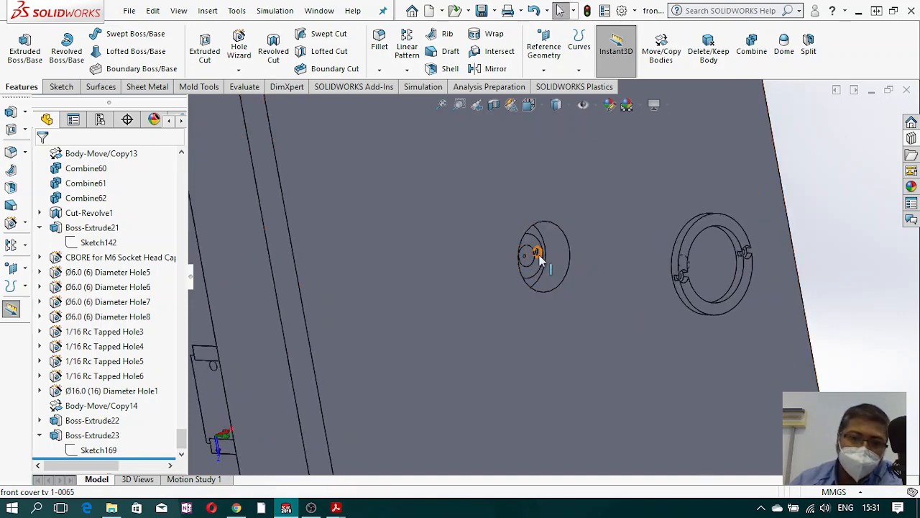
pyautogui.moveTo(703, 251); pyautogui.dragTo(765, 277, button='middle')
pyautogui.scroll(4, 766, 279)
pyautogui.moveTo(776, 325); pyautogui.dragTo(749, 316, button='middle')
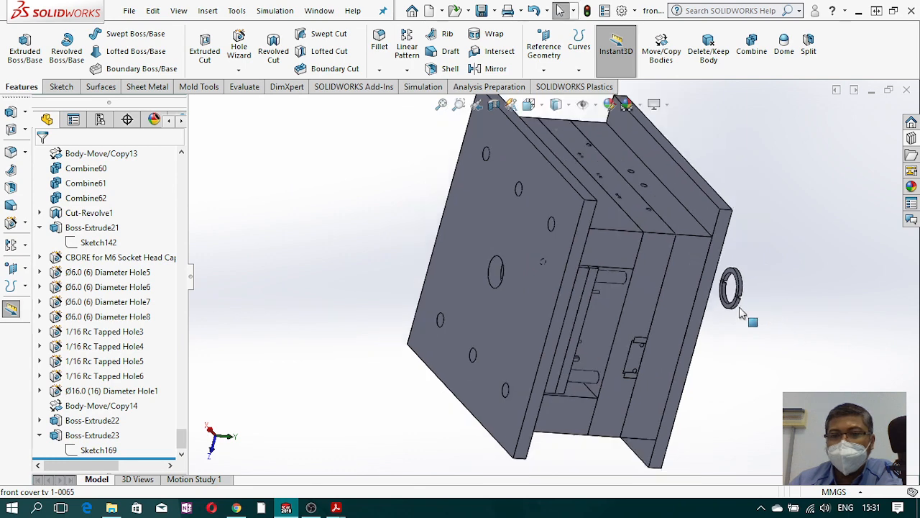
pyautogui.click(661, 45)
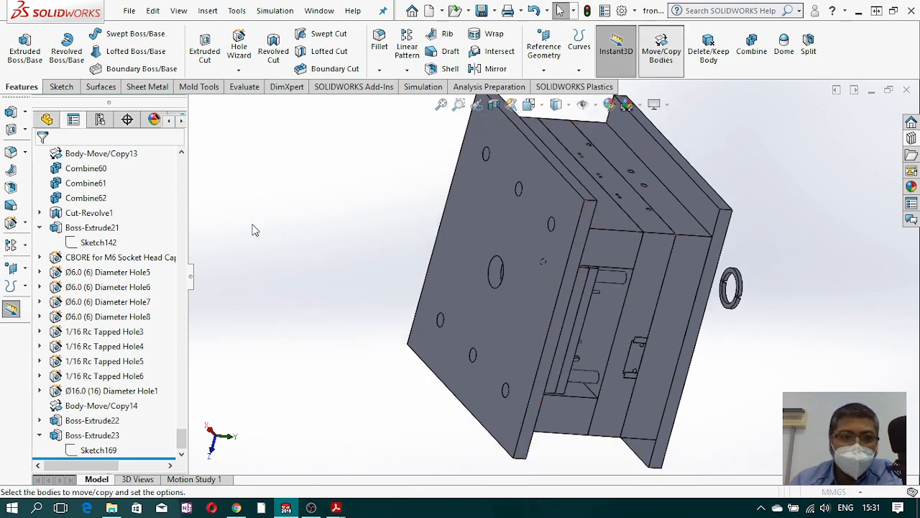
pyautogui.click(732, 288)
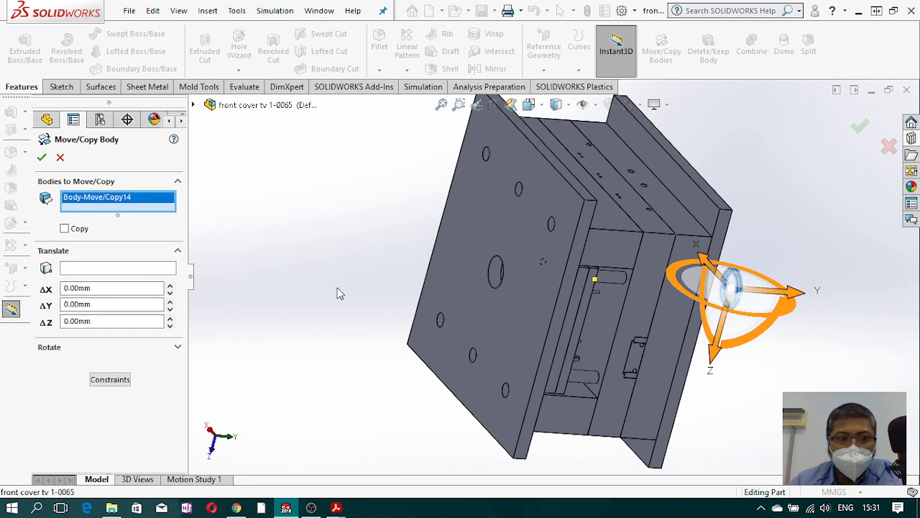
pyautogui.click(109, 379)
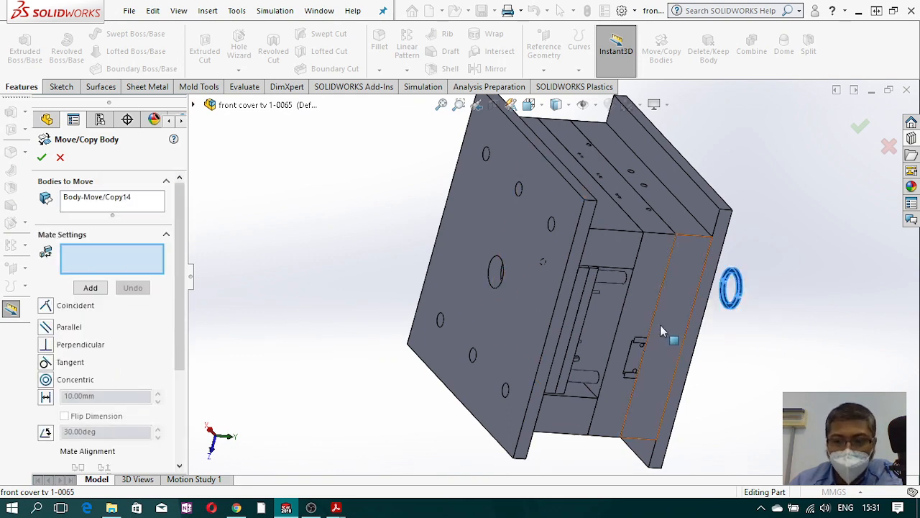
# Step: Add a concentric mate between the locating ring's inner cylindrical face and the clamping plate's centre hole
pyautogui.scroll(-5, 731, 304)
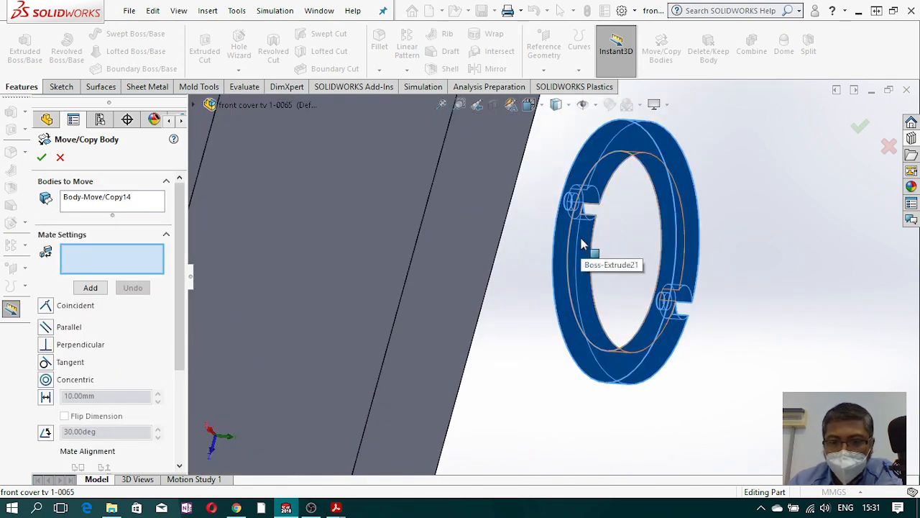
pyautogui.click(571, 245)
pyautogui.moveTo(806, 275); pyautogui.dragTo(749, 278, button='middle')
pyautogui.scroll(5, 558, 295)
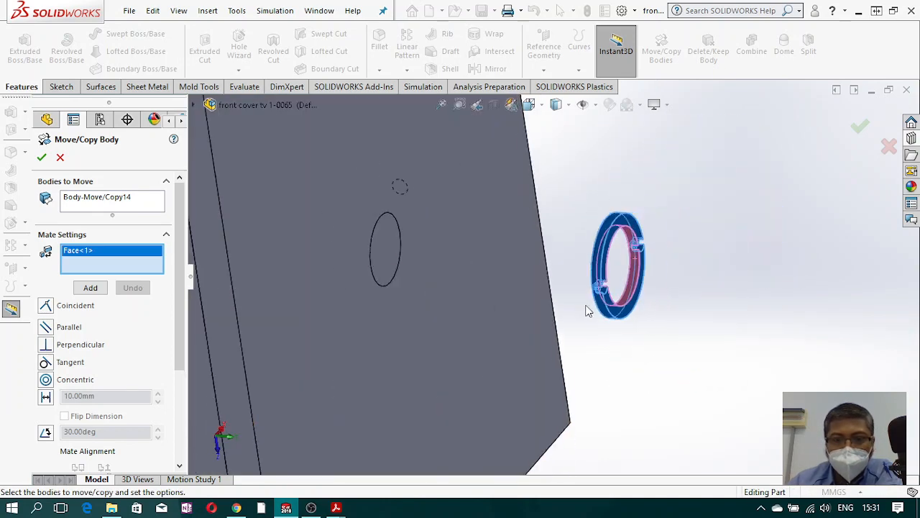
pyautogui.scroll(-3, 383, 217)
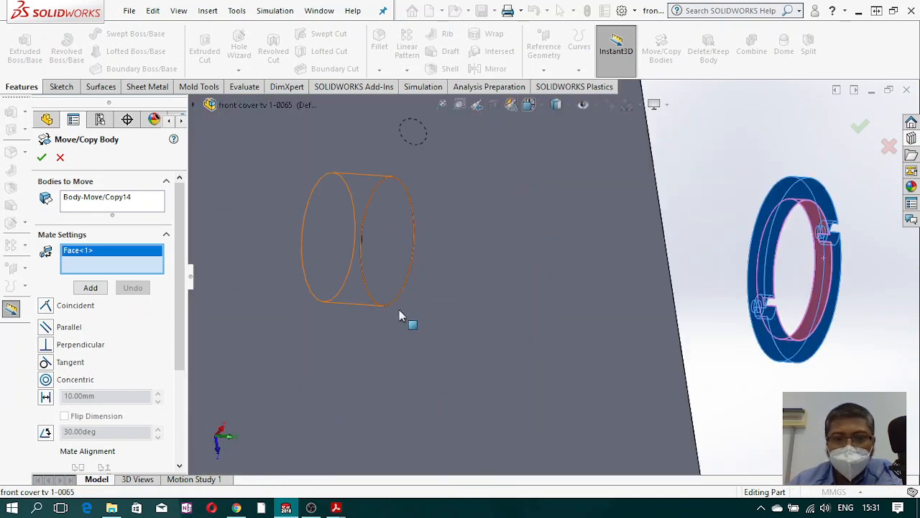
pyautogui.click(382, 214)
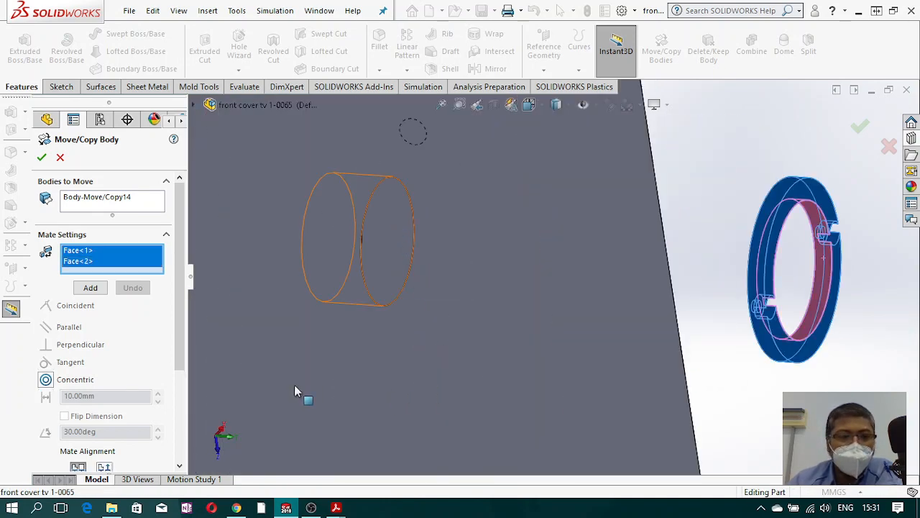
pyautogui.click(90, 288)
# Step: Add a coincident mate between the locating ring's plate-side flat face and the clamping plate's outer face, and finish the body move
pyautogui.moveTo(841, 209)
pyautogui.mouseDown(button='middle')
pyautogui.moveTo(815, 207)
pyautogui.moveTo(842, 218)
pyautogui.mouseUp(button='middle')
pyautogui.click(744, 206)
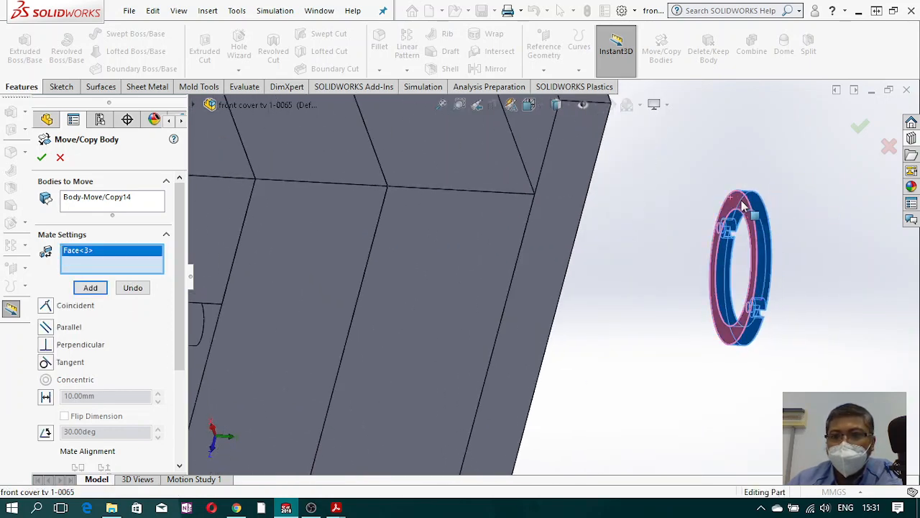
pyautogui.moveTo(744, 206); pyautogui.dragTo(546, 253, button='middle')
pyautogui.click(486, 249)
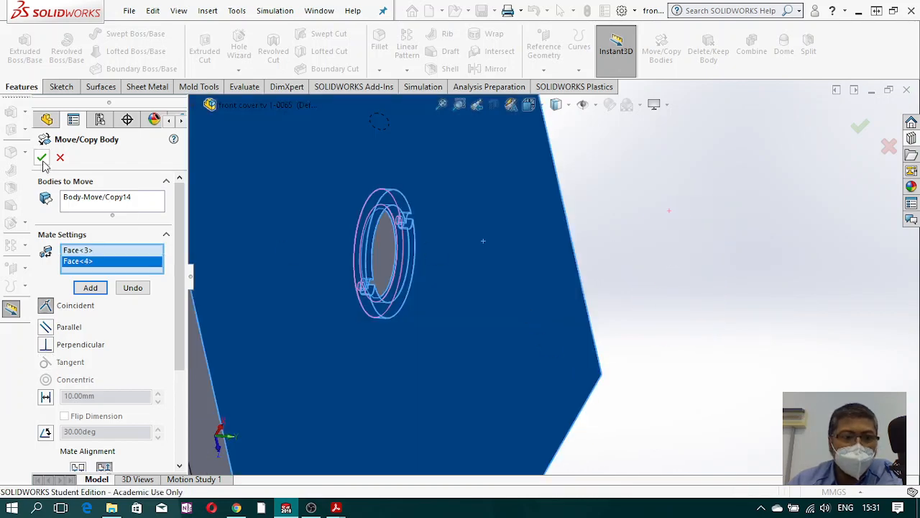
pyautogui.click(90, 288)
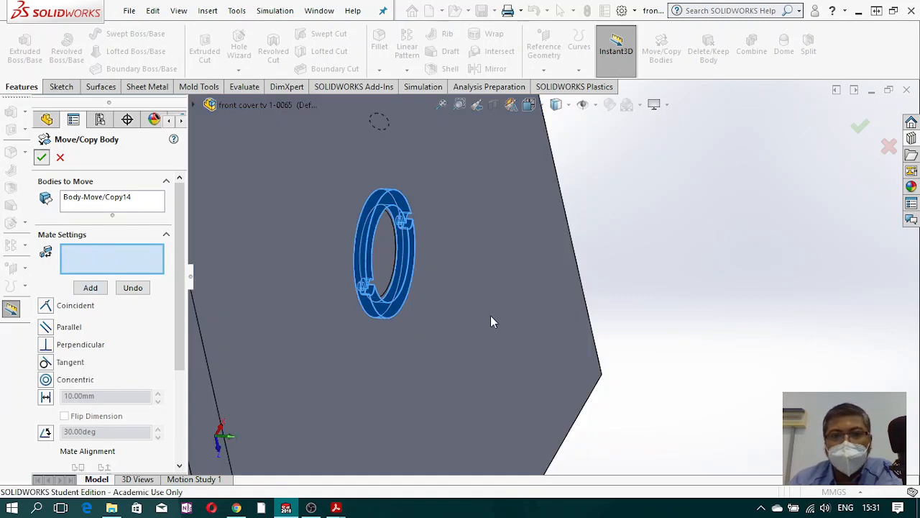
pyautogui.click(859, 127)
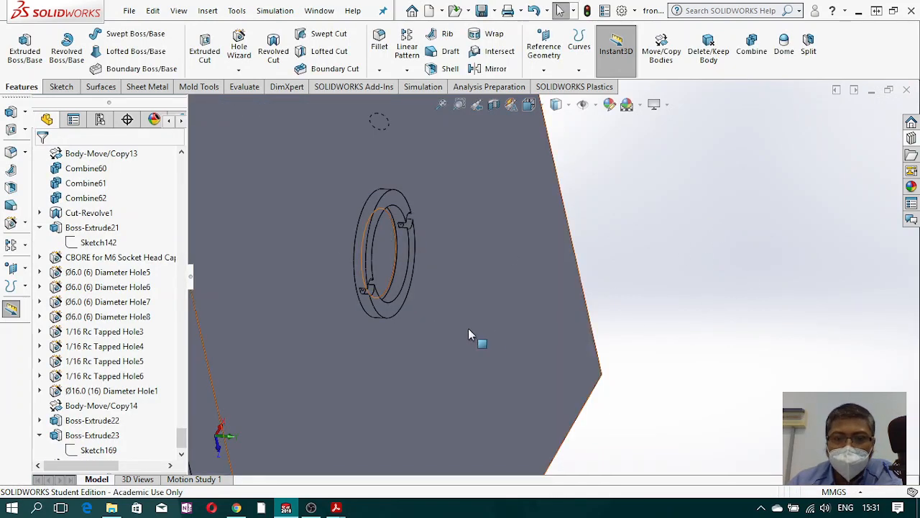
# Step: Start a Hole Wizard hole on the clamping plate's outer face, positioned at the centres of the locating ring's two screw holes
pyautogui.moveTo(405, 275); pyautogui.dragTo(395, 261, button='middle')
pyautogui.scroll(3, 407, 270)
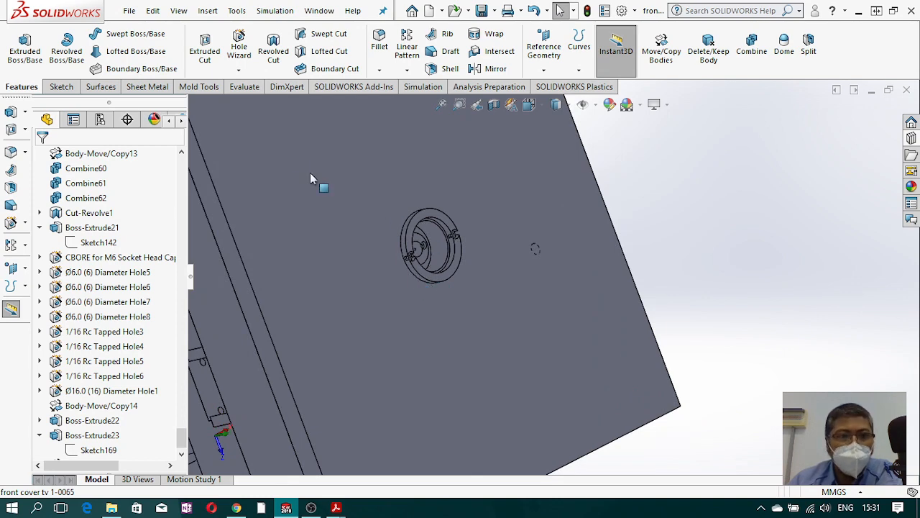
pyautogui.click(238, 46)
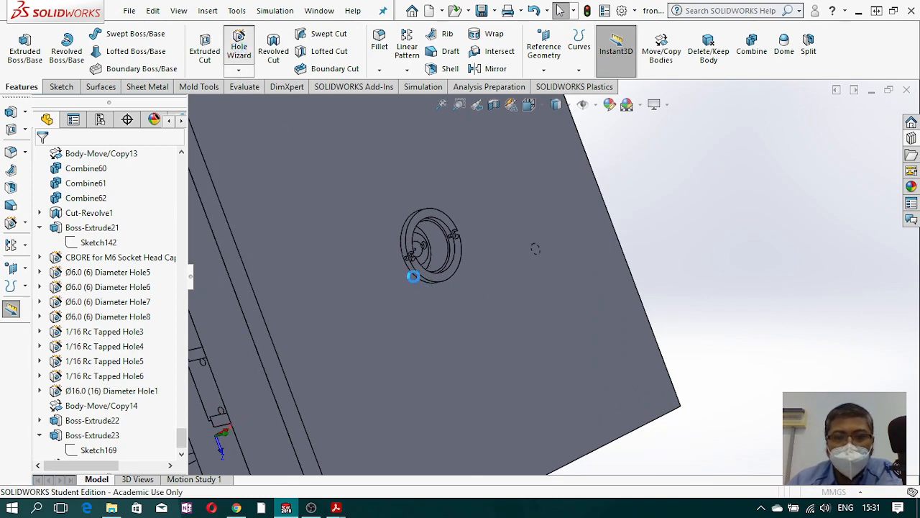
pyautogui.press('f')
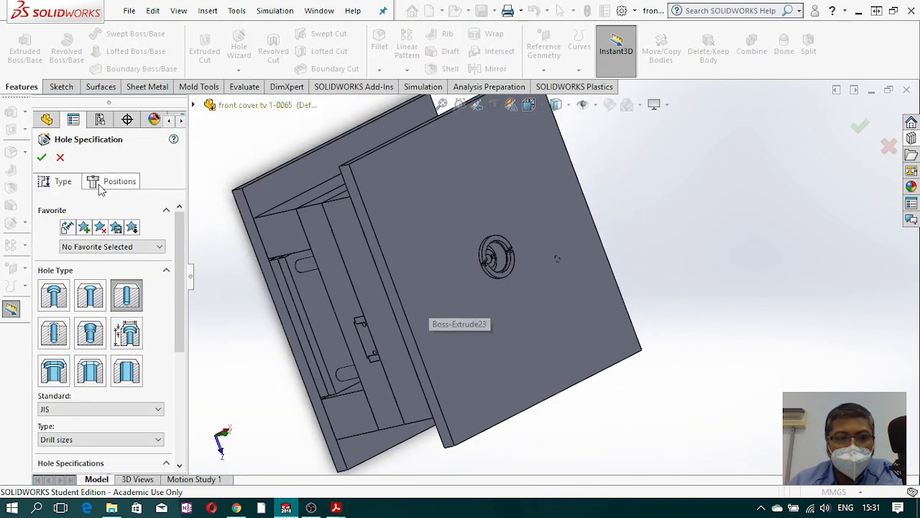
pyautogui.click(100, 184)
pyautogui.click(535, 316)
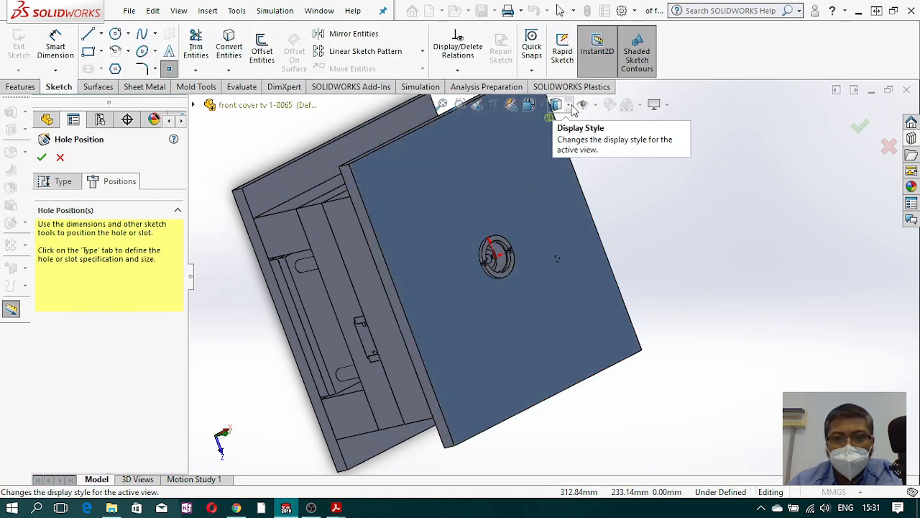
pyautogui.click(528, 105)
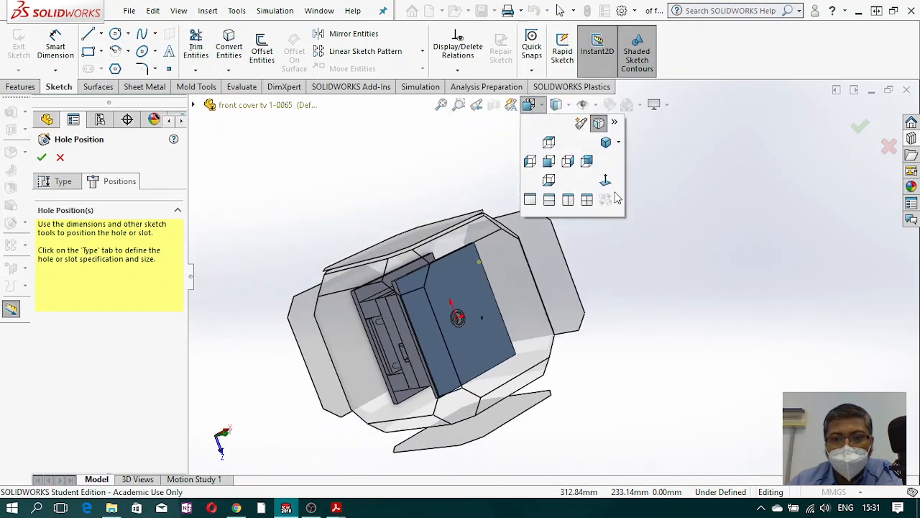
pyautogui.click(606, 199)
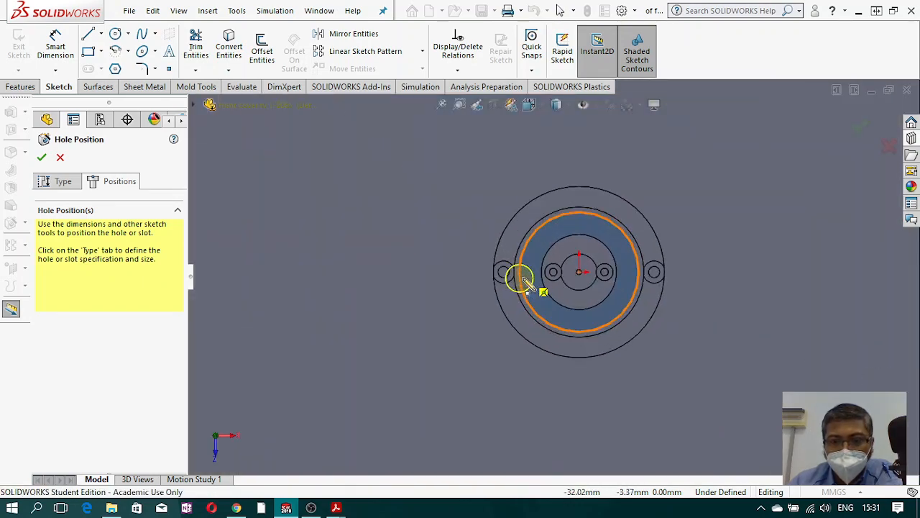
pyautogui.scroll(-8, 524, 281)
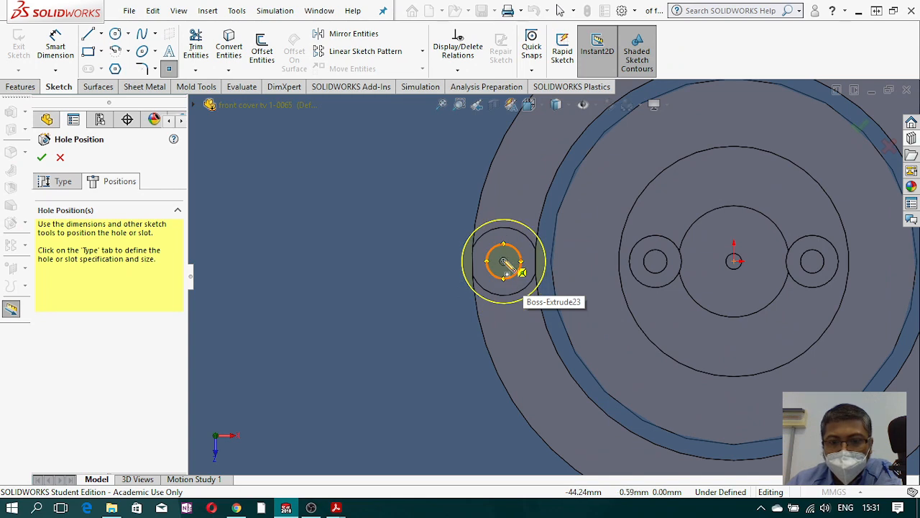
pyautogui.click(506, 263)
pyautogui.scroll(3, 812, 273)
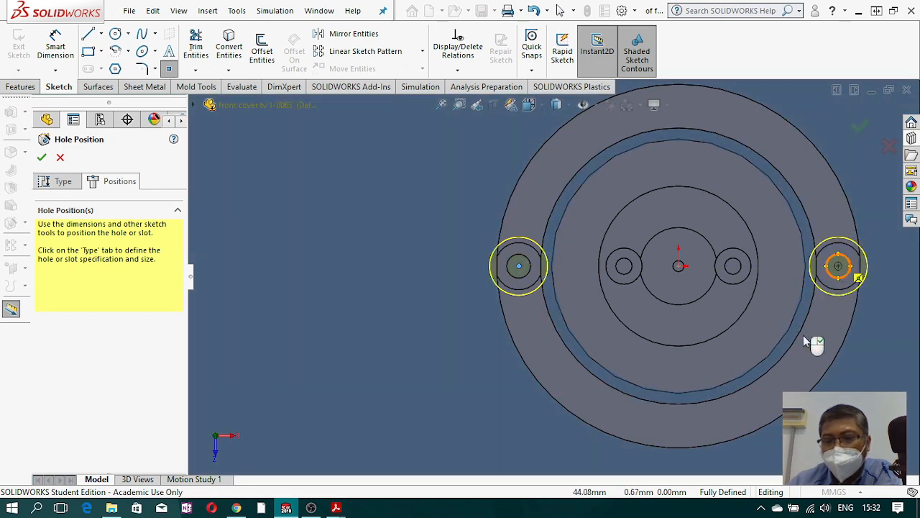
# Step: Define the holes as straight taps to JIS, type Tapped hole, size M6x1.0
pyautogui.click(60, 185)
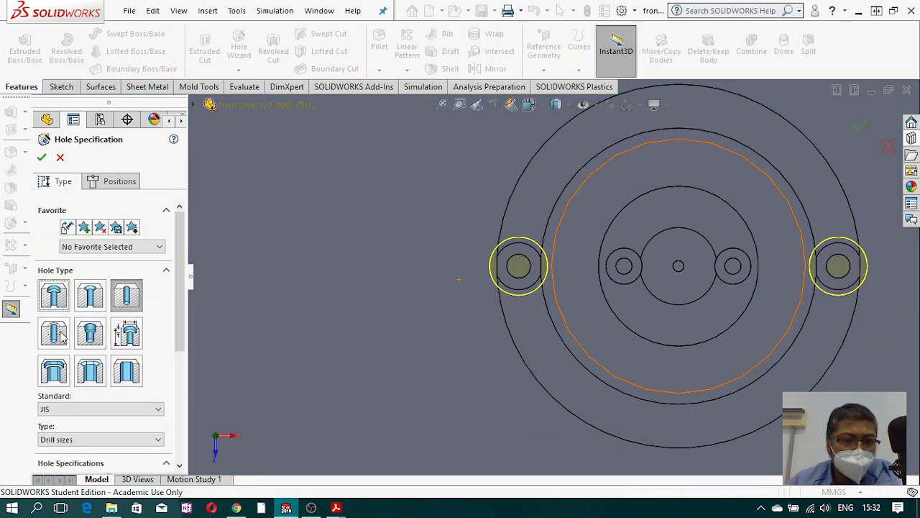
pyautogui.click(61, 338)
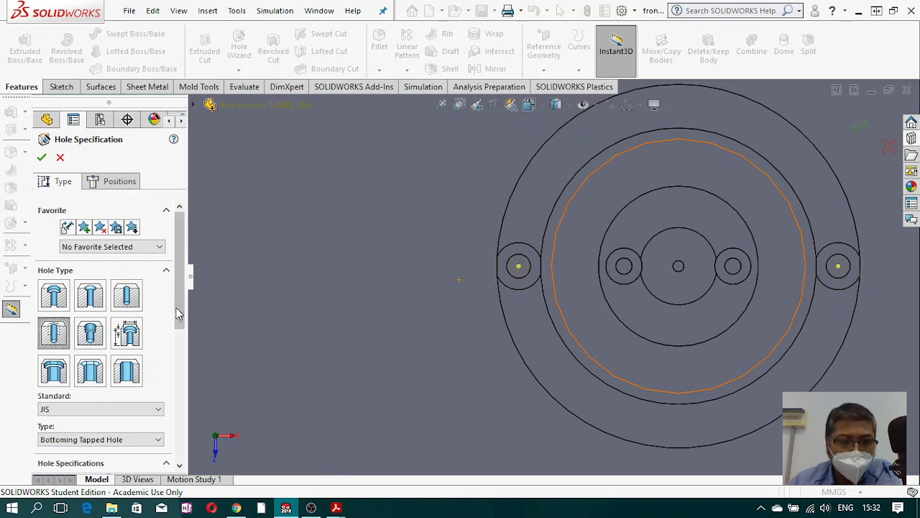
pyautogui.scroll(-1, 180, 315)
pyautogui.scroll(-3, 180, 314)
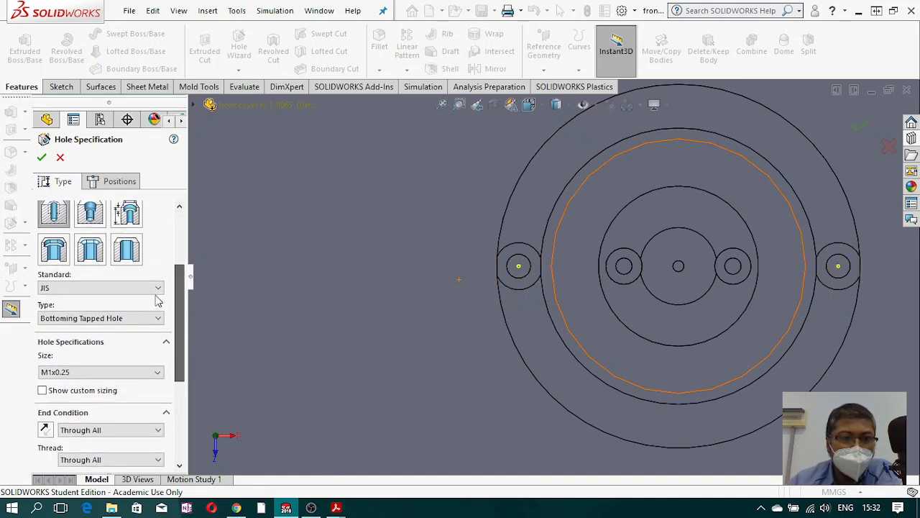
pyautogui.click(158, 318)
pyautogui.click(133, 348)
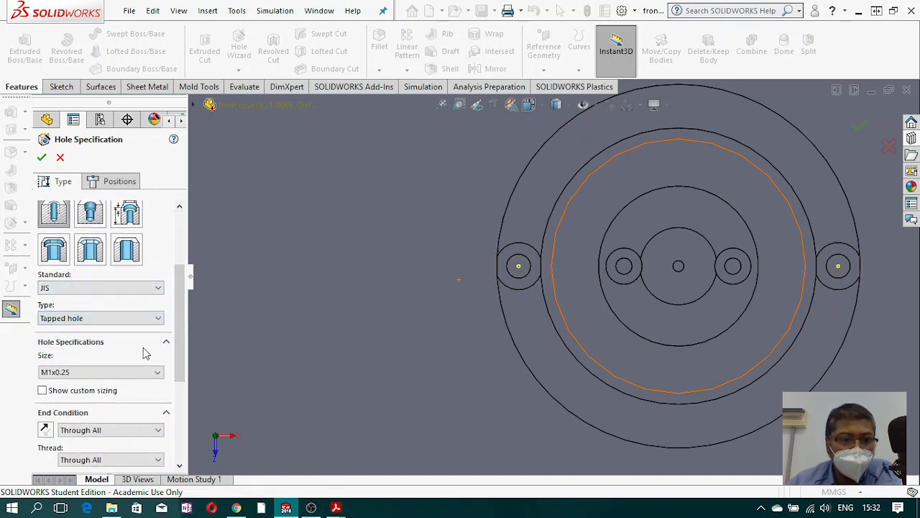
pyautogui.click(158, 372)
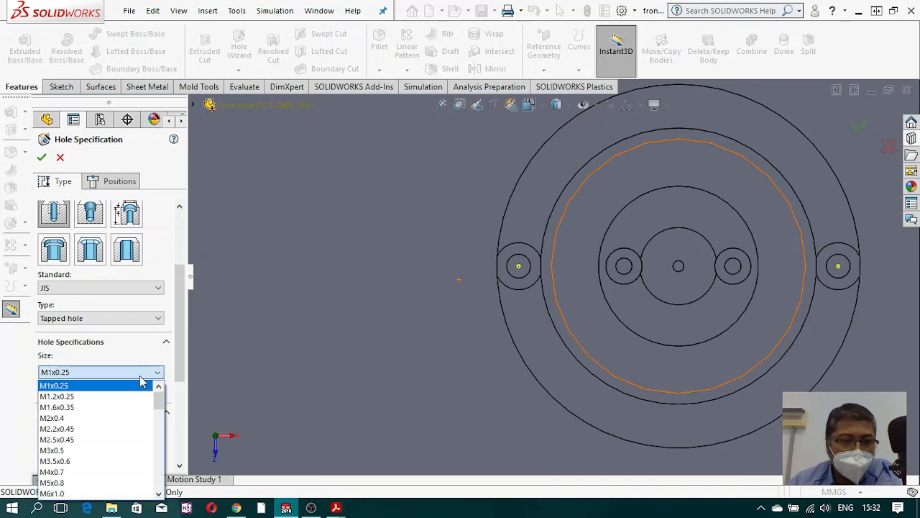
pyautogui.click(89, 492)
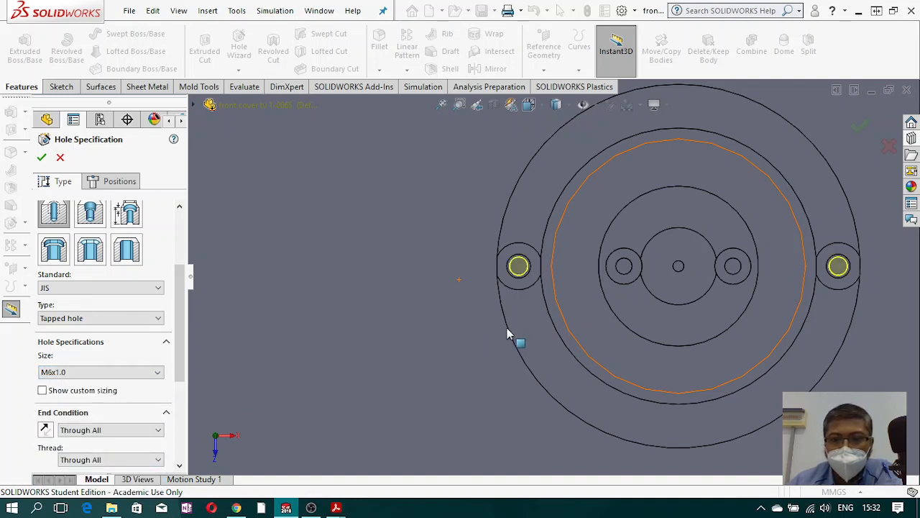
# Step: Set the tapped holes' end condition to Blind with a 10 mm hole depth
pyautogui.moveTo(507, 334); pyautogui.dragTo(516, 194, button='middle')
pyautogui.scroll(4, 550, 280)
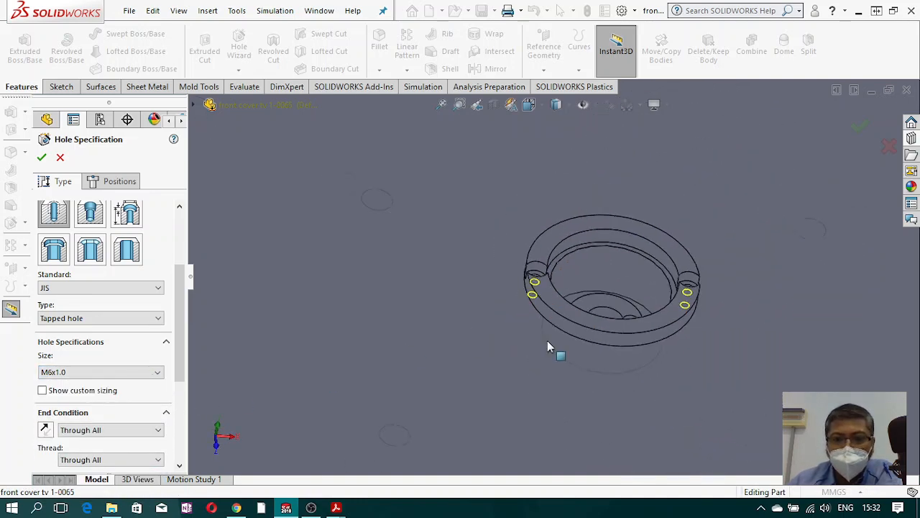
pyautogui.moveTo(548, 346); pyautogui.dragTo(584, 313, button='middle')
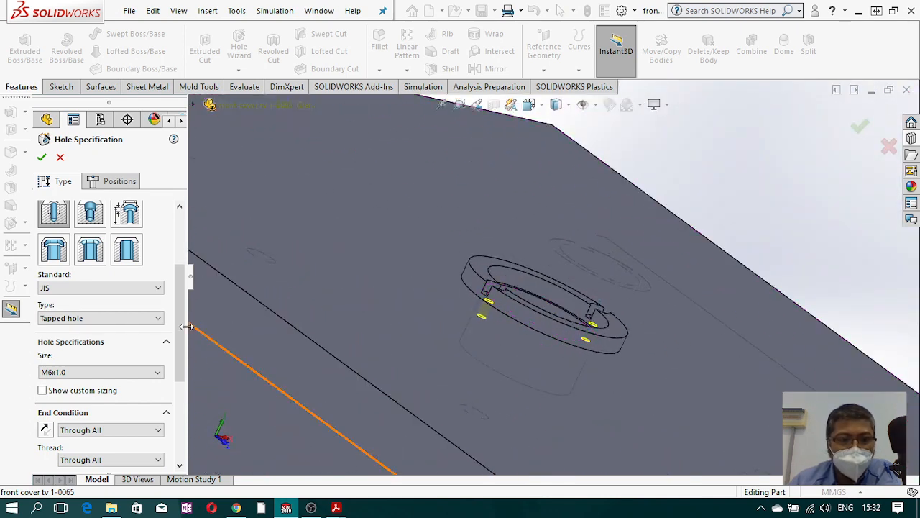
pyautogui.scroll(-3, 176, 331)
pyautogui.click(157, 358)
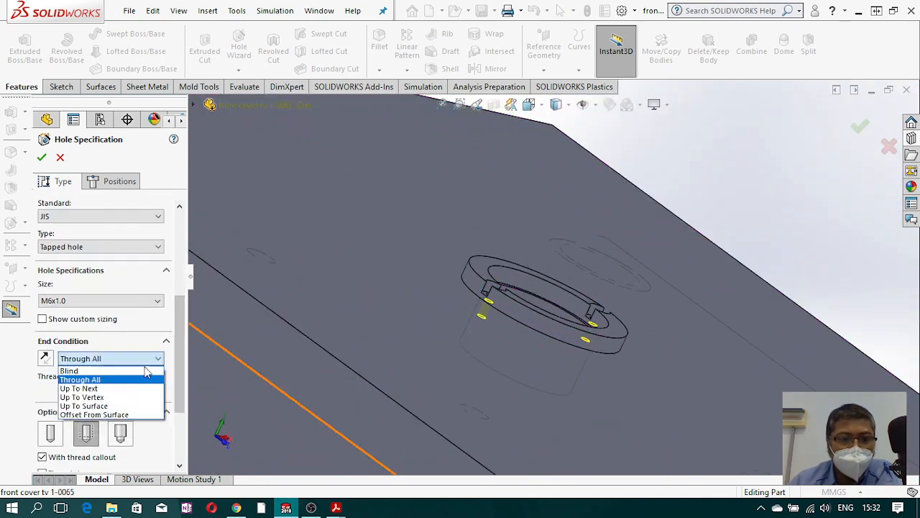
pyautogui.click(124, 372)
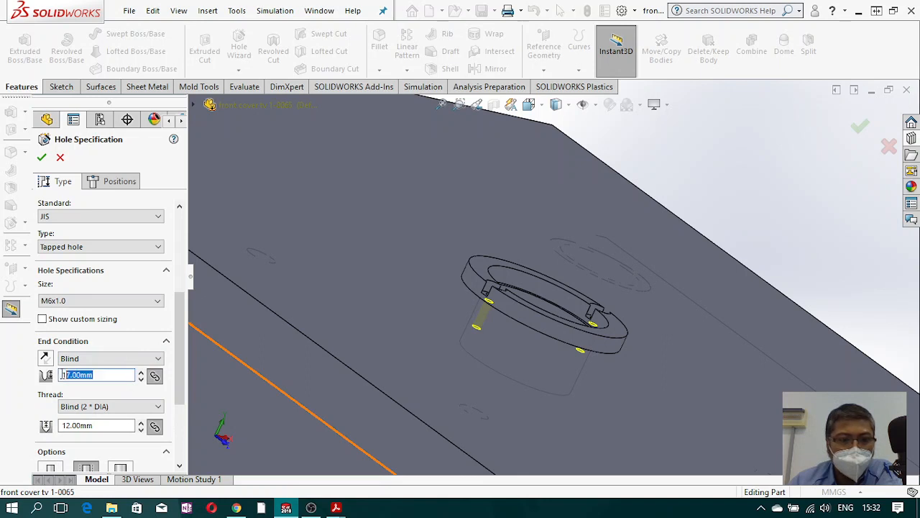
pyautogui.write('10')
pyautogui.press('Return')
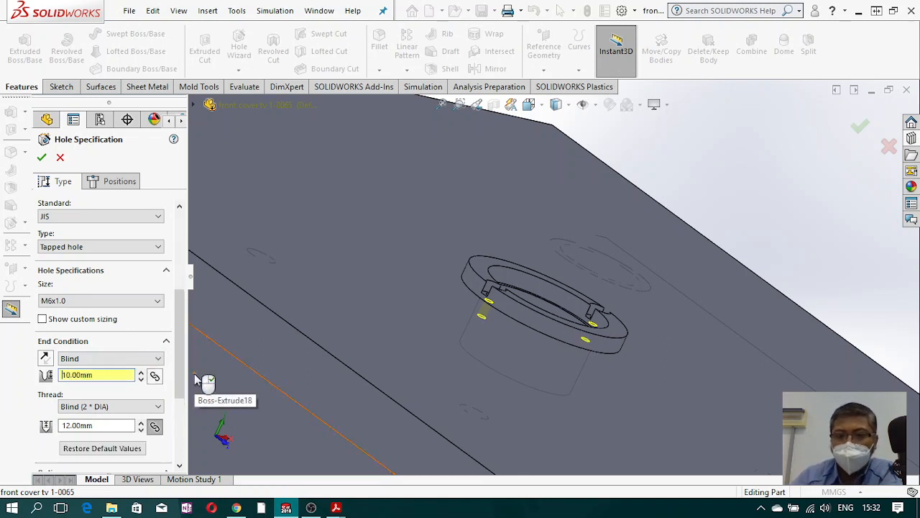
# Step: Turn off automatic body selection, limit the feature scope to the clamping plate, and create the tapped holes
pyautogui.scroll(-5, 170, 435)
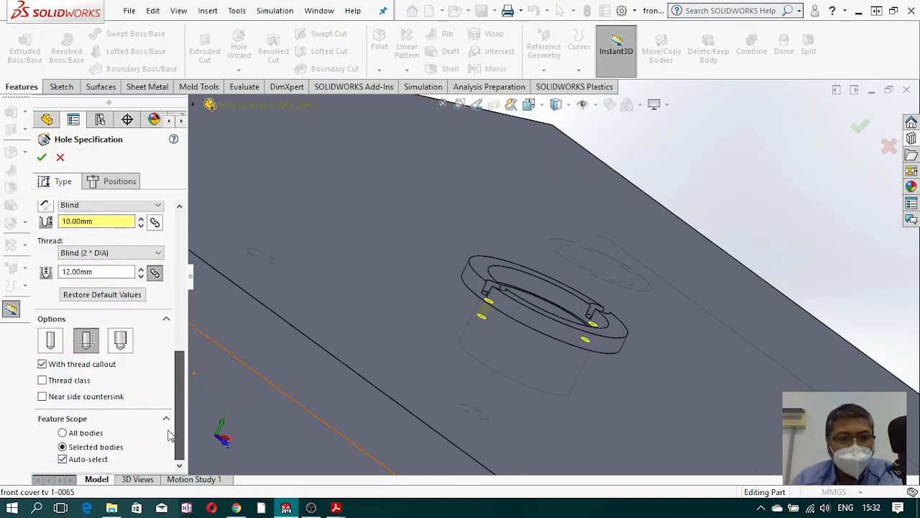
pyautogui.click(63, 459)
pyautogui.scroll(3, 553, 276)
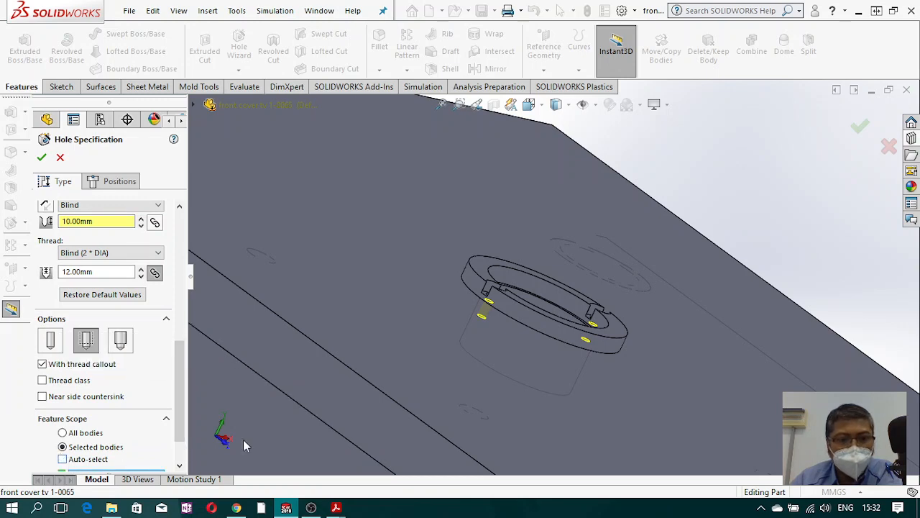
pyautogui.click(683, 342)
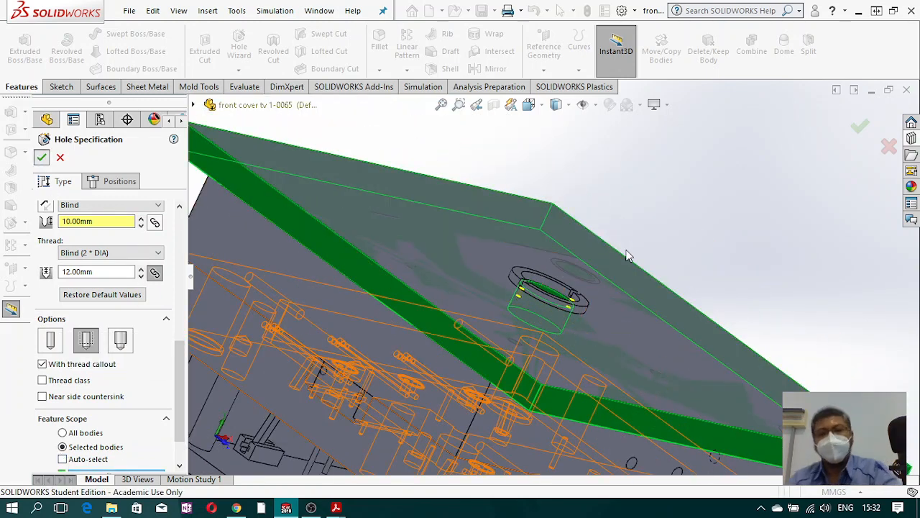
pyautogui.press('Return')
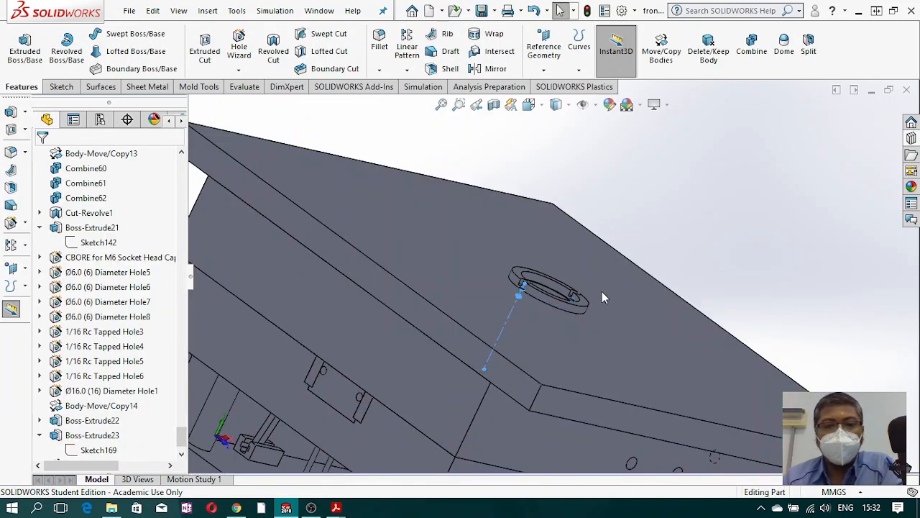
# Step: Switch to the Blue_book_EN_2014 futaba.pdf mold base catalogue in Adobe Acrobat Reader
pyautogui.moveTo(602, 290); pyautogui.dragTo(564, 331, button='middle')
pyautogui.scroll(9, 565, 331)
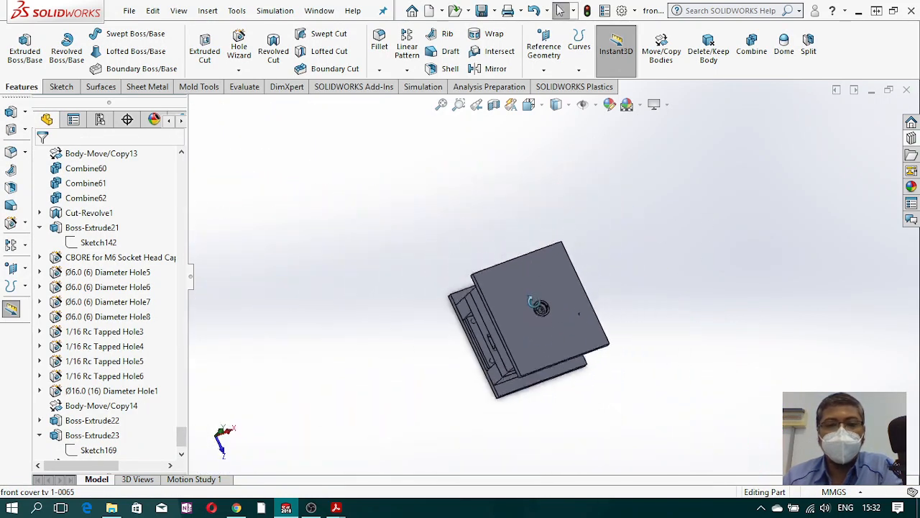
pyautogui.moveTo(537, 302); pyautogui.dragTo(597, 280, button='middle')
pyautogui.moveTo(586, 325); pyautogui.dragTo(644, 334, button='middle')
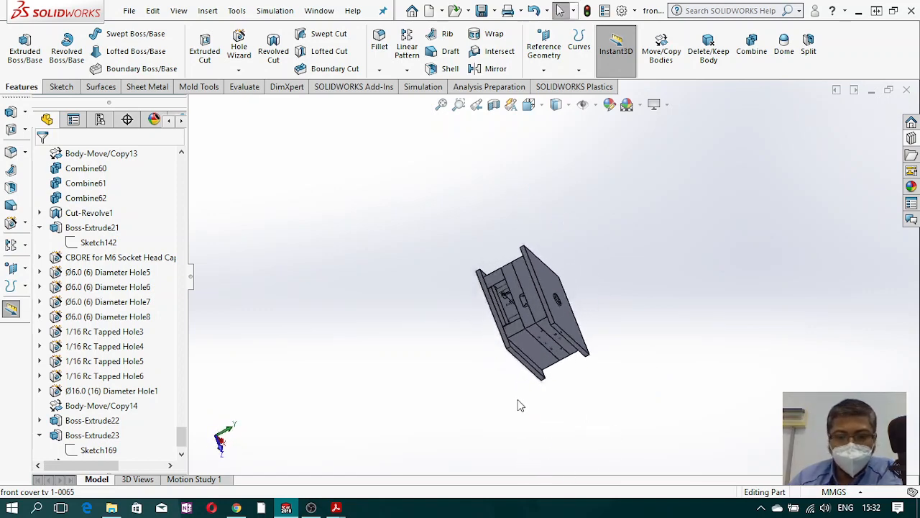
pyautogui.moveTo(521, 404); pyautogui.dragTo(478, 473, button='middle')
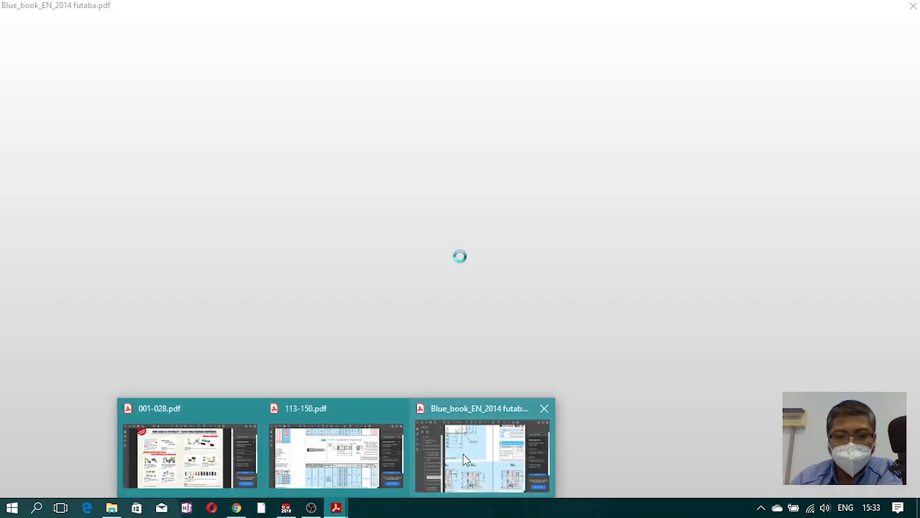
pyautogui.click(463, 454)
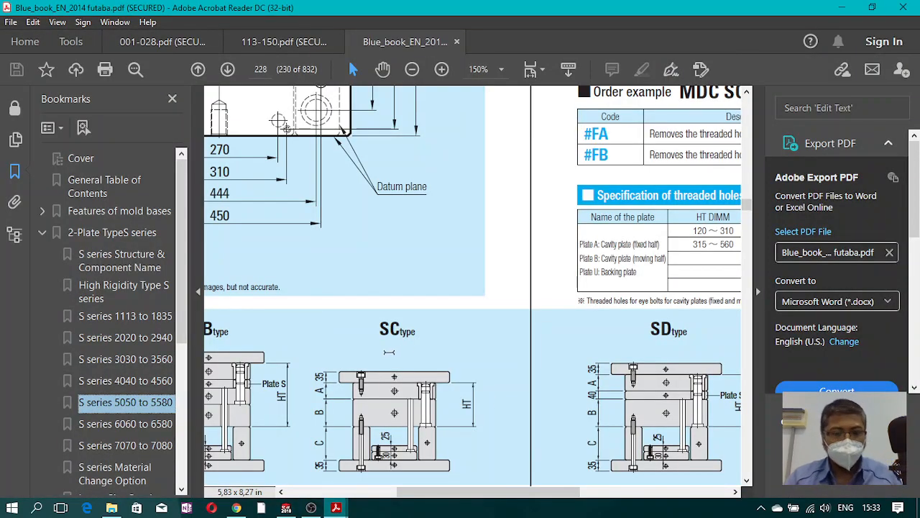
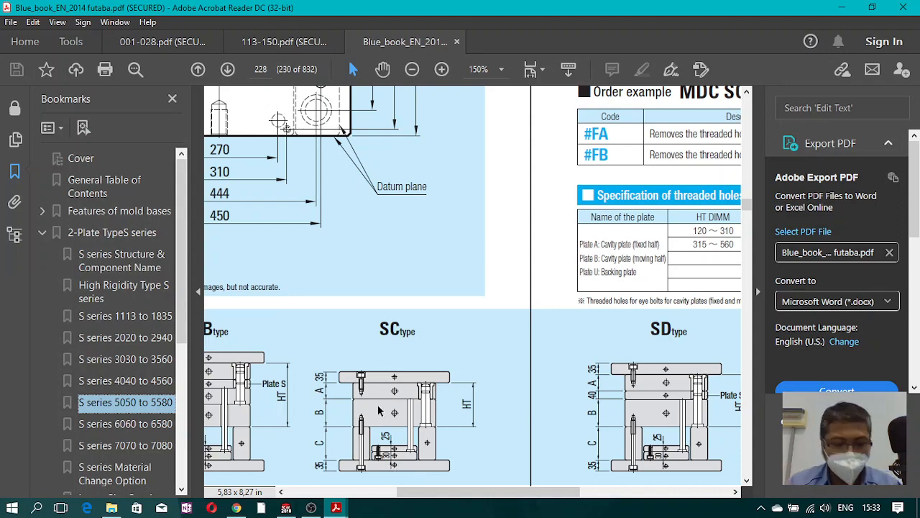
# Step: Examine the S Series 5565 catalogue pages for the threaded eye-bolt hole specification of each plate
pyautogui.keyDown('ctrl'); pyautogui.scroll(-4, 383, 272); pyautogui.keyUp('ctrl')
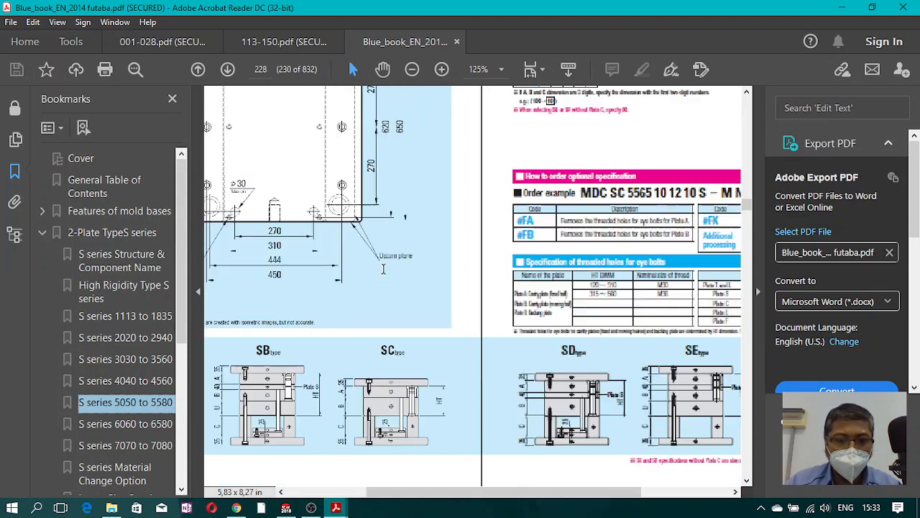
pyautogui.keyDown('ctrl'); pyautogui.scroll(2, 329, 327); pyautogui.keyUp('ctrl')
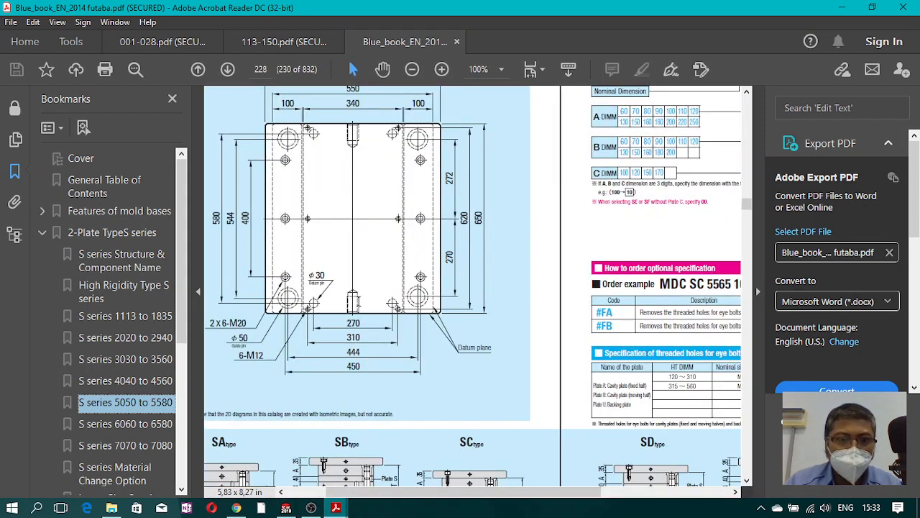
pyautogui.scroll(-3, 457, 344)
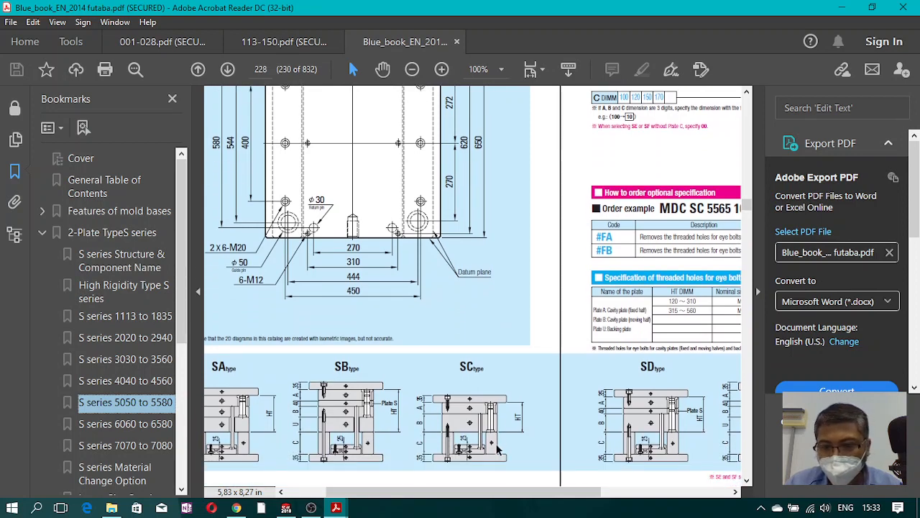
pyautogui.scroll(6, 498, 449)
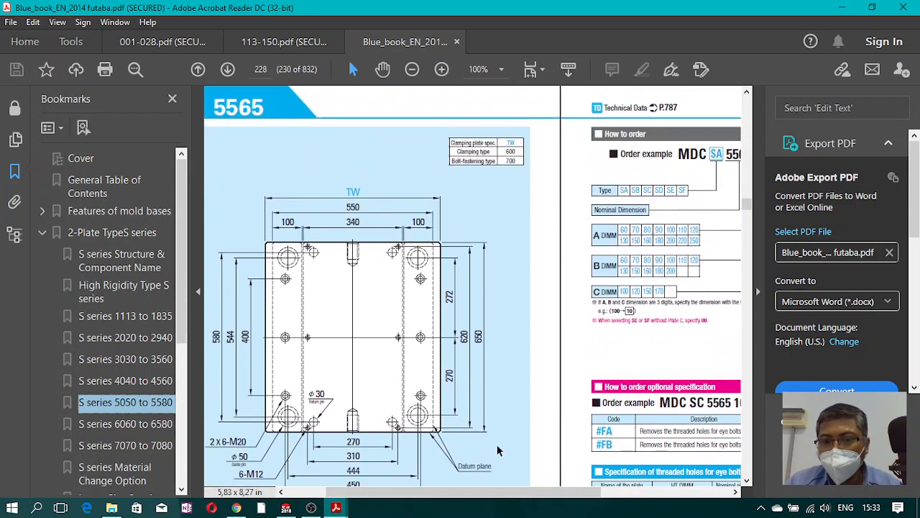
pyautogui.scroll(-1, 498, 449)
pyautogui.keyDown('ctrl'); pyautogui.scroll(-1, 389, 352); pyautogui.keyUp('ctrl')
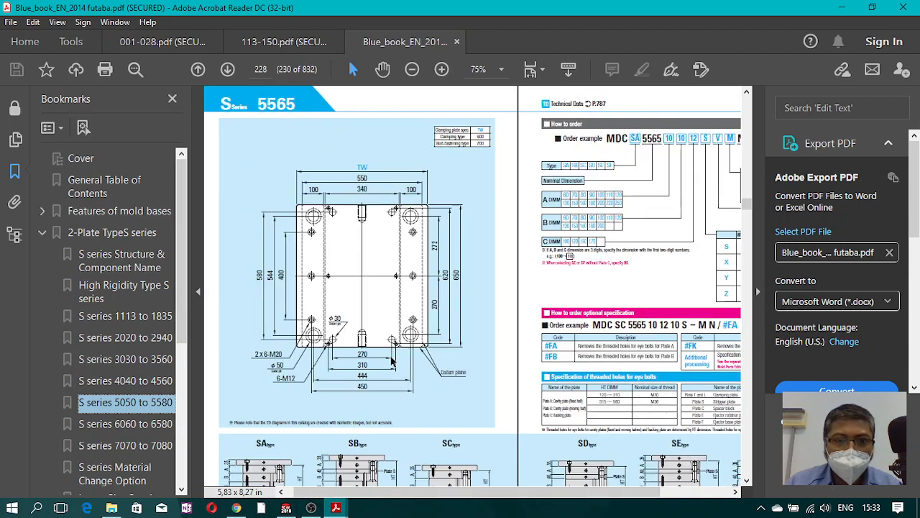
pyautogui.moveTo(512, 492); pyautogui.dragTo(581, 495)
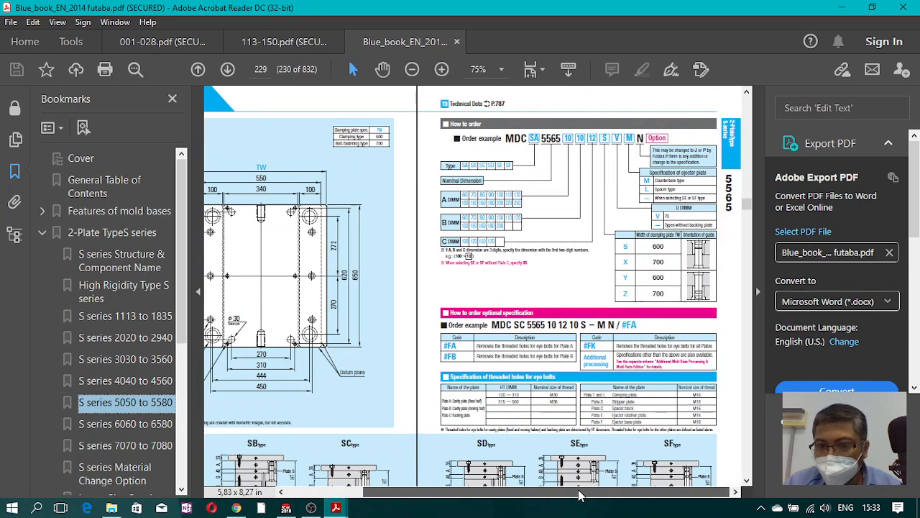
pyautogui.keyDown('ctrl'); pyautogui.scroll(-2, 581, 495); pyautogui.keyUp('ctrl')
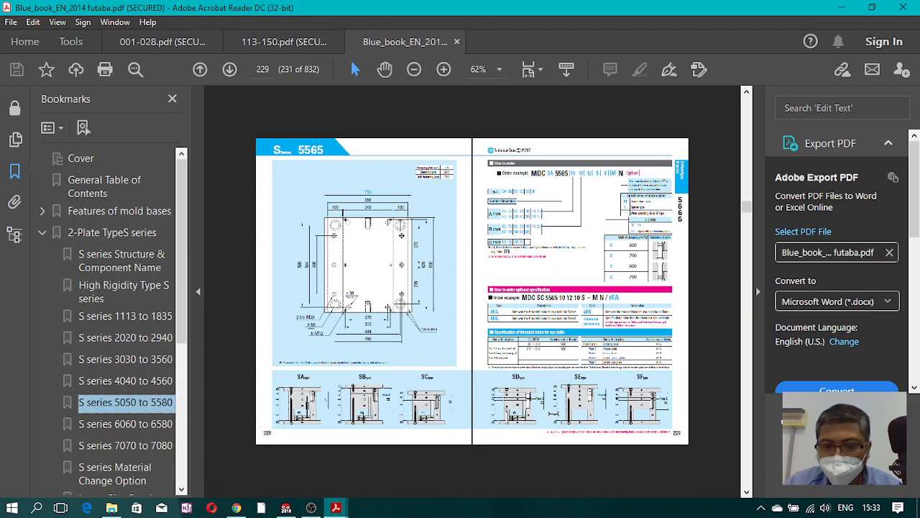
pyautogui.keyDown('ctrl'); pyautogui.scroll(5, 559, 391); pyautogui.keyUp('ctrl')
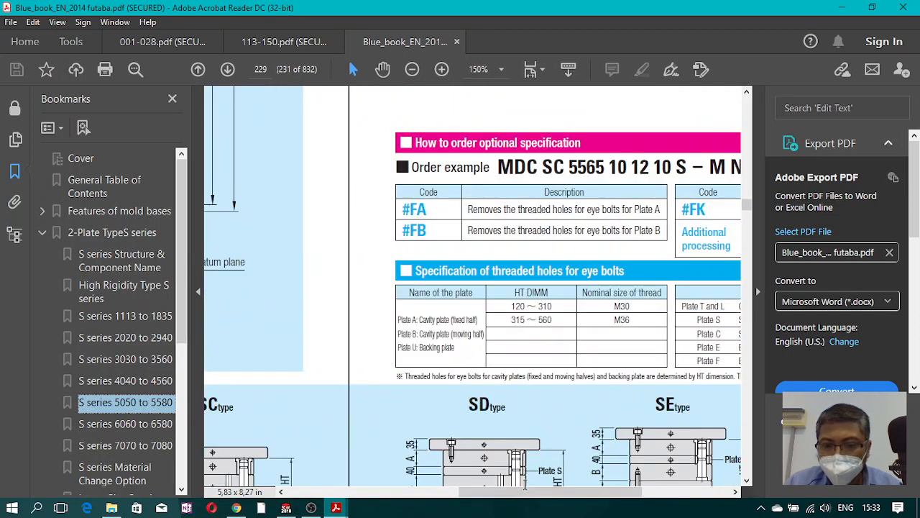
pyautogui.moveTo(523, 494); pyautogui.dragTo(554, 501)
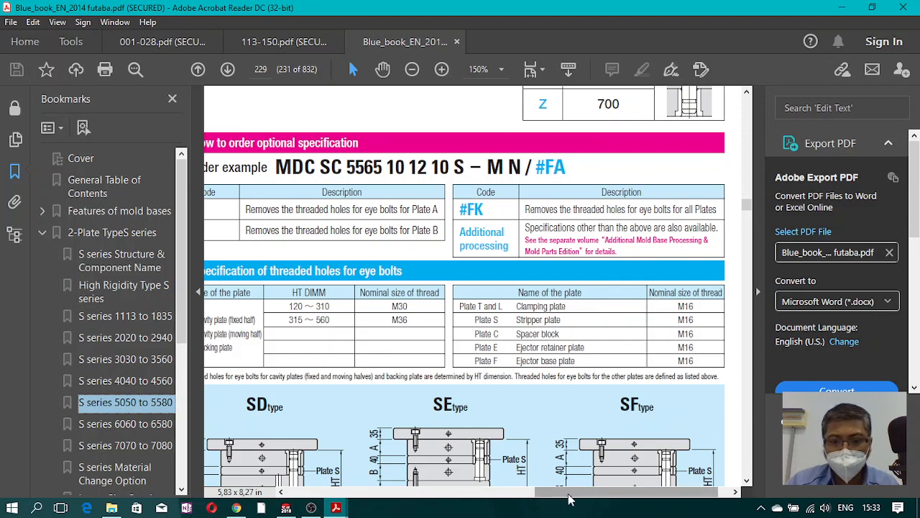
pyautogui.moveTo(573, 498); pyautogui.dragTo(451, 496)
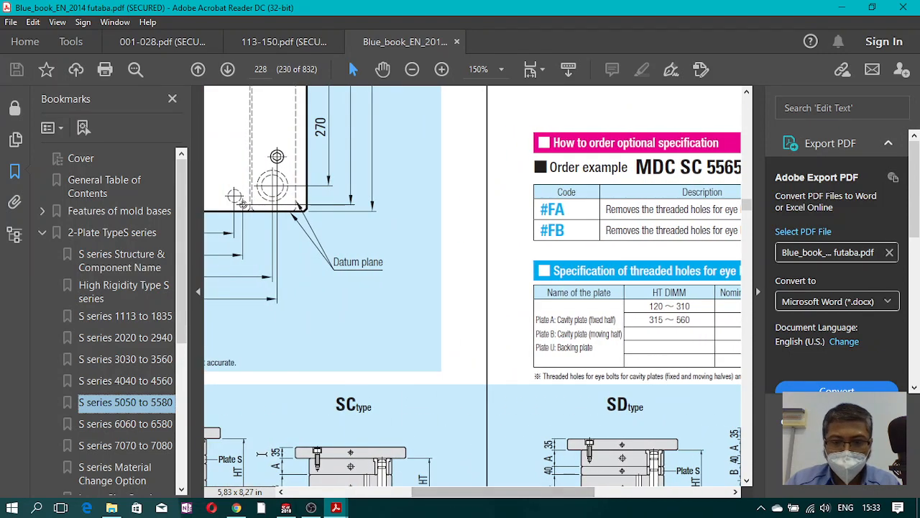
# Step: Compare the SC type diagram's HT dimension with the cavity plates' threaded eye-bolt hole table on the S Series 5565 pages
pyautogui.moveTo(514, 498)
pyautogui.mouseDown()
pyautogui.moveTo(644, 498)
pyautogui.moveTo(509, 498)
pyautogui.mouseUp()
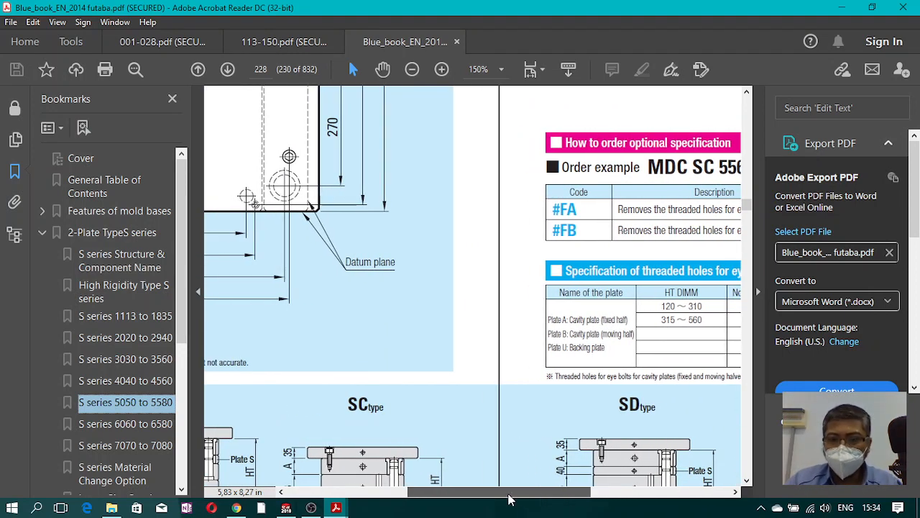
pyautogui.keyDown('ctrl'); pyautogui.scroll(-2, 467, 376); pyautogui.keyUp('ctrl')
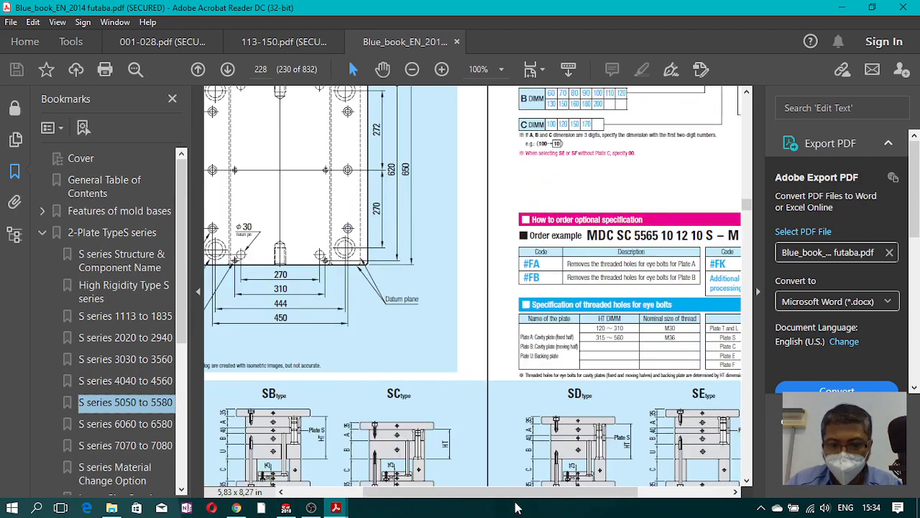
pyautogui.moveTo(493, 497); pyautogui.dragTo(417, 498)
pyautogui.scroll(1, 486, 401)
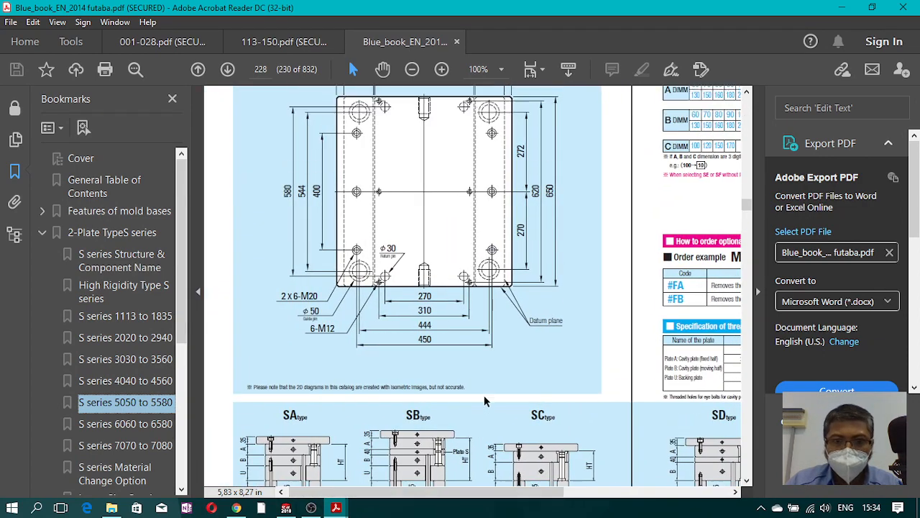
pyautogui.scroll(4, 486, 401)
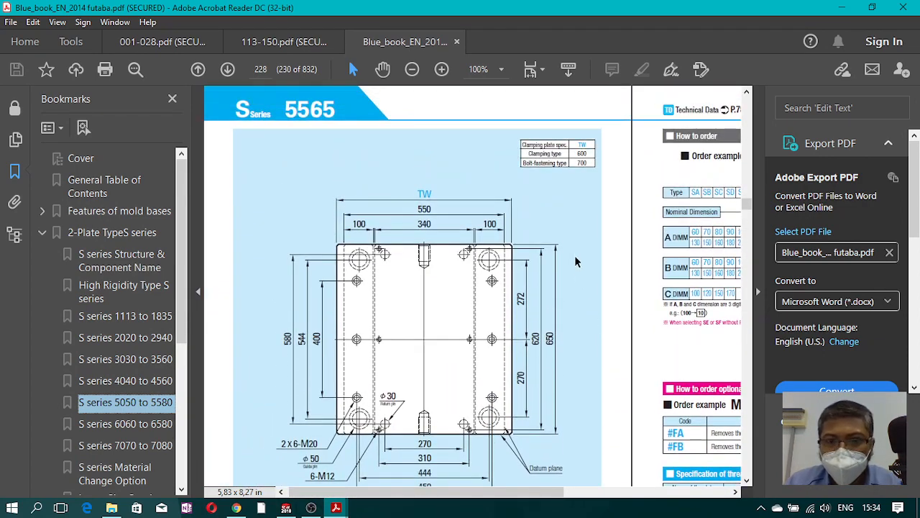
pyautogui.scroll(-1, 586, 237)
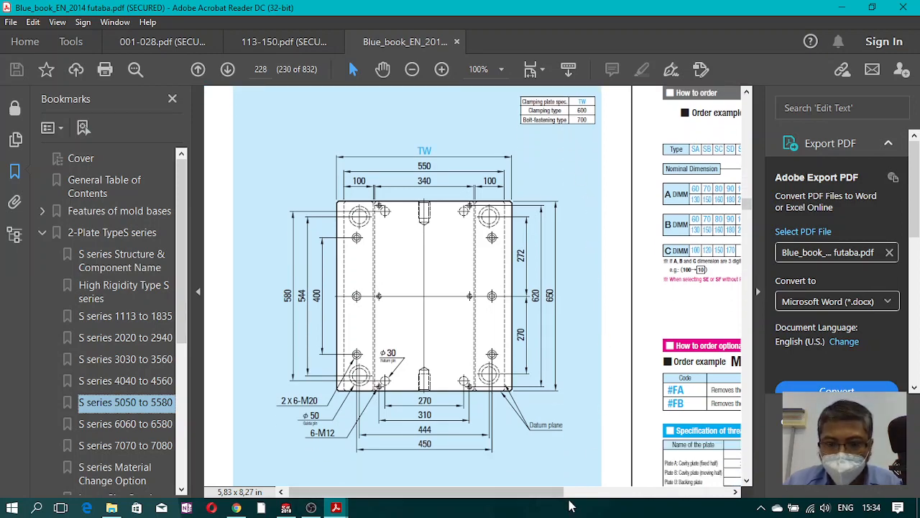
pyautogui.moveTo(564, 495); pyautogui.dragTo(714, 507)
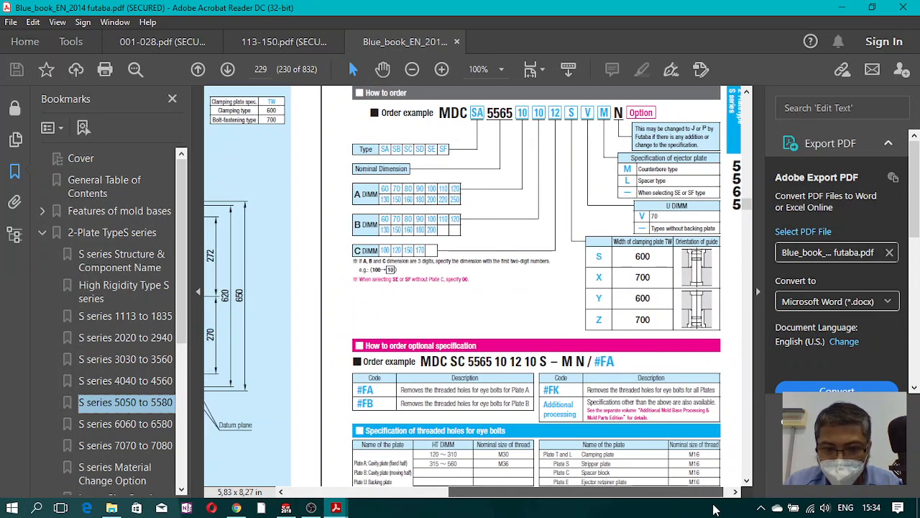
pyautogui.moveTo(714, 509)
pyautogui.mouseDown()
pyautogui.moveTo(603, 511)
pyautogui.moveTo(675, 508)
pyautogui.mouseUp()
pyautogui.scroll(-3, 473, 288)
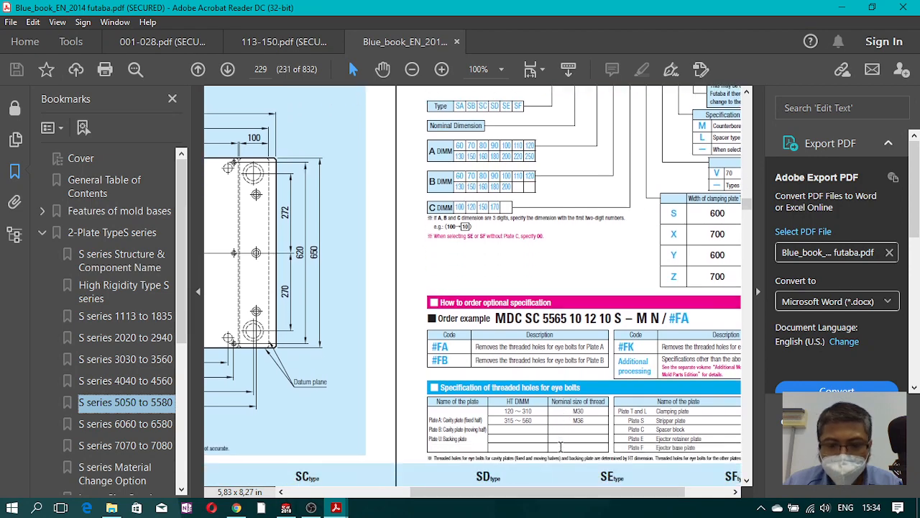
pyautogui.scroll(-1, 473, 288)
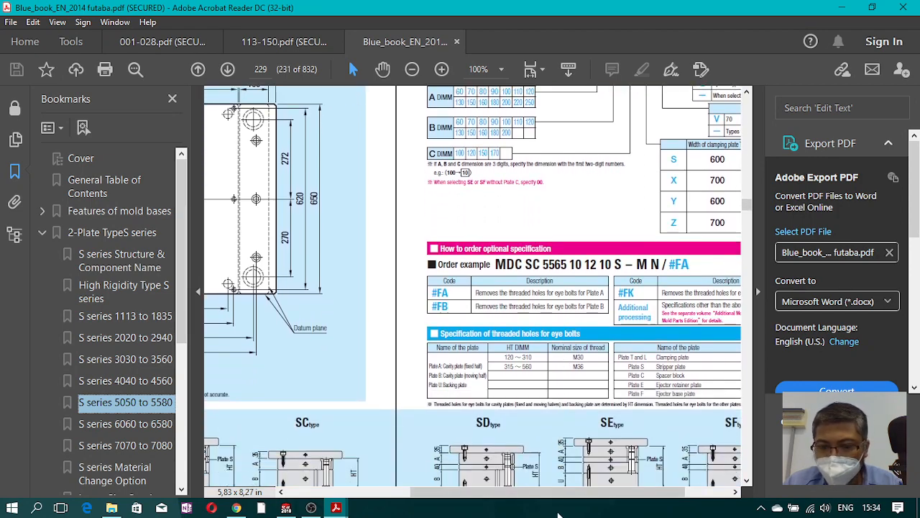
pyautogui.scroll(-2, 560, 492)
pyautogui.moveTo(539, 493); pyautogui.dragTo(364, 504)
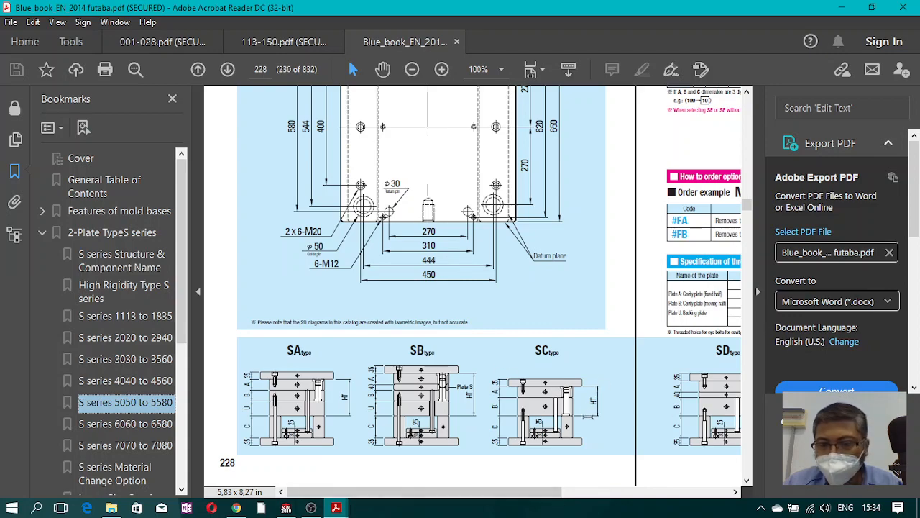
pyautogui.moveTo(554, 494); pyautogui.dragTo(610, 495)
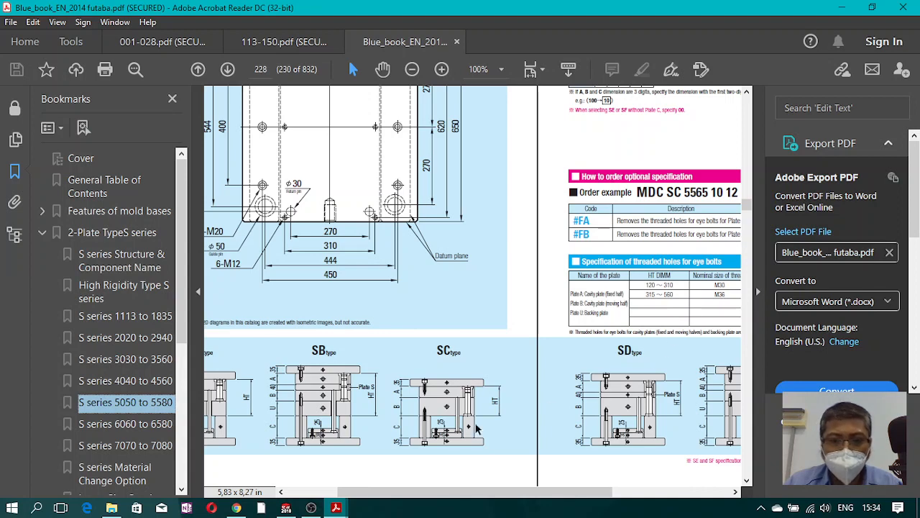
# Step: Switch to SOLIDWORKS and measure the distance between the clamping plate's inner face and the far face of the moving-half cavity plate
pyautogui.click(286, 507)
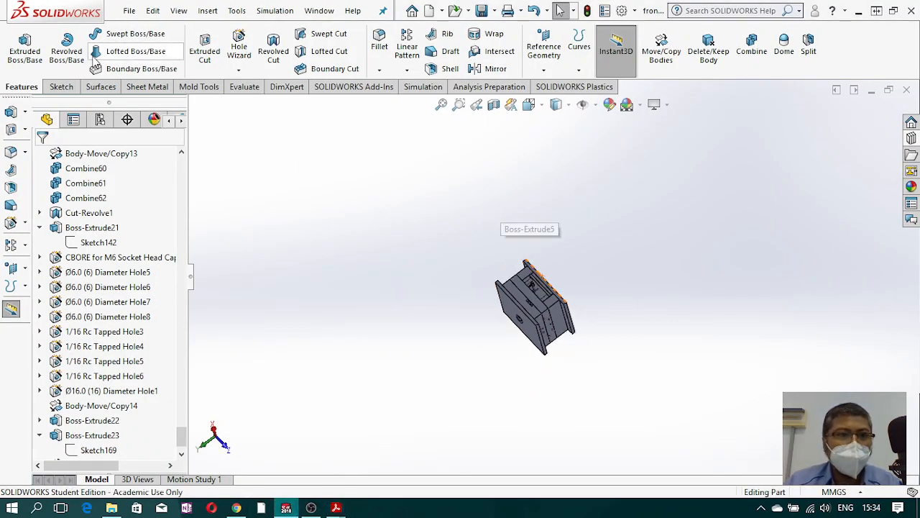
pyautogui.click(244, 86)
pyautogui.click(54, 47)
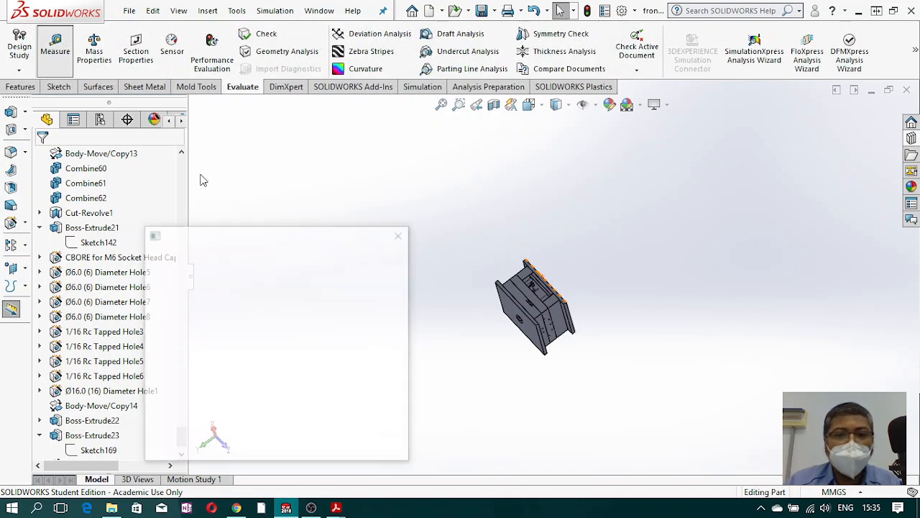
pyautogui.scroll(-10, 505, 300)
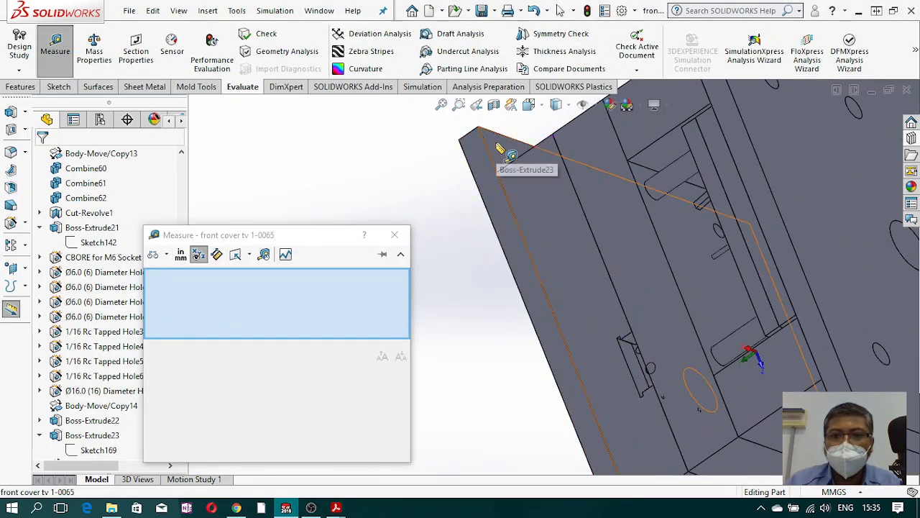
pyautogui.click(493, 152)
pyautogui.scroll(3, 714, 188)
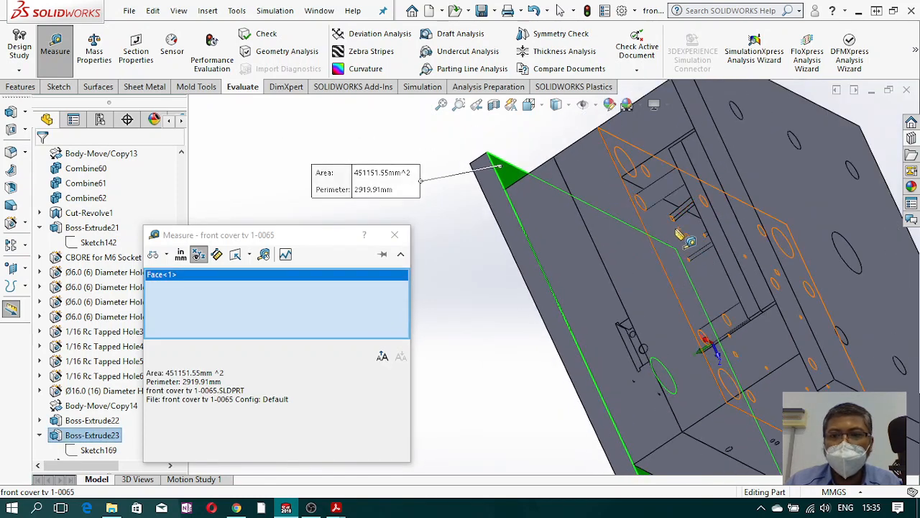
pyautogui.click(708, 295)
pyautogui.scroll(4, 708, 295)
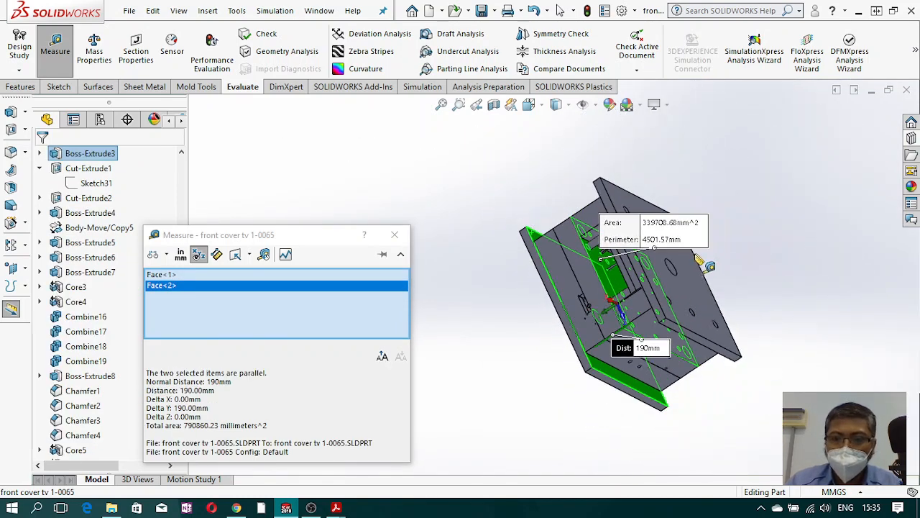
pyautogui.moveTo(231, 382); pyautogui.dragTo(207, 382)
pyautogui.click(394, 234)
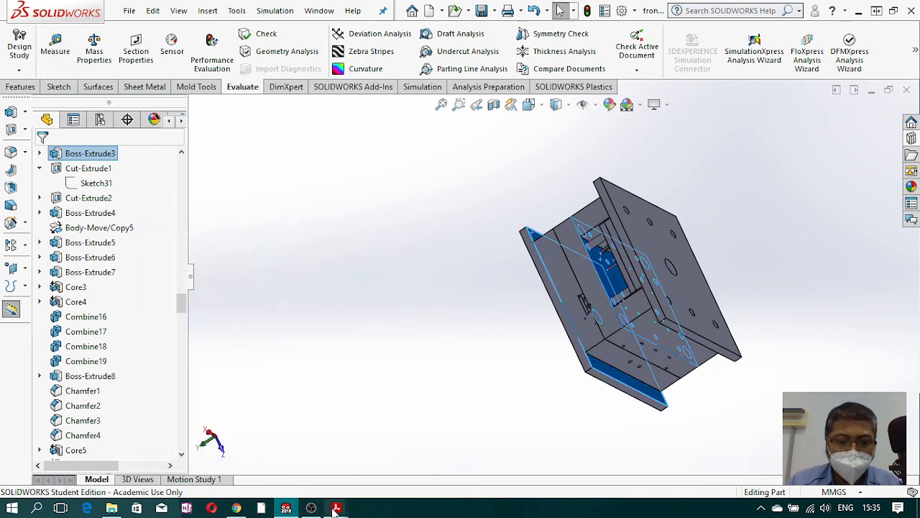
# Step: Switch back to the Futaba catalogue to check the cavity plates' eye-bolt thread size against HT, then return to SOLIDWORKS
pyautogui.moveTo(336, 507)
pyautogui.click(466, 474)
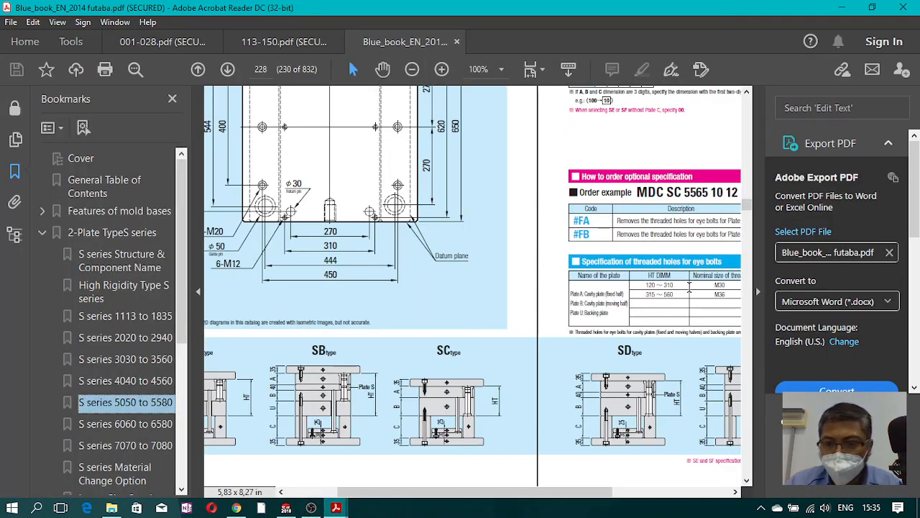
pyautogui.click(843, 8)
# Step: Start a JIS tapped hole with the Hole Wizard and place one hole point on the end face of each cavity plate
pyautogui.moveTo(663, 253); pyautogui.dragTo(625, 244, button='middle')
pyautogui.click(761, 219)
pyautogui.scroll(-5, 607, 235)
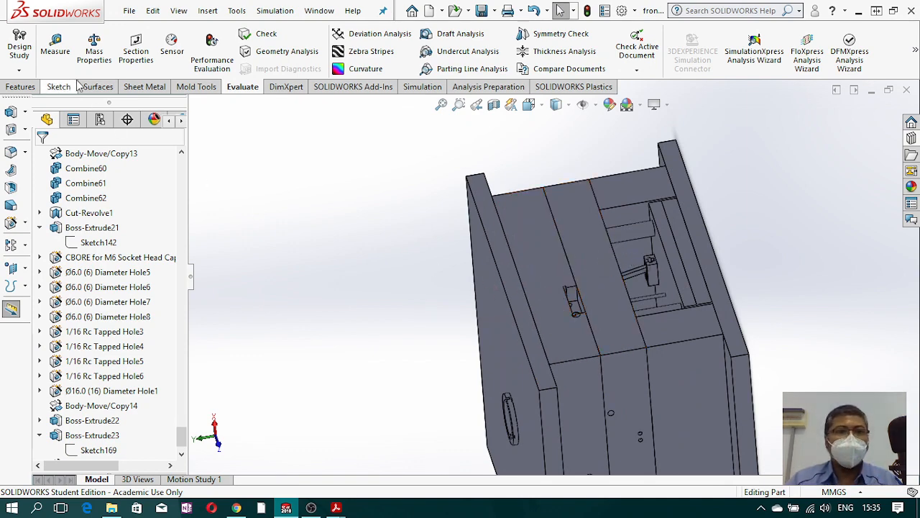
pyautogui.click(21, 86)
pyautogui.click(241, 45)
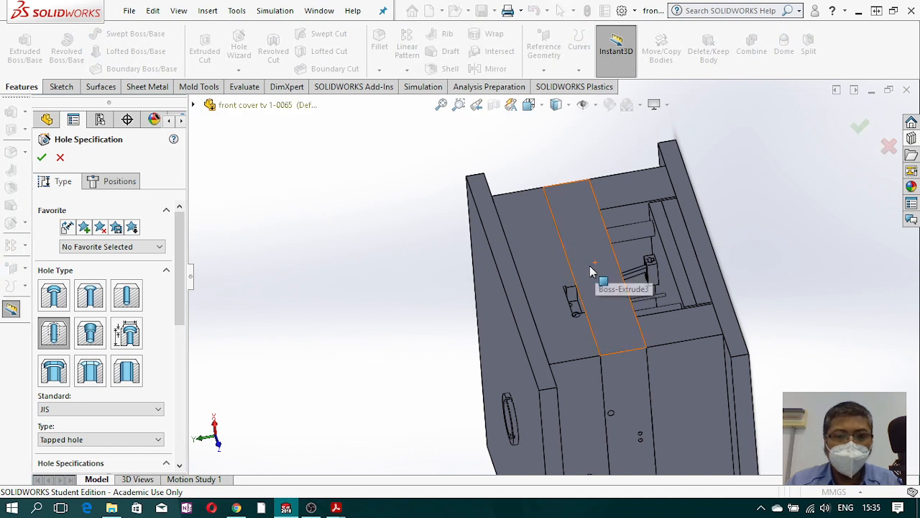
pyautogui.click(120, 181)
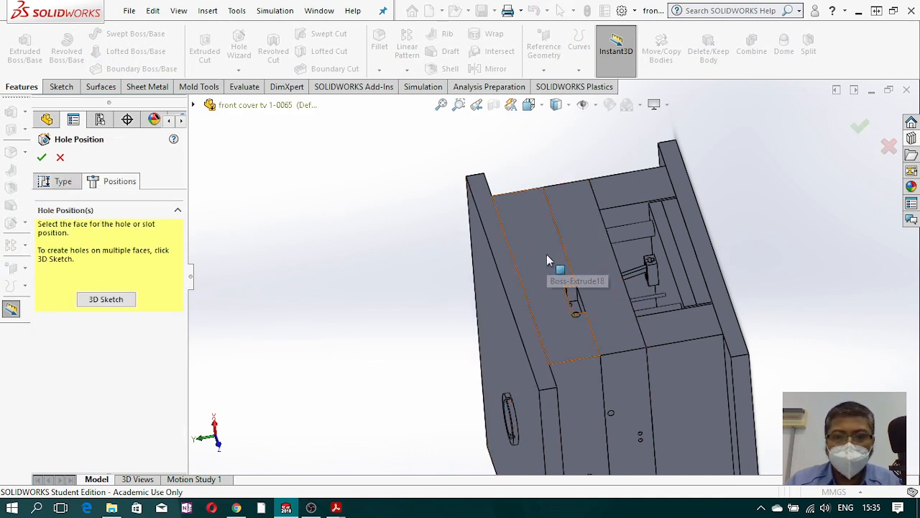
pyautogui.click(552, 263)
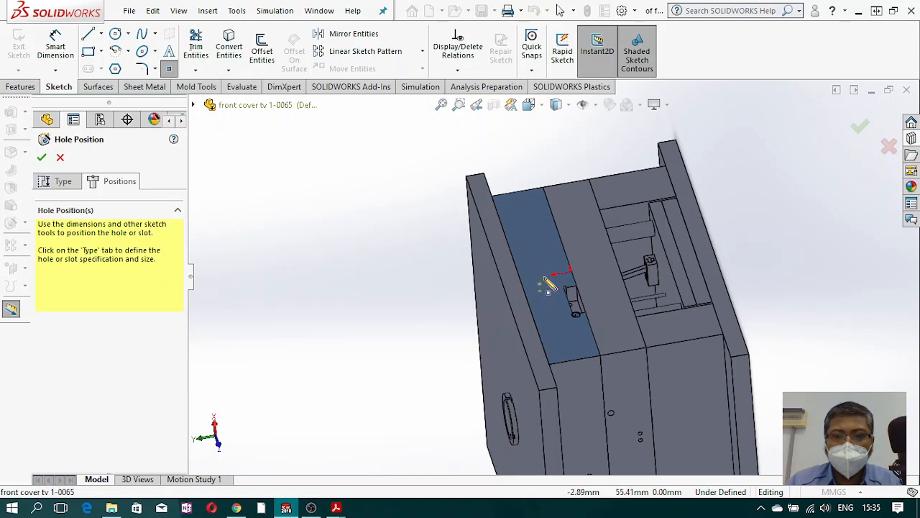
pyautogui.click(544, 278)
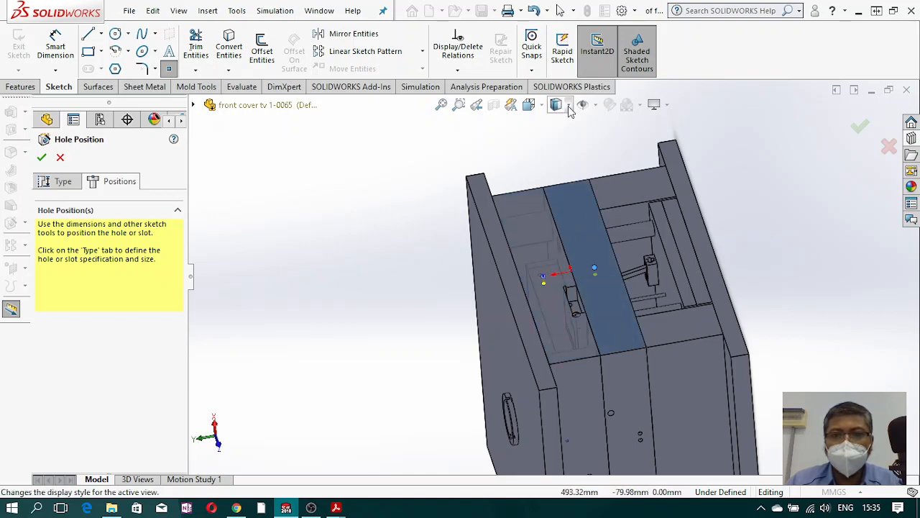
pyautogui.click(541, 107)
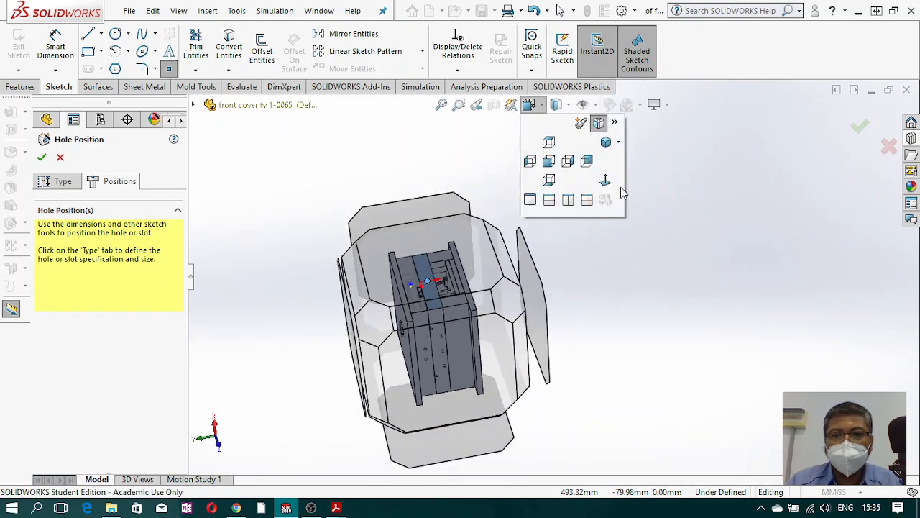
pyautogui.click(607, 181)
pyautogui.scroll(-3, 569, 213)
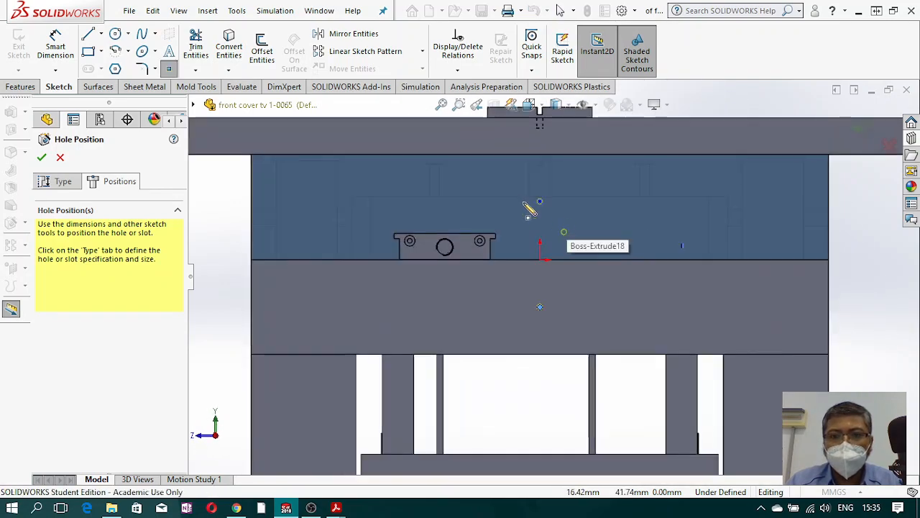
pyautogui.click(56, 48)
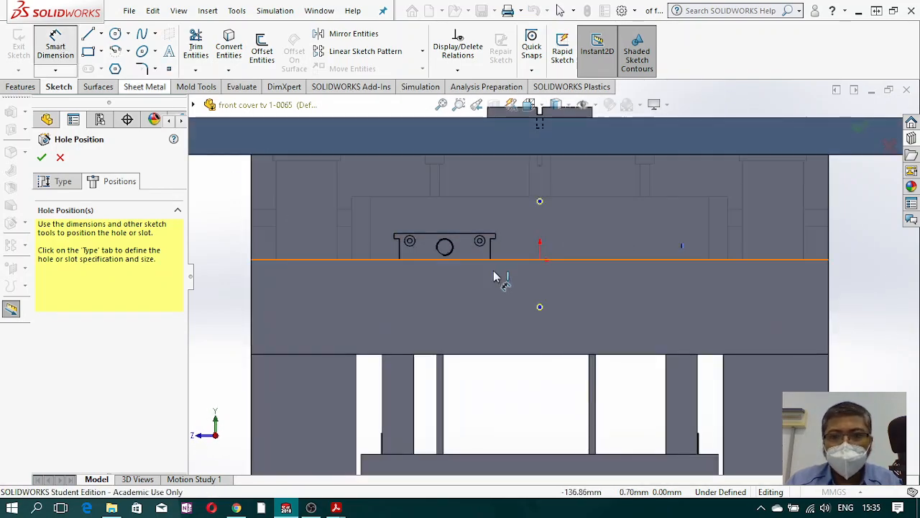
pyautogui.click(540, 202)
pyautogui.click(820, 229)
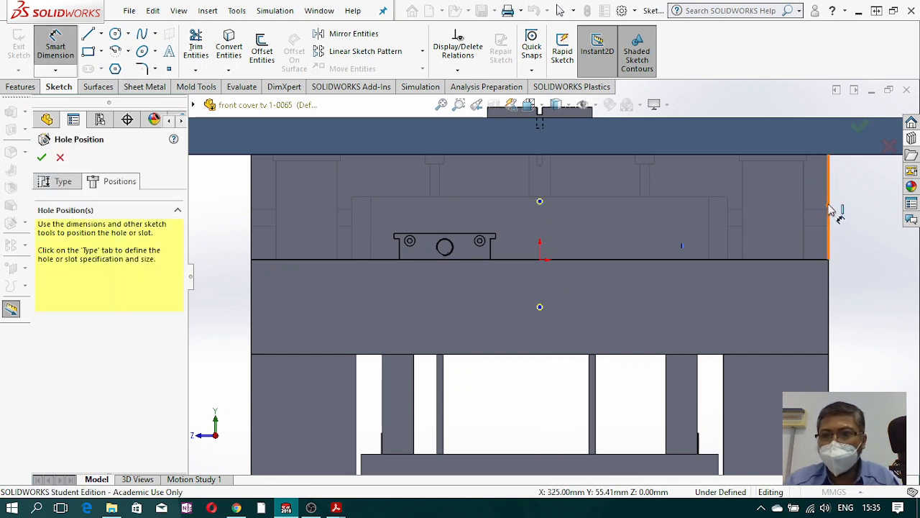
pyautogui.click(250, 208)
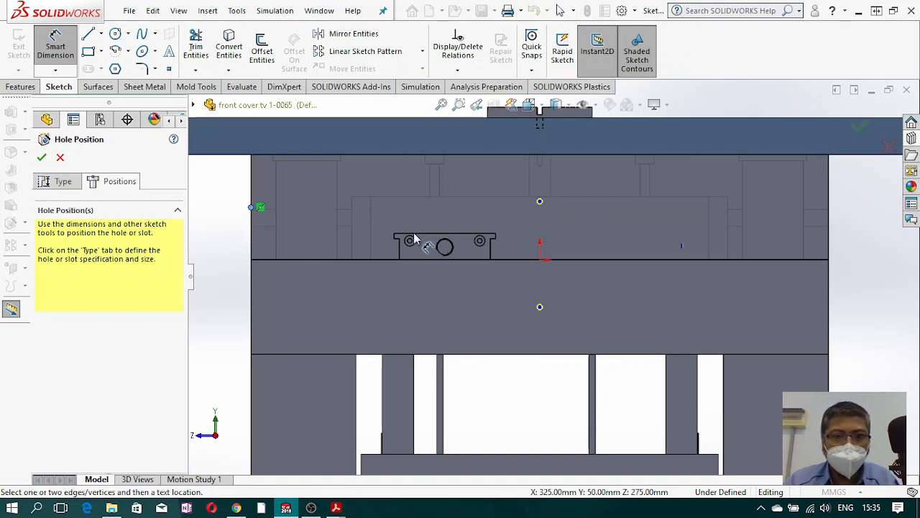
pyautogui.click(540, 201)
pyautogui.press('Escape')
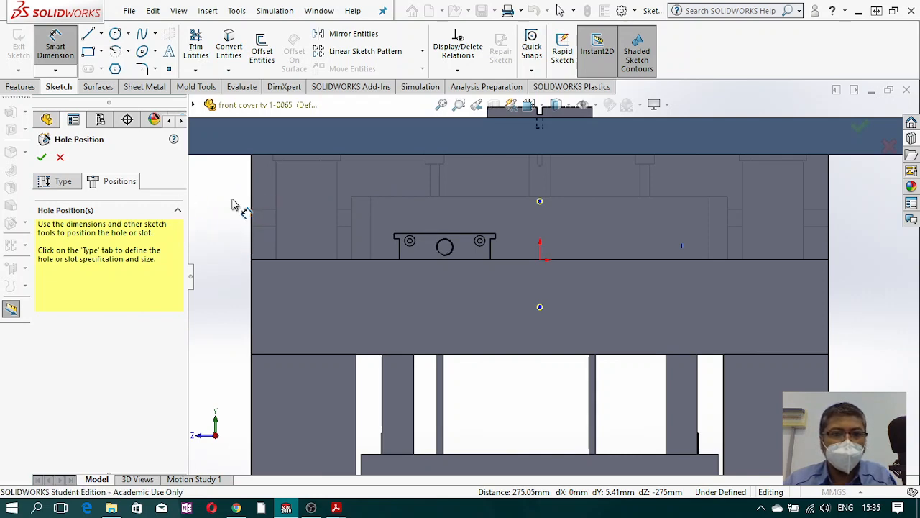
pyautogui.press('Escape')
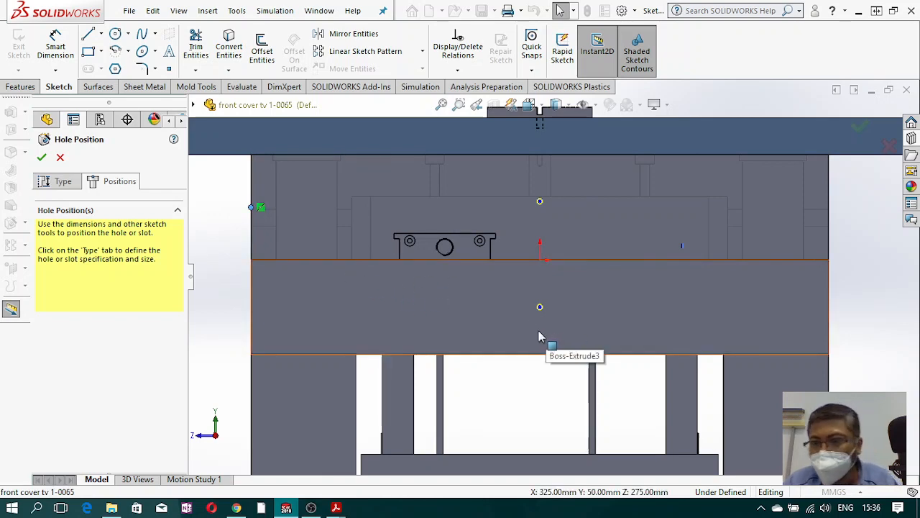
# Step: Add a Horizontal relation between each hole point and the midpoint of its cavity plate's side edge
pyautogui.click(540, 202)
pyautogui.click(46, 374)
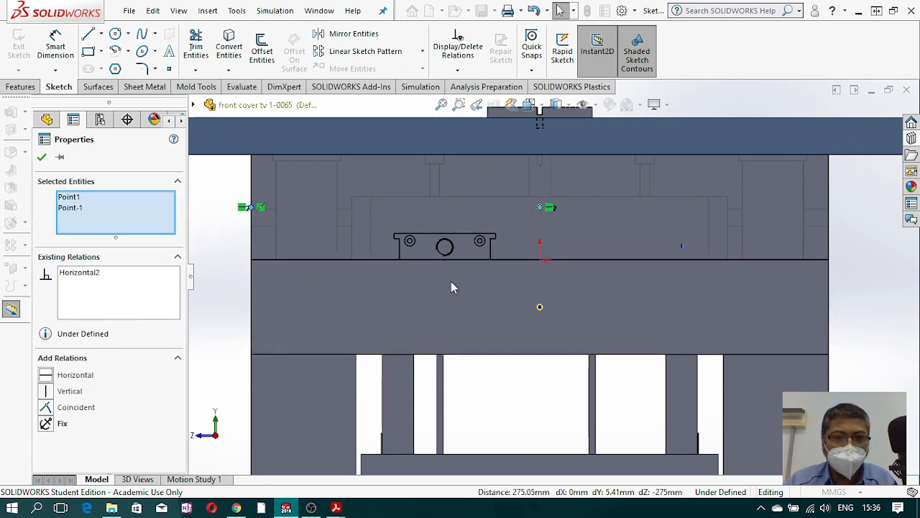
pyautogui.press('Escape')
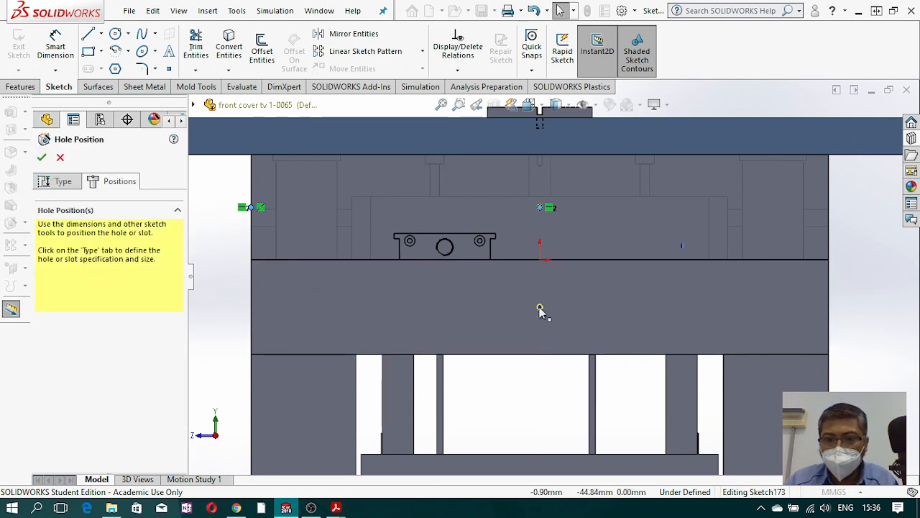
pyautogui.click(540, 308)
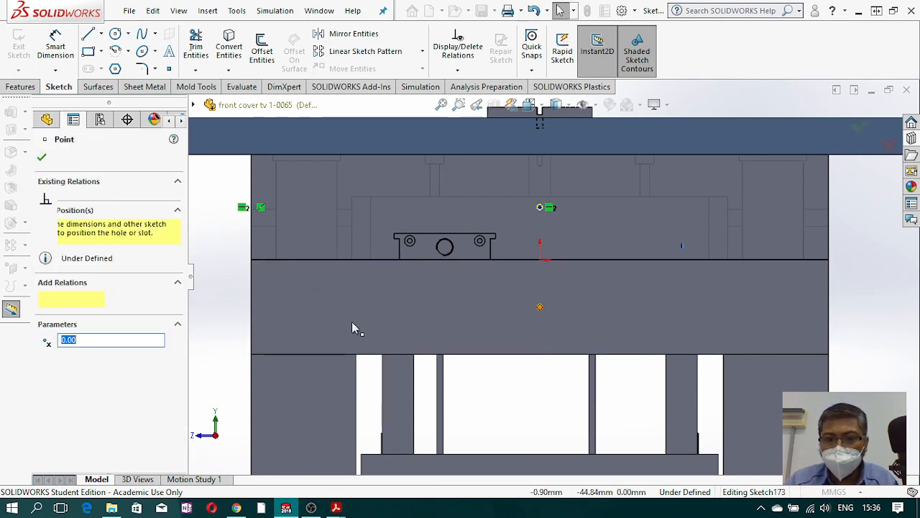
pyautogui.keyDown('ctrl'); pyautogui.click(251, 308); pyautogui.keyUp('ctrl')
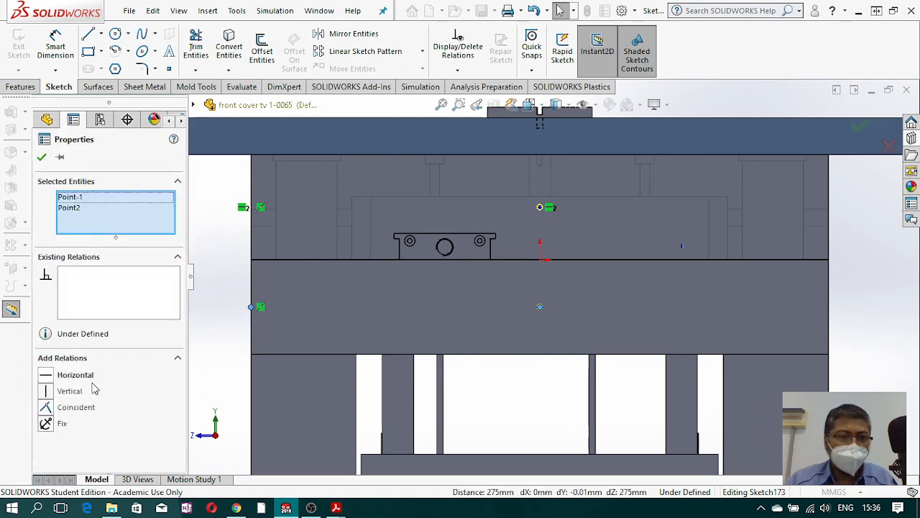
pyautogui.click(46, 376)
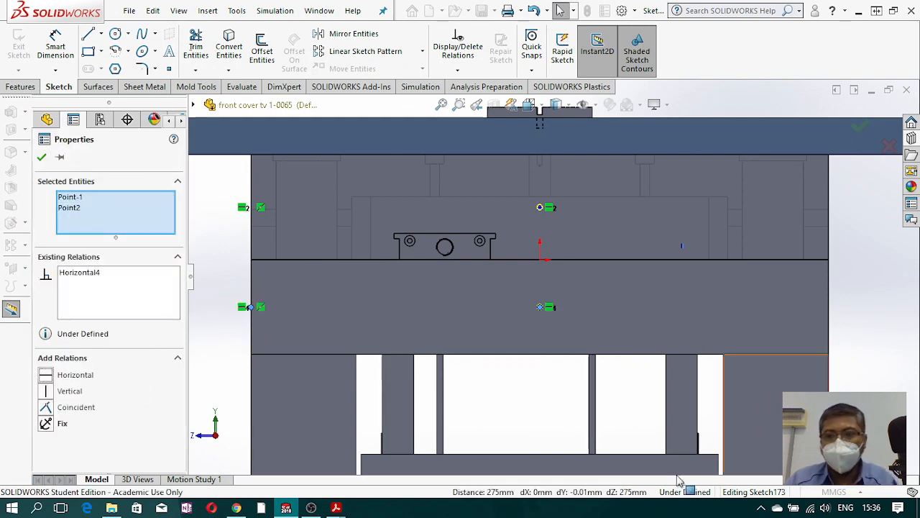
pyautogui.click(875, 350)
# Step: Align both hole points with the origin using a Vertical relation
pyautogui.click(540, 207)
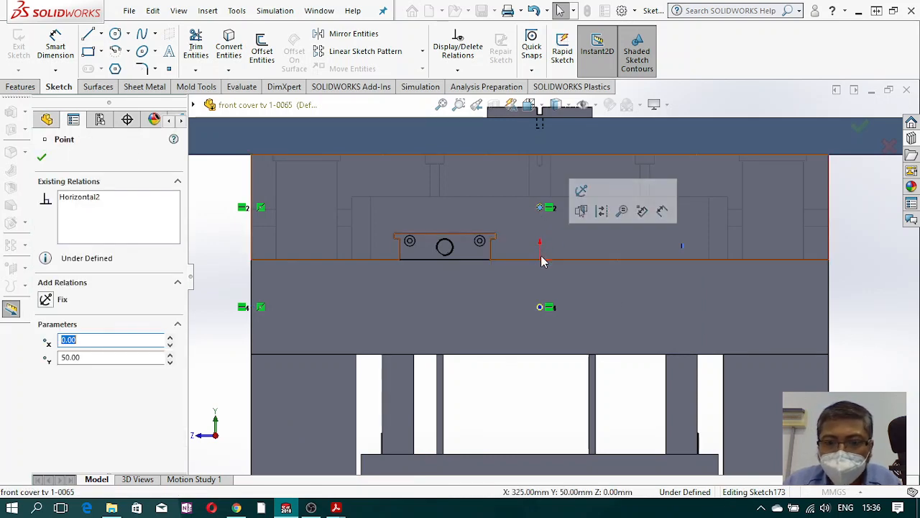
pyautogui.keyDown('ctrl'); pyautogui.click(541, 259); pyautogui.keyUp('ctrl')
pyautogui.keyDown('ctrl'); pyautogui.click(540, 308); pyautogui.keyUp('ctrl')
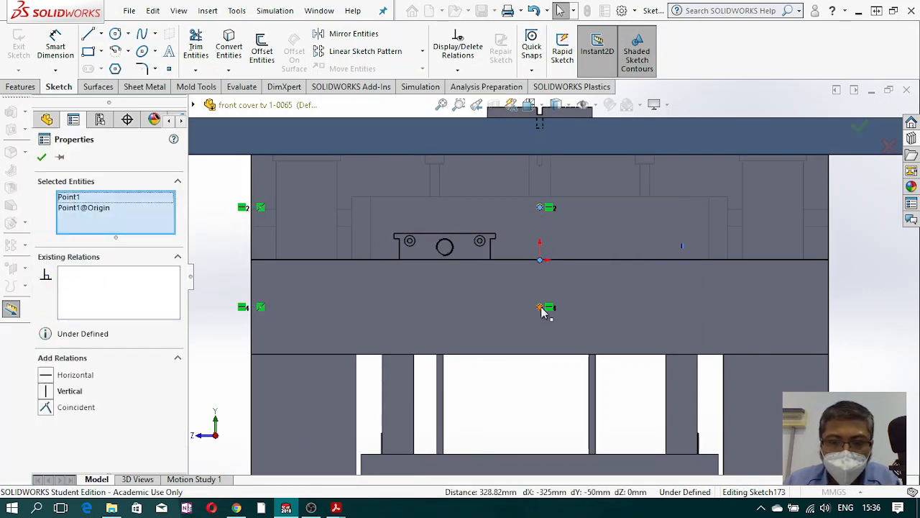
pyautogui.click(46, 391)
pyautogui.press('Escape')
# Step: Set the tapped hole size to M30x2.0 for both eye-bolt holes
pyautogui.press('f')
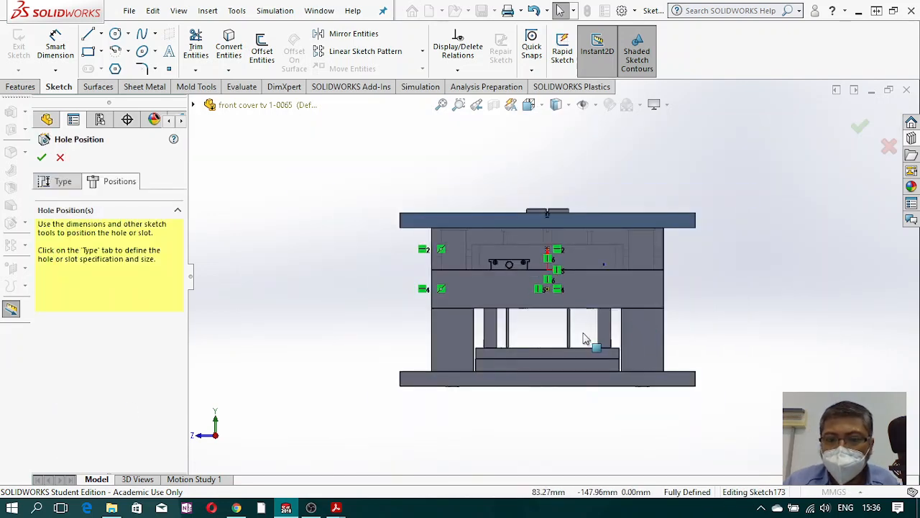
pyautogui.moveTo(583, 338); pyautogui.dragTo(577, 185, button='middle')
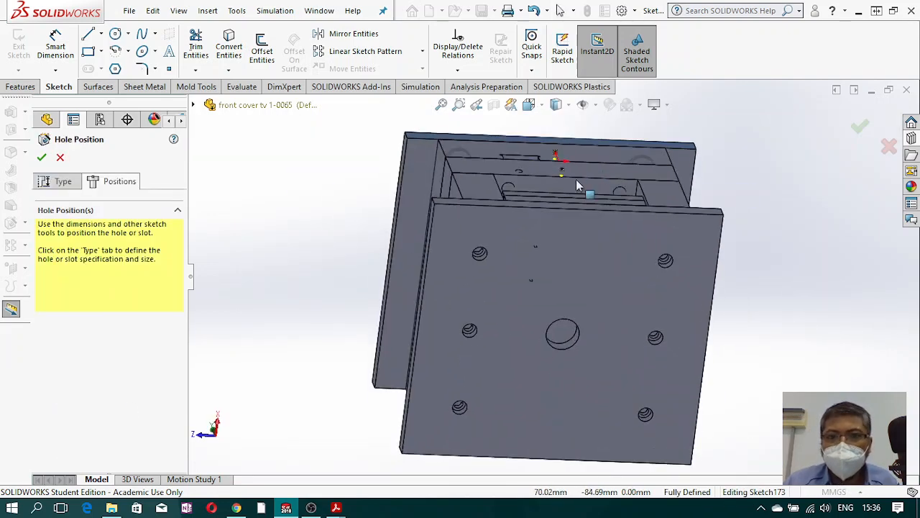
pyautogui.click(62, 182)
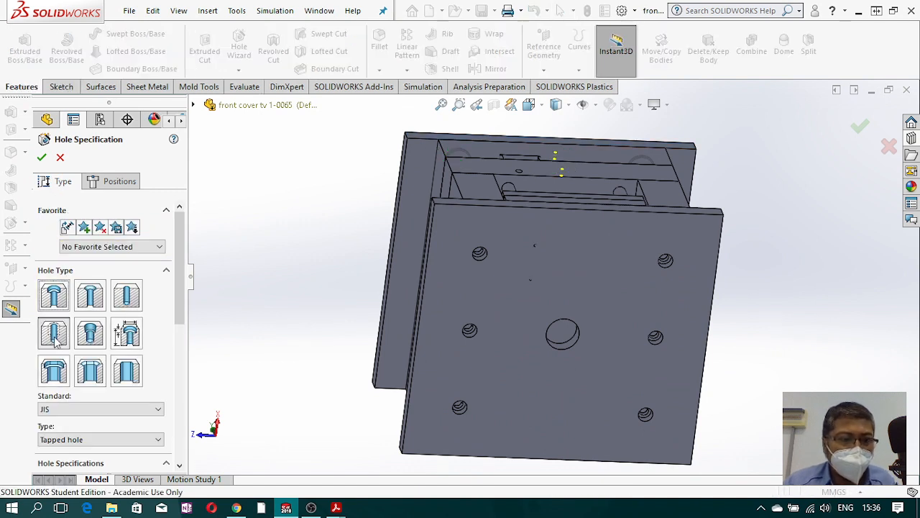
pyautogui.moveTo(177, 296); pyautogui.dragTo(163, 376)
pyautogui.click(158, 309)
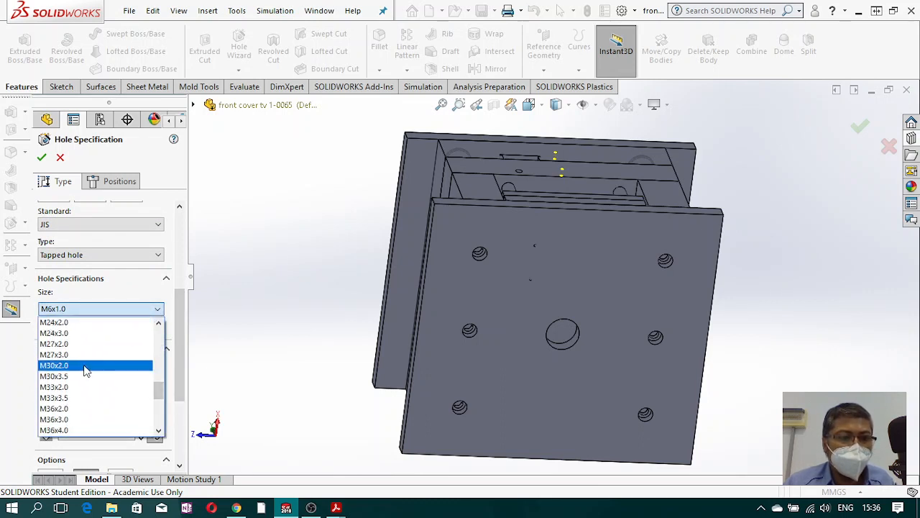
pyautogui.click(85, 365)
pyautogui.moveTo(493, 279); pyautogui.dragTo(519, 376, button='middle')
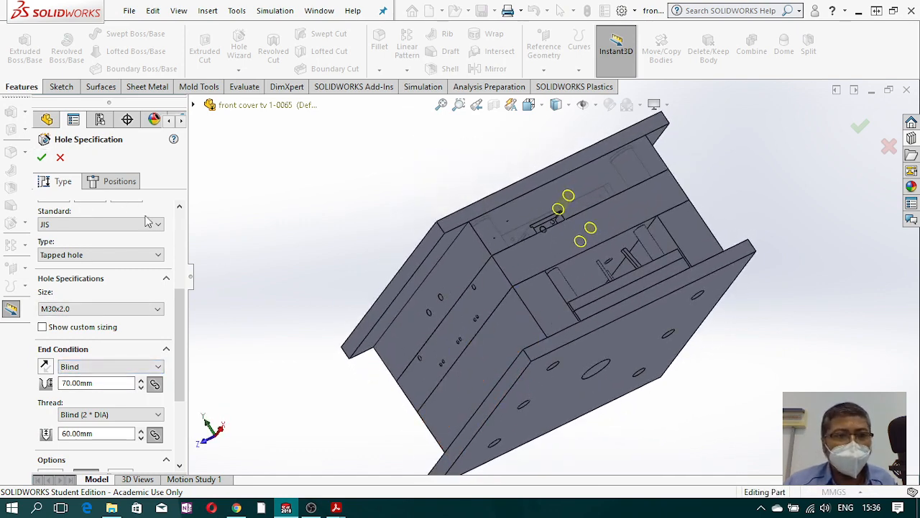
# Step: Turn off automatic body selection, limit the feature scope to the two cavity plates, and create the tapped holes
pyautogui.moveTo(184, 308); pyautogui.dragTo(184, 368)
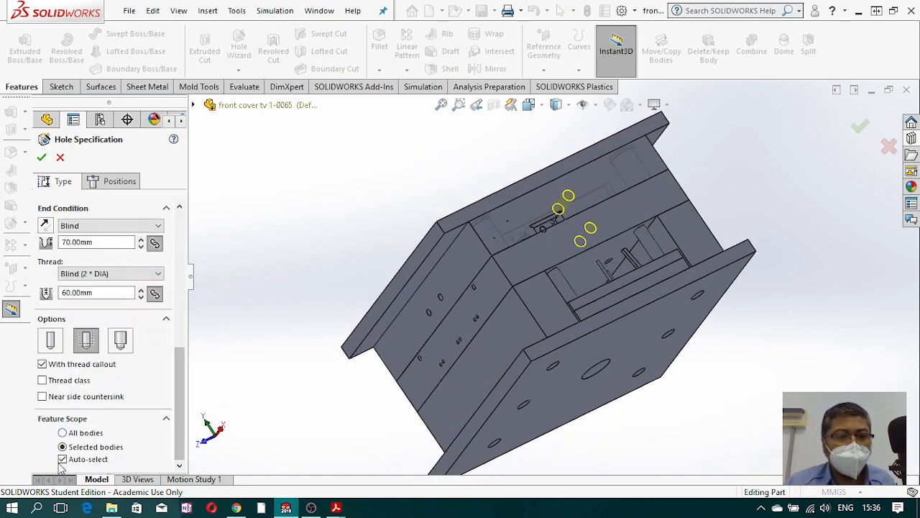
pyautogui.click(63, 460)
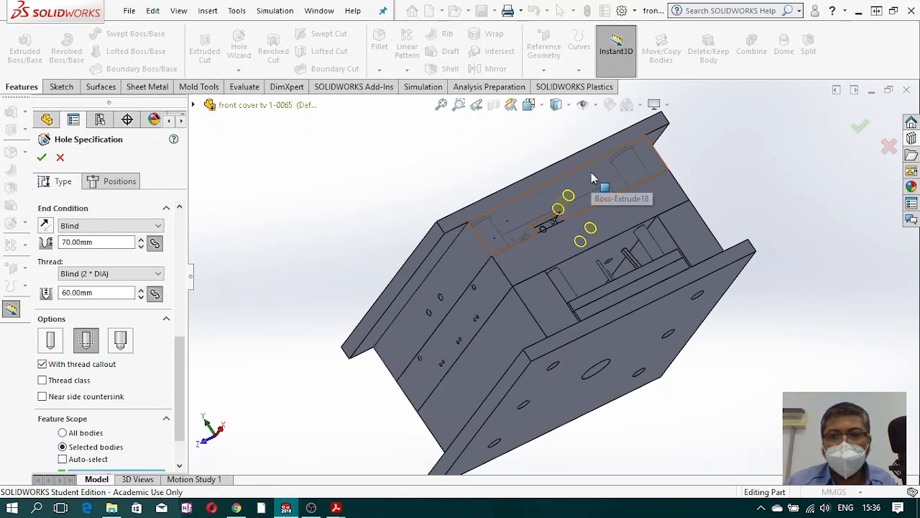
pyautogui.click(618, 206)
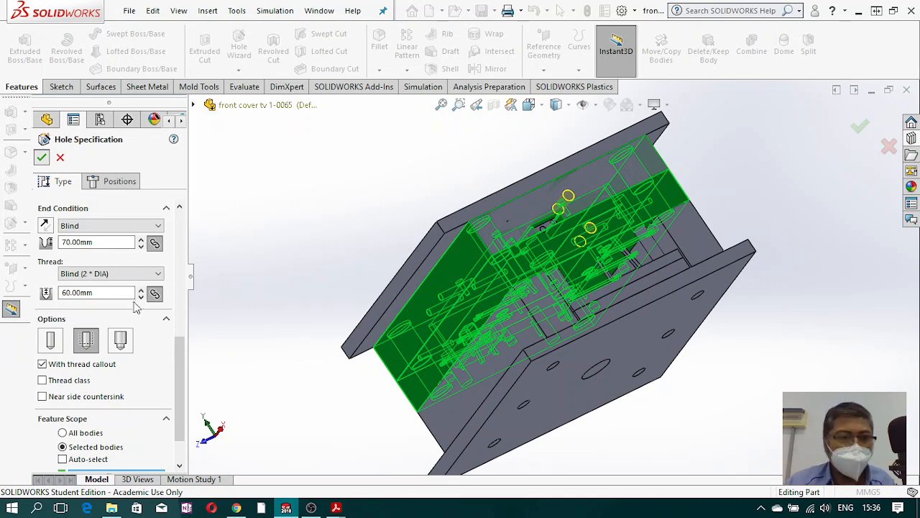
# Step: Reopen the M30x2.0 tapped hole feature for editing and bring up its end condition and thread depth settings
pyautogui.moveTo(183, 433); pyautogui.dragTo(183, 455)
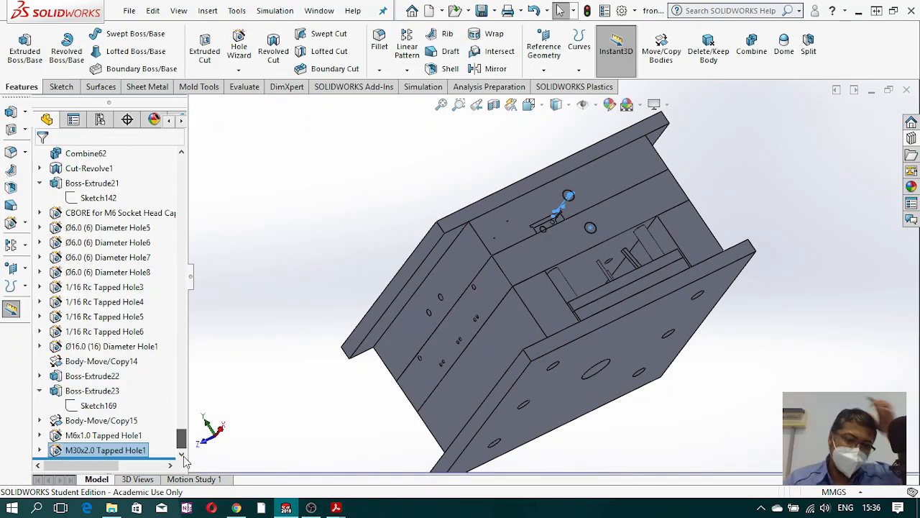
pyautogui.rightClick(115, 455)
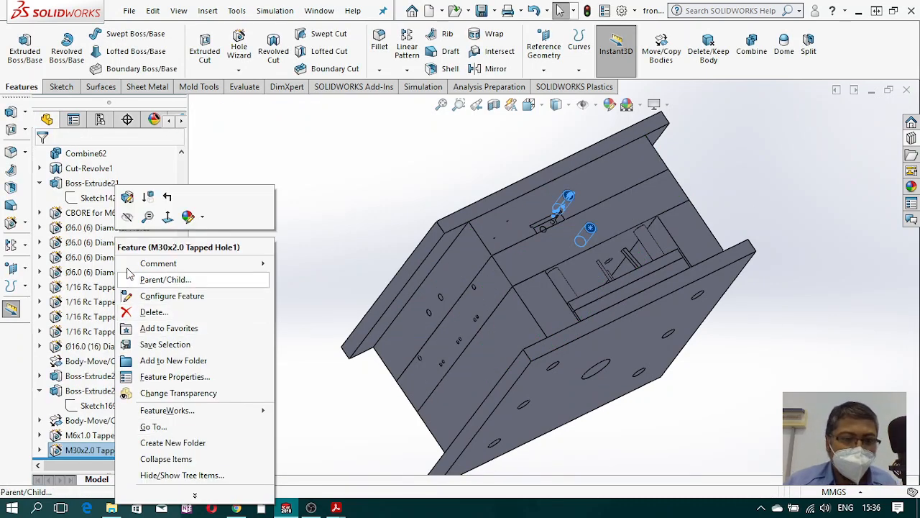
pyautogui.click(129, 196)
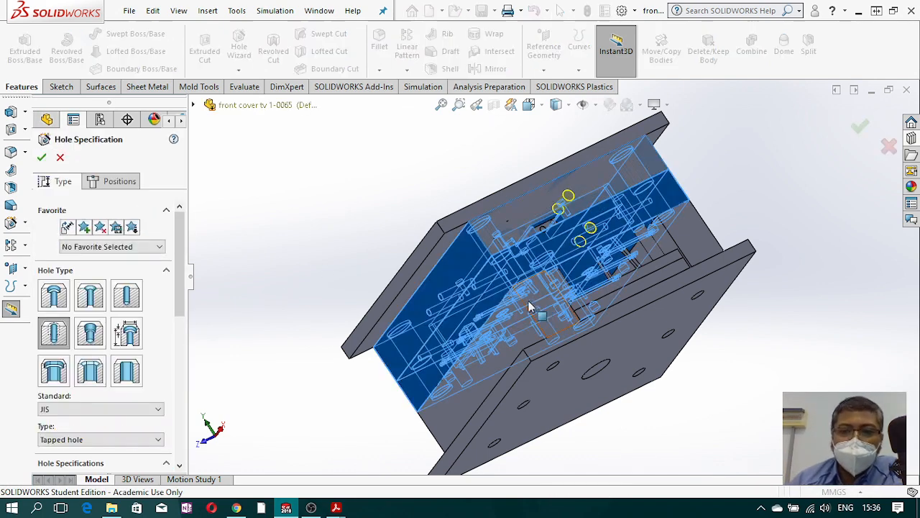
pyautogui.moveTo(504, 278); pyautogui.dragTo(594, 157, button='middle')
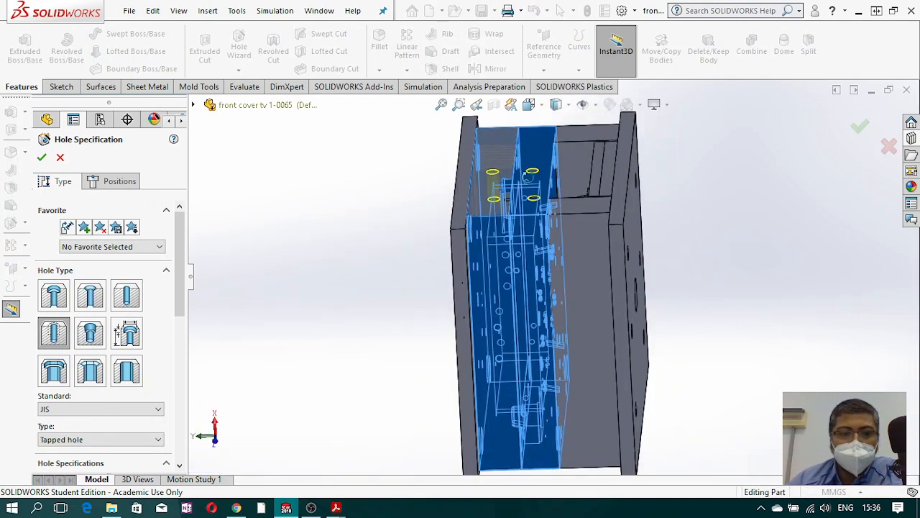
pyautogui.moveTo(181, 299); pyautogui.dragTo(184, 390)
pyautogui.moveTo(503, 286); pyautogui.dragTo(590, 302, button='middle')
# Step: Switch to the Futaba catalogue PDF and review the eye-bolt thread specification table and the plate drawing for the S series 5050 to 5580
pyautogui.moveTo(336, 507)
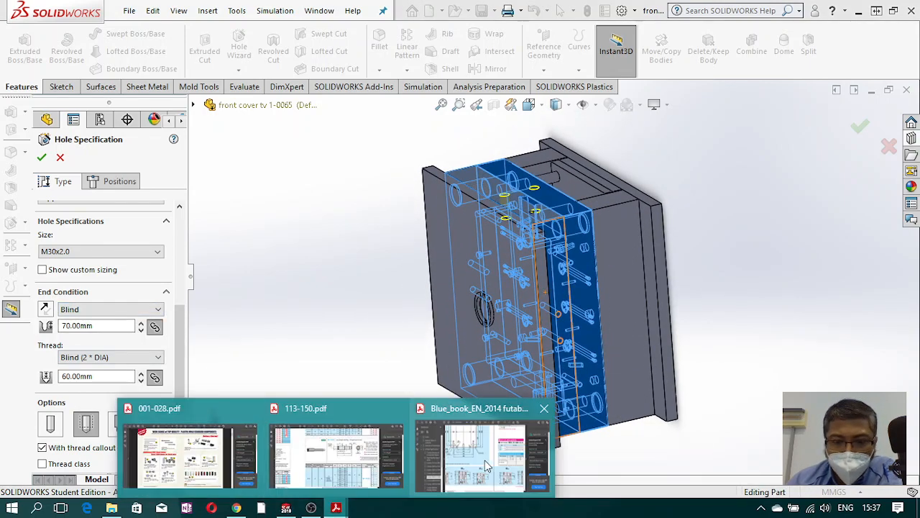
pyautogui.click(504, 468)
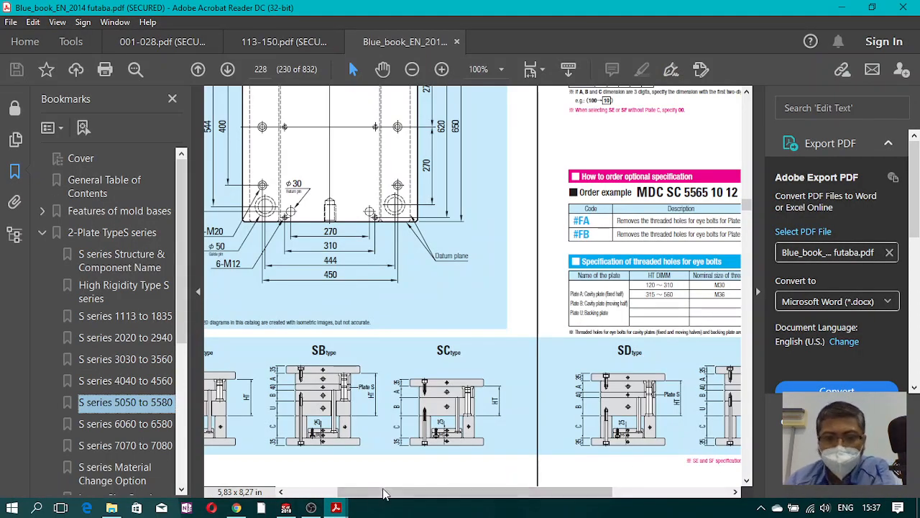
pyautogui.moveTo(379, 495); pyautogui.dragTo(495, 496)
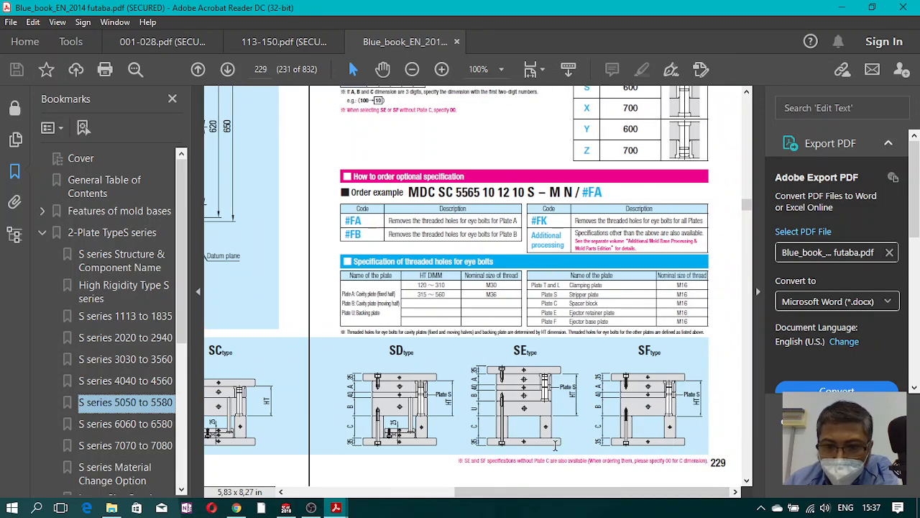
pyautogui.moveTo(516, 493); pyautogui.dragTo(378, 506)
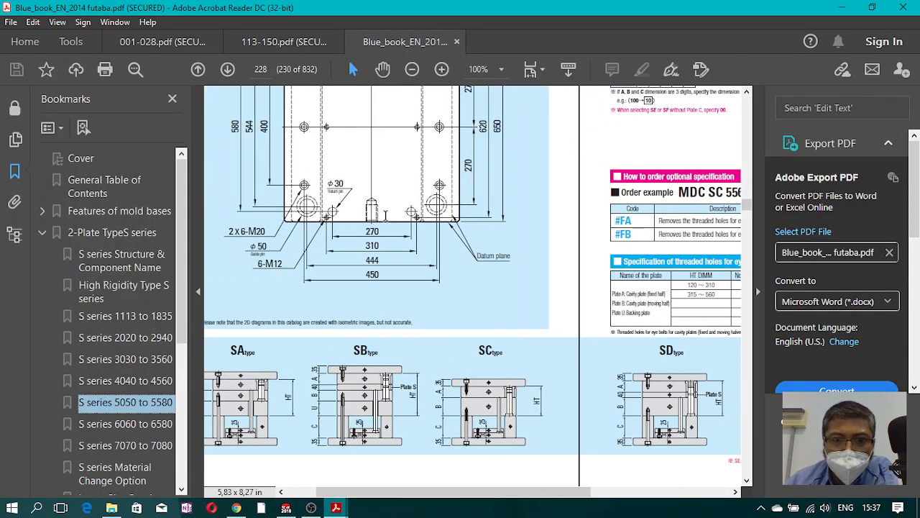
pyautogui.scroll(2, 408, 202)
pyautogui.scroll(1, 410, 206)
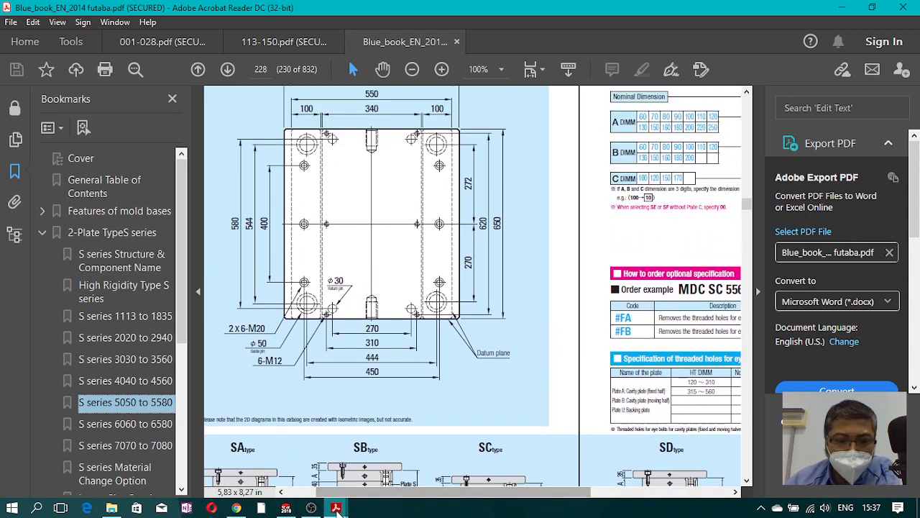
# Step: Return to SOLIDWORKS, check the M30x2.0 tapped hole's depth settings and feature scope, and accept the feature
pyautogui.click(286, 507)
pyautogui.moveTo(501, 247); pyautogui.dragTo(546, 234, button='middle')
pyautogui.scroll(-5, 537, 209)
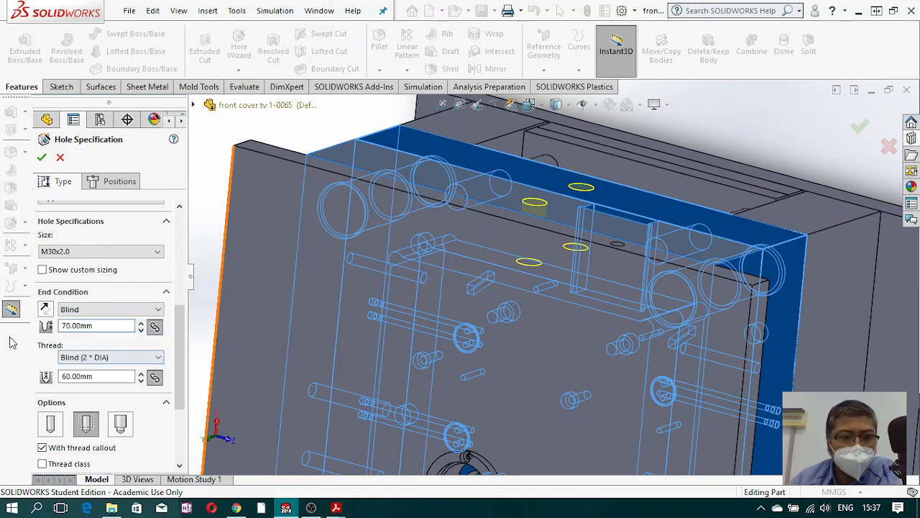
pyautogui.scroll(-3, 176, 360)
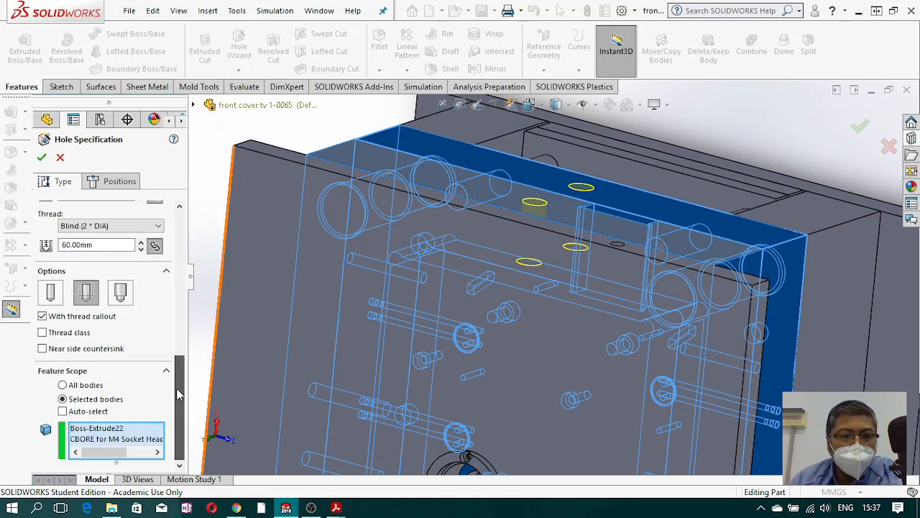
pyautogui.scroll(10, 176, 388)
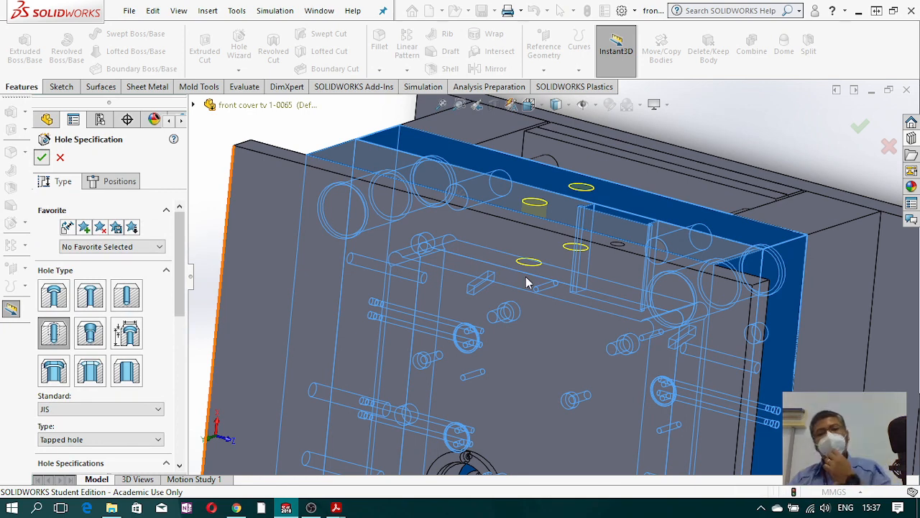
pyautogui.press('Return')
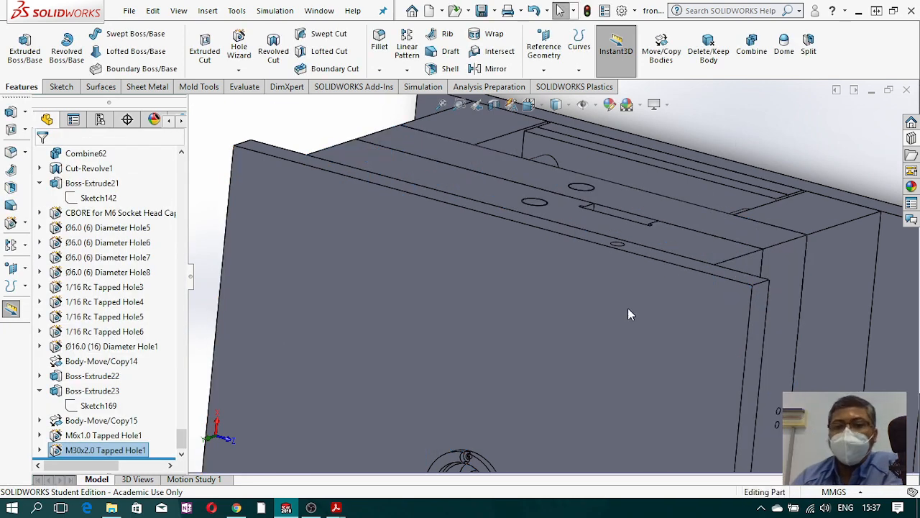
# Step: Start another Hole Wizard tapped hole on the opposite end face of the mold base and place one hole point on each cavity plate
pyautogui.scroll(-5, 622, 309)
pyautogui.moveTo(568, 397); pyautogui.dragTo(694, 239, button='middle')
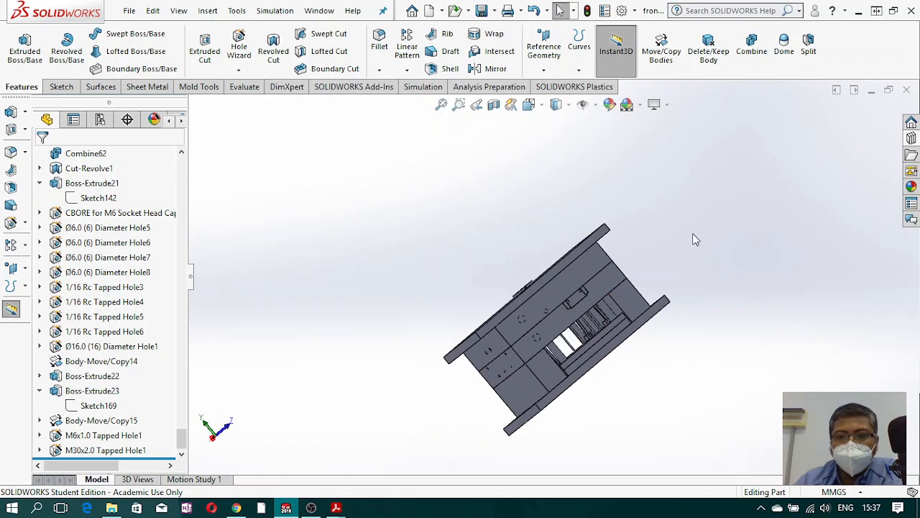
pyautogui.click(250, 39)
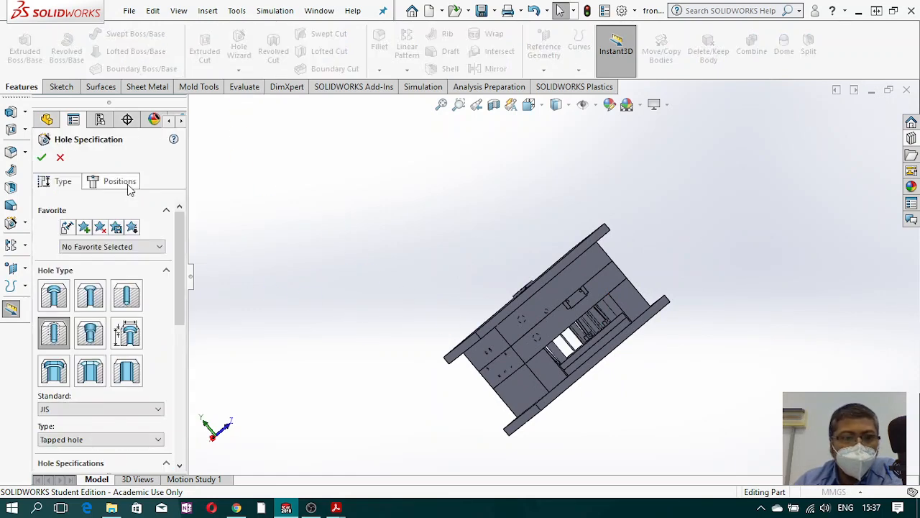
pyautogui.click(123, 182)
pyautogui.scroll(-8, 530, 303)
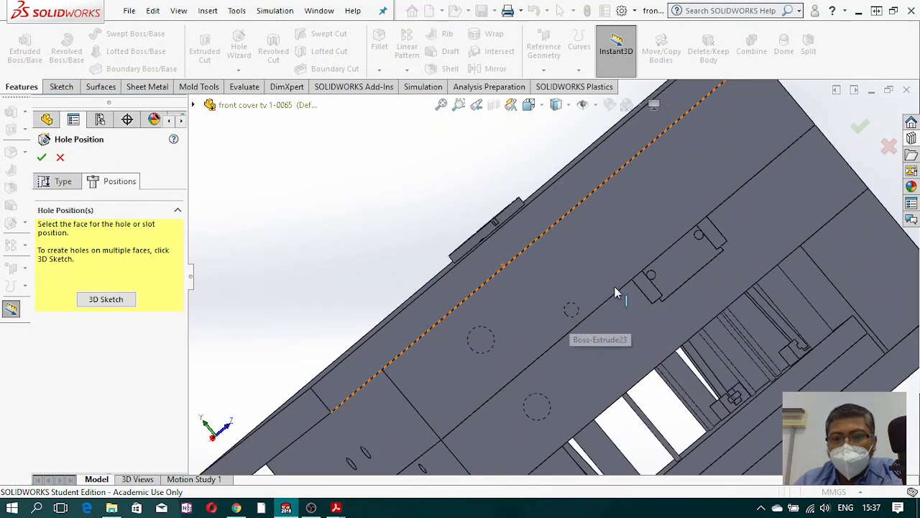
pyautogui.click(598, 252)
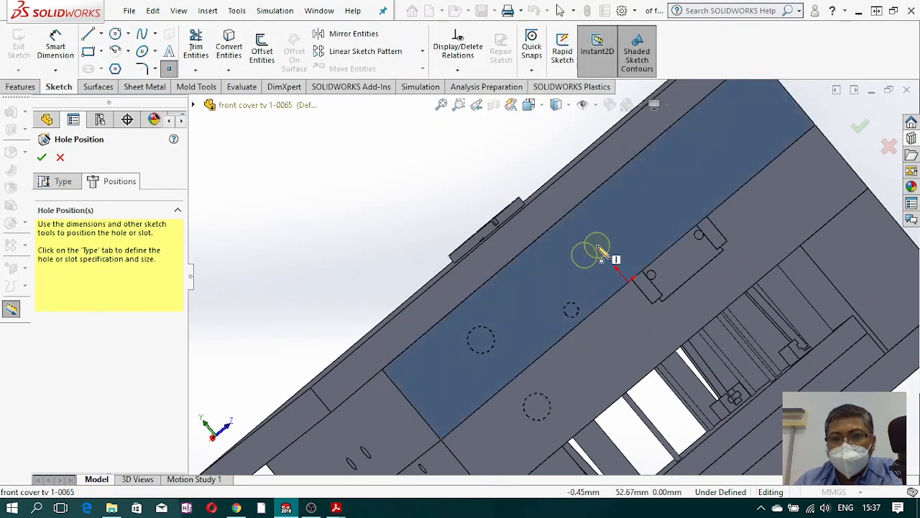
pyautogui.click(596, 245)
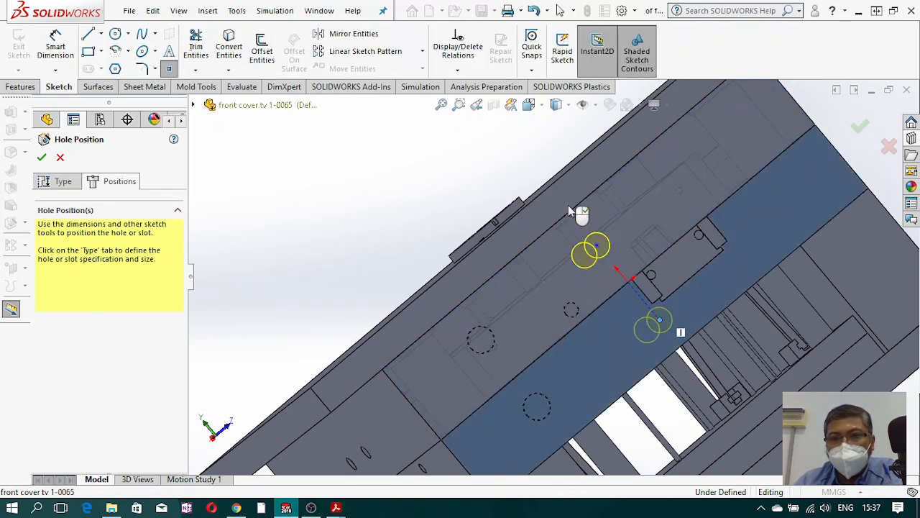
# Step: View the hole sketch face-on, align both hole points with the origin using a Vertical relation, and show the model in wireframe
pyautogui.click(529, 104)
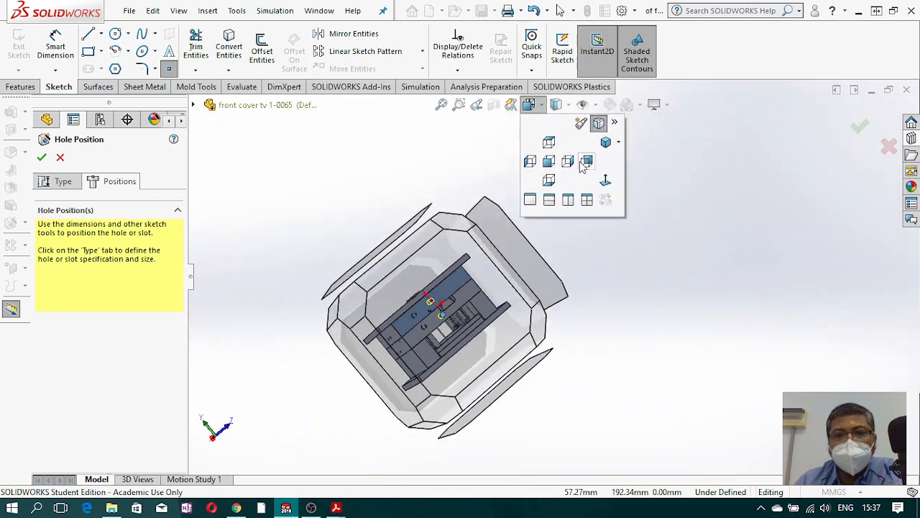
pyautogui.click(606, 181)
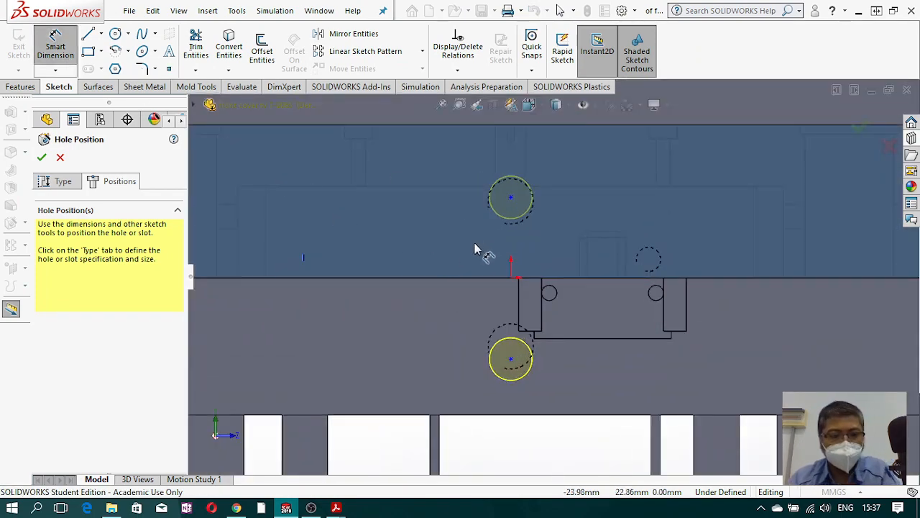
pyautogui.click(510, 197)
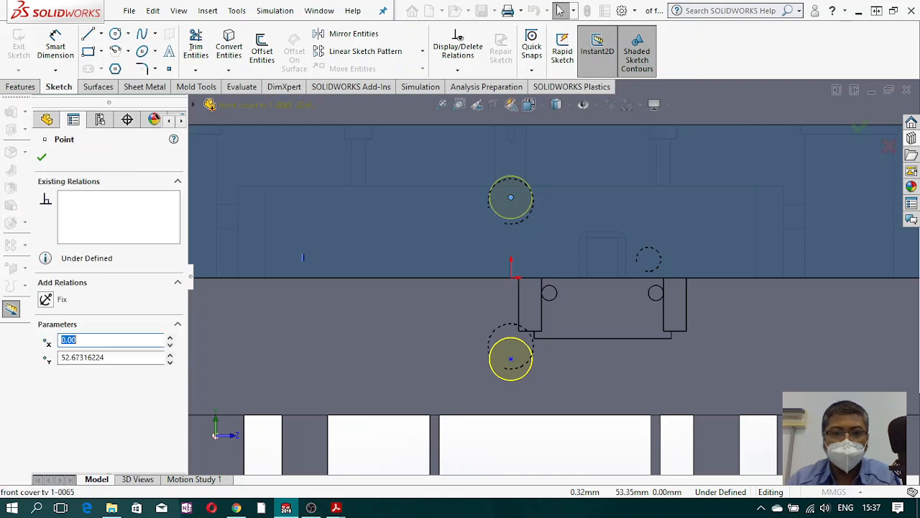
pyautogui.click(511, 280)
pyautogui.keyDown('ctrl'); pyautogui.click(510, 361); pyautogui.keyUp('ctrl')
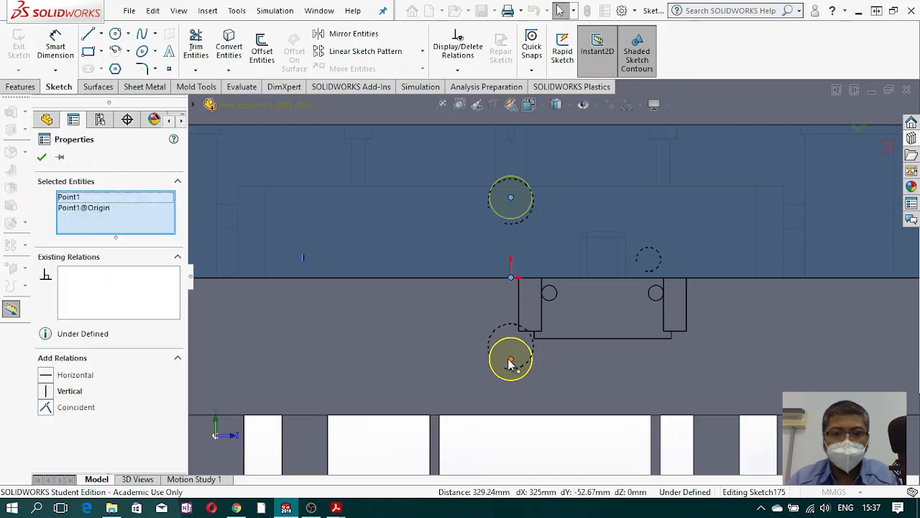
pyautogui.keyDown('ctrl'); pyautogui.click(510, 360); pyautogui.keyUp('ctrl')
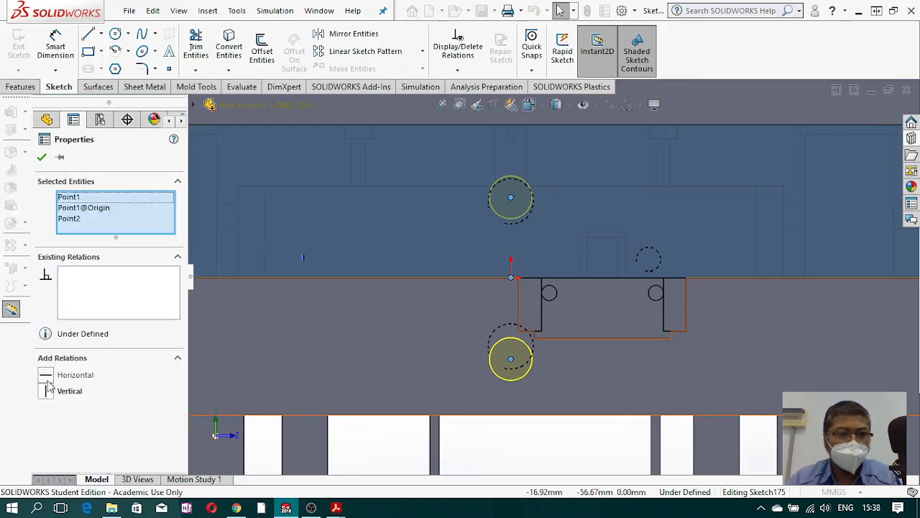
pyautogui.click(46, 391)
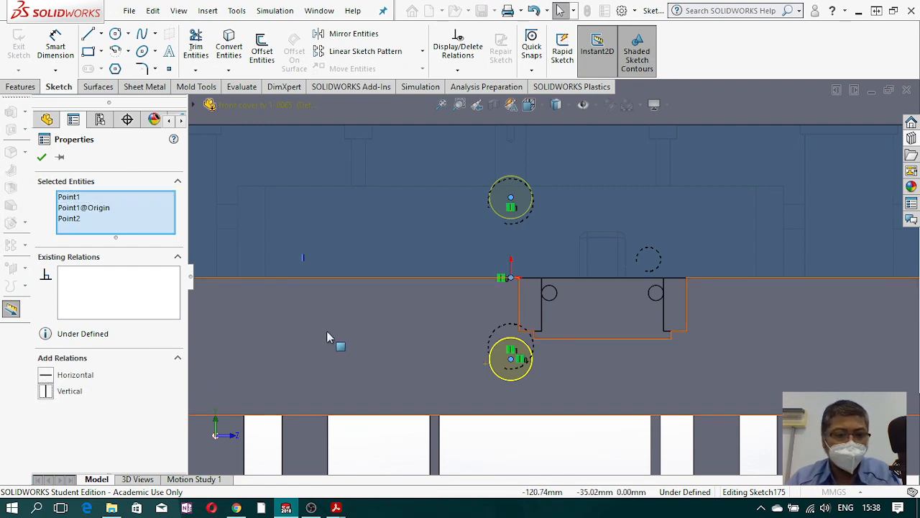
pyautogui.click(327, 331)
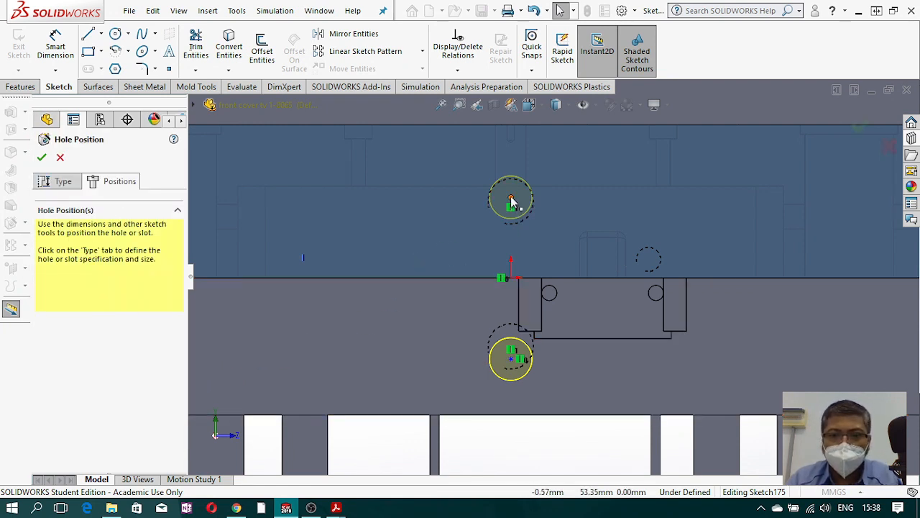
pyautogui.click(557, 104)
pyautogui.click(558, 204)
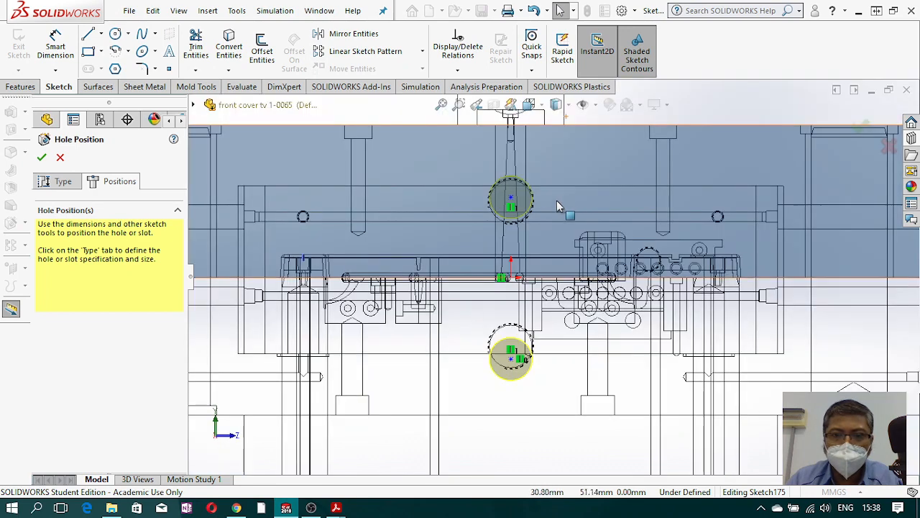
# Step: Try to make the upper hole point coincident with the centre of the existing M30 hole behind it
pyautogui.click(511, 199)
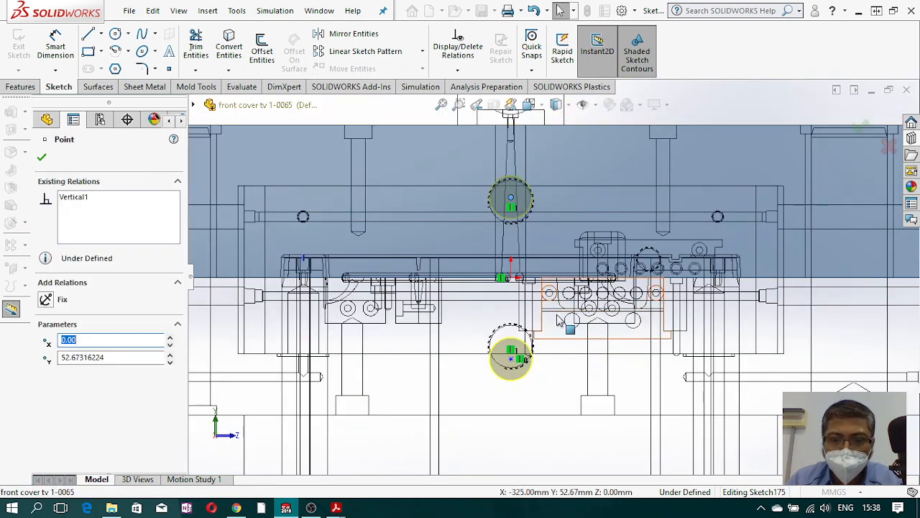
pyautogui.scroll(-6, 513, 317)
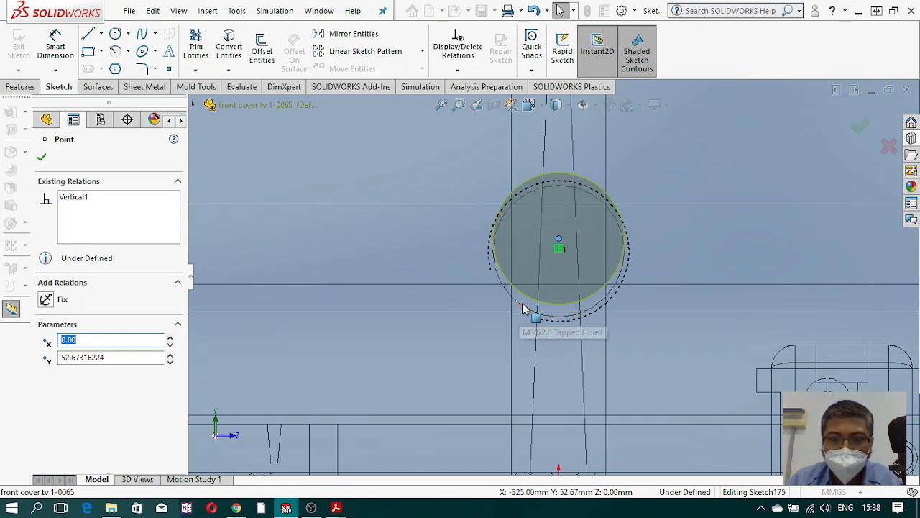
pyautogui.keyDown('ctrl'); pyautogui.click(560, 253); pyautogui.keyUp('ctrl')
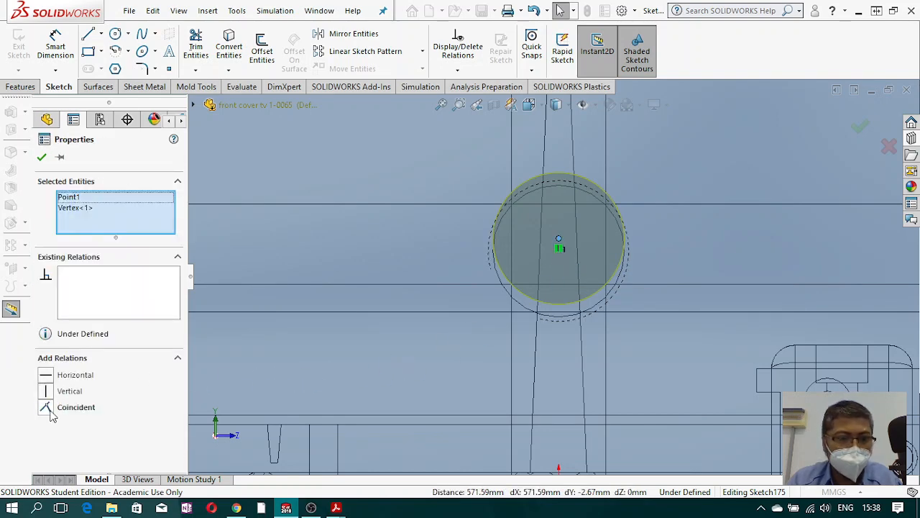
pyautogui.click(49, 410)
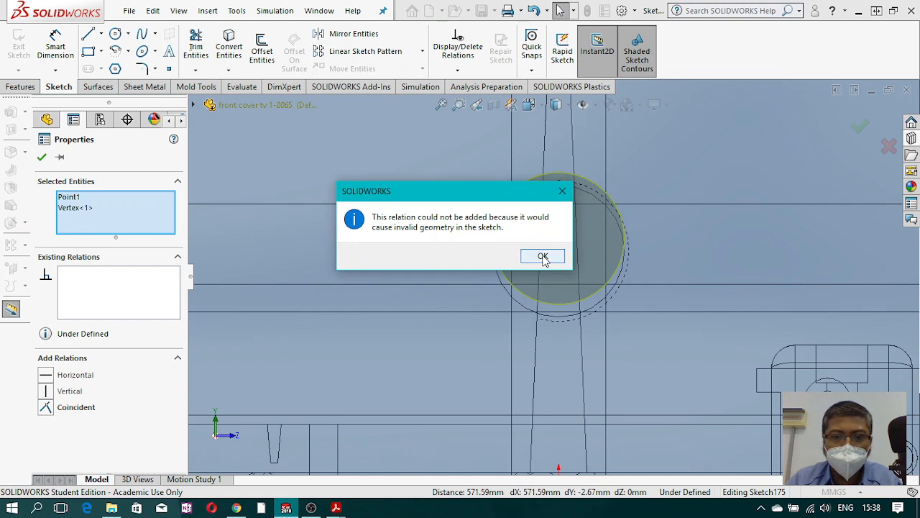
pyautogui.click(543, 257)
pyautogui.scroll(5, 579, 305)
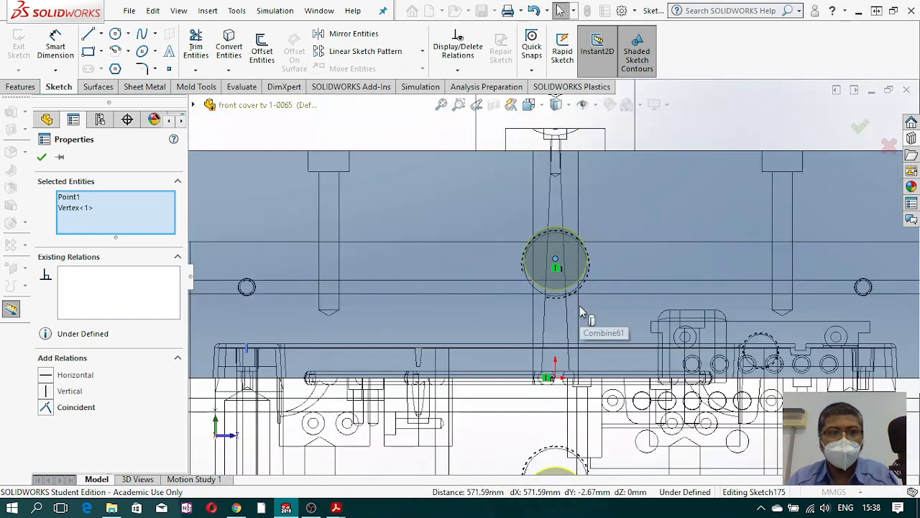
pyautogui.press('Escape')
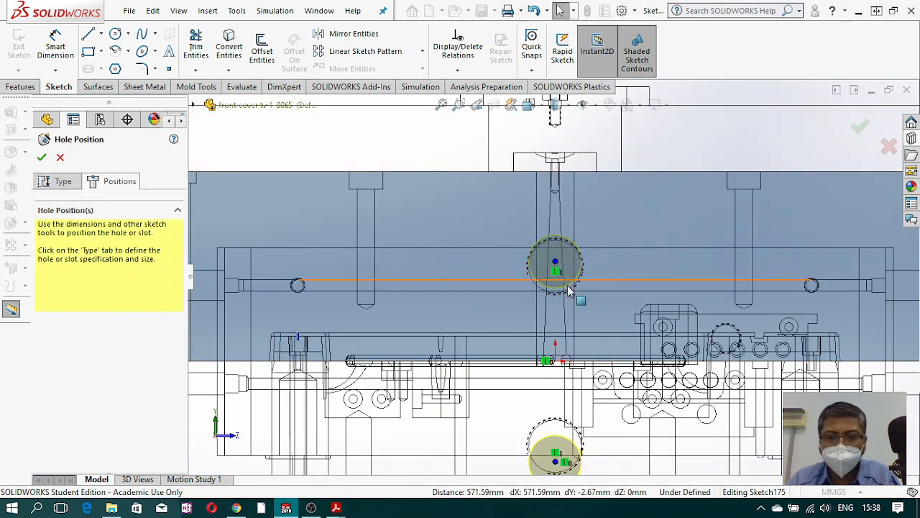
# Step: Move the upper hole point clear of the existing upper M30 hole and make it coincident with that hole's centre
pyautogui.moveTo(555, 257); pyautogui.dragTo(584, 228)
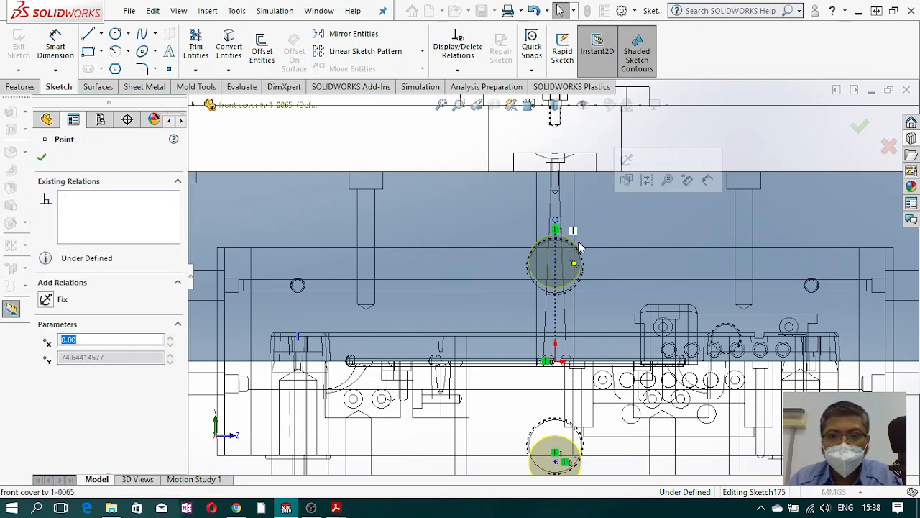
pyautogui.click(545, 294)
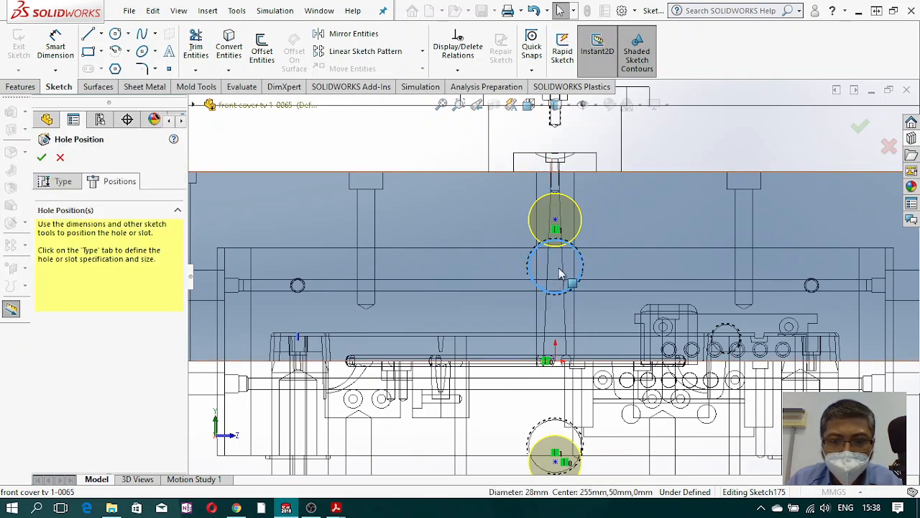
pyautogui.press('Escape')
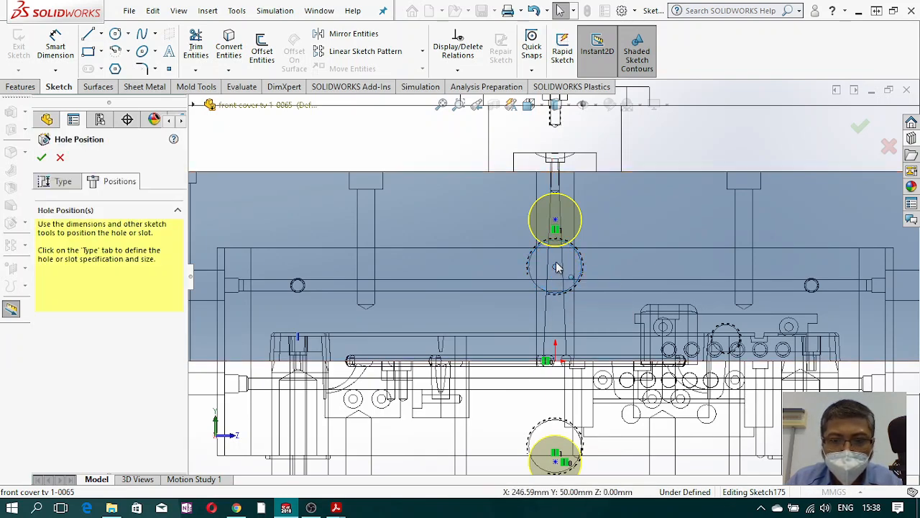
pyautogui.click(556, 223)
pyautogui.keyDown('ctrl'); pyautogui.click(558, 231); pyautogui.keyUp('ctrl')
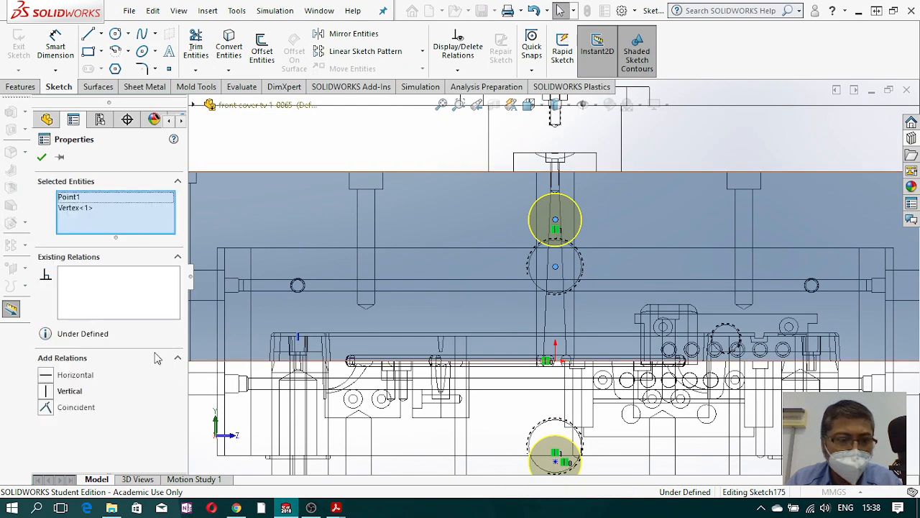
pyautogui.click(46, 408)
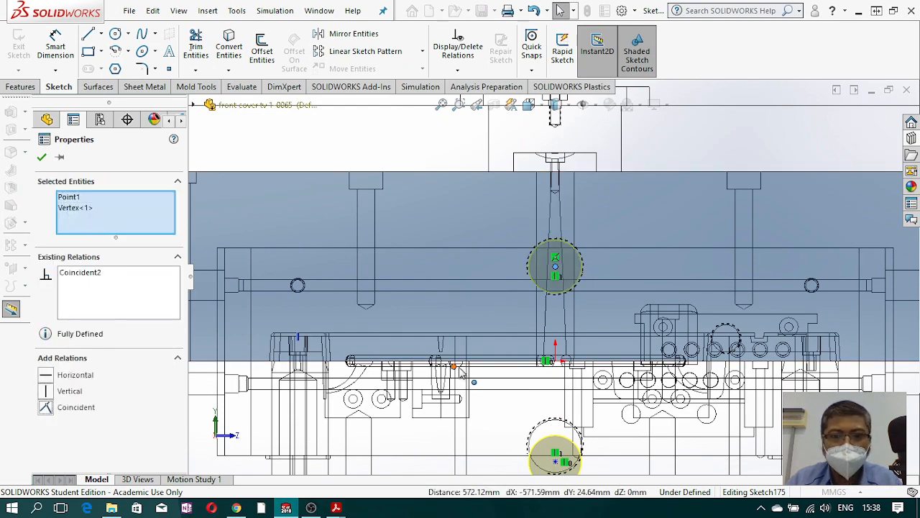
# Step: Make the lower hole point coincident with the centre of the existing lower M30 hole behind it
pyautogui.scroll(2, 564, 346)
pyautogui.scroll(-2, 564, 347)
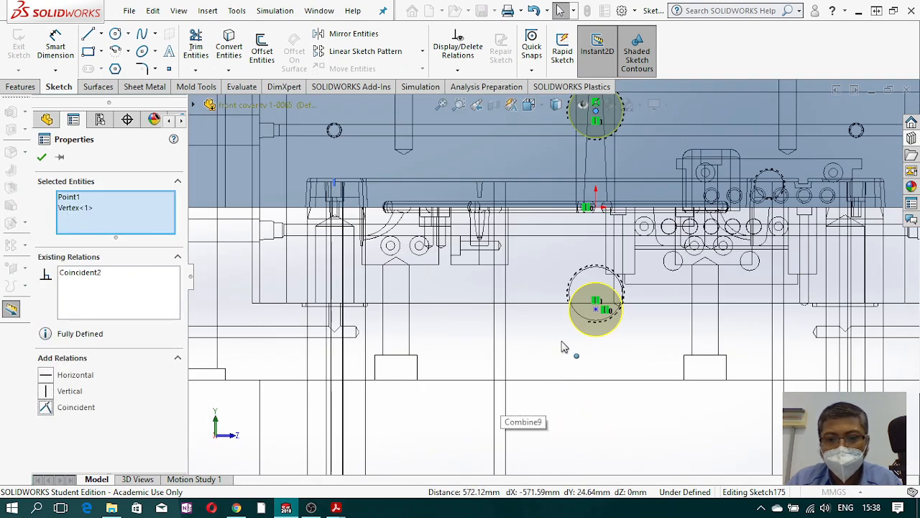
pyautogui.press('Escape')
pyautogui.click(595, 309)
pyautogui.keyDown('ctrl'); pyautogui.click(596, 294); pyautogui.keyUp('ctrl')
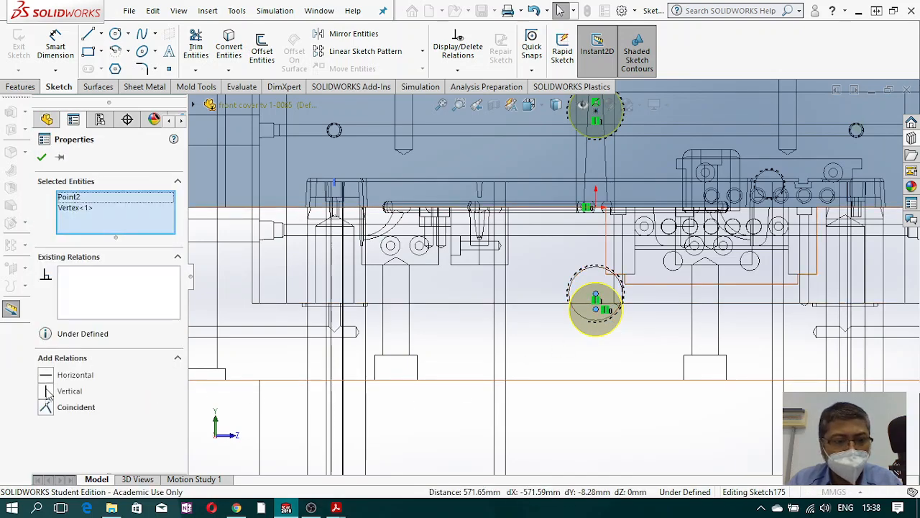
pyautogui.click(45, 408)
pyautogui.press('f')
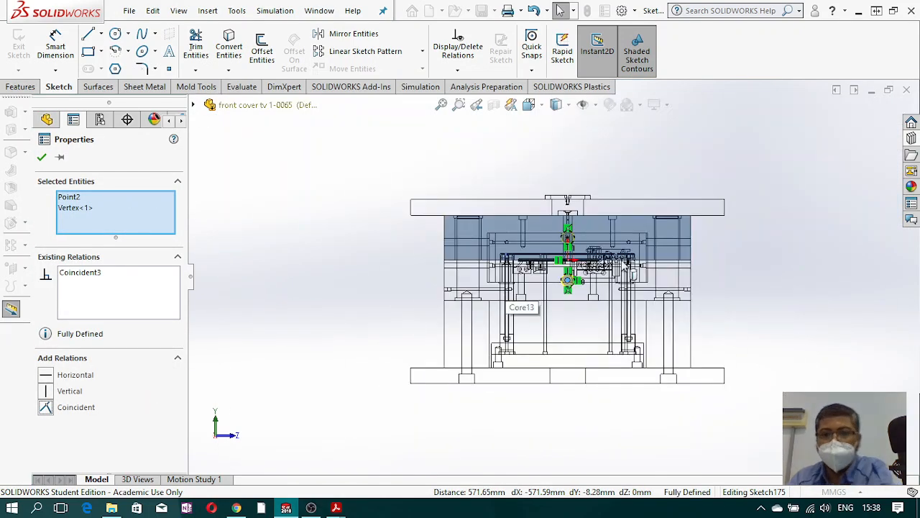
# Step: Show the model shaded with edges, accept the hole positions, review the tapped-hole specification and feature scope, and finish the hole feature
pyautogui.click(569, 106)
pyautogui.click(556, 125)
pyautogui.moveTo(616, 308)
pyautogui.mouseDown(button='middle')
pyautogui.moveTo(601, 170)
pyautogui.moveTo(590, 198)
pyautogui.mouseUp(button='middle')
pyautogui.click(41, 158)
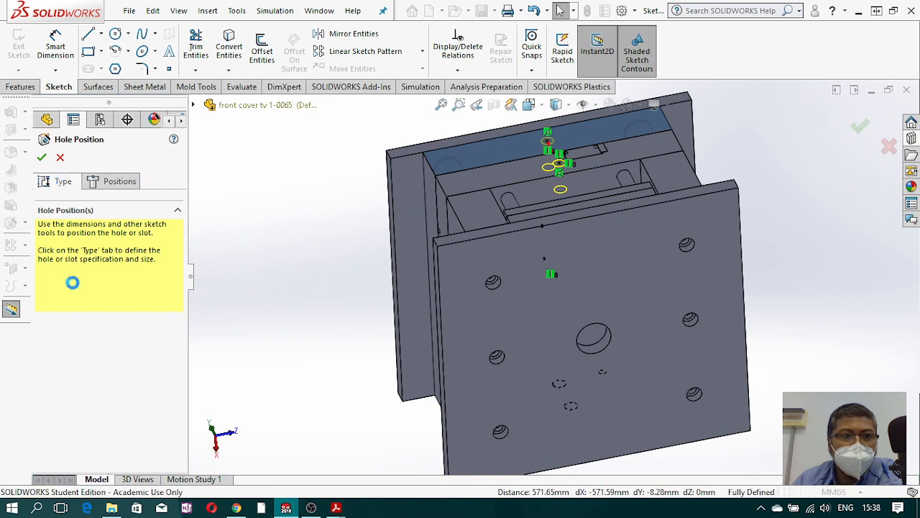
pyautogui.click(59, 181)
pyautogui.moveTo(177, 286); pyautogui.dragTo(186, 445)
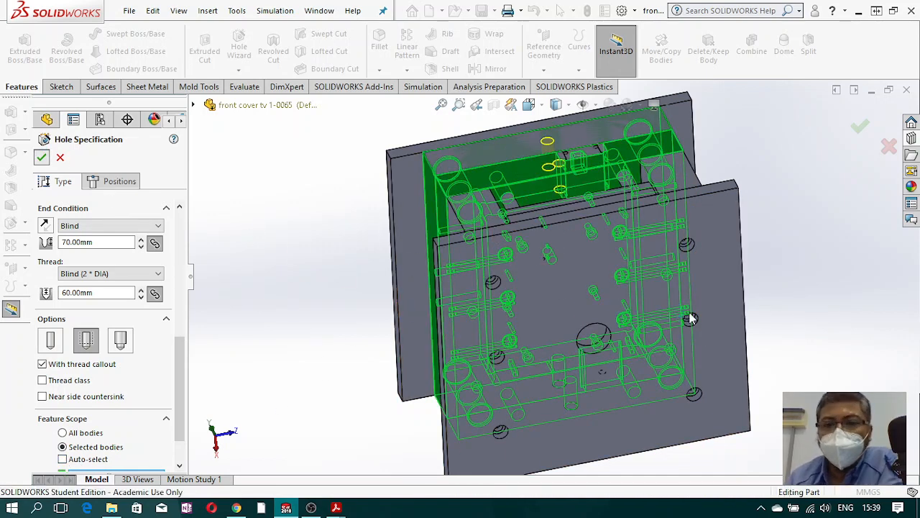
# Step: Examine the new M30 holes on the end face, especially where the lower hole meets the adjacent slider pocket
pyautogui.scroll(2, 597, 327)
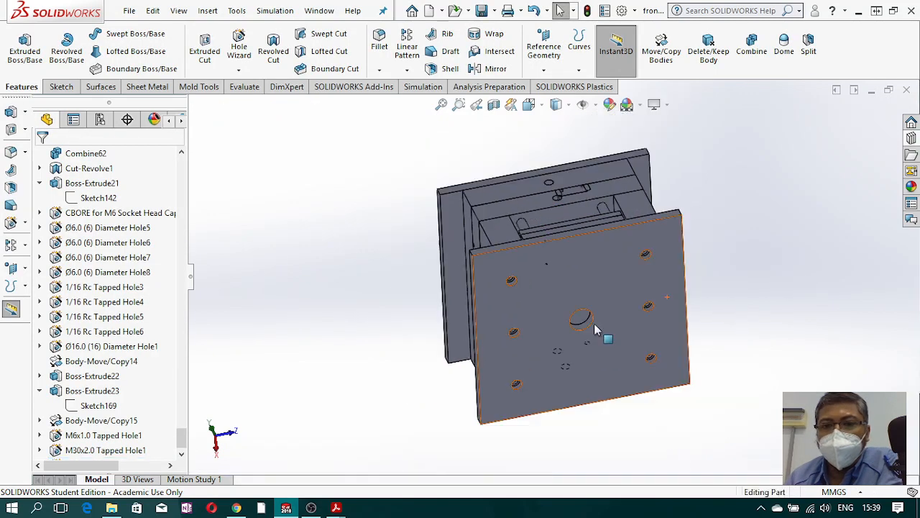
pyautogui.scroll(-2, 566, 230)
pyautogui.moveTo(567, 230); pyautogui.dragTo(557, 350, button='middle')
pyautogui.scroll(2, 554, 165)
pyautogui.scroll(-7, 553, 172)
pyautogui.scroll(-3, 548, 254)
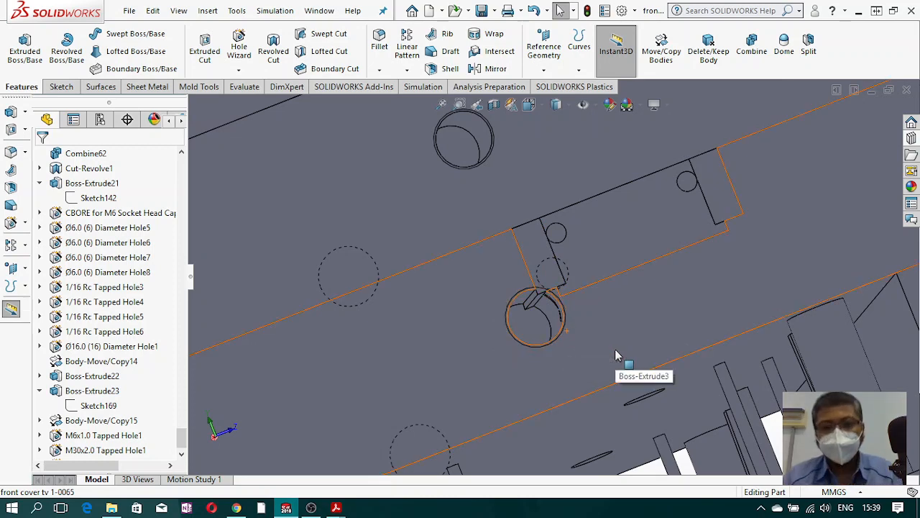
pyautogui.scroll(-6, 568, 287)
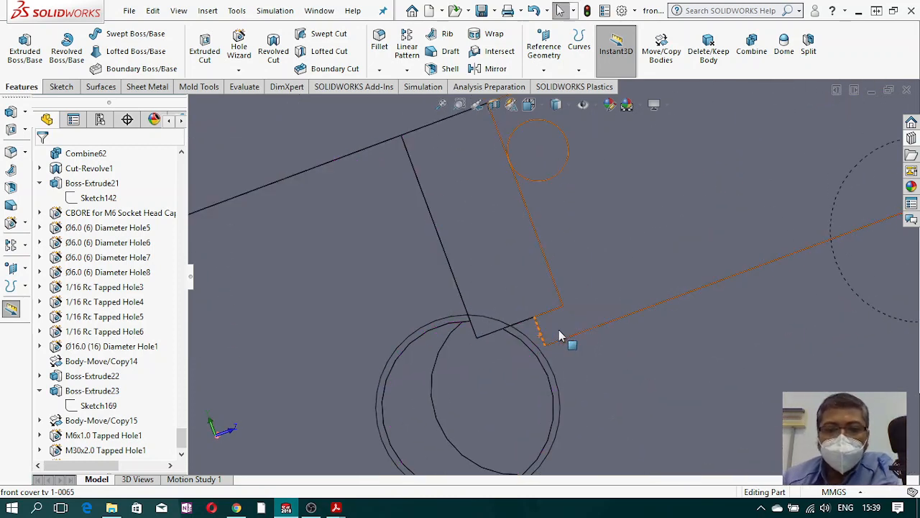
pyautogui.scroll(5, 602, 328)
pyautogui.scroll(2, 571, 310)
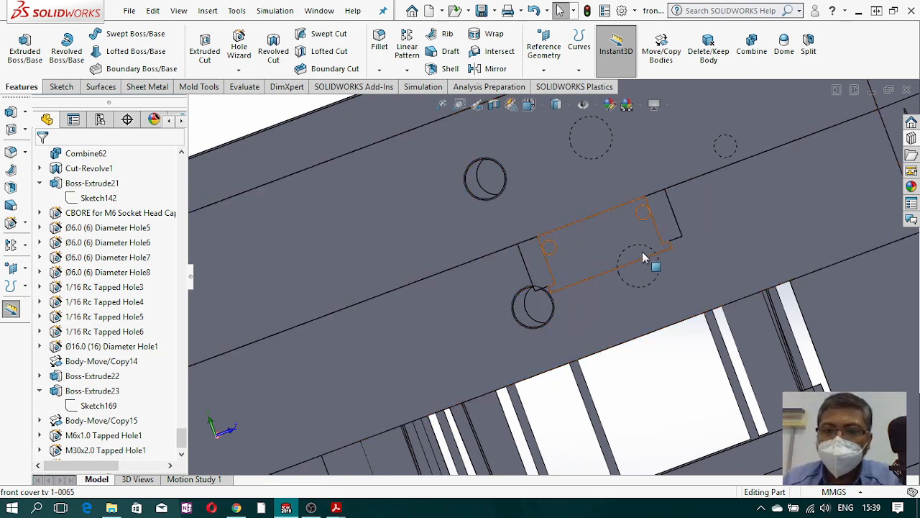
pyautogui.moveTo(642, 252); pyautogui.dragTo(663, 286, button='middle')
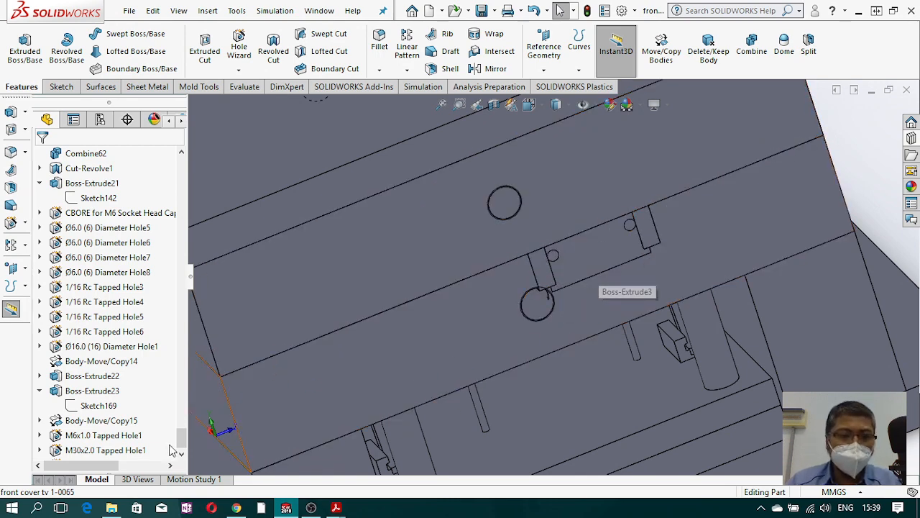
# Step: Check Sketch30 of Boss-Extrude3 and Sketch31 of Cut-Extrude1 to find which feature defines the block beside the lower M30 hole
pyautogui.click(565, 268)
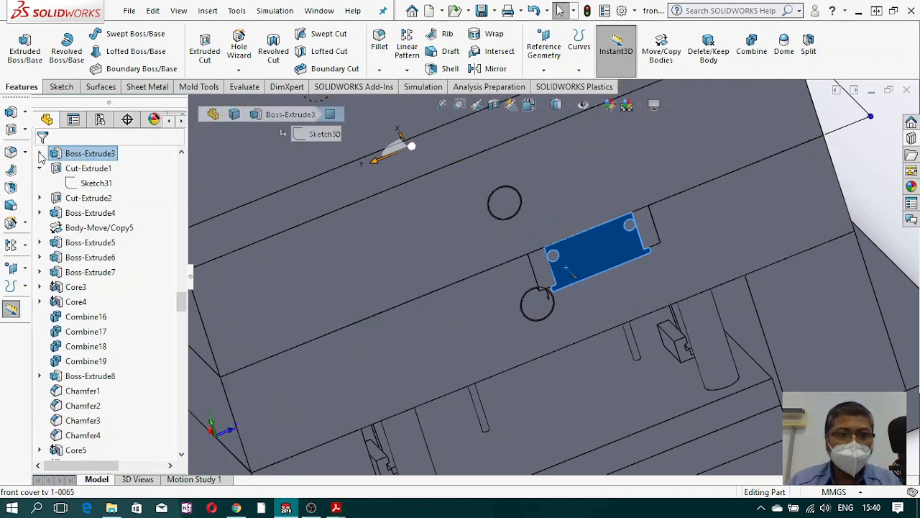
pyautogui.click(40, 153)
pyautogui.click(96, 168)
pyautogui.scroll(5, 656, 277)
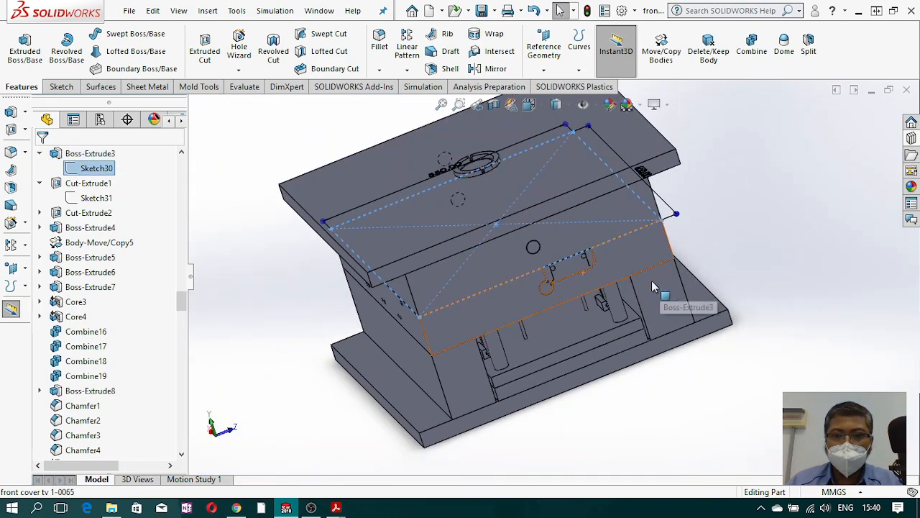
pyautogui.moveTo(652, 282)
pyautogui.mouseDown(button='middle')
pyautogui.moveTo(740, 316)
pyautogui.moveTo(722, 299)
pyautogui.mouseUp(button='middle')
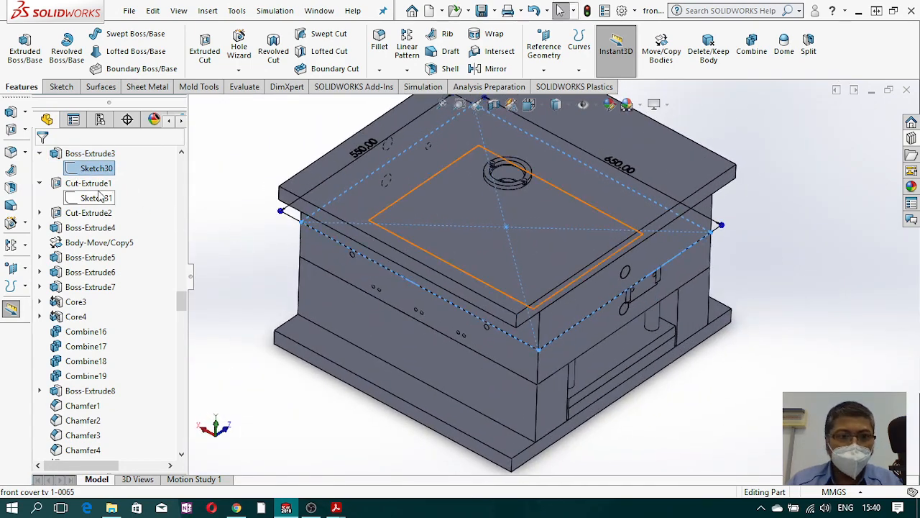
pyautogui.click(96, 197)
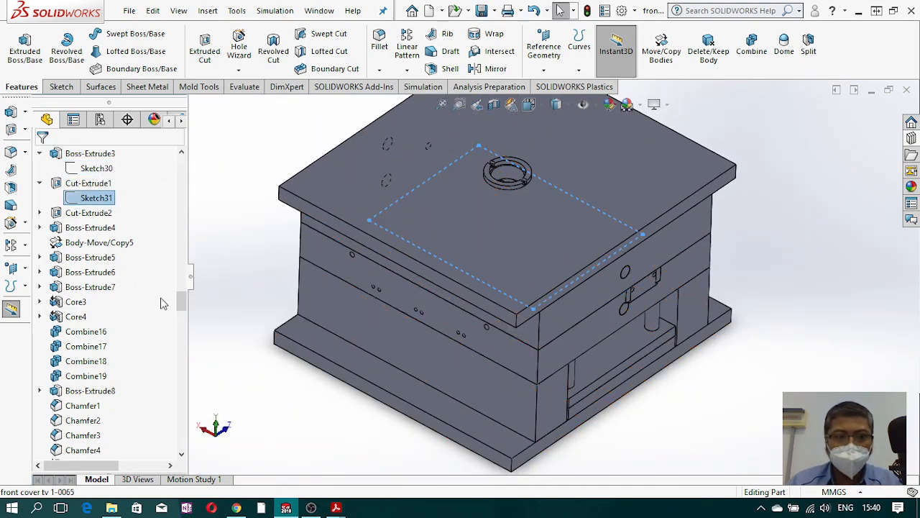
pyautogui.scroll(-2, 182, 305)
pyautogui.scroll(-3, 635, 301)
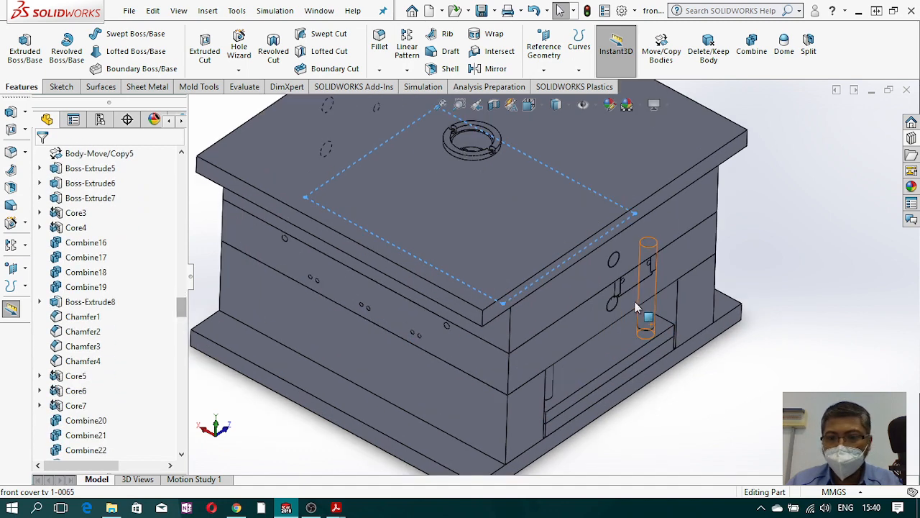
pyautogui.click(607, 280)
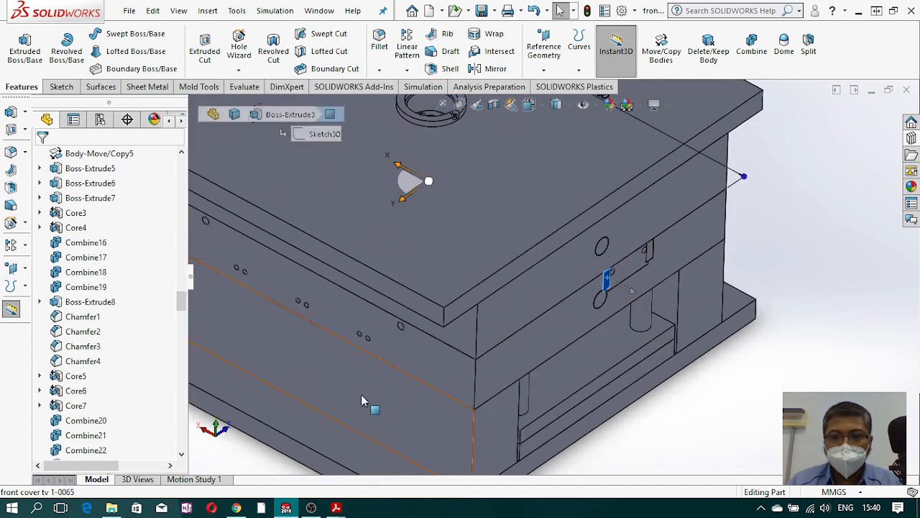
pyautogui.click(96, 167)
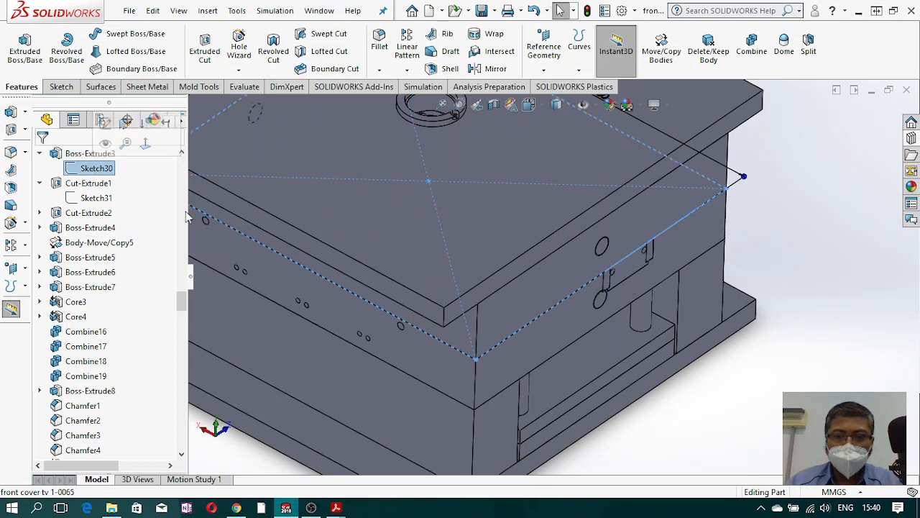
pyautogui.click(787, 263)
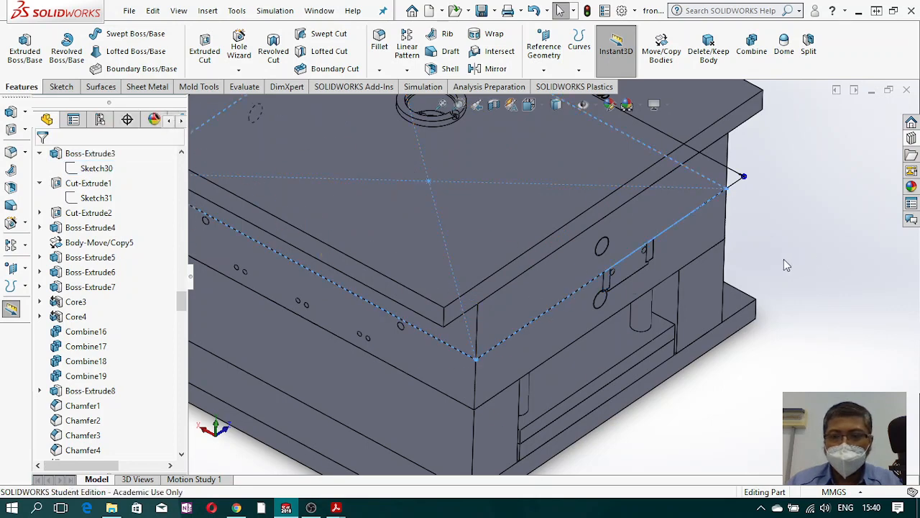
# Step: Hide the upper cavity plate to expose the slider and its guide blocks above the lower M30 hole
pyautogui.rightClick(667, 209)
pyautogui.press('Escape')
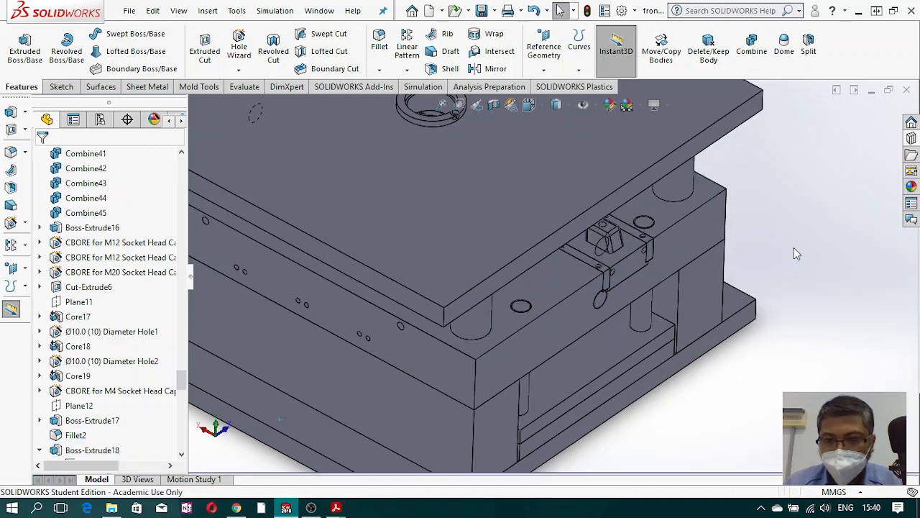
pyautogui.moveTo(665, 263); pyautogui.dragTo(627, 201, button='middle')
pyautogui.scroll(-5, 575, 282)
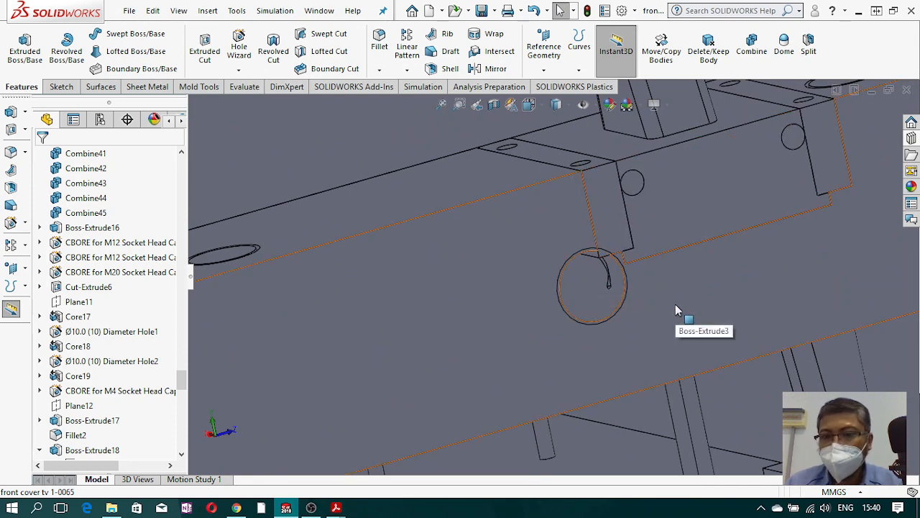
pyautogui.scroll(2, 675, 304)
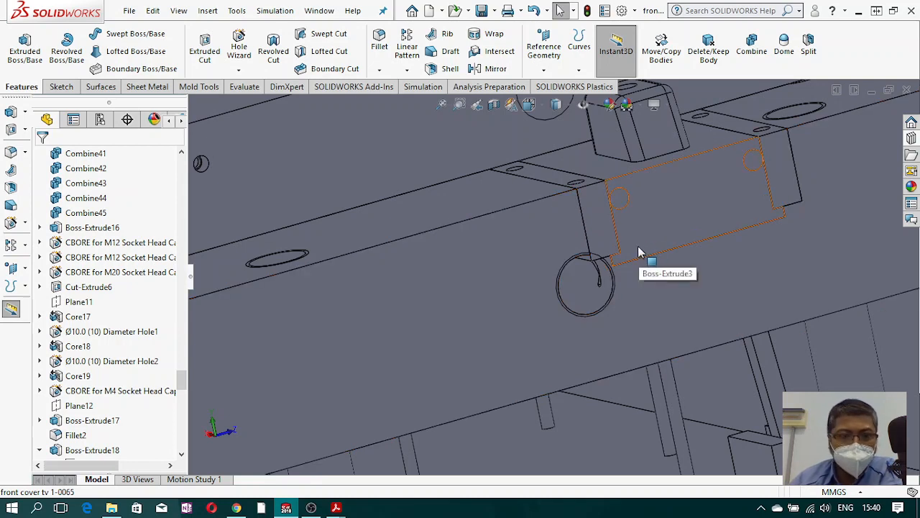
pyautogui.click(577, 178)
pyautogui.moveTo(577, 178); pyautogui.dragTo(660, 230, button='middle')
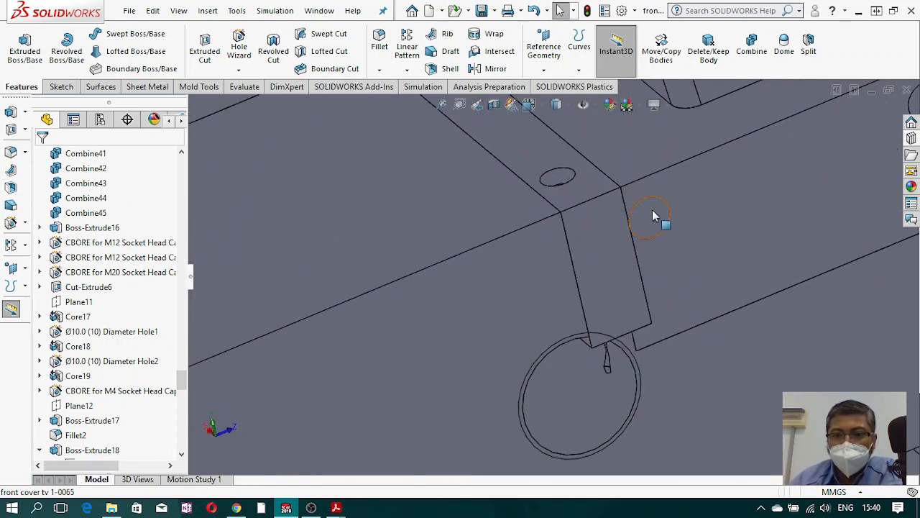
# Step: Trace the features behind the slider area by selecting the small round face, the M4 counterbore and the Core19 guide blocks
pyautogui.click(652, 212)
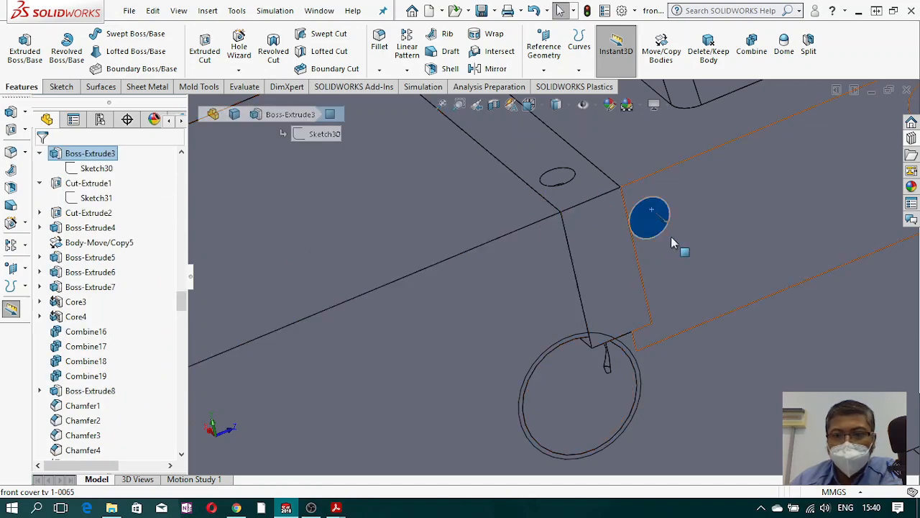
pyautogui.scroll(3, 674, 239)
pyautogui.moveTo(674, 238); pyautogui.dragTo(665, 220, button='middle')
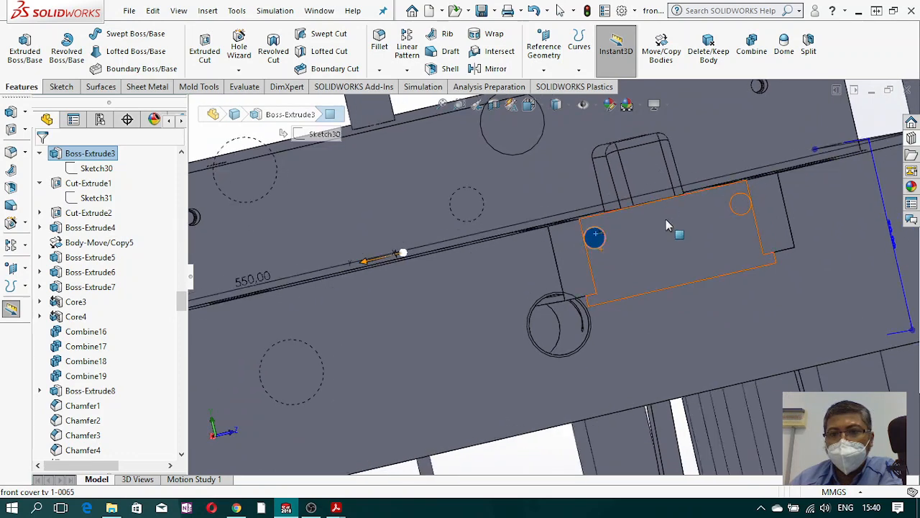
pyautogui.moveTo(772, 243); pyautogui.dragTo(782, 285, button='middle')
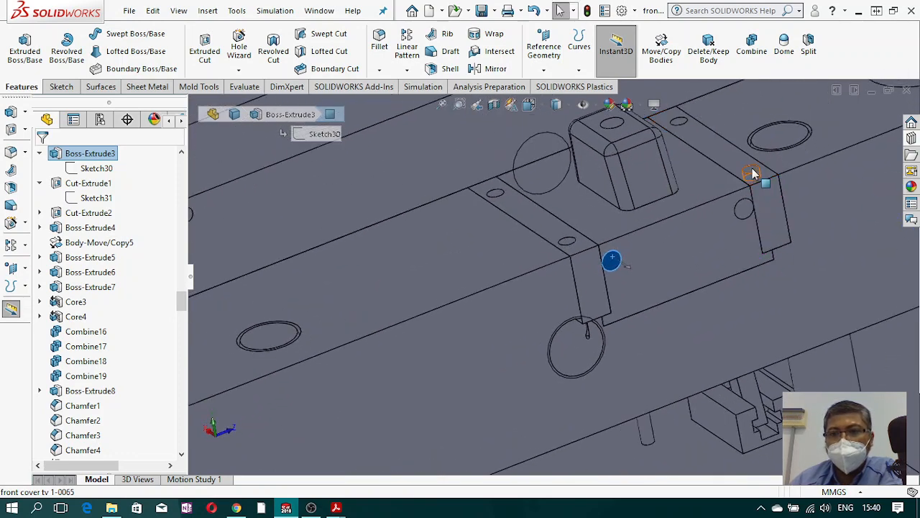
pyautogui.click(752, 173)
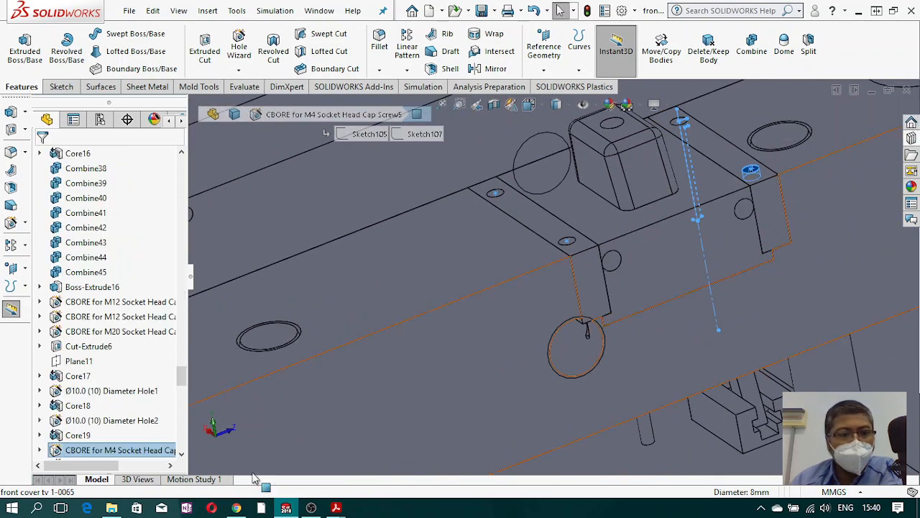
pyautogui.click(78, 435)
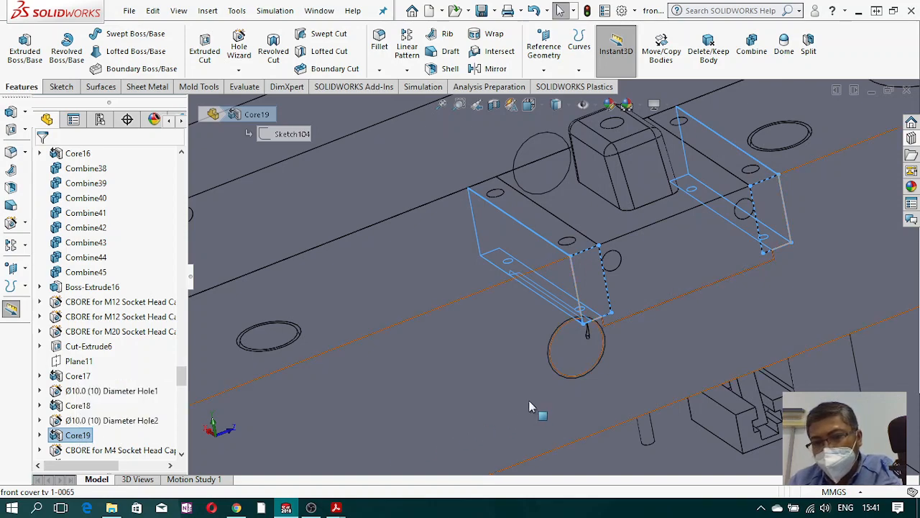
pyautogui.moveTo(627, 353); pyautogui.dragTo(622, 325, button='middle')
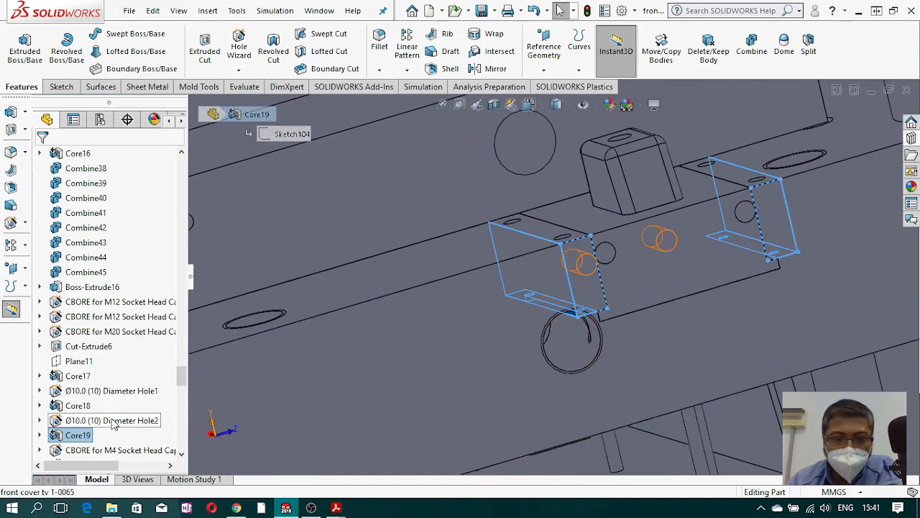
# Step: Edit Sketch101 of Core18, set the slider profile's overall depth dimension to 30 mm, and rebuild the model
pyautogui.click(77, 405)
pyautogui.click(40, 405)
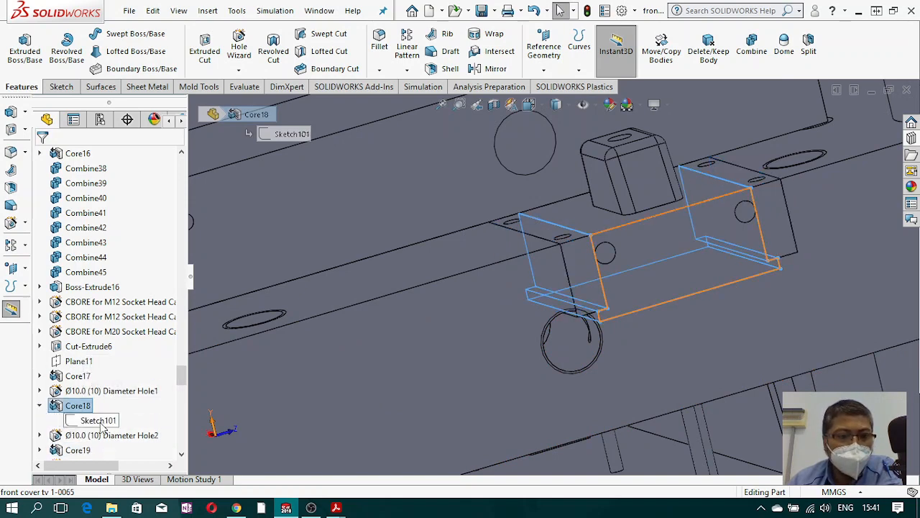
pyautogui.click(99, 421)
pyautogui.click(113, 381)
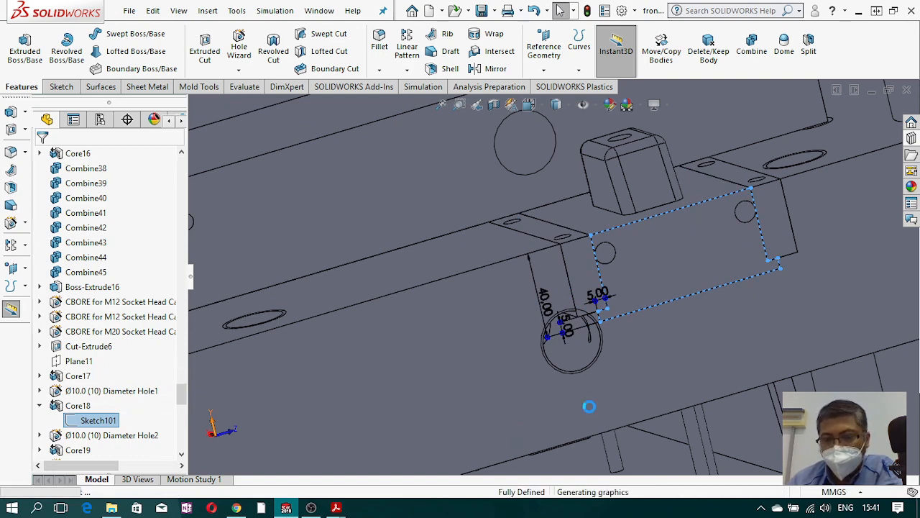
pyautogui.doubleClick(545, 300)
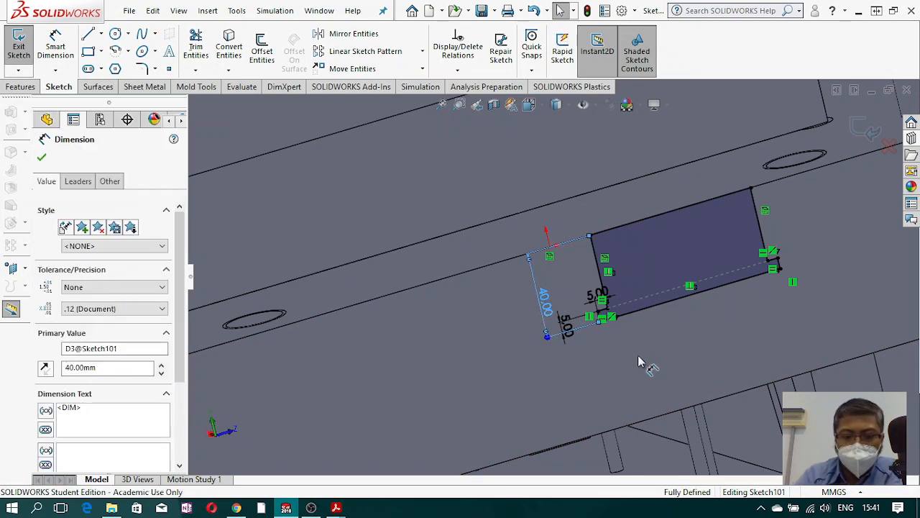
pyautogui.write('30')
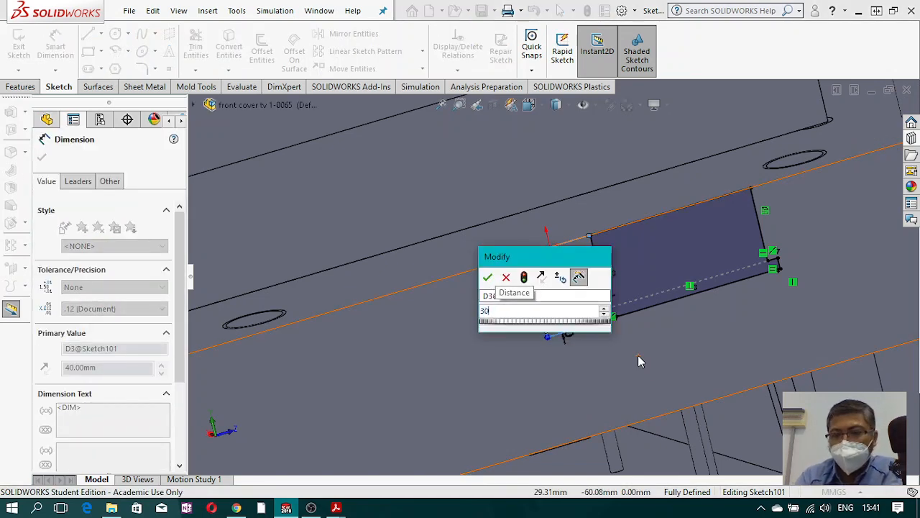
pyautogui.press('Return')
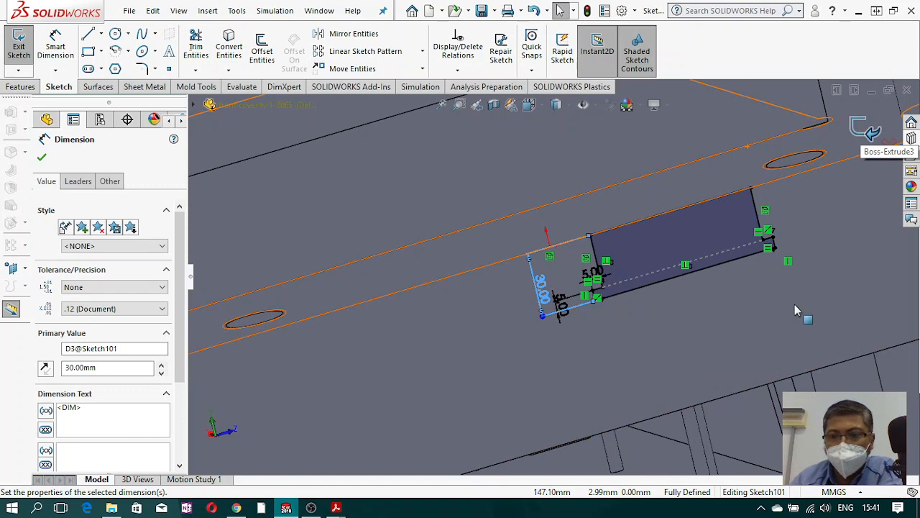
pyautogui.hotkey('ctrl', 'b')
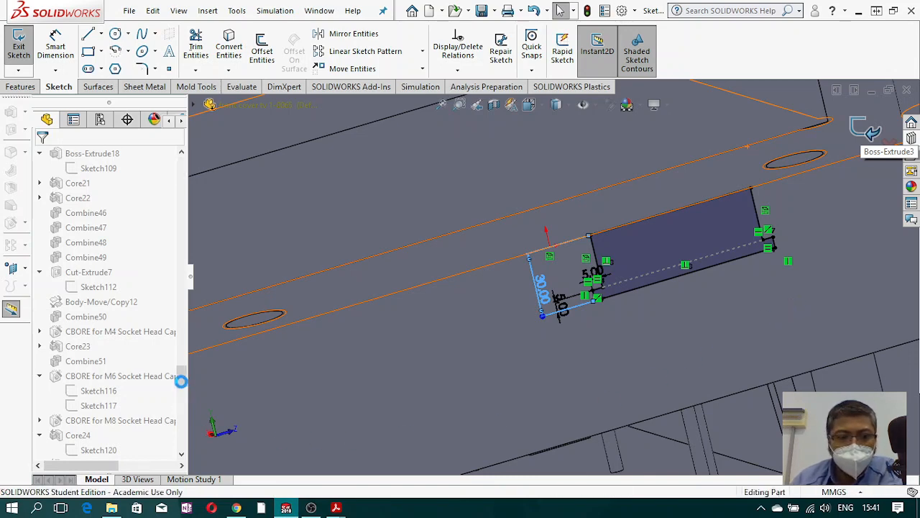
pyautogui.moveTo(540, 327); pyautogui.dragTo(591, 273, button='middle')
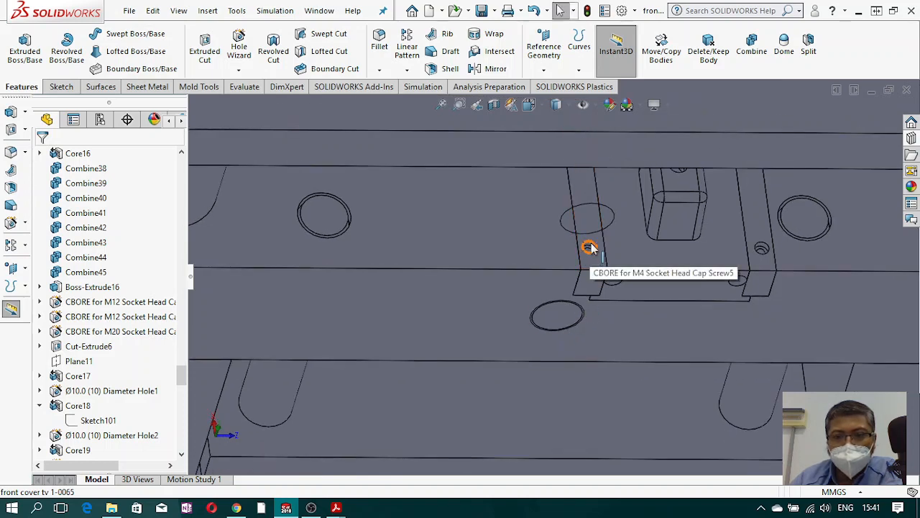
# Step: Edit the M4 socket head cap screw counterbore in the slider guide blocks and set its blind depth to 35 mm
pyautogui.click(590, 247)
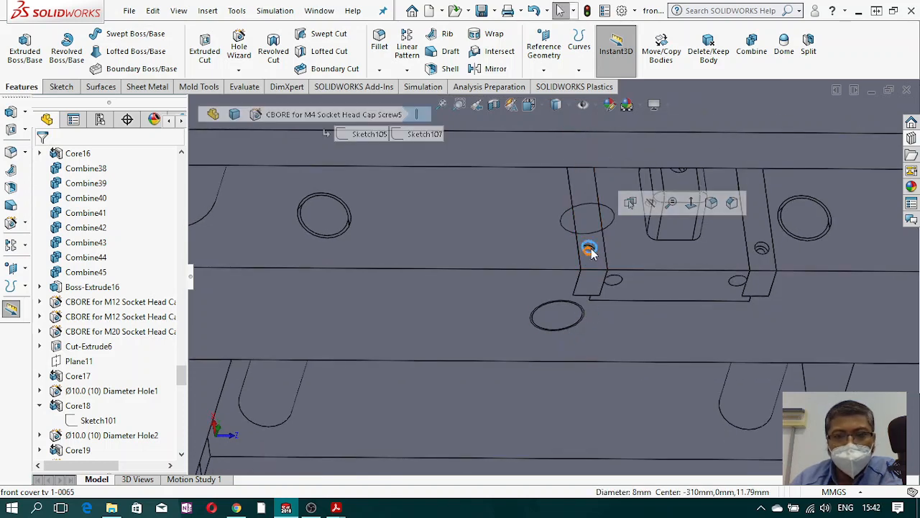
pyautogui.click(591, 249)
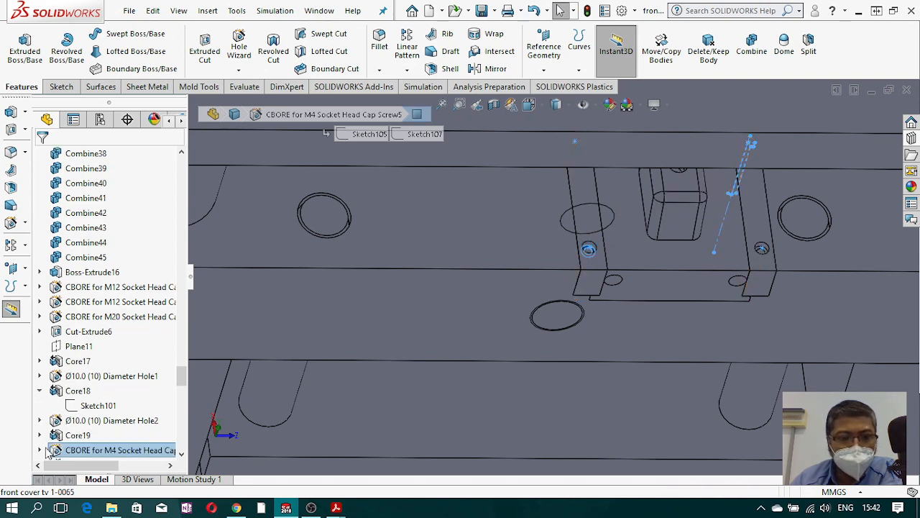
pyautogui.scroll(-3, 184, 381)
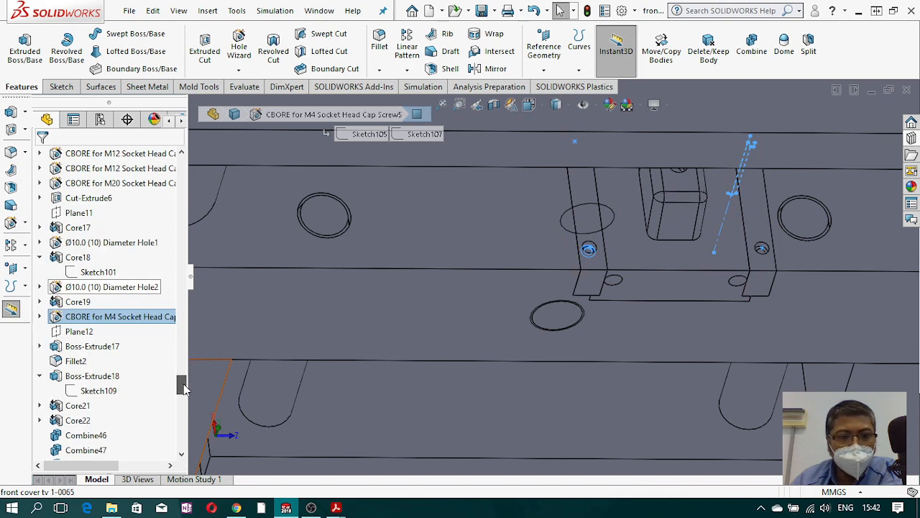
pyautogui.rightClick(134, 321)
pyautogui.click(144, 212)
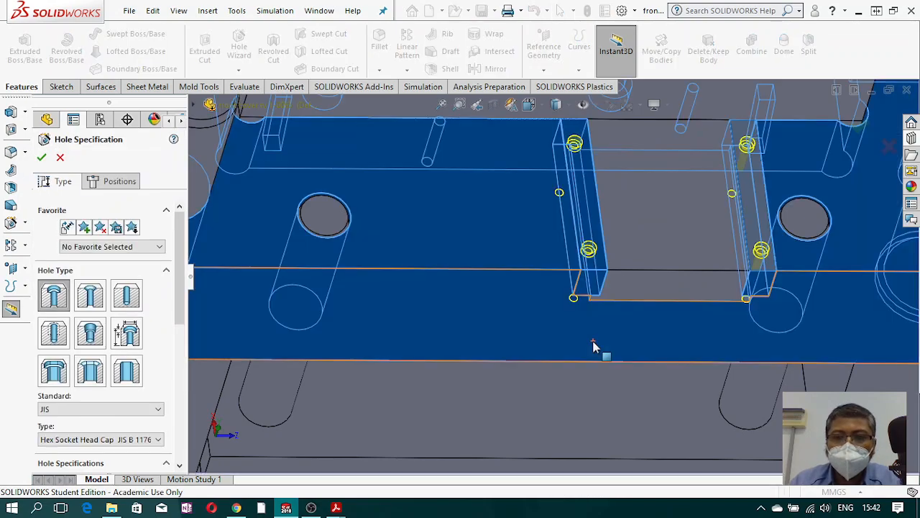
pyautogui.moveTo(593, 347); pyautogui.dragTo(617, 210, button='middle')
pyautogui.moveTo(178, 320); pyautogui.dragTo(180, 402)
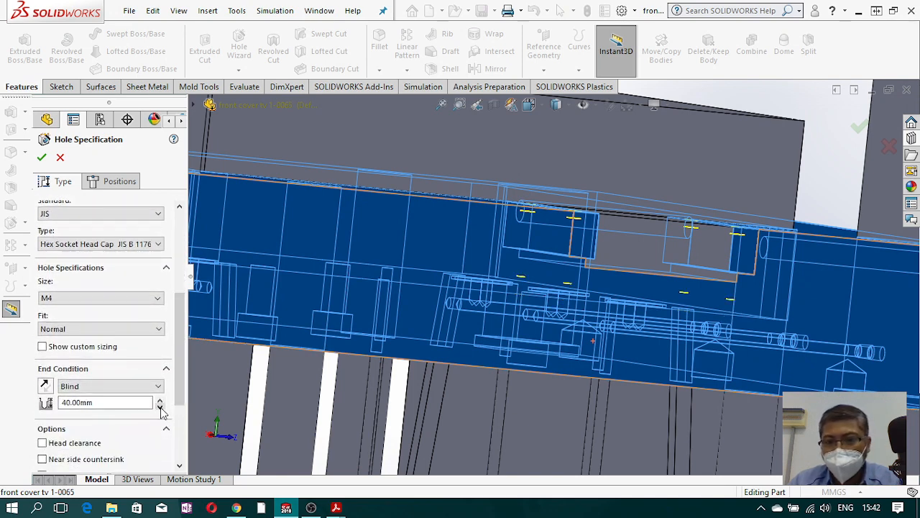
pyautogui.moveTo(507, 380); pyautogui.dragTo(494, 372, button='middle')
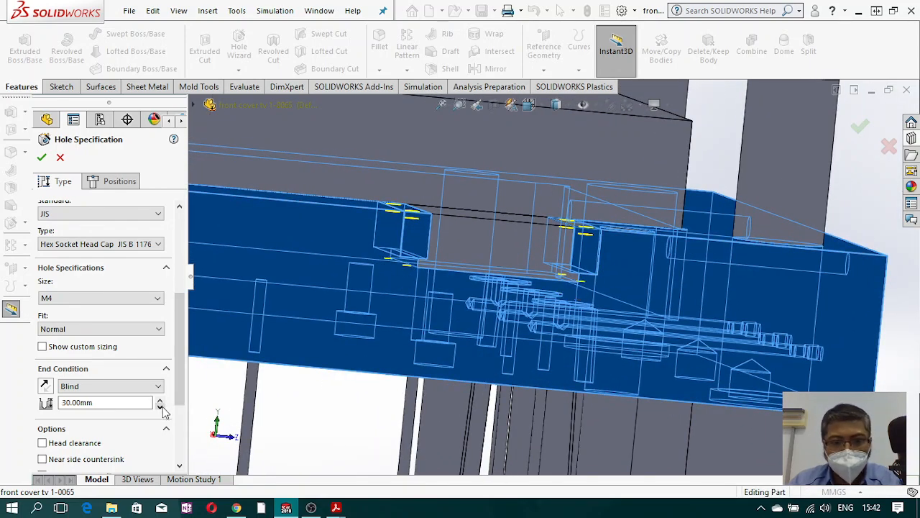
pyautogui.moveTo(424, 293); pyautogui.dragTo(366, 313, button='middle')
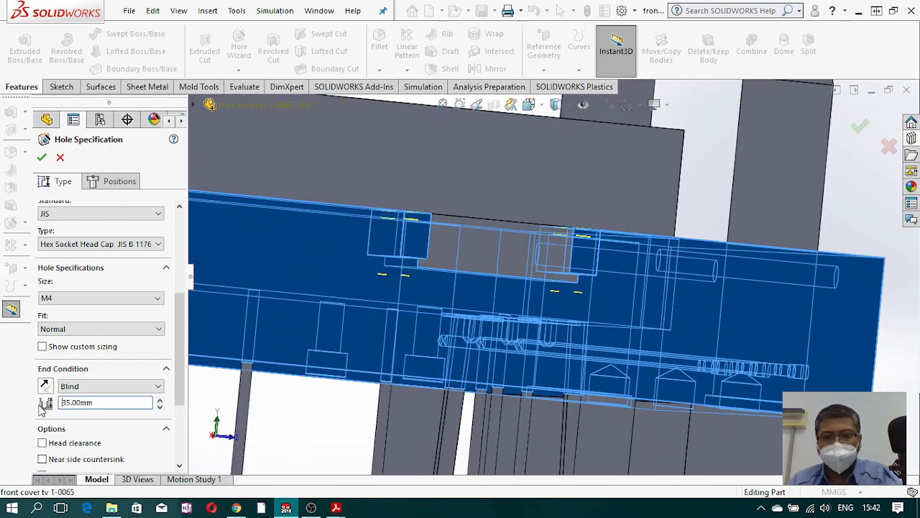
pyautogui.click(42, 157)
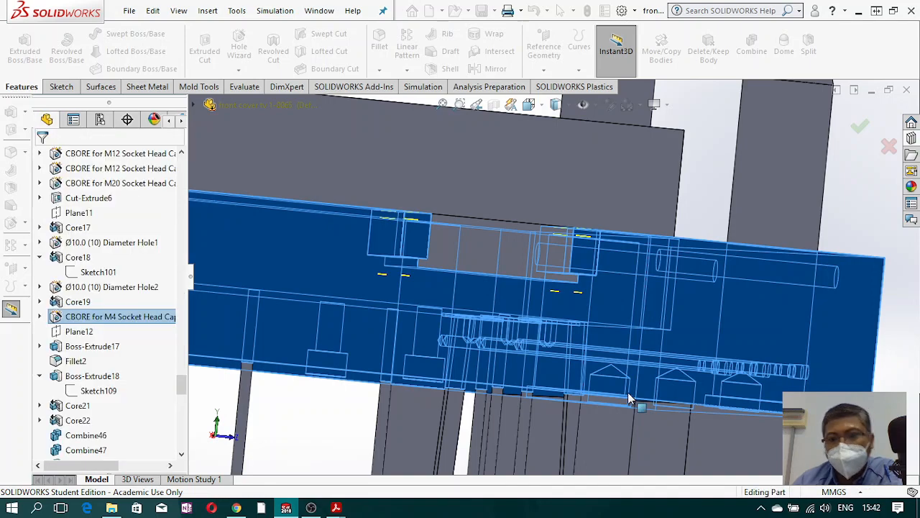
# Step: Trace the features around the slider by selecting Combine46 and Ø10.0 (10) Diameter Hole2, and list the sketches of Hole2
pyautogui.moveTo(626, 392); pyautogui.dragTo(521, 329, button='middle')
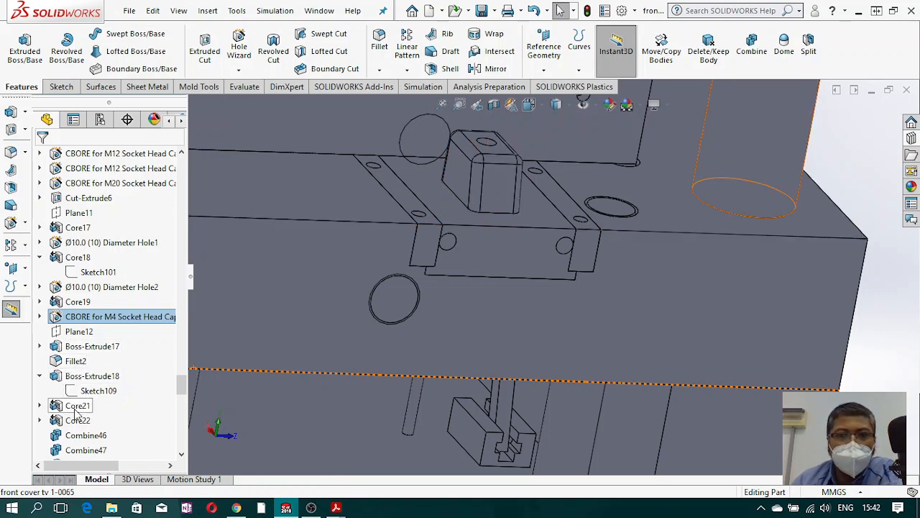
pyautogui.click(79, 441)
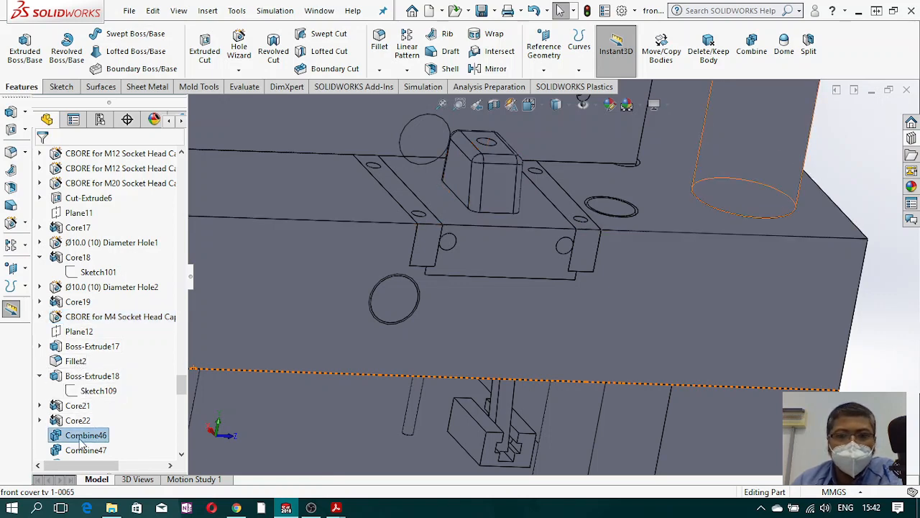
pyautogui.scroll(5, 433, 307)
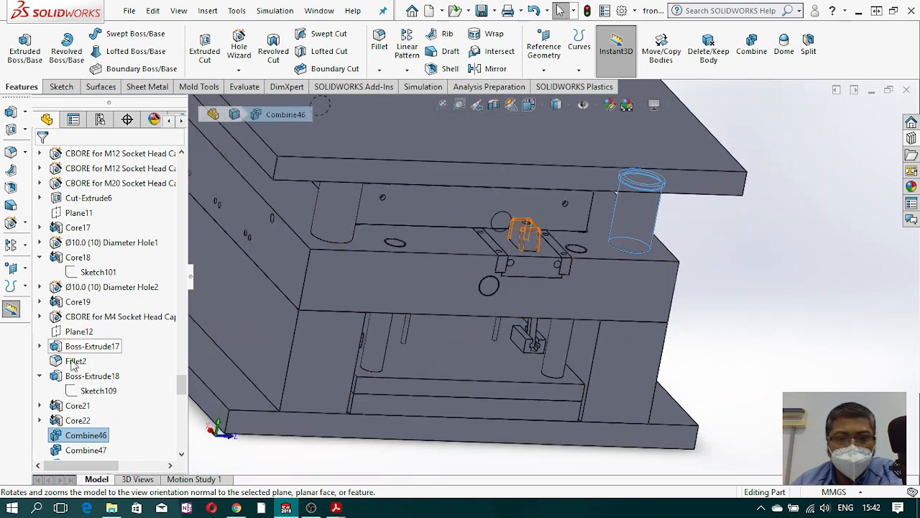
pyautogui.click(88, 290)
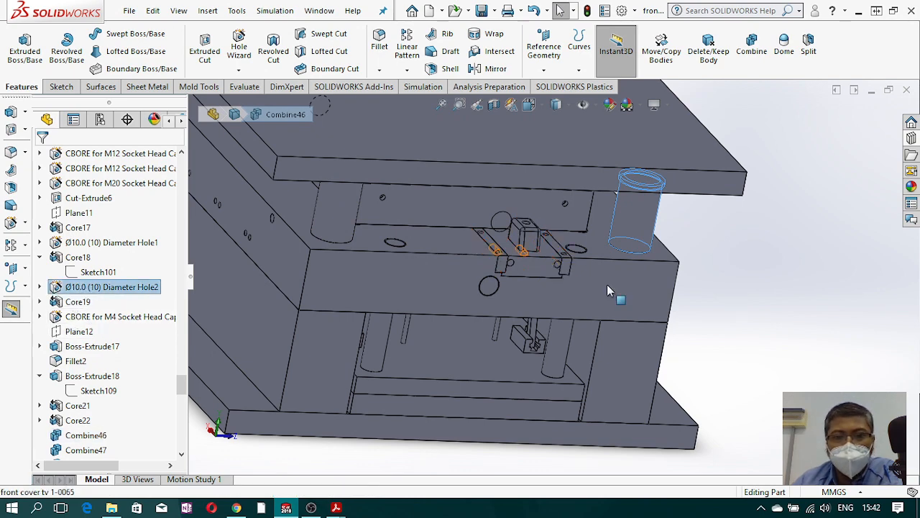
pyautogui.moveTo(606, 286); pyautogui.dragTo(586, 283, button='middle')
pyautogui.scroll(-5, 586, 285)
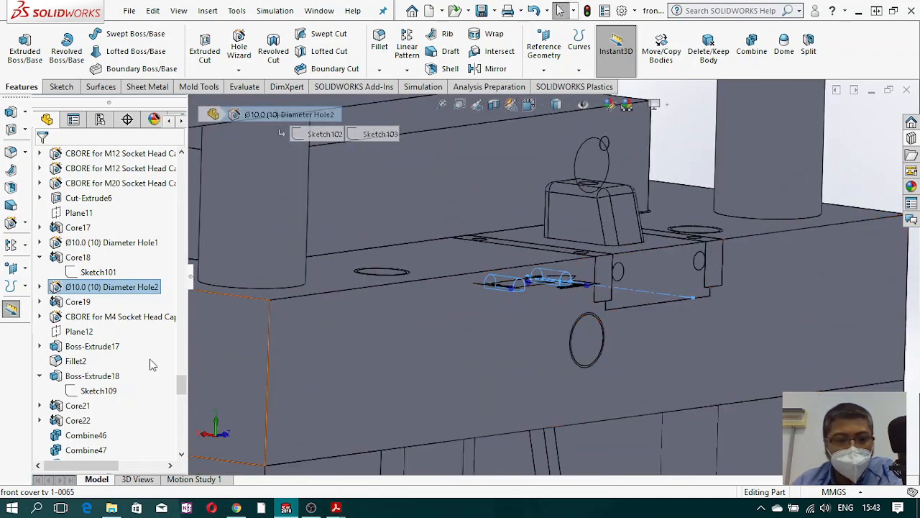
pyautogui.click(40, 287)
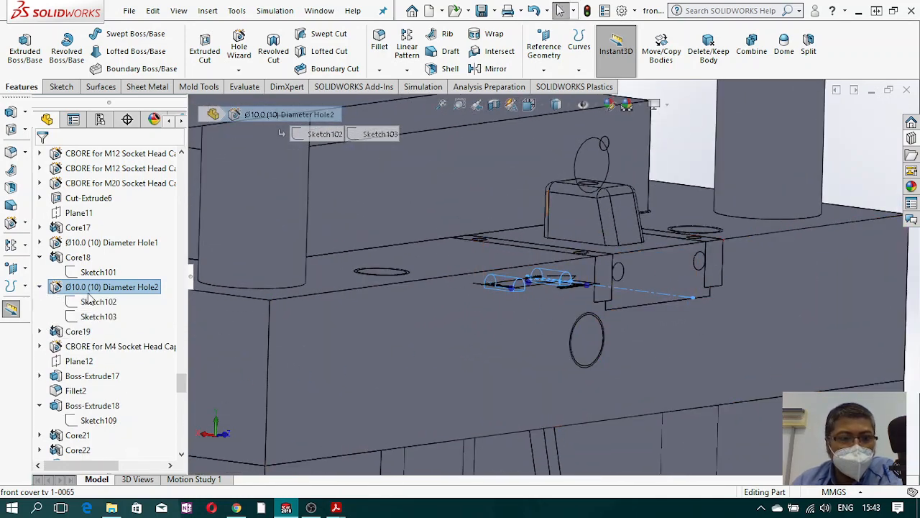
# Step: Open Ø10.0 (10) Diameter Hole2 for editing, switch the display to wireframe, and check the positions of its holes against the slider
pyautogui.rightClick(114, 289)
pyautogui.click(132, 209)
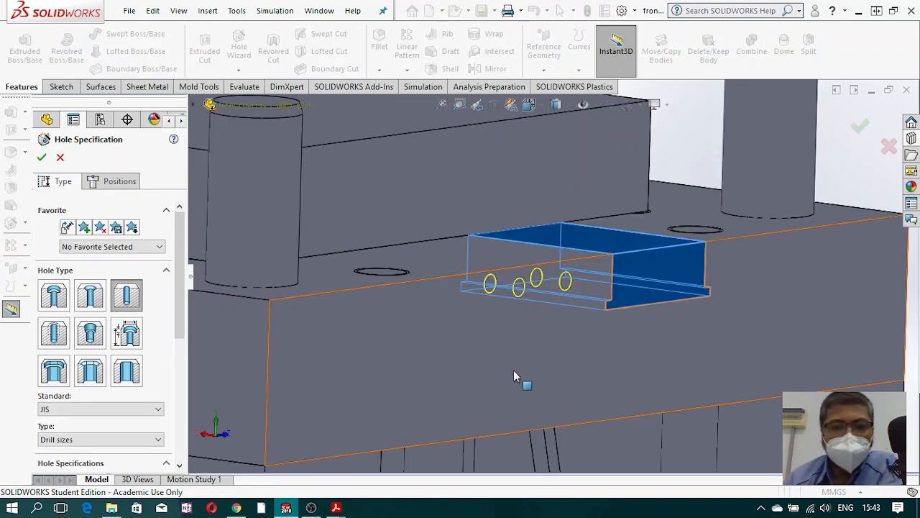
pyautogui.moveTo(594, 299); pyautogui.dragTo(554, 268, button='middle')
pyautogui.click(568, 105)
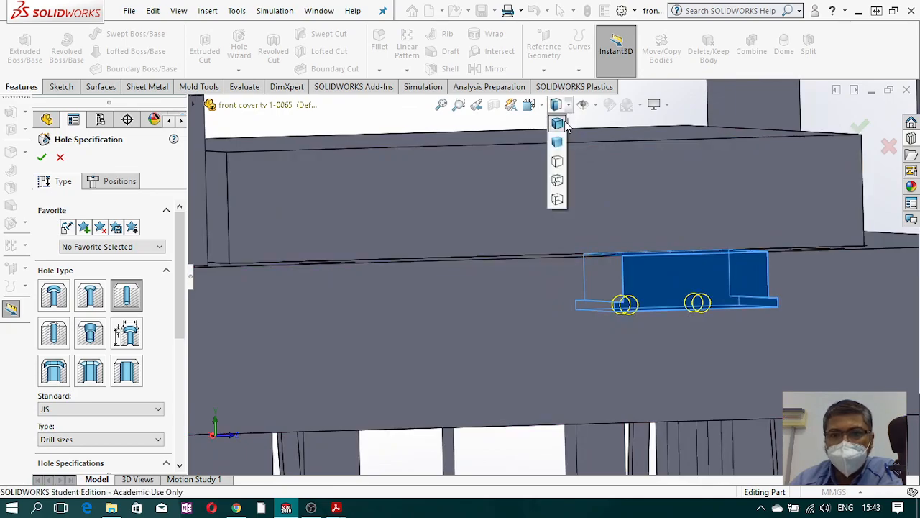
pyautogui.click(557, 200)
pyautogui.scroll(-10, 649, 303)
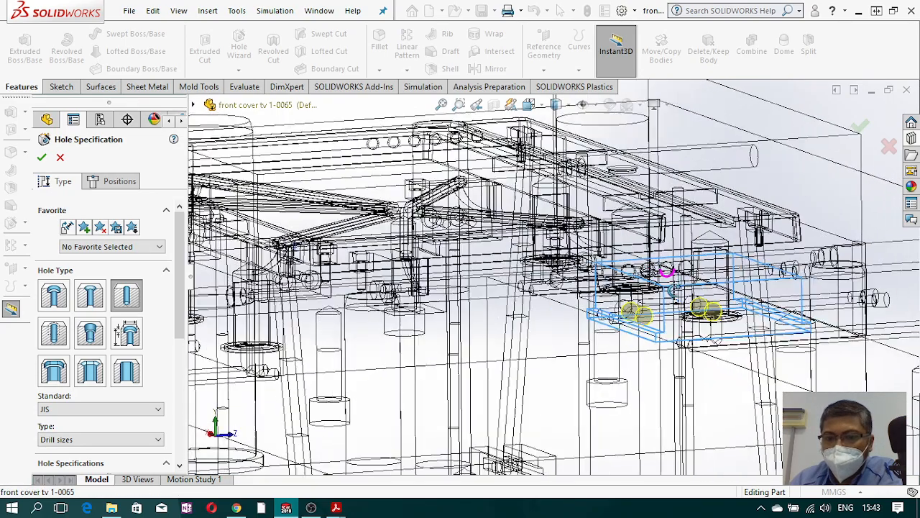
pyautogui.scroll(10, 649, 303)
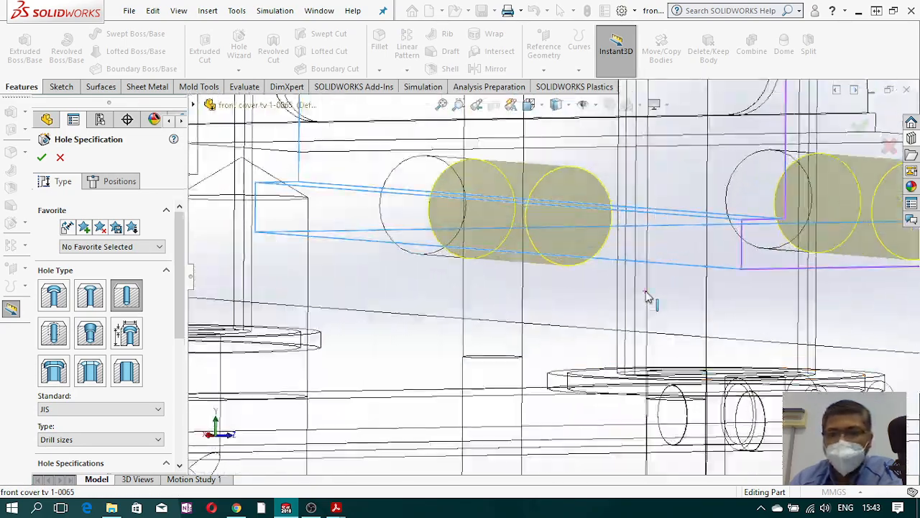
pyautogui.moveTo(504, 240); pyautogui.dragTo(525, 230, button='middle')
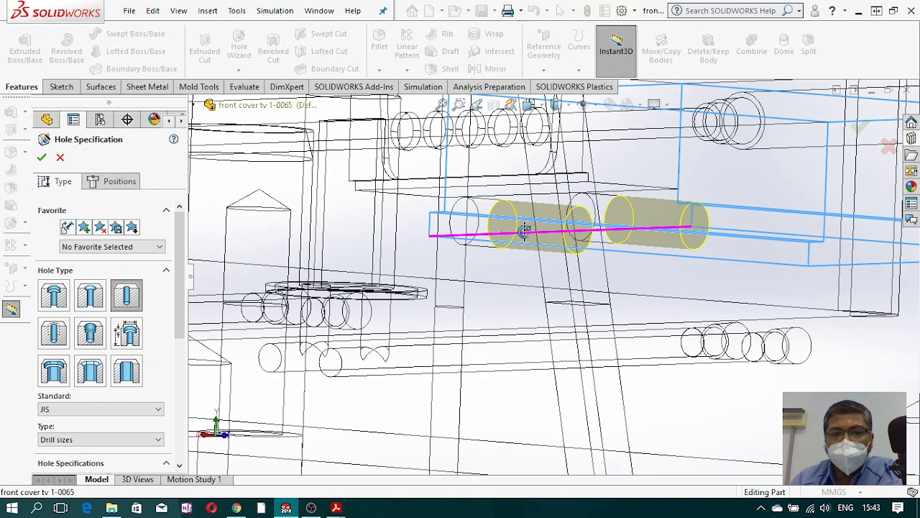
pyautogui.click(119, 181)
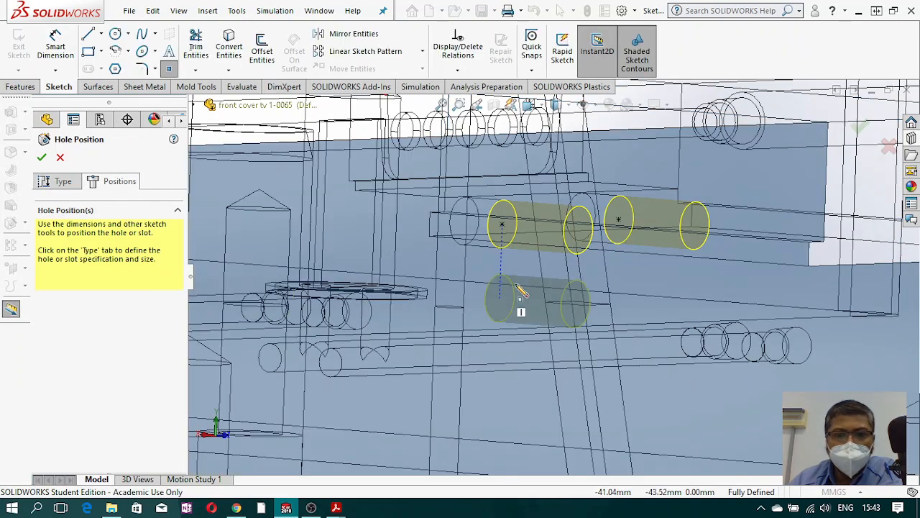
pyautogui.click(502, 225)
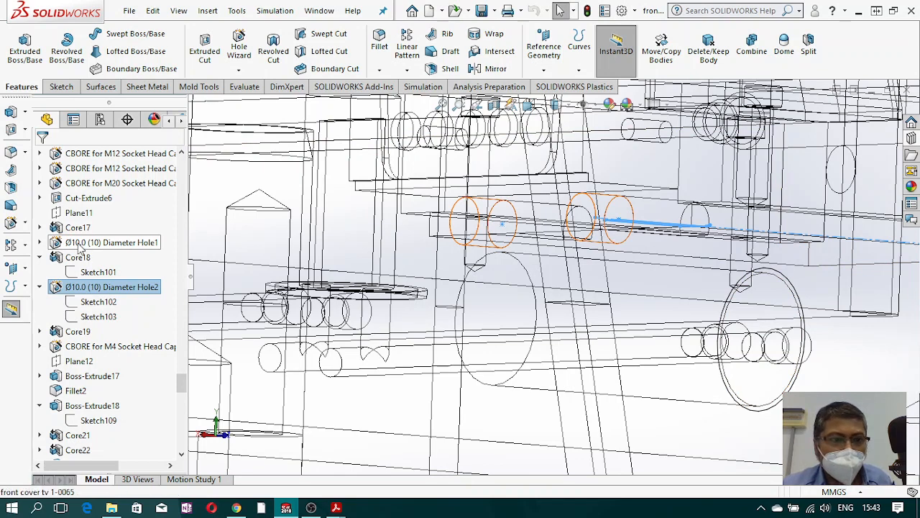
# Step: Edit the hole positions of Ø10.0 (10) Diameter Hole1 and set their vertical distance from the origin to 25 mm
pyautogui.rightClick(81, 245)
pyautogui.click(91, 203)
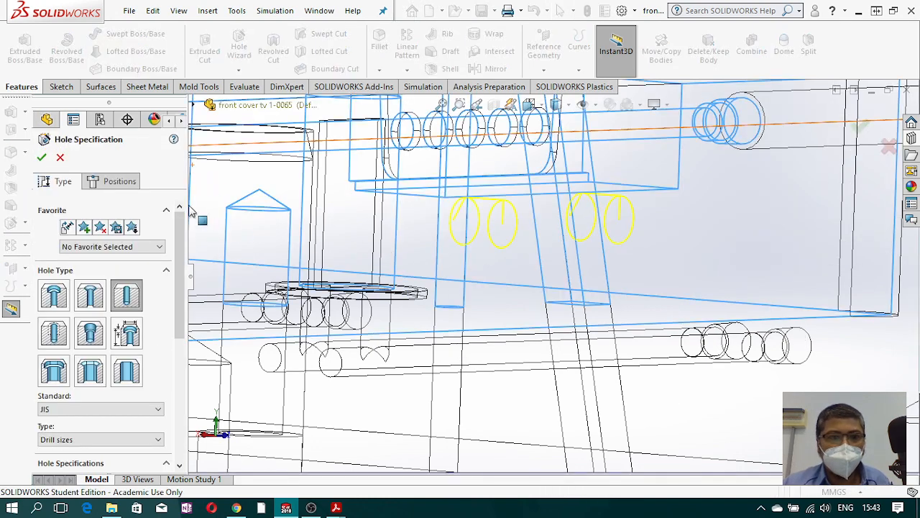
pyautogui.click(120, 181)
pyautogui.scroll(3, 554, 263)
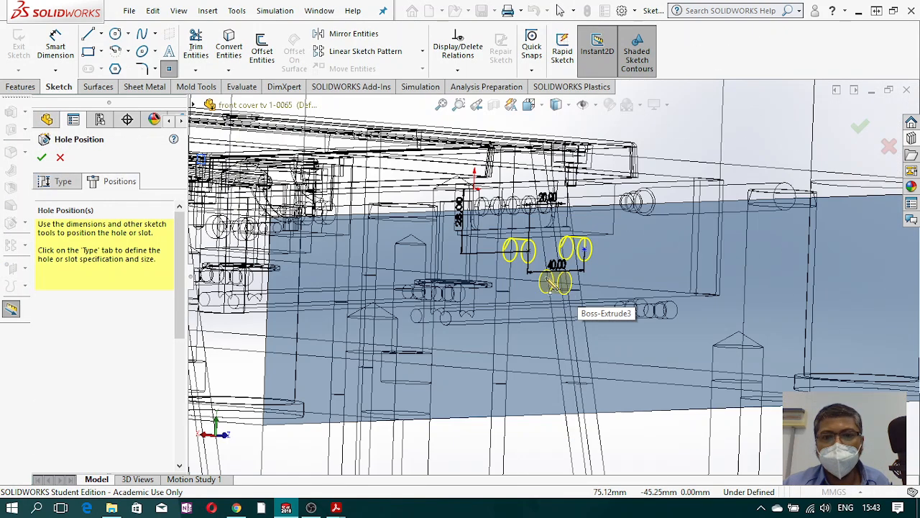
pyautogui.scroll(-3, 504, 225)
pyautogui.scroll(-2, 504, 224)
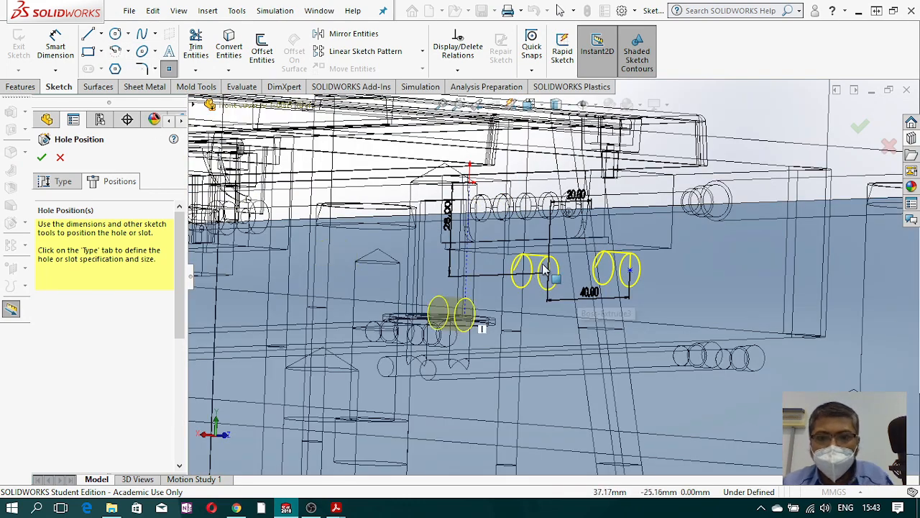
pyautogui.doubleClick(449, 227)
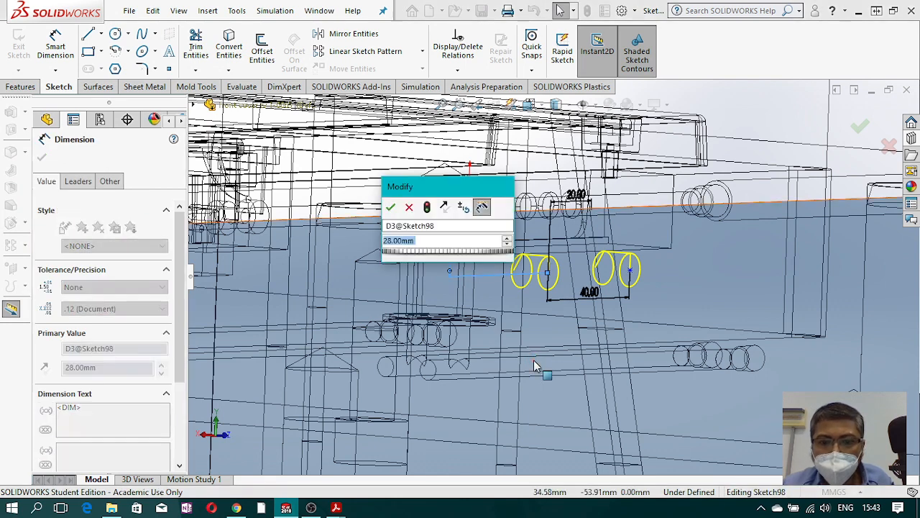
pyautogui.write('20')
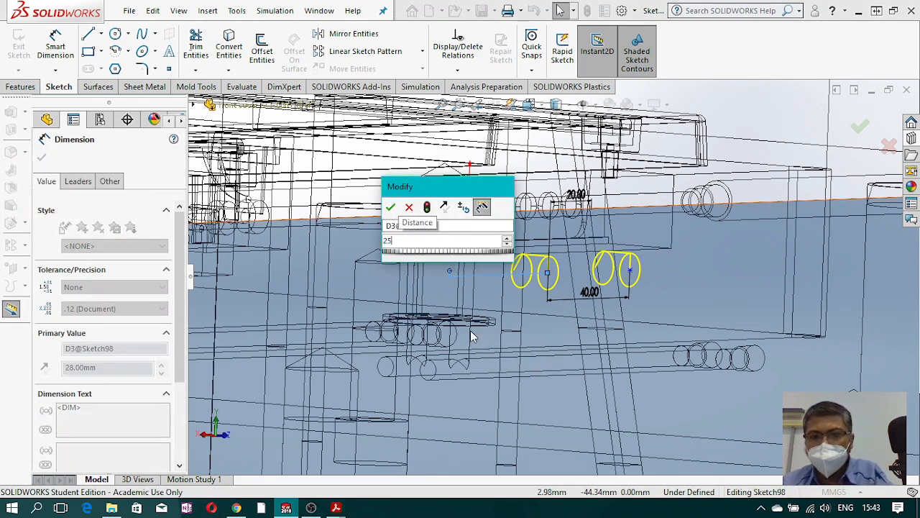
pyautogui.press('Return')
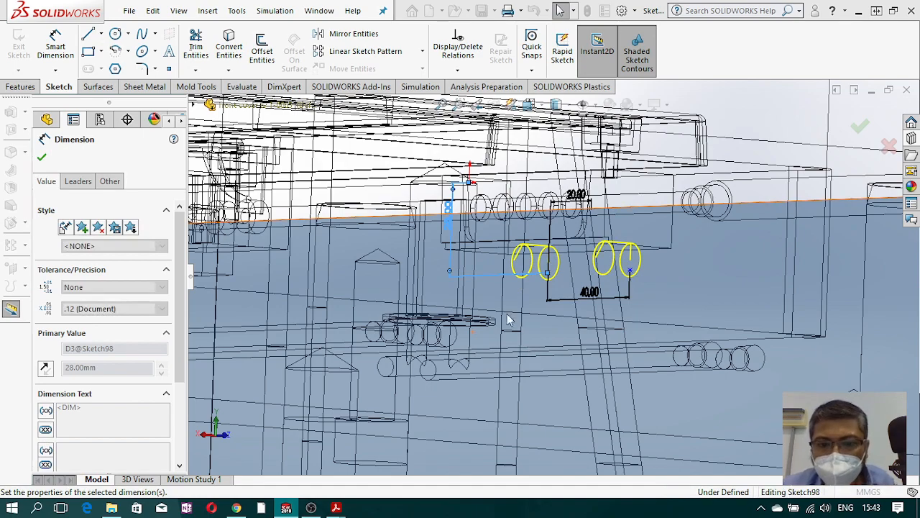
pyautogui.moveTo(579, 229)
pyautogui.mouseDown(button='middle')
pyautogui.moveTo(567, 207)
pyautogui.moveTo(579, 234)
pyautogui.mouseUp(button='middle')
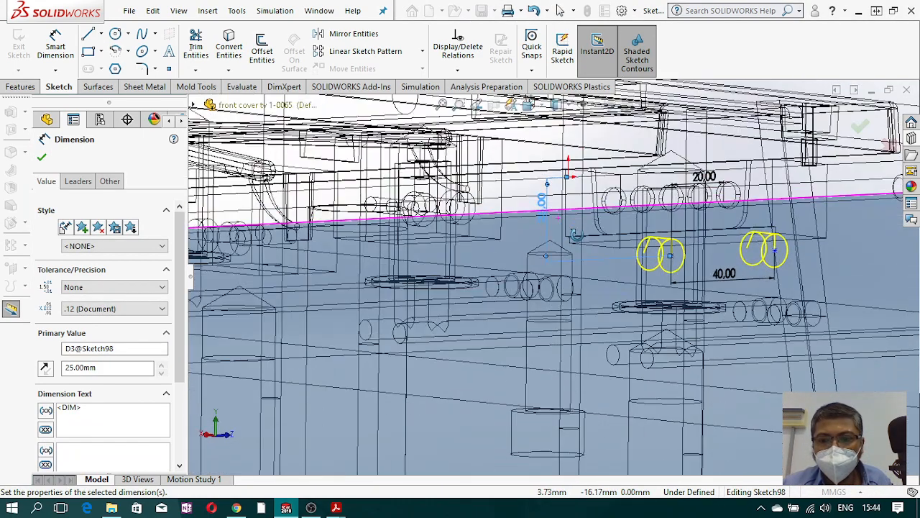
pyautogui.scroll(-4, 662, 259)
pyautogui.moveTo(662, 259); pyautogui.dragTo(656, 246, button='middle')
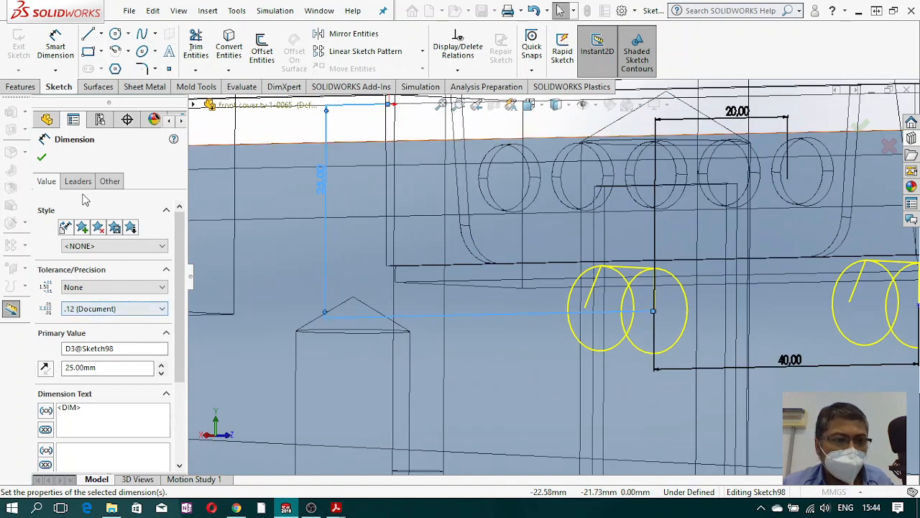
pyautogui.click(41, 158)
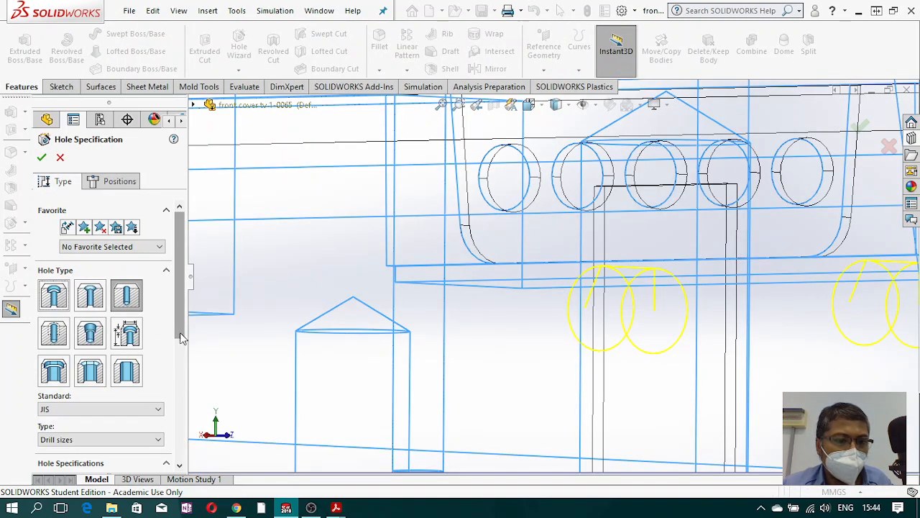
# Step: Set the drill size of Diameter Hole1 to Ø7.0 and apply the hole changes
pyautogui.moveTo(180, 332); pyautogui.dragTo(169, 372)
pyautogui.click(158, 353)
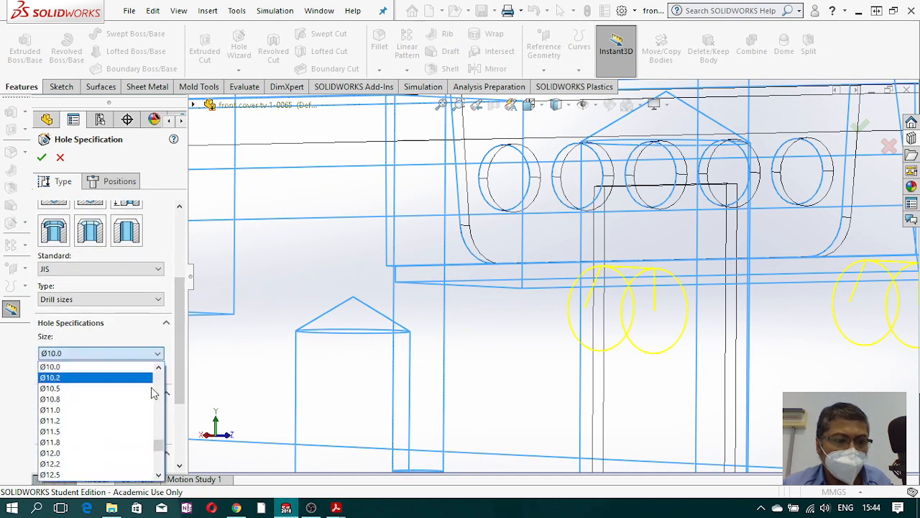
pyautogui.moveTo(160, 447); pyautogui.dragTo(159, 427)
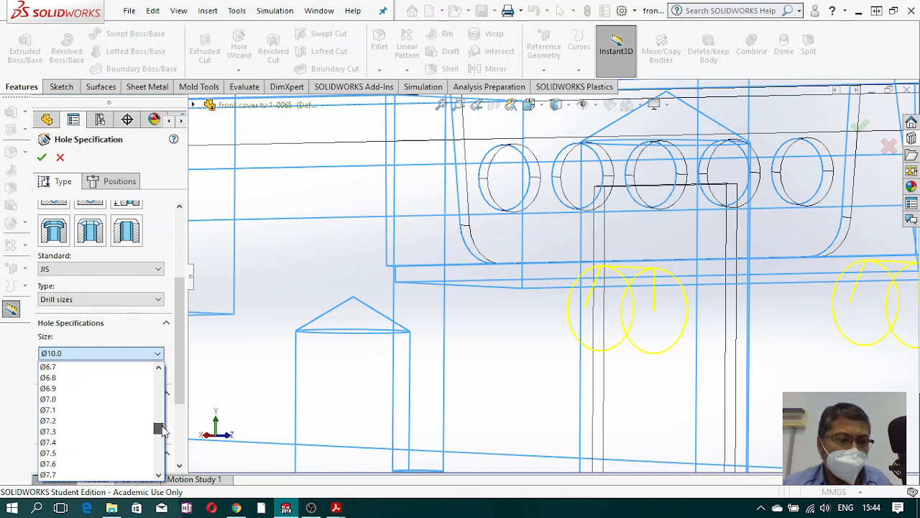
pyautogui.click(96, 398)
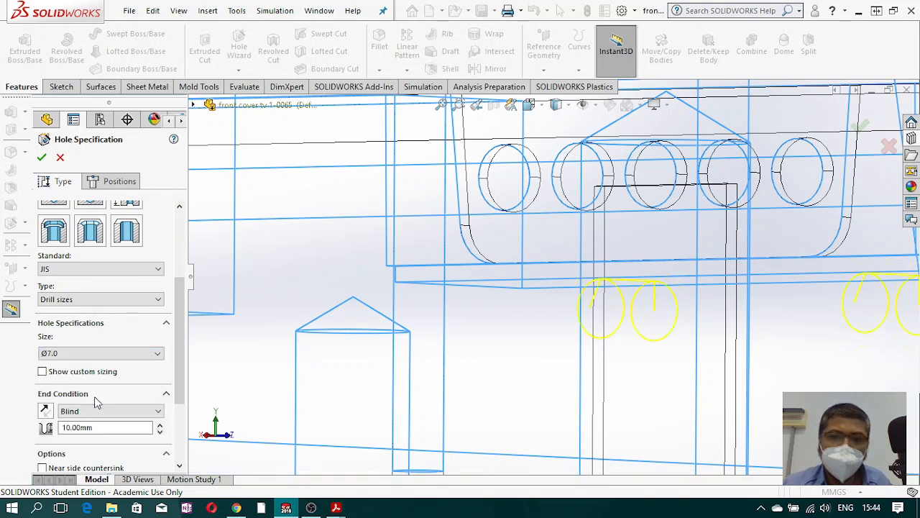
pyautogui.click(43, 157)
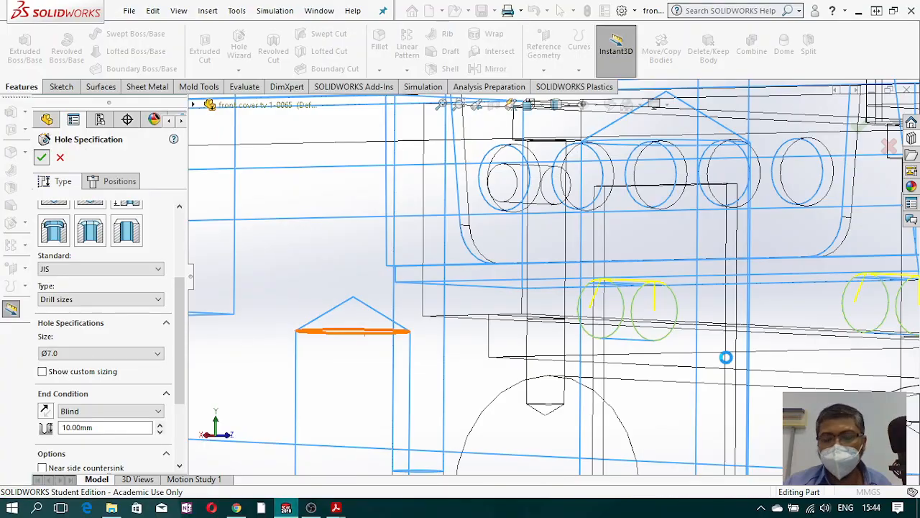
pyautogui.scroll(5, 707, 367)
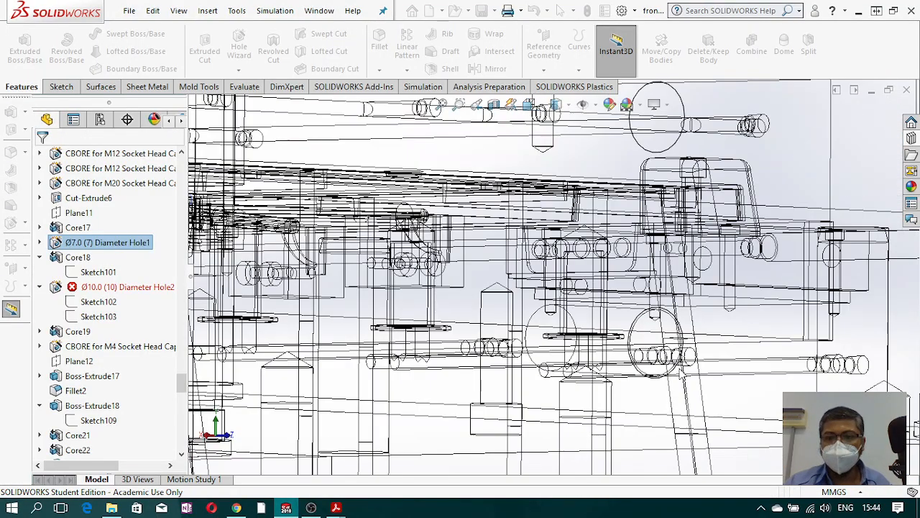
# Step: Switch the display from wireframe to shaded and examine the M30 hole in the plate's side face beside the slider
pyautogui.moveTo(708, 367); pyautogui.dragTo(645, 343, button='middle')
pyautogui.press('f')
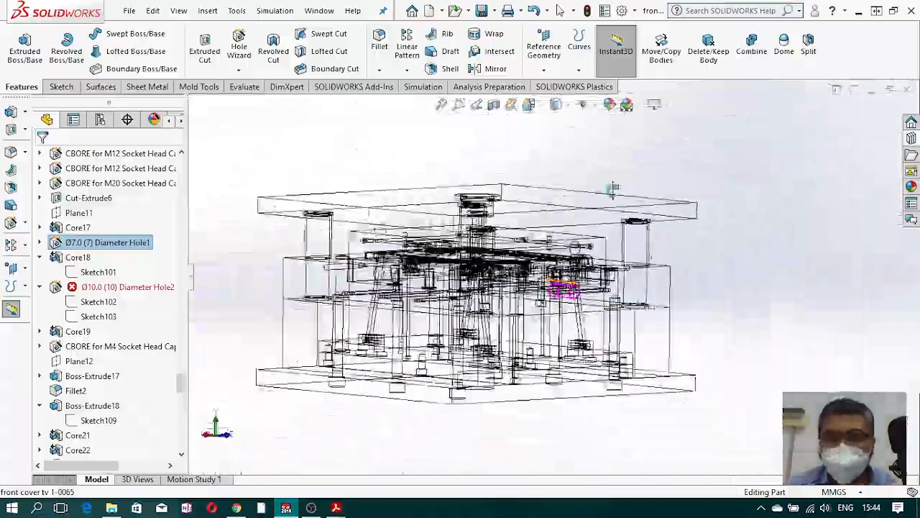
pyautogui.click(567, 105)
pyautogui.click(559, 124)
pyautogui.moveTo(566, 144); pyautogui.dragTo(729, 345, button='middle')
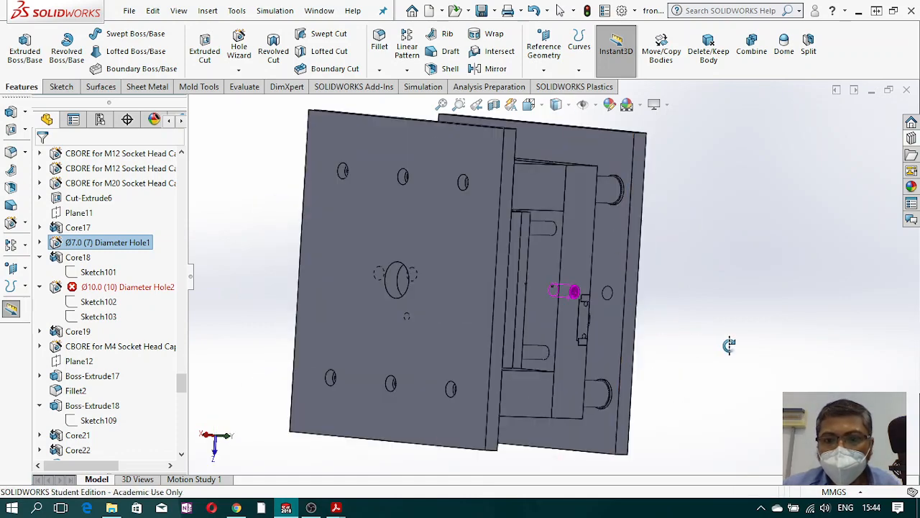
pyautogui.click(729, 345)
pyautogui.moveTo(544, 309)
pyautogui.mouseDown(button='middle')
pyautogui.moveTo(513, 204)
pyautogui.moveTo(594, 179)
pyautogui.moveTo(630, 230)
pyautogui.moveTo(622, 237)
pyautogui.mouseUp(button='middle')
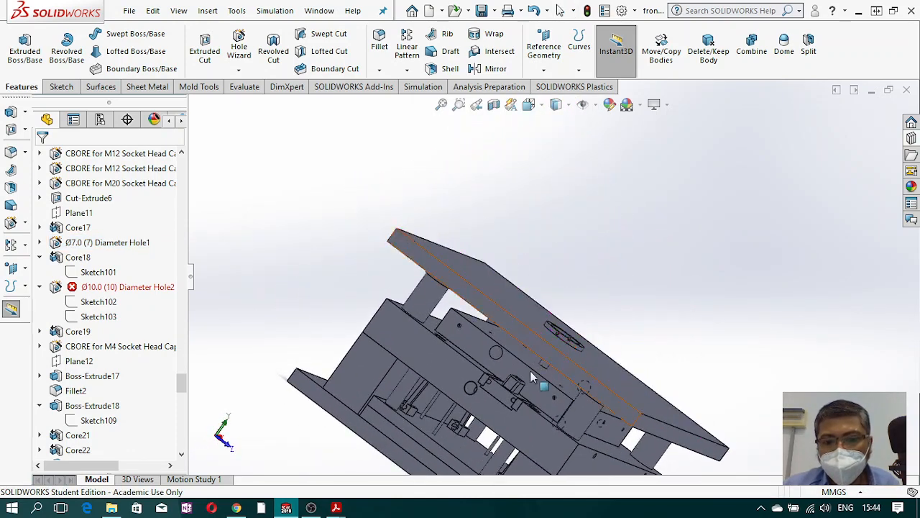
pyautogui.scroll(-6, 496, 407)
pyautogui.moveTo(469, 377); pyautogui.dragTo(493, 391, button='middle')
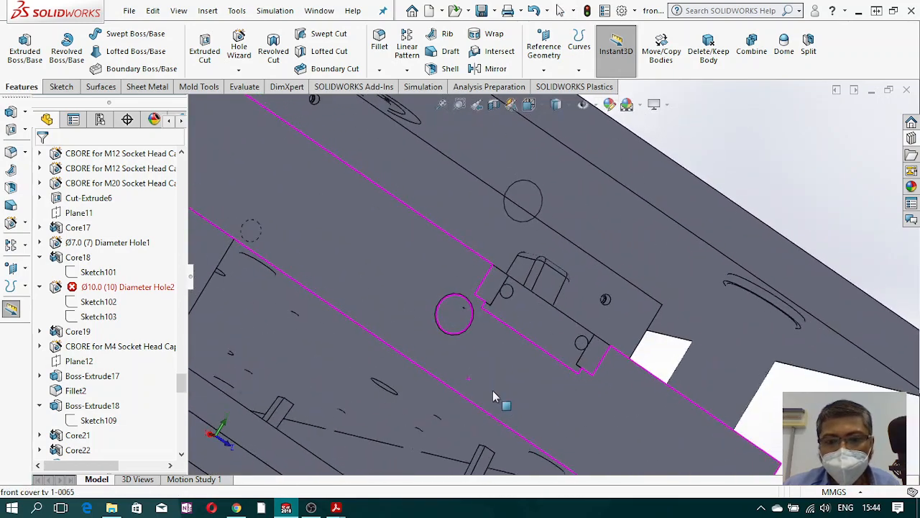
pyautogui.scroll(-6, 473, 300)
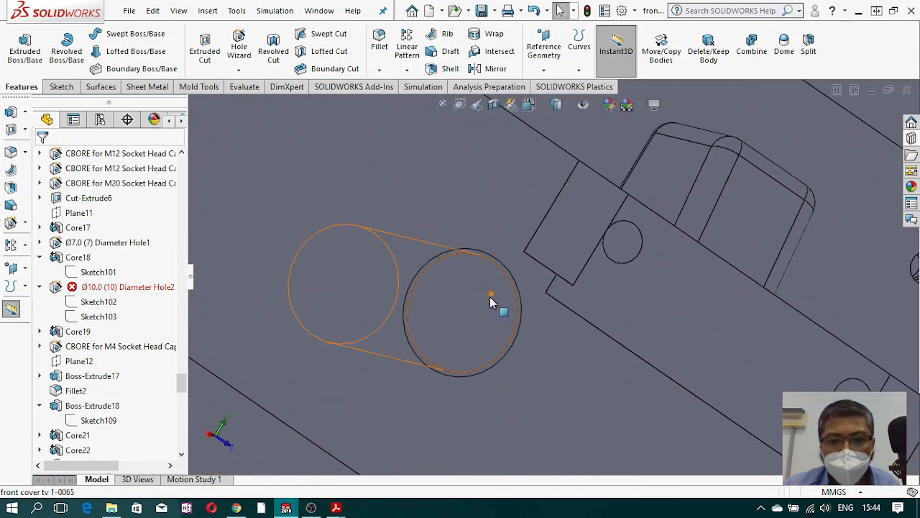
# Step: Open the failed Ø10.0 (10) Diameter Hole2 for editing and check its hole positions against the slider
pyautogui.click(138, 287)
pyautogui.moveTo(374, 302); pyautogui.dragTo(491, 343, button='middle')
pyautogui.scroll(3, 427, 333)
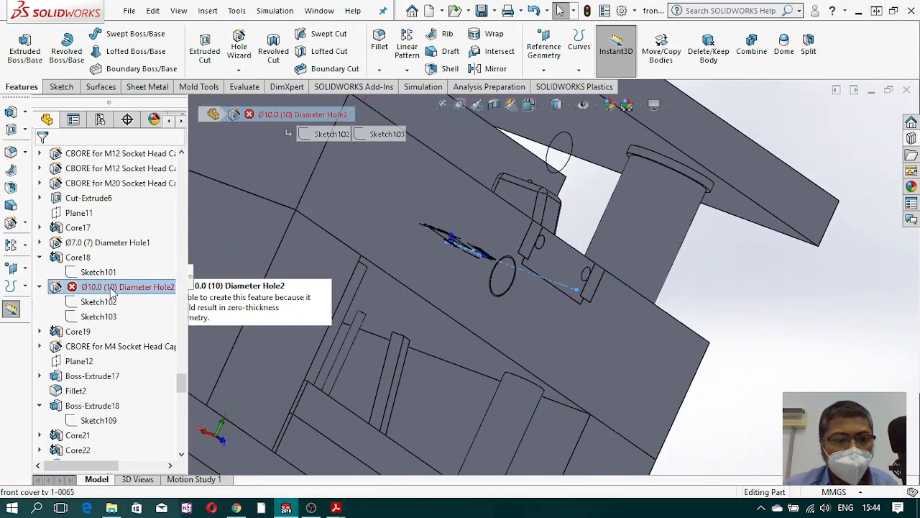
pyautogui.rightClick(113, 290)
pyautogui.click(123, 144)
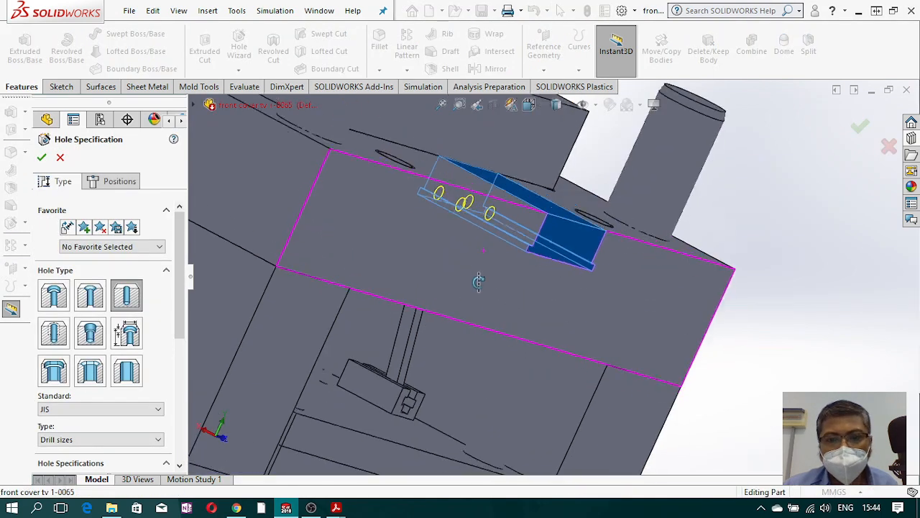
pyautogui.scroll(-3, 512, 218)
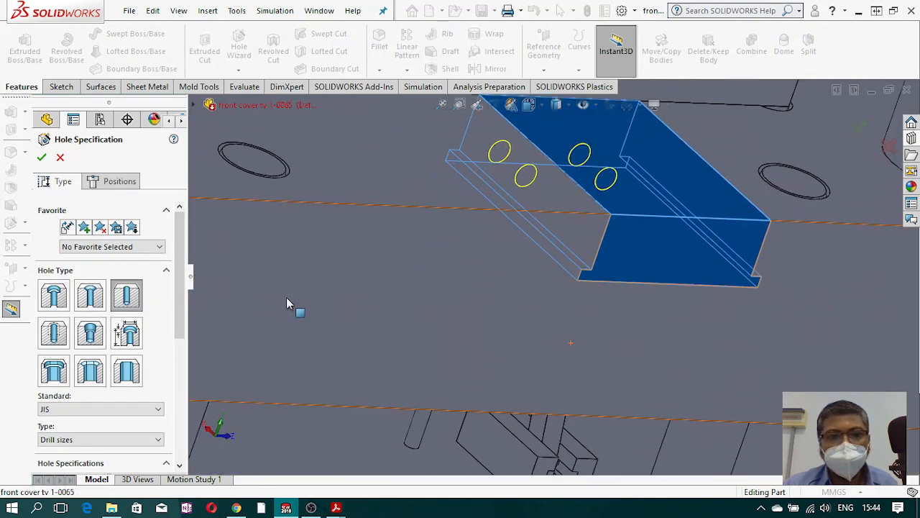
pyautogui.click(105, 182)
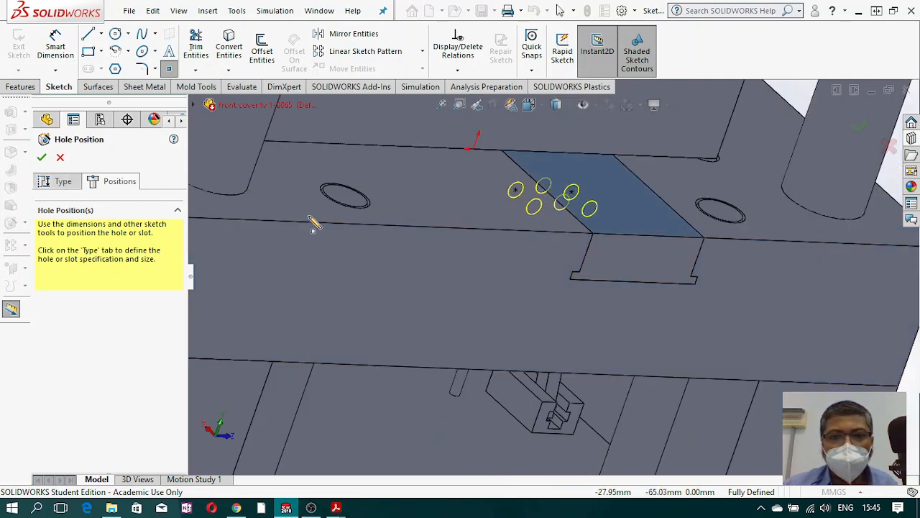
pyautogui.click(58, 181)
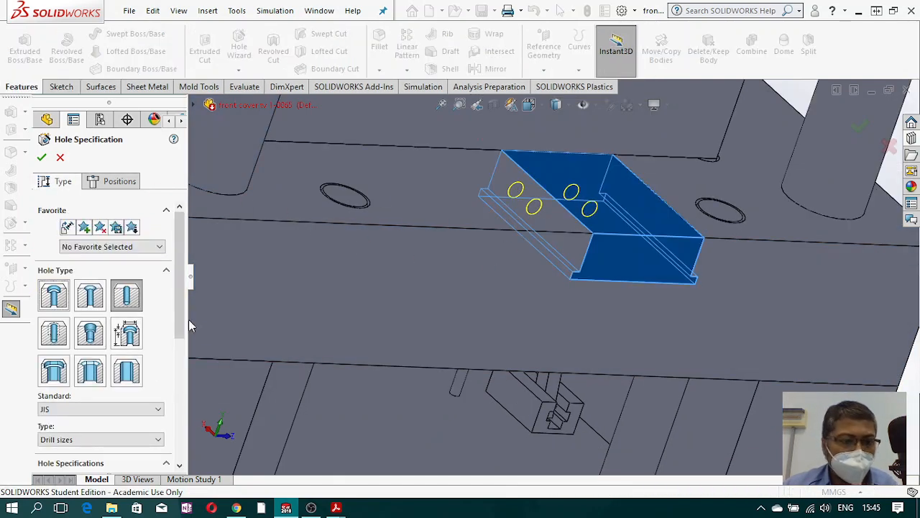
# Step: Set the drill size of Diameter Hole2 to Ø7.0, apply the change and save the part
pyautogui.scroll(-3, 144, 360)
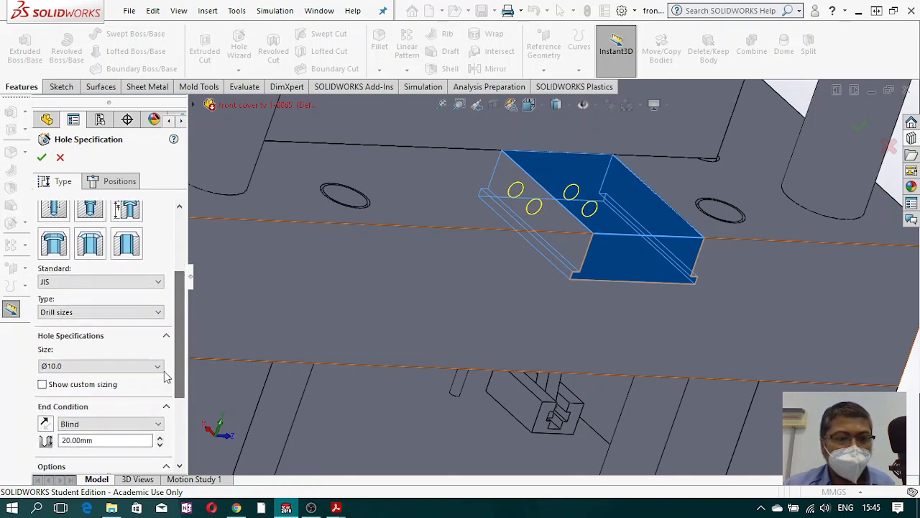
pyautogui.click(158, 366)
pyautogui.scroll(4, 99, 419)
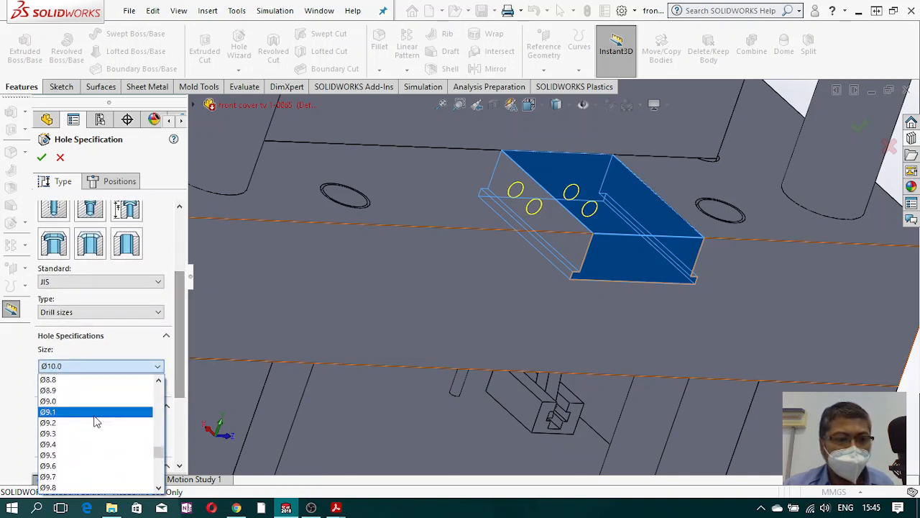
pyautogui.scroll(5, 93, 422)
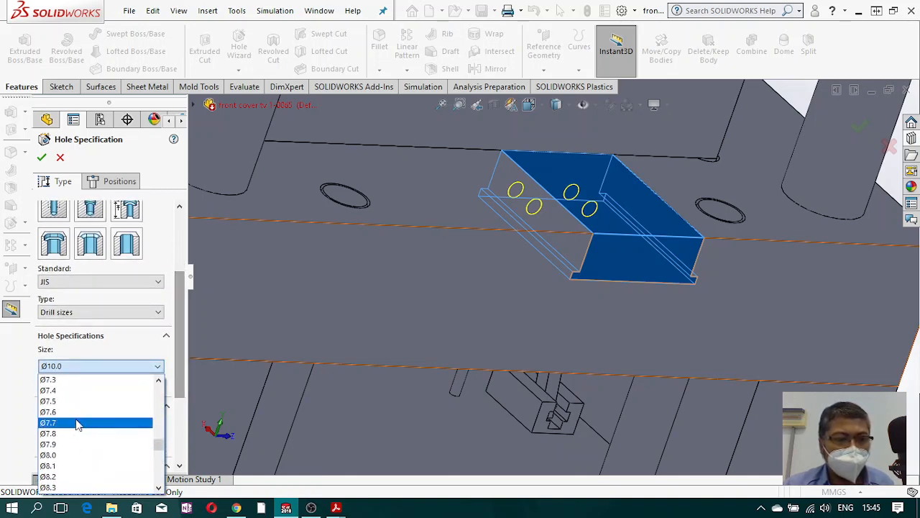
pyautogui.scroll(1, 78, 425)
pyautogui.click(76, 413)
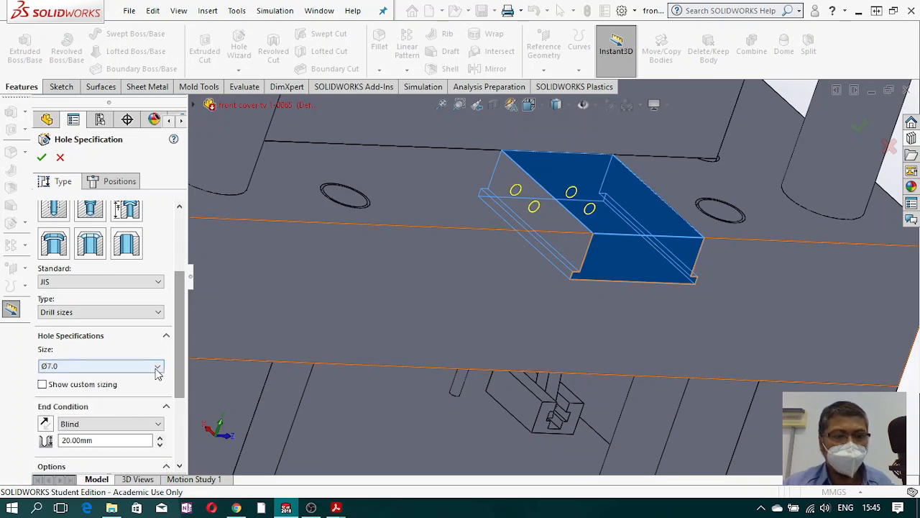
pyautogui.moveTo(180, 341); pyautogui.dragTo(169, 477)
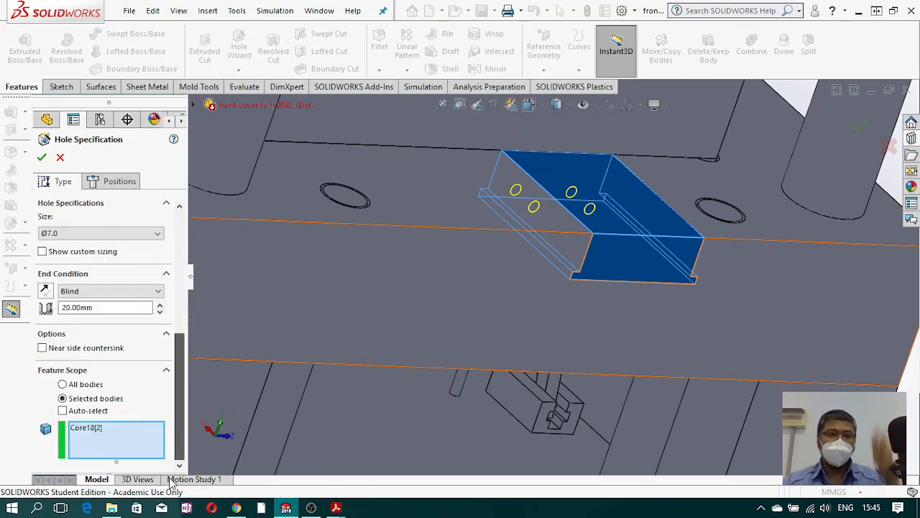
pyautogui.click(41, 157)
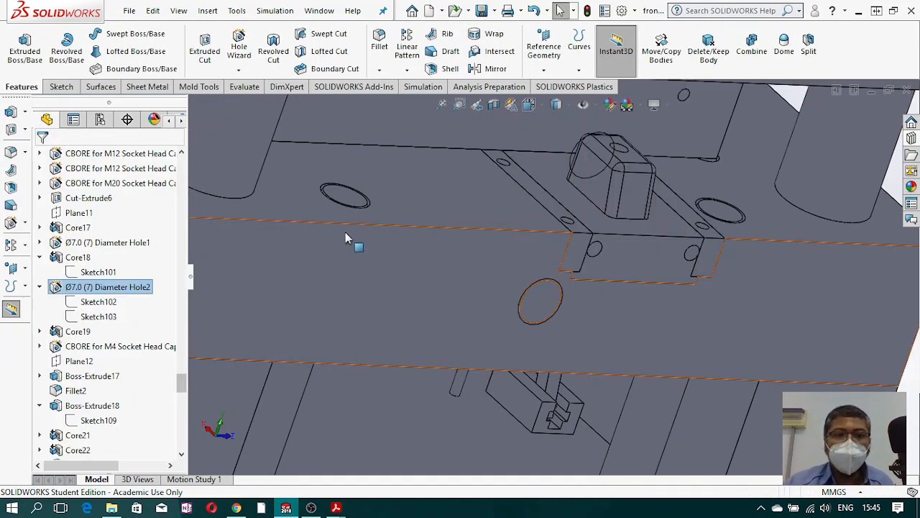
pyautogui.click(481, 10)
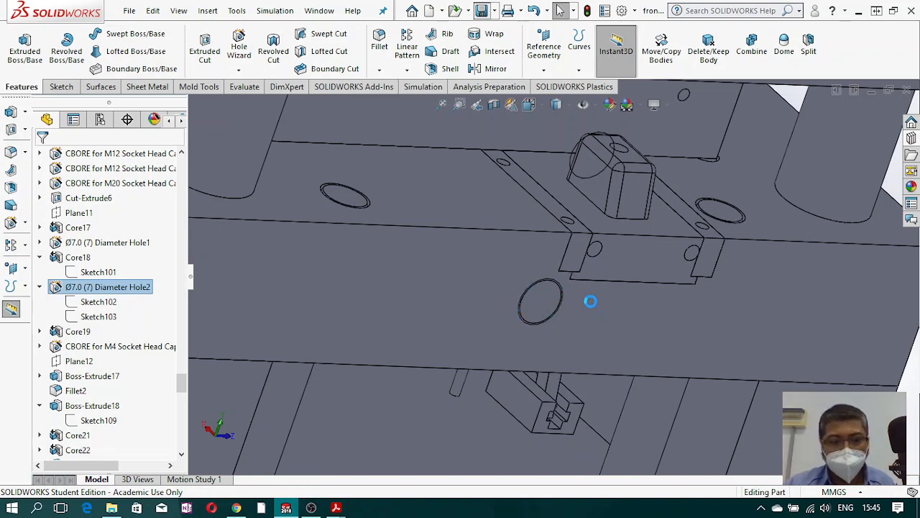
# Step: Set the blind depth of the CBORE for M4 Socket Head Cap Screw holes beside the slider to 33 mm
pyautogui.moveTo(507, 319); pyautogui.dragTo(505, 277, button='middle')
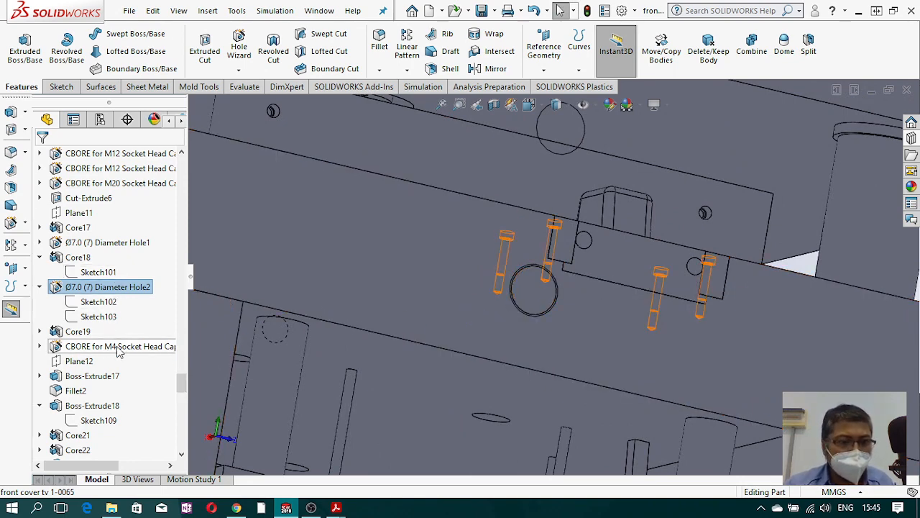
pyautogui.click(120, 348)
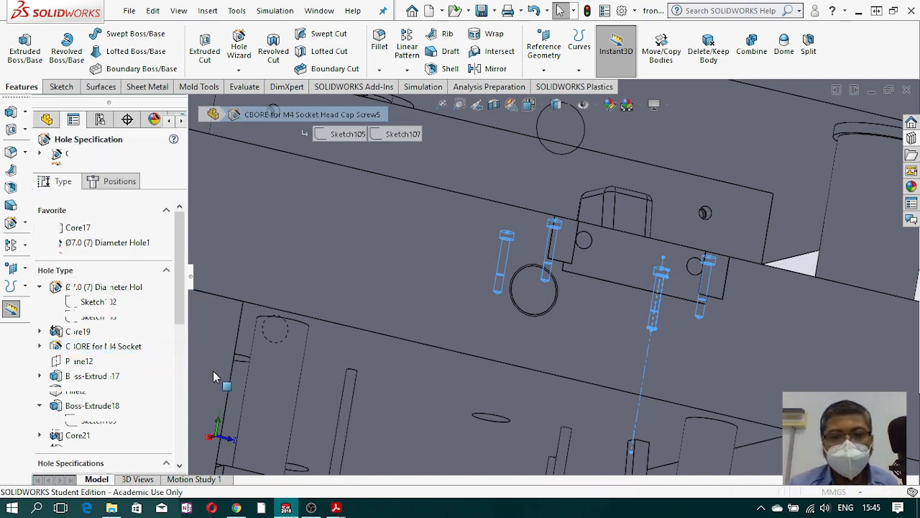
pyautogui.scroll(-5, 172, 316)
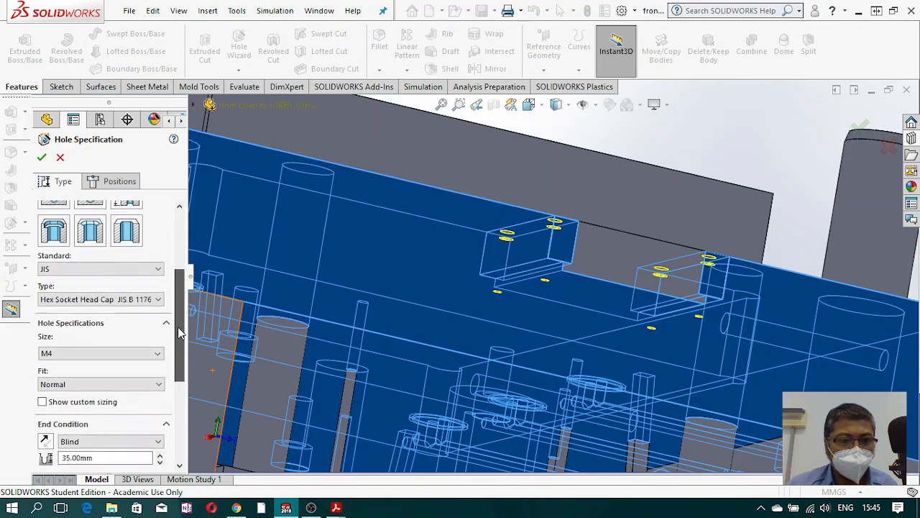
pyautogui.scroll(-1, 172, 361)
pyautogui.doubleClick(108, 360)
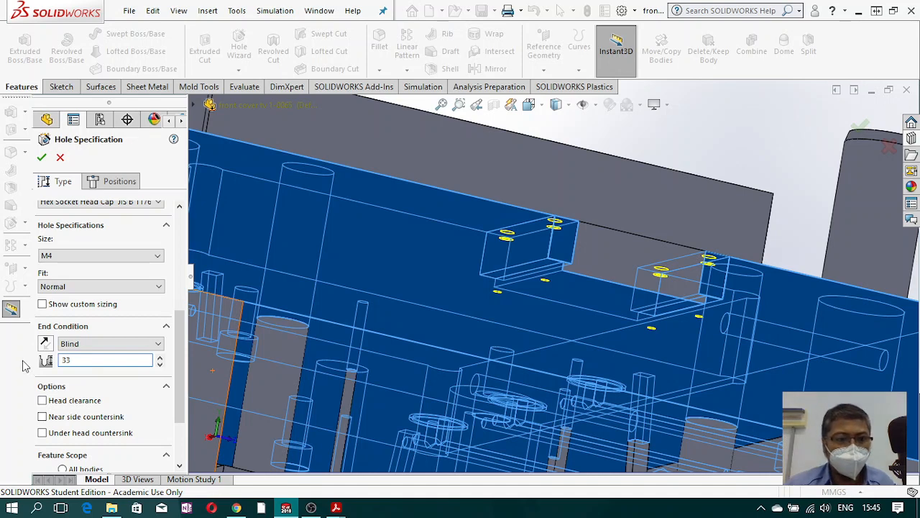
pyautogui.press('Return')
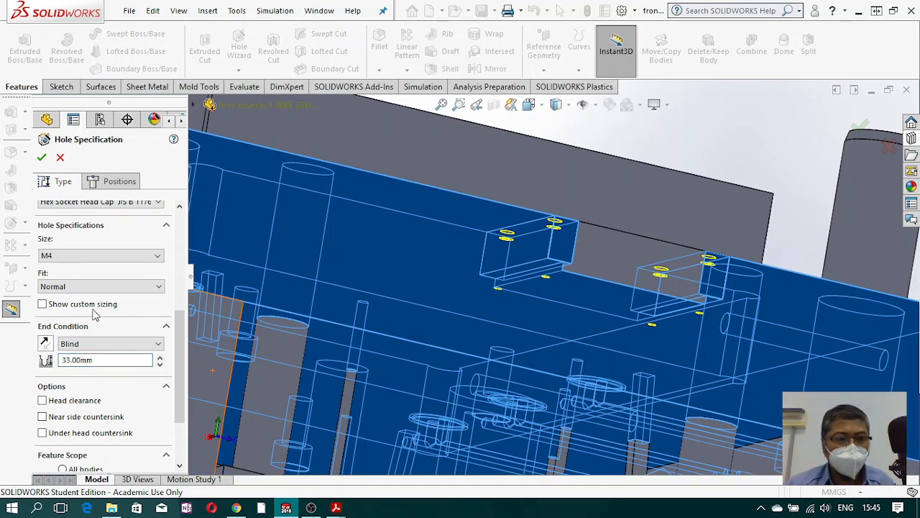
pyautogui.click(41, 158)
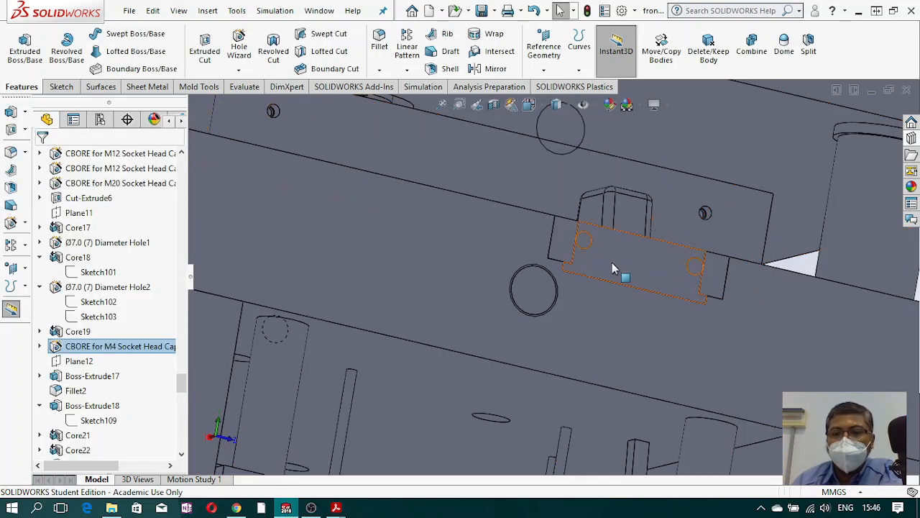
# Step: Examine the slider, its gib strips and the clearance to the lower M30 hole from several directions
pyautogui.moveTo(530, 281); pyautogui.dragTo(539, 308, button='middle')
pyautogui.scroll(6, 538, 308)
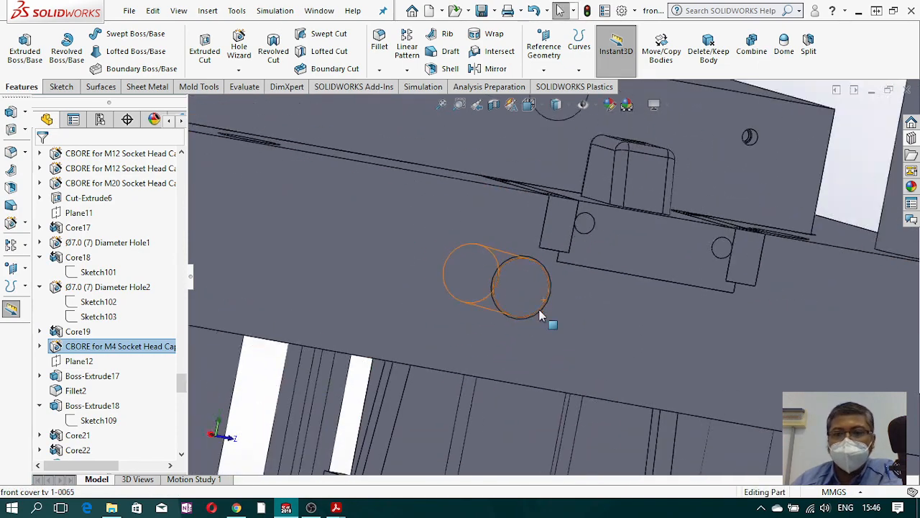
pyautogui.moveTo(560, 271); pyautogui.dragTo(592, 293, button='middle')
pyautogui.scroll(-3, 627, 253)
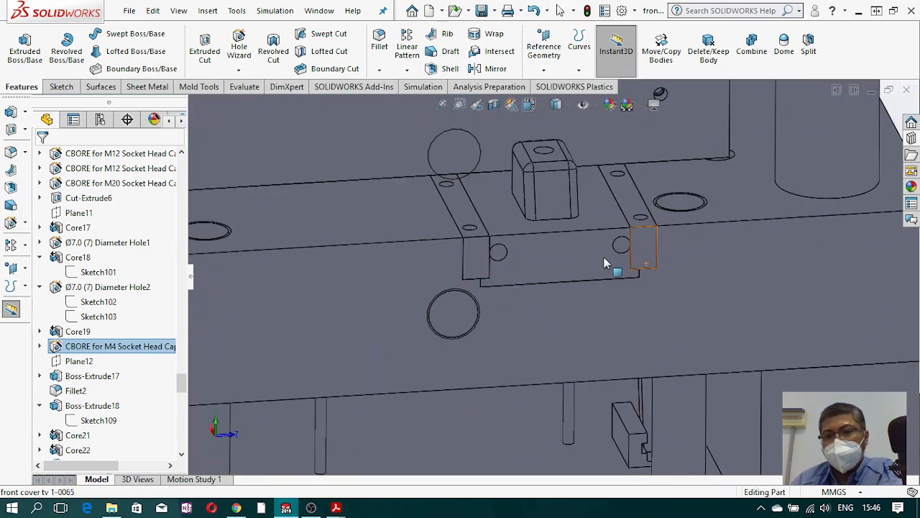
pyautogui.moveTo(602, 258); pyautogui.dragTo(618, 215, button='middle')
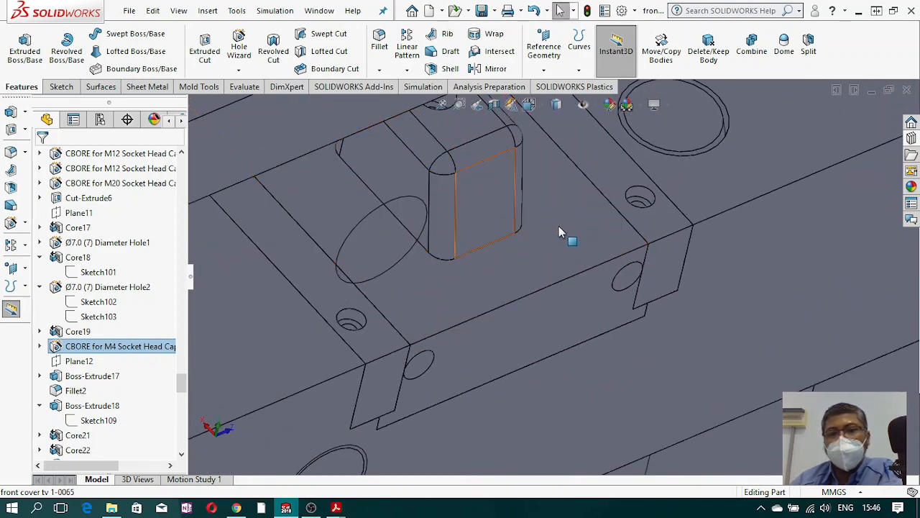
pyautogui.scroll(5, 539, 275)
pyautogui.moveTo(534, 276); pyautogui.dragTo(528, 303, button='middle')
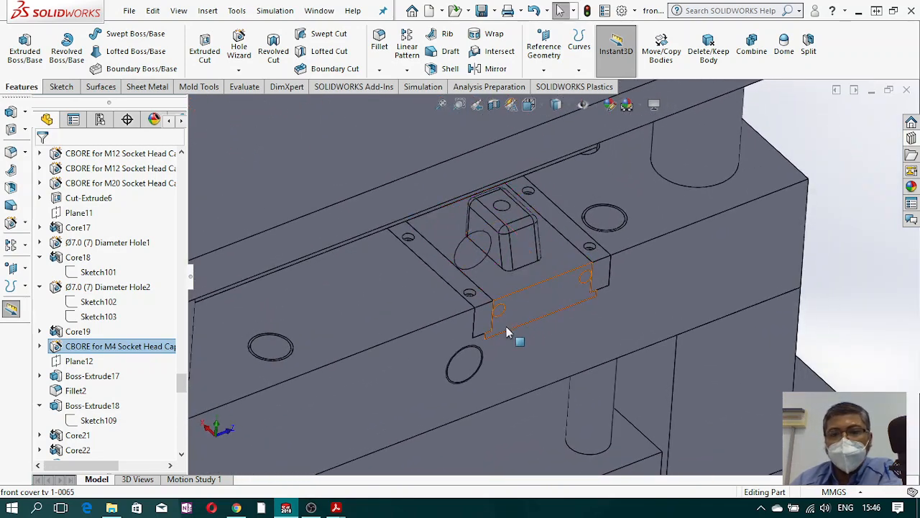
pyautogui.moveTo(502, 332); pyautogui.dragTo(542, 252, button='middle')
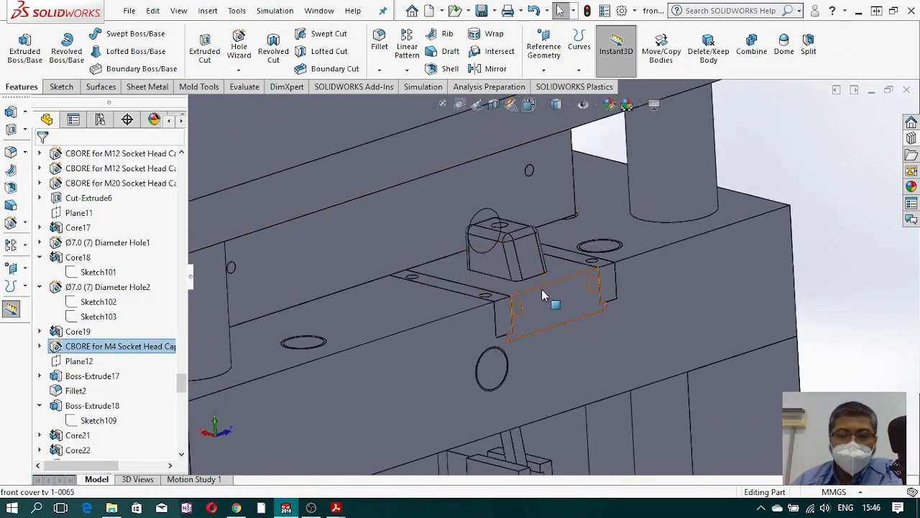
pyautogui.moveTo(544, 291)
pyautogui.mouseDown(button='middle')
pyautogui.moveTo(548, 306)
pyautogui.moveTo(564, 311)
pyautogui.moveTo(544, 279)
pyautogui.mouseUp(button='middle')
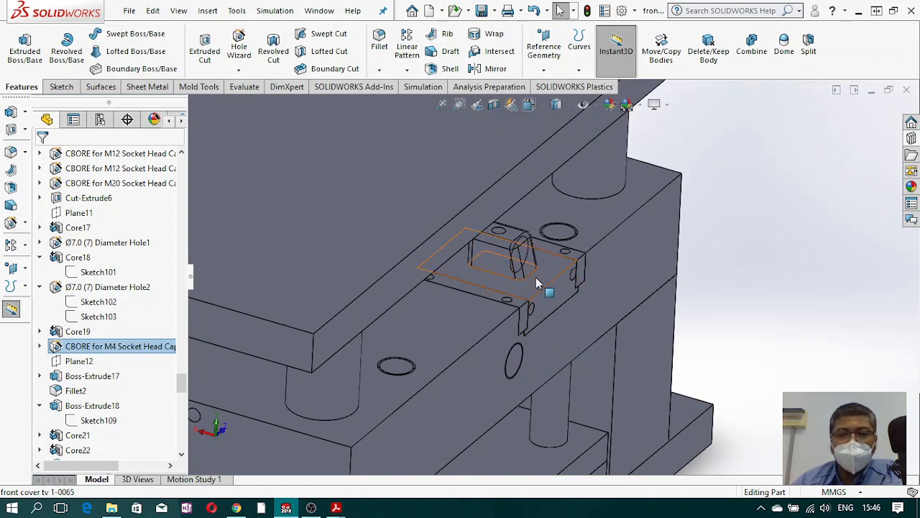
pyautogui.moveTo(536, 279); pyautogui.dragTo(519, 285, button='middle')
pyautogui.scroll(3, 568, 269)
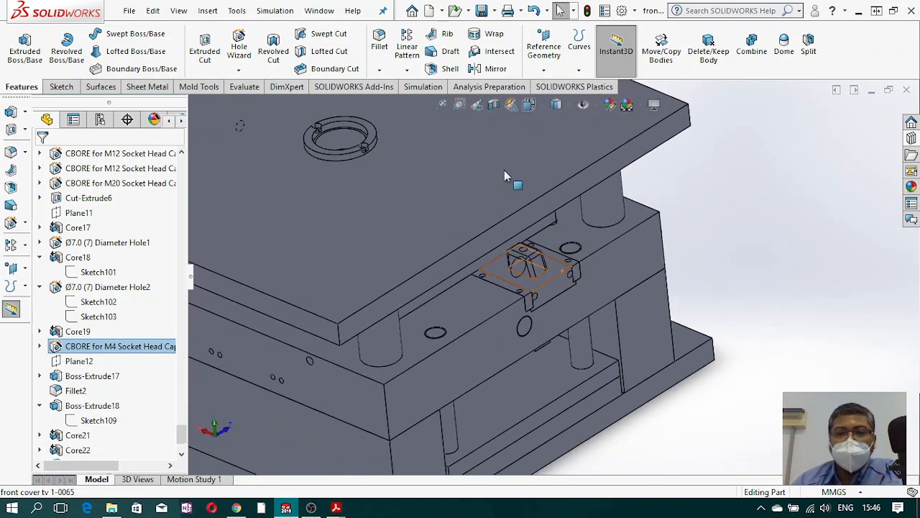
# Step: Hide the top clamping plate to expose the cavity plate and the slider
pyautogui.rightClick(504, 170)
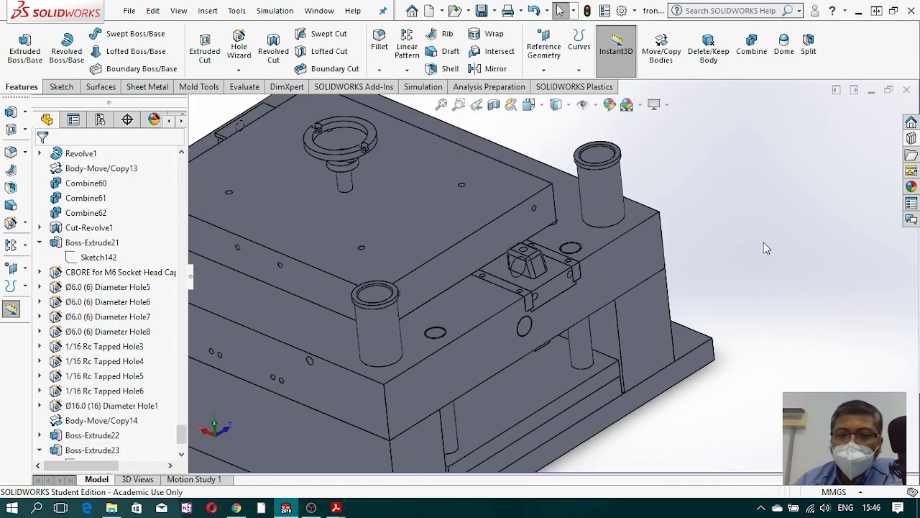
pyautogui.scroll(1, 764, 243)
pyautogui.moveTo(763, 242); pyautogui.dragTo(787, 271, button='middle')
# Step: Start a sketch on the slider's top face and draw a corner rectangle across its outer end, overlapping past both gib strips
pyautogui.click(59, 87)
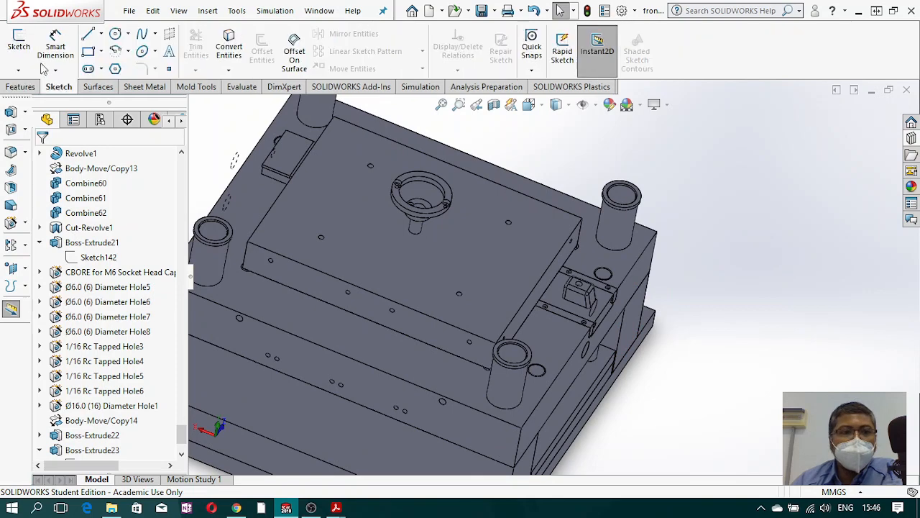
pyautogui.click(18, 45)
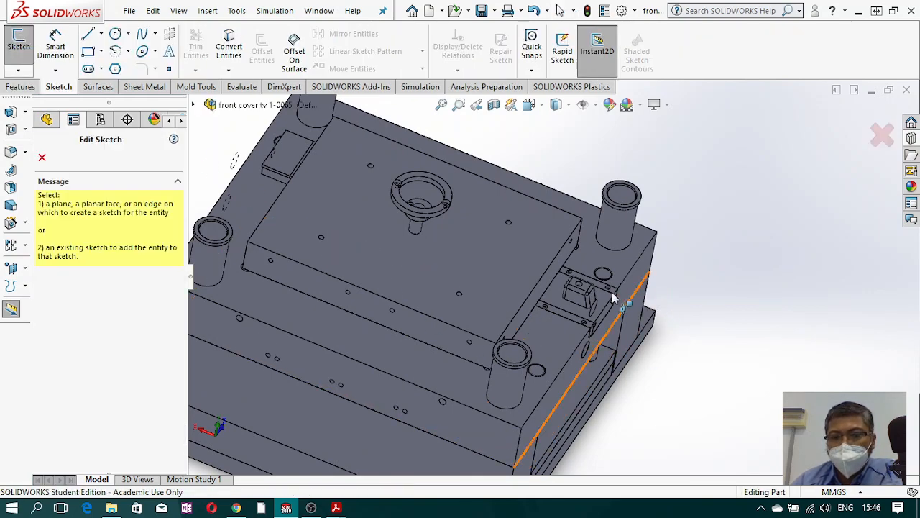
pyautogui.scroll(-4, 609, 308)
pyautogui.click(582, 286)
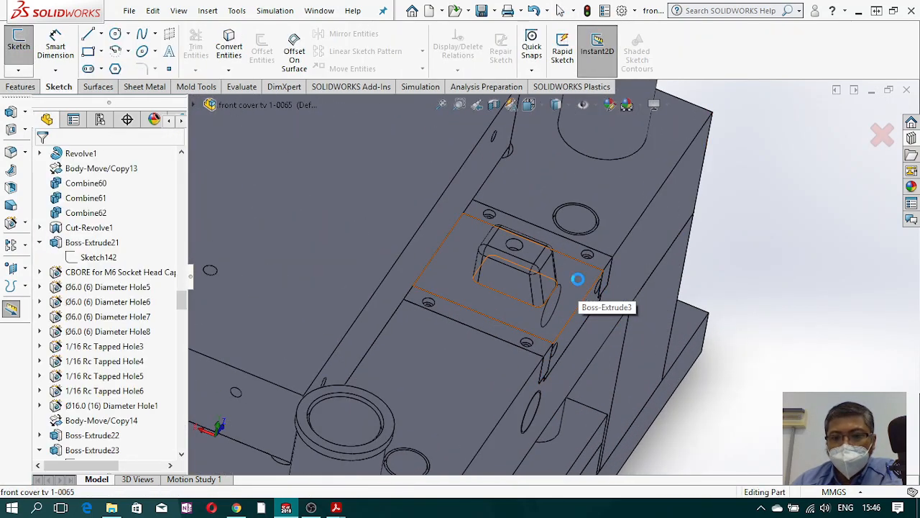
pyautogui.click(541, 108)
pyautogui.click(604, 180)
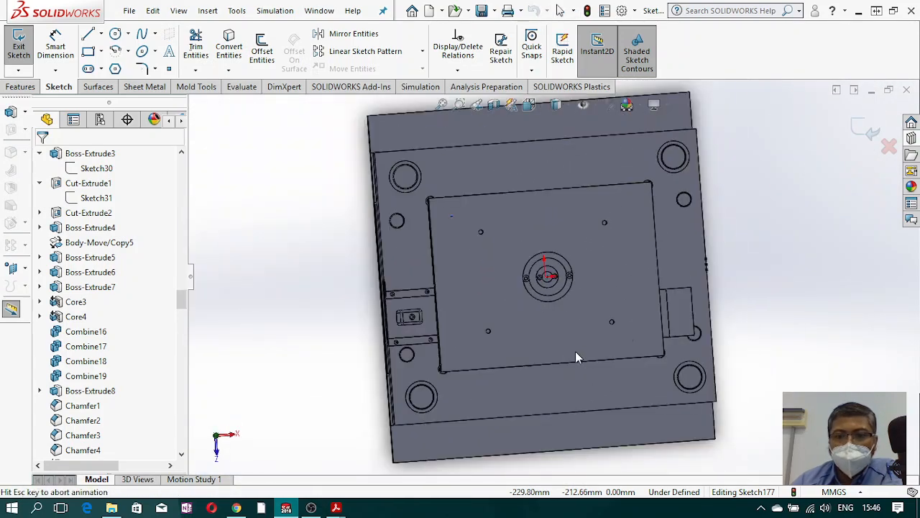
pyautogui.scroll(-5, 432, 316)
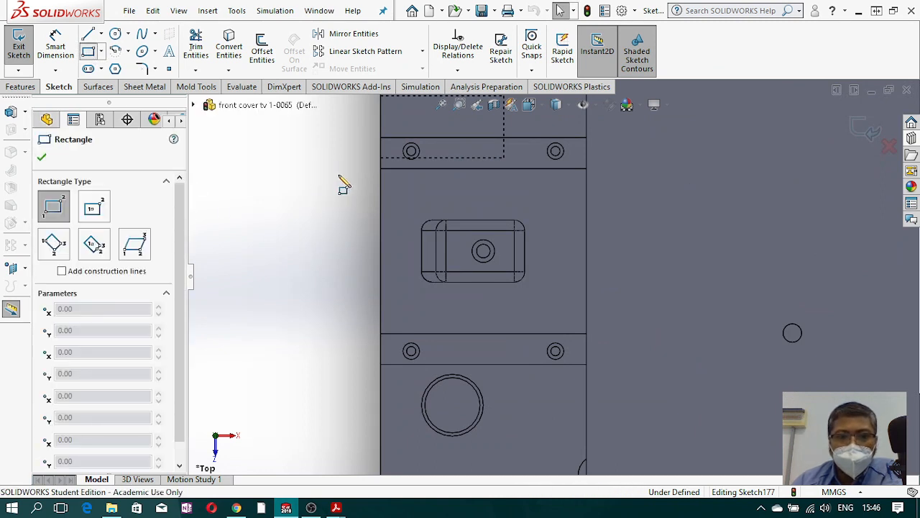
pyautogui.click(327, 131)
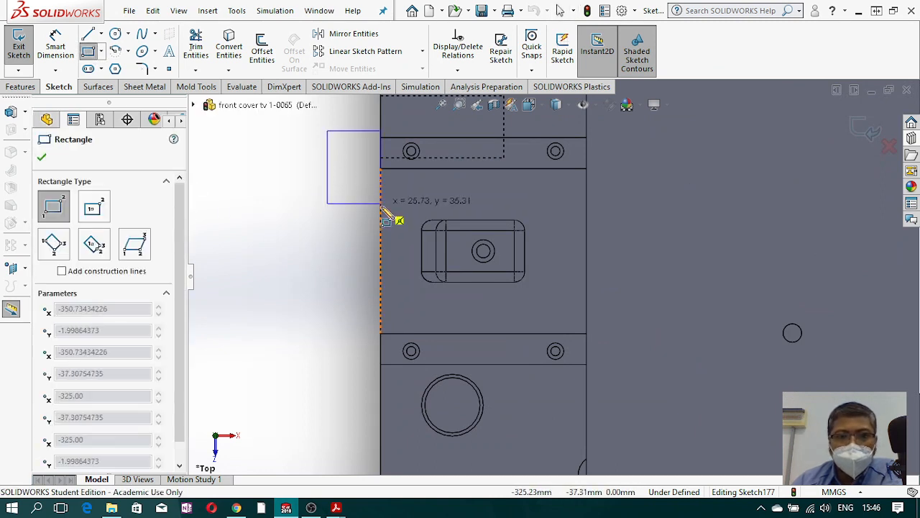
pyautogui.click(395, 401)
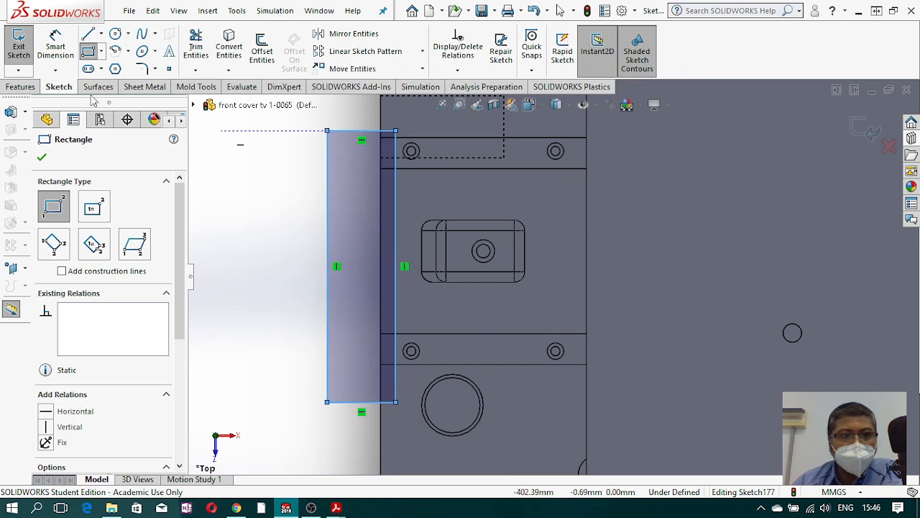
# Step: Switch the display to wireframe and dimension the rectangle's inner edge 5 mm from the near edge of the slider's raised block
pyautogui.moveTo(558, 106)
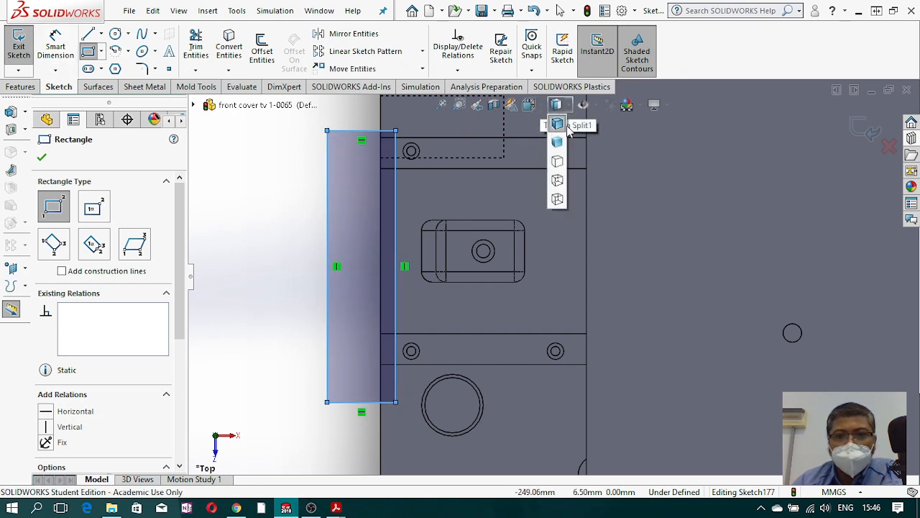
pyautogui.click(558, 200)
pyautogui.scroll(2, 414, 226)
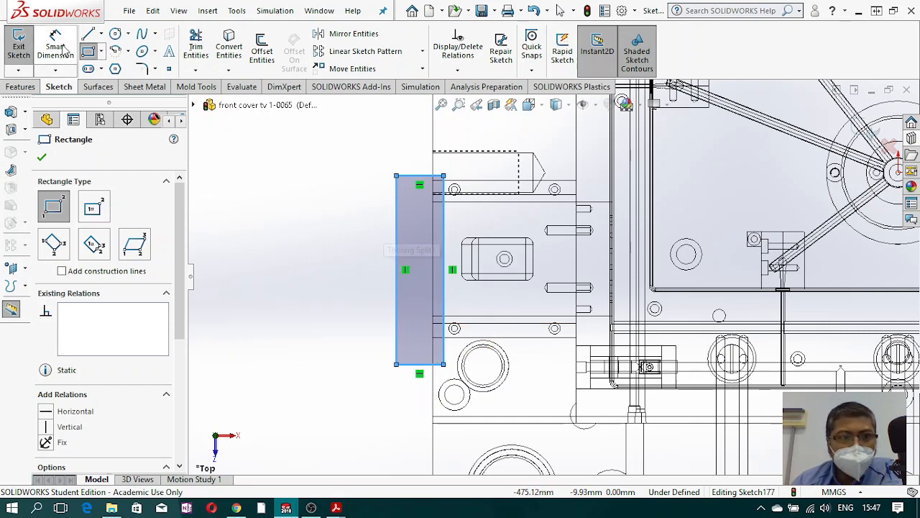
pyautogui.press('Escape')
pyautogui.scroll(-5, 424, 224)
pyautogui.scroll(-1, 563, 339)
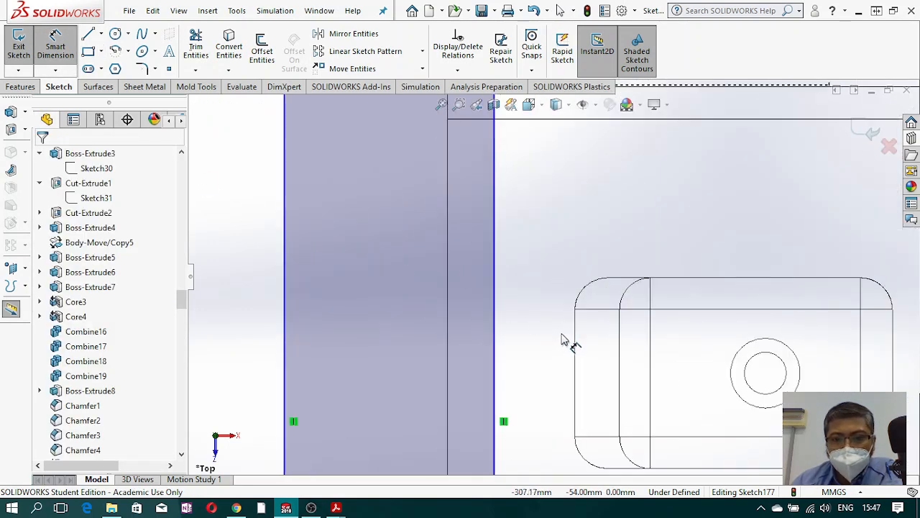
pyautogui.click(576, 344)
pyautogui.click(495, 322)
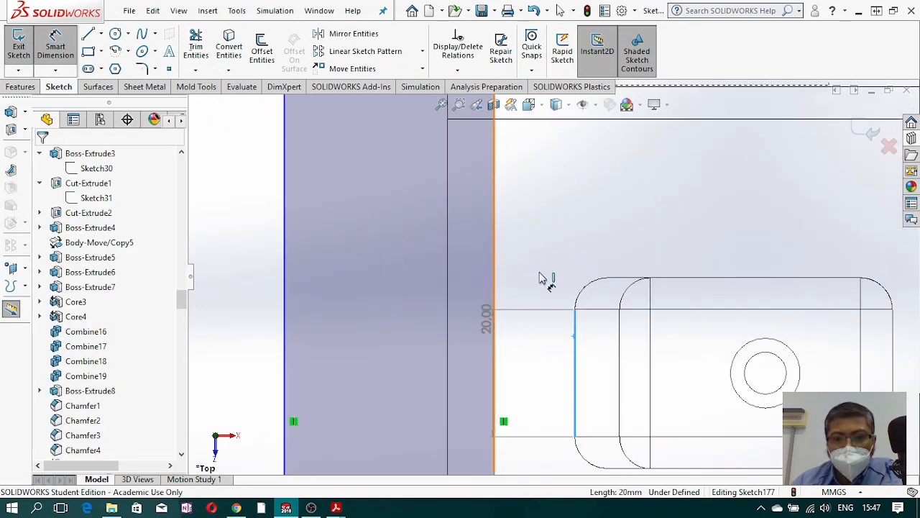
pyautogui.click(568, 237)
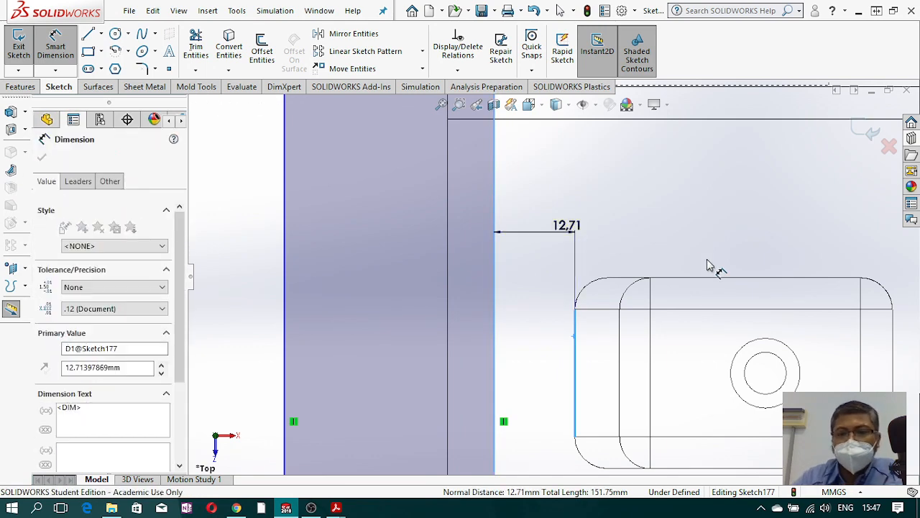
pyautogui.write('5')
pyautogui.press('Escape')
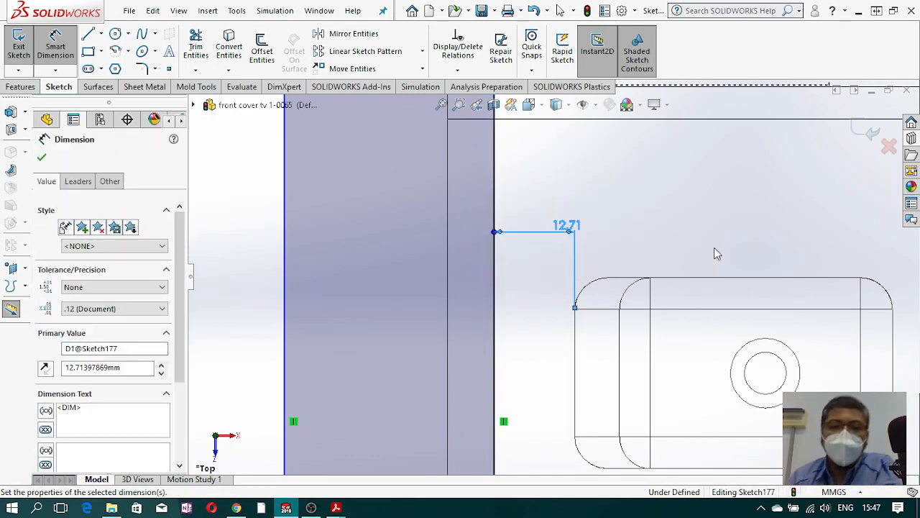
# Step: Set the distance between the rectangle and the slider's raised block to 3 mm
pyautogui.scroll(3, 622, 286)
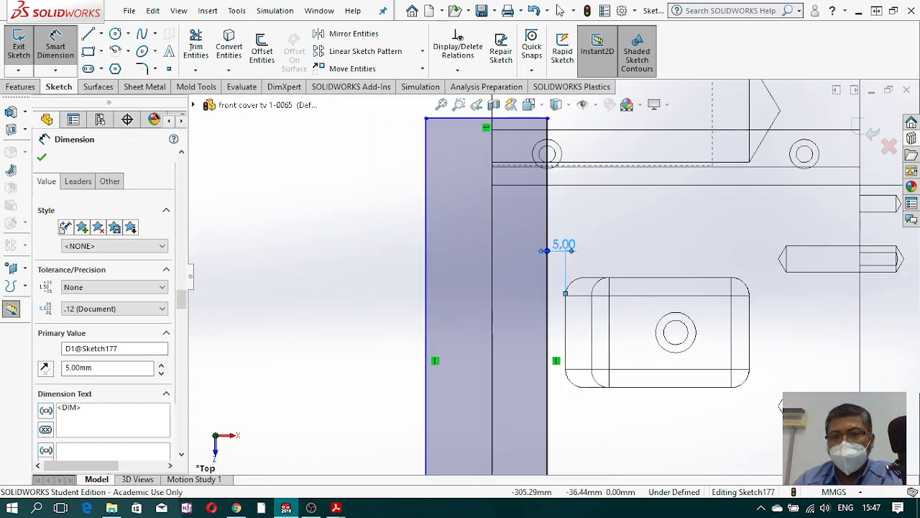
pyautogui.doubleClick(565, 246)
pyautogui.write('3')
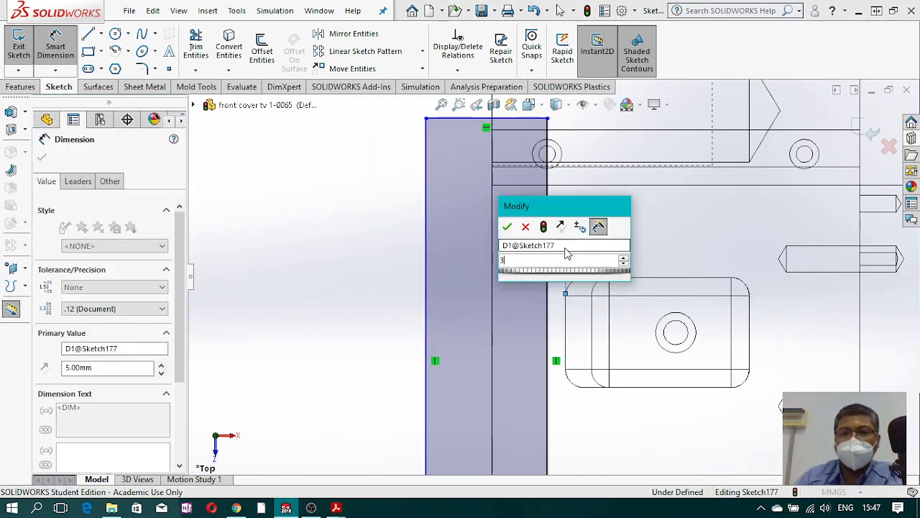
pyautogui.press('Return')
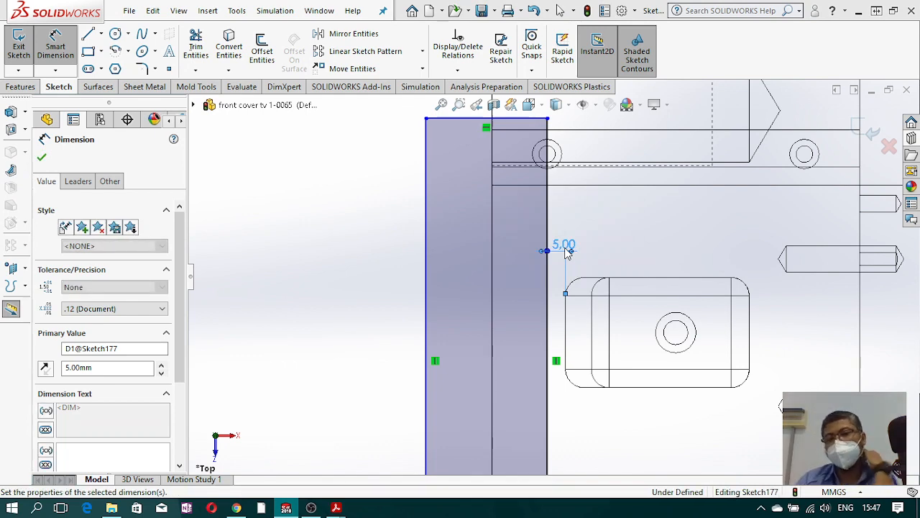
pyautogui.scroll(3, 556, 257)
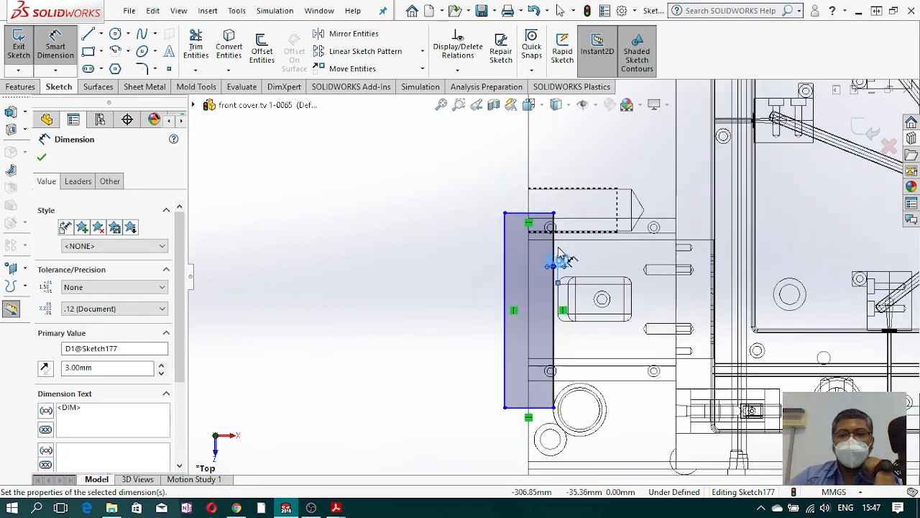
# Step: Extrude-cut the rectangle Through All, with auto-select off and only the slider body in the feature scope
pyautogui.click(26, 87)
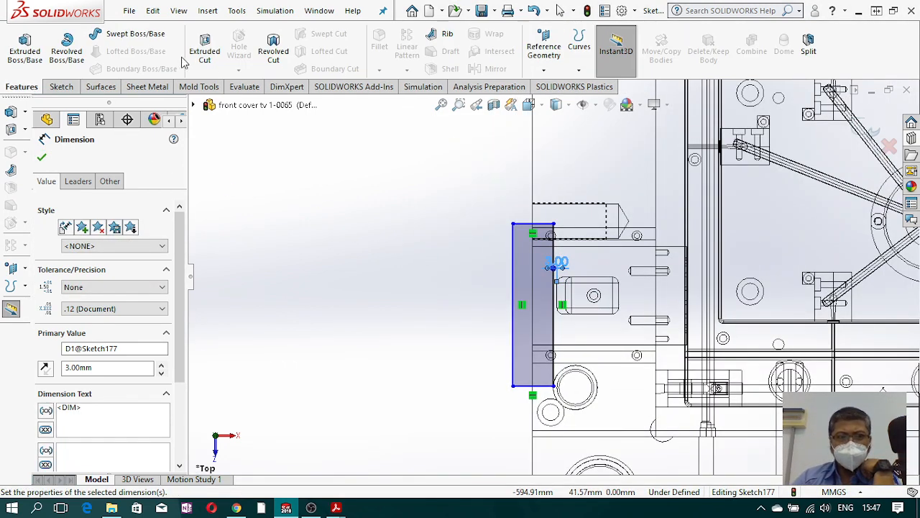
pyautogui.click(207, 51)
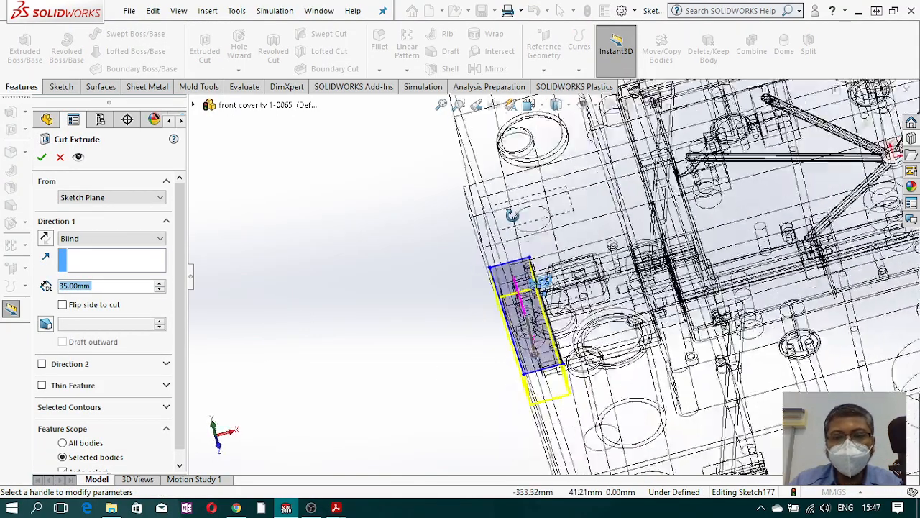
pyautogui.click(111, 238)
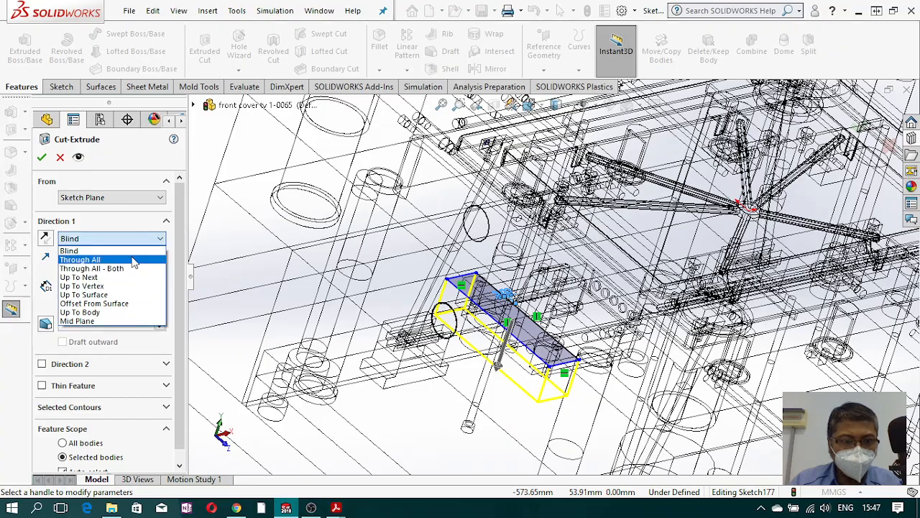
pyautogui.click(79, 250)
pyautogui.click(62, 450)
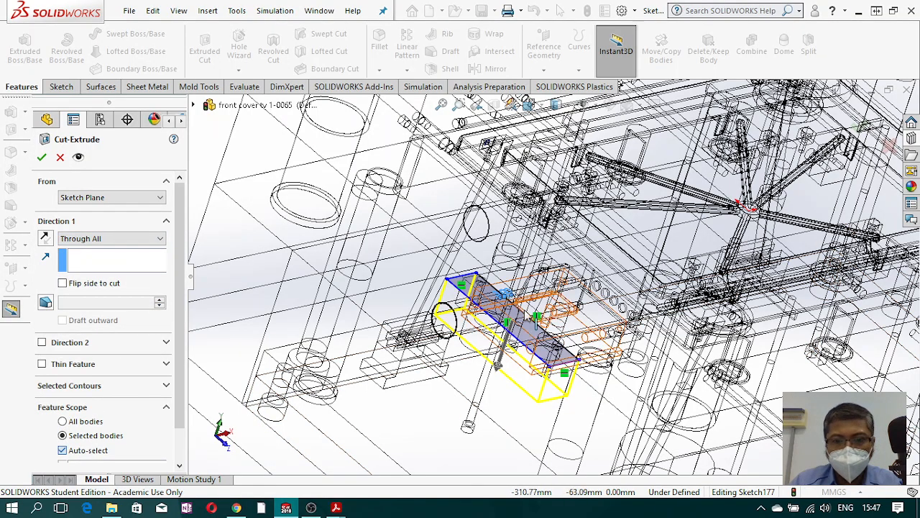
pyautogui.moveTo(550, 302); pyautogui.dragTo(554, 337, button='middle')
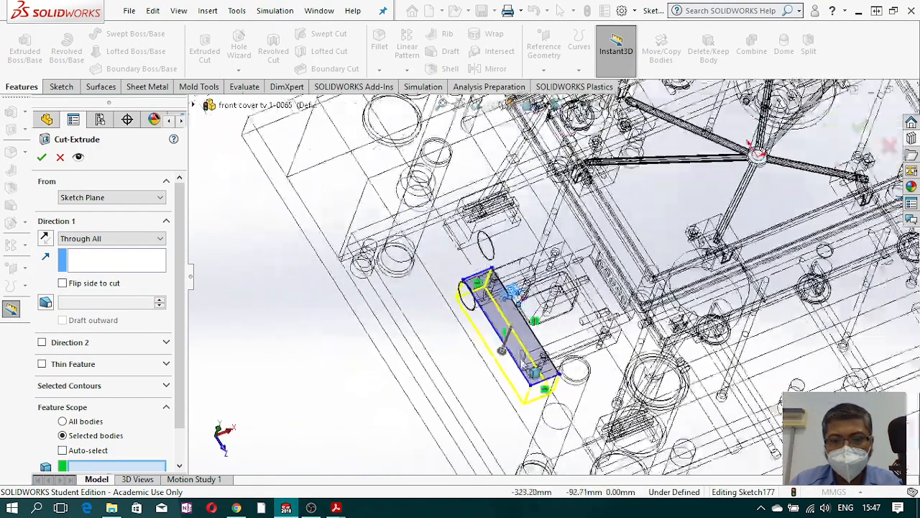
pyautogui.click(564, 338)
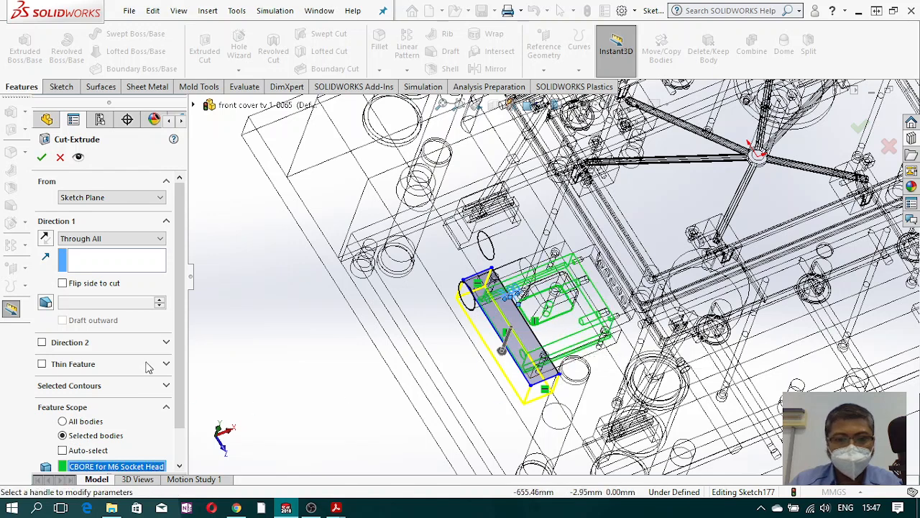
pyautogui.click(42, 158)
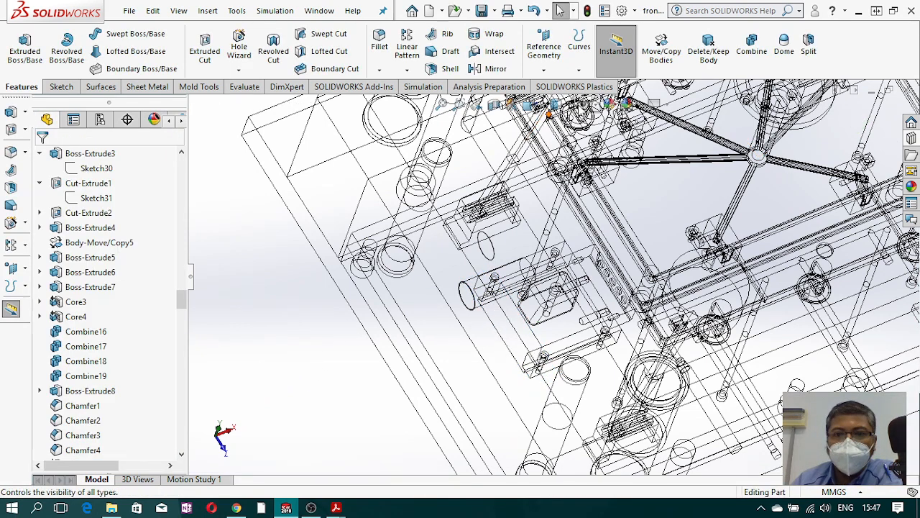
# Step: Restore the Shaded With Edges display and inspect the trimmed outer end of the slider between the gib strips
pyautogui.click(558, 105)
pyautogui.click(558, 124)
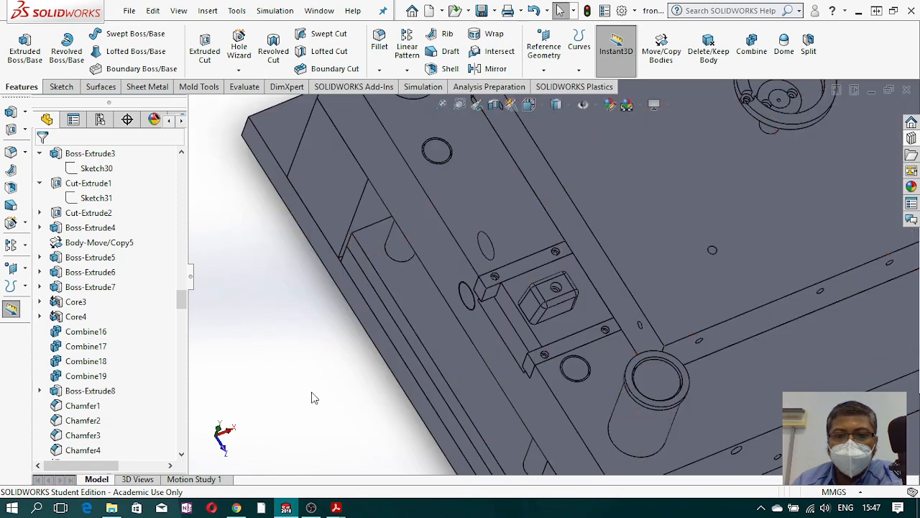
pyautogui.moveTo(452, 351)
pyautogui.mouseDown(button='middle')
pyautogui.moveTo(454, 282)
pyautogui.moveTo(482, 301)
pyautogui.mouseUp(button='middle')
pyautogui.scroll(-5, 482, 301)
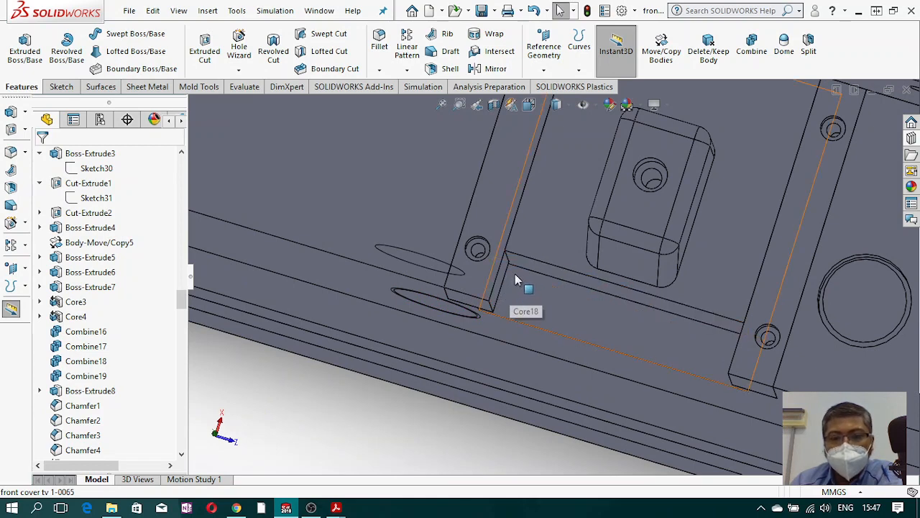
pyautogui.moveTo(521, 296); pyautogui.dragTo(506, 301, button='middle')
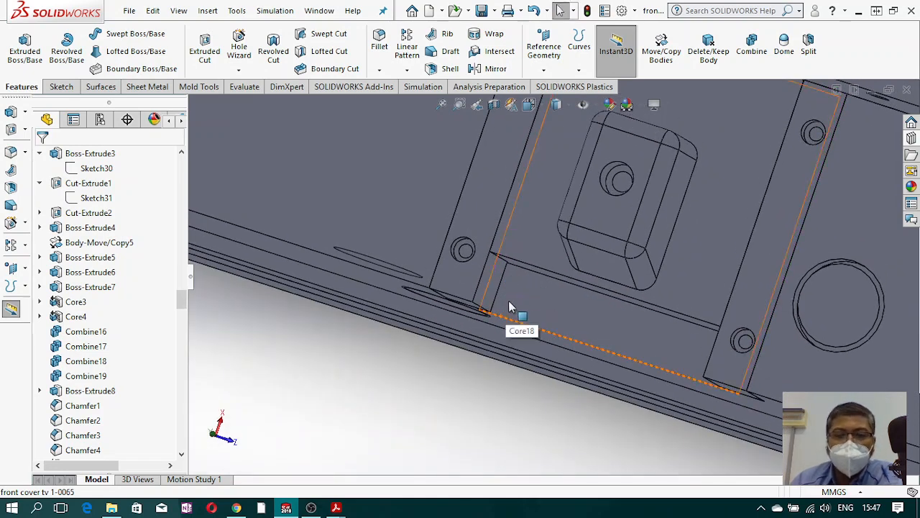
pyautogui.scroll(4, 640, 357)
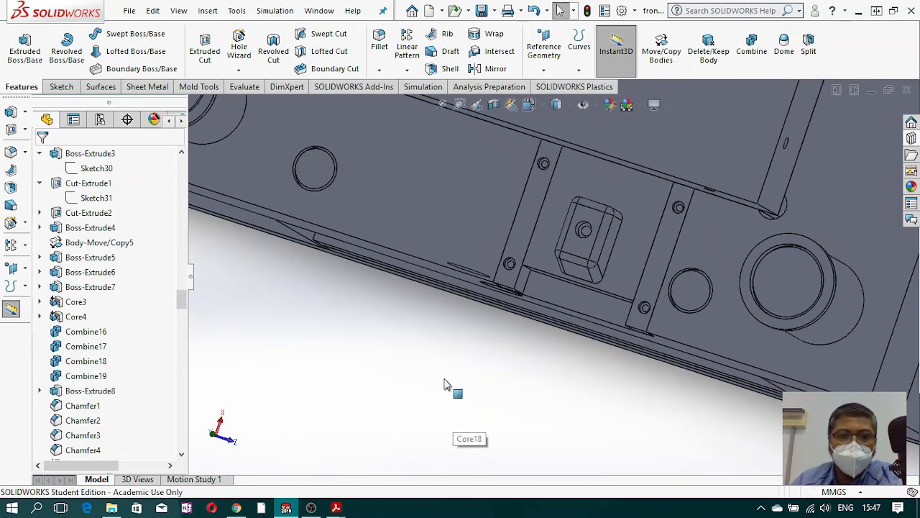
pyautogui.scroll(1, 537, 220)
pyautogui.moveTo(537, 219); pyautogui.dragTo(555, 140, button='middle')
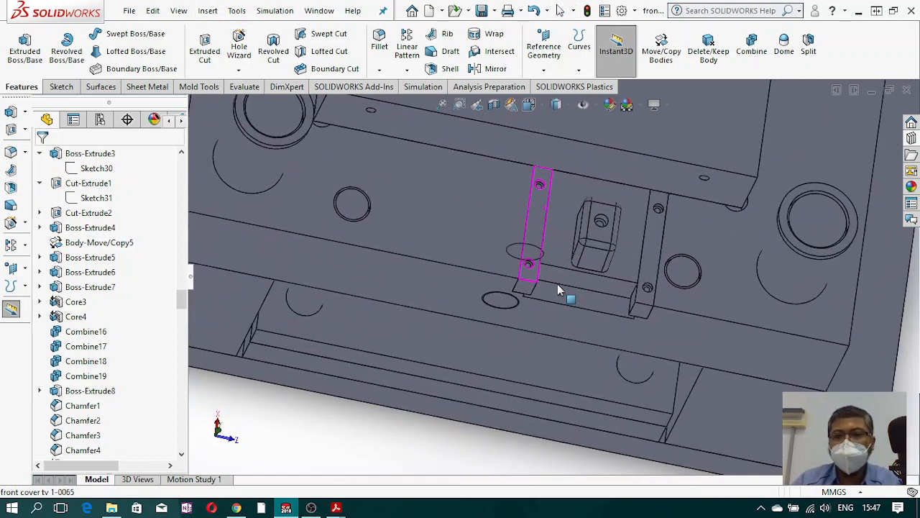
# Step: Start a bottoming tapped hole with the Hole Wizard and place its point on the exposed plate floor between the gib strips
pyautogui.click(240, 45)
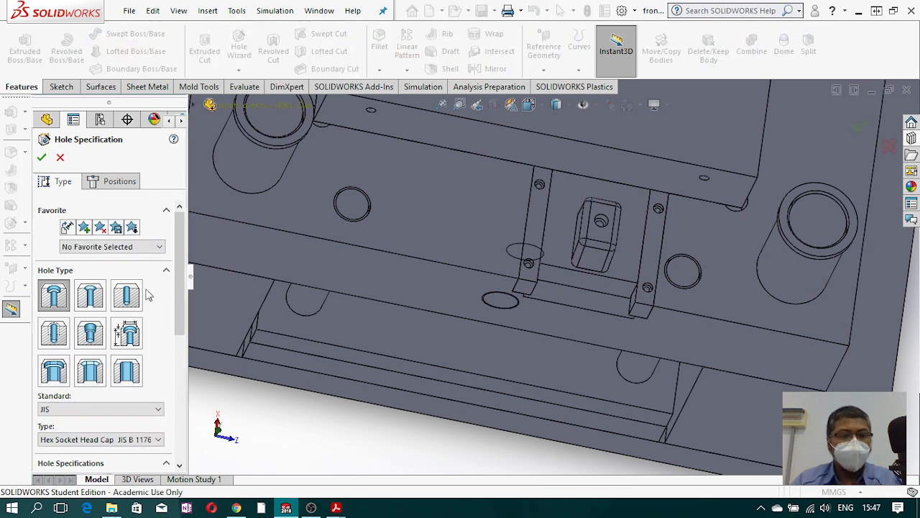
pyautogui.click(56, 334)
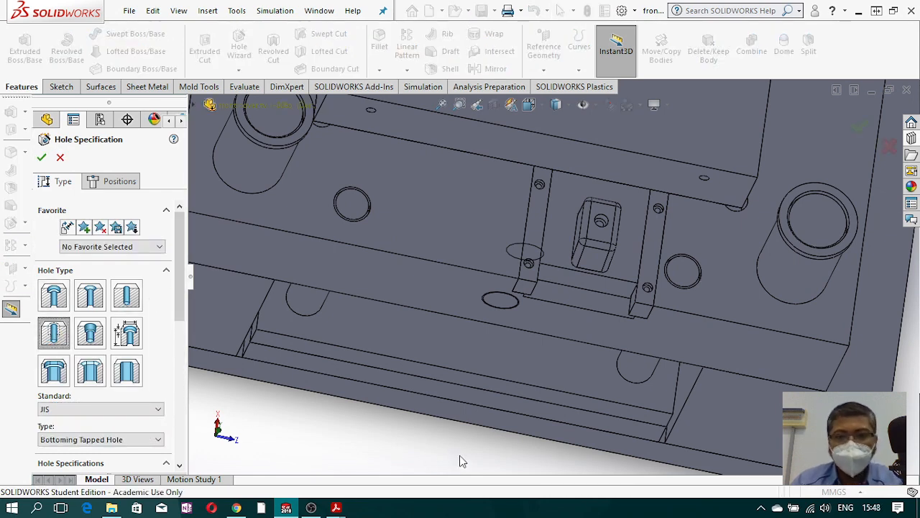
pyautogui.click(115, 181)
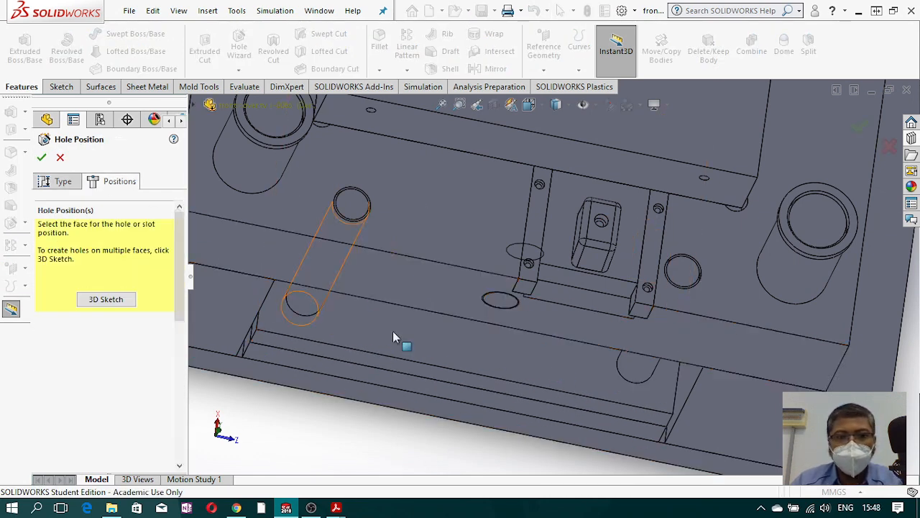
pyautogui.click(574, 300)
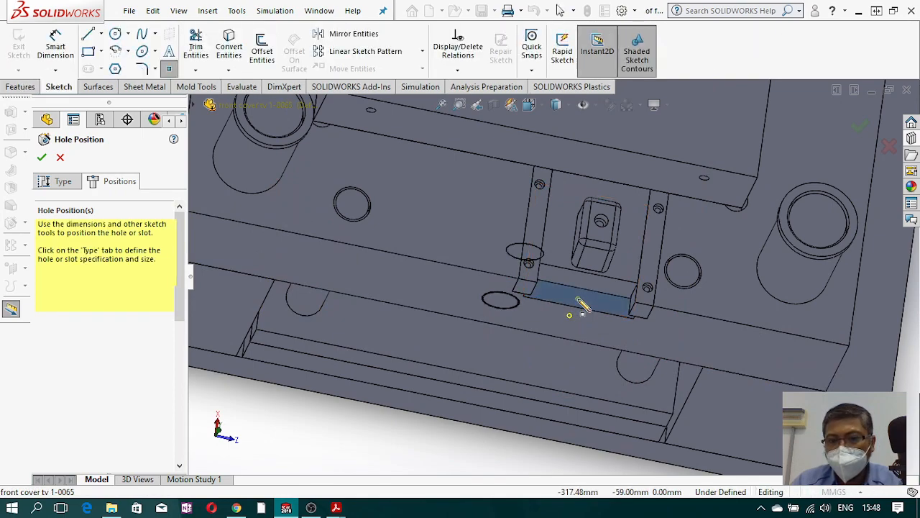
pyautogui.click(529, 105)
pyautogui.click(610, 177)
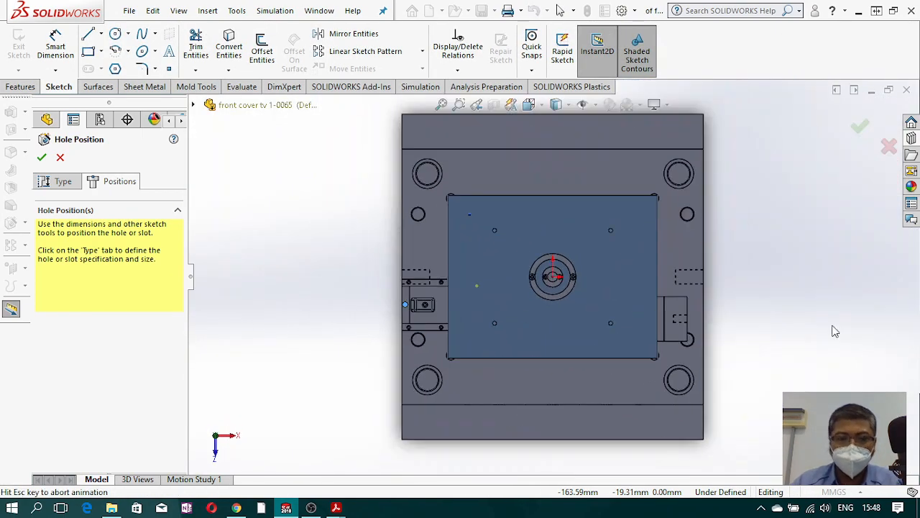
# Step: Add a point at the midpoint of the plate's outer edge and align the hole point horizontally with it
pyautogui.scroll(-5, 401, 301)
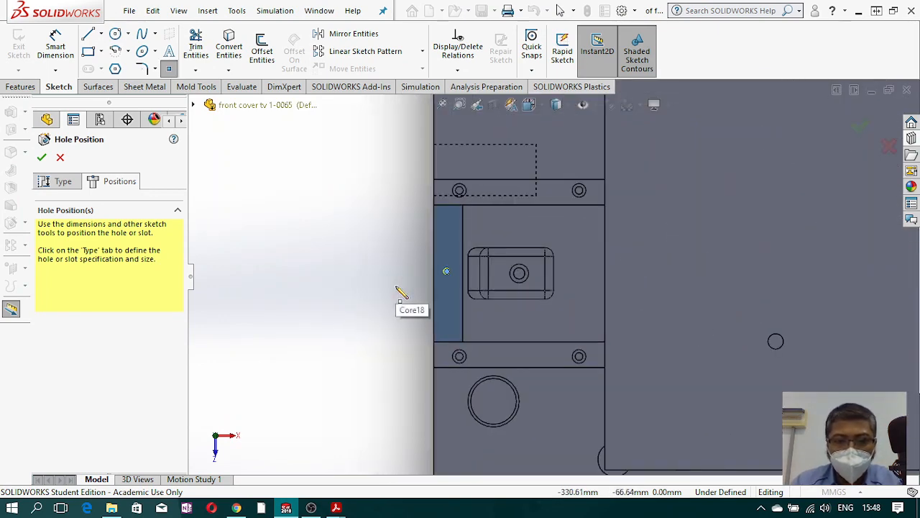
pyautogui.scroll(-6, 438, 273)
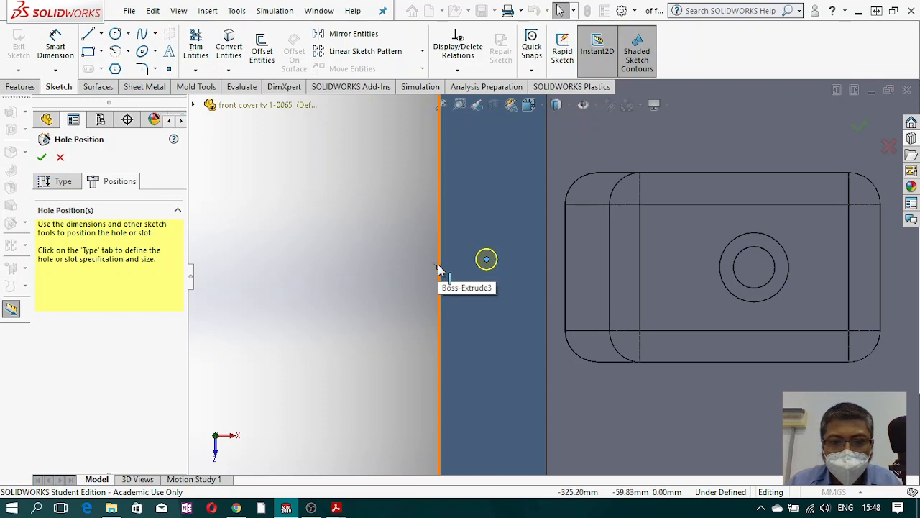
pyautogui.click(438, 267)
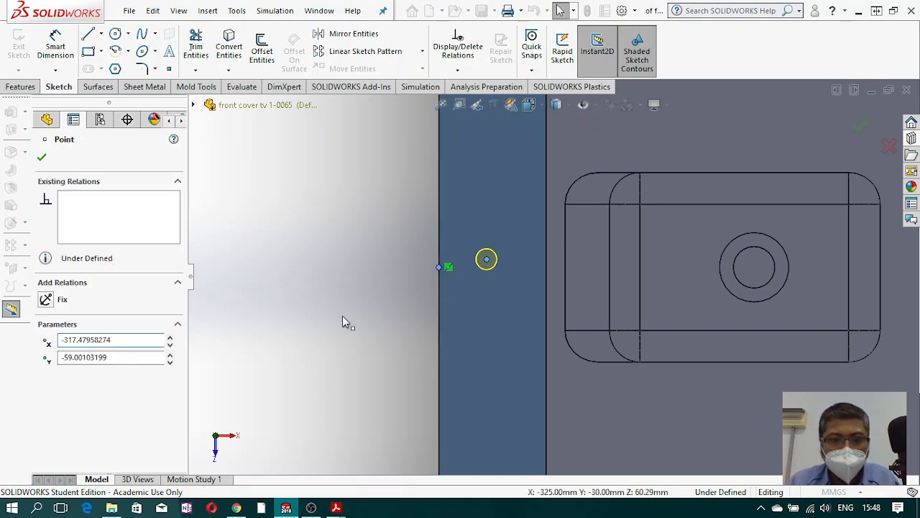
pyautogui.click(46, 378)
pyautogui.click(283, 260)
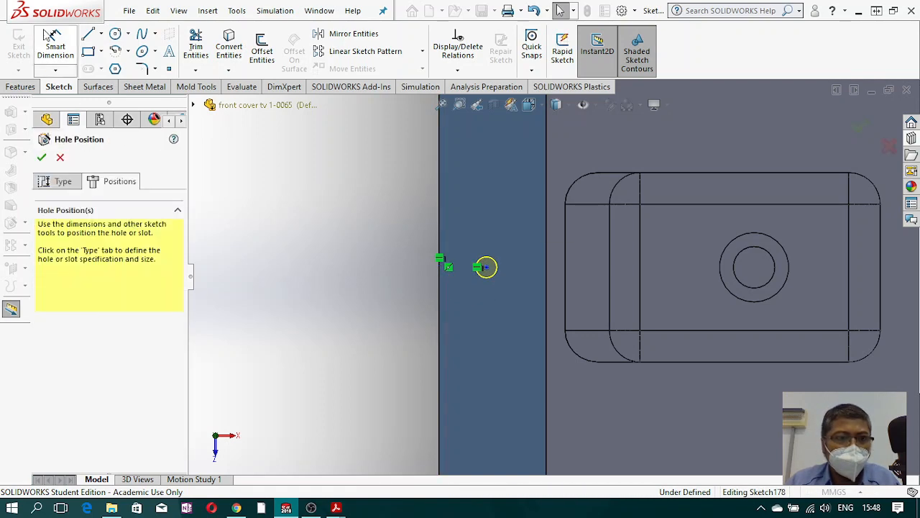
# Step: Dimension the hole point 5 mm from the plate's outer edge
pyautogui.click(55, 41)
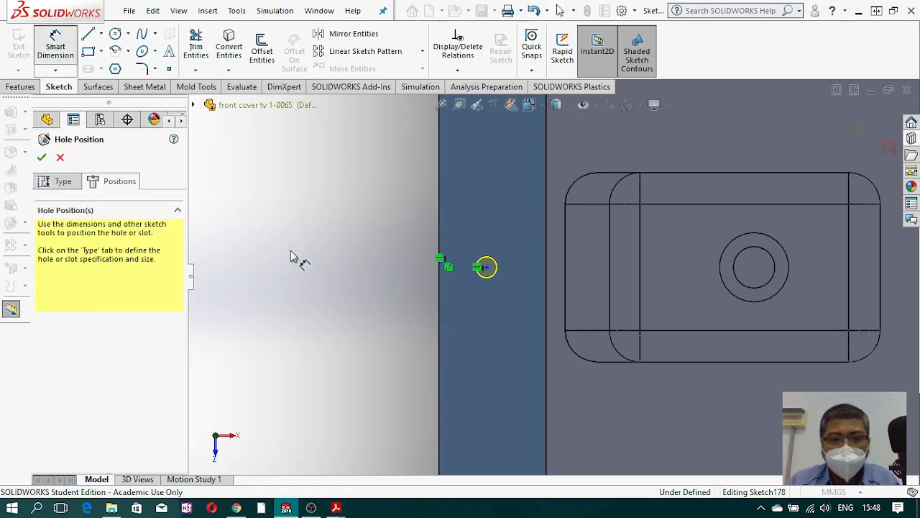
pyautogui.click(487, 267)
pyautogui.click(440, 229)
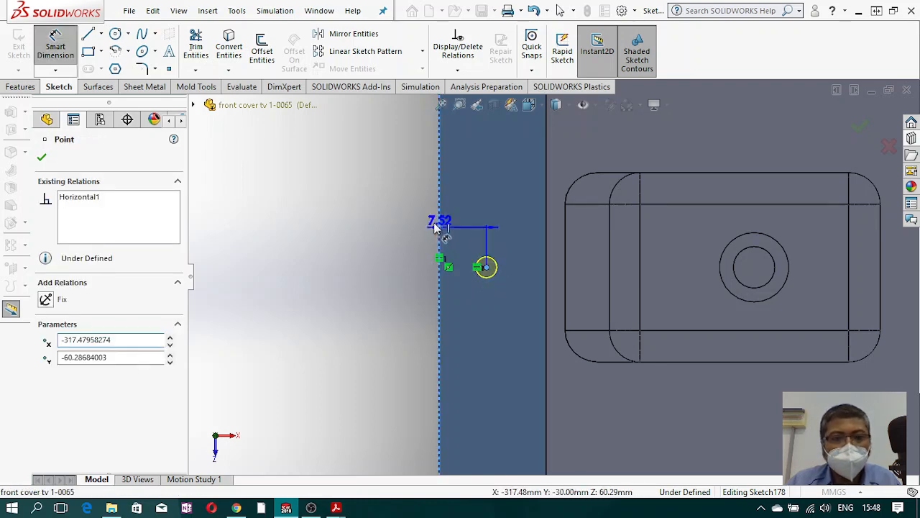
pyautogui.click(396, 204)
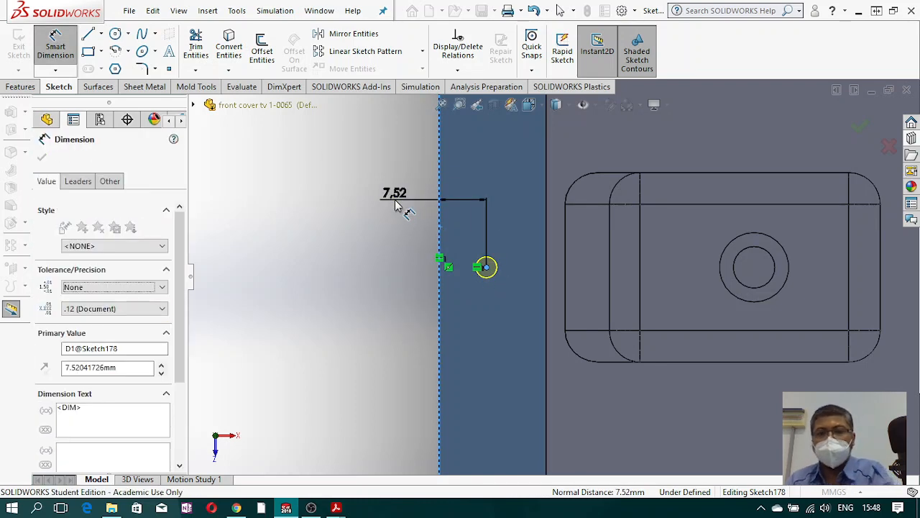
pyautogui.write('5')
pyautogui.press('Escape')
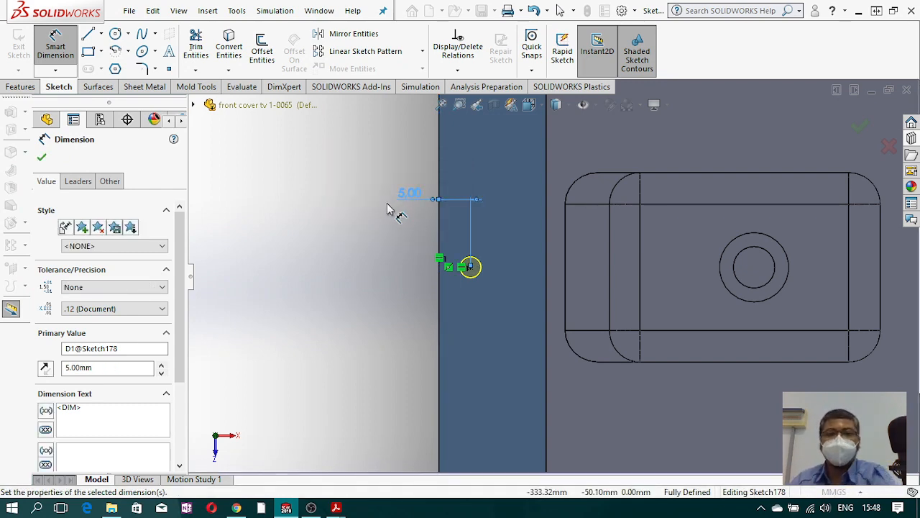
pyautogui.moveTo(478, 257)
pyautogui.mouseDown(button='middle')
pyautogui.moveTo(490, 160)
pyautogui.moveTo(508, 200)
pyautogui.moveTo(494, 223)
pyautogui.moveTo(480, 217)
pyautogui.mouseUp(button='middle')
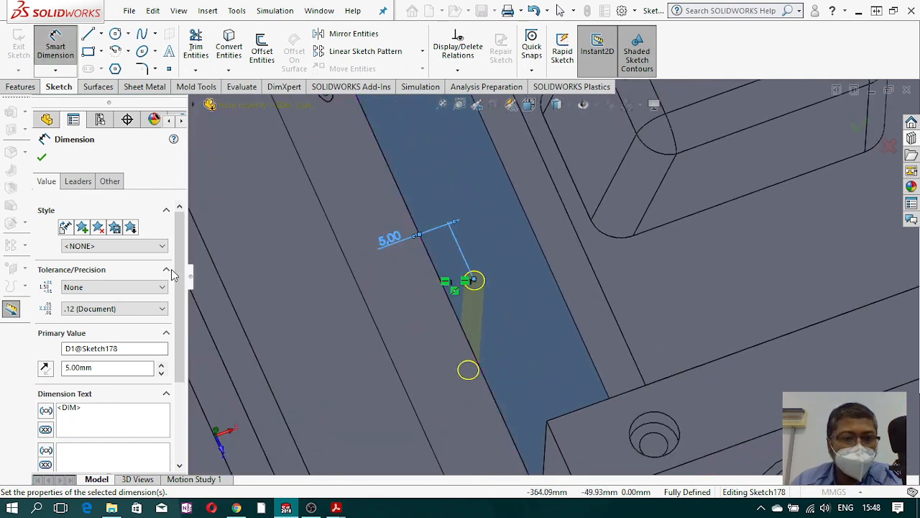
pyautogui.click(41, 157)
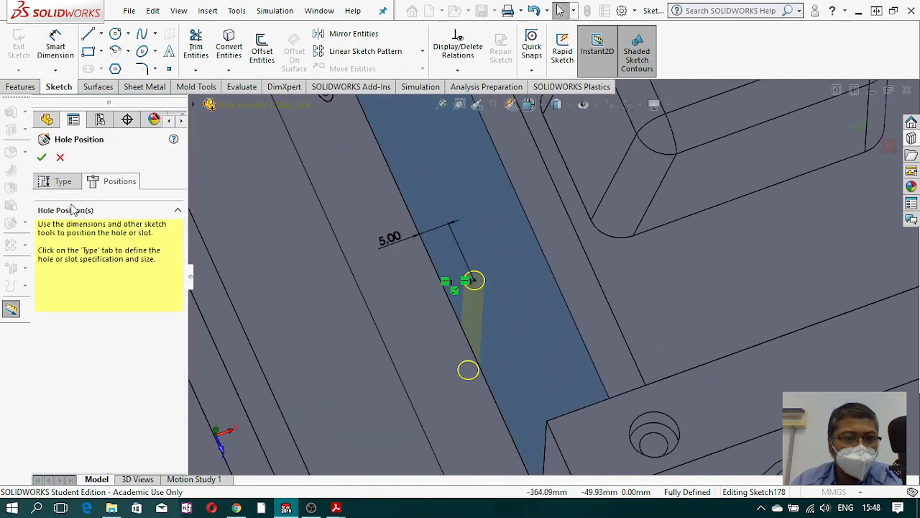
# Step: Change the hole type to Tapped hole and set its size to M6x1.0
pyautogui.click(65, 182)
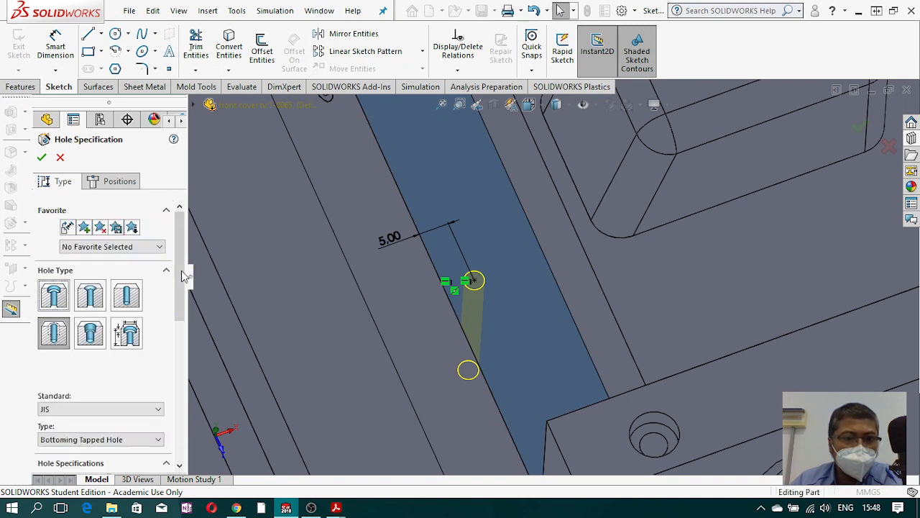
pyautogui.scroll(-2, 179, 312)
pyautogui.scroll(-2, 179, 313)
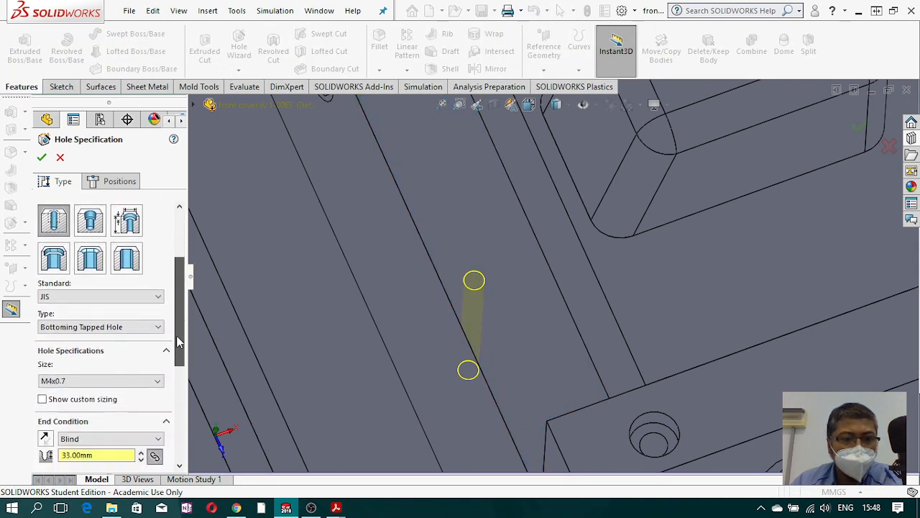
pyautogui.click(157, 327)
pyautogui.click(103, 357)
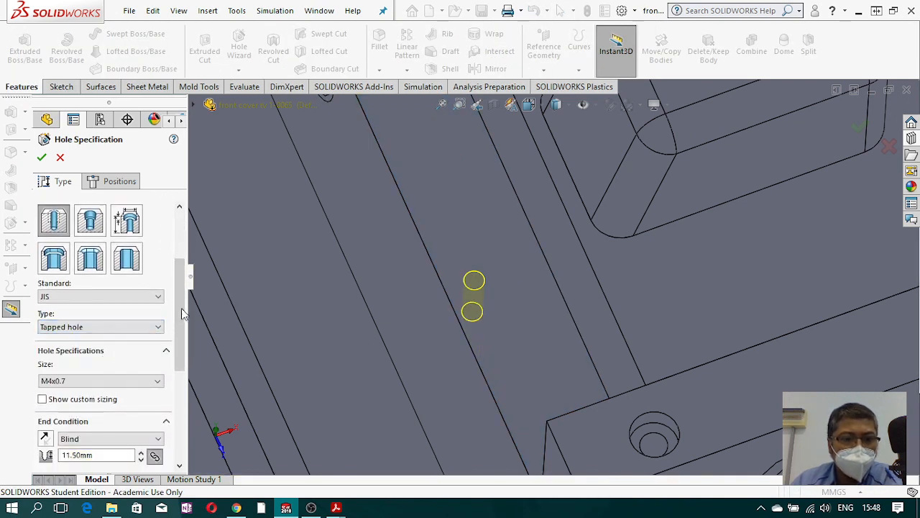
pyautogui.scroll(-1, 130, 338)
pyautogui.click(156, 311)
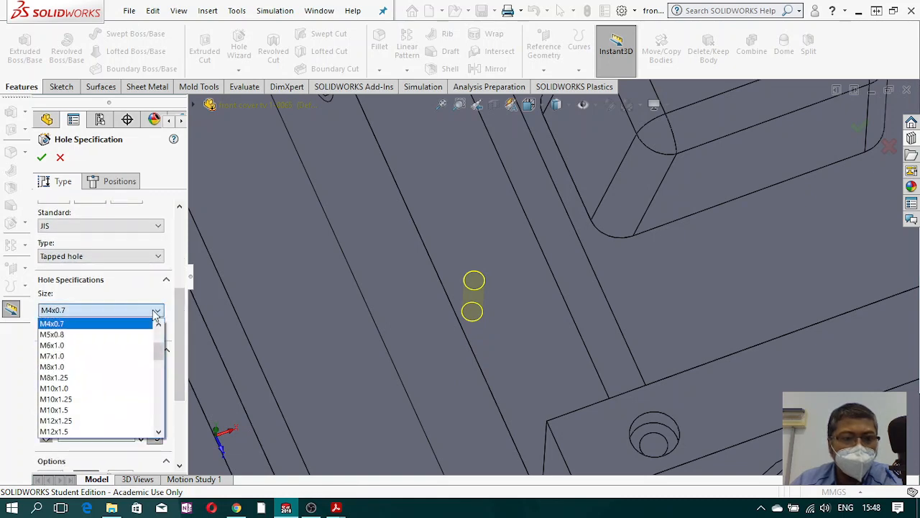
pyautogui.click(119, 345)
# Step: Set the blind depth of the tapped hole to 15 mm
pyautogui.scroll(-3, 180, 321)
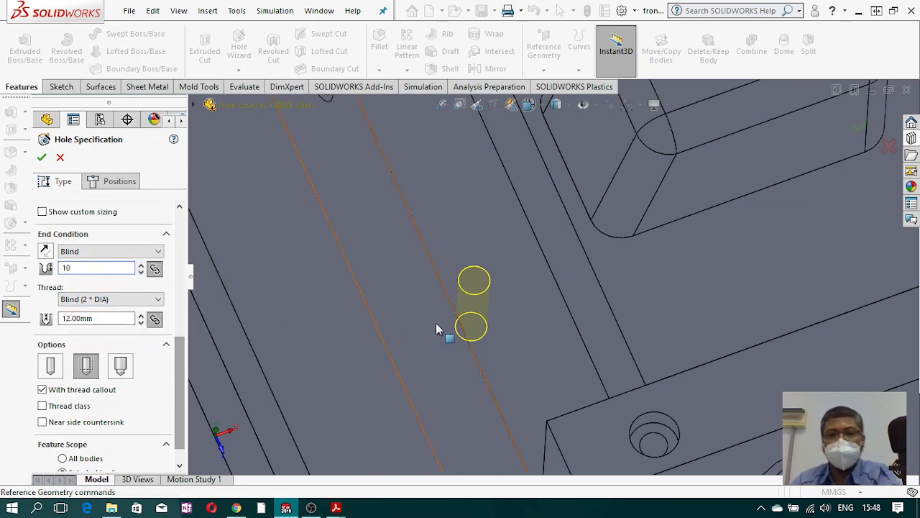
pyautogui.scroll(5, 567, 312)
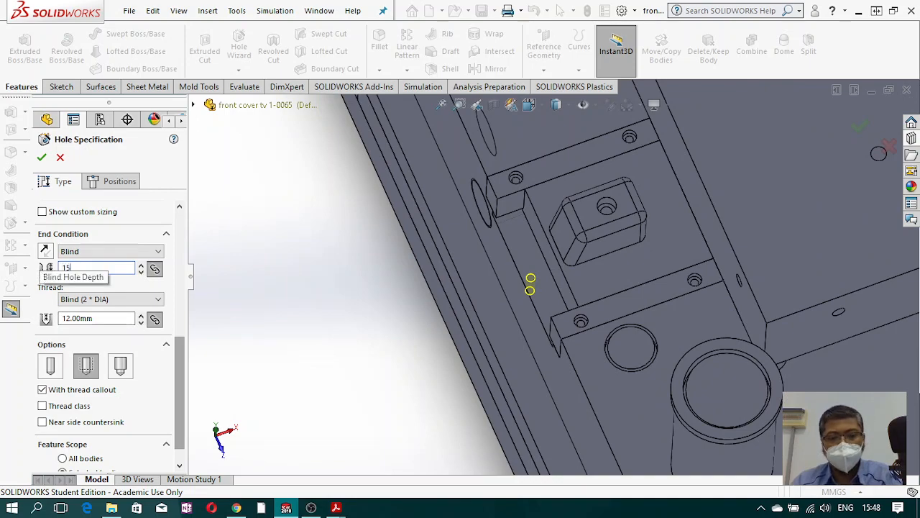
pyautogui.press('Return')
# Step: Turn off auto-select, limit the hole's feature scope to the plate body under the slider, and create the hole
pyautogui.moveTo(585, 312); pyautogui.dragTo(608, 252, button='middle')
pyautogui.scroll(-4, 530, 337)
pyautogui.moveTo(531, 336); pyautogui.dragTo(532, 368, button='middle')
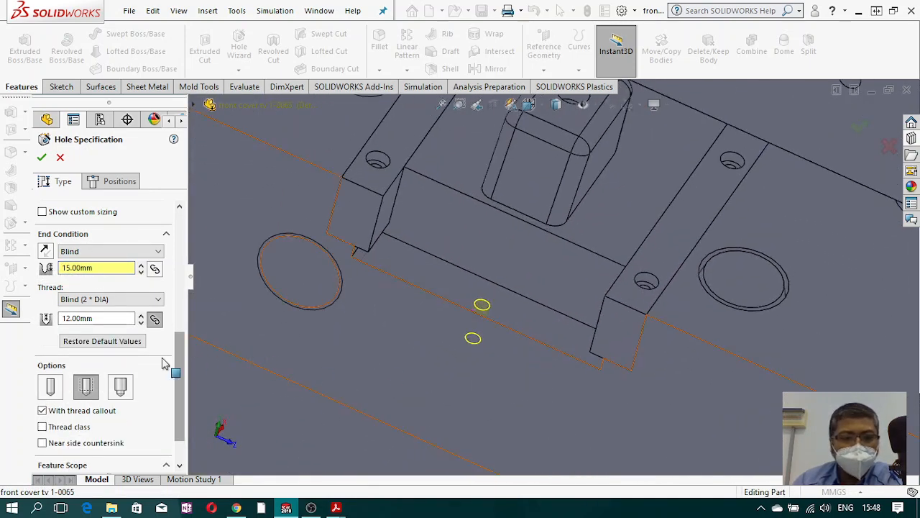
pyautogui.scroll(-2, 179, 355)
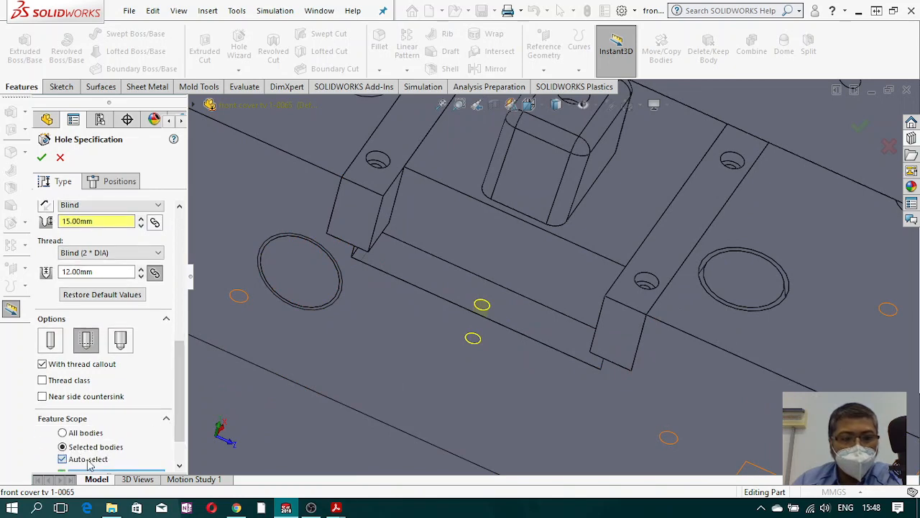
pyautogui.click(435, 310)
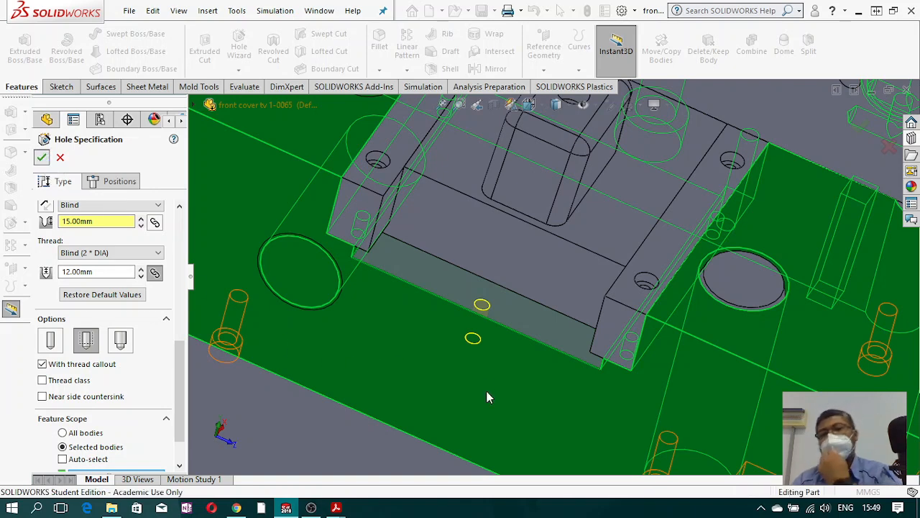
# Step: Inspect the new tapped hole in the plate floor between the gib strips from several angles
pyautogui.scroll(2, 558, 358)
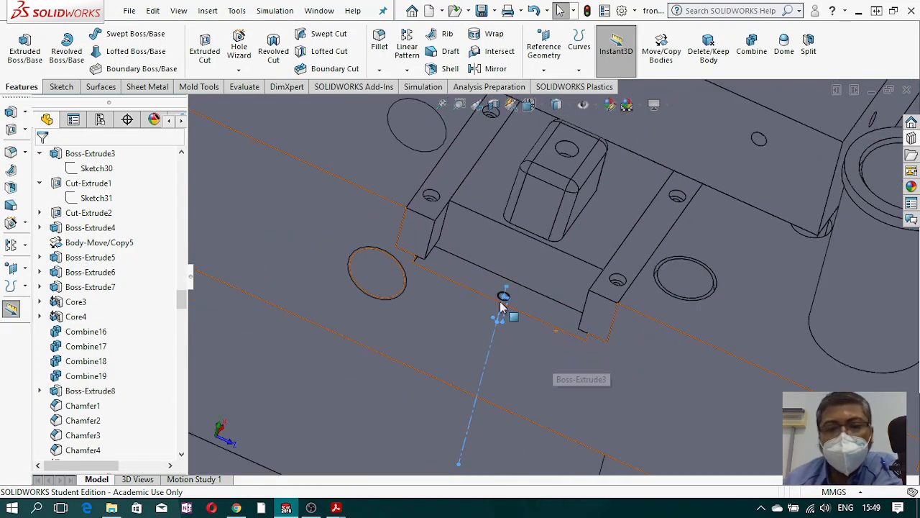
pyautogui.scroll(-3, 506, 301)
pyautogui.scroll(-4, 508, 298)
pyautogui.scroll(3, 515, 273)
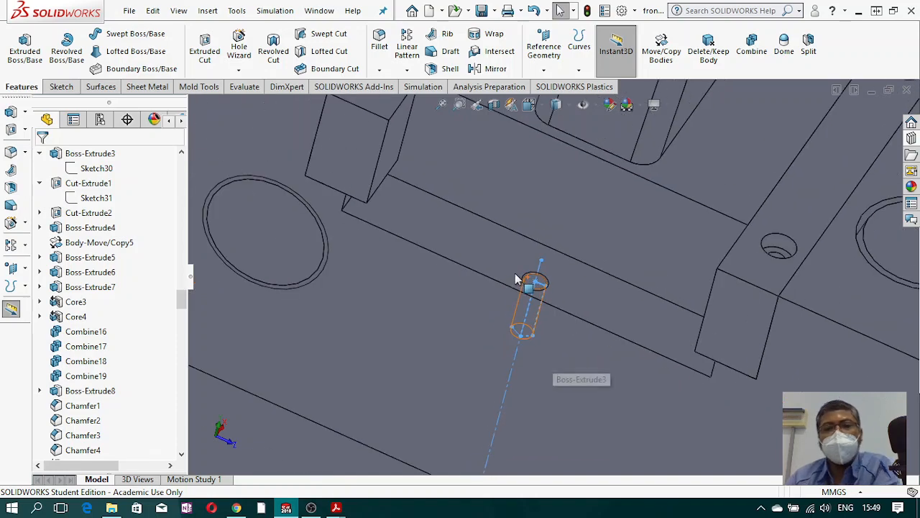
pyautogui.moveTo(515, 272); pyautogui.dragTo(539, 279, button='middle')
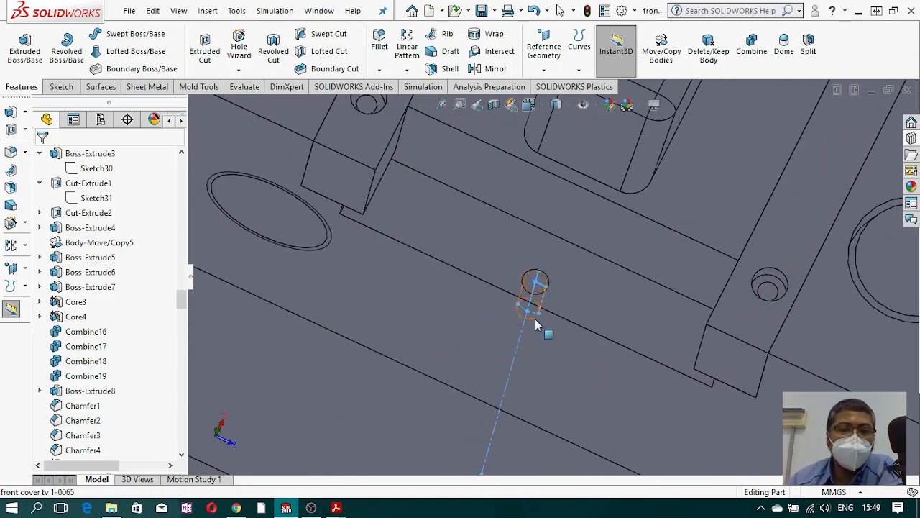
pyautogui.moveTo(553, 274); pyautogui.dragTo(538, 271, button='middle')
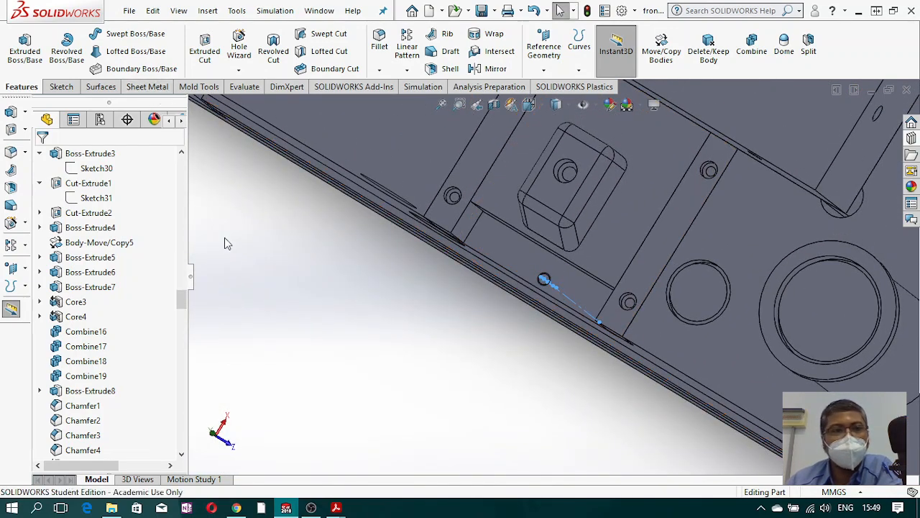
# Step: Measure the distance from the tapped hole's centre to the outer end face of the slider
pyautogui.click(245, 86)
pyautogui.click(55, 47)
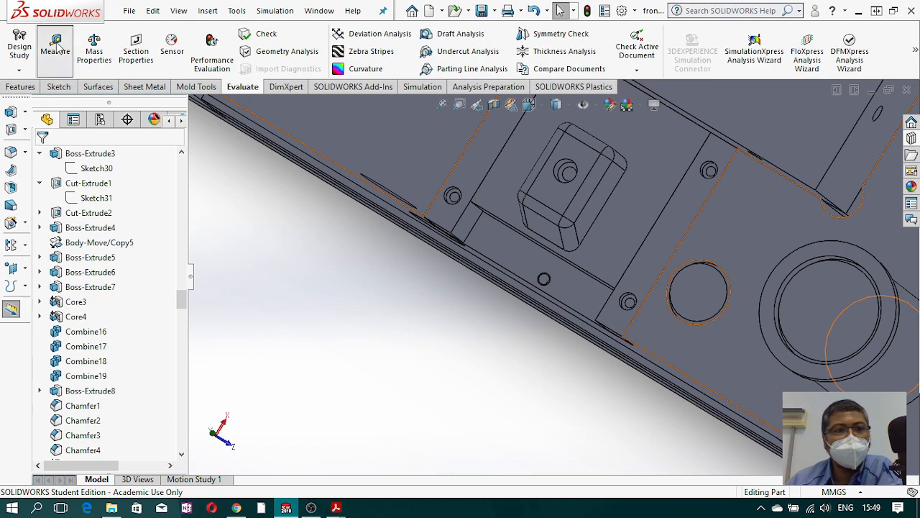
pyautogui.scroll(-8, 610, 289)
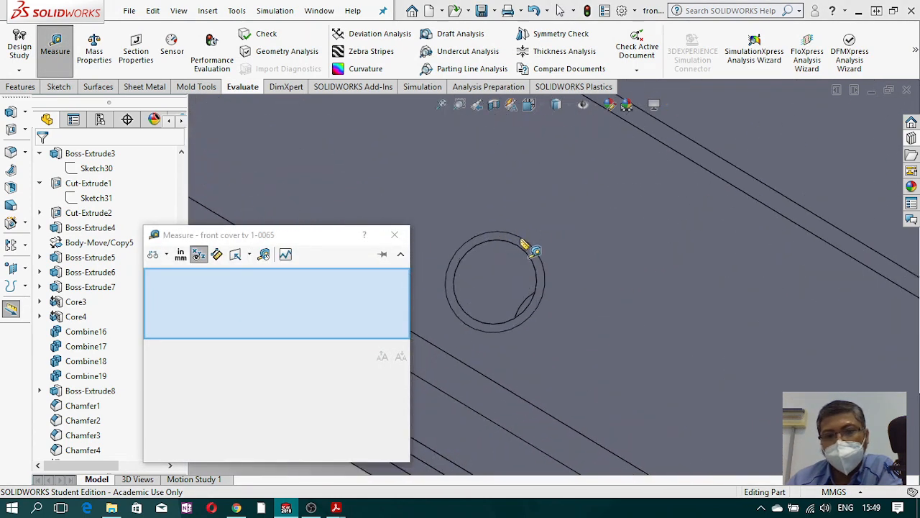
pyautogui.click(525, 252)
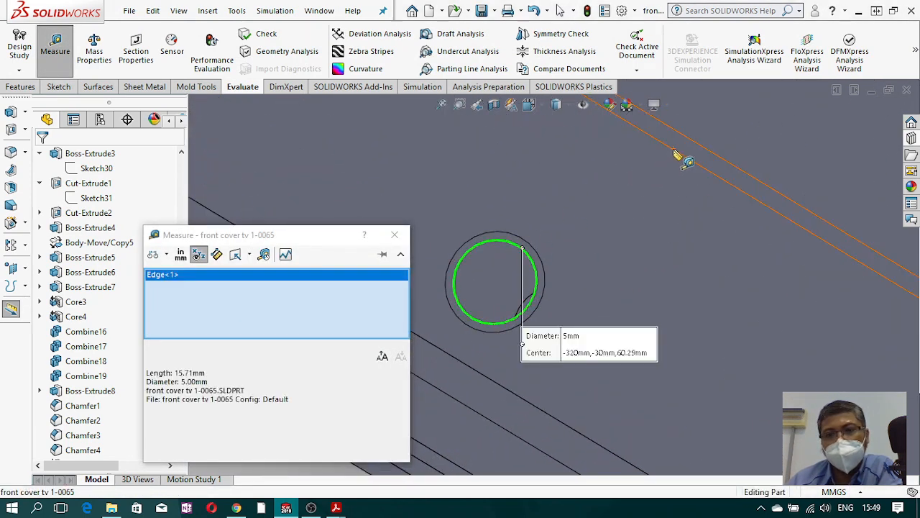
pyautogui.click(678, 146)
pyautogui.scroll(4, 679, 252)
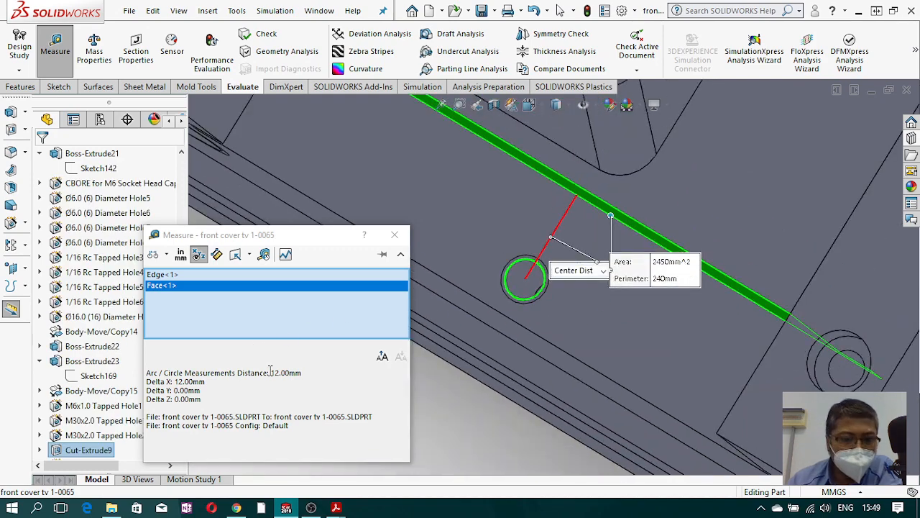
pyautogui.click(272, 372)
pyautogui.scroll(5, 555, 409)
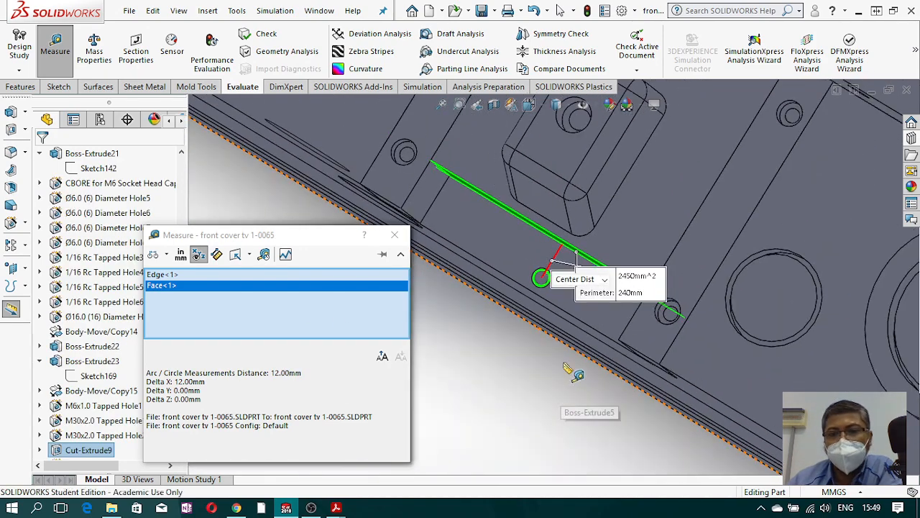
pyautogui.moveTo(570, 368); pyautogui.dragTo(595, 310, button='middle')
pyautogui.scroll(6, 597, 314)
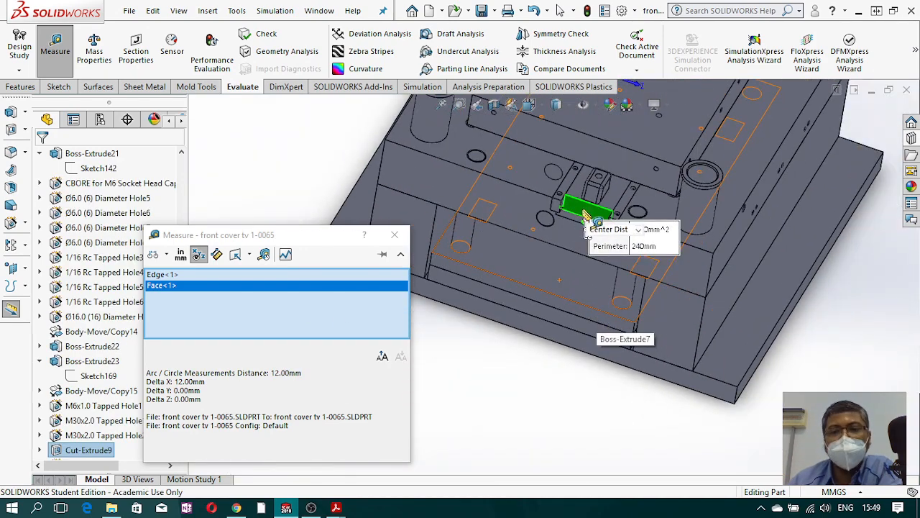
pyautogui.scroll(-7, 590, 213)
pyautogui.scroll(-6, 583, 253)
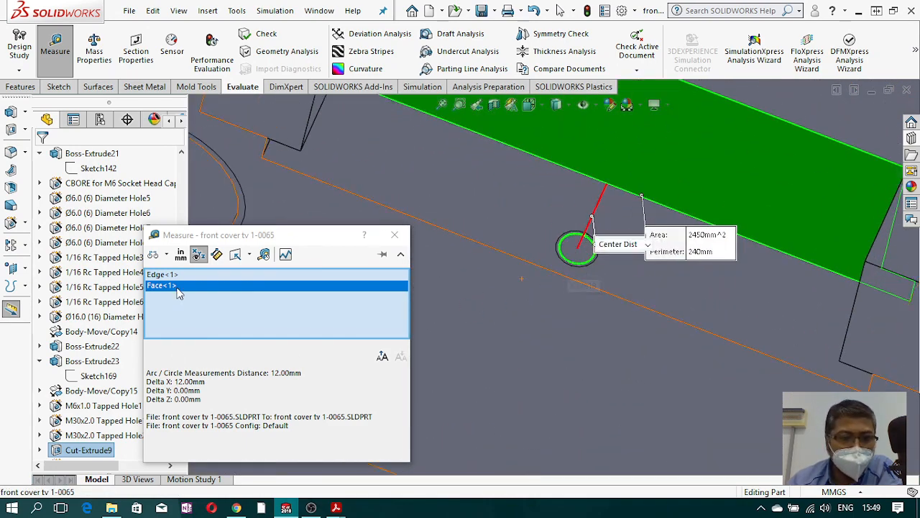
# Step: Switch the measurement between the tapped hole and the slider's end face from center distance to minimum distance
pyautogui.click(166, 254)
pyautogui.click(202, 288)
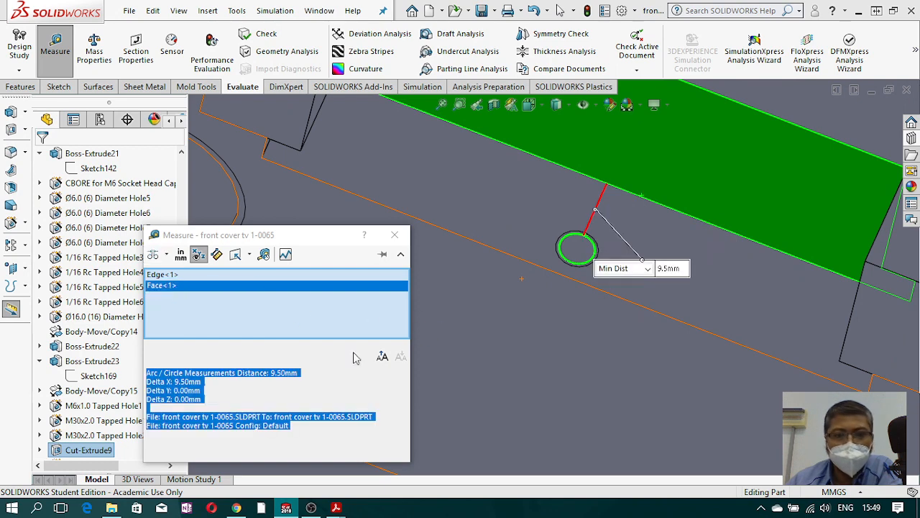
pyautogui.click(282, 373)
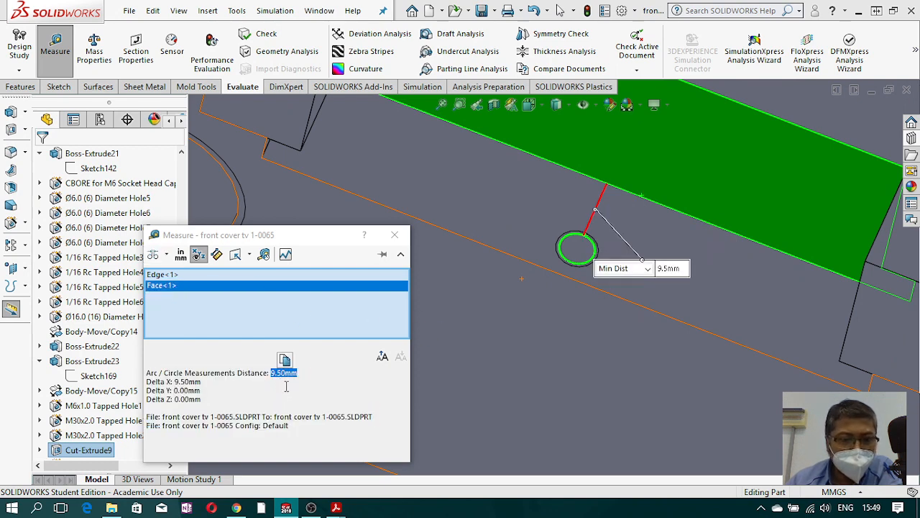
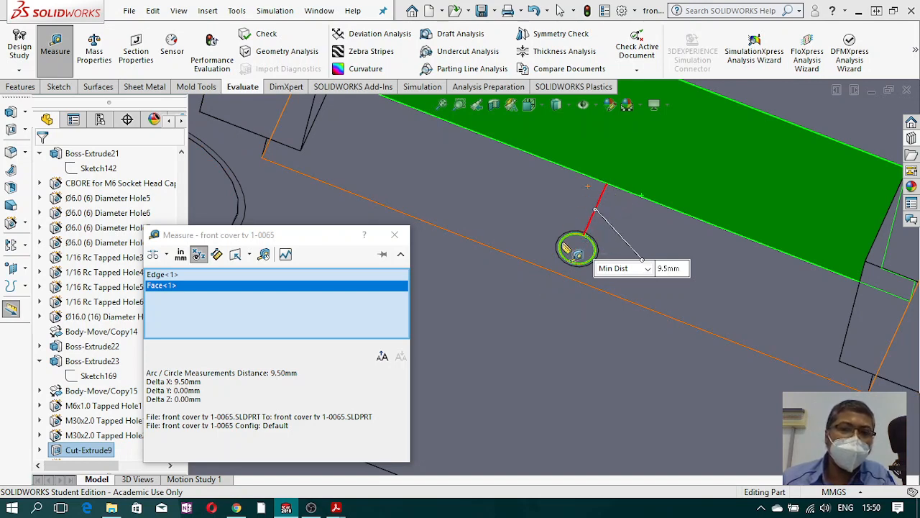
# Step: Clear the measurement and measure the distance between the bottom and top edges of the slider block's outer sloped face
pyautogui.scroll(4, 568, 252)
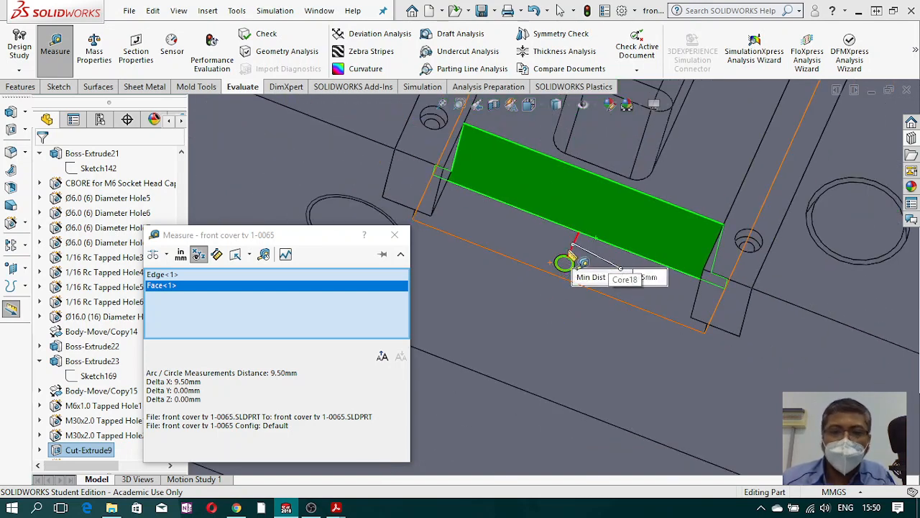
pyautogui.scroll(2, 572, 234)
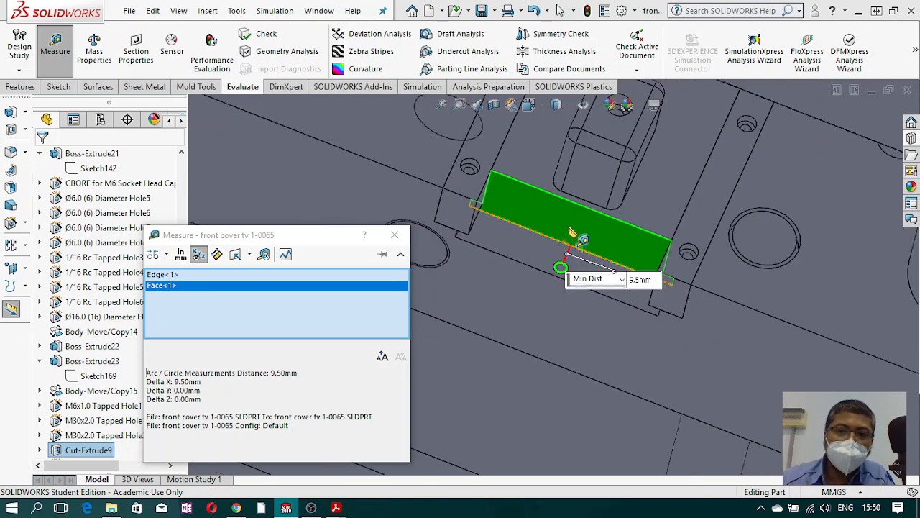
pyautogui.scroll(5, 571, 234)
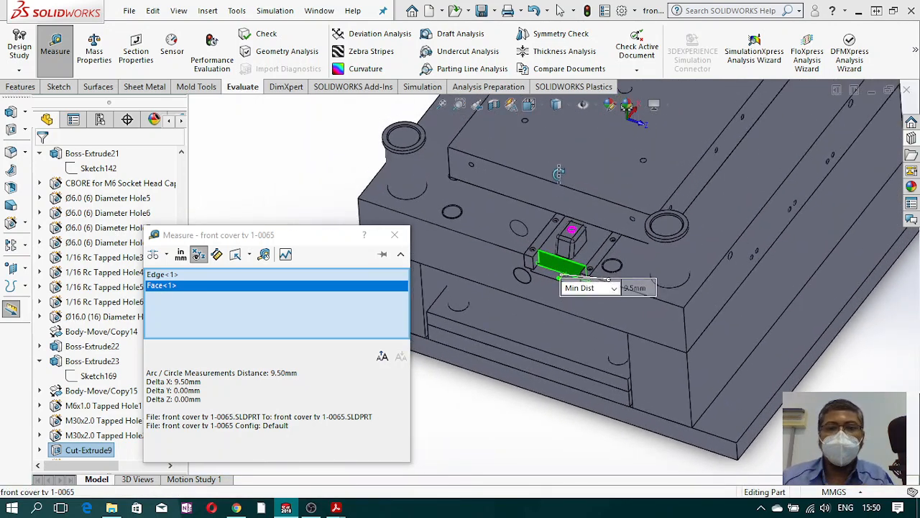
pyautogui.moveTo(559, 173); pyautogui.dragTo(562, 265, button='middle')
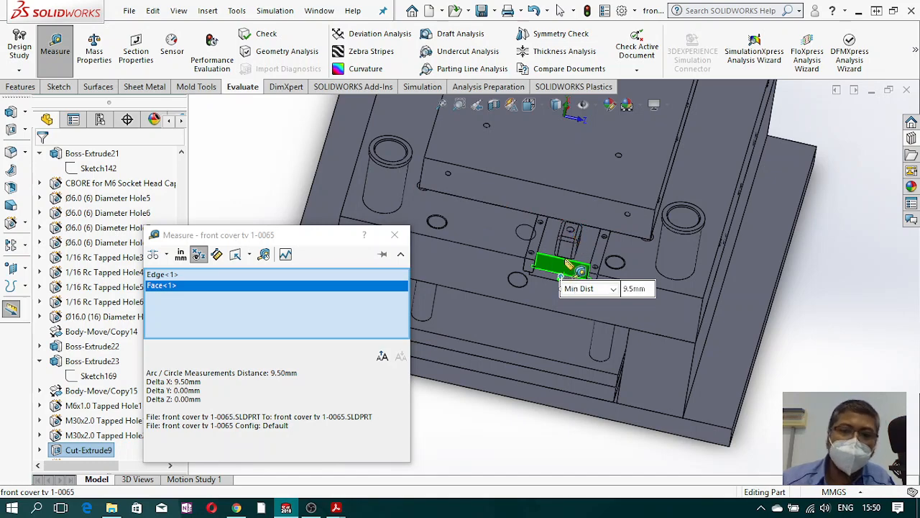
pyautogui.moveTo(585, 273); pyautogui.dragTo(518, 246, button='middle')
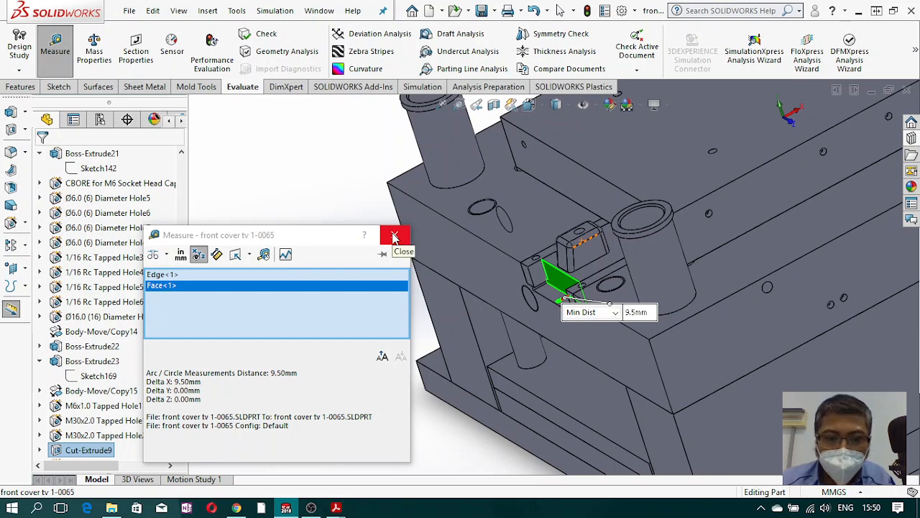
pyautogui.click(454, 441)
pyautogui.scroll(5, 565, 278)
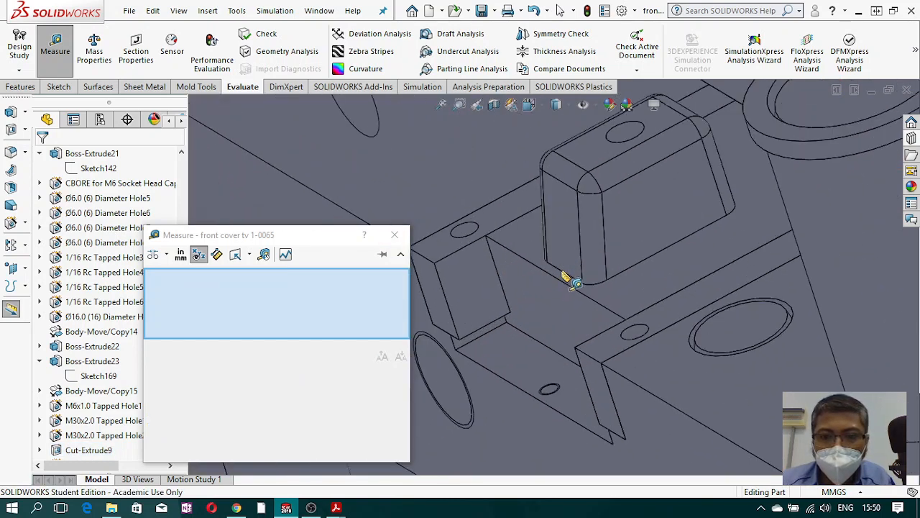
pyautogui.click(565, 278)
pyautogui.scroll(-5, 565, 277)
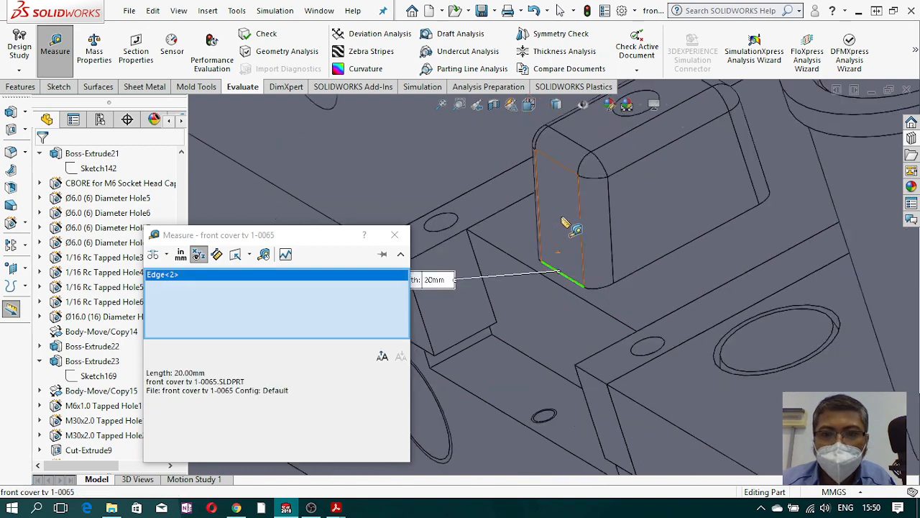
pyautogui.click(561, 218)
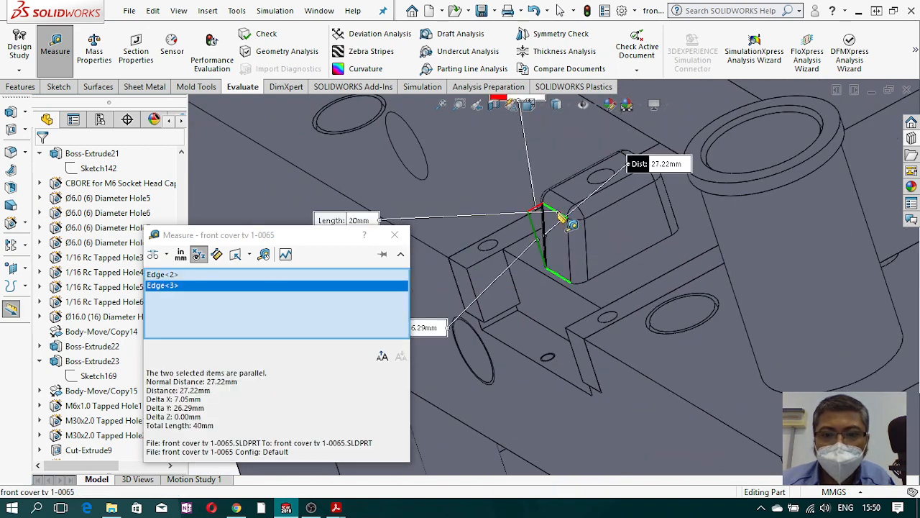
pyautogui.scroll(-3, 559, 219)
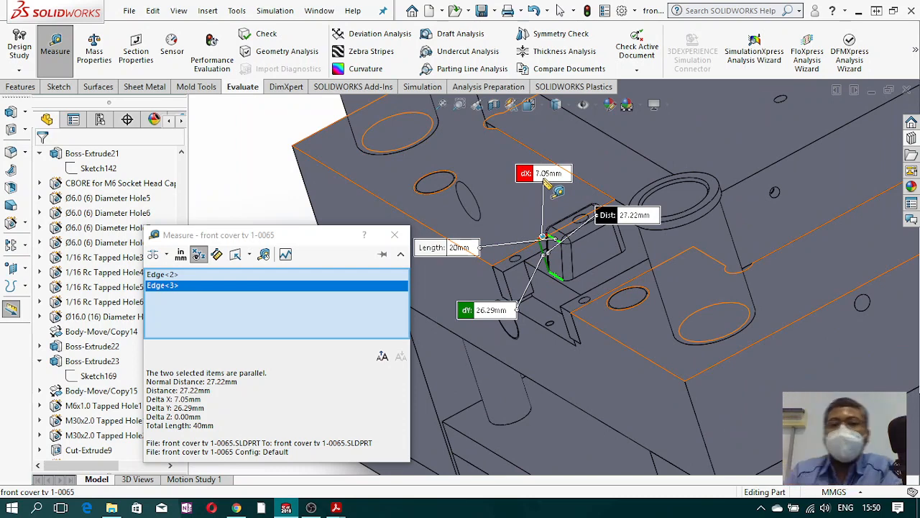
pyautogui.scroll(-5, 550, 273)
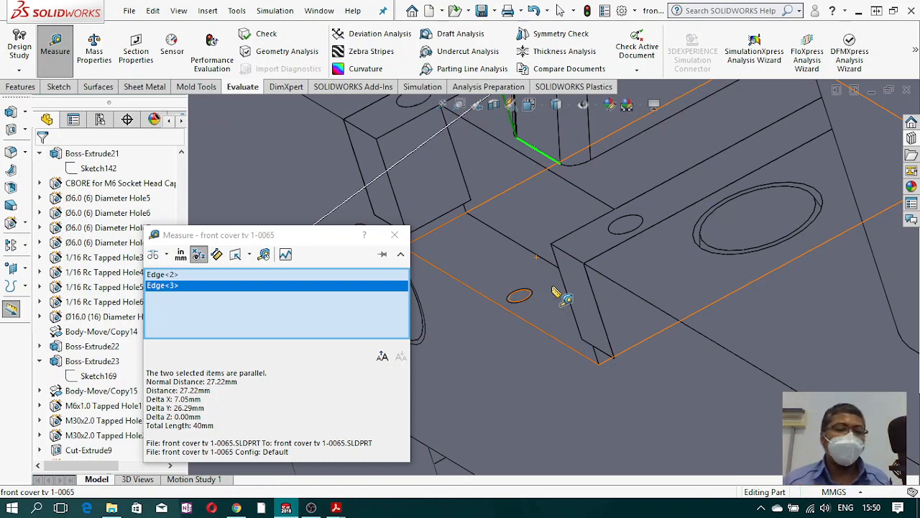
pyautogui.click(399, 239)
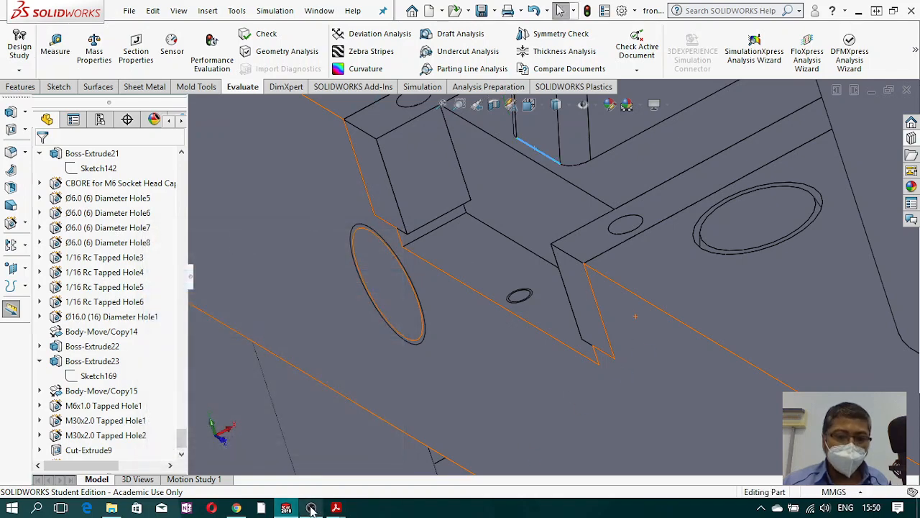
# Step: Switch to Adobe Acrobat Reader and look through the opening and contents pages of the 001-028.pdf mold component catalogue
pyautogui.moveTo(337, 508)
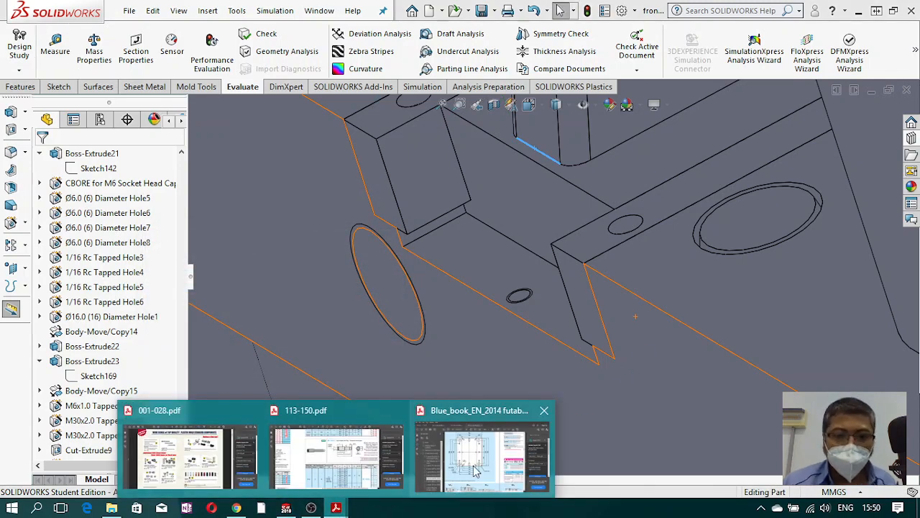
pyautogui.moveTo(190, 466)
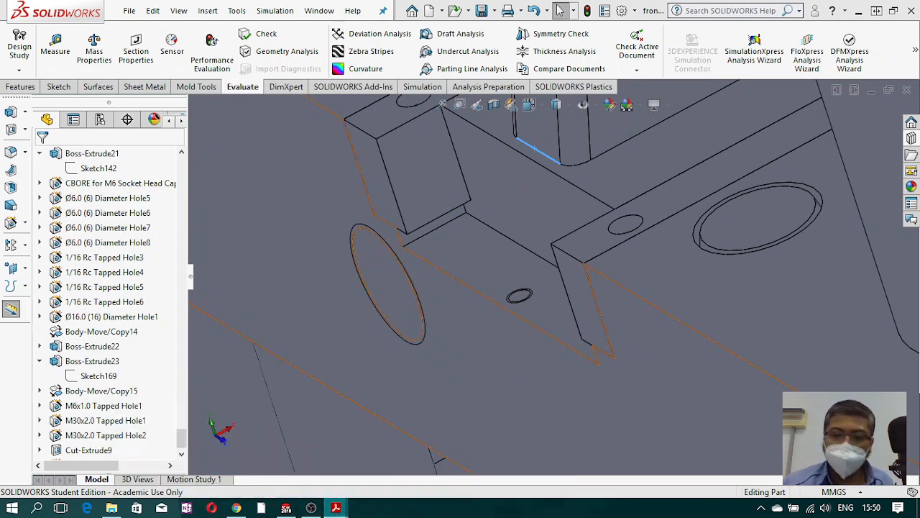
pyautogui.click(336, 507)
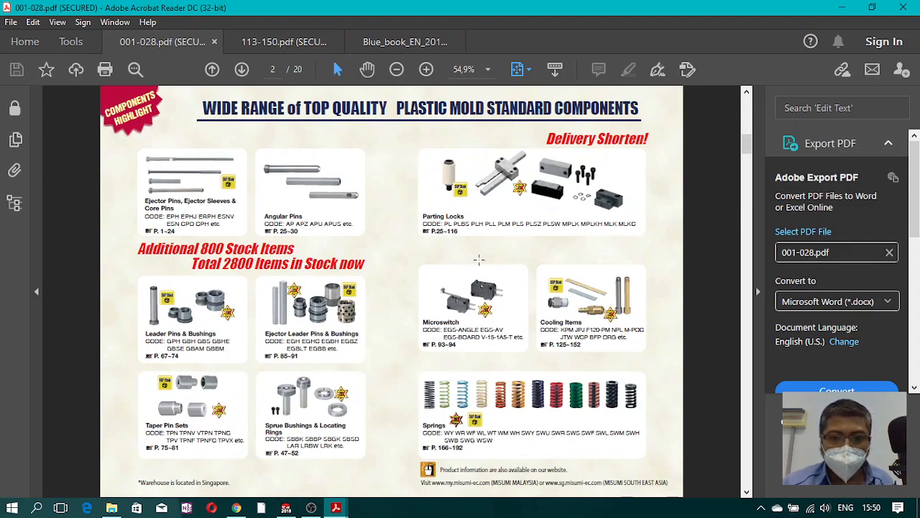
pyautogui.scroll(-3, 479, 260)
pyautogui.scroll(-1, 478, 260)
pyautogui.scroll(1, 479, 260)
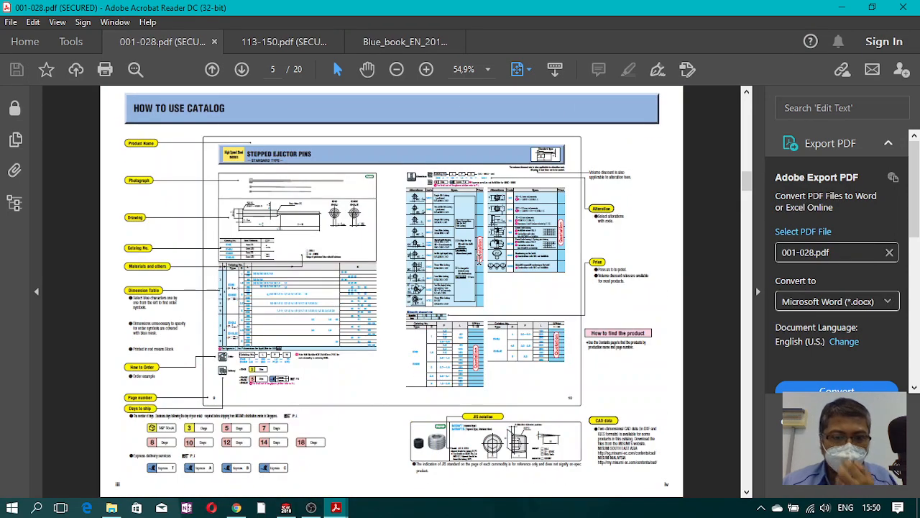
pyautogui.scroll(-1, 479, 260)
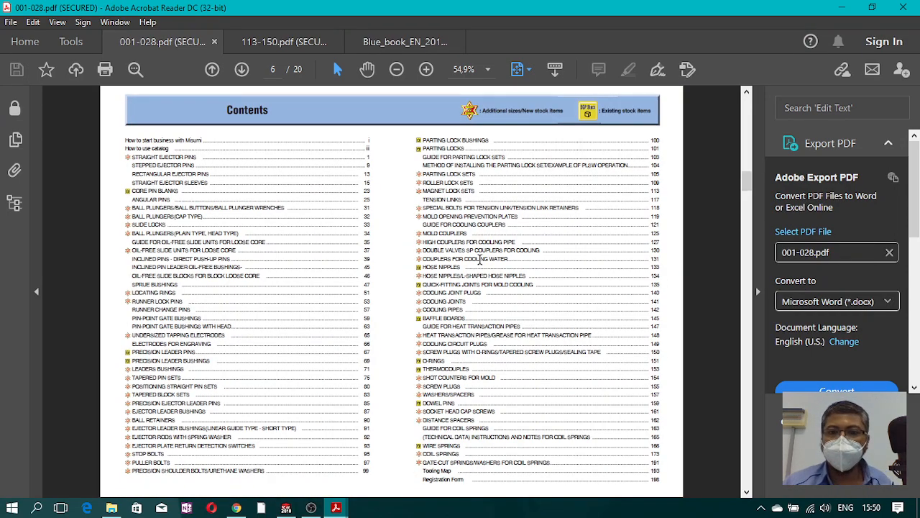
pyautogui.scroll(2, 480, 259)
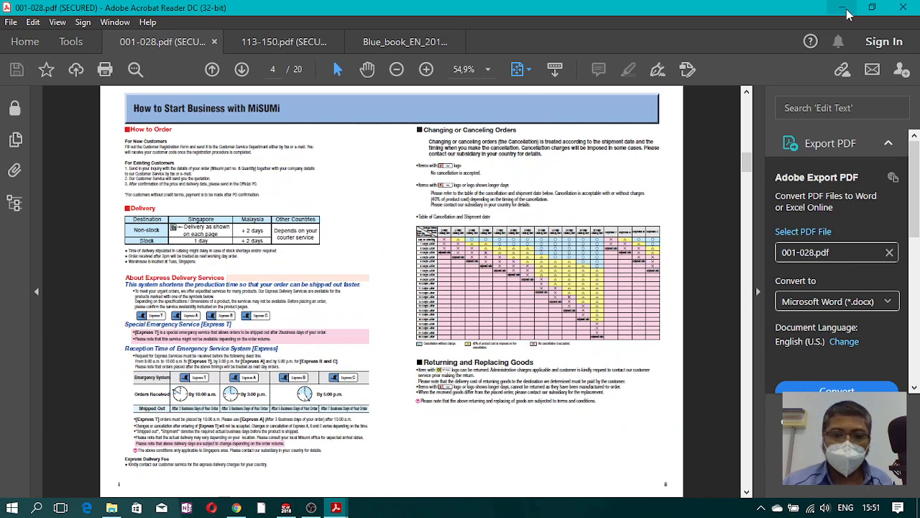
# Step: Open Technical data molds katalog.pdf and look up the M6 head dimensions in the socket head cap screws table
pyautogui.click(111, 508)
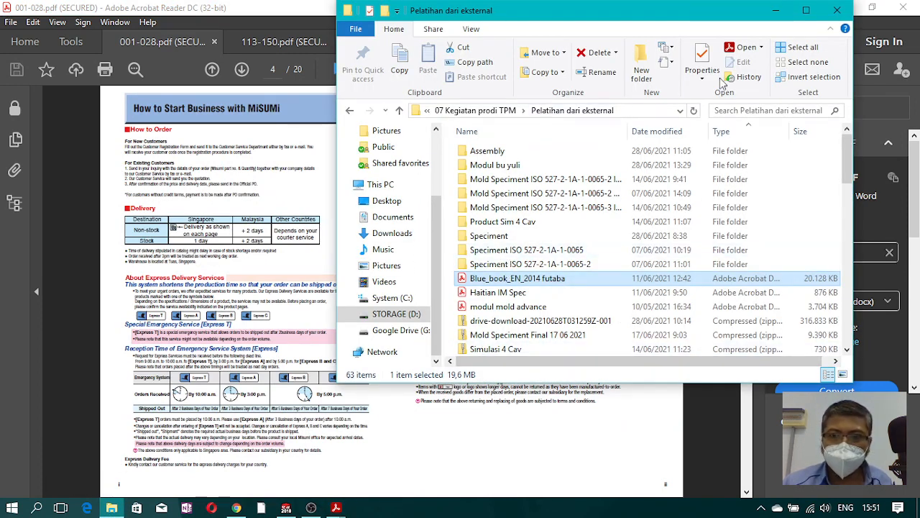
pyautogui.click(775, 10)
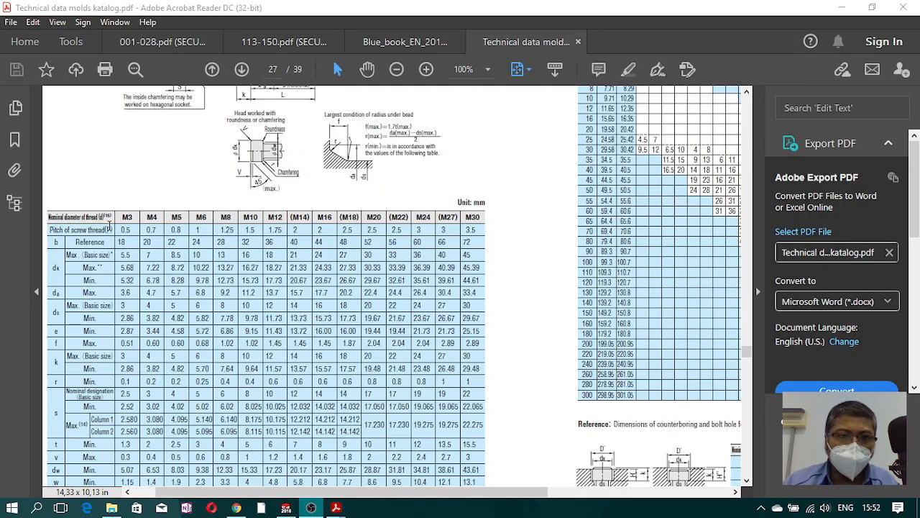
pyautogui.scroll(6, 459, 298)
pyautogui.scroll(-1, 438, 297)
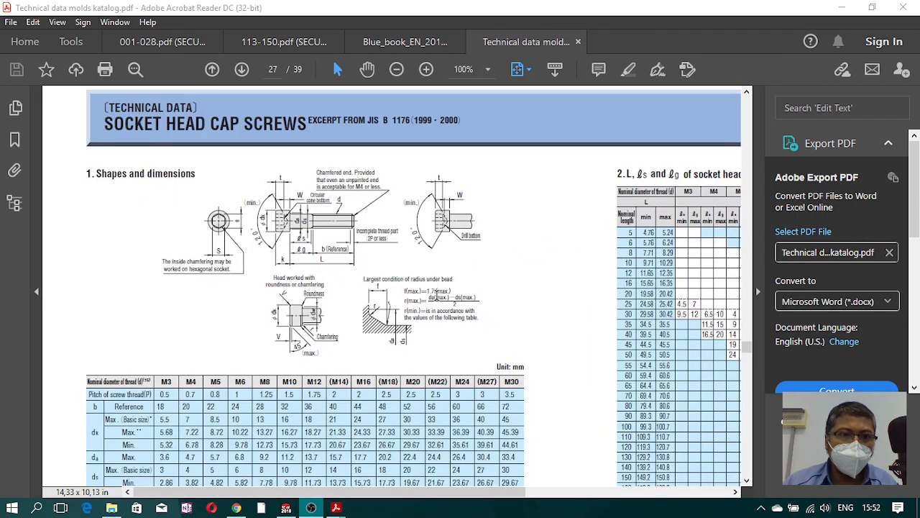
pyautogui.moveTo(106, 126); pyautogui.dragTo(261, 125)
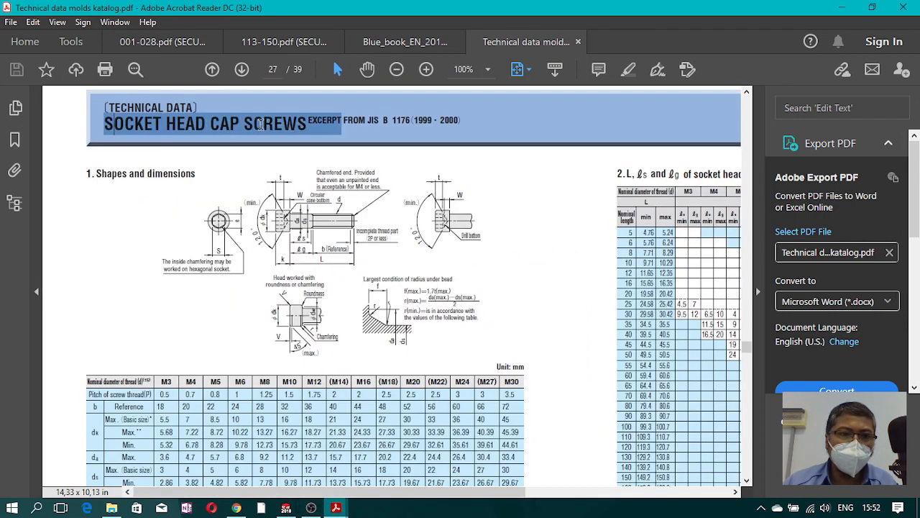
pyautogui.click(191, 265)
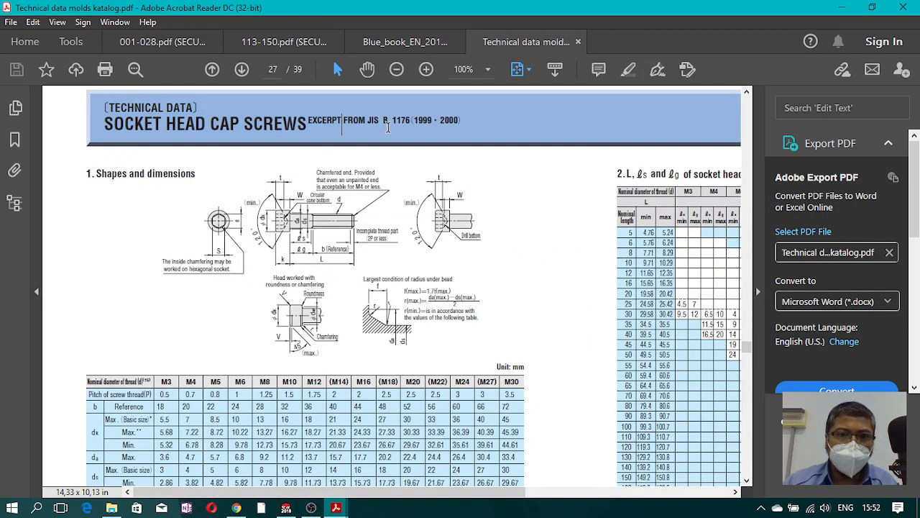
pyautogui.scroll(-4, 383, 227)
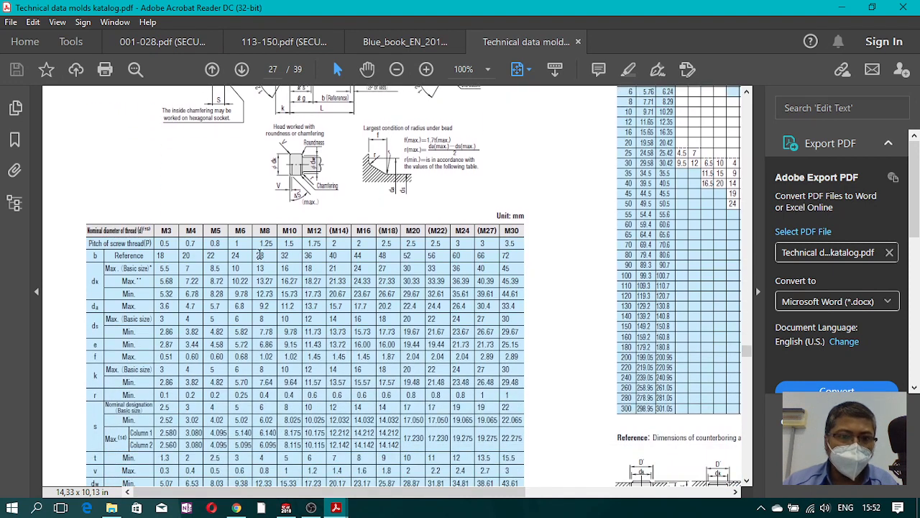
pyautogui.scroll(-1, 244, 256)
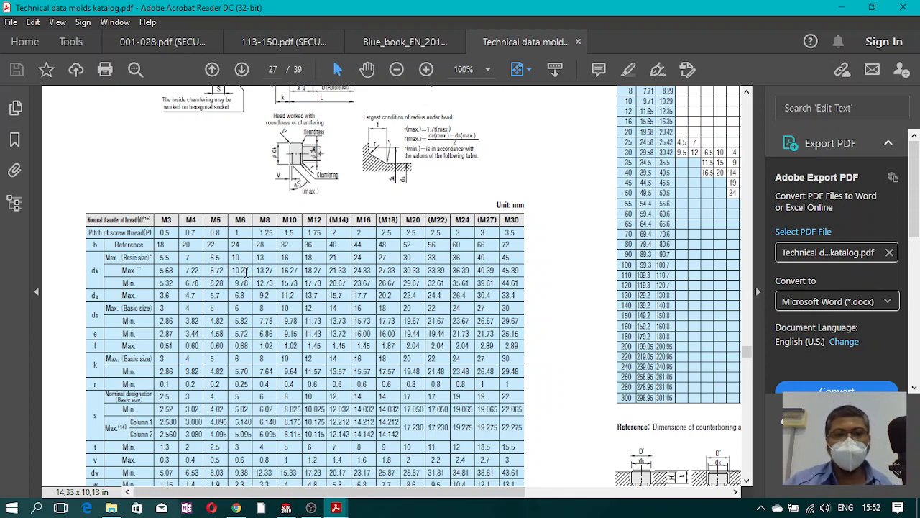
pyautogui.click(839, 9)
# Step: Return to SOLIDWORKS, measure the diameter of the M6 tapped hole in the plate floor, and clear the measurement selection
pyautogui.scroll(5, 273, 351)
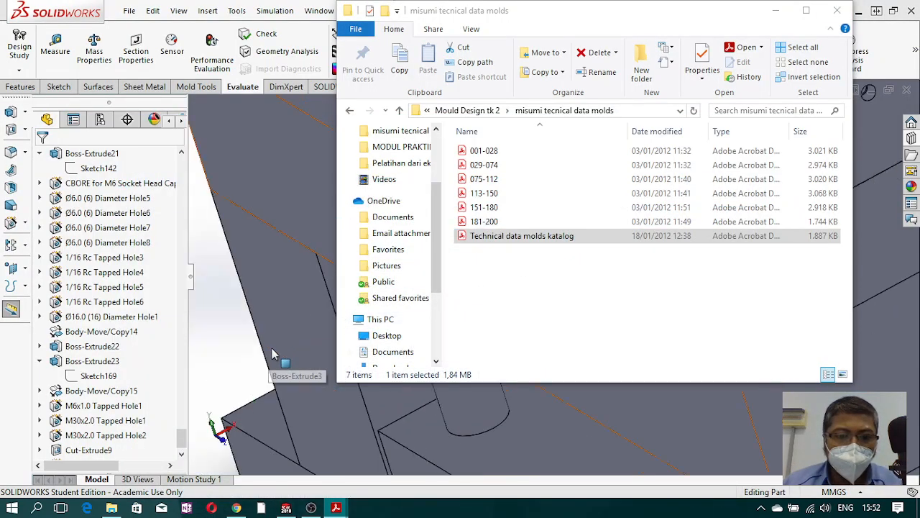
pyautogui.click(271, 341)
pyautogui.scroll(-10, 640, 276)
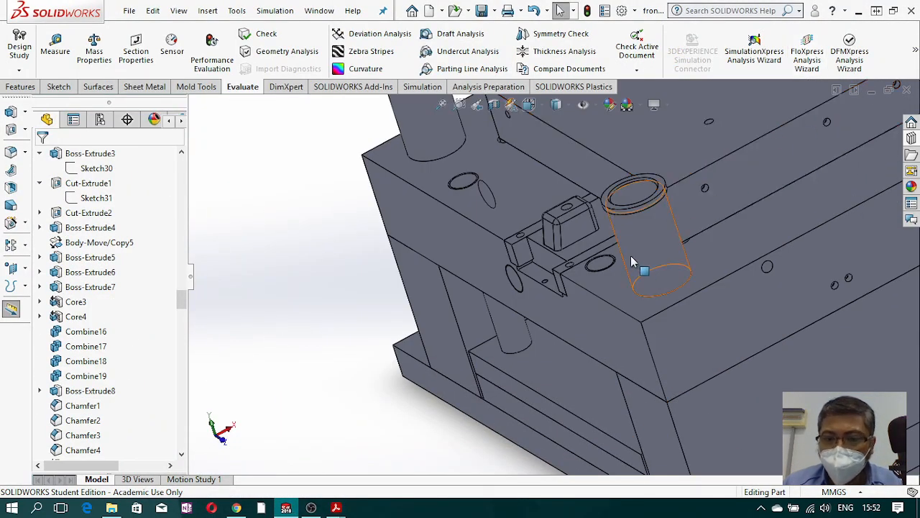
pyautogui.scroll(-10, 439, 345)
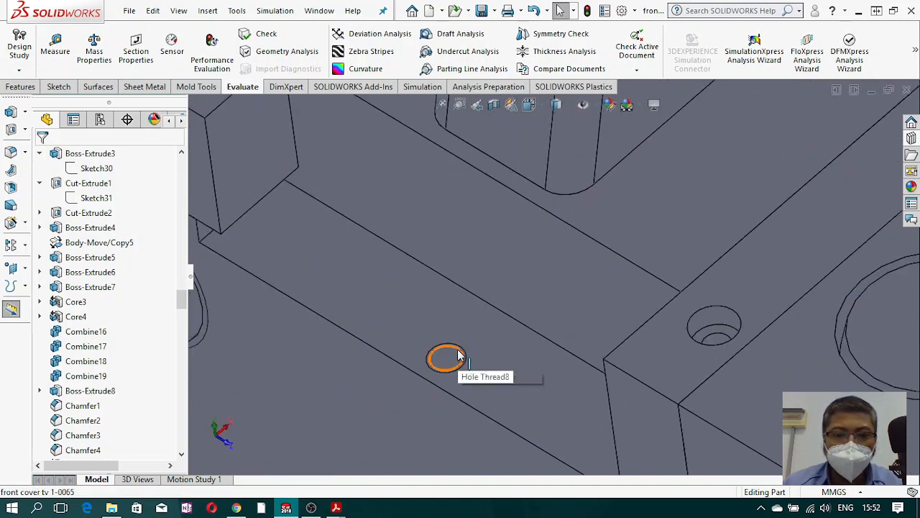
pyautogui.click(55, 44)
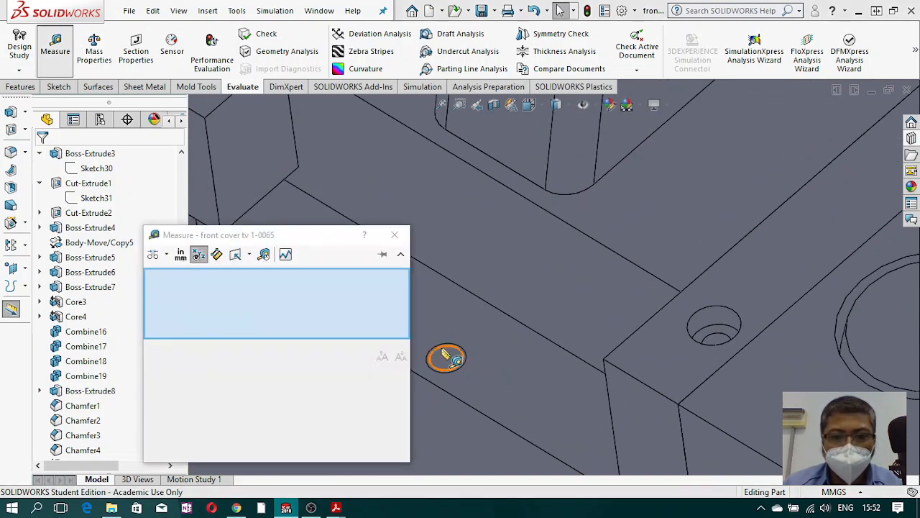
pyautogui.click(442, 350)
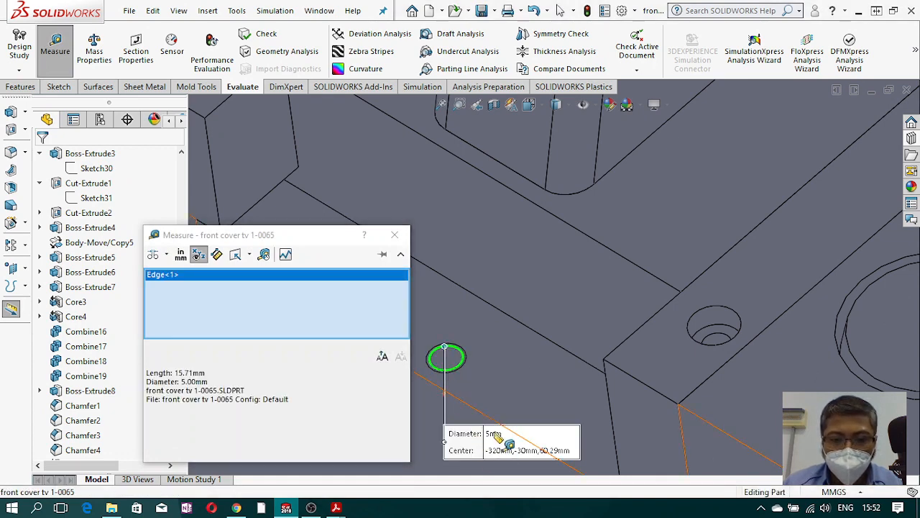
pyautogui.scroll(3, 468, 416)
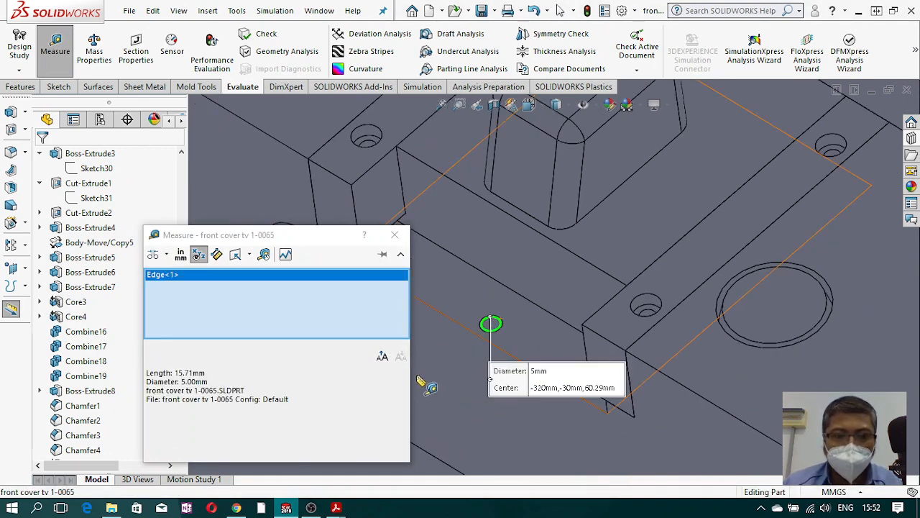
pyautogui.scroll(2, 444, 354)
pyautogui.scroll(3, 444, 355)
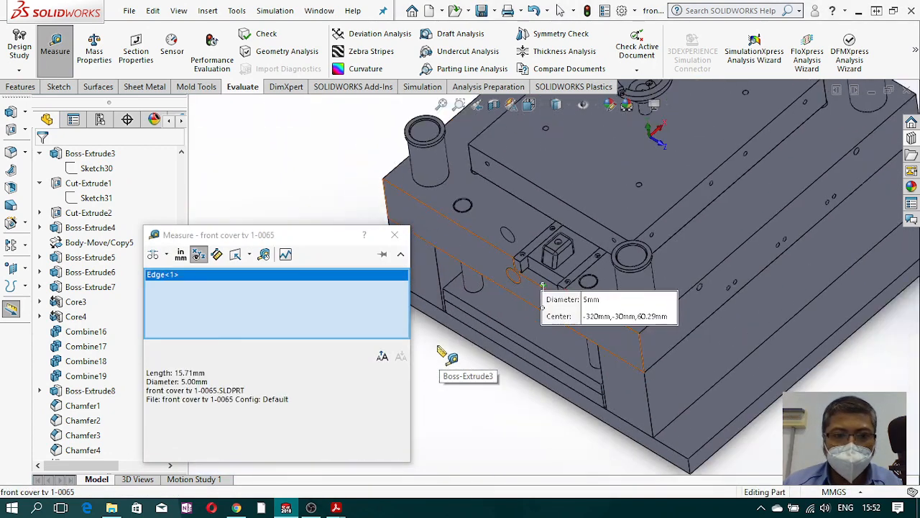
pyautogui.click(353, 191)
pyautogui.scroll(-6, 487, 261)
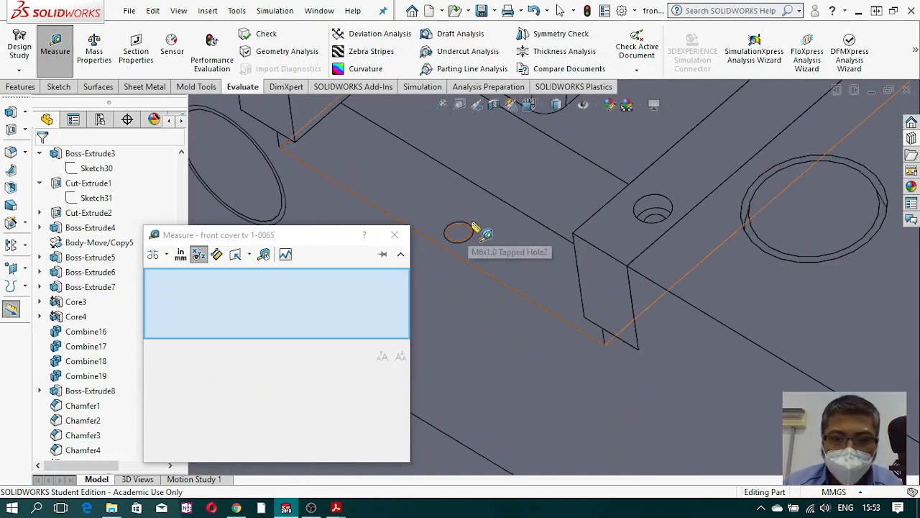
# Step: Measure the minimum distance from the M6 tapped hole's edge to the adjacent Cut-Extrude9 face between the guide rails, and clear the measurement
pyautogui.click(470, 228)
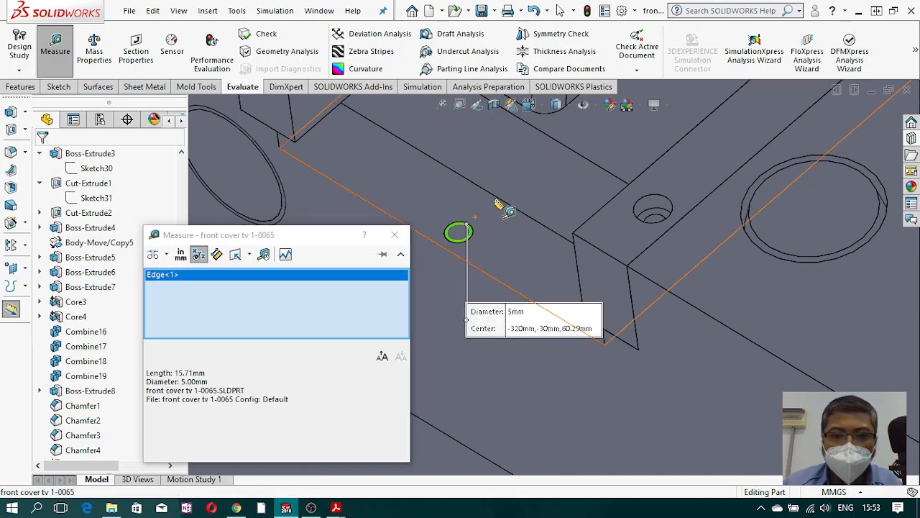
pyautogui.click(512, 194)
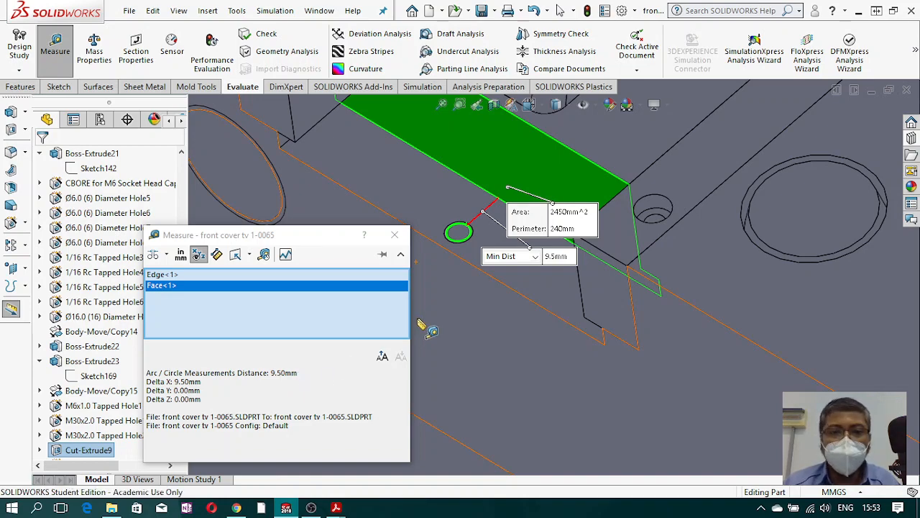
pyautogui.moveTo(424, 323); pyautogui.dragTo(415, 235, button='middle')
pyautogui.click(315, 165)
pyautogui.scroll(-8, 541, 284)
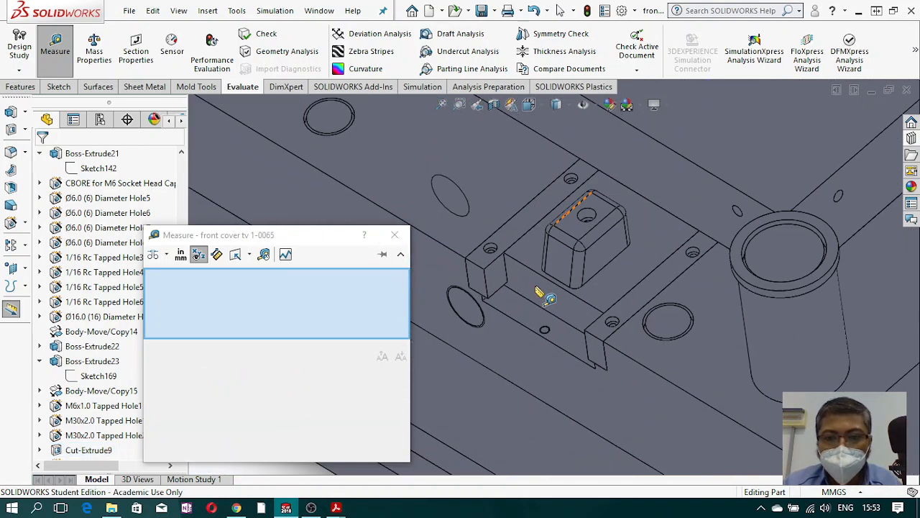
# Step: Measure the distance between the bottom and top edges of the slider block's outer sloped face, and clear the measurement
pyautogui.click(611, 265)
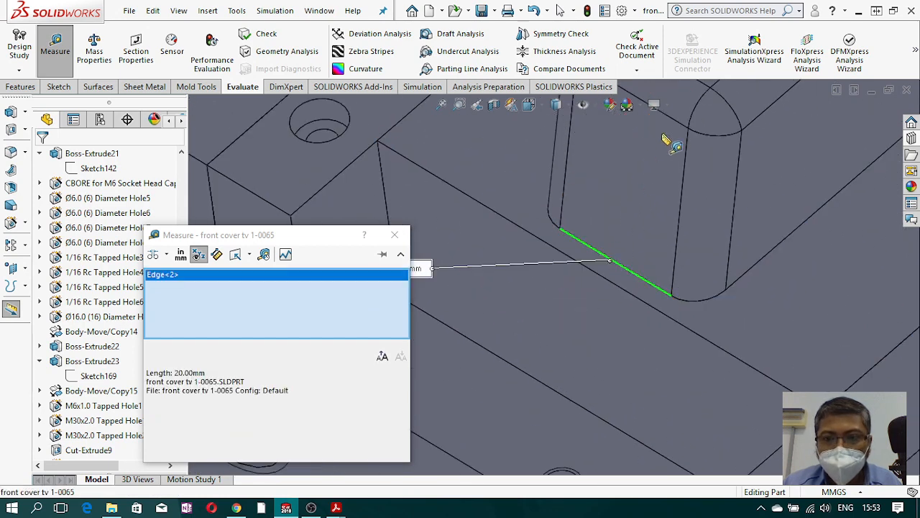
pyautogui.click(676, 140)
pyautogui.scroll(6, 651, 238)
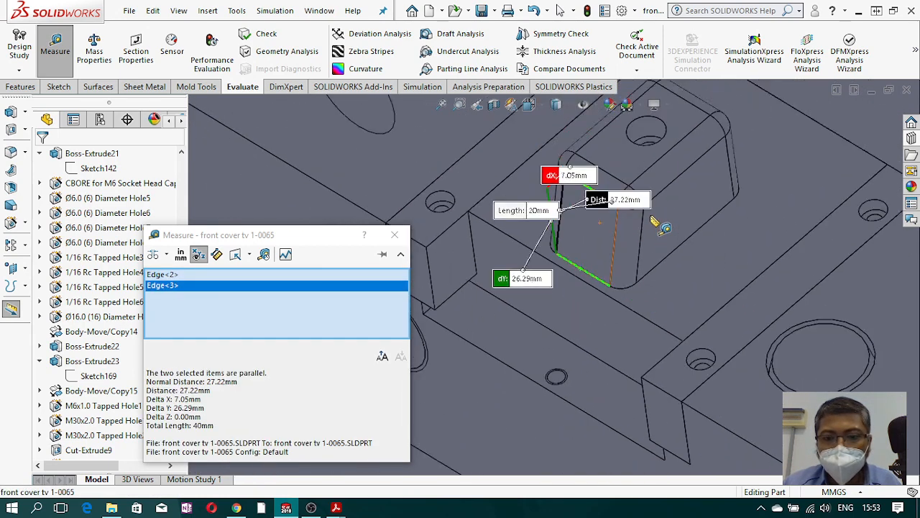
pyautogui.scroll(8, 594, 225)
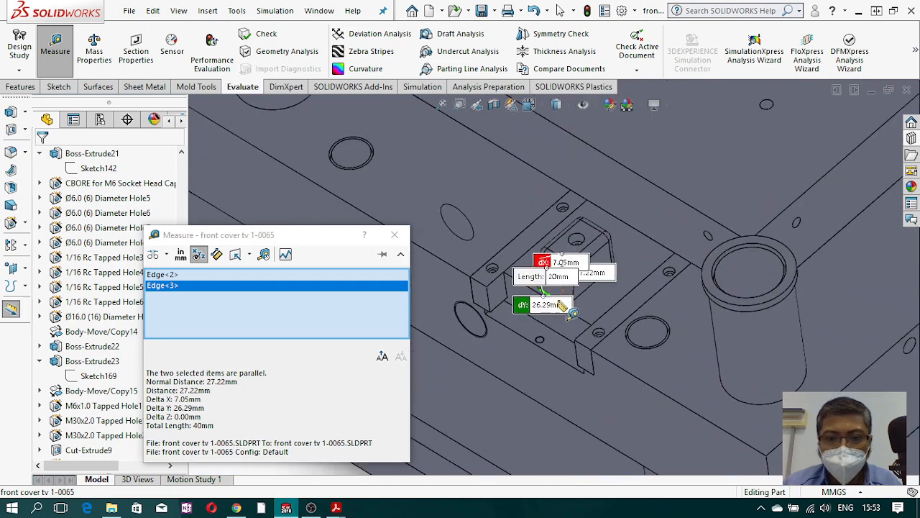
pyautogui.press('Escape')
# Step: Measure the gap between the M6 tapped hole and the nearby Cut-Extrude9 face again, and close the Measure tool
pyautogui.scroll(-10, 550, 340)
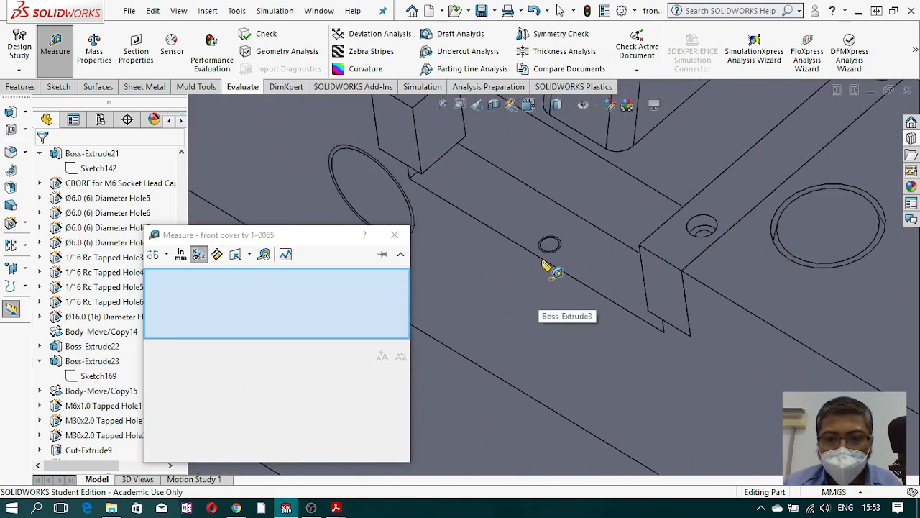
pyautogui.click(581, 231)
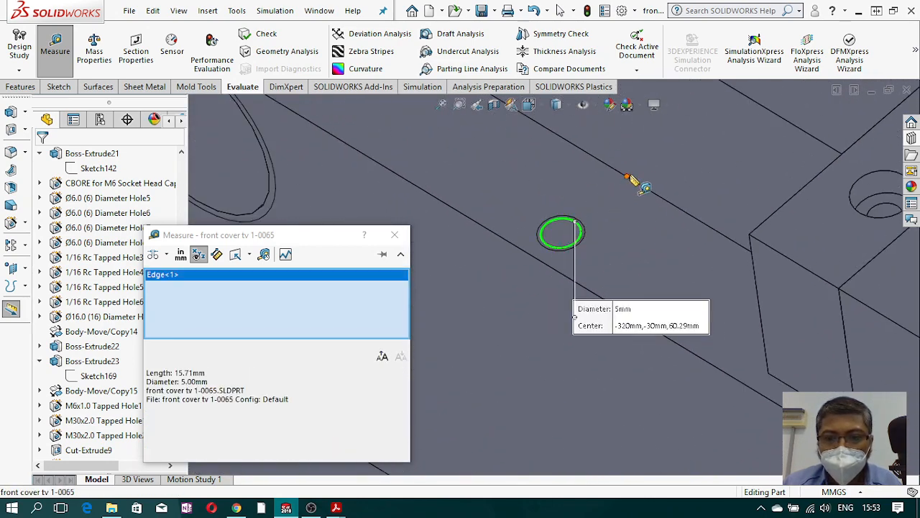
pyautogui.click(629, 183)
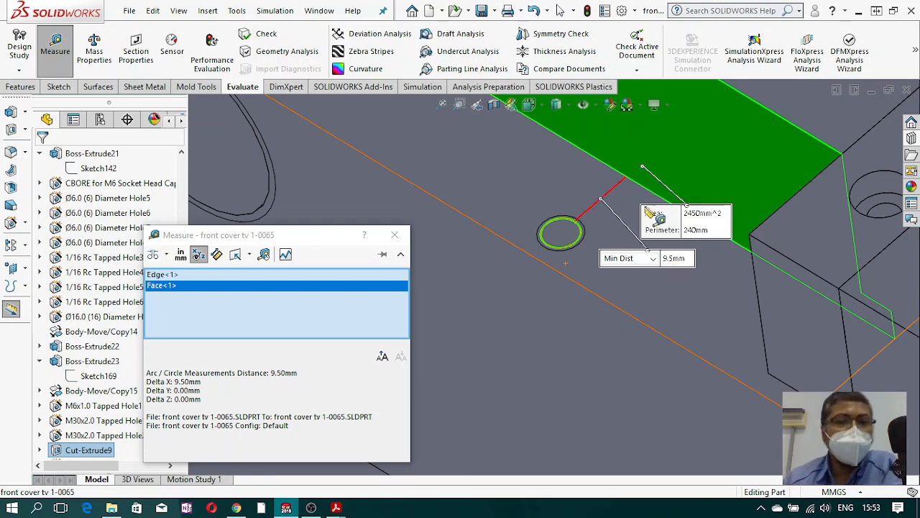
pyautogui.click(394, 235)
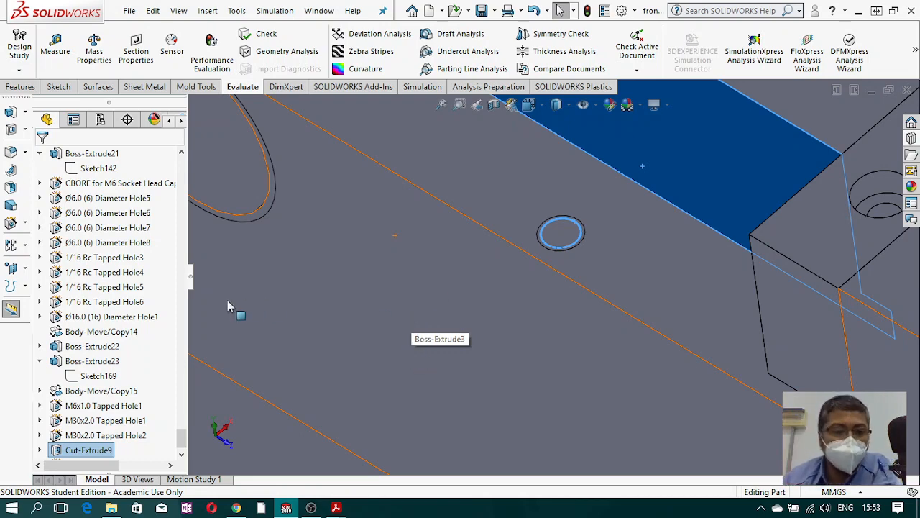
# Step: Open the hole position sketch of the M6x1.0 Tapped Hole2 feature for editing
pyautogui.scroll(-1, 54, 449)
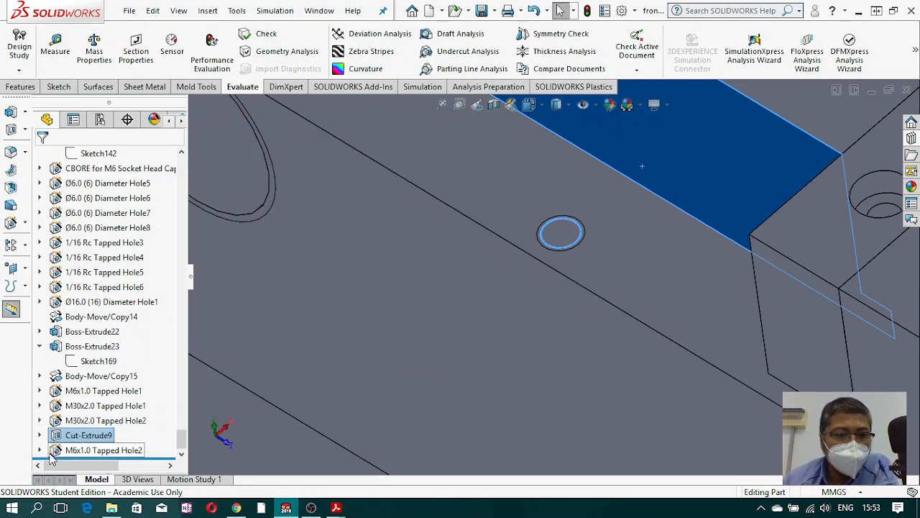
pyautogui.rightClick(81, 452)
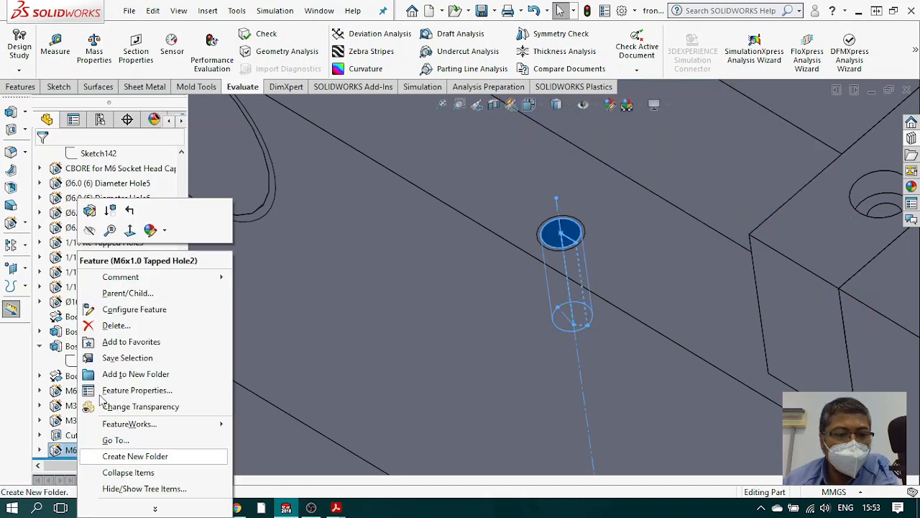
pyautogui.click(91, 213)
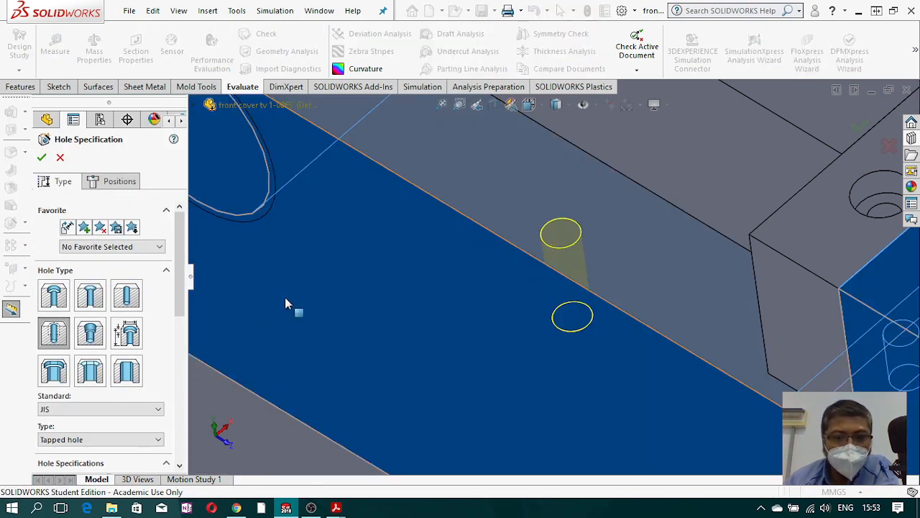
pyautogui.click(101, 183)
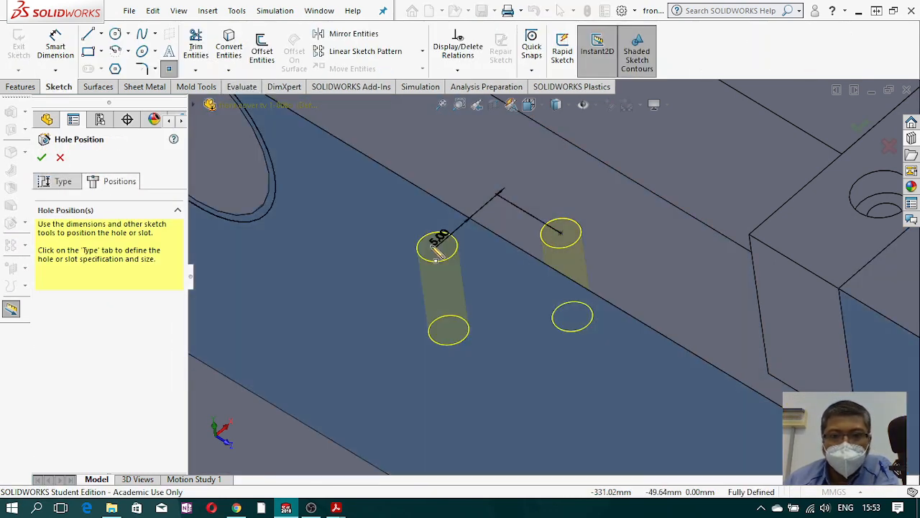
pyautogui.click(432, 244)
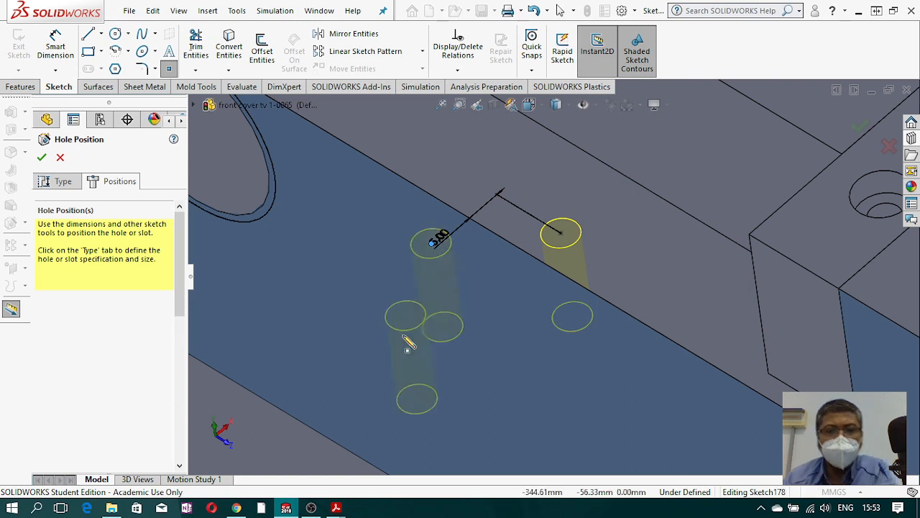
pyautogui.moveTo(403, 234); pyautogui.dragTo(455, 276)
pyautogui.press('Delete')
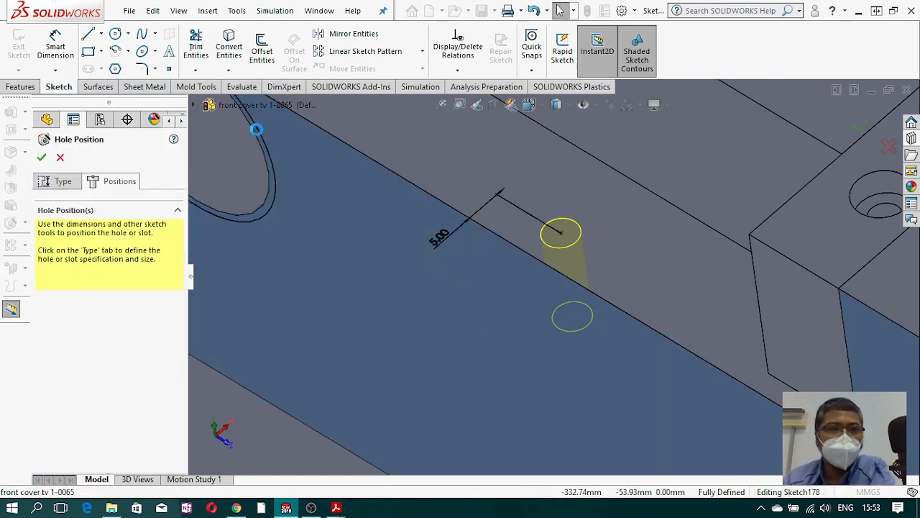
# Step: Set the hole centre's distance from the outer plate edge to 6 mm and accept the edited M6 tapped hole
pyautogui.click(436, 239)
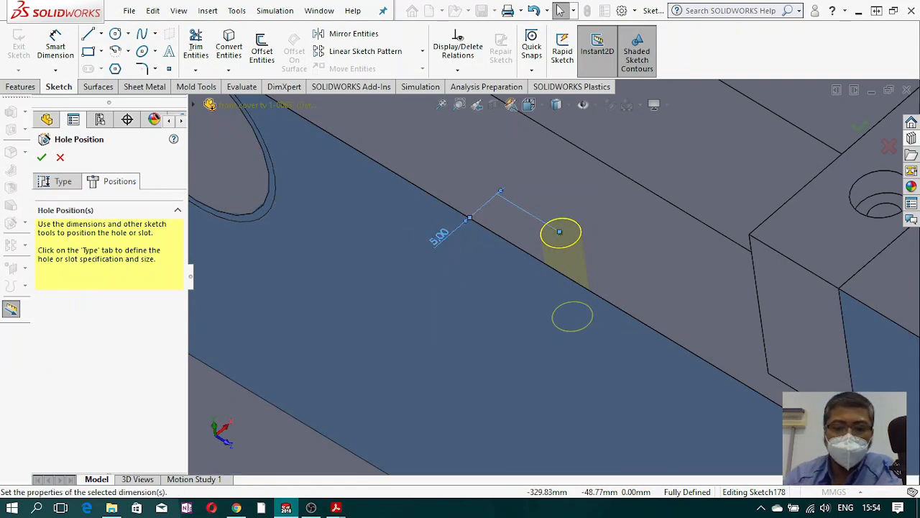
pyautogui.write('6')
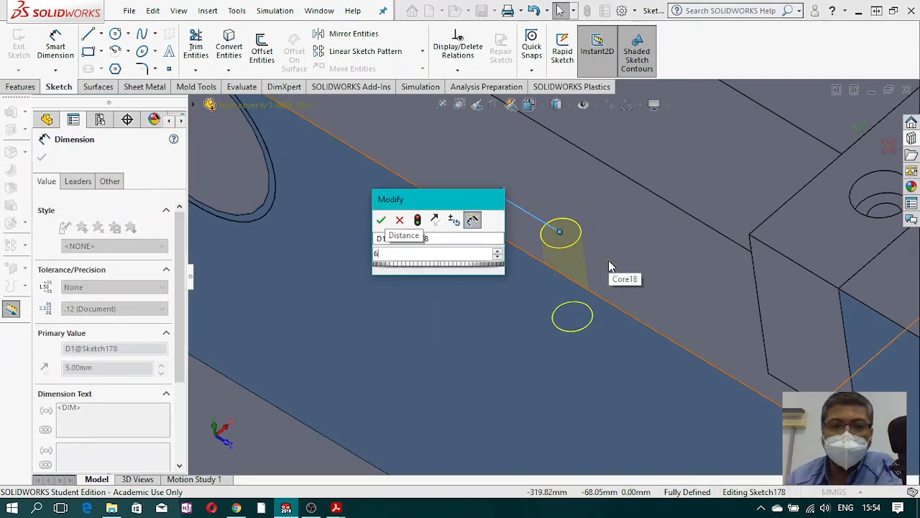
pyautogui.press('Escape')
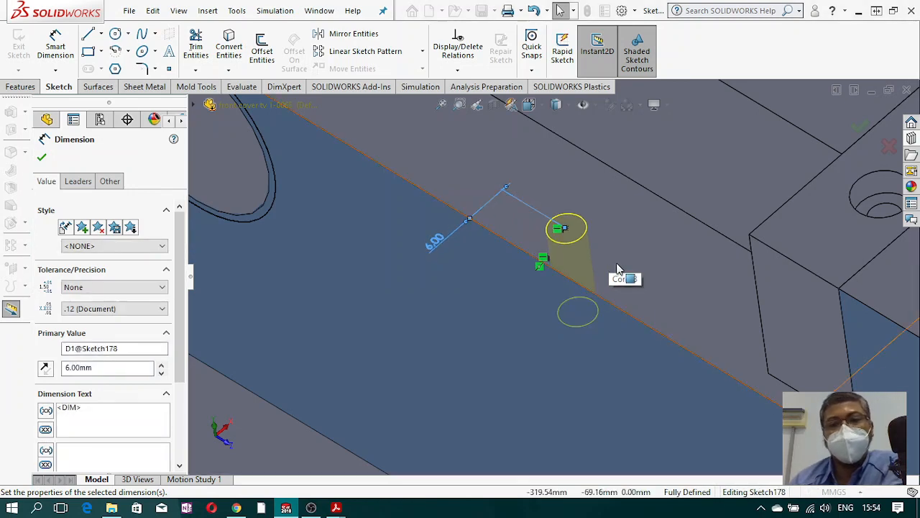
pyautogui.click(42, 159)
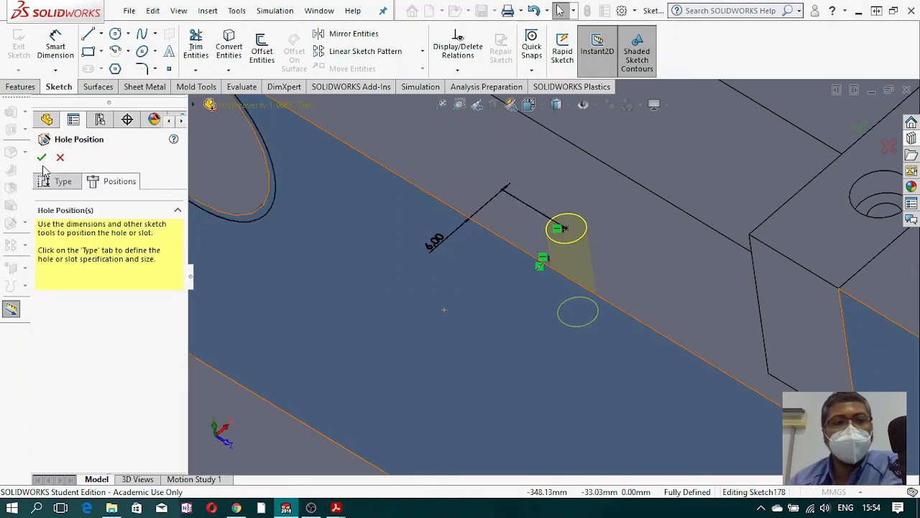
pyautogui.click(44, 160)
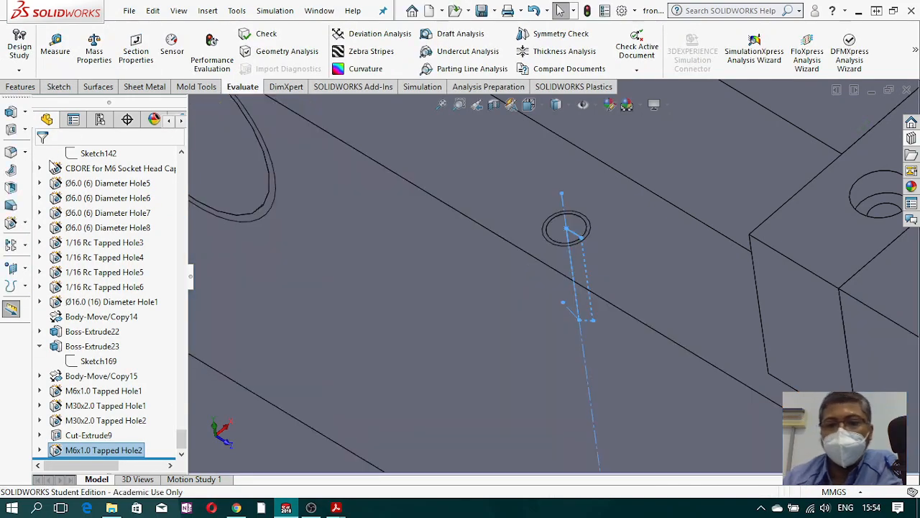
# Step: Show the hidden solid bodies M6x1.0 Tapped Hole1, M30x2.0 Tapped Hole2[1] and Combine62
pyautogui.scroll(10, 585, 270)
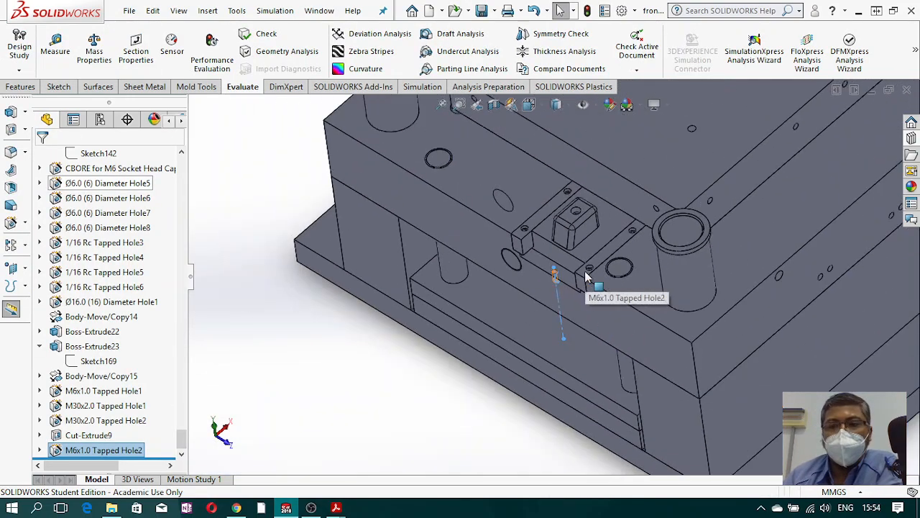
pyautogui.moveTo(585, 276); pyautogui.dragTo(540, 248, button='middle')
pyautogui.scroll(-7, 551, 235)
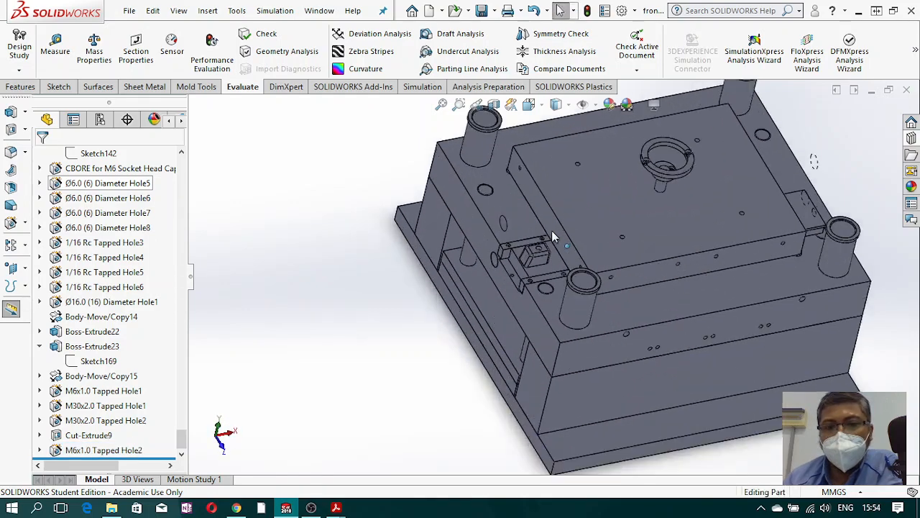
pyautogui.scroll(8, 528, 244)
pyautogui.moveTo(589, 295); pyautogui.dragTo(653, 179, button='middle')
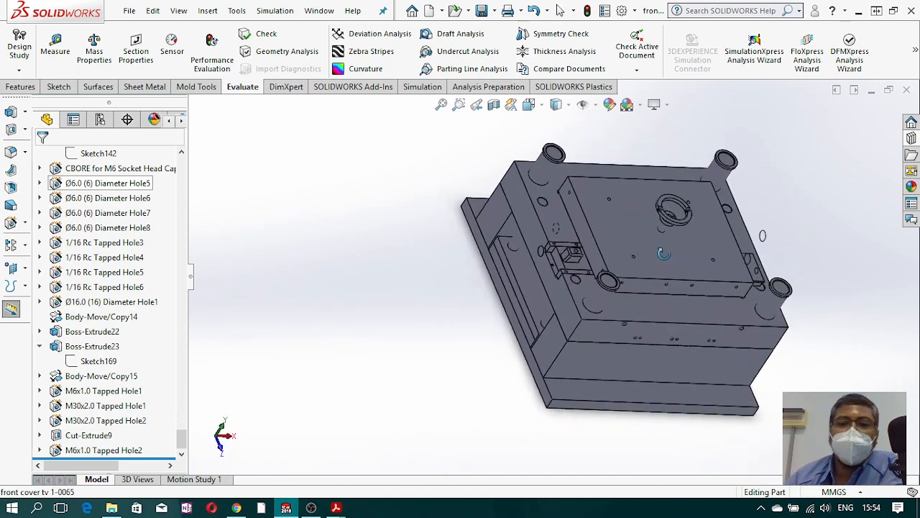
pyautogui.moveTo(678, 224); pyautogui.dragTo(668, 207, button='middle')
pyautogui.moveTo(183, 446); pyautogui.dragTo(192, 238)
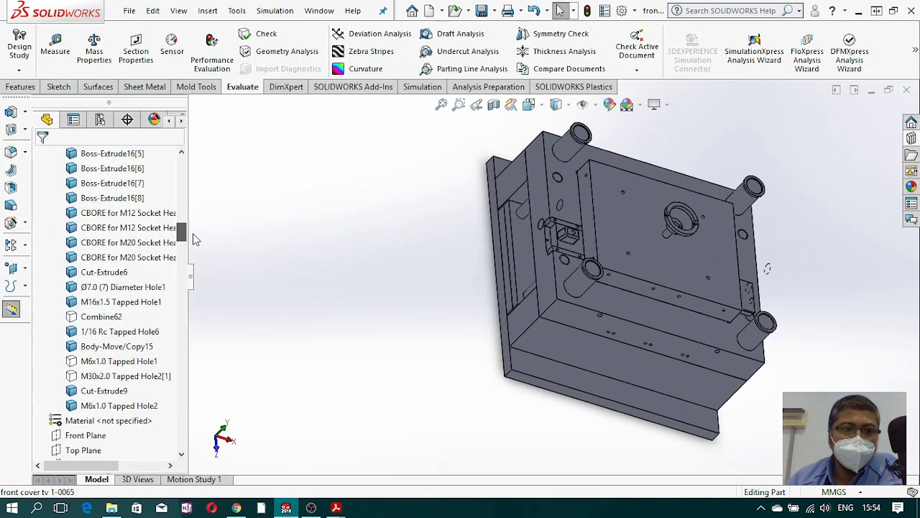
pyautogui.click(108, 376)
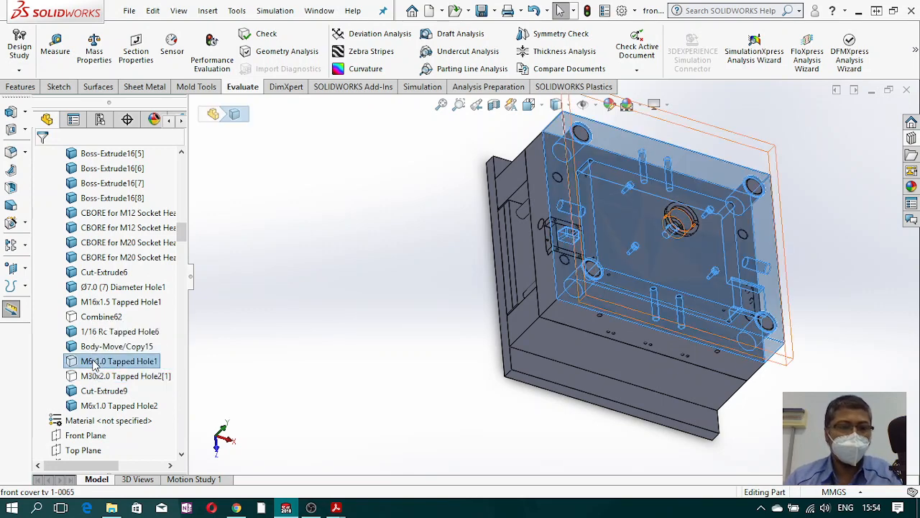
pyautogui.keyDown('ctrl'); pyautogui.click(93, 362); pyautogui.keyUp('ctrl')
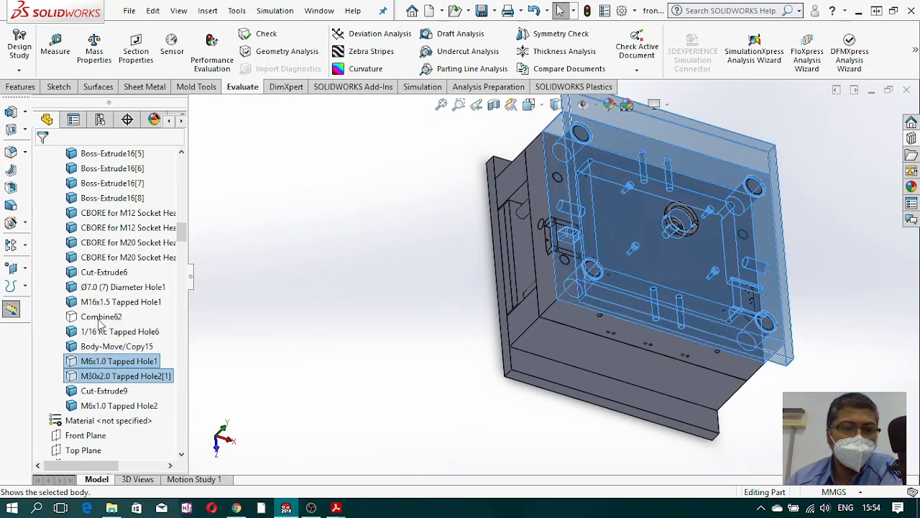
pyautogui.click(100, 318)
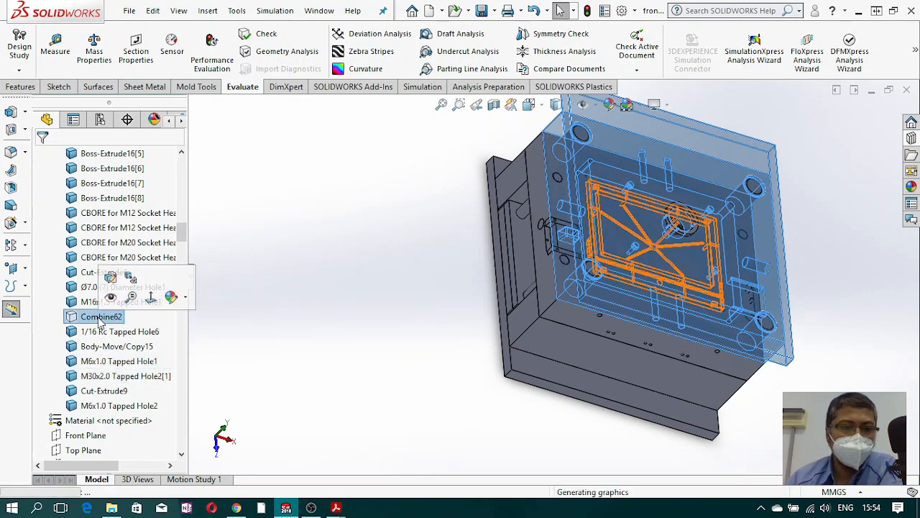
pyautogui.click(111, 296)
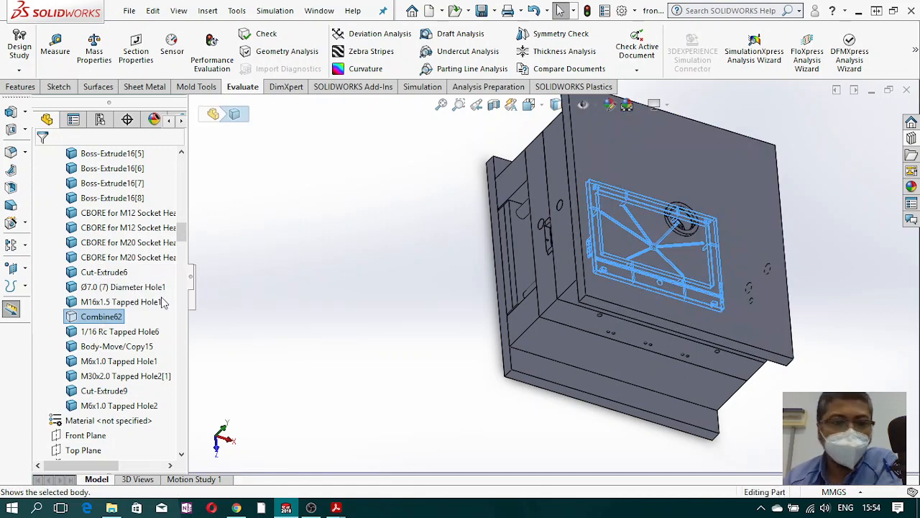
pyautogui.rightClick(97, 321)
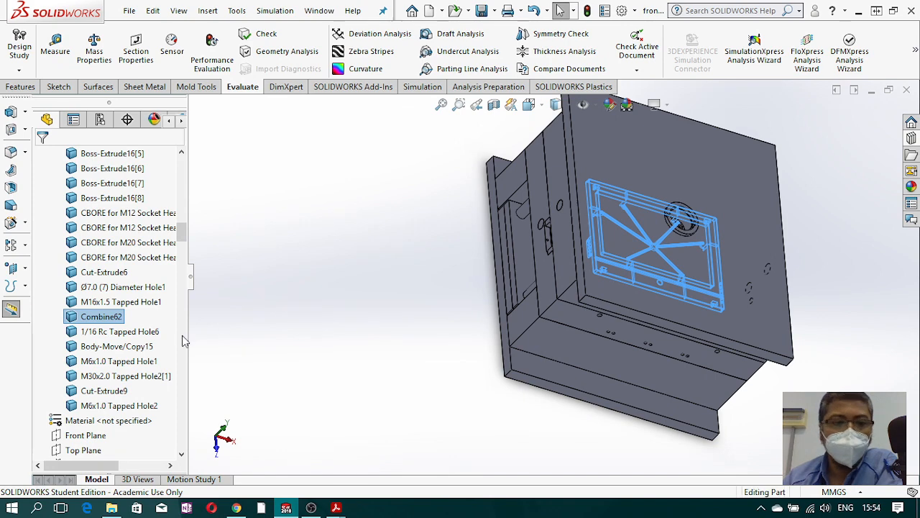
# Step: Change the complete mold's display style to Wireframe to inspect its internal components
pyautogui.moveTo(180, 230); pyautogui.dragTo(182, 198)
pyautogui.scroll(3, 425, 284)
pyautogui.moveTo(425, 283); pyautogui.dragTo(593, 260, button='middle')
pyautogui.scroll(-5, 593, 260)
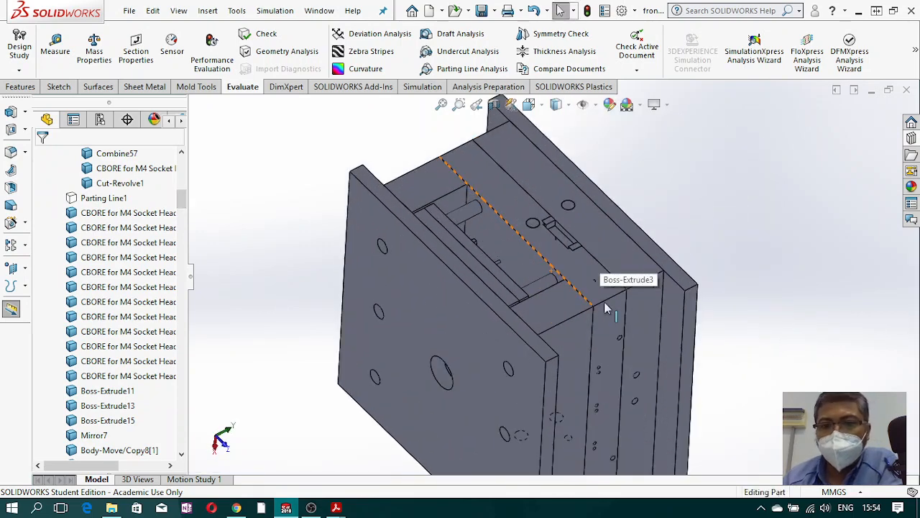
pyautogui.scroll(2, 593, 307)
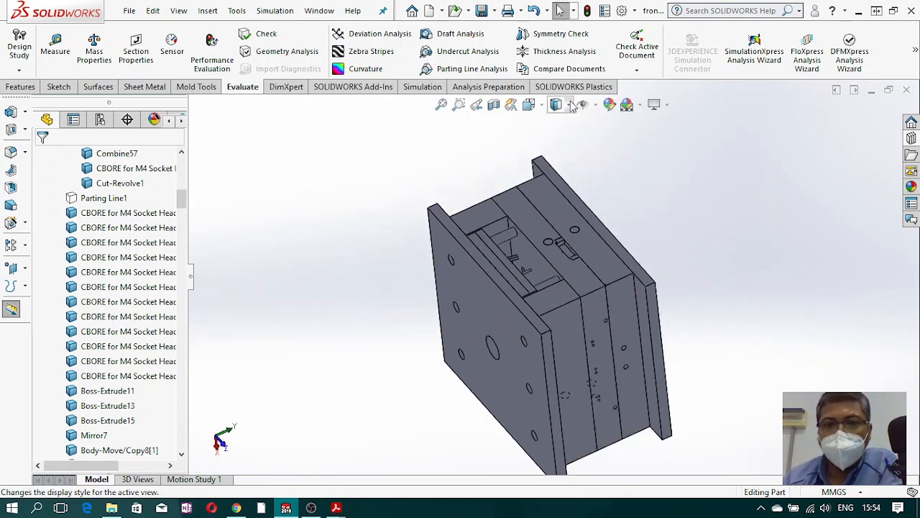
pyautogui.click(567, 105)
pyautogui.click(558, 199)
pyautogui.moveTo(700, 339); pyautogui.dragTo(581, 304, button='middle')
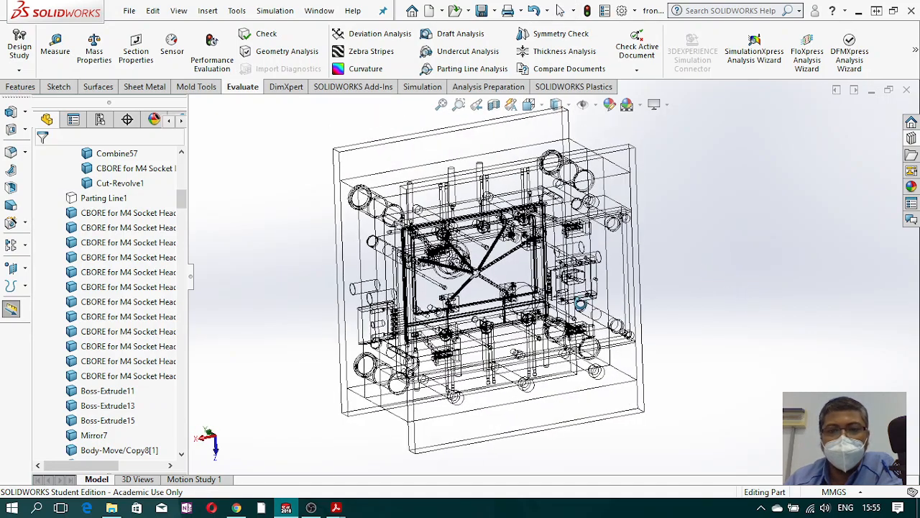